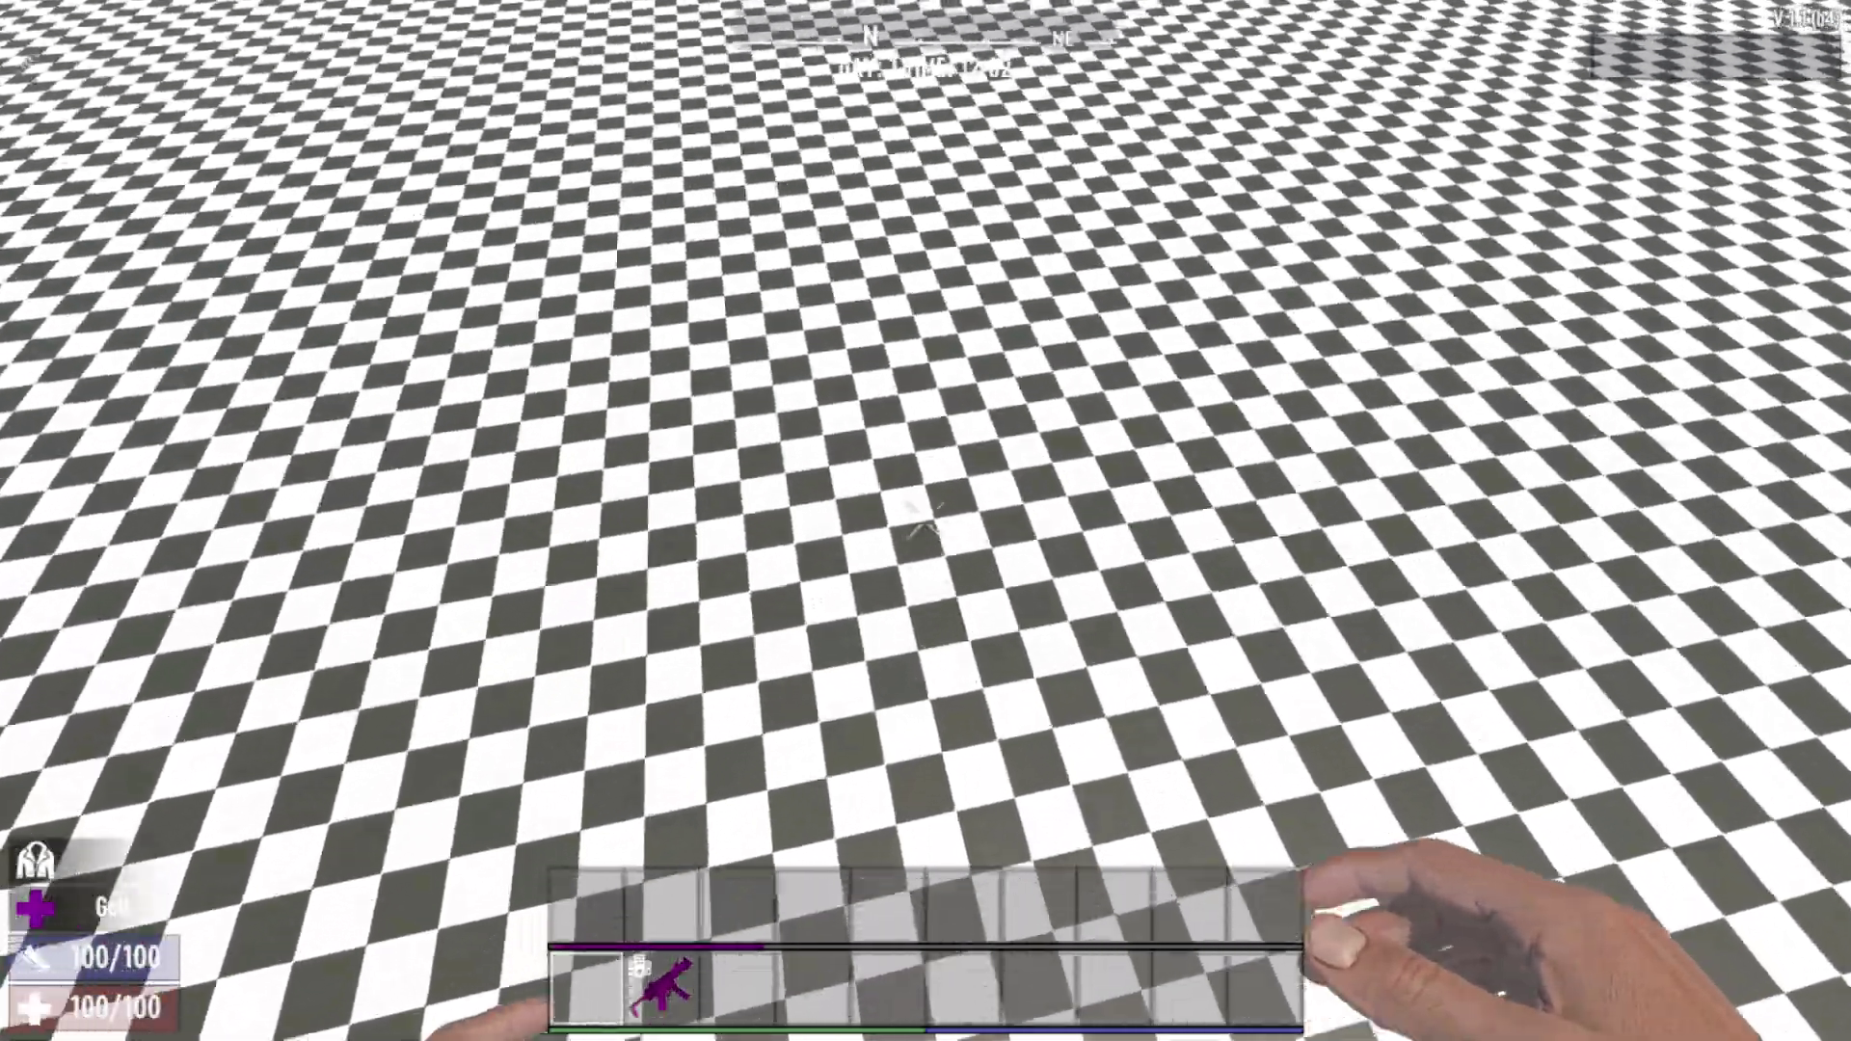
Mark out a flat, one-block-high square selection box on the checkered ground.
key("z")
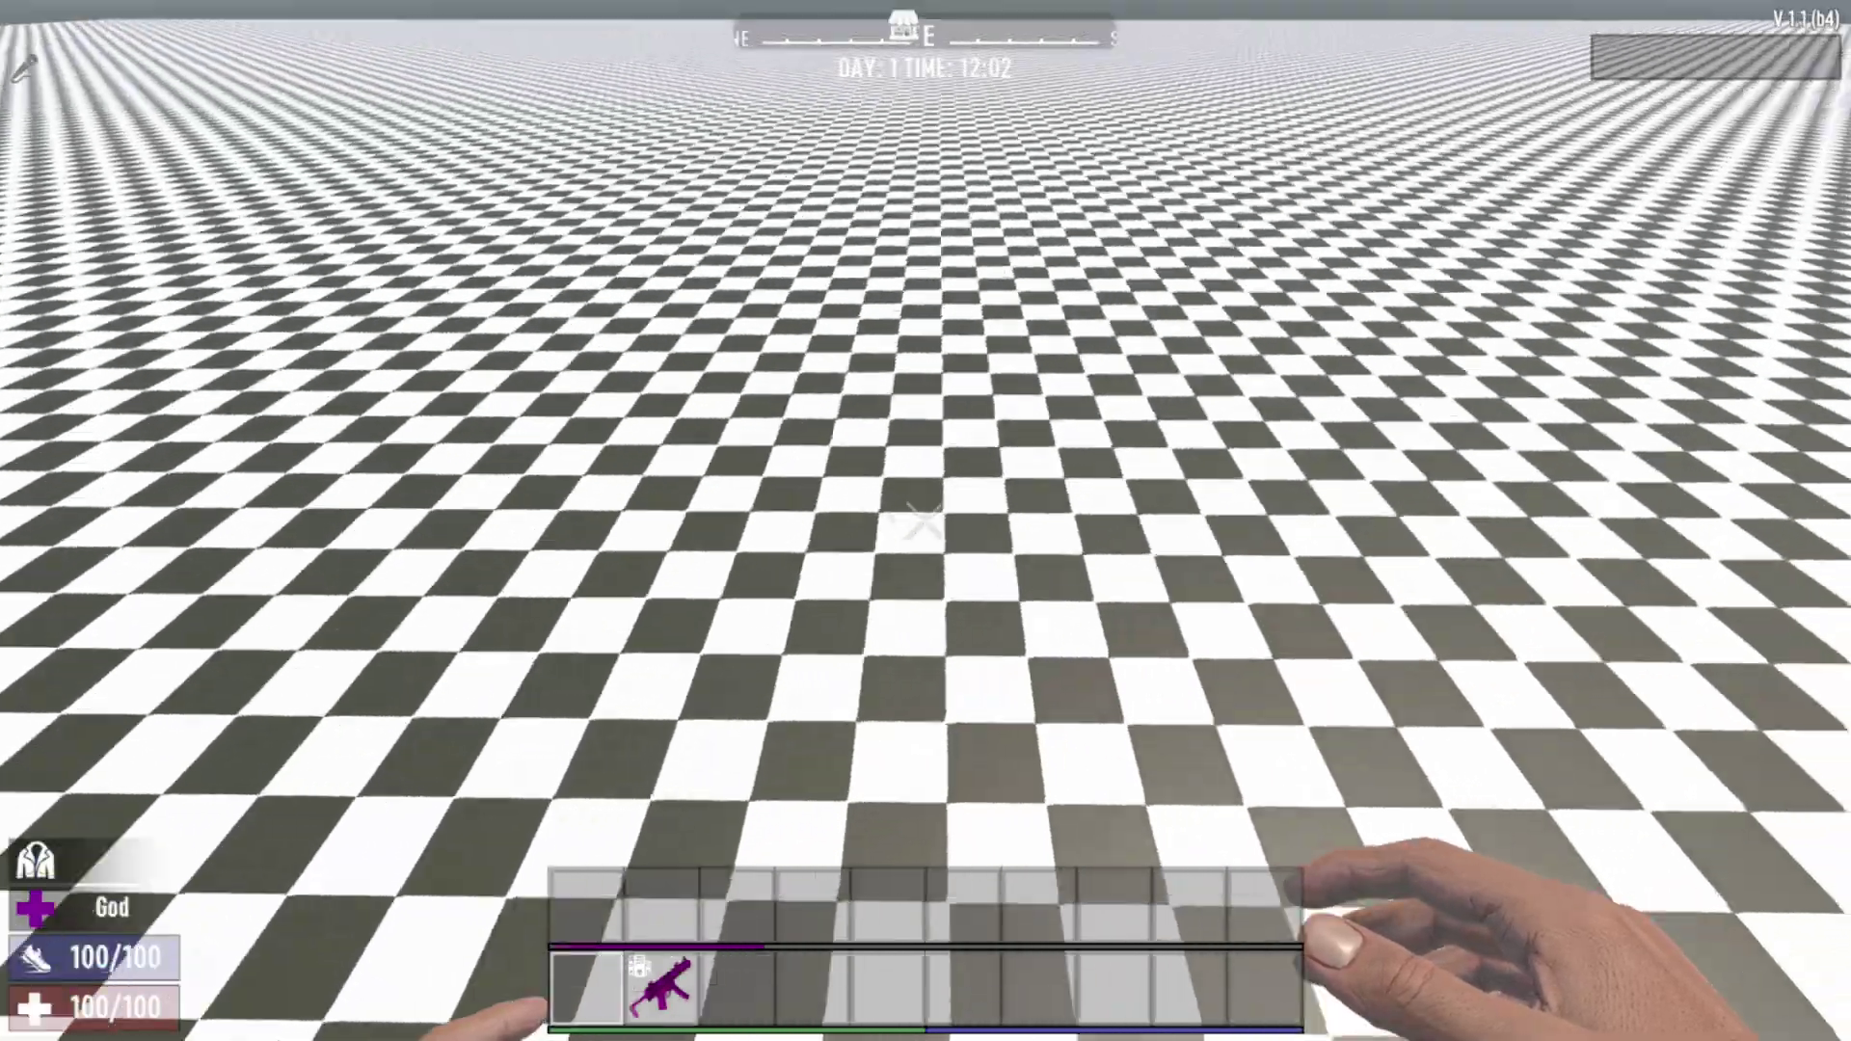
key("z")
key("s")
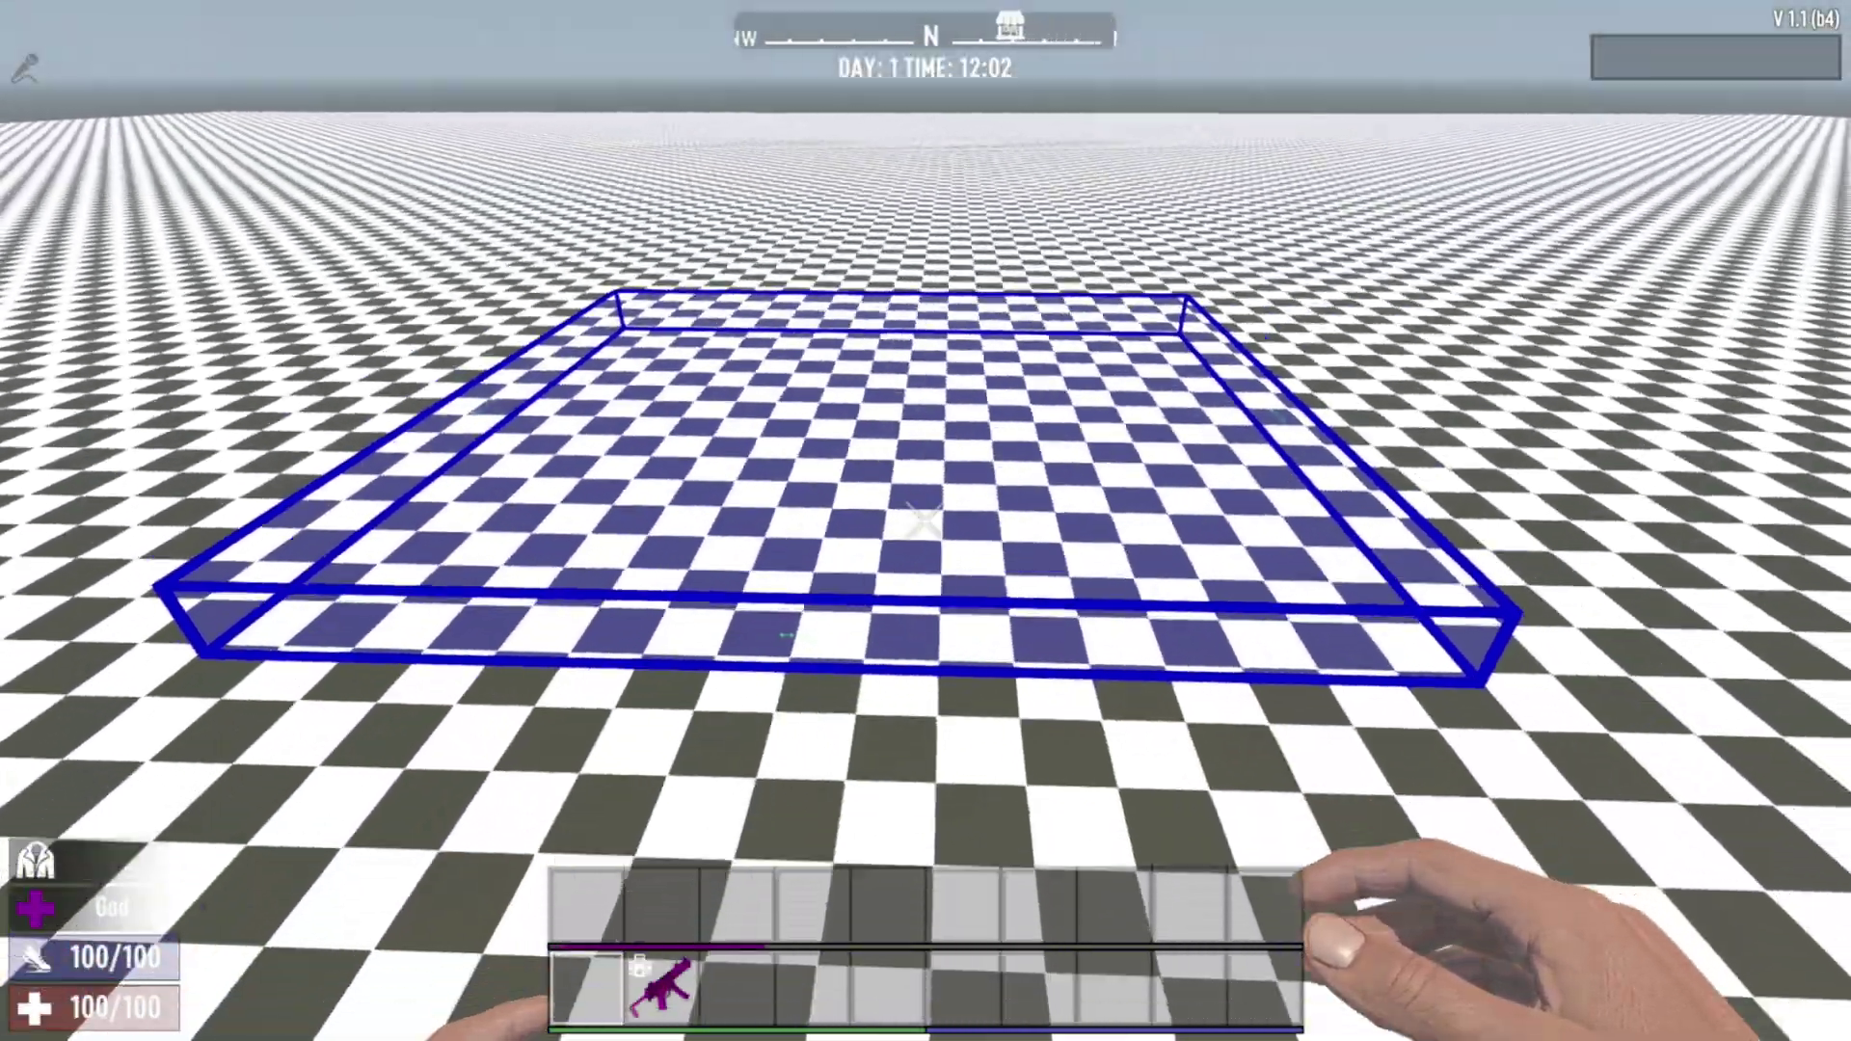
Find Adaptive Terrain Filler (POI) by searching "terr" in the creative inventory with developer blocks shown, and put its stack in the third toolbelt slot.
key("u")
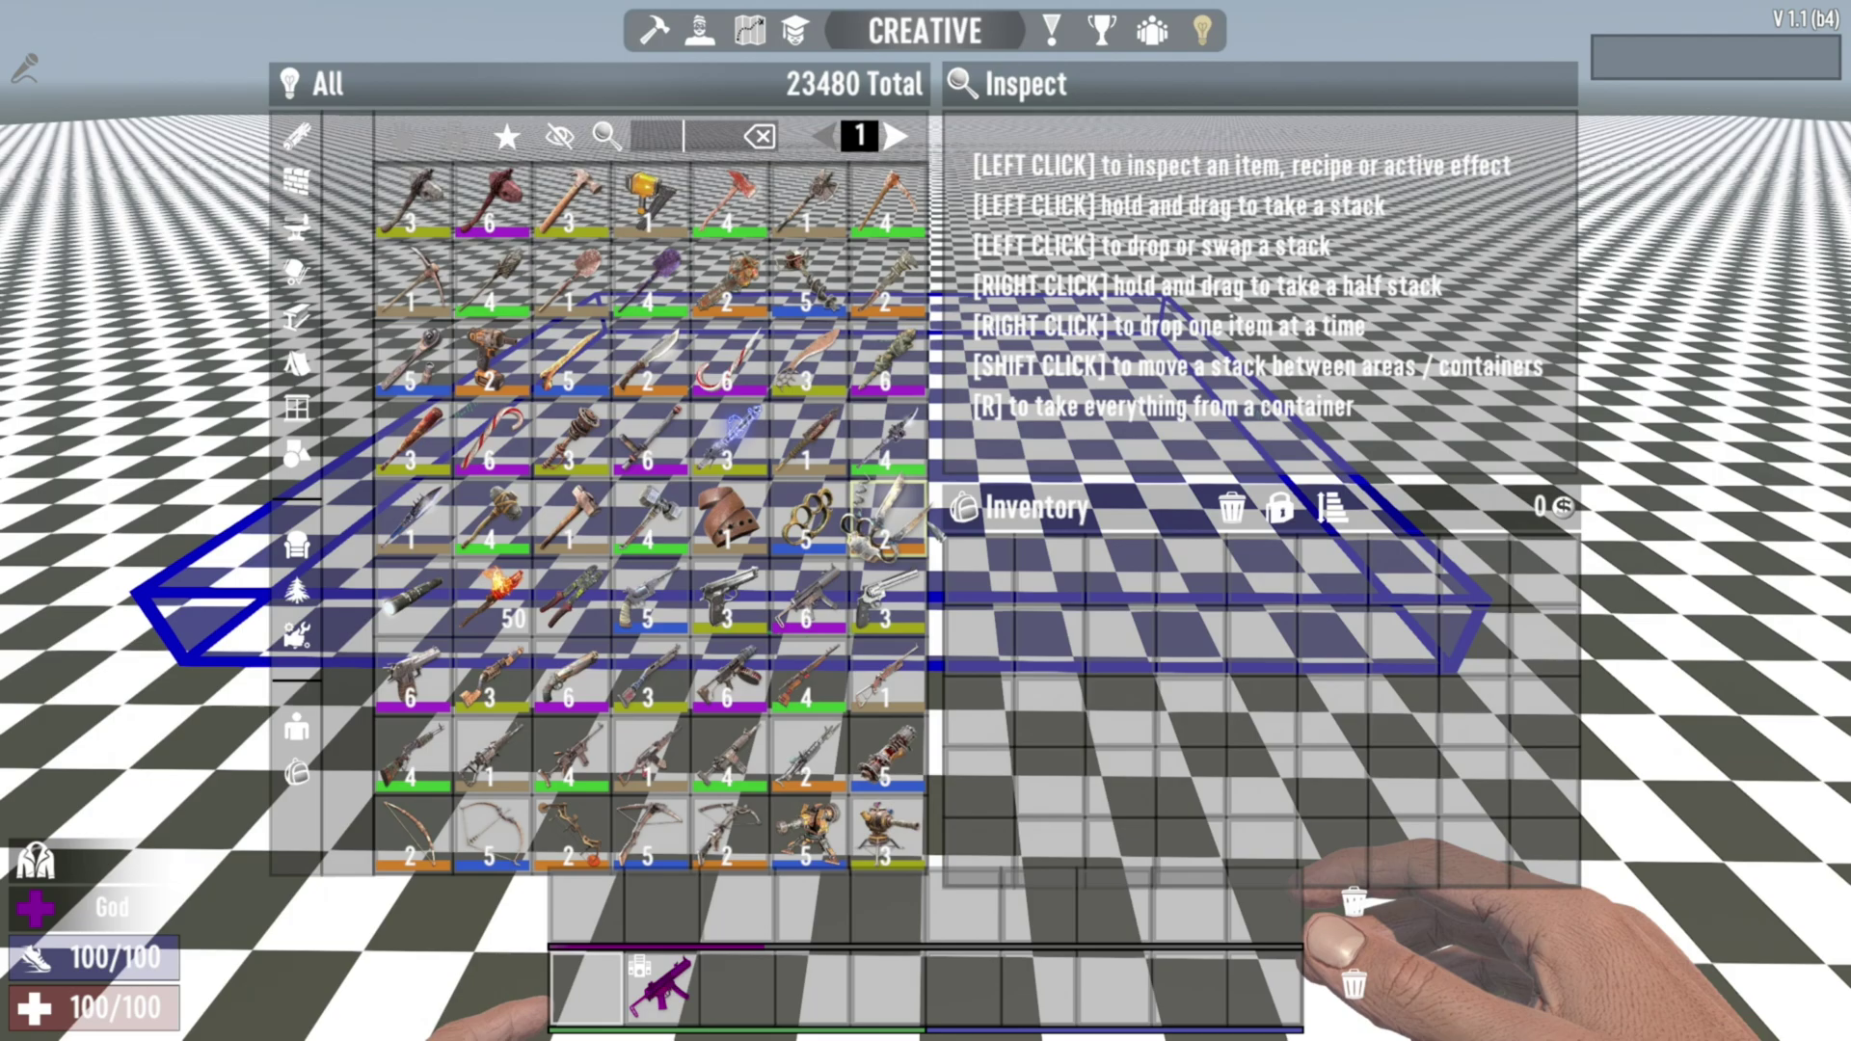
type("terr")
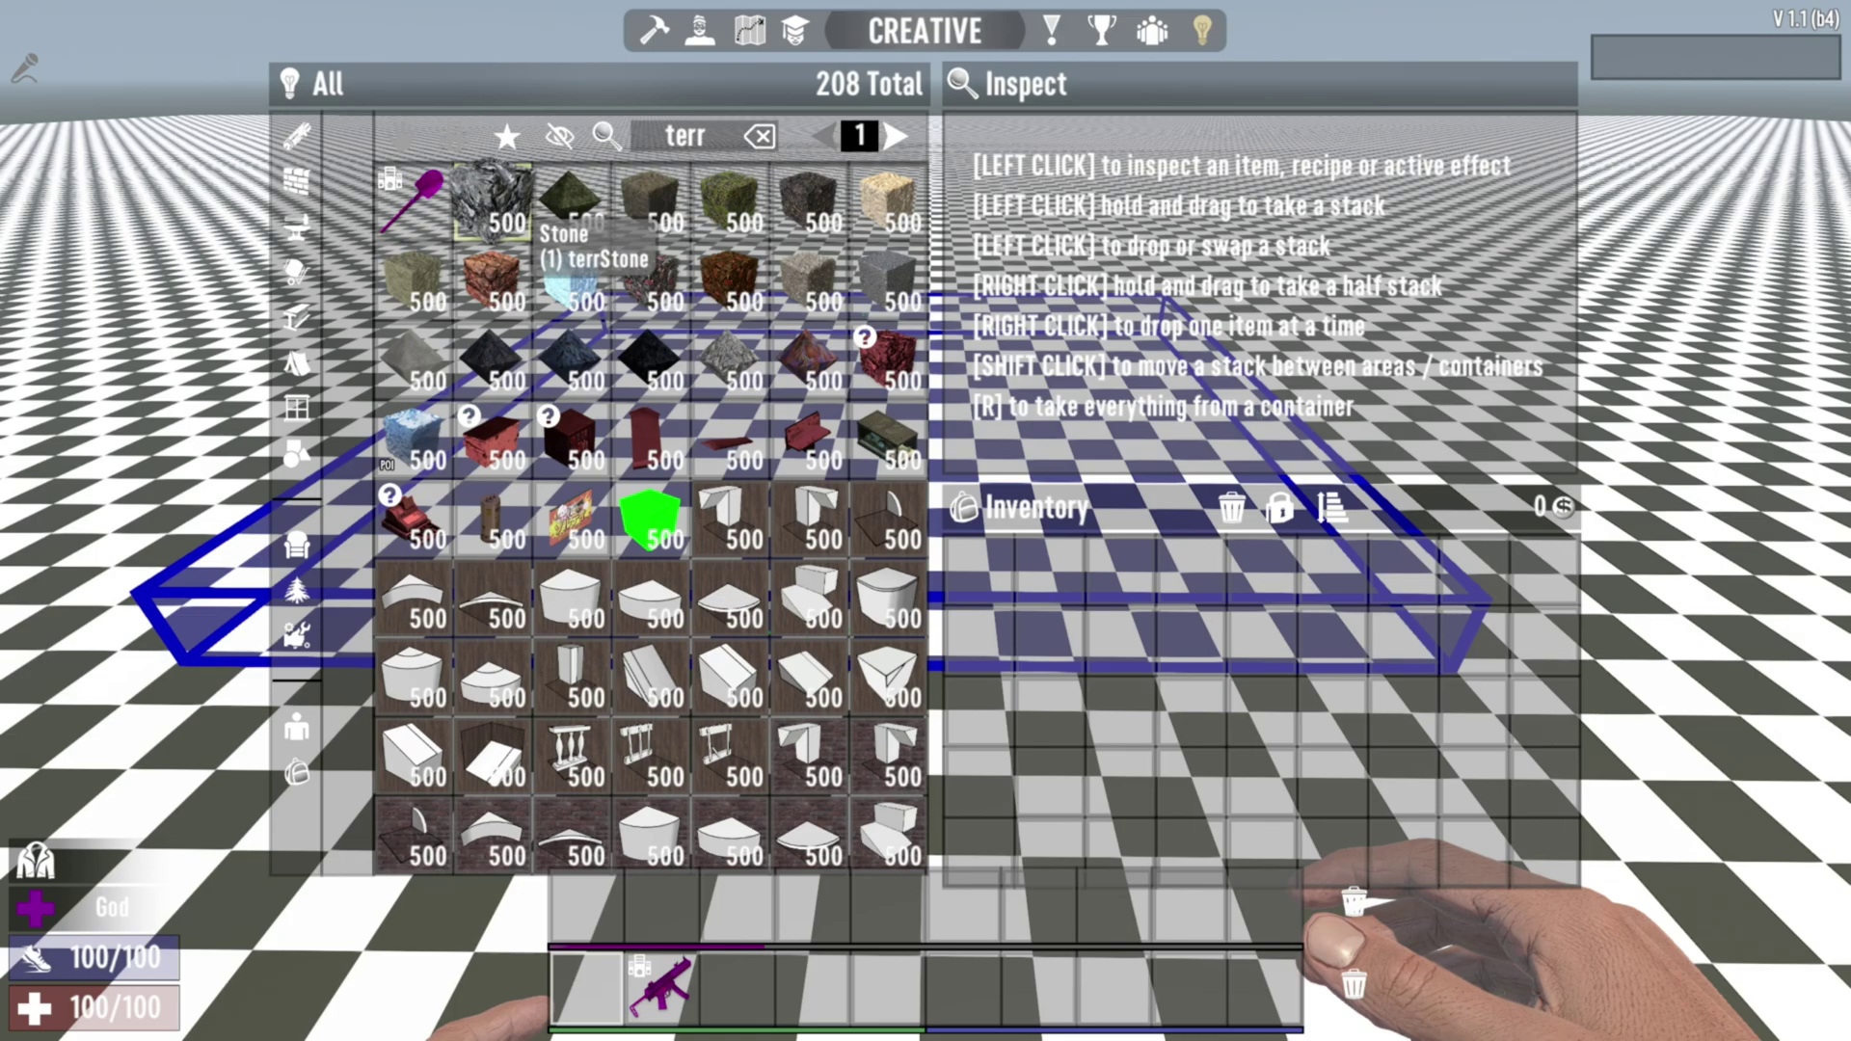
left_click(455, 139)
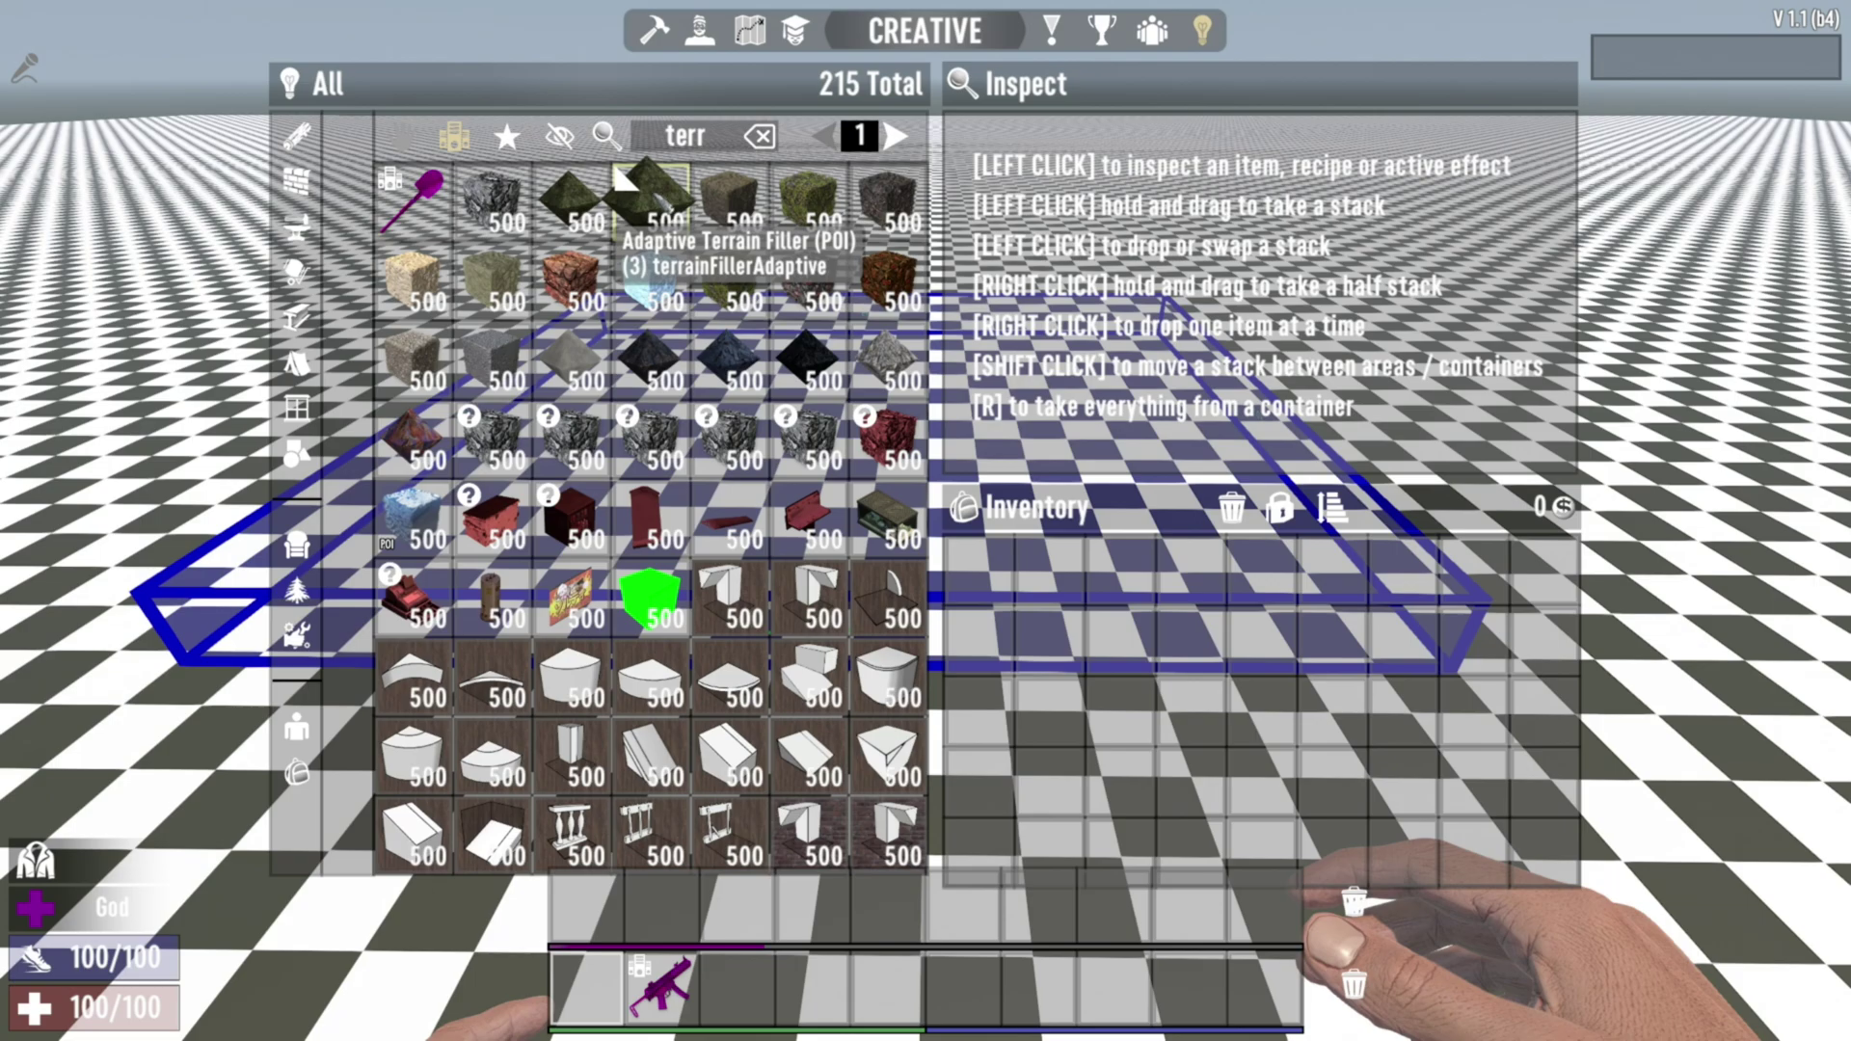
left_click_drag(627, 179, 737, 976)
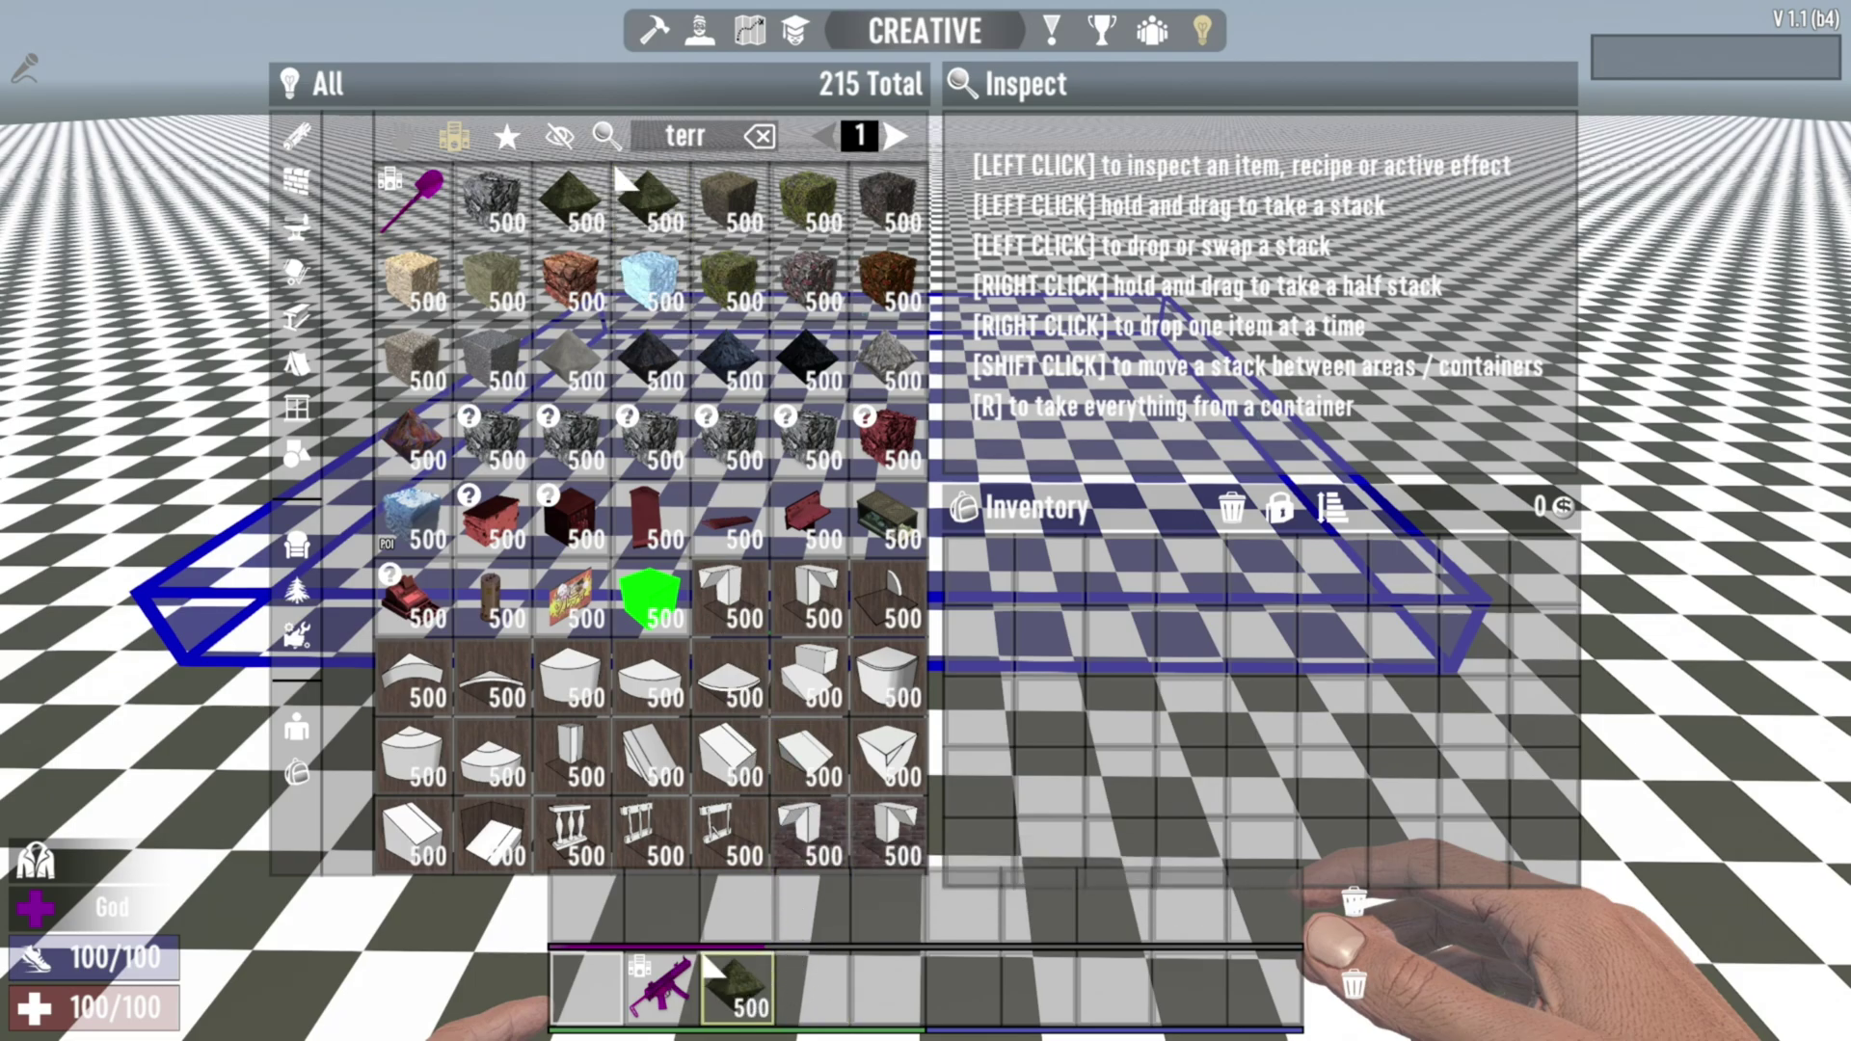
key("Escape")
Fill the selection box with the Adaptive Terrain Filler and switch back to the empty hand slot.
key("3")
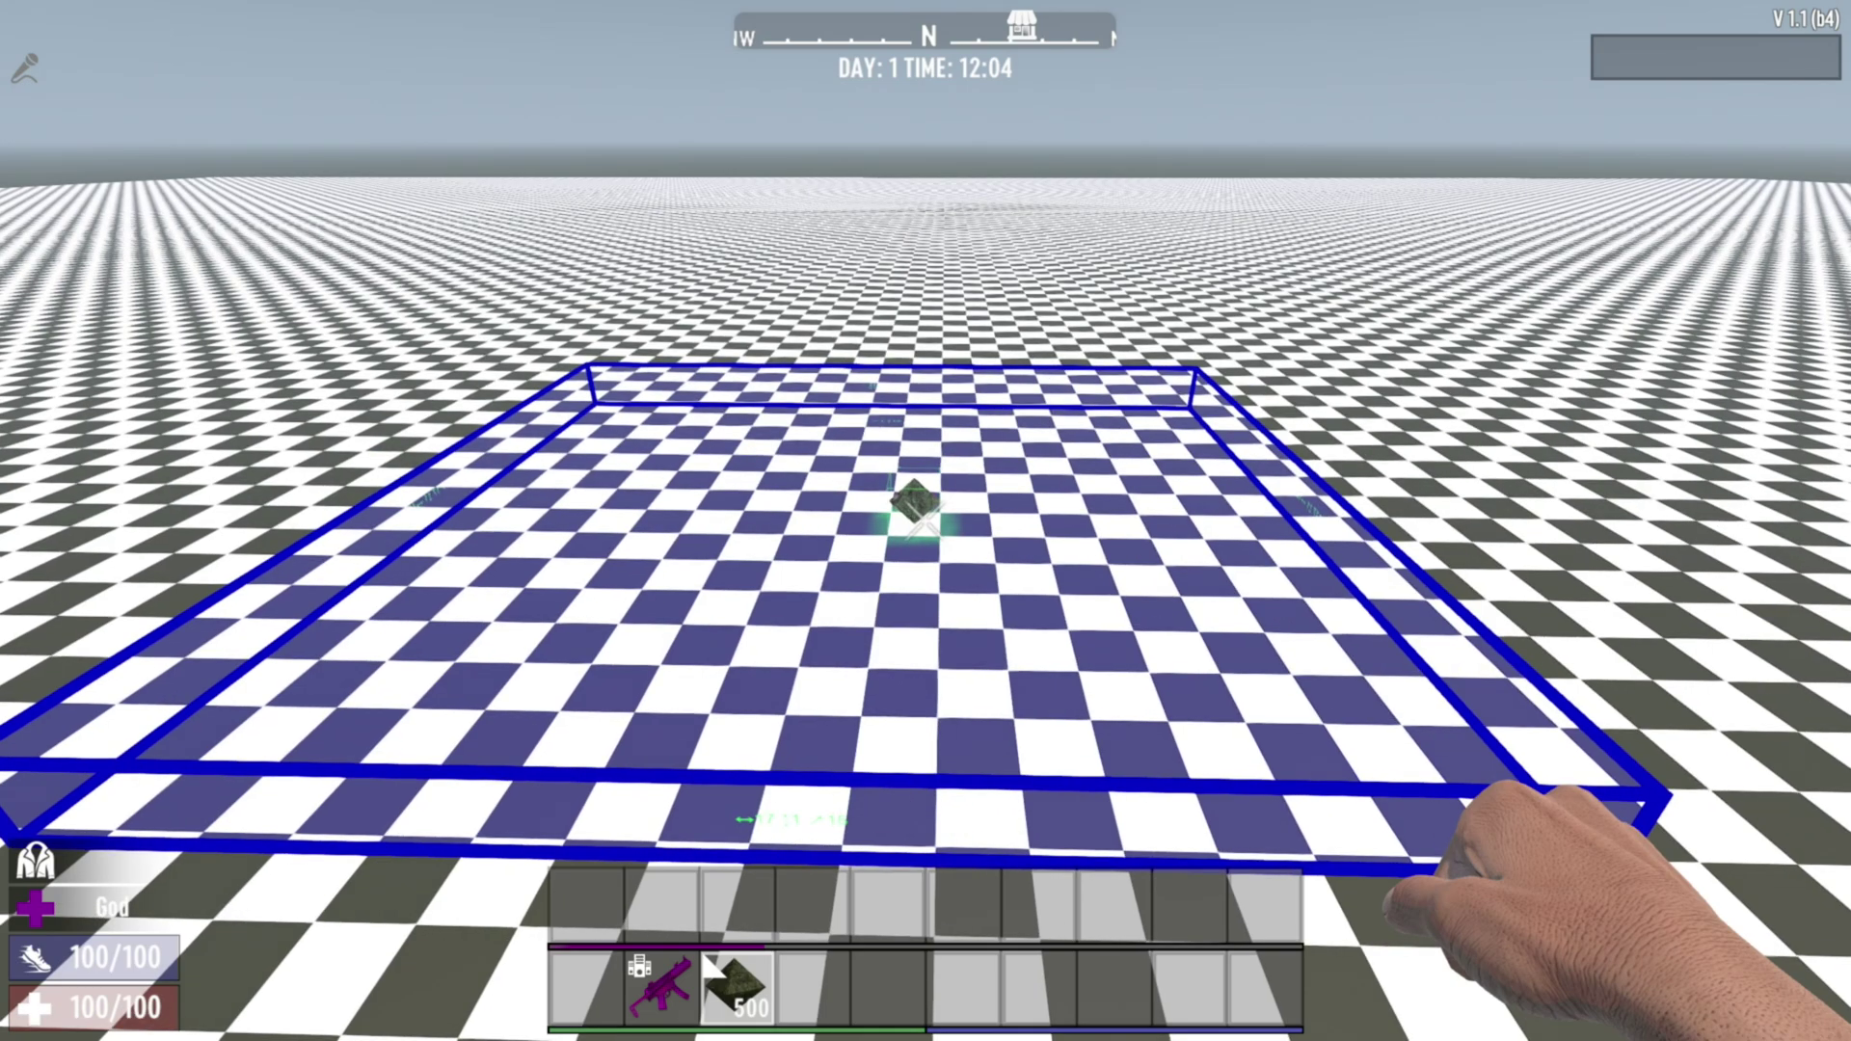
right_click(924, 521)
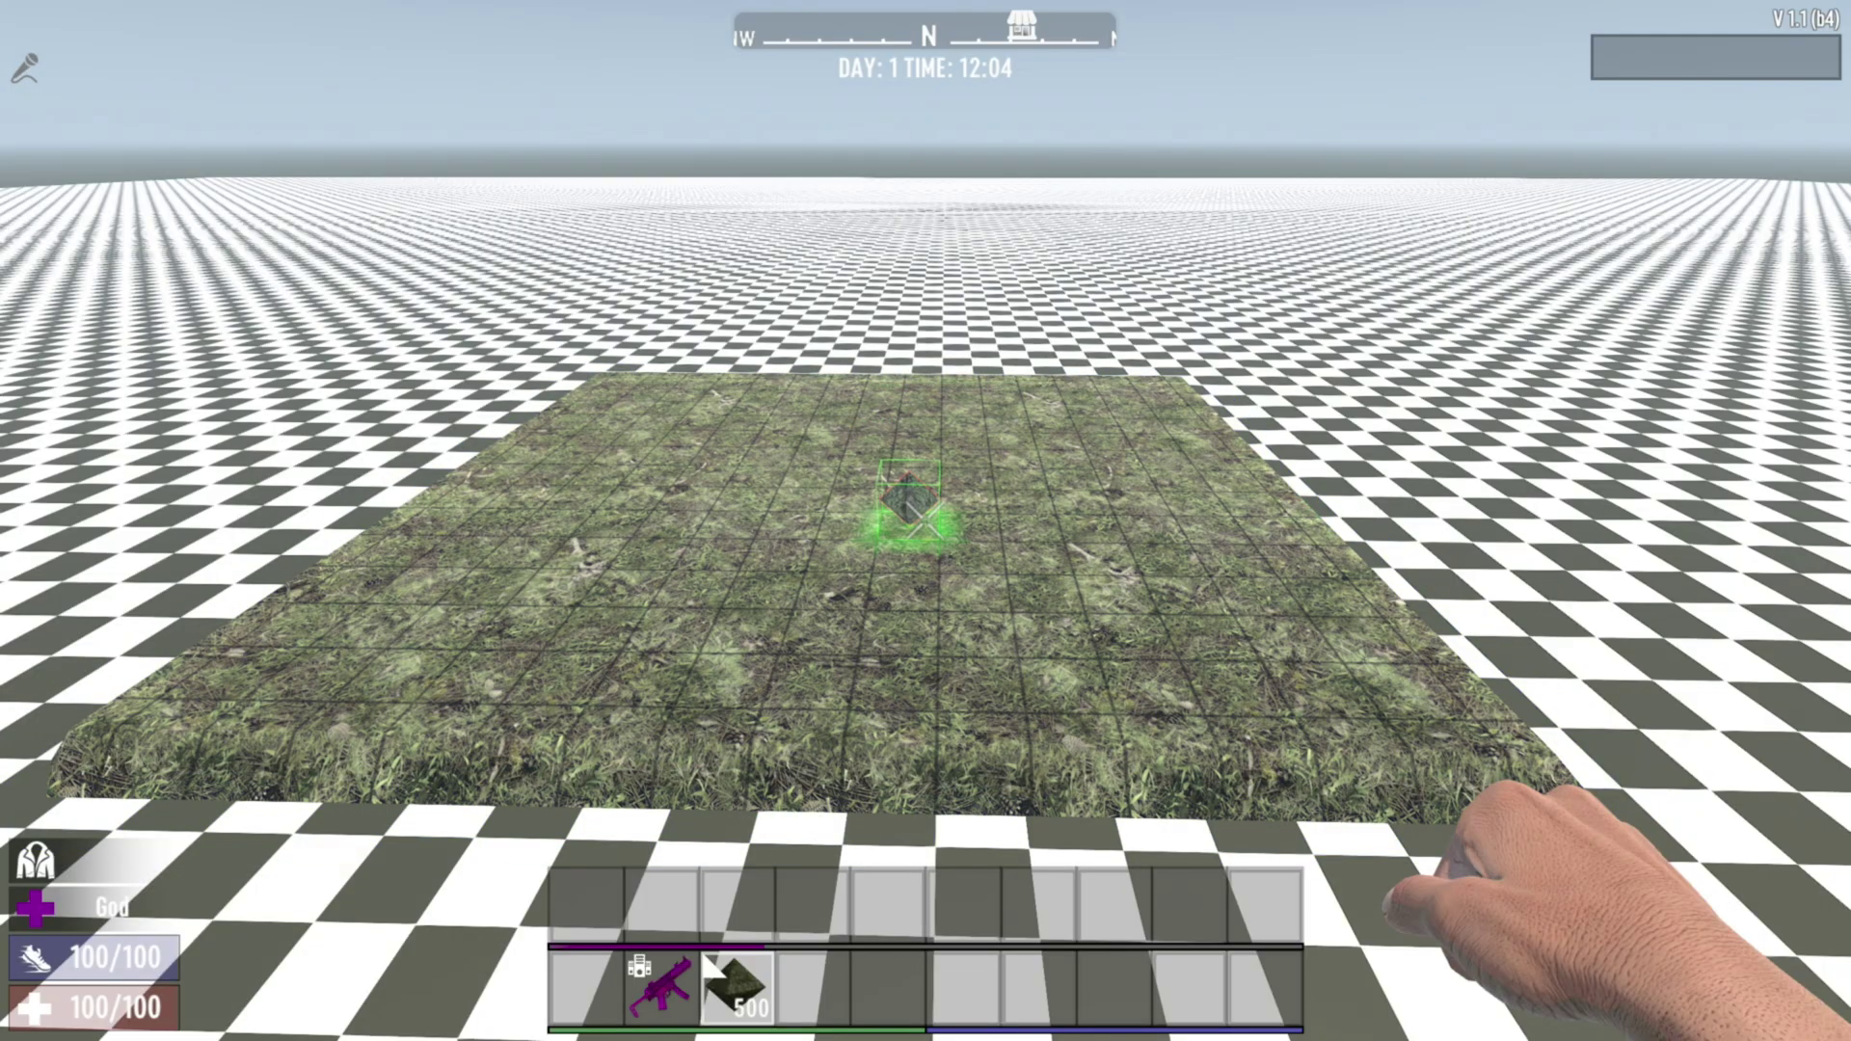
key("1")
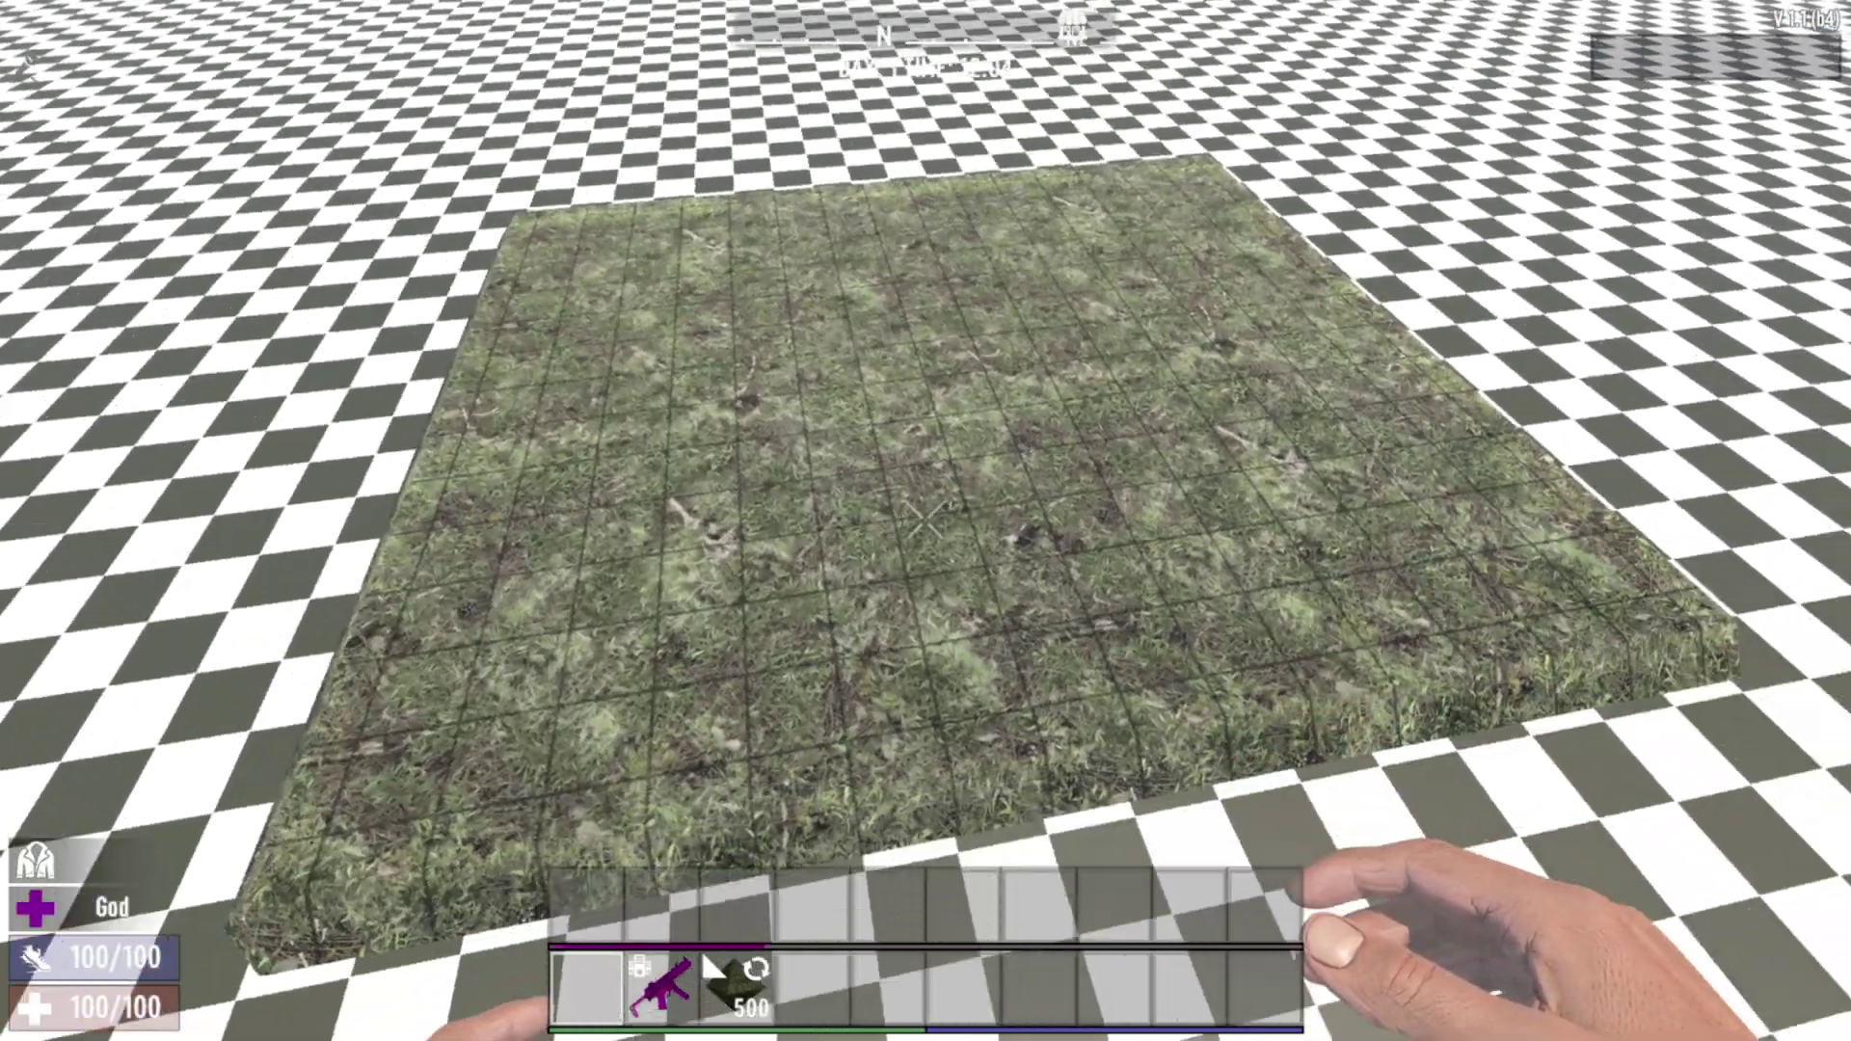
Move the prefab's ground level up one step to the top of the terrain platform.
key("c")
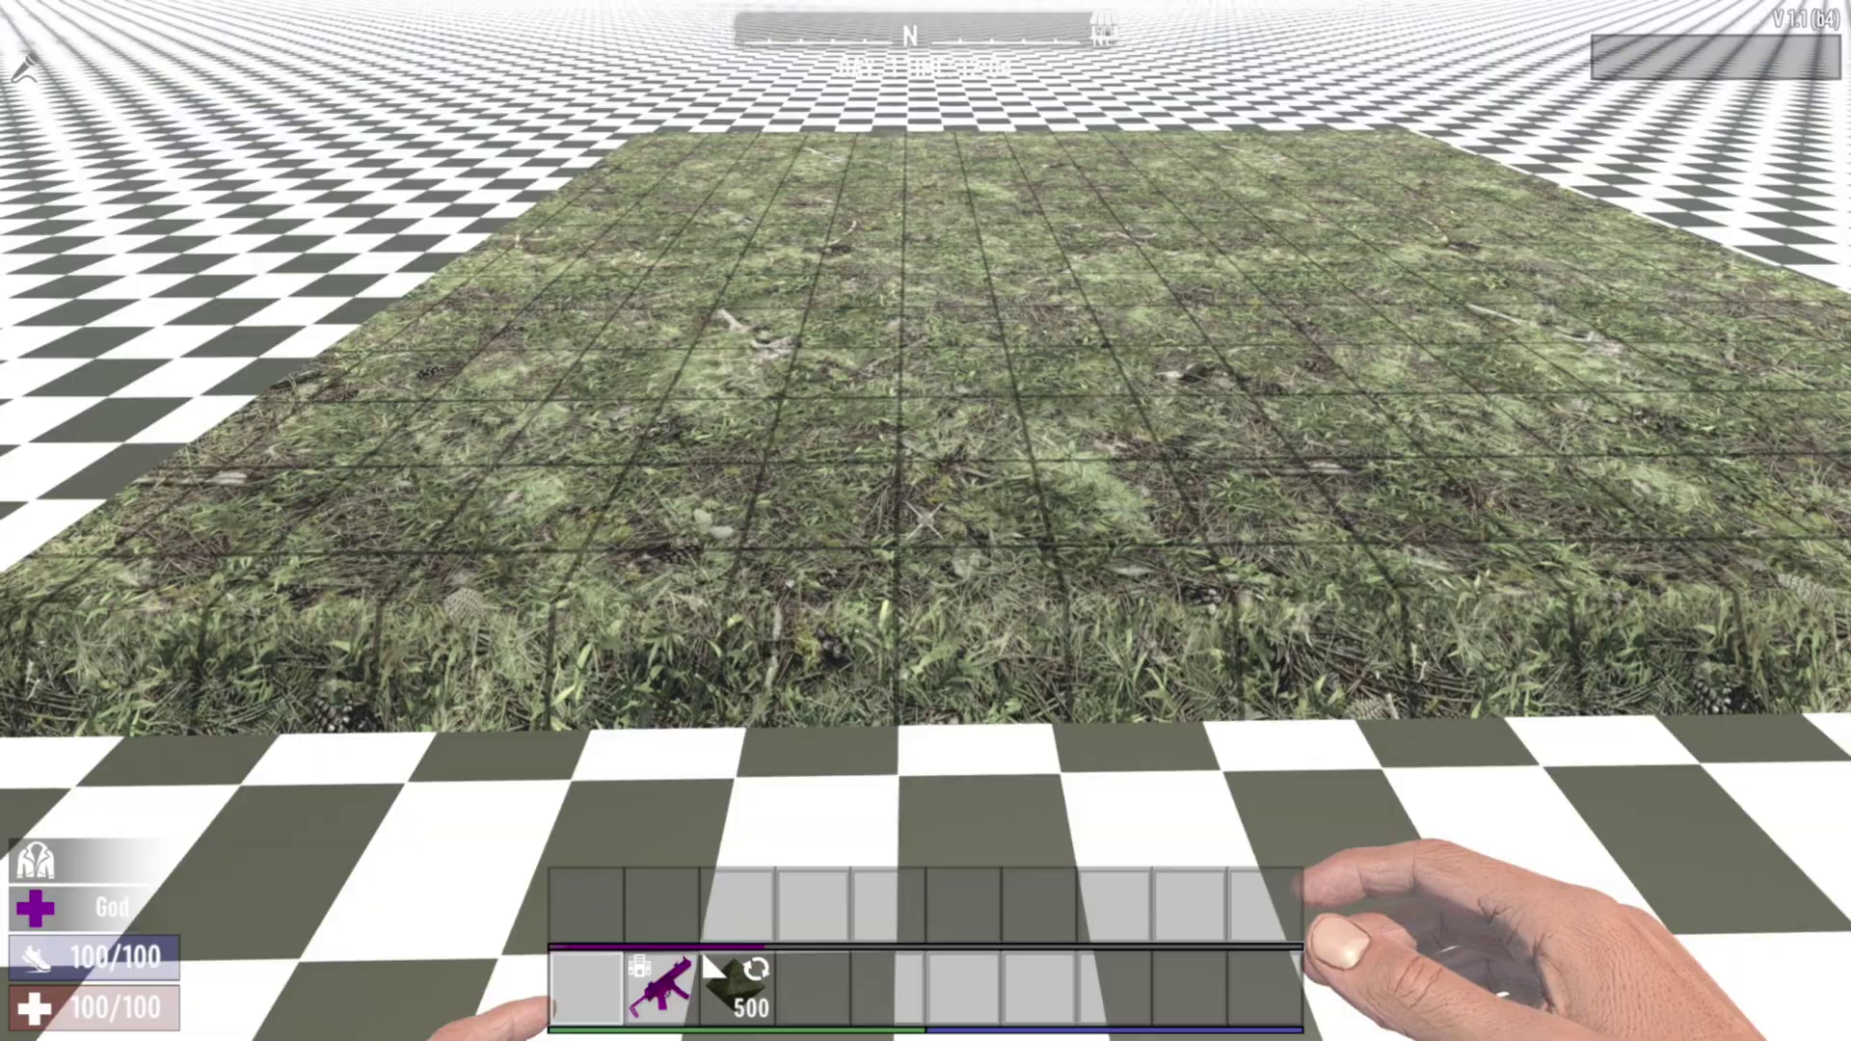
key("a")
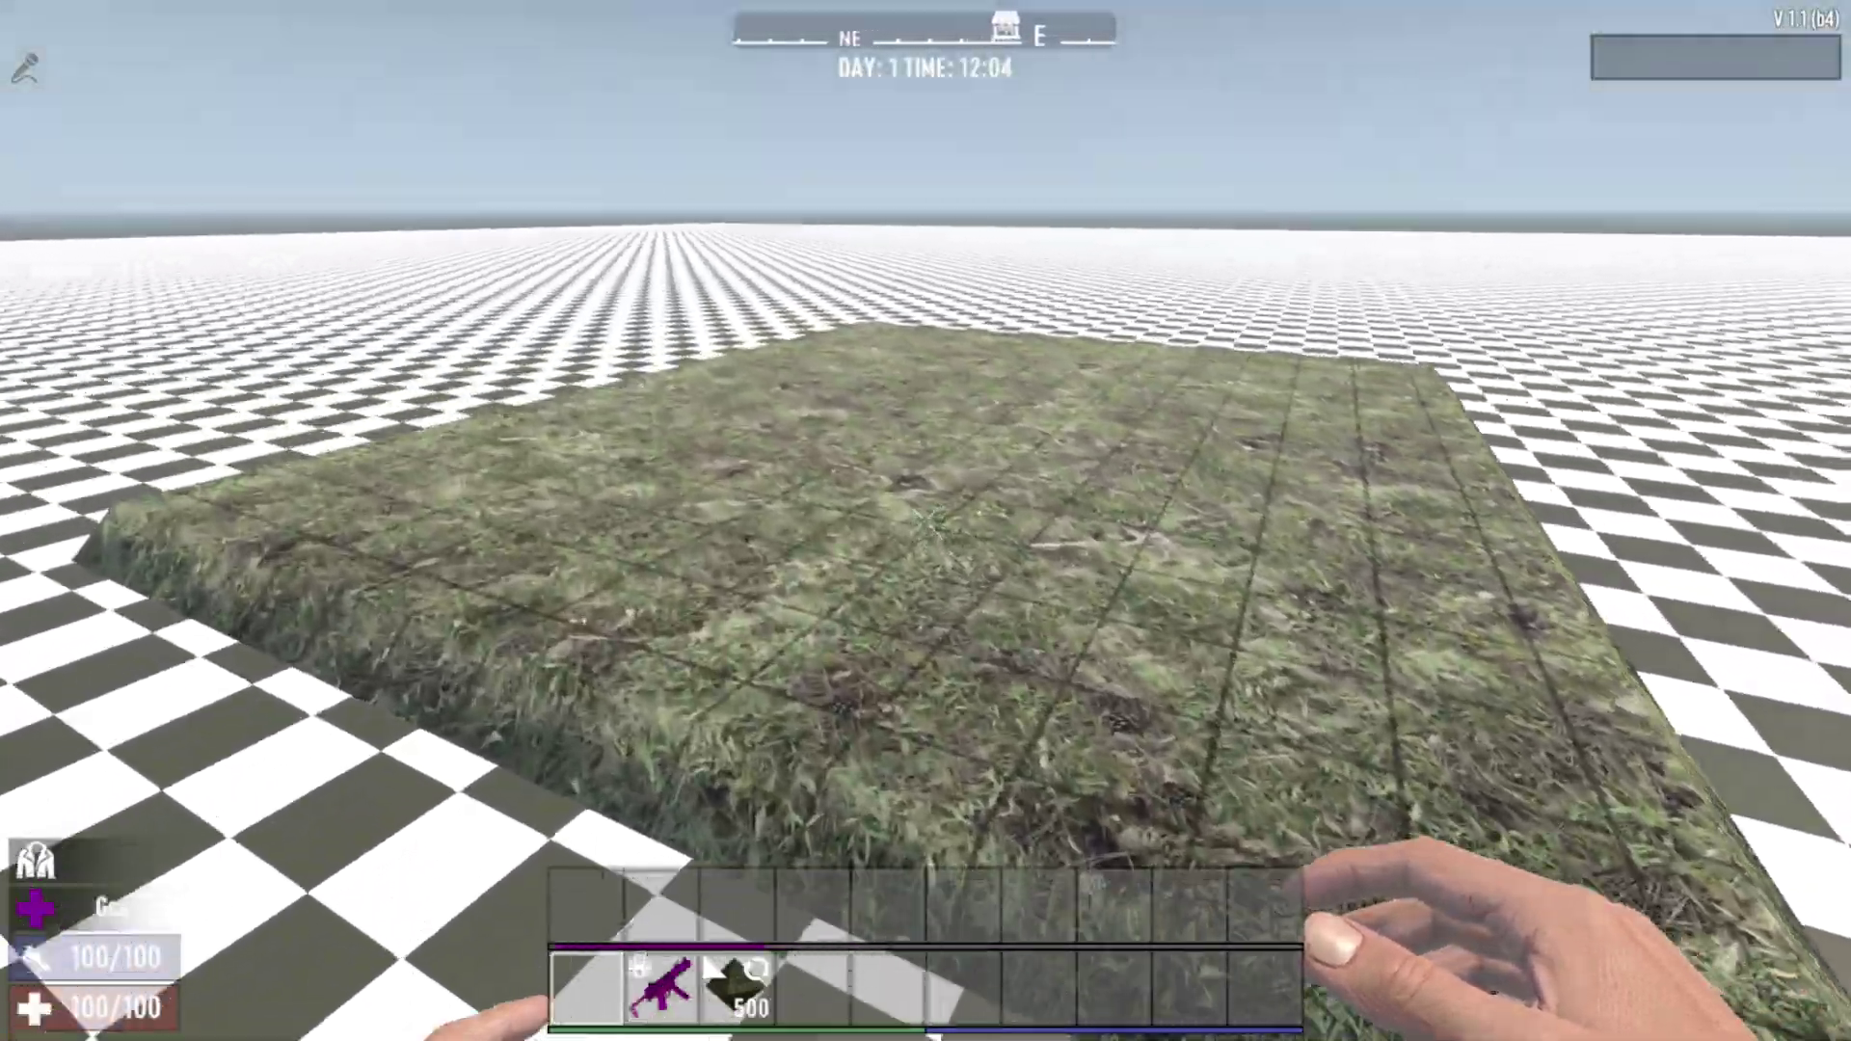
key("w")
key("d")
key("s")
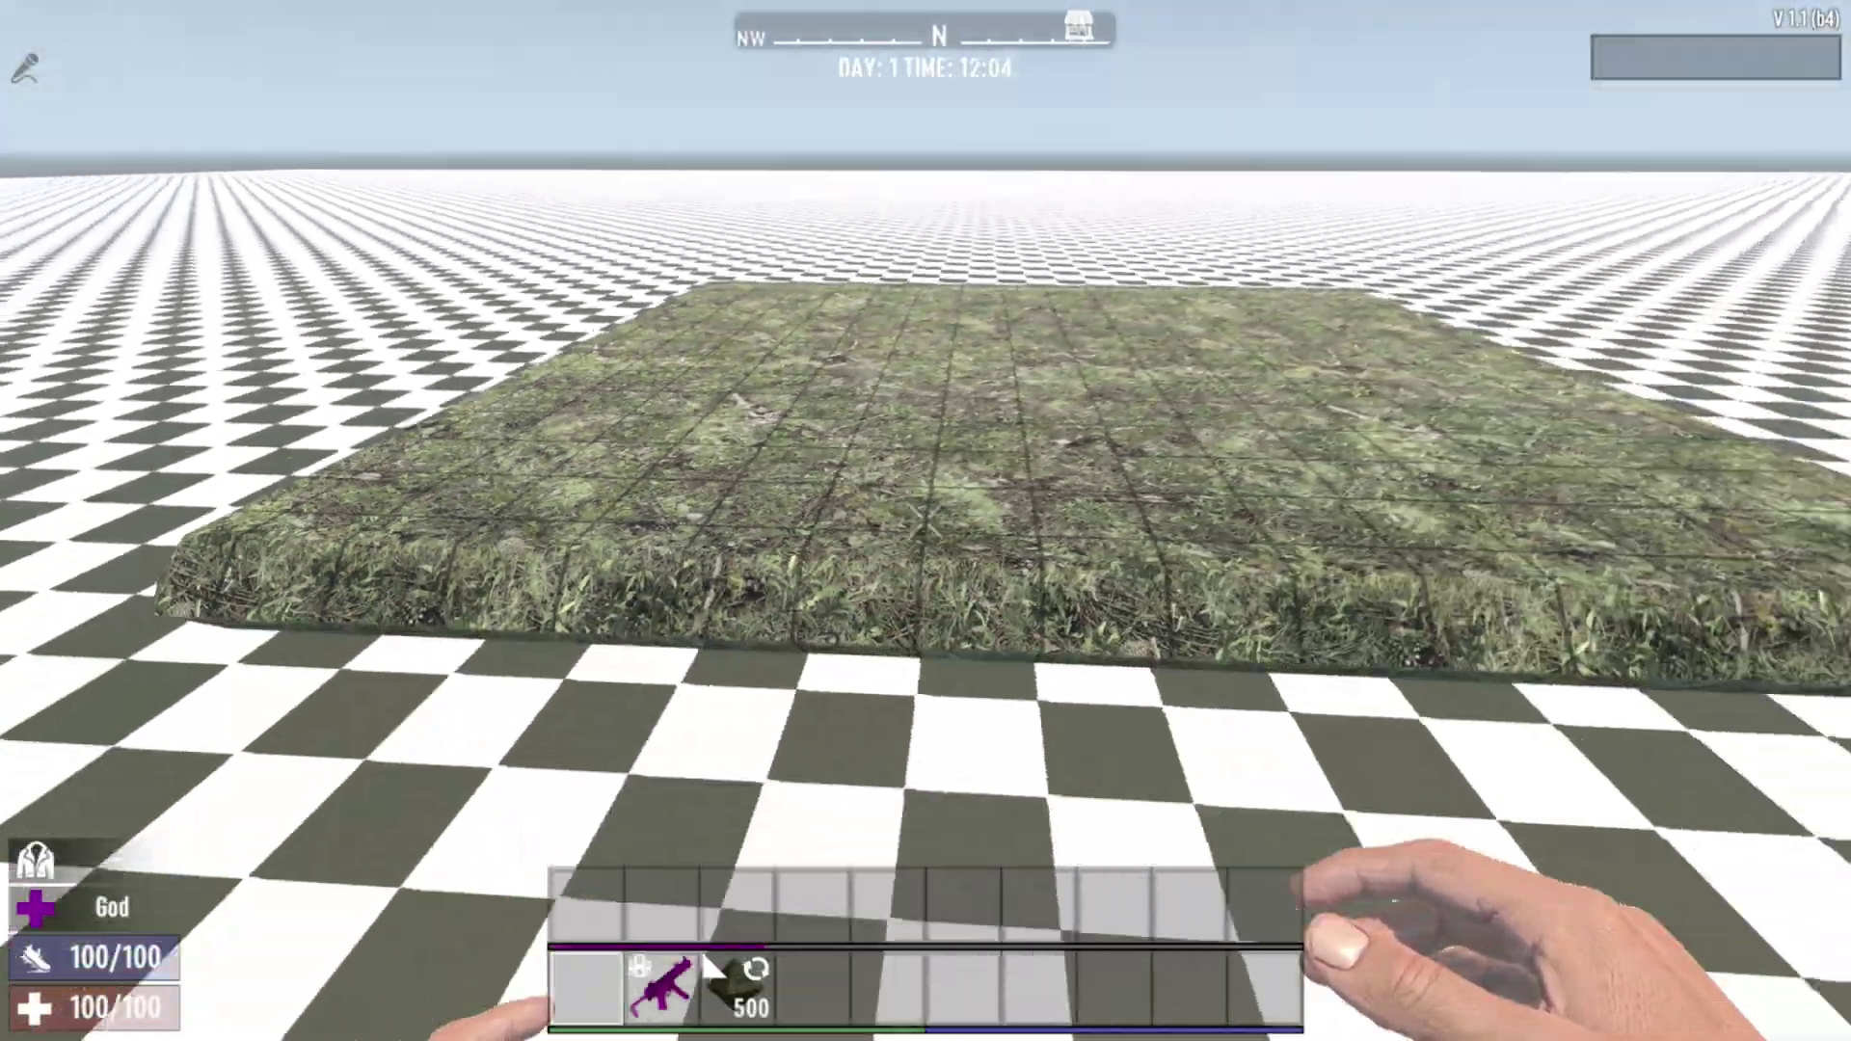
key("s")
key("Escape")
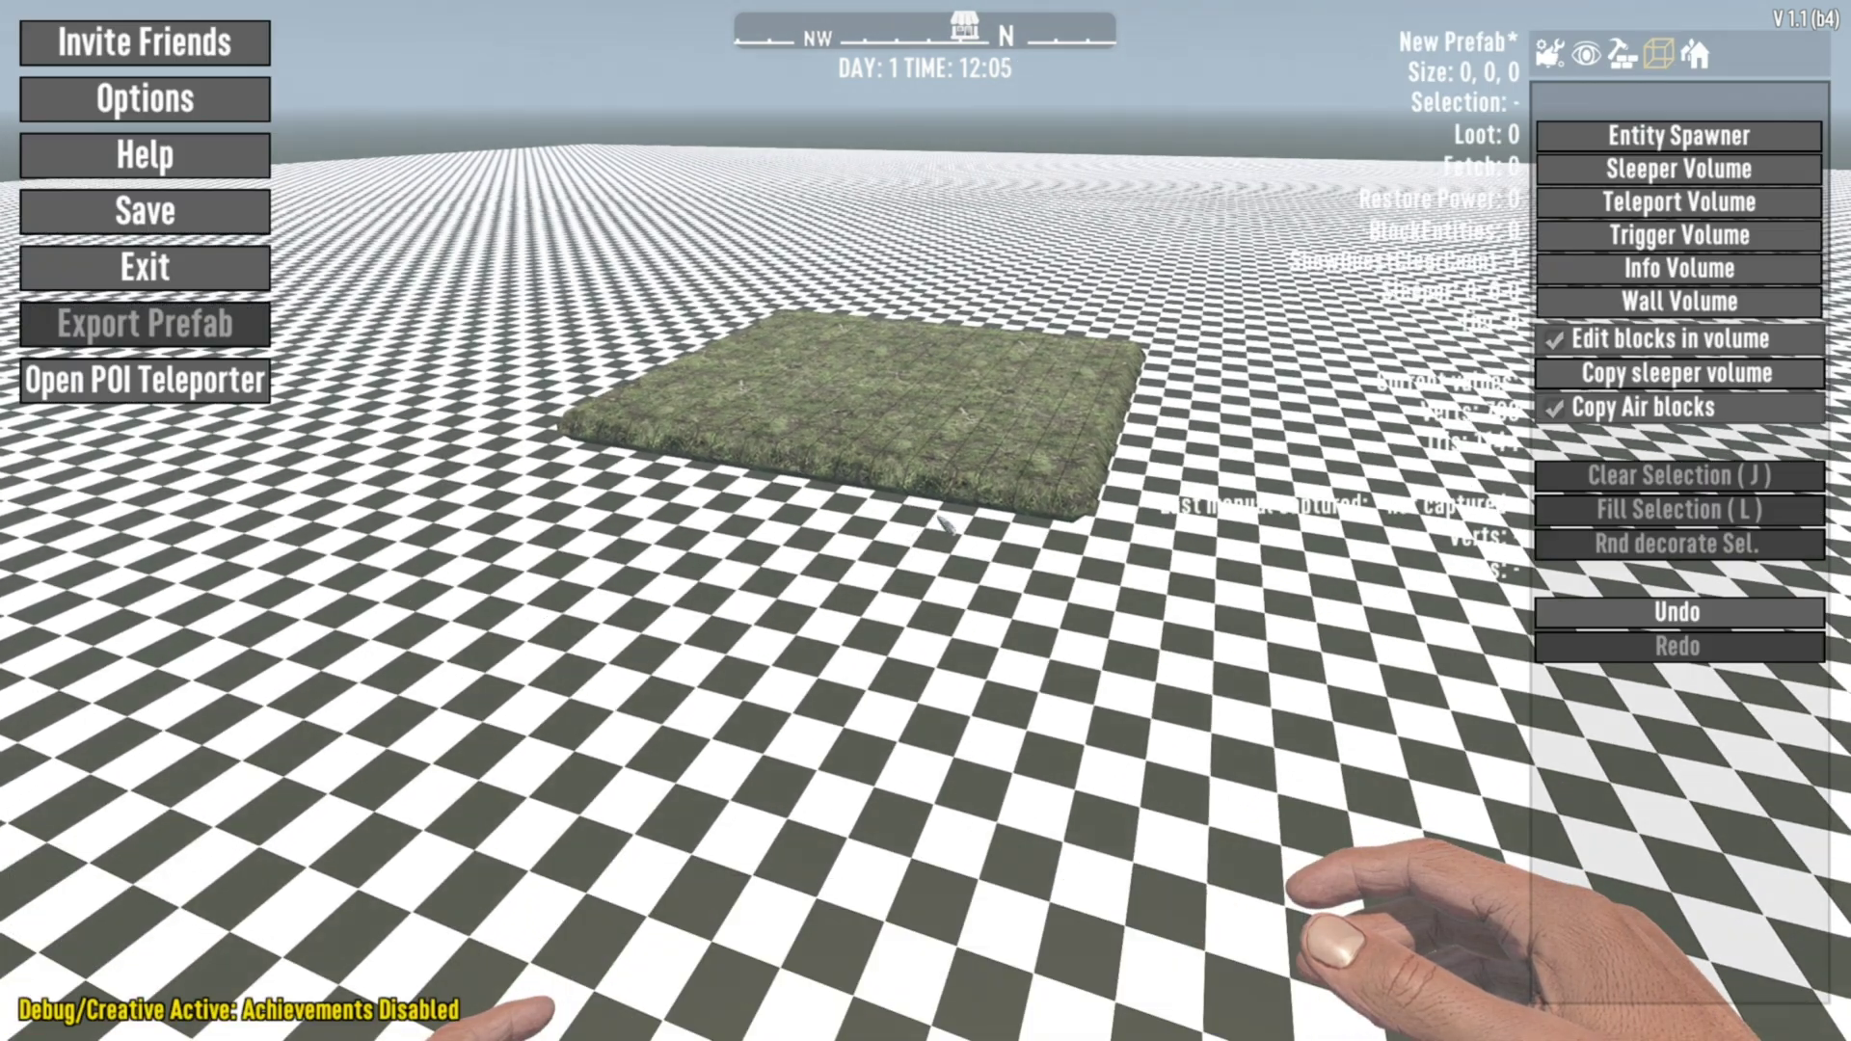
left_click(1630, 60)
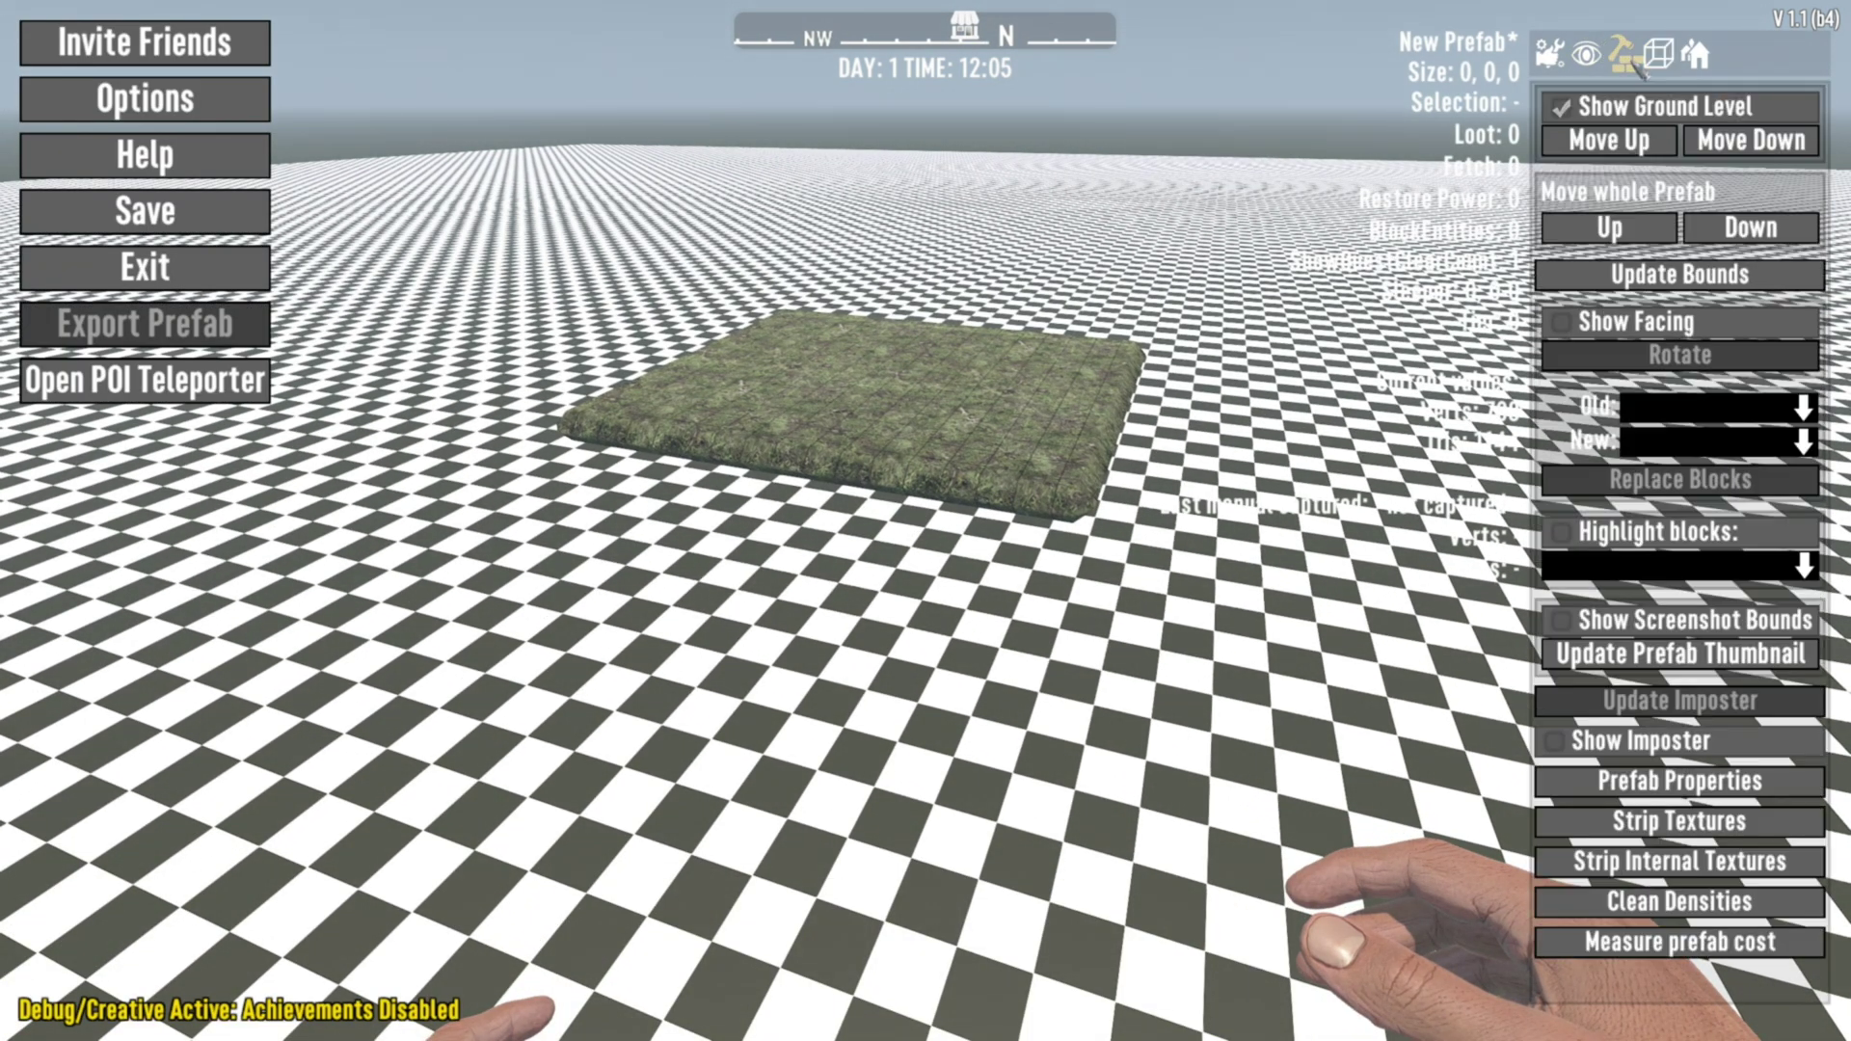
left_click(1627, 149)
key("Escape")
key("q")
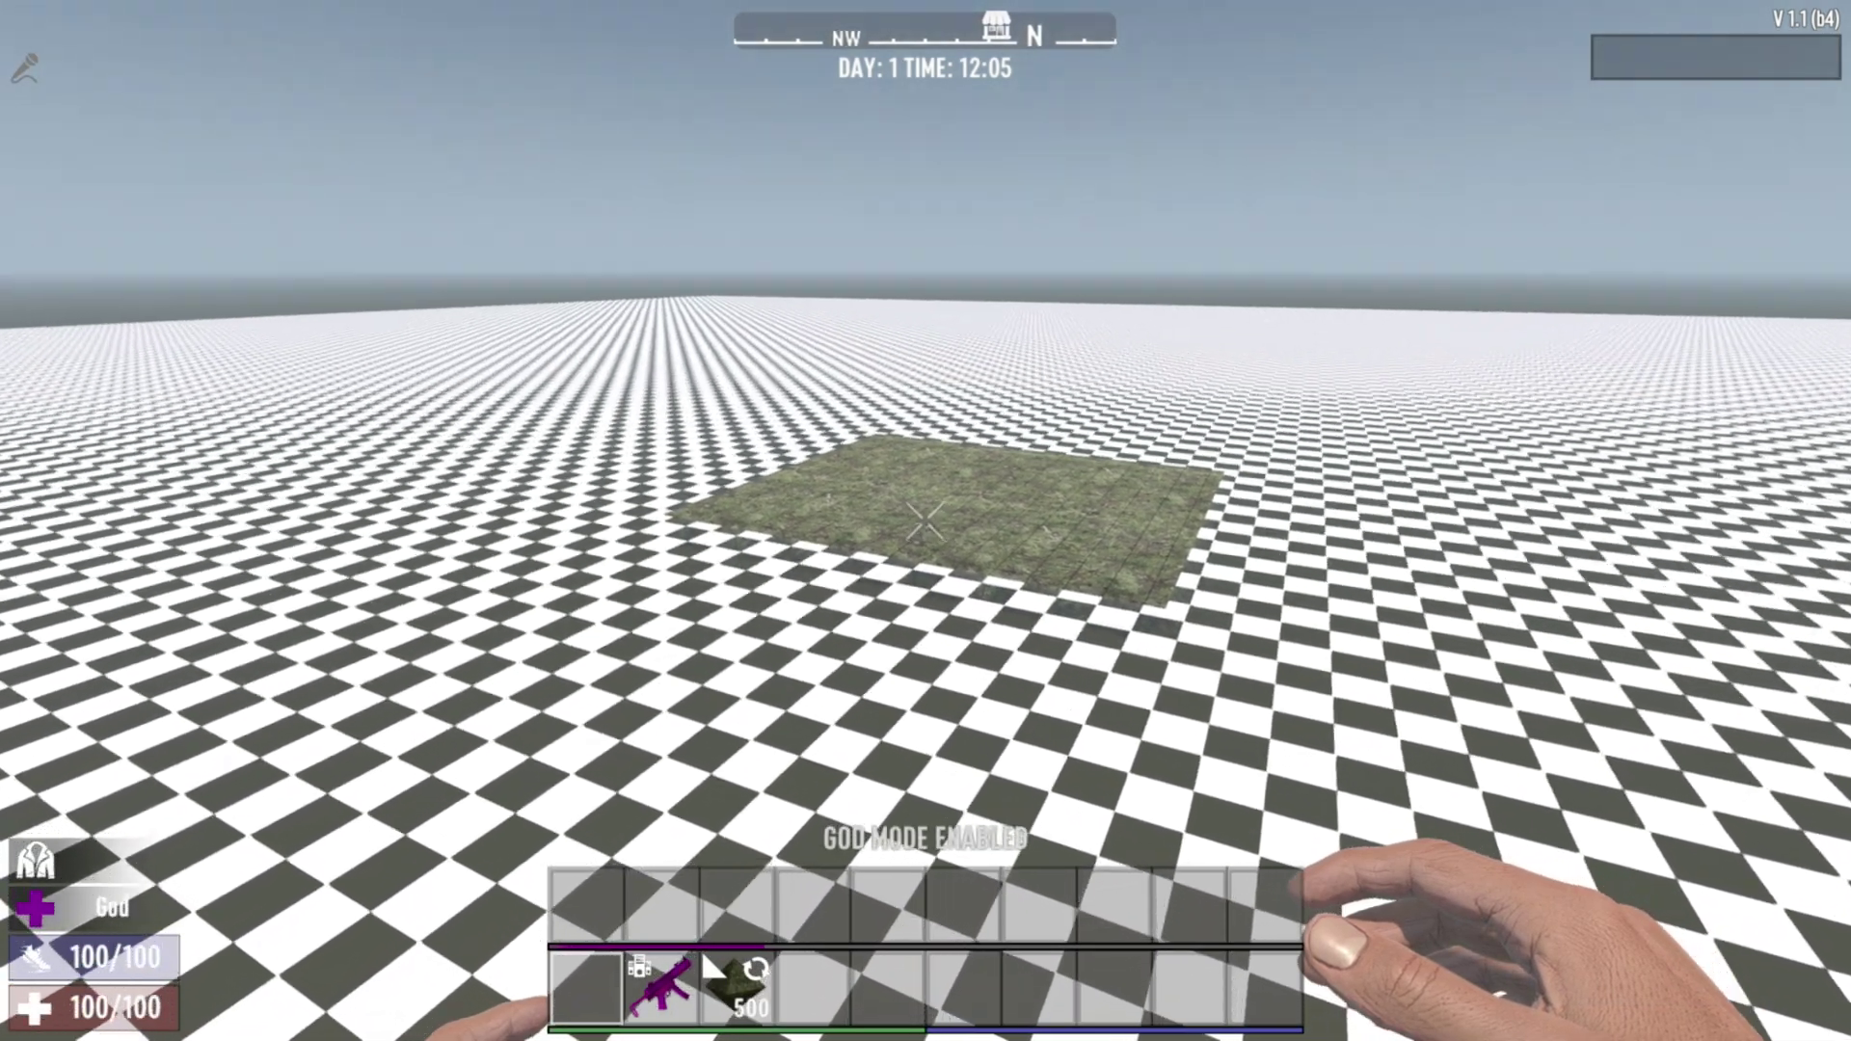
Turn off the Show Ground Level display for the prefab.
key("c")
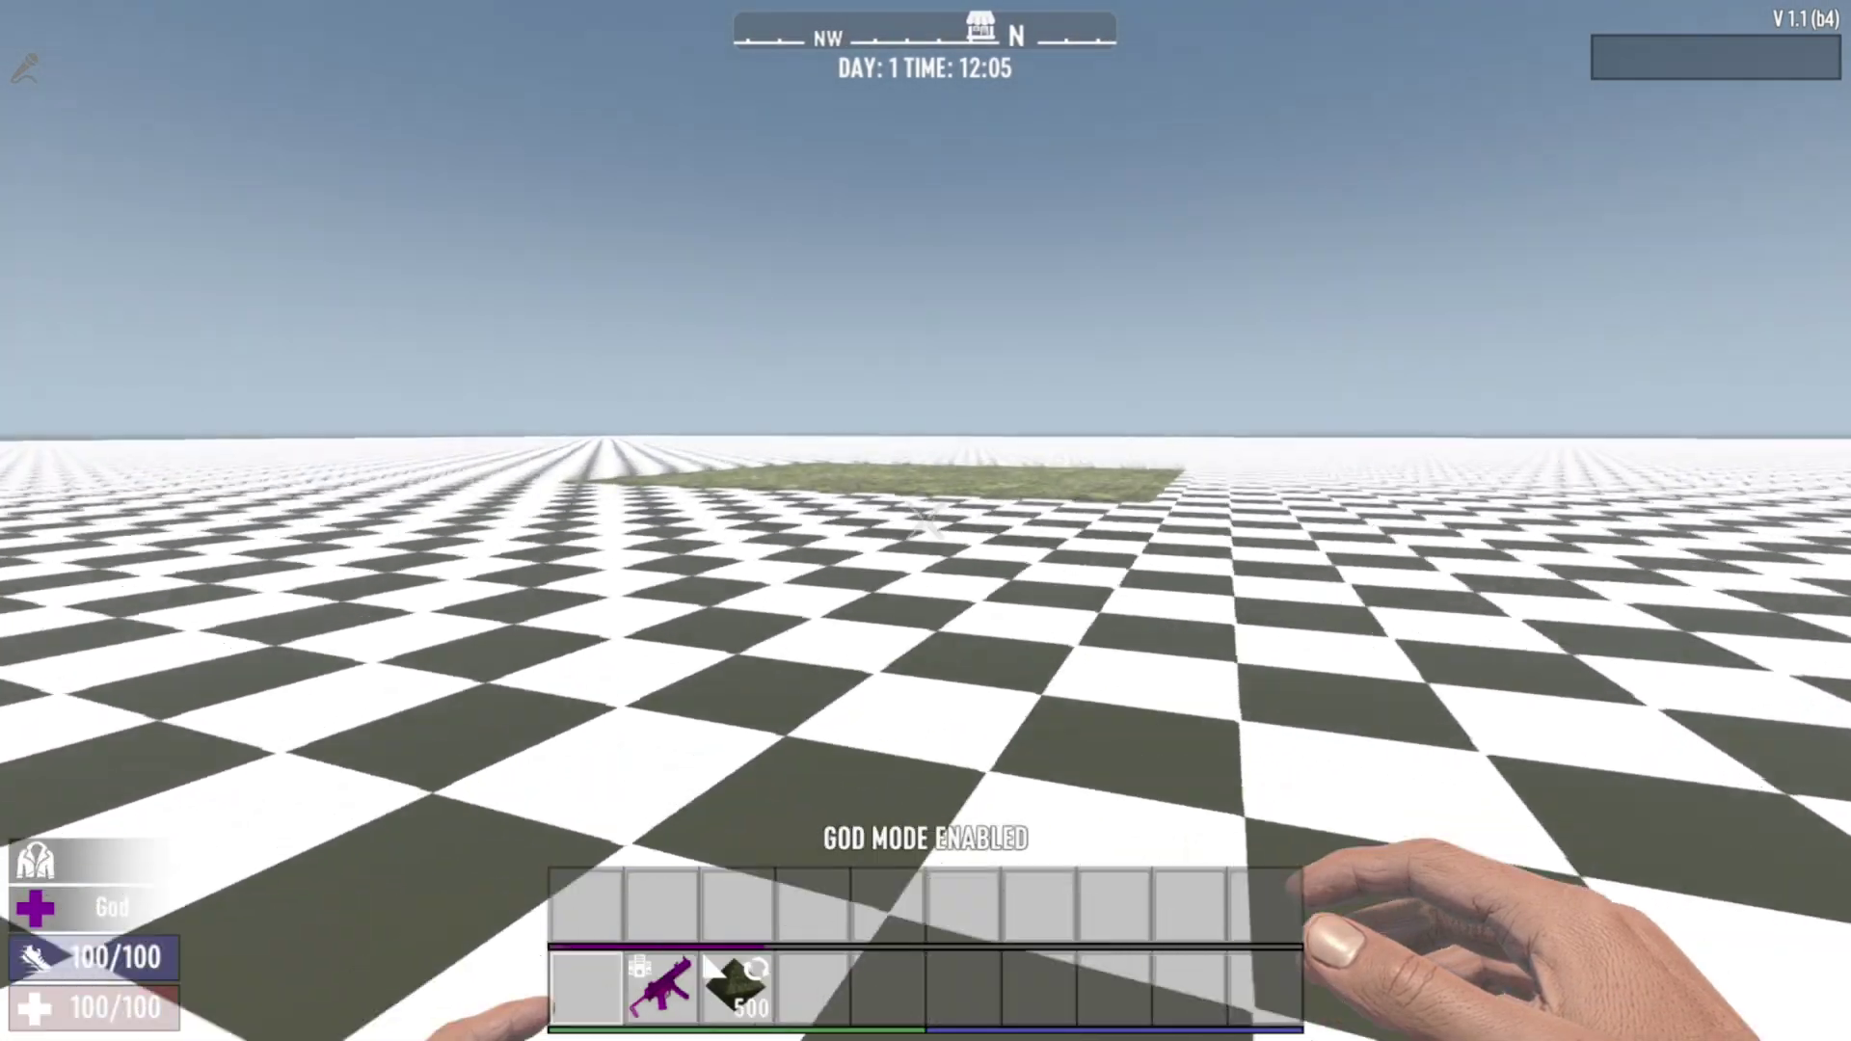
key("Escape")
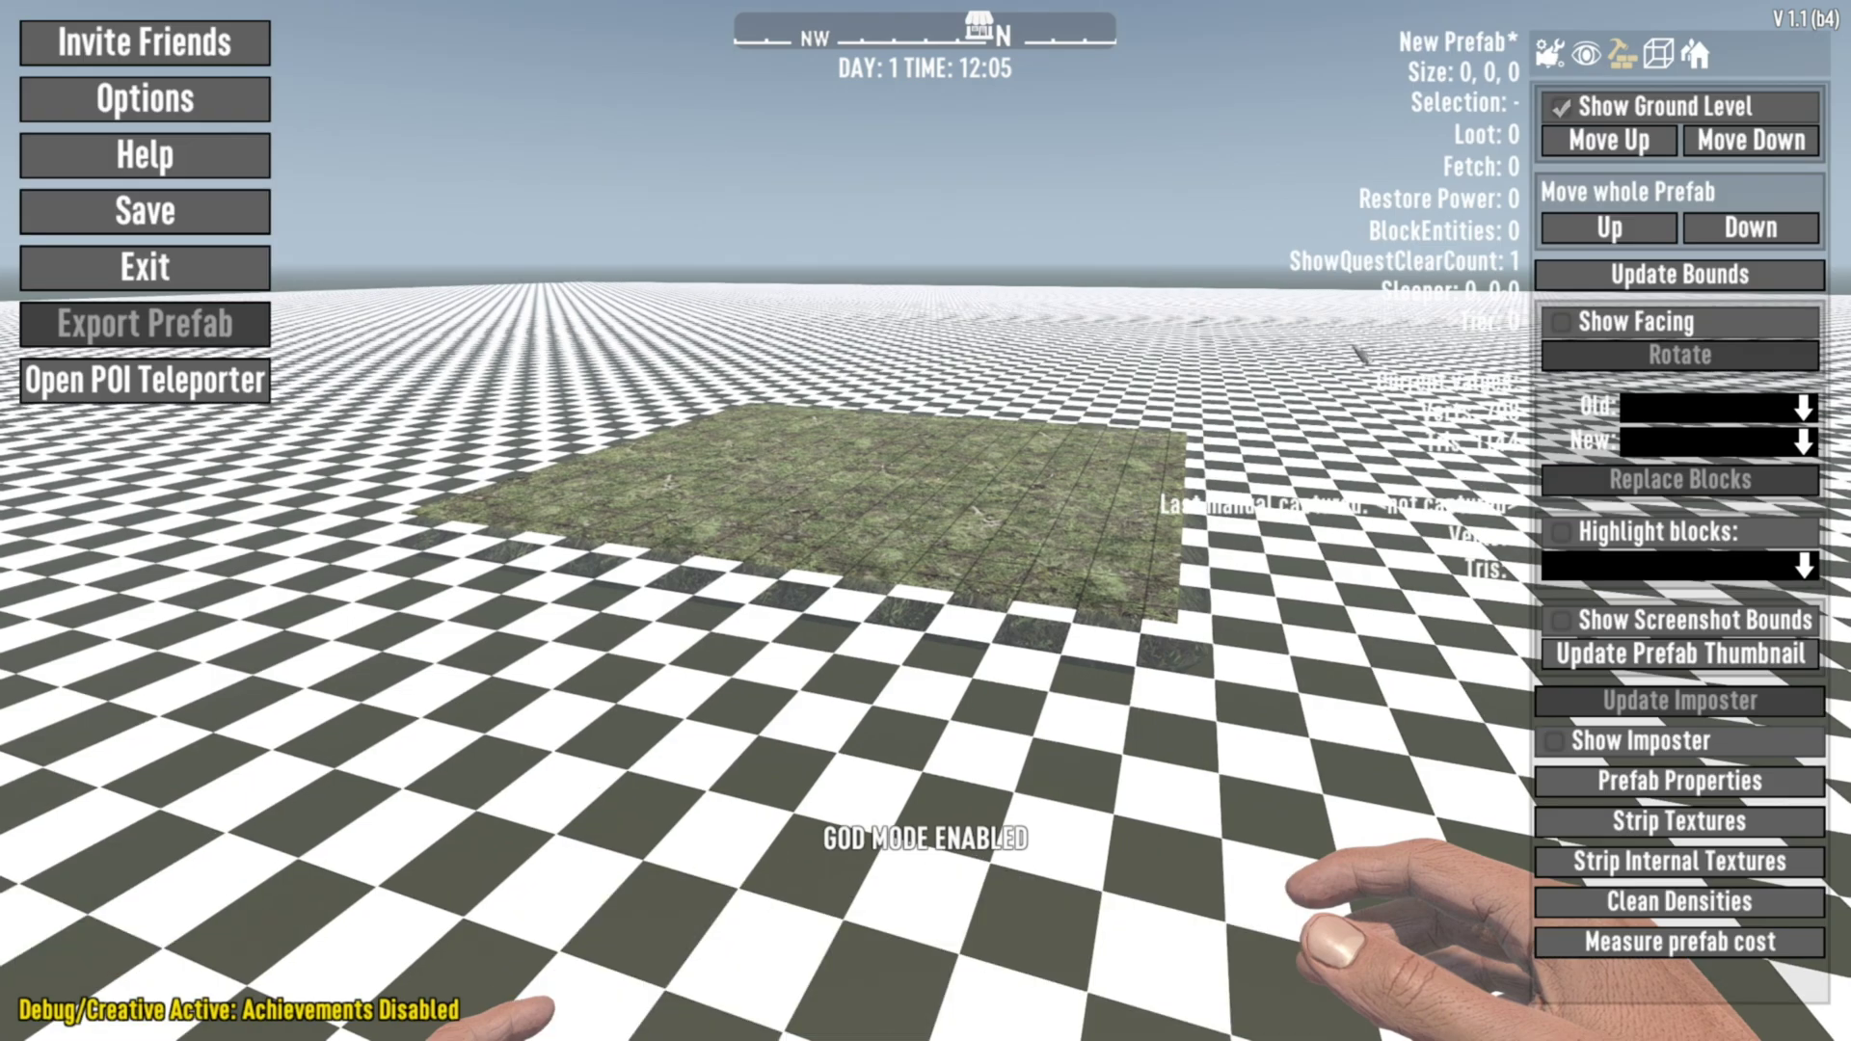
left_click(1600, 111)
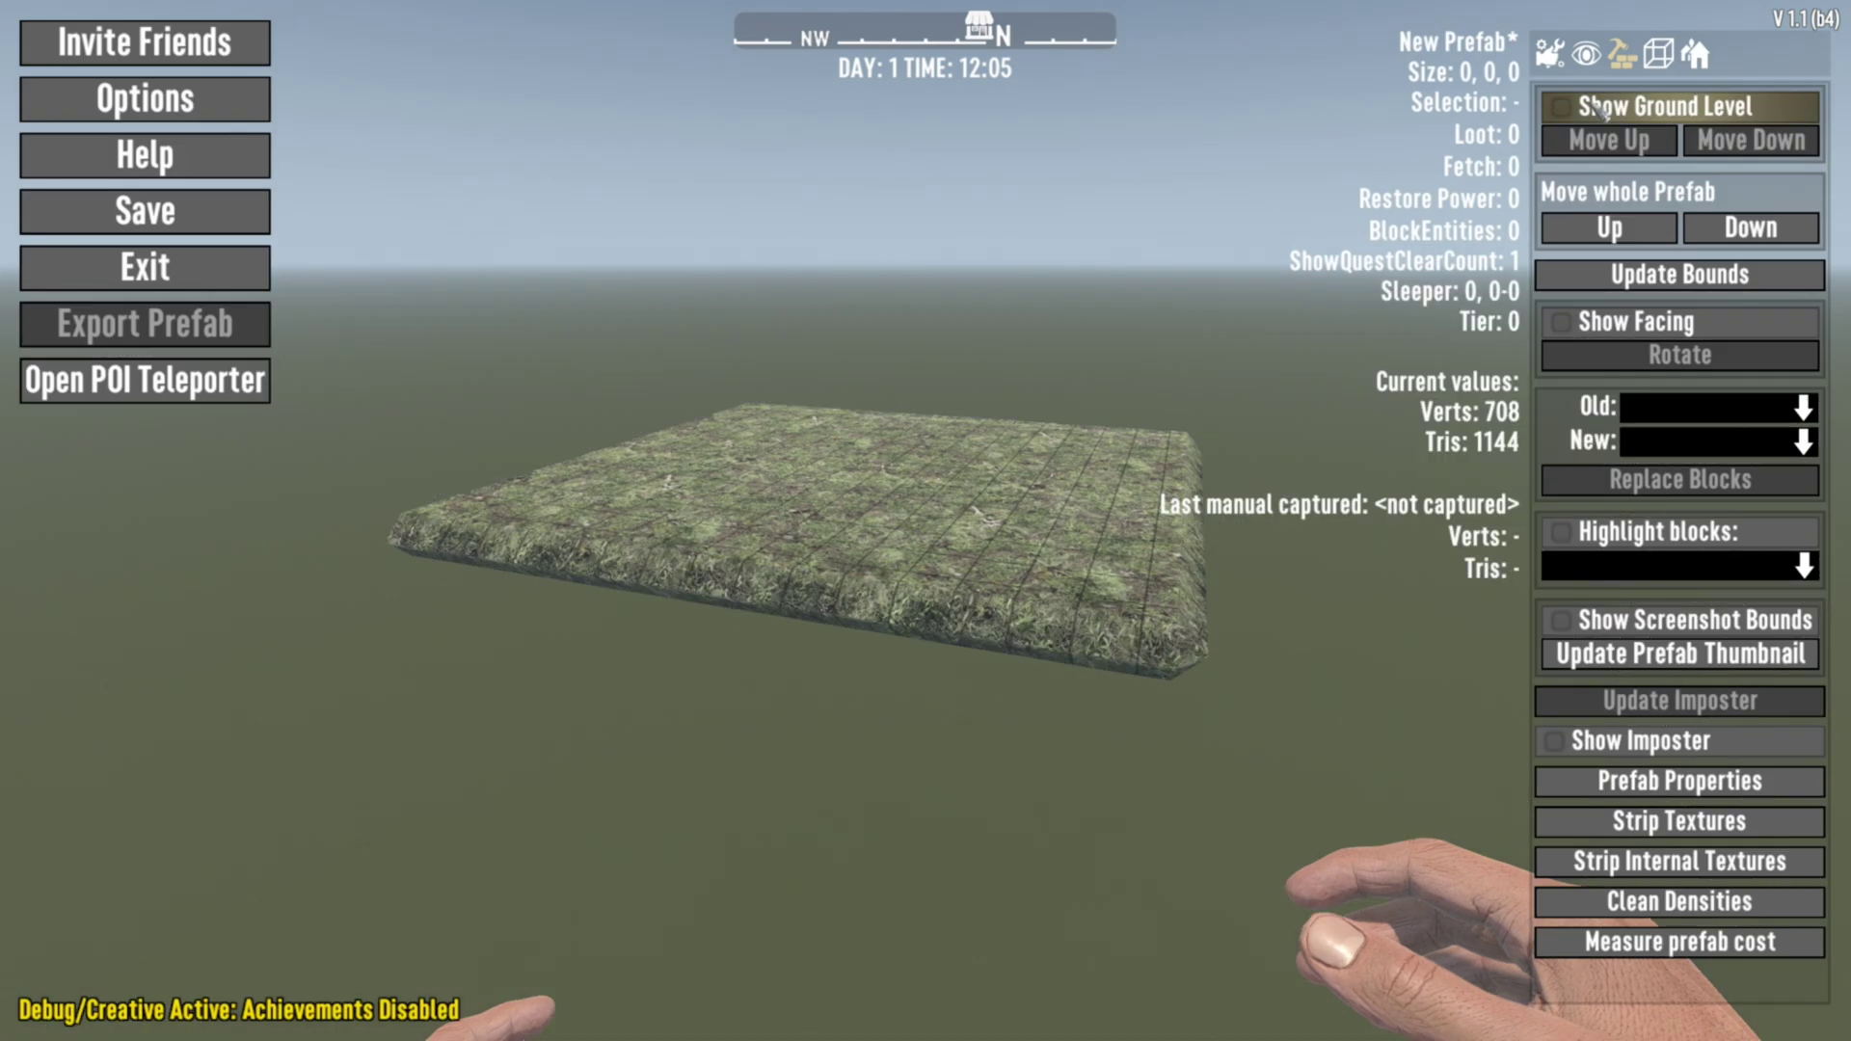
key("Escape")
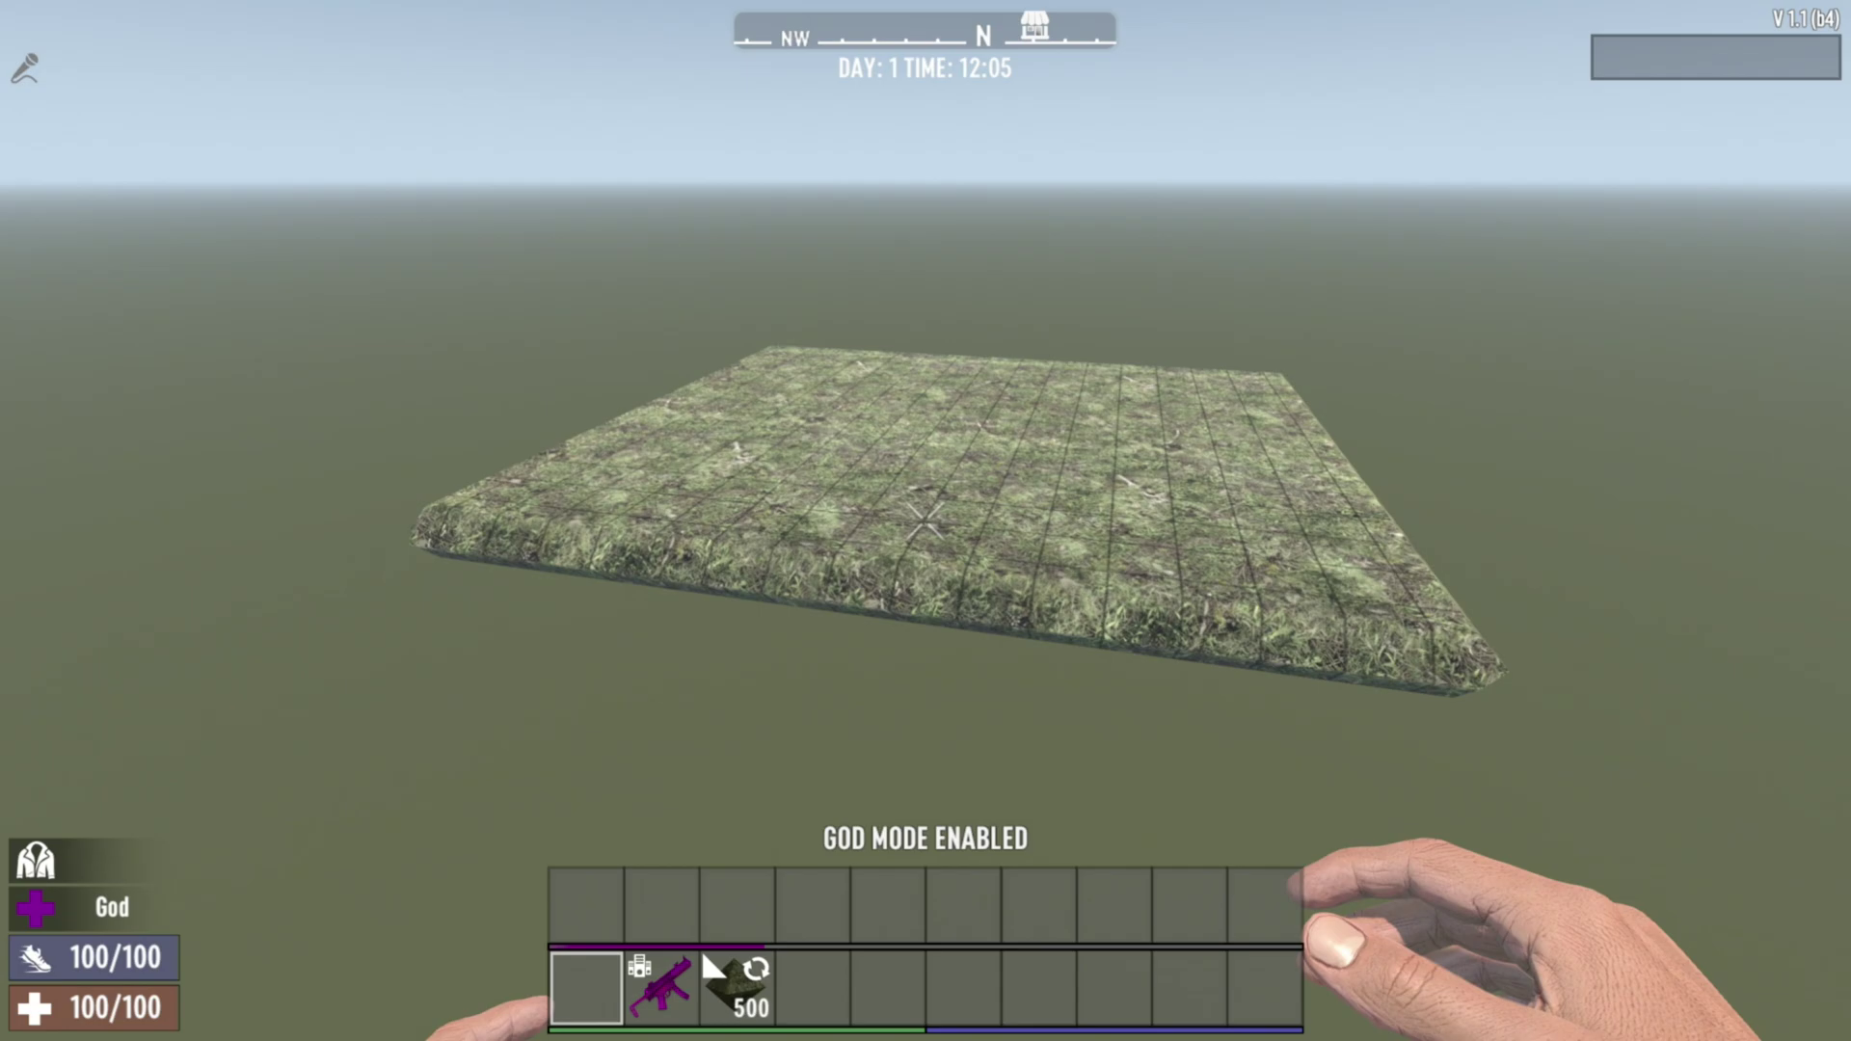
Spawn npc Trader Bob on the terrain platform with Look At You enabled, filtering the entity list by "trader".
key("w")
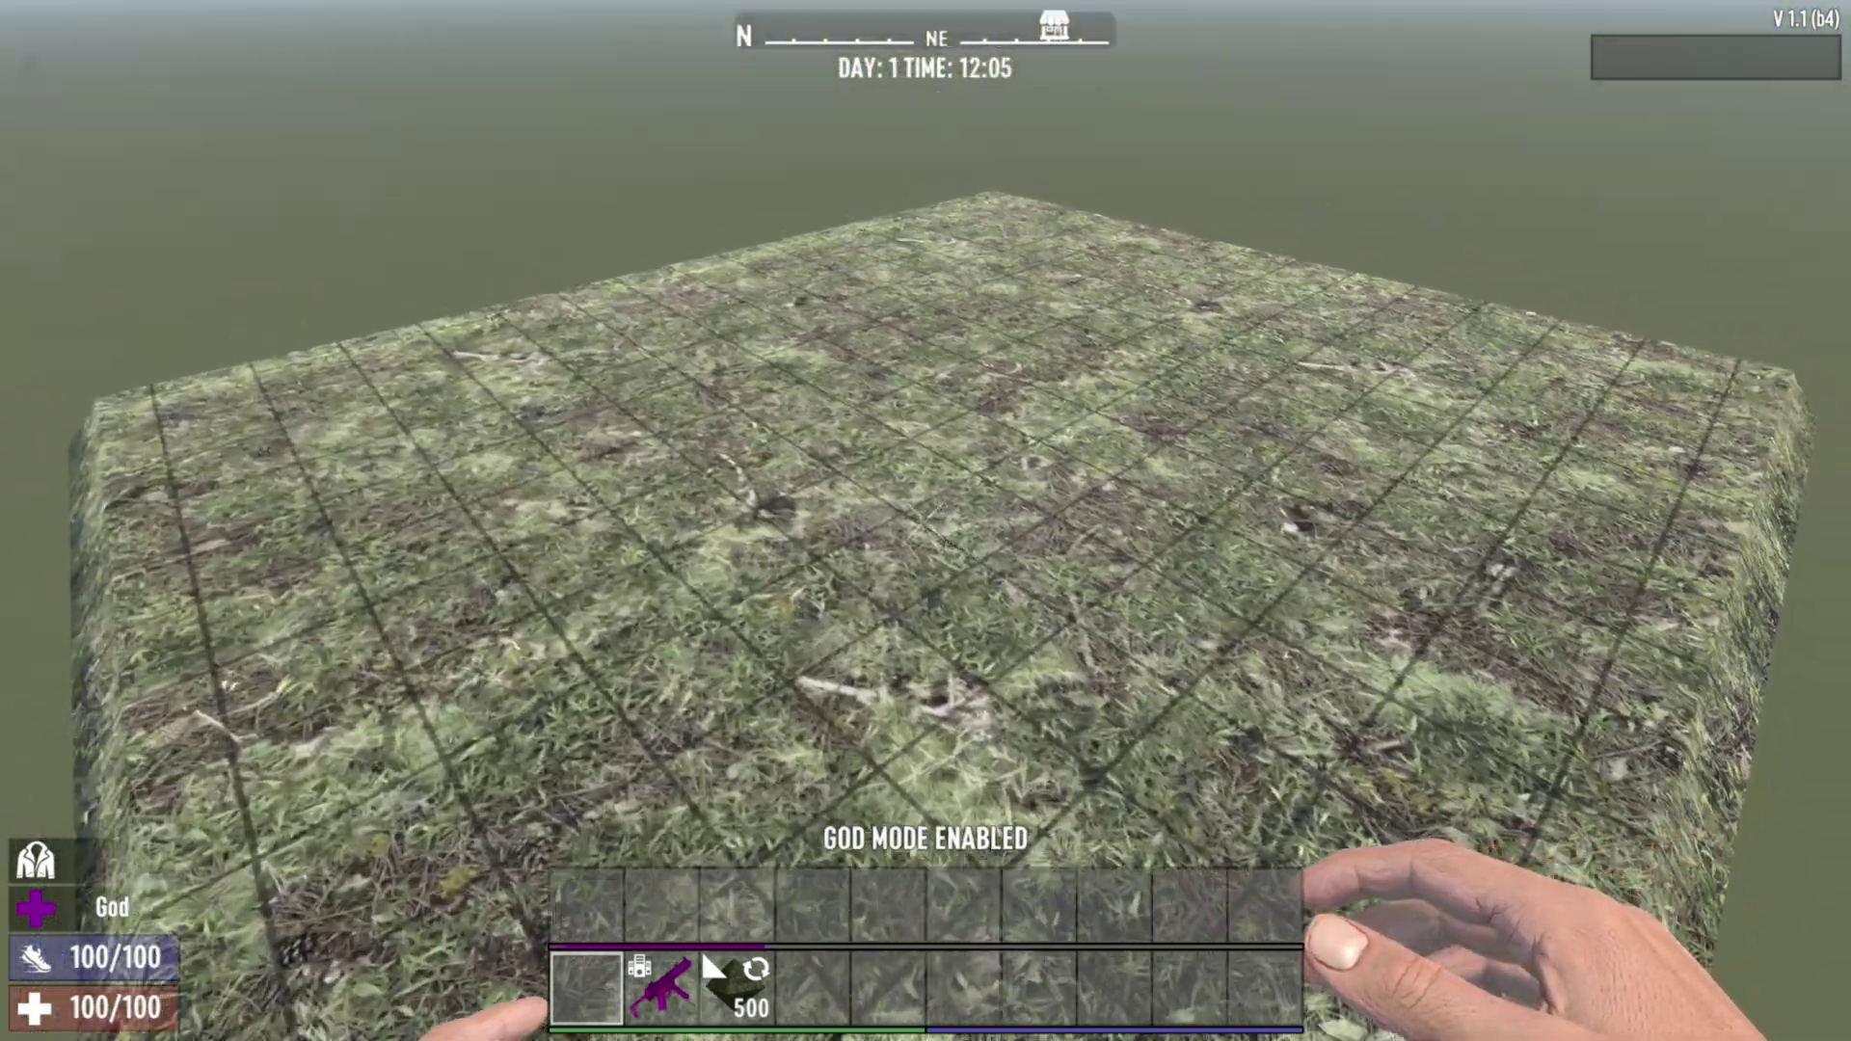
key("c")
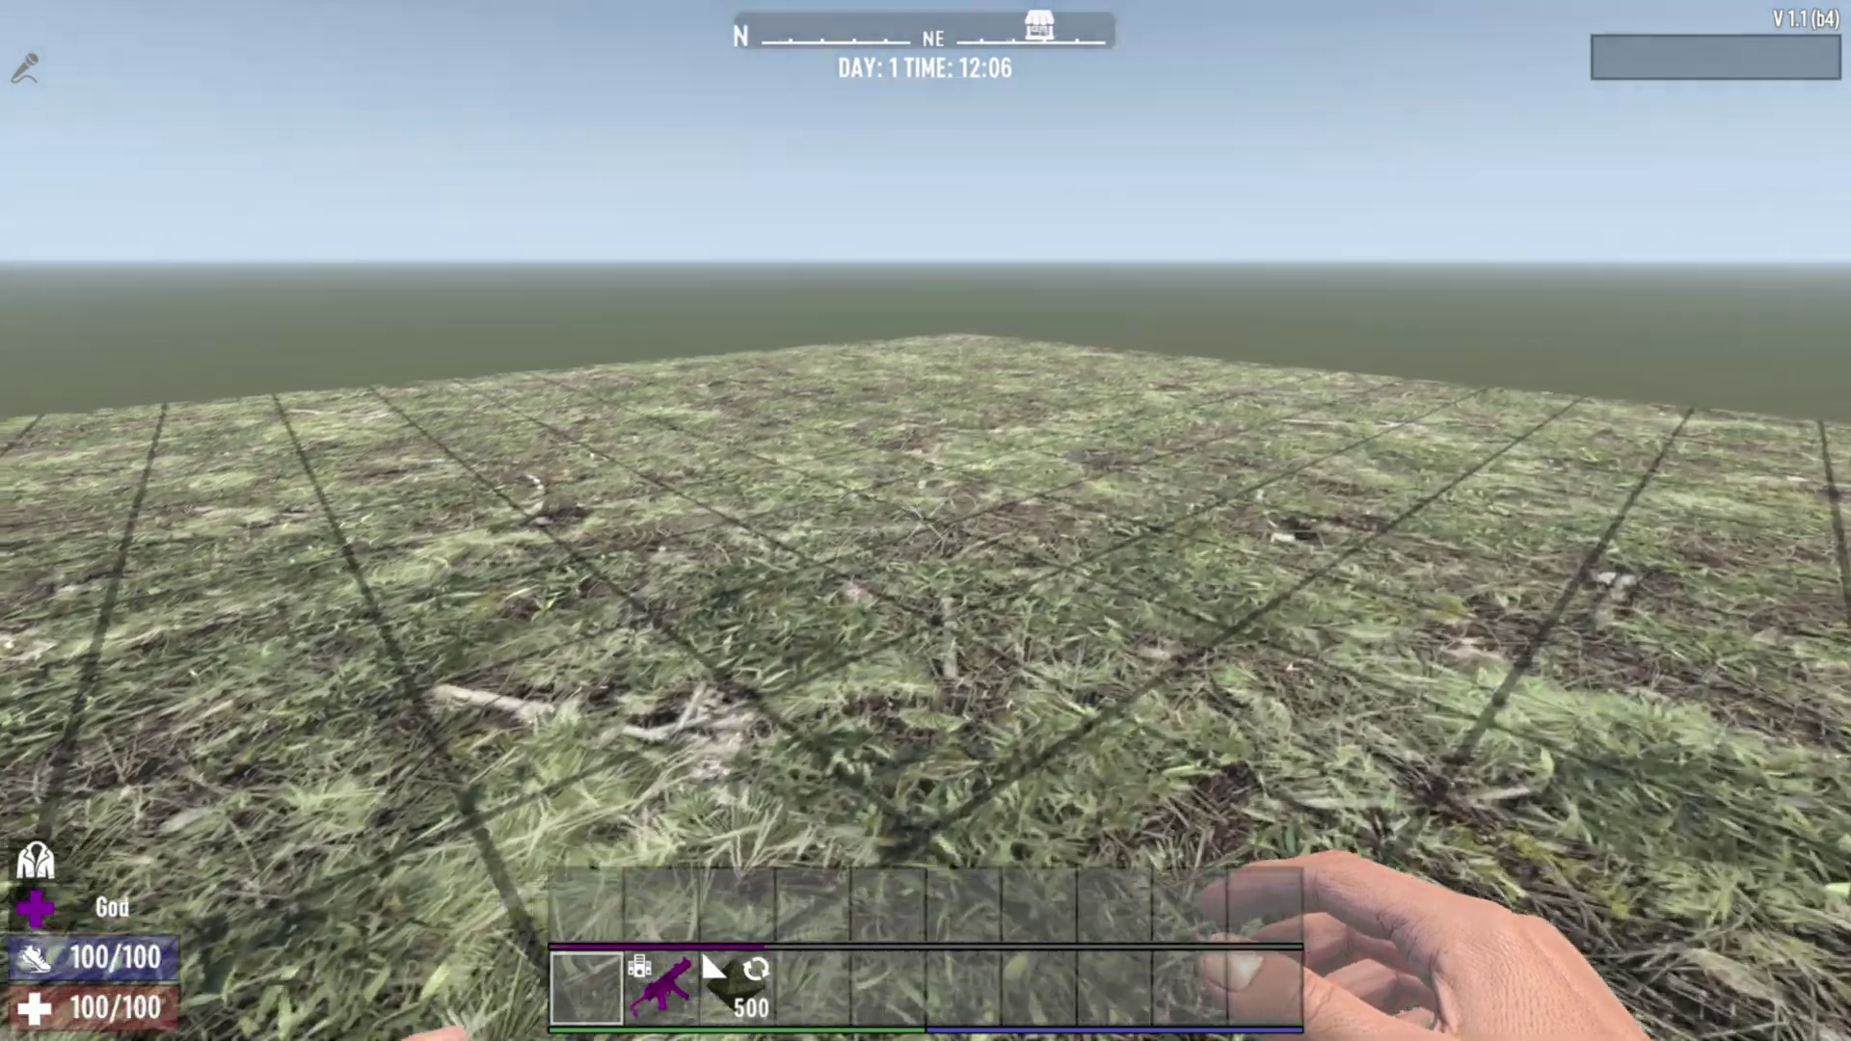
key("s")
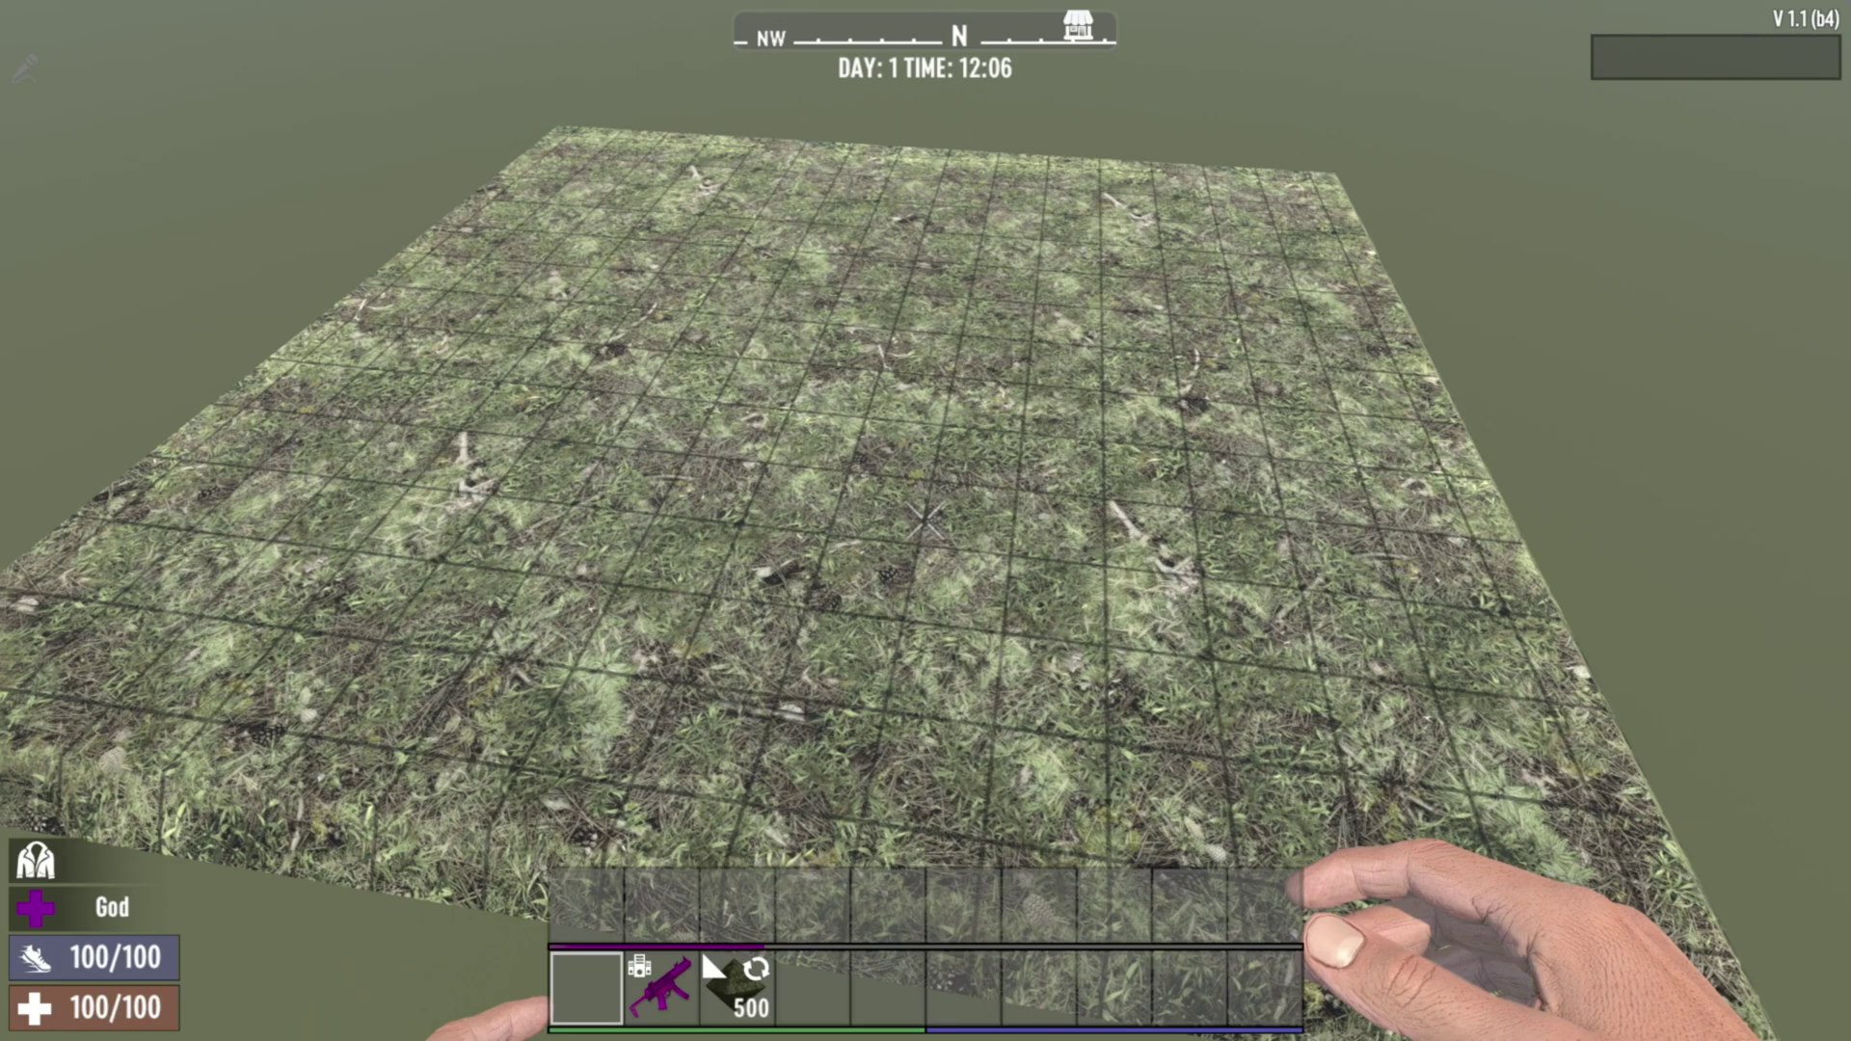
key("a")
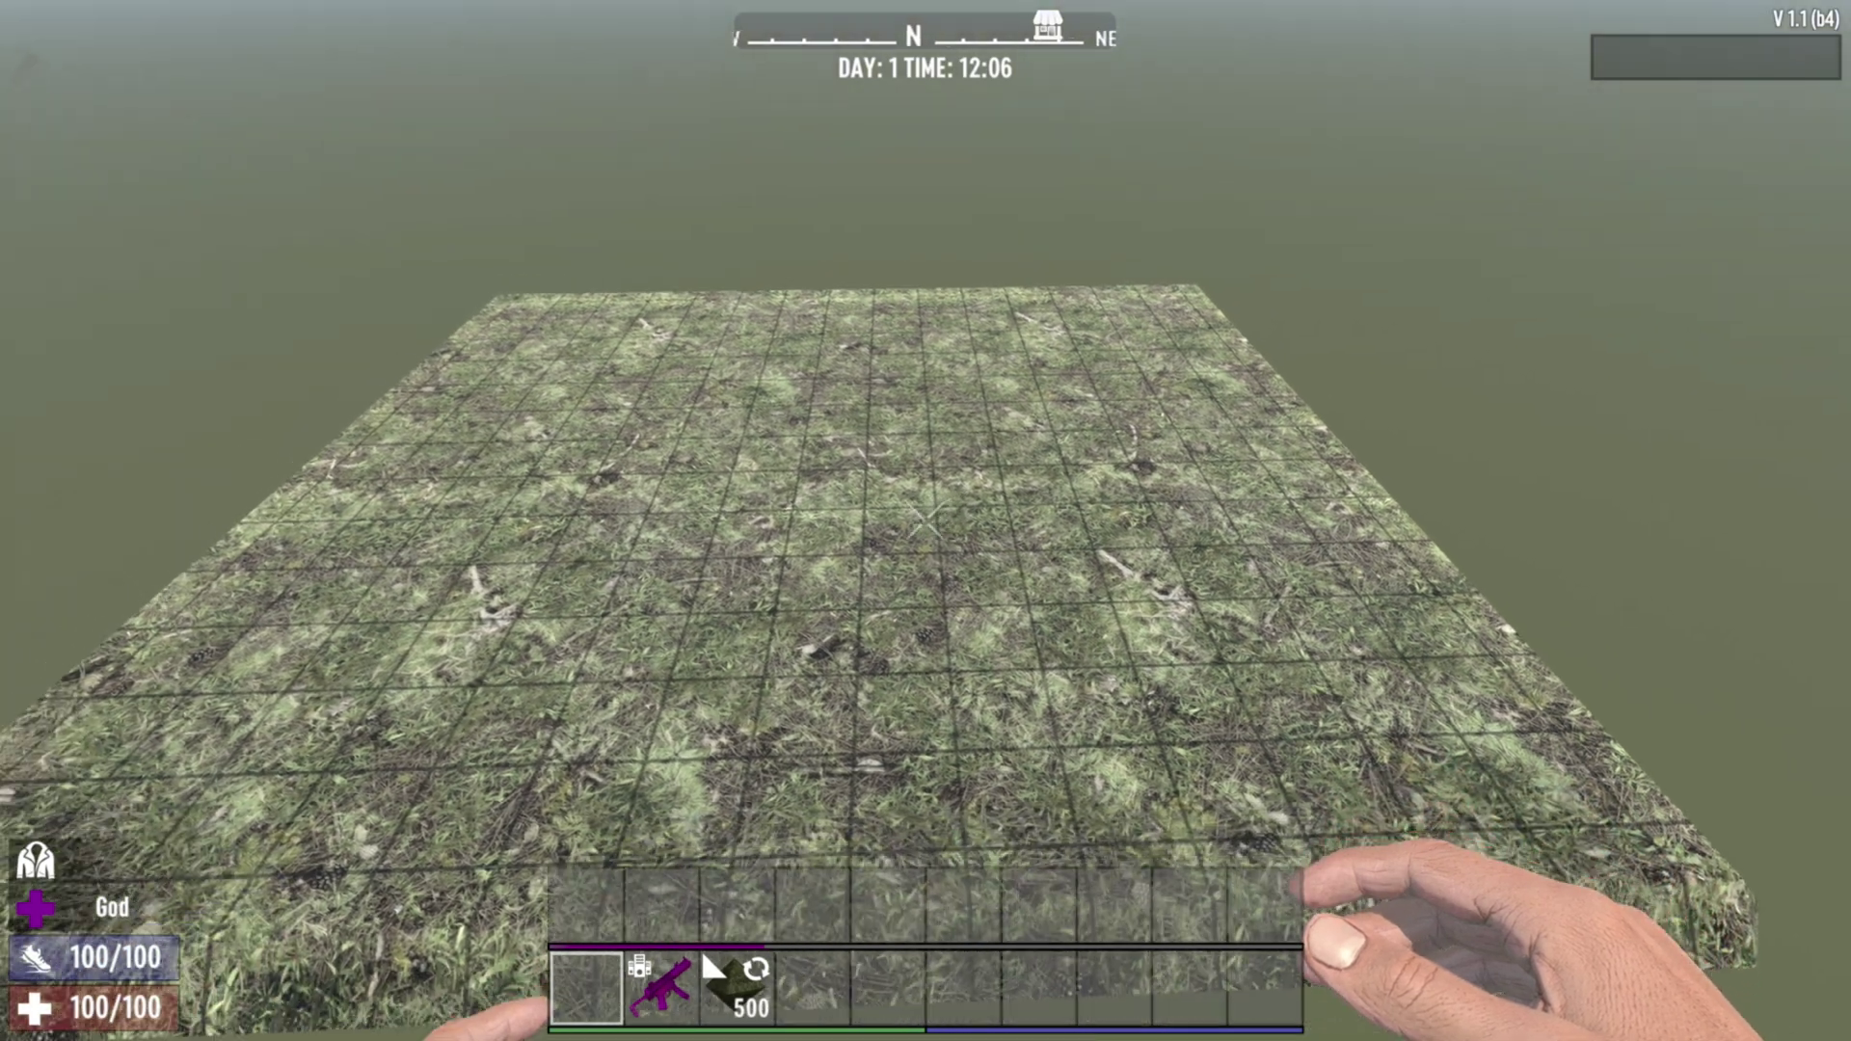
key("w")
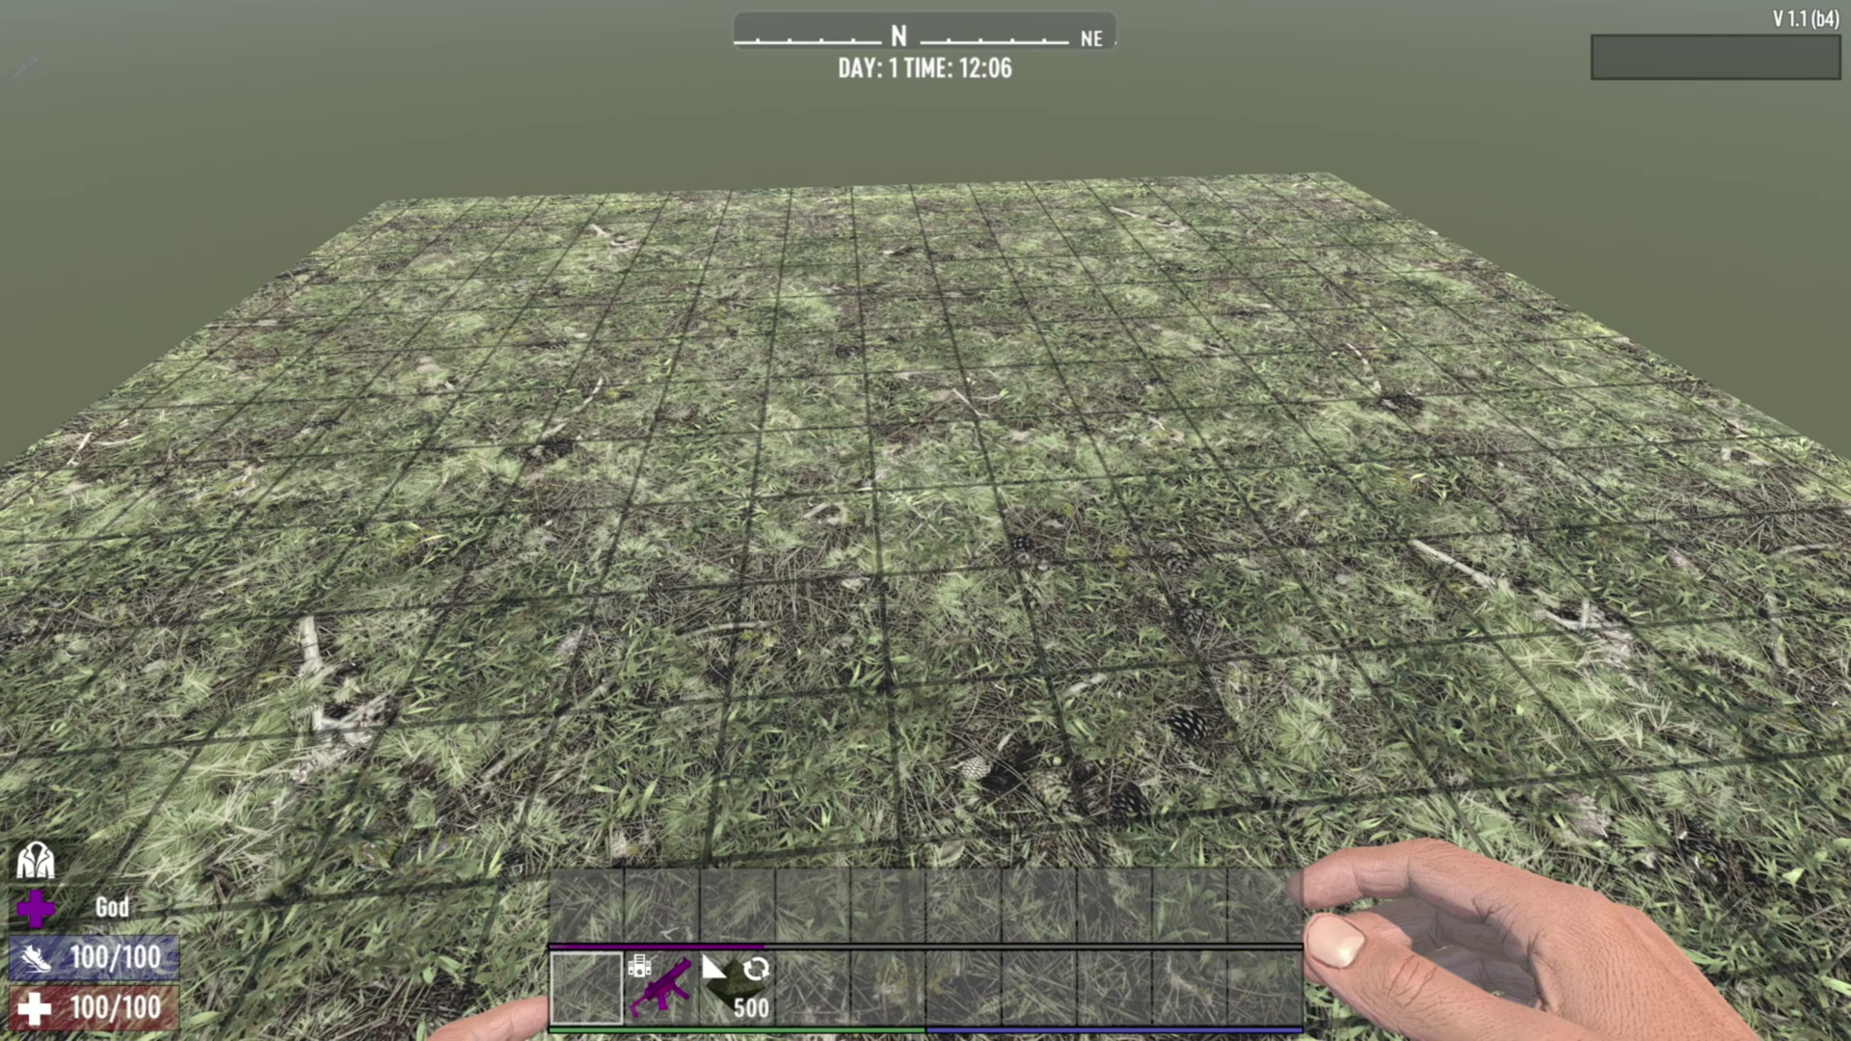
key("F6")
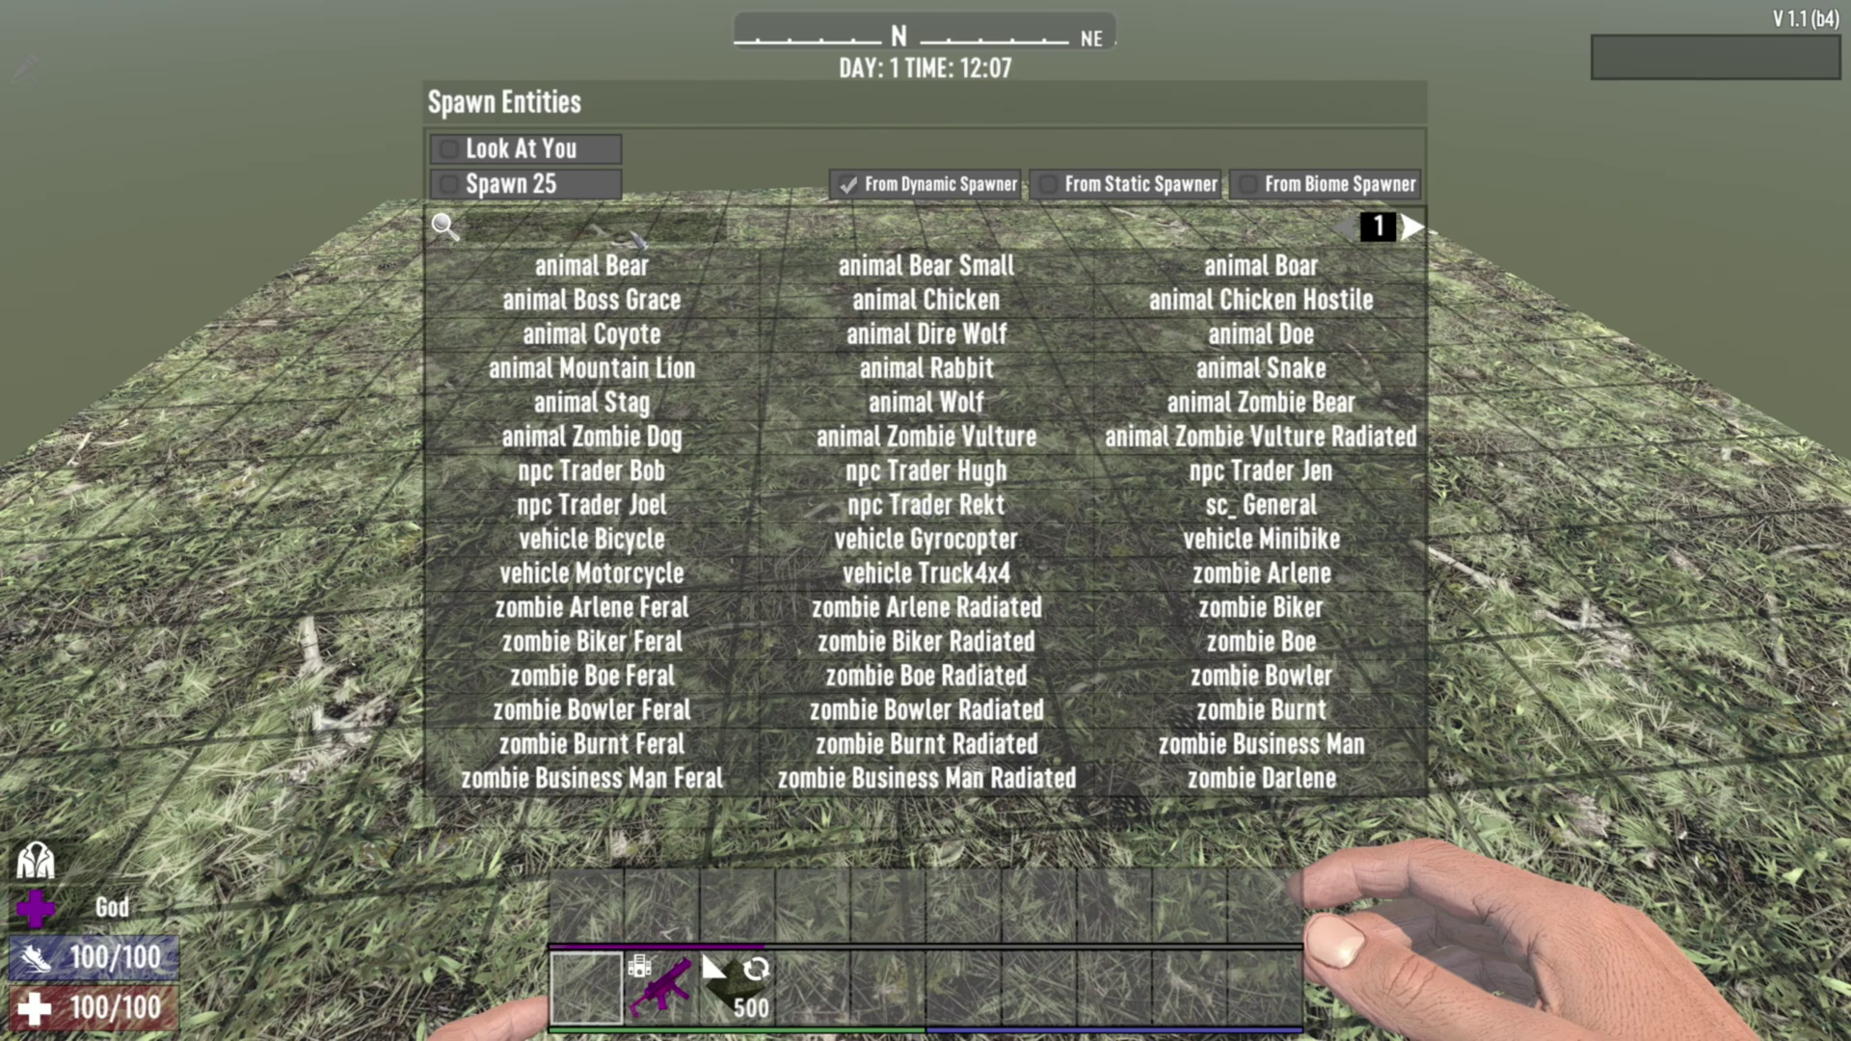
left_click(634, 239)
type("trader")
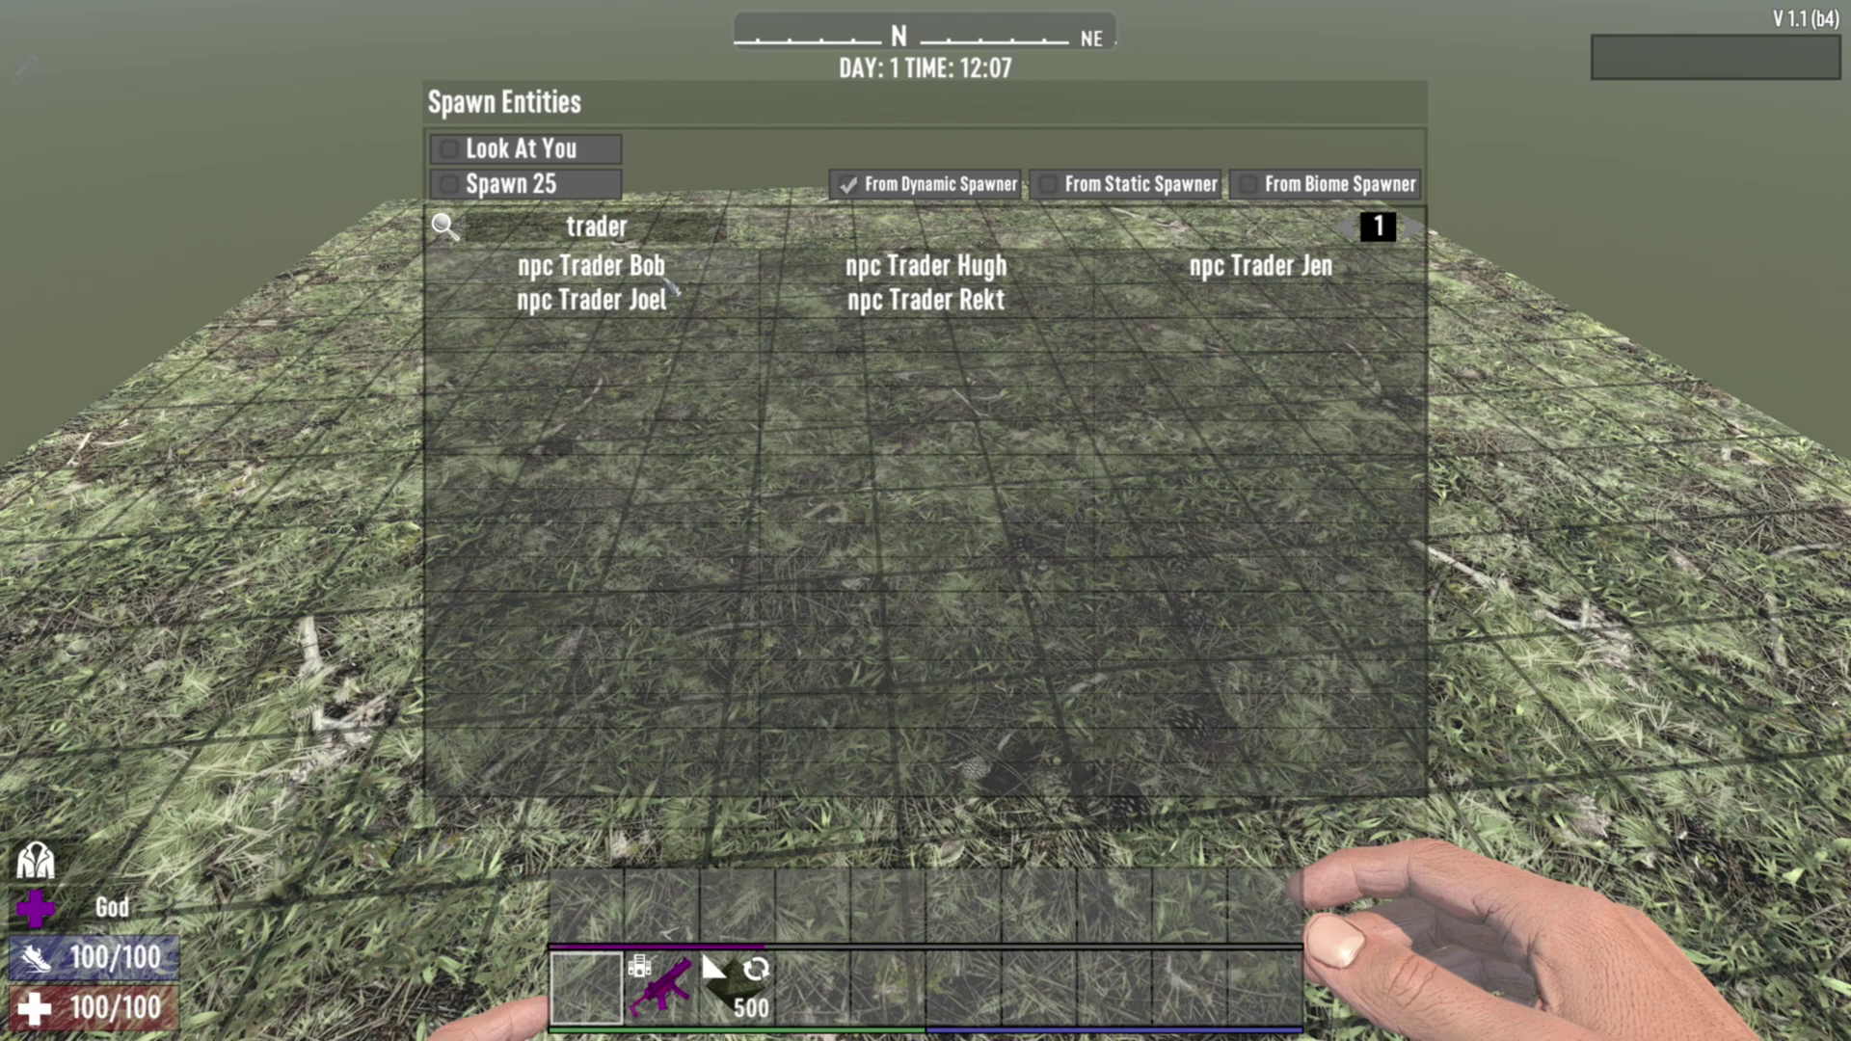
left_click(613, 150)
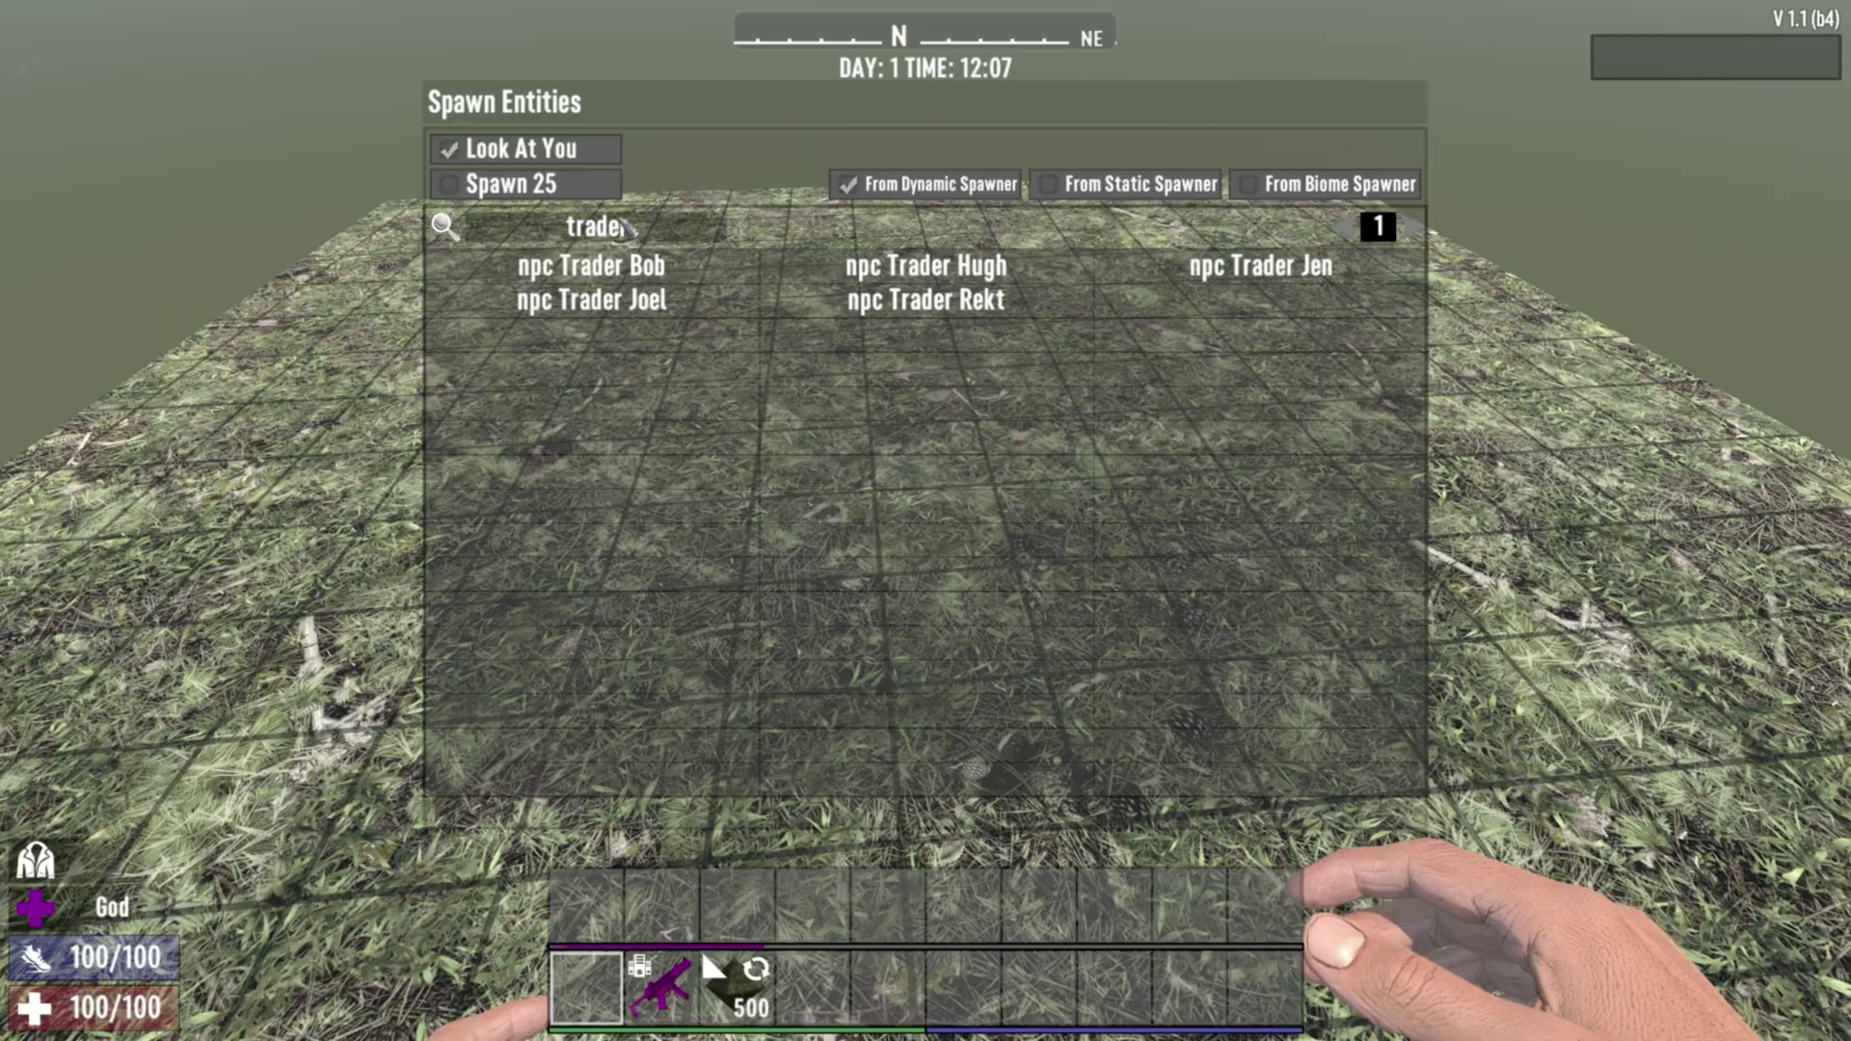
left_click(625, 268)
key("Escape")
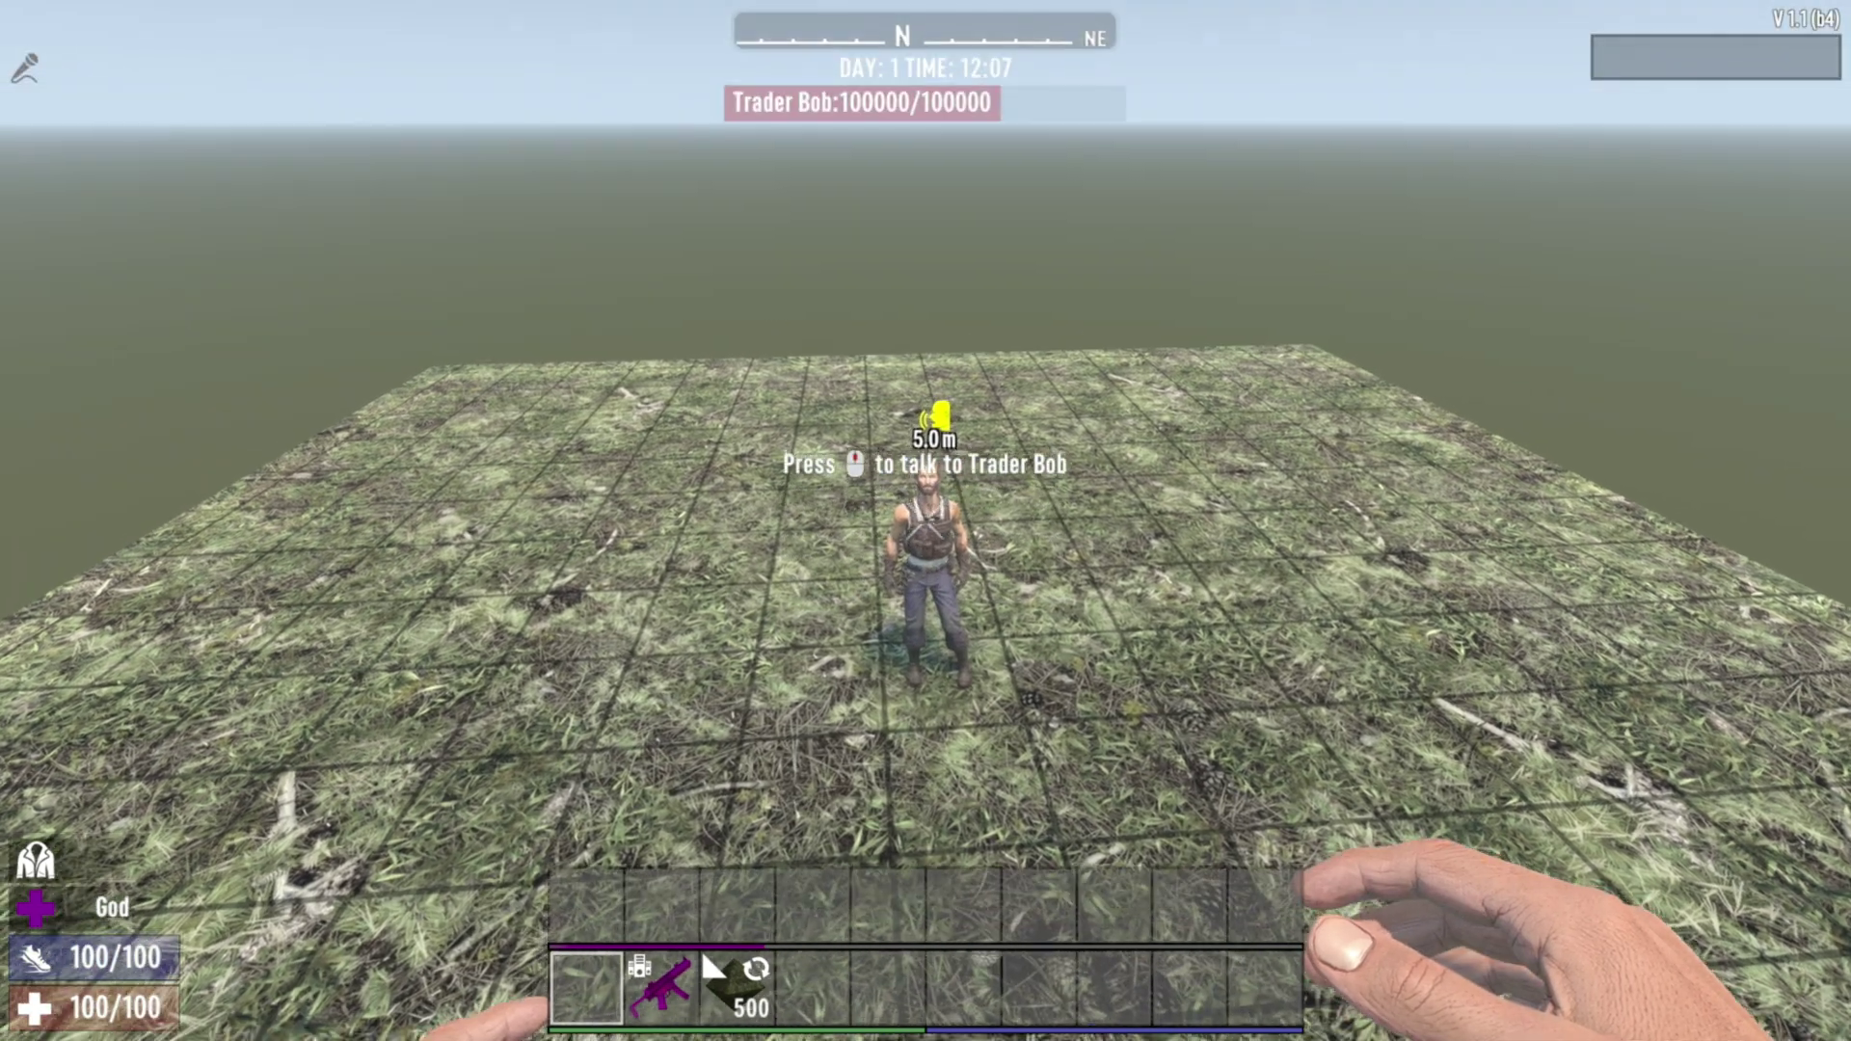
Approach Trader Bob, open his conversation options and leave the conversation.
key("w")
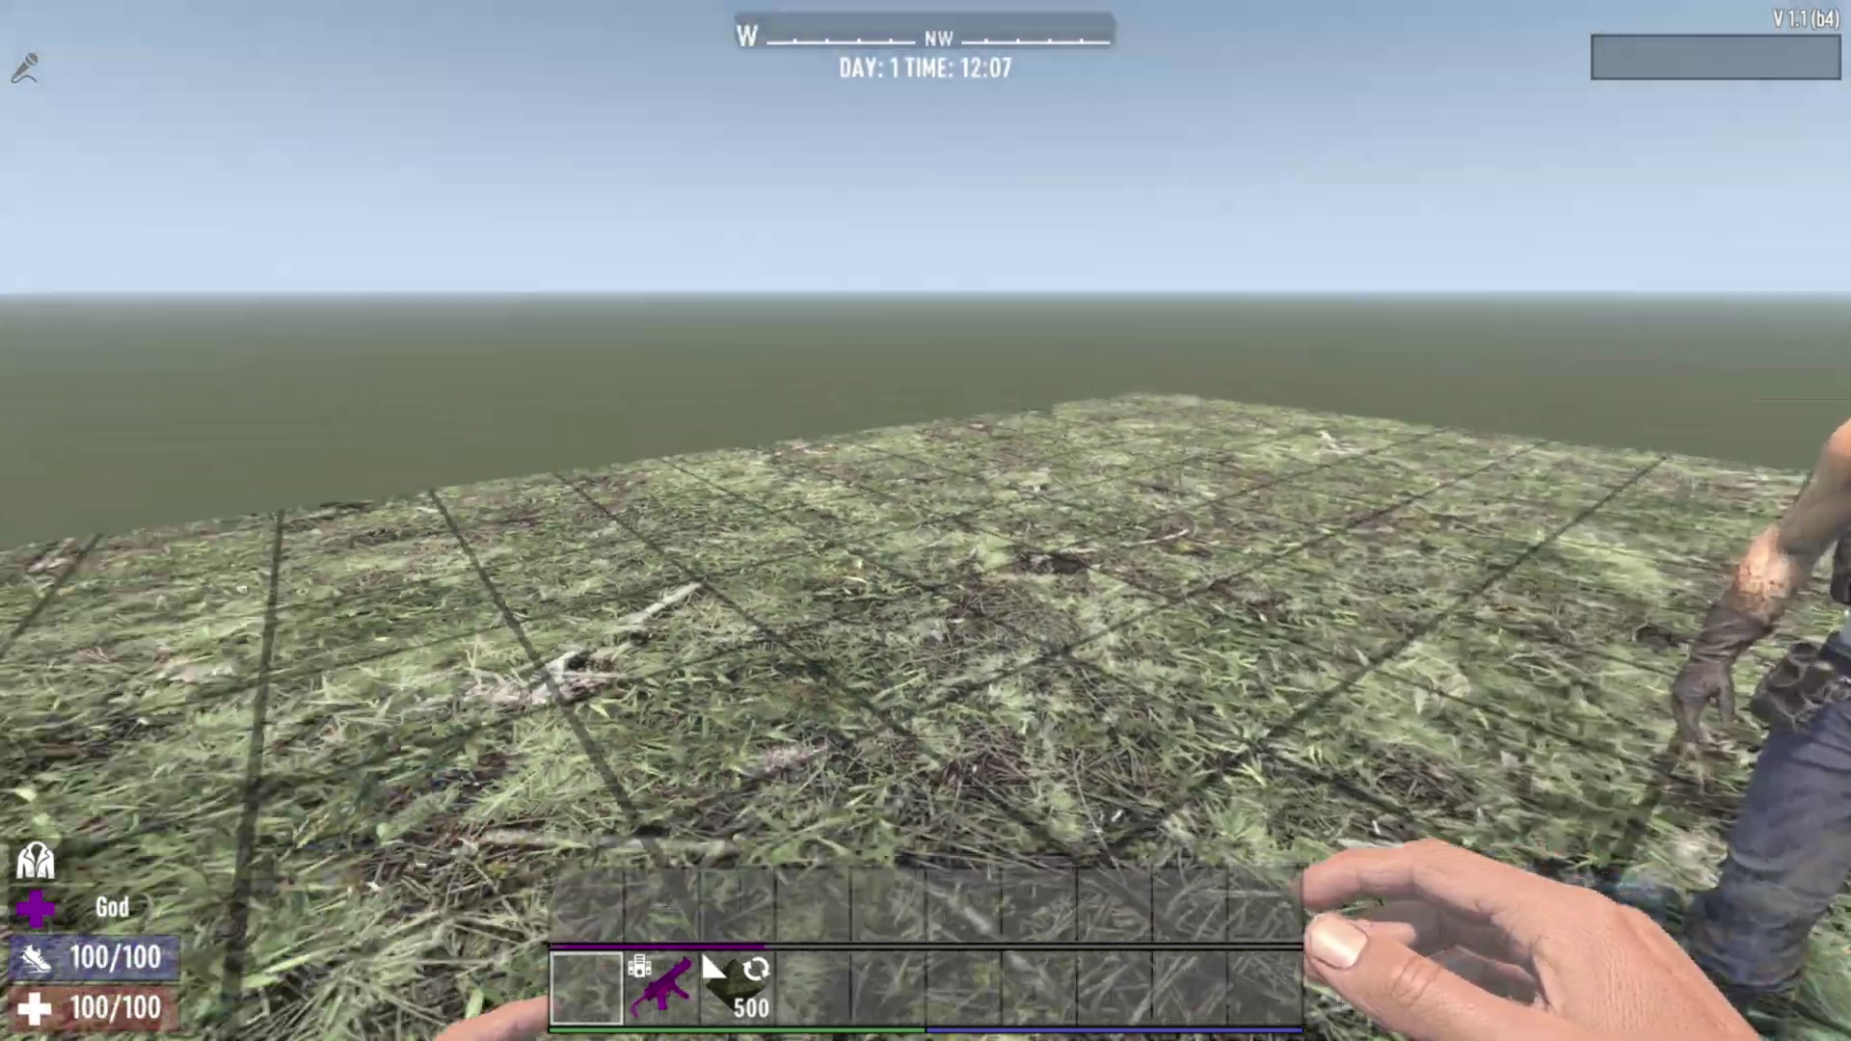
key("s")
key("w")
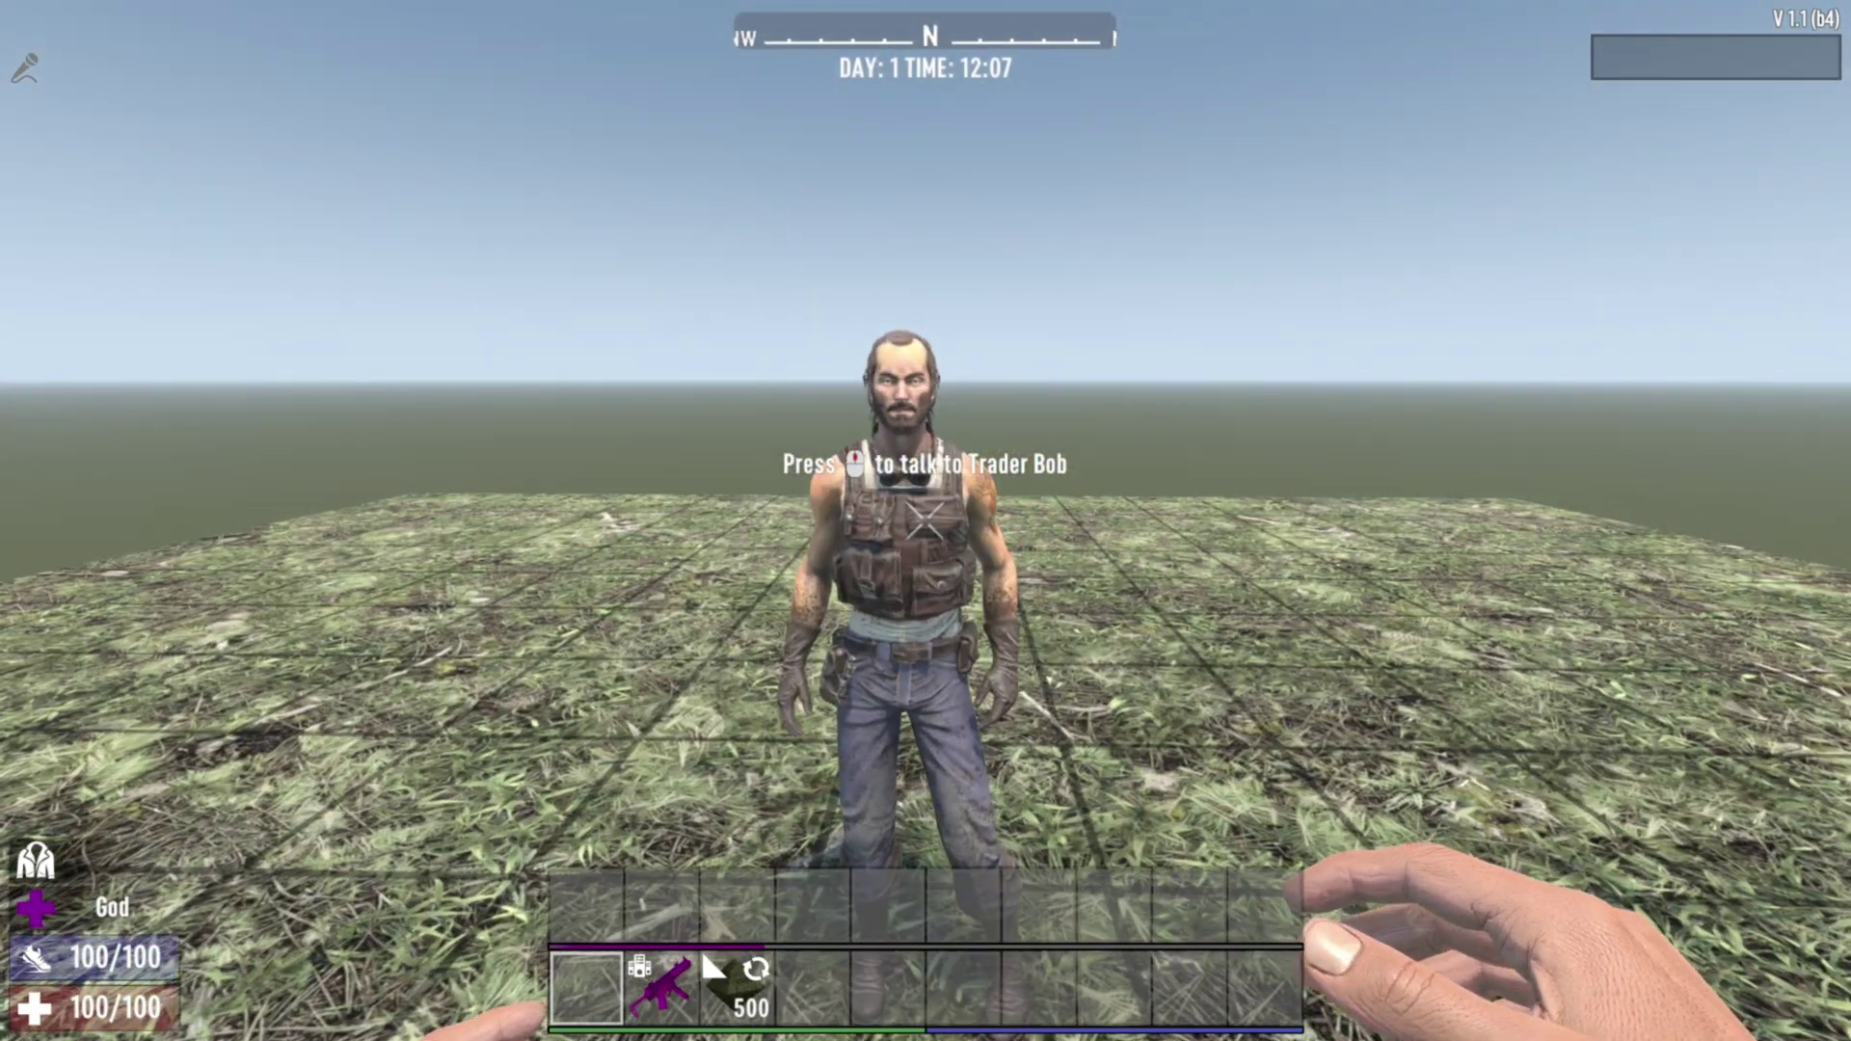
key("e")
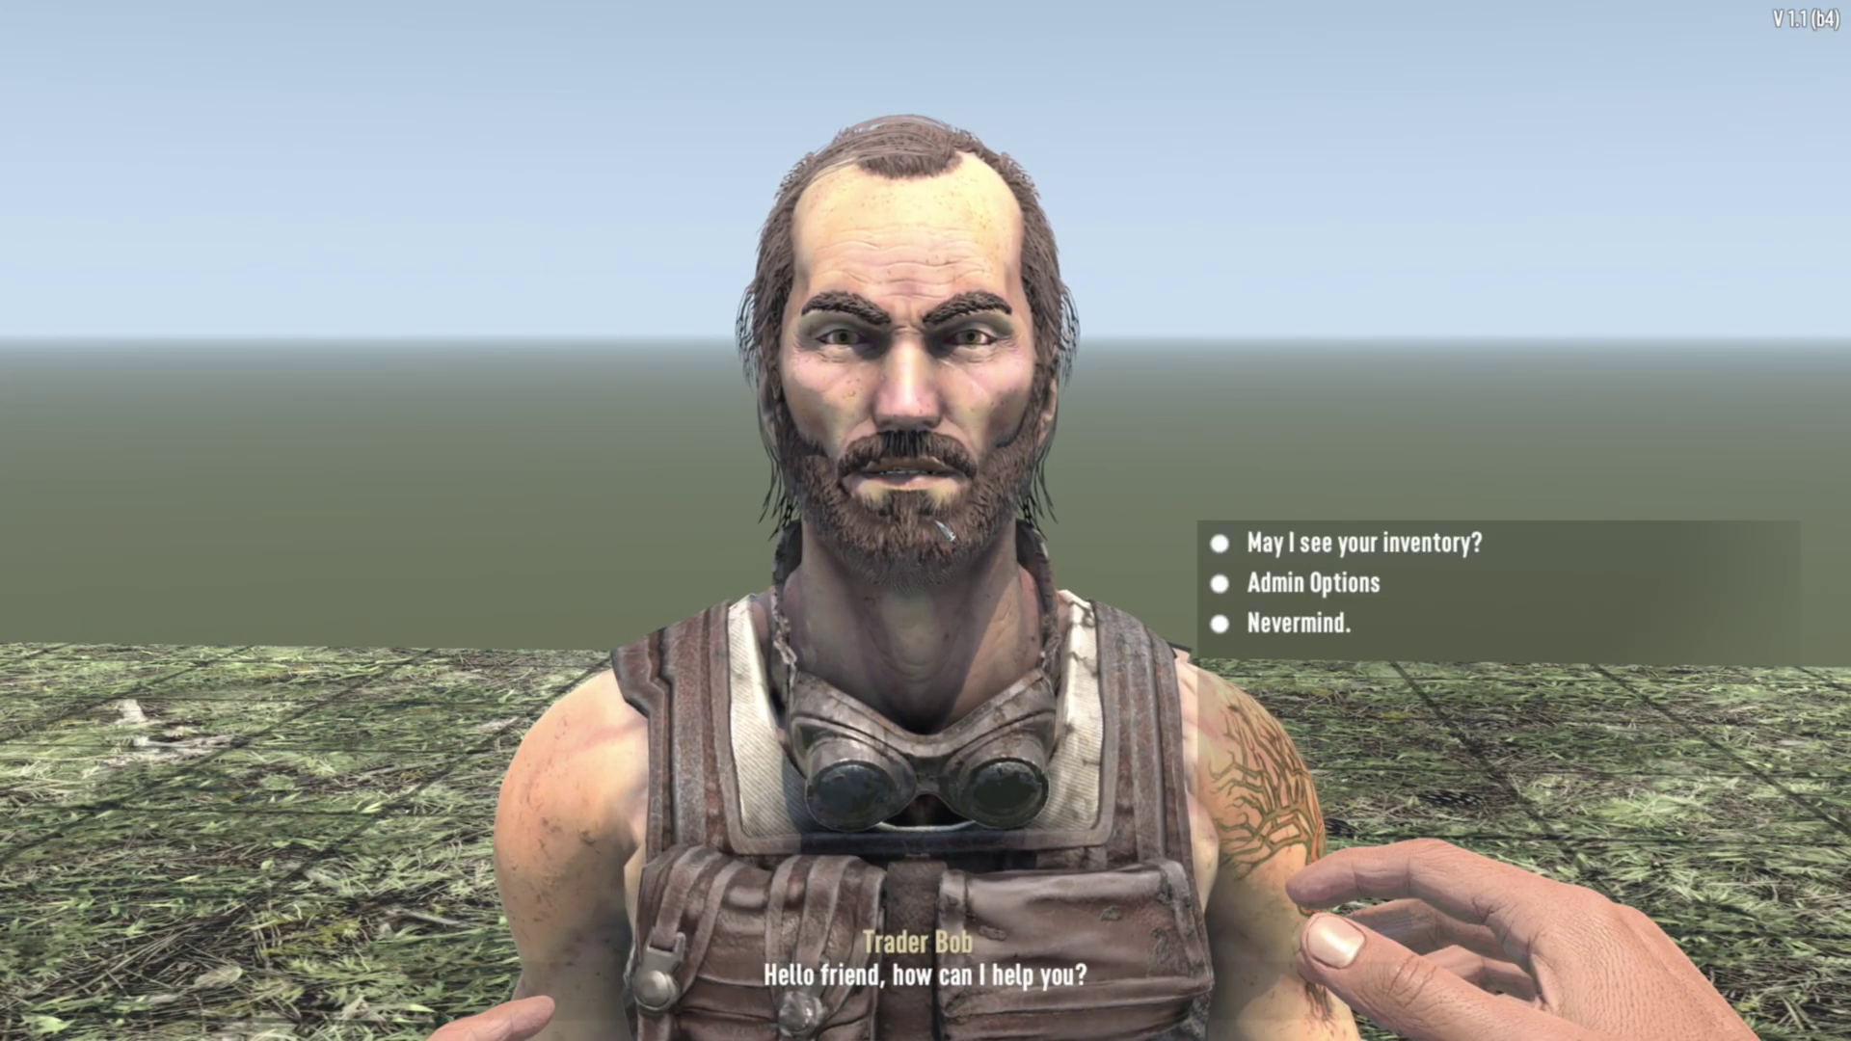
key("Escape")
key("s")
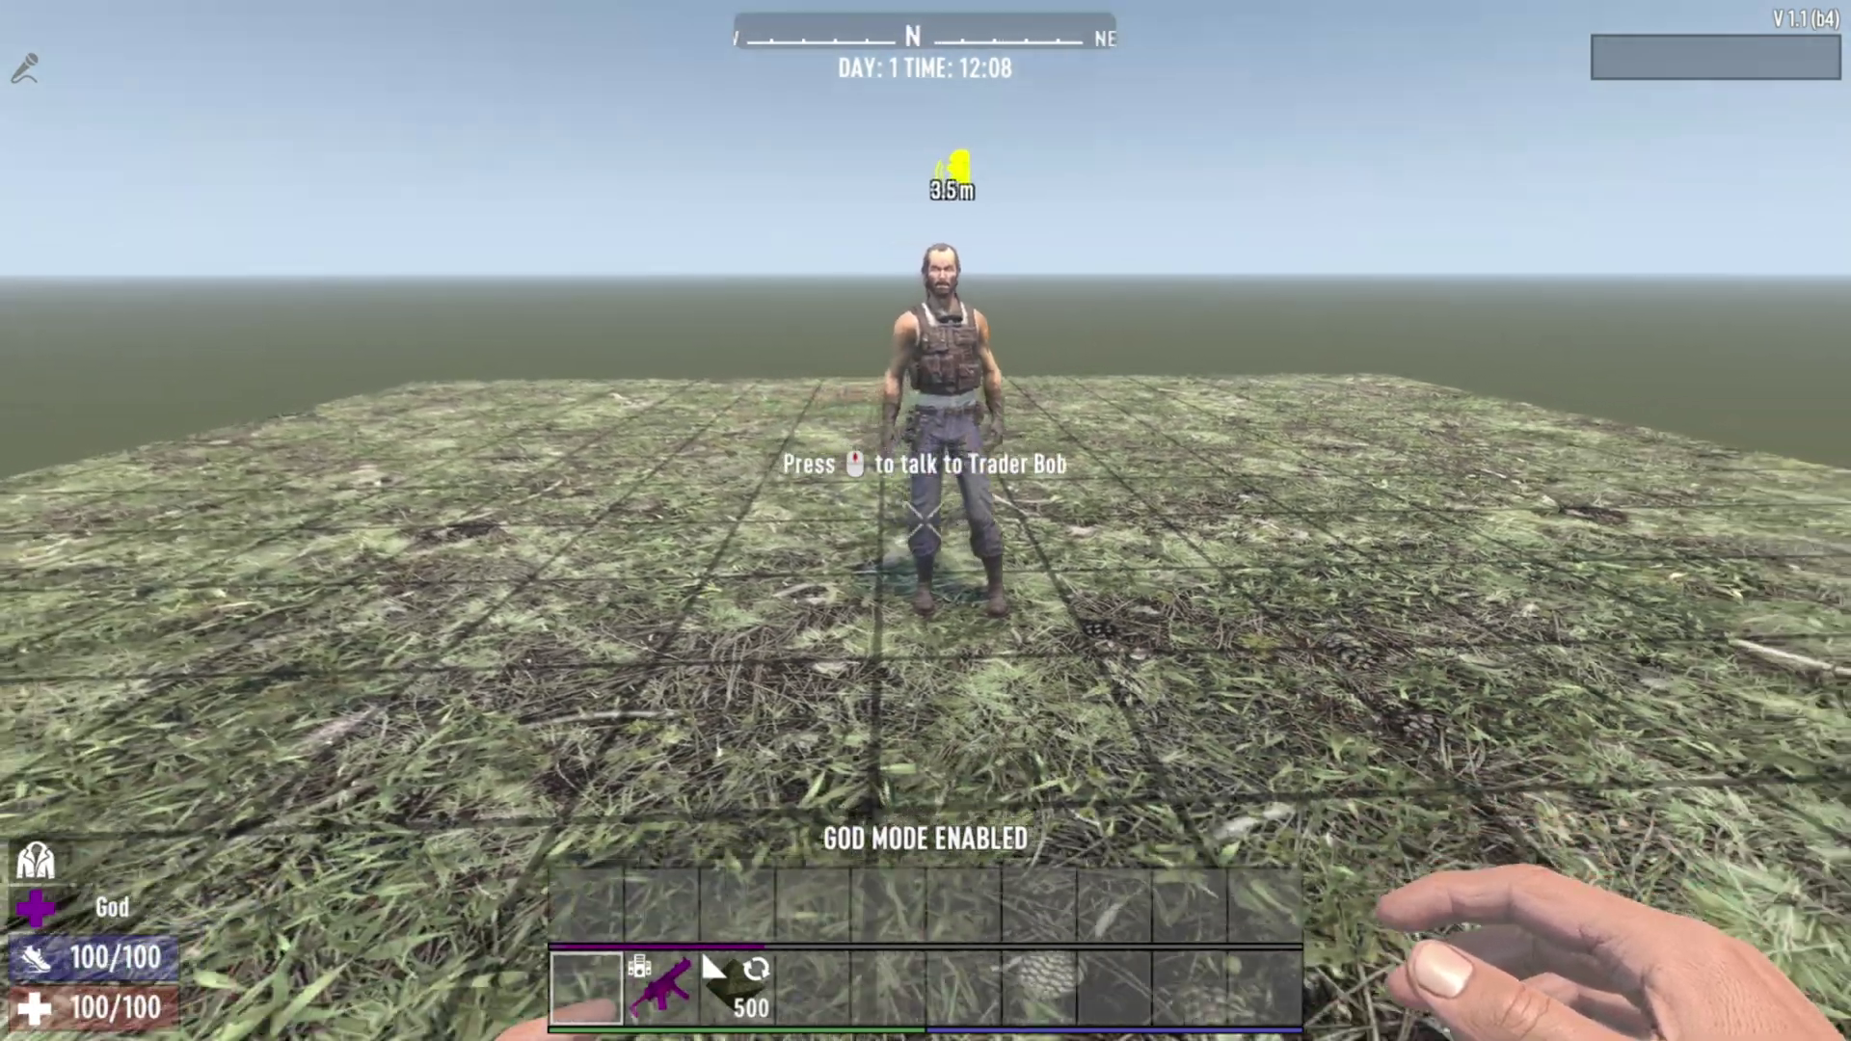
key("w")
key("s")
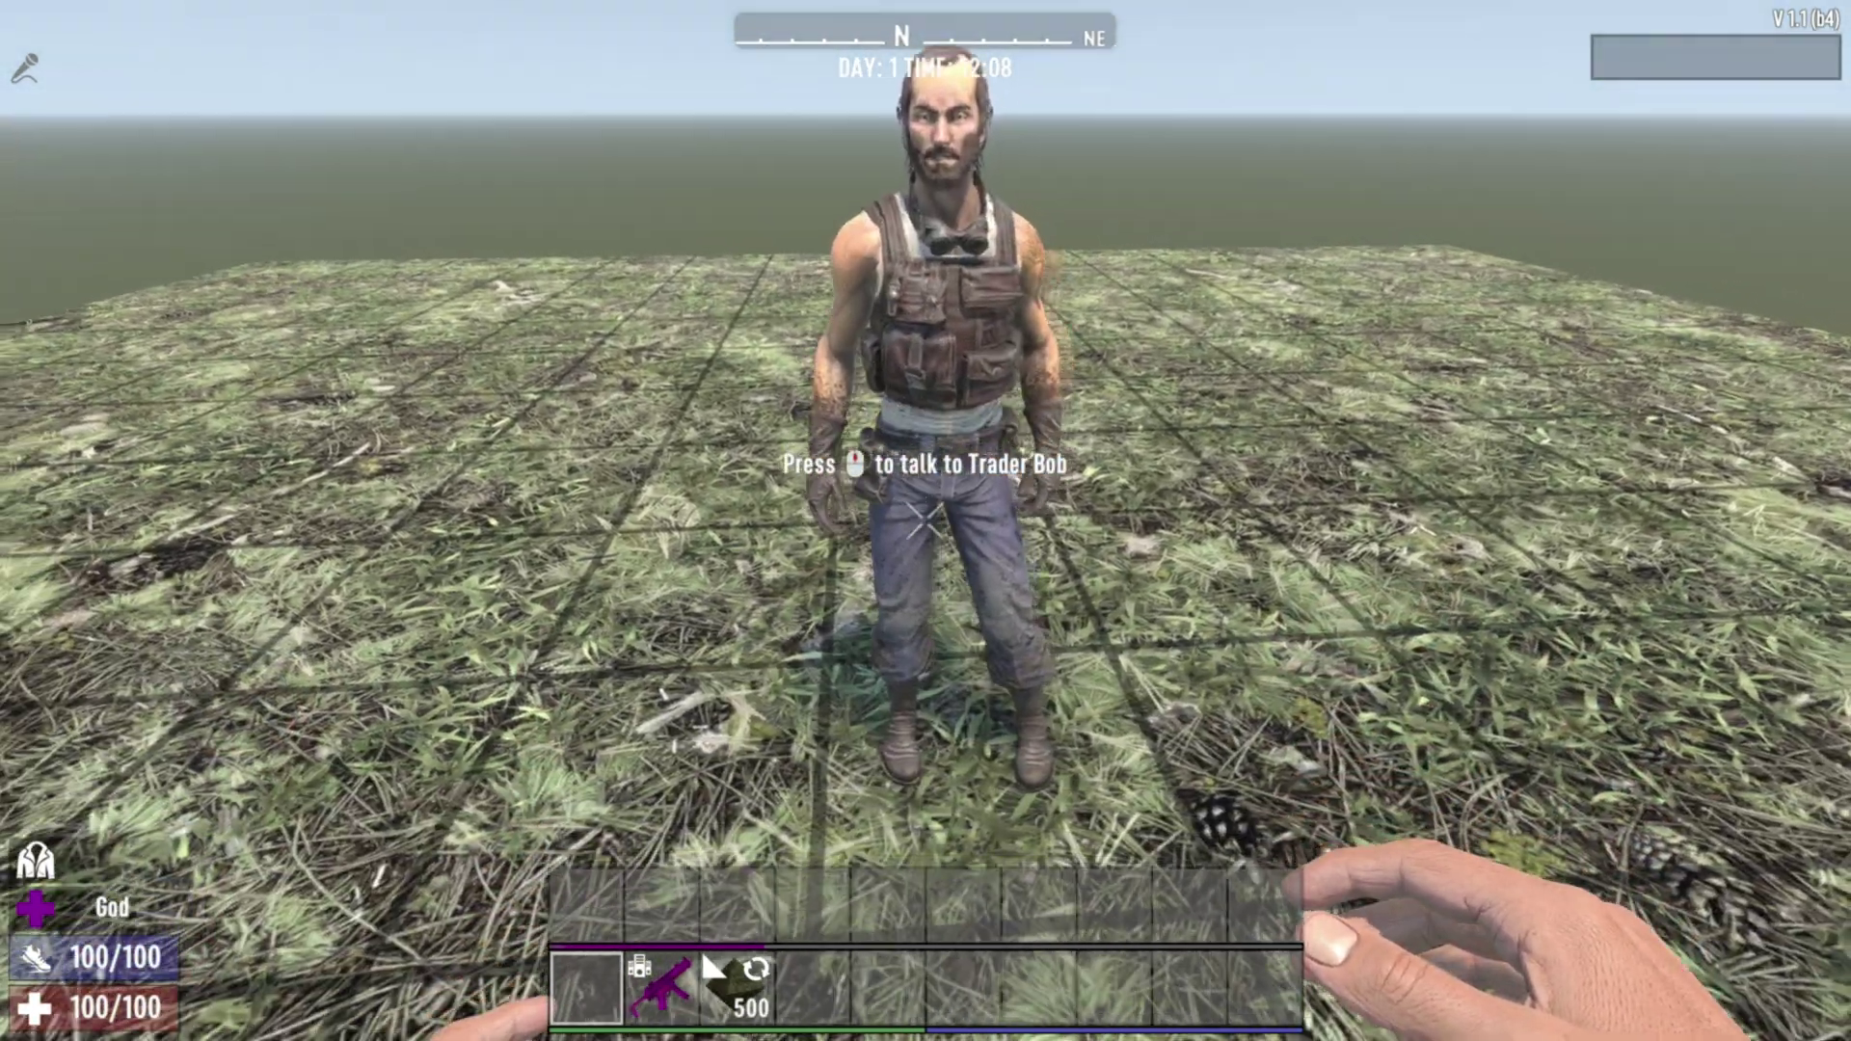
key("F6")
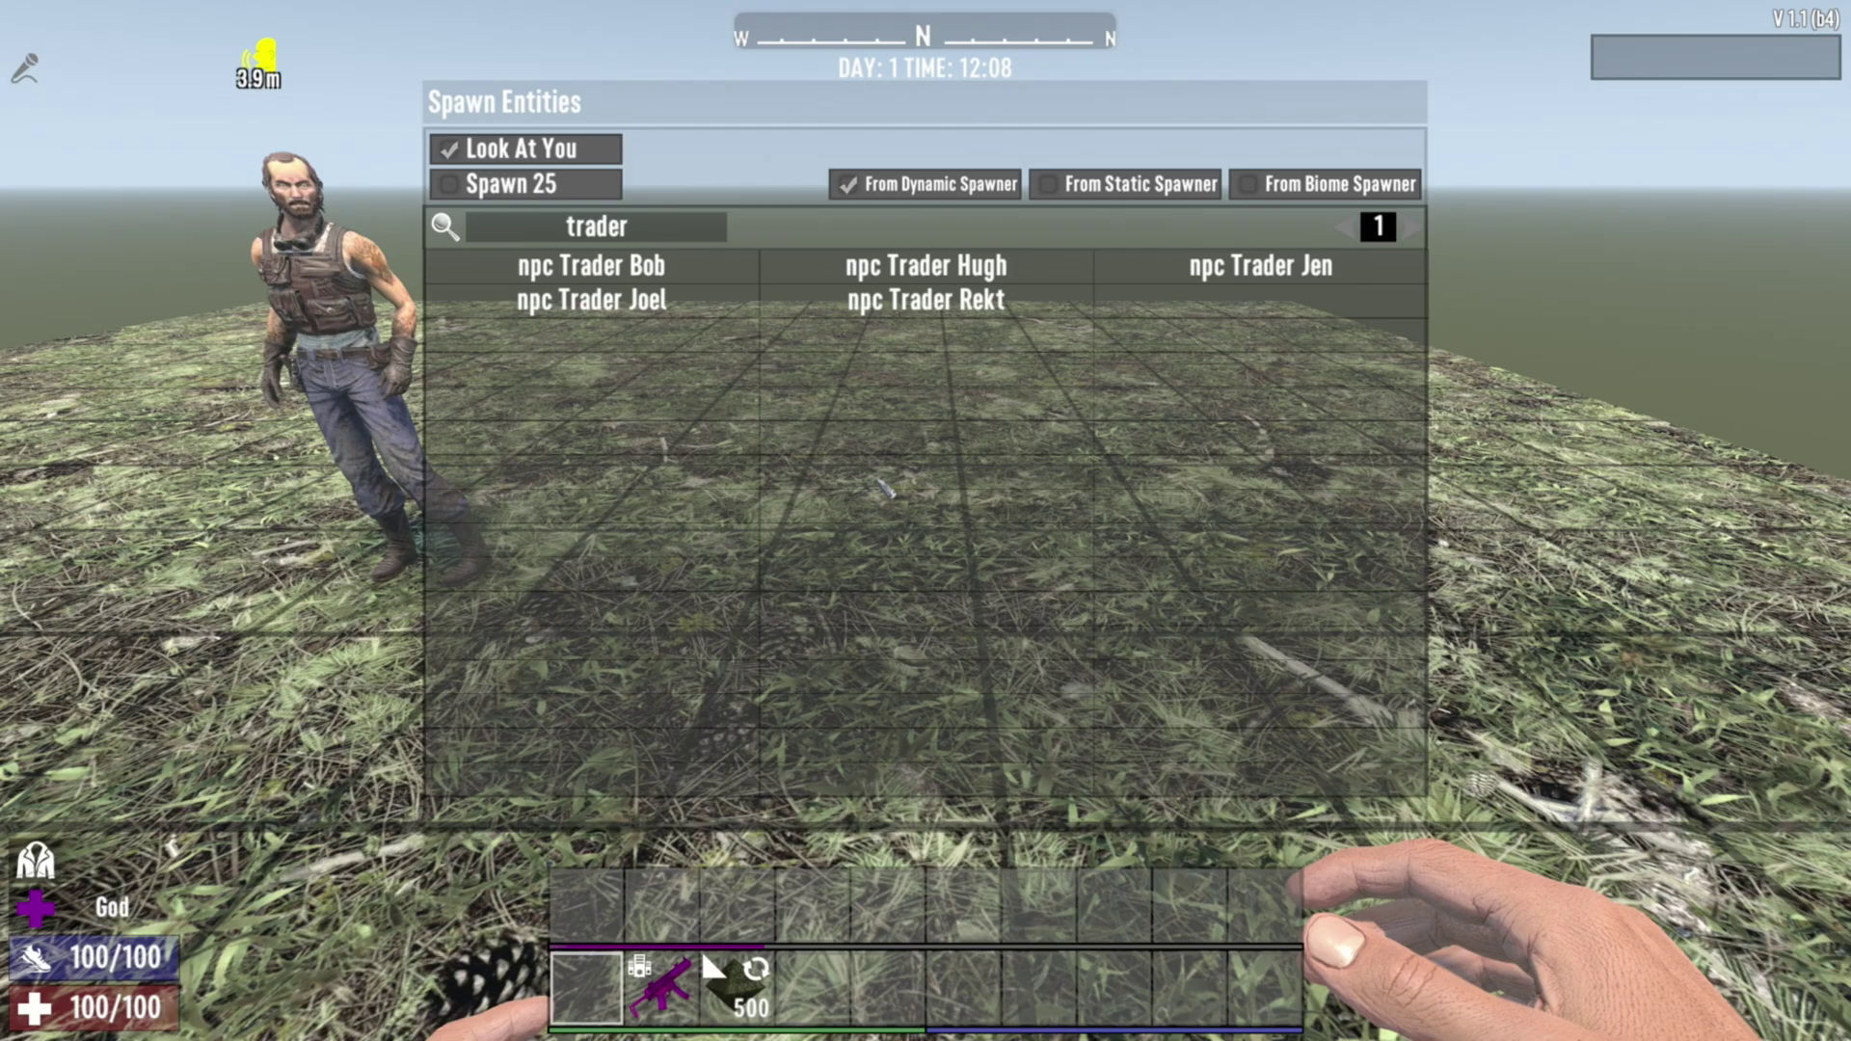
key("Escape")
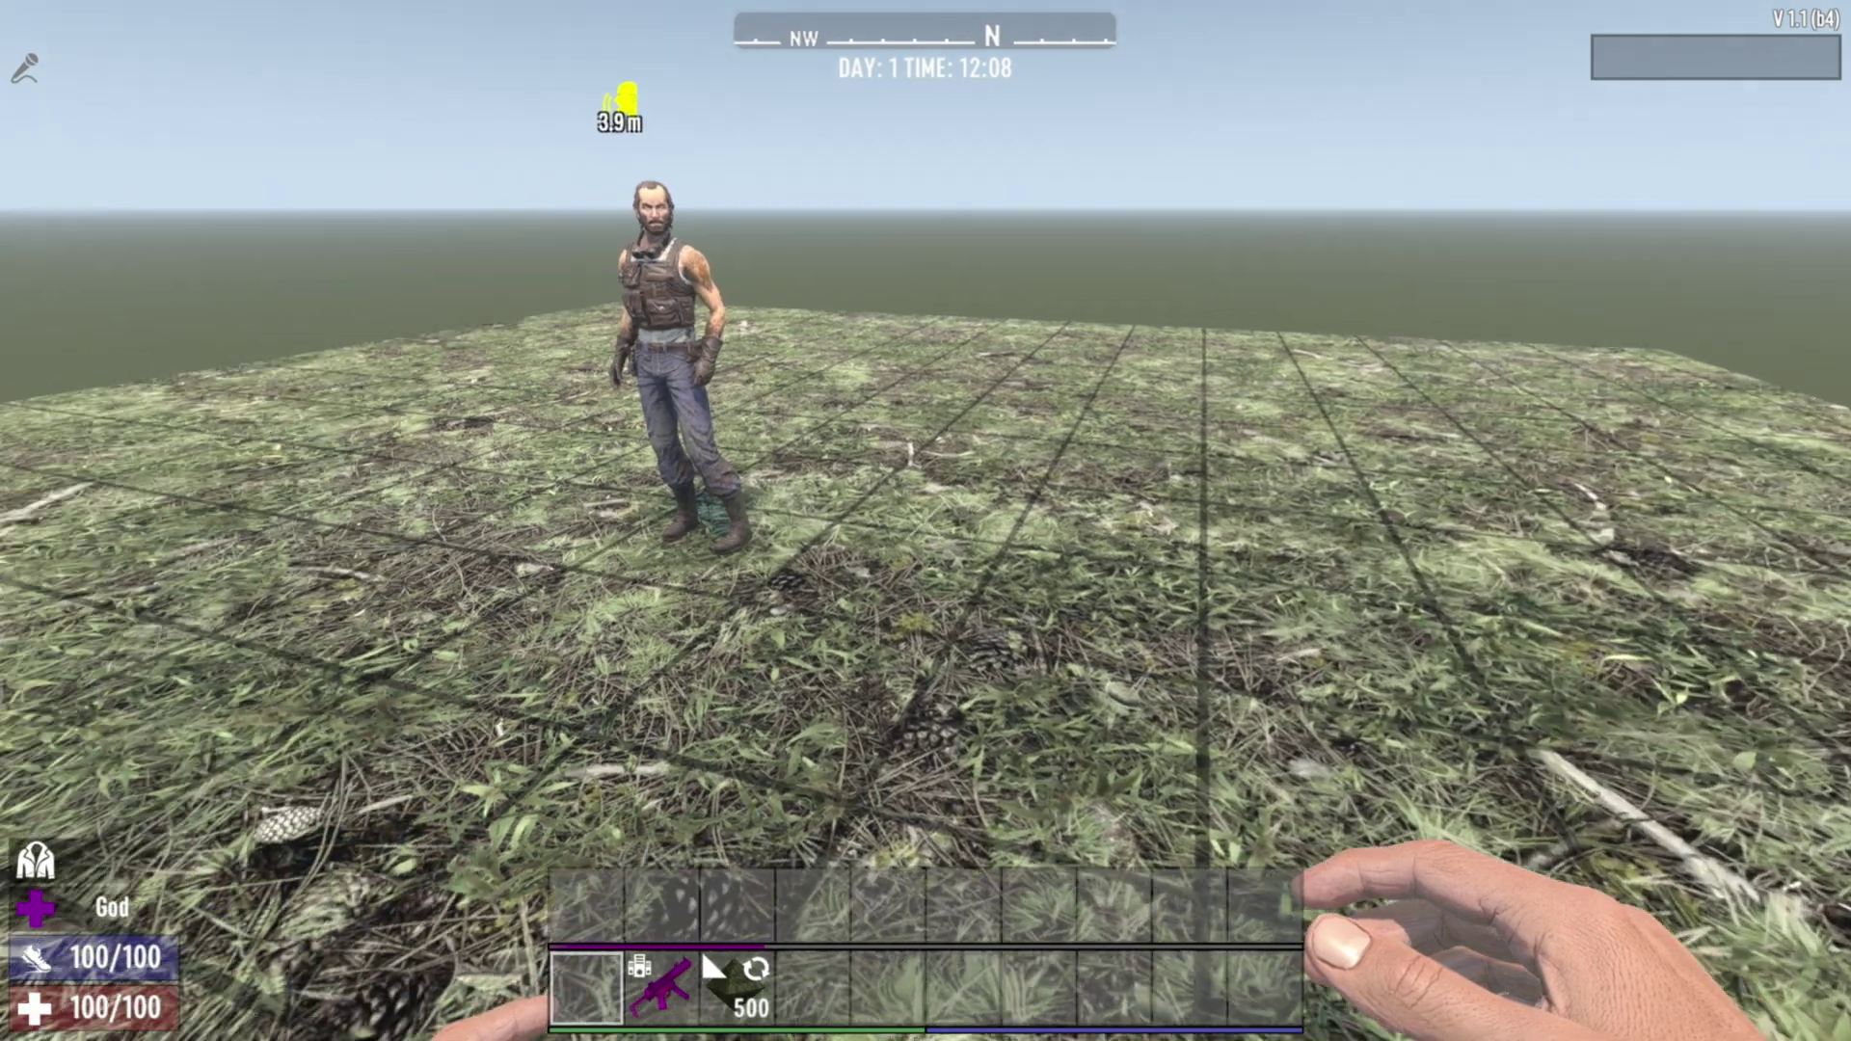
Clear the "trader" filter from the spawnable entities and spawn a female zombie on the platform beside Trader Bob.
key("s")
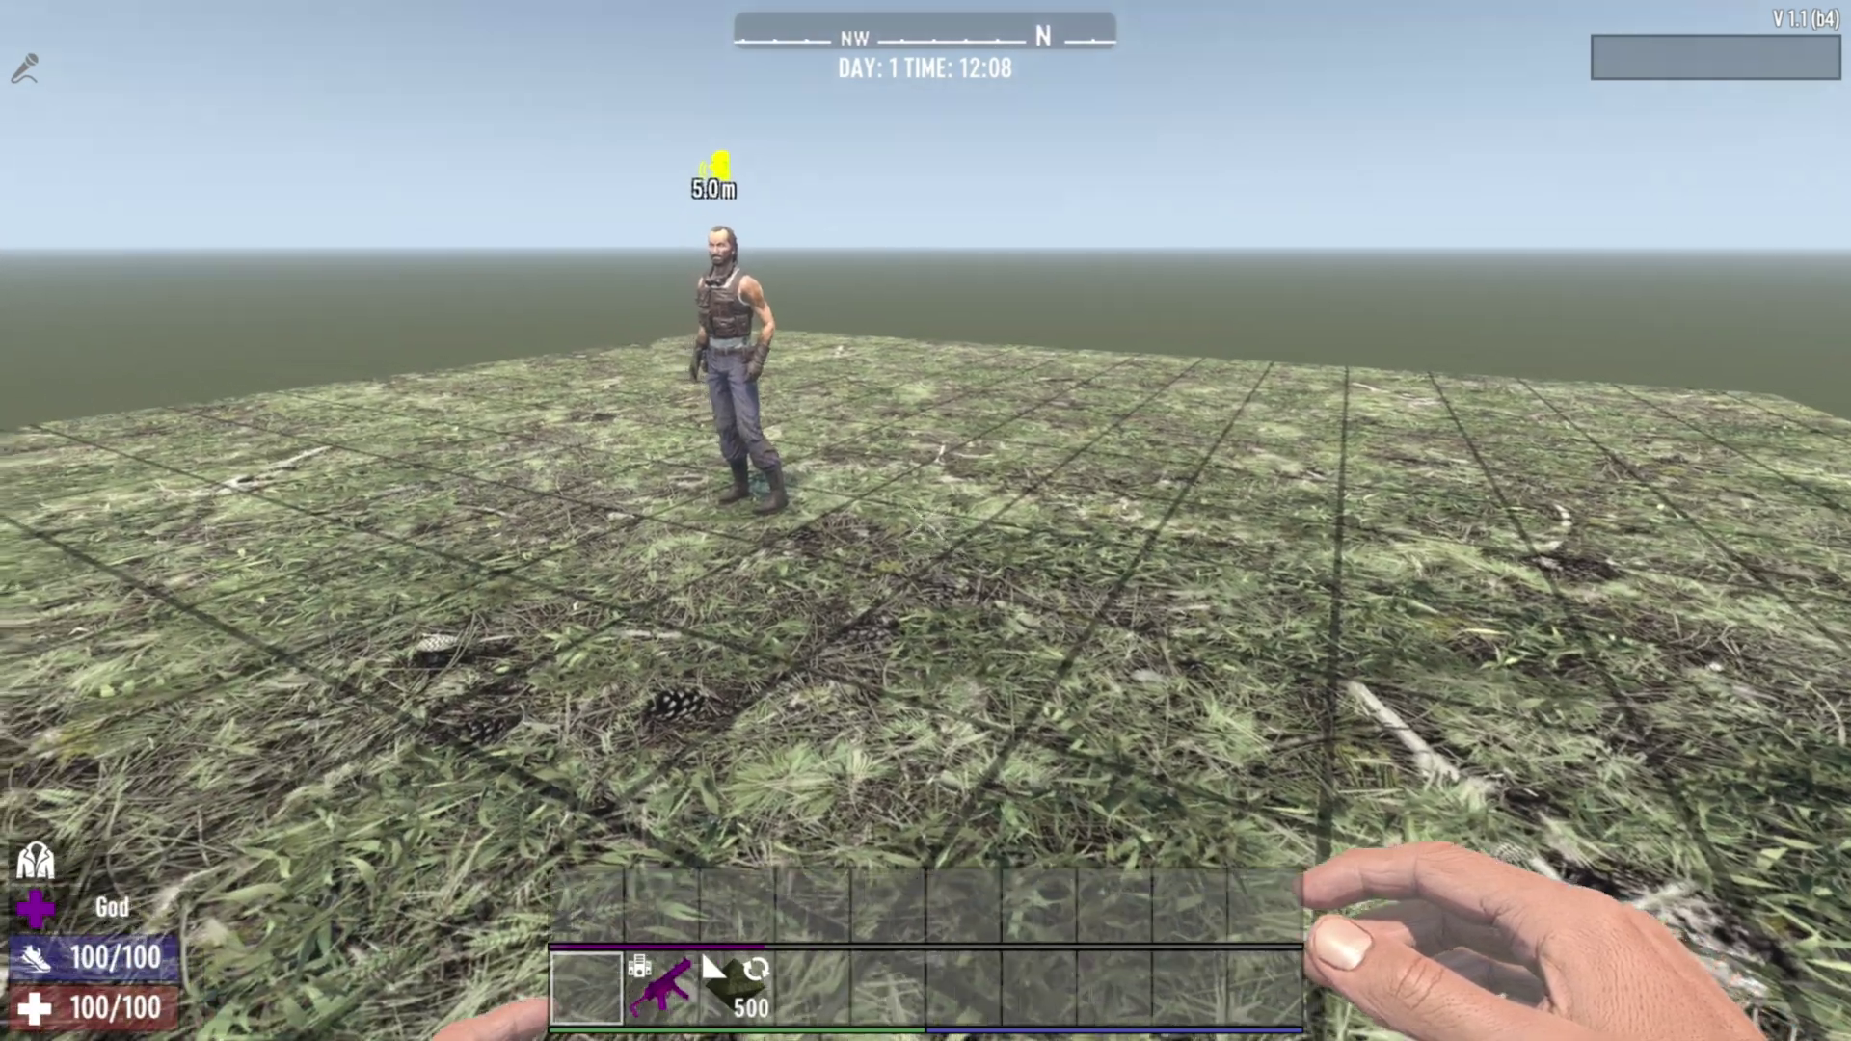
key("a")
key("s")
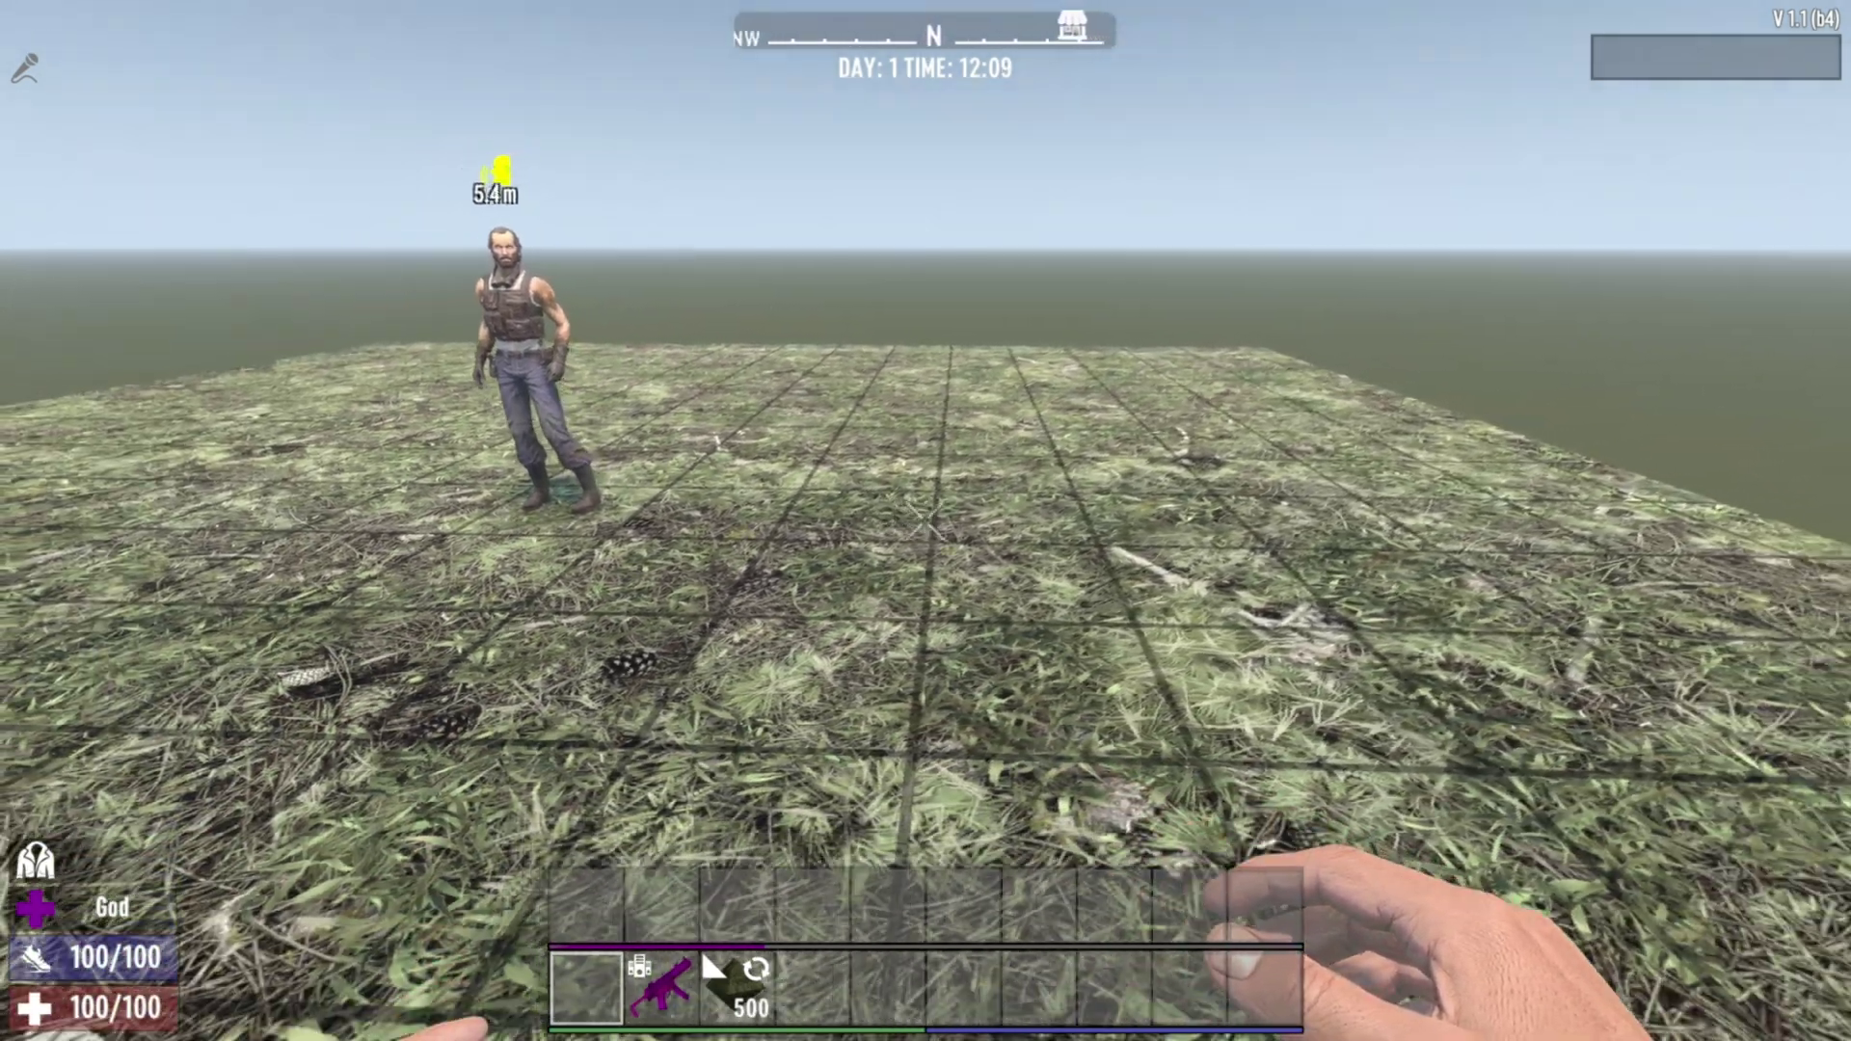
key("F6")
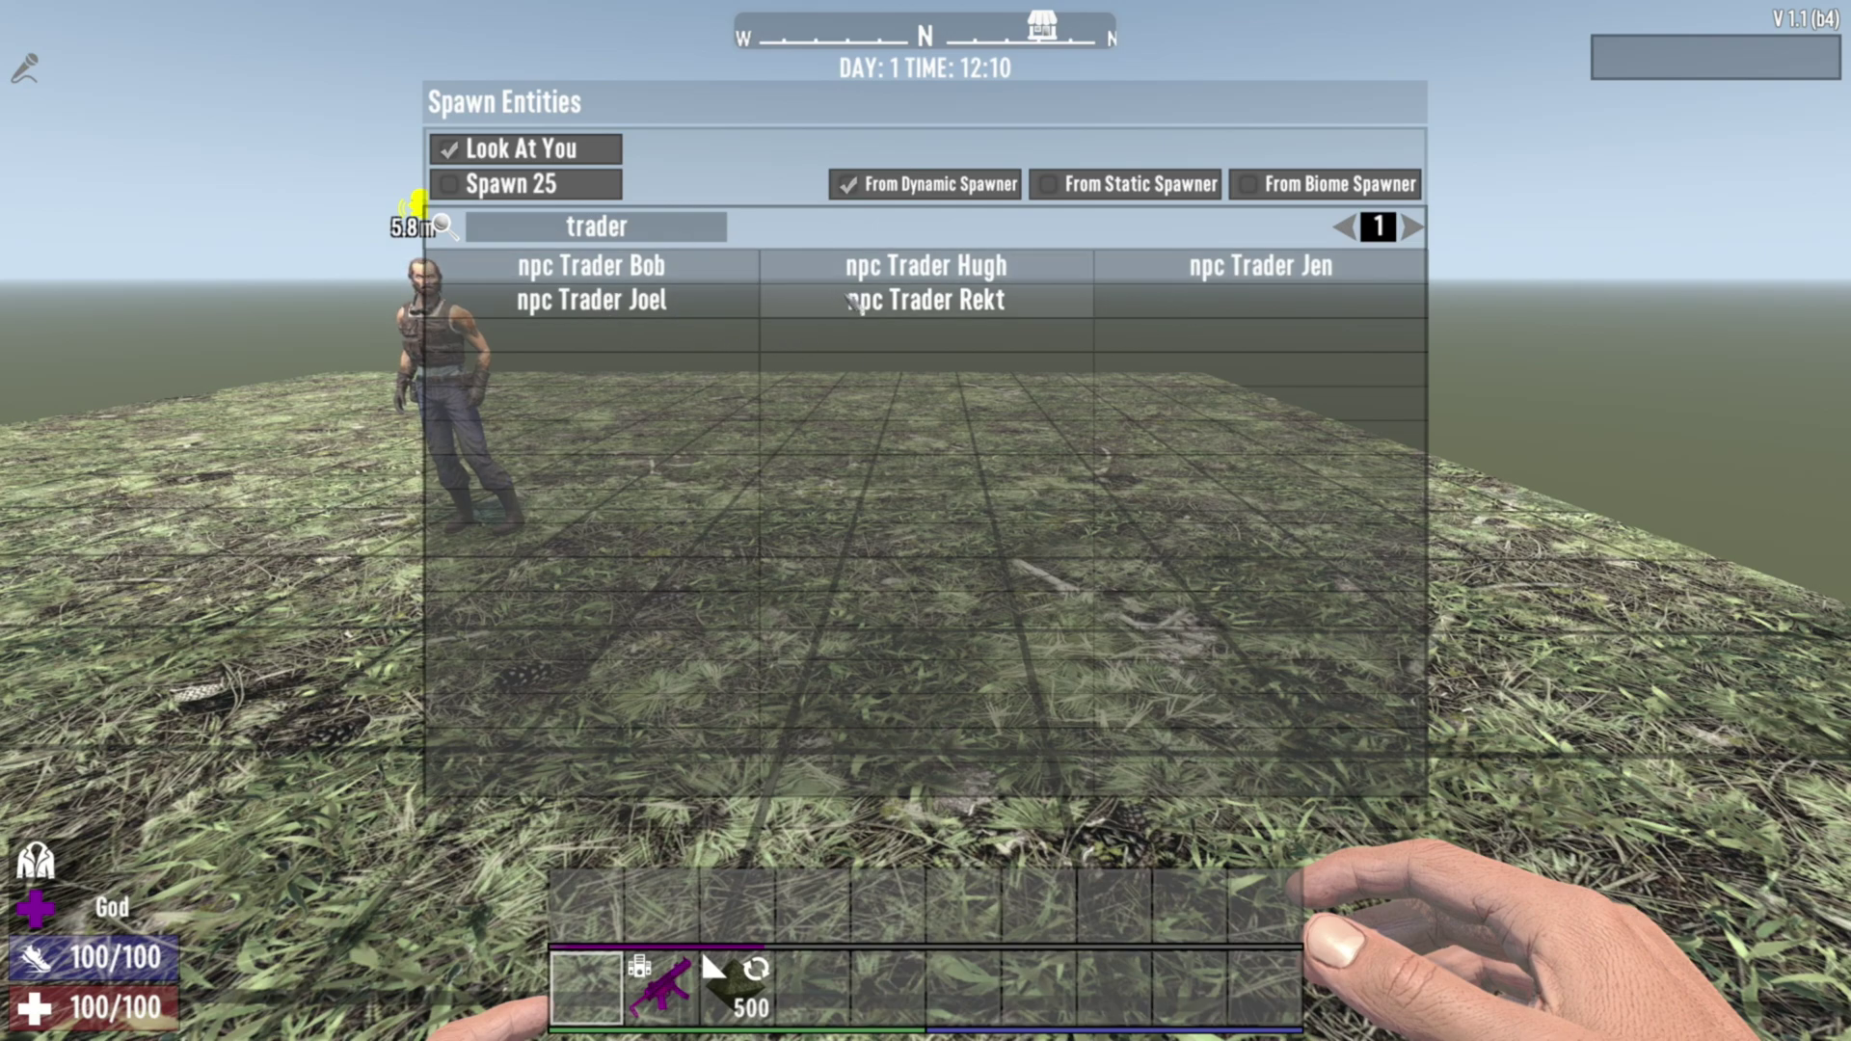
key("BackSpace")
key("BackSpace")
key("BackSpace")
key("BackSpace")
key("BackSpace")
key("BackSpace")
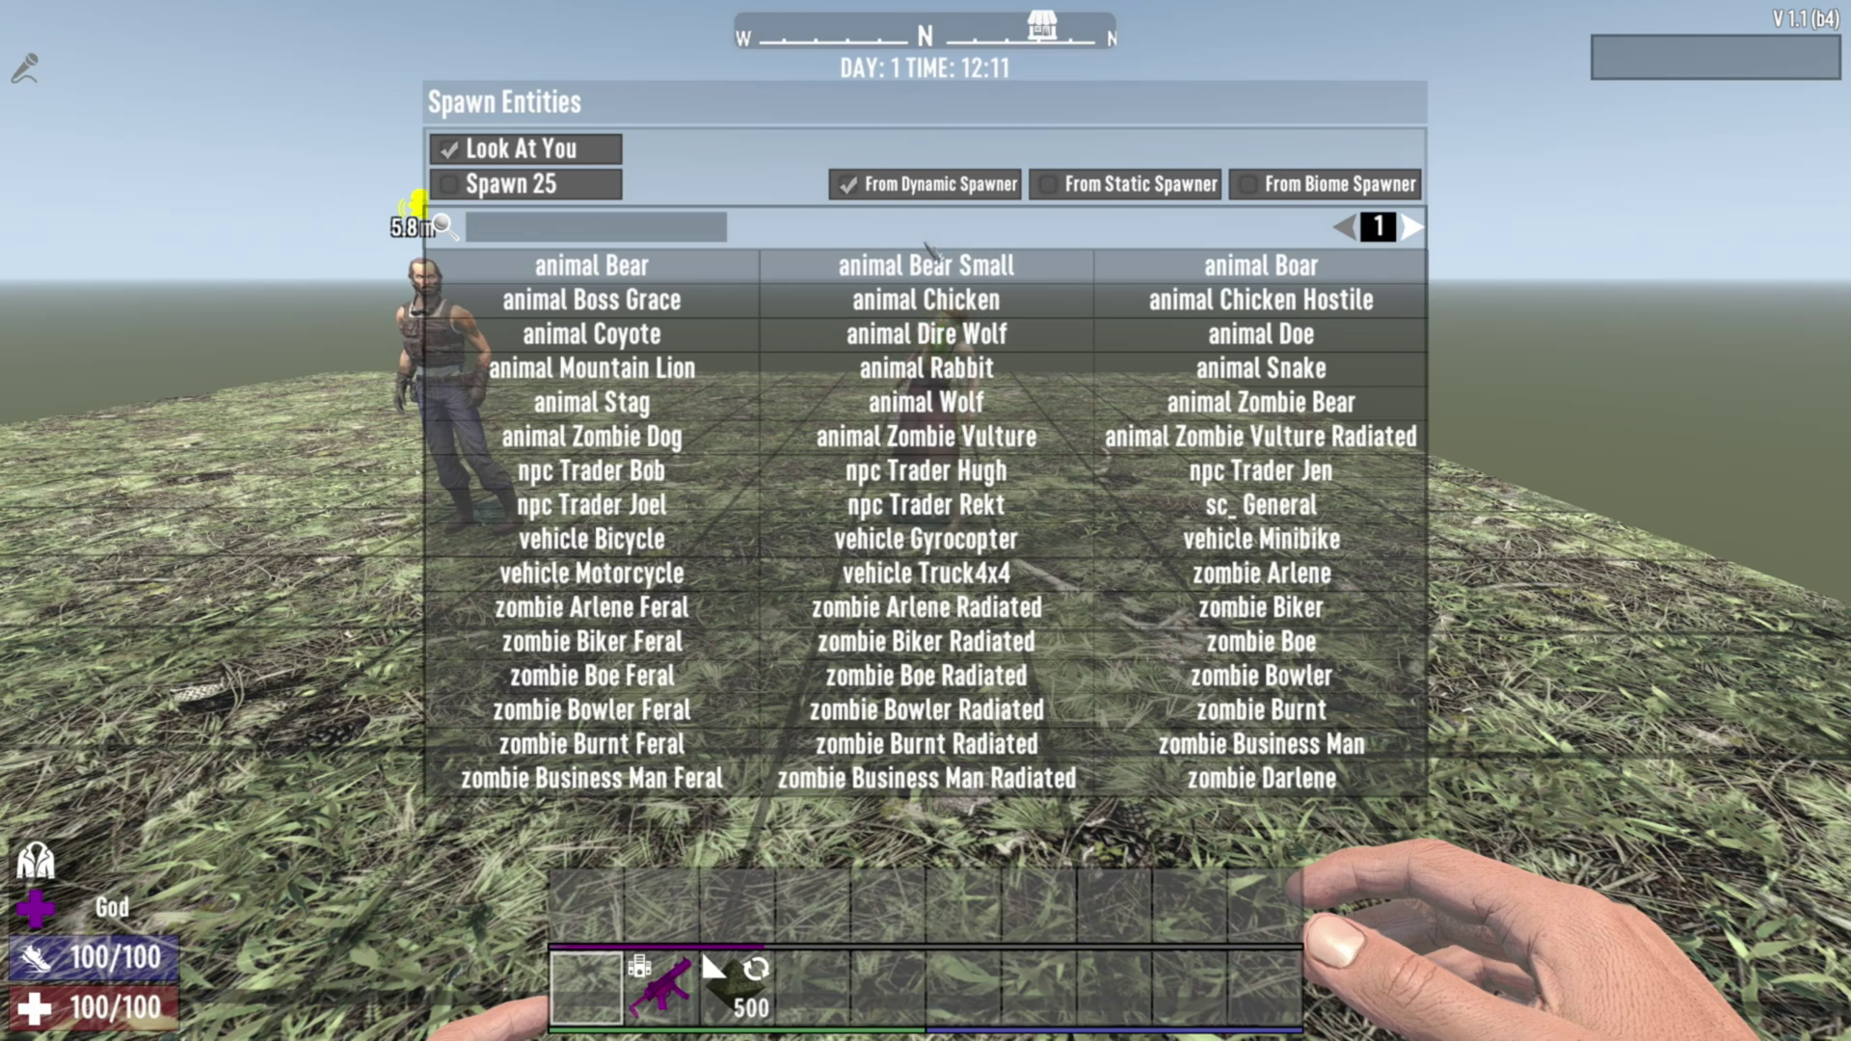
key("Escape")
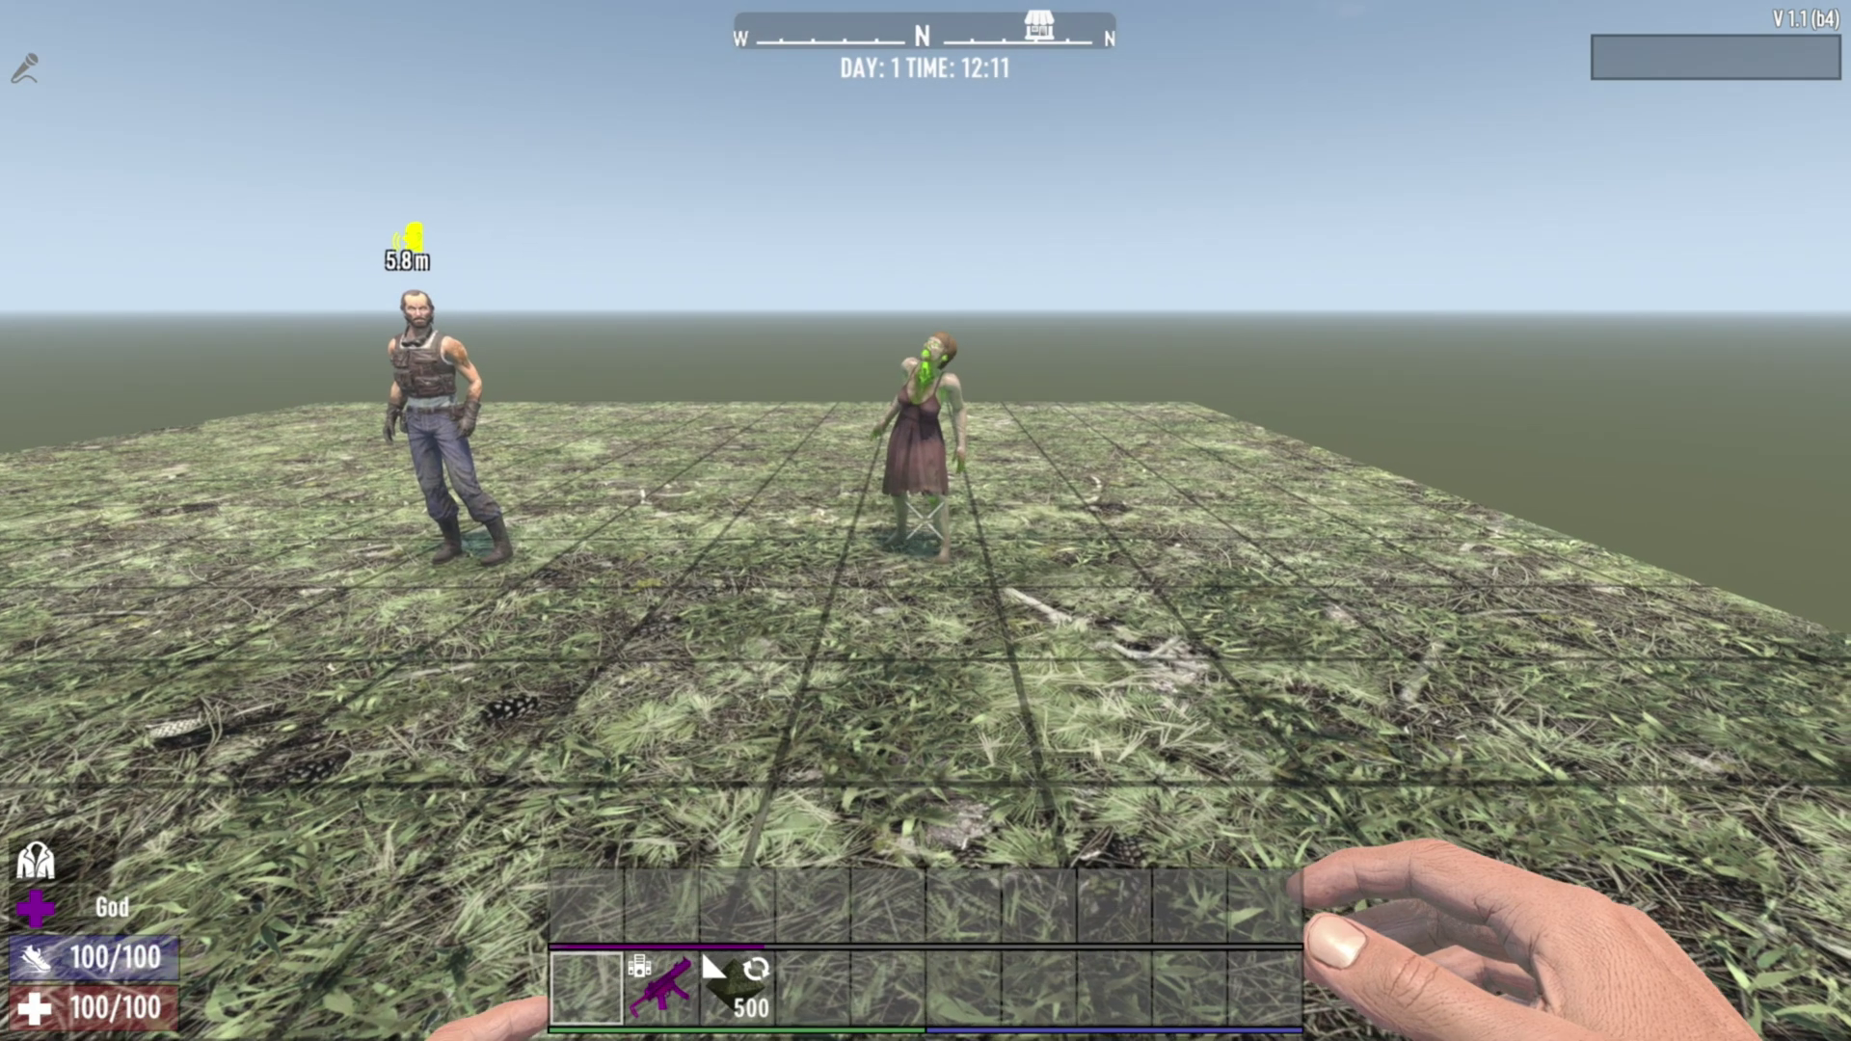
Move around the spawned zombie and Trader Bob to examine how both behave on the terrain platform.
key("w")
key("s")
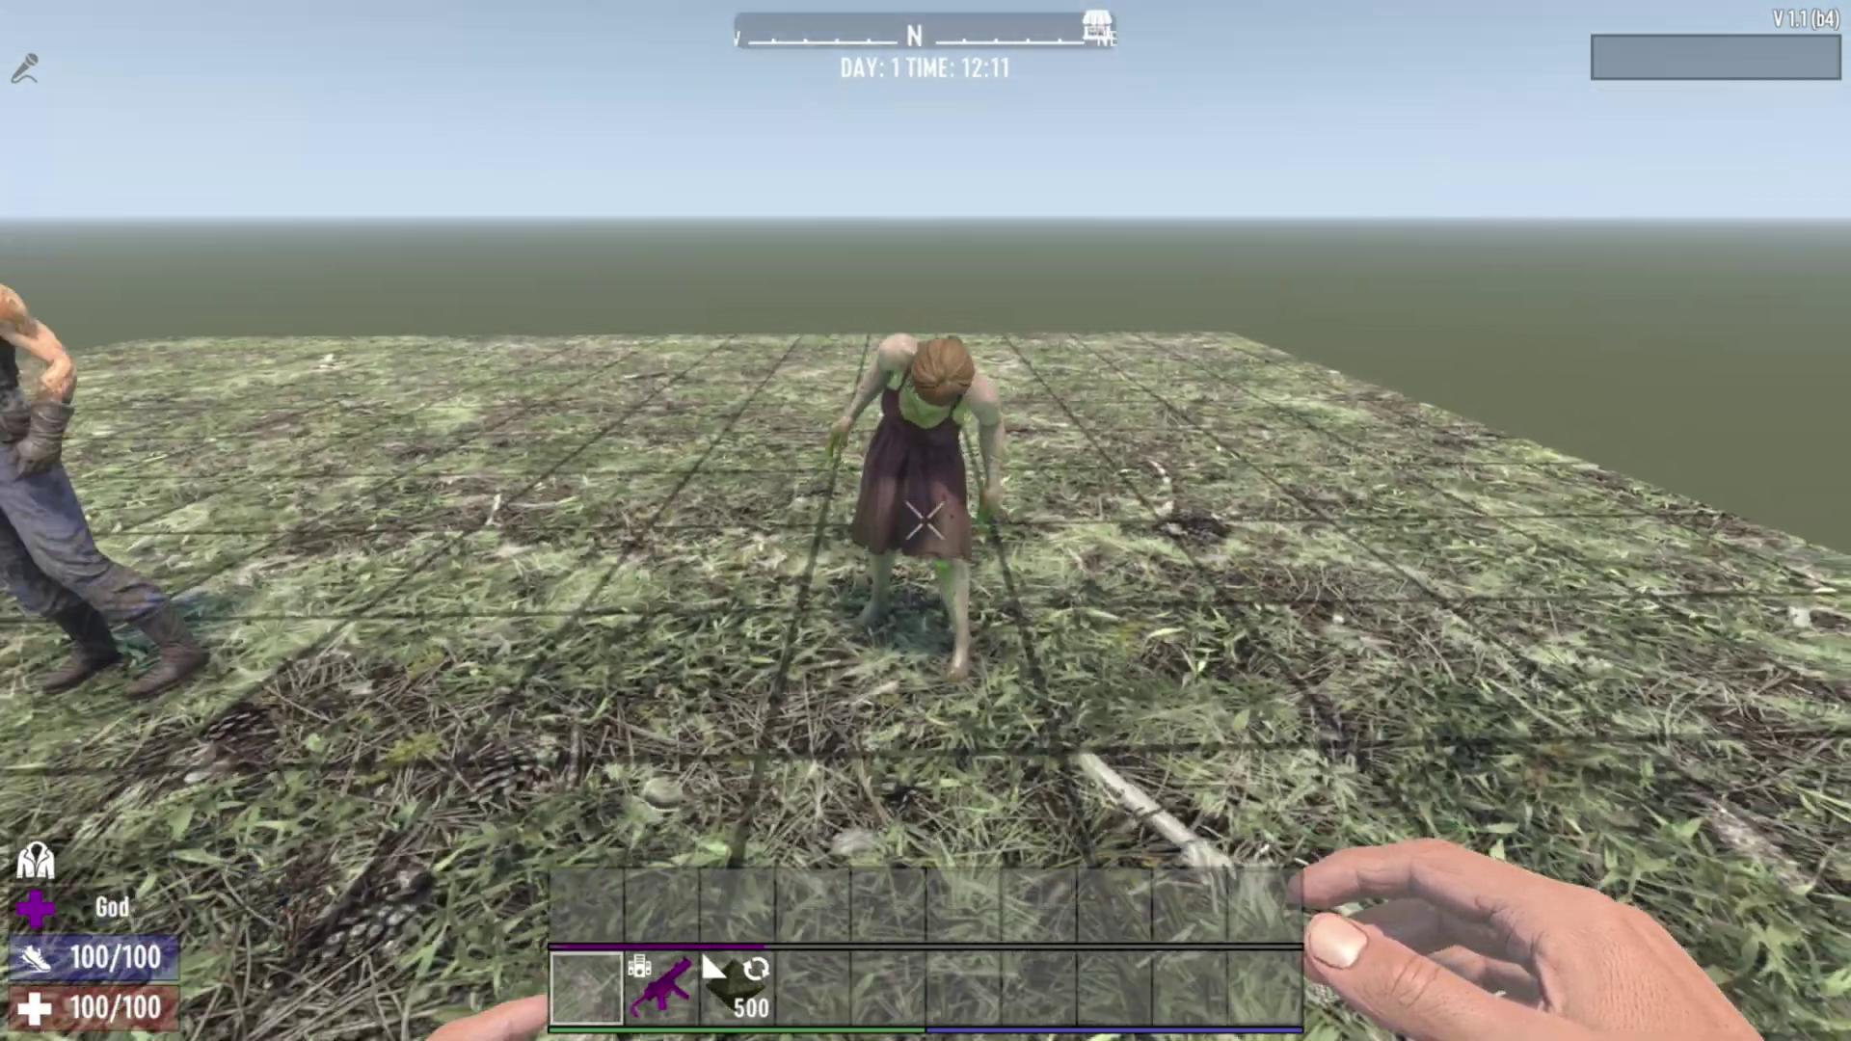
key("w")
key("d")
key("s")
key("a")
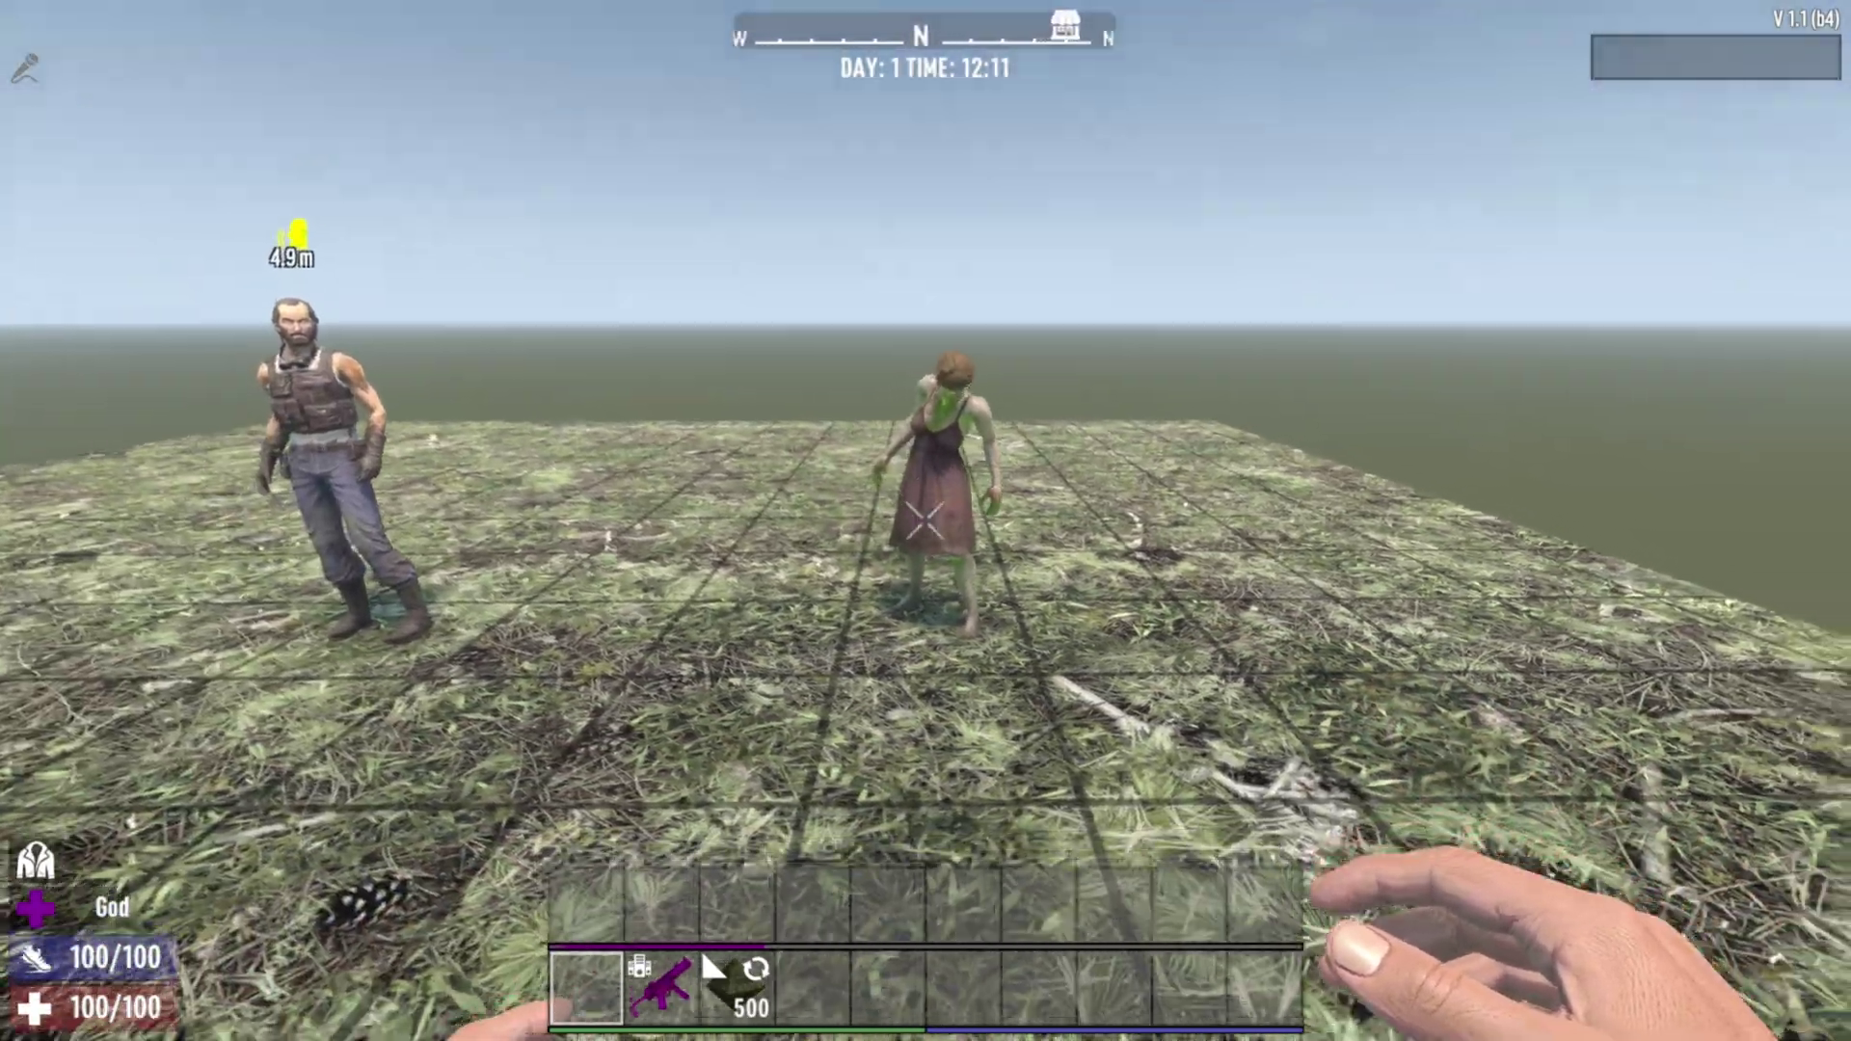
key("w")
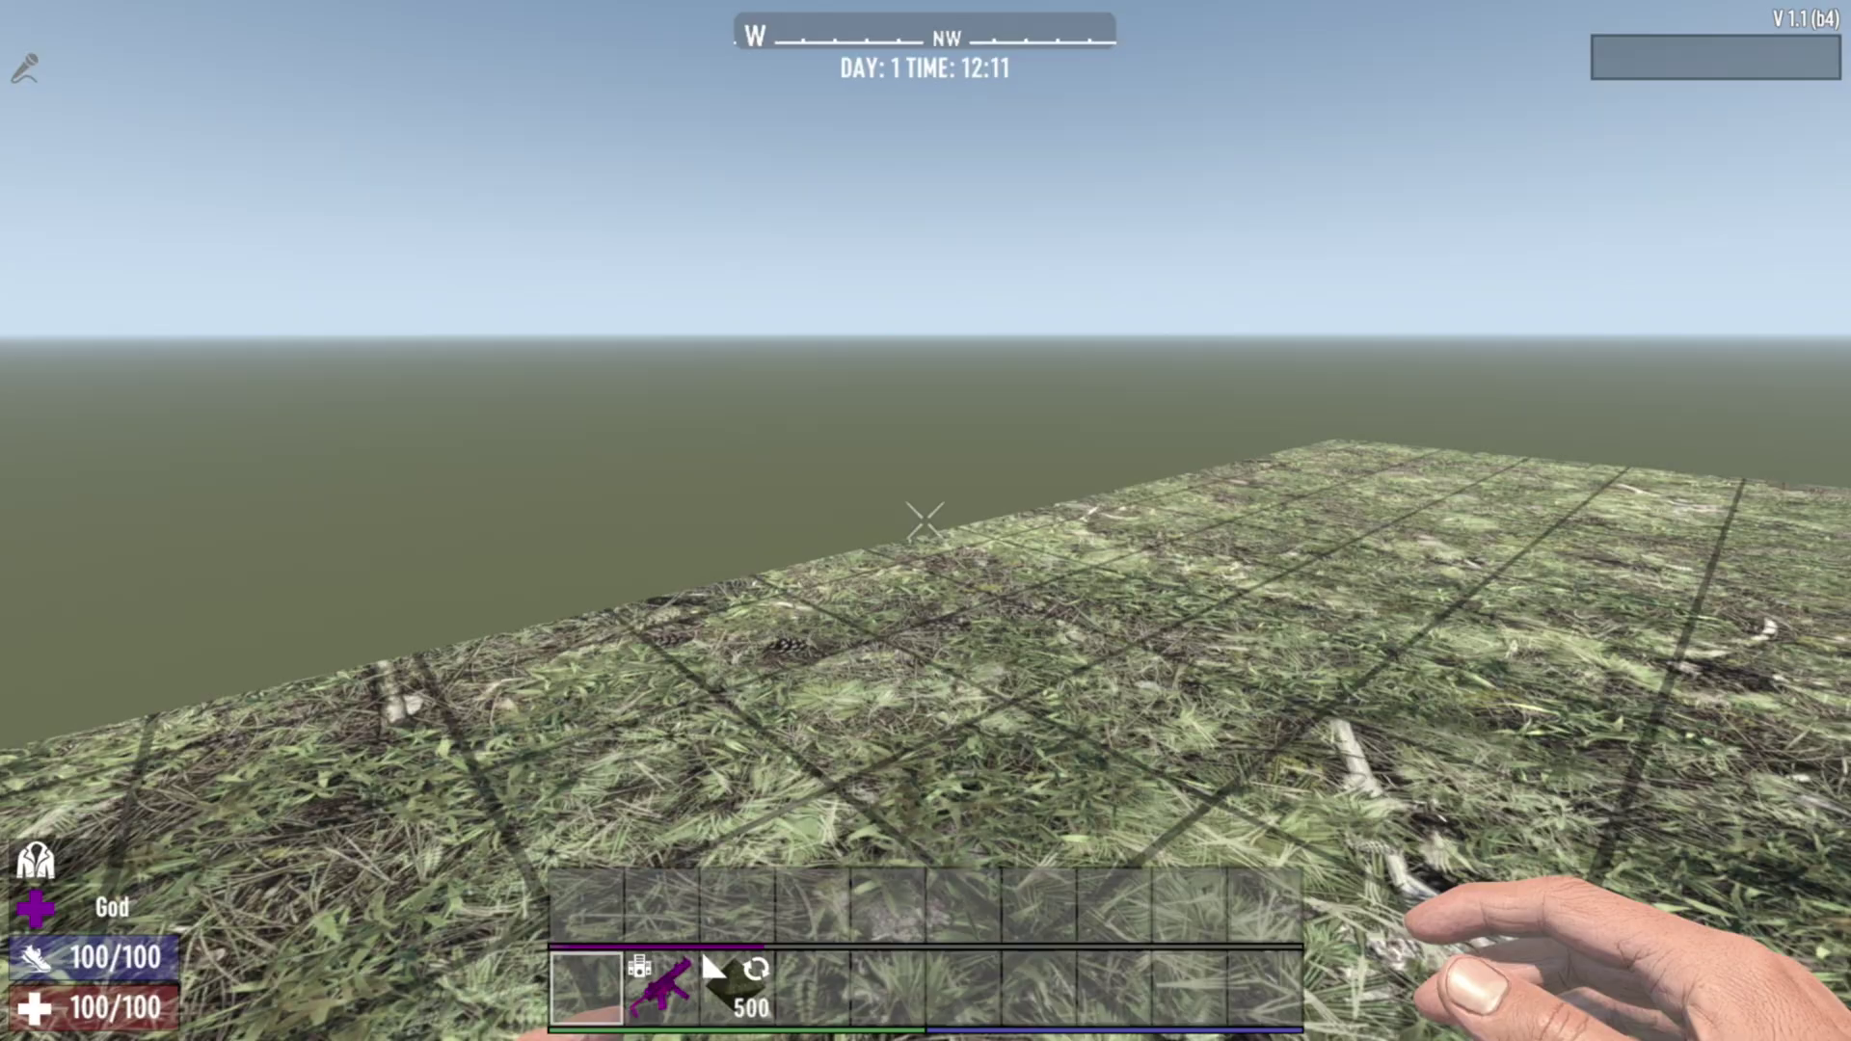
key("d")
key("w")
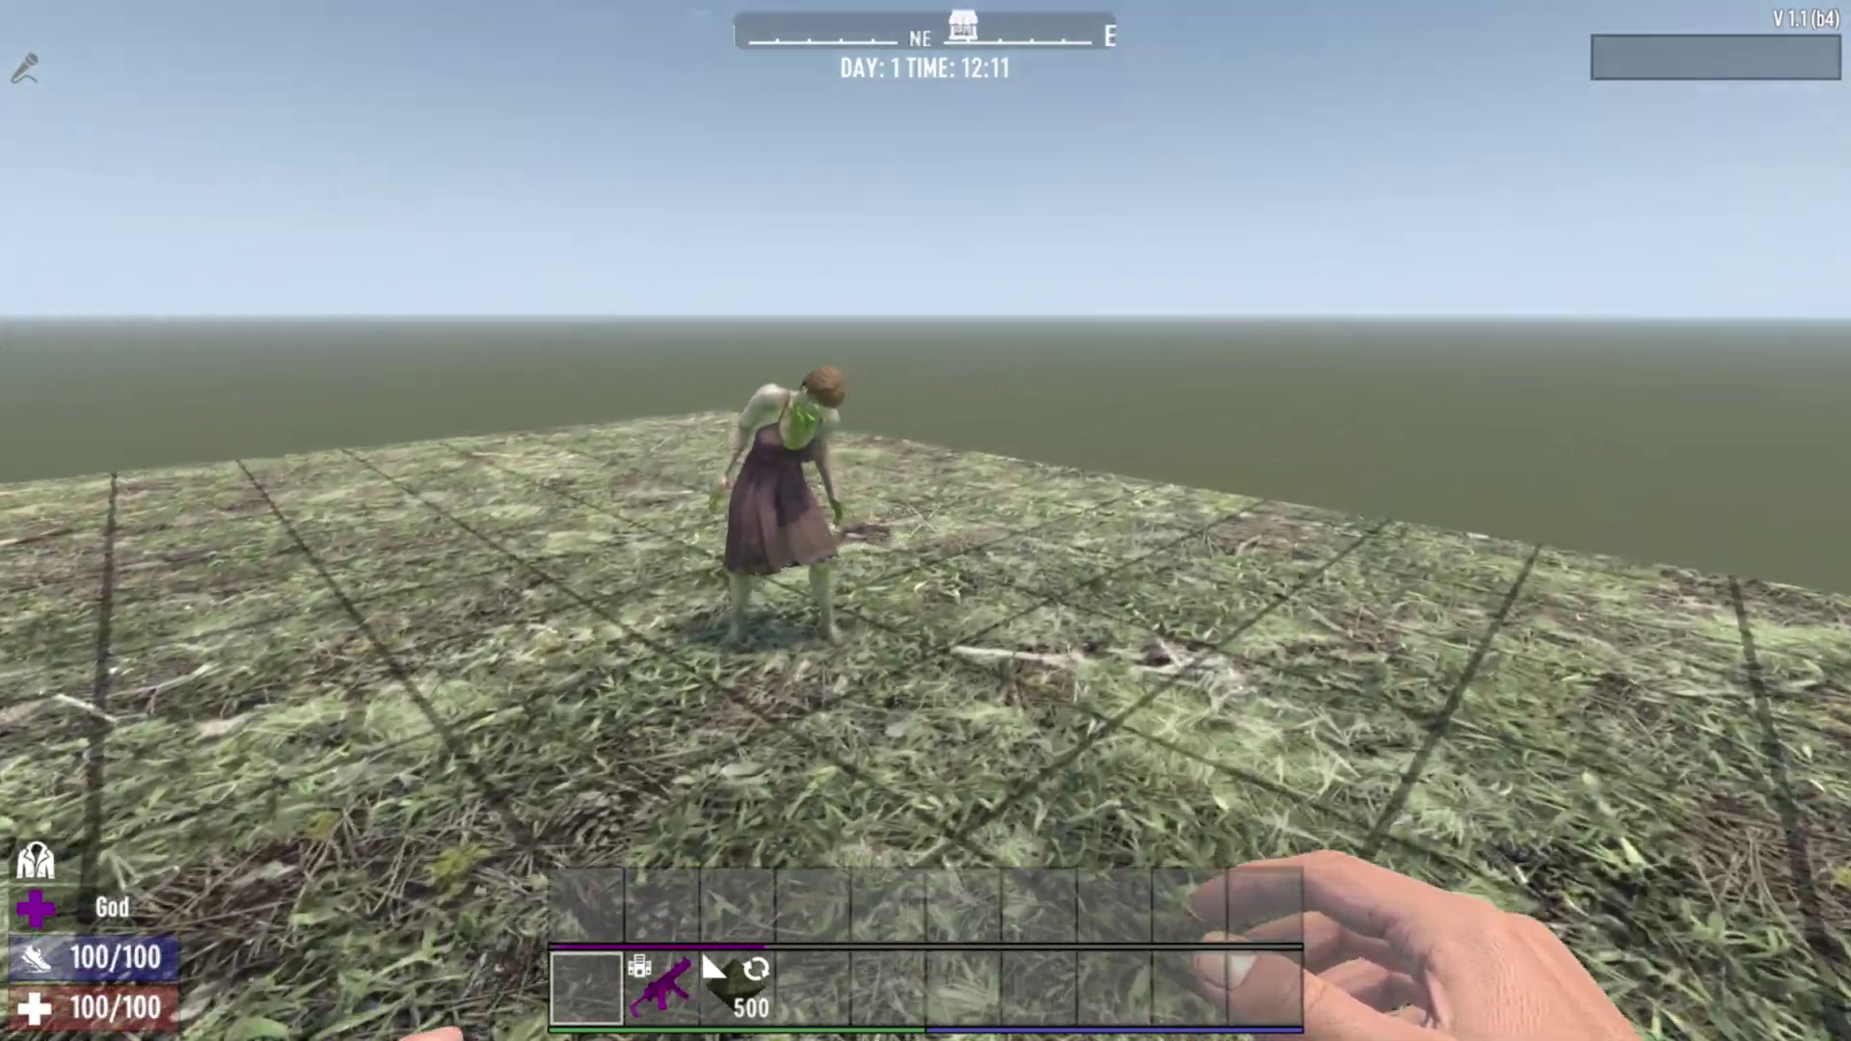
key("s")
key("w")
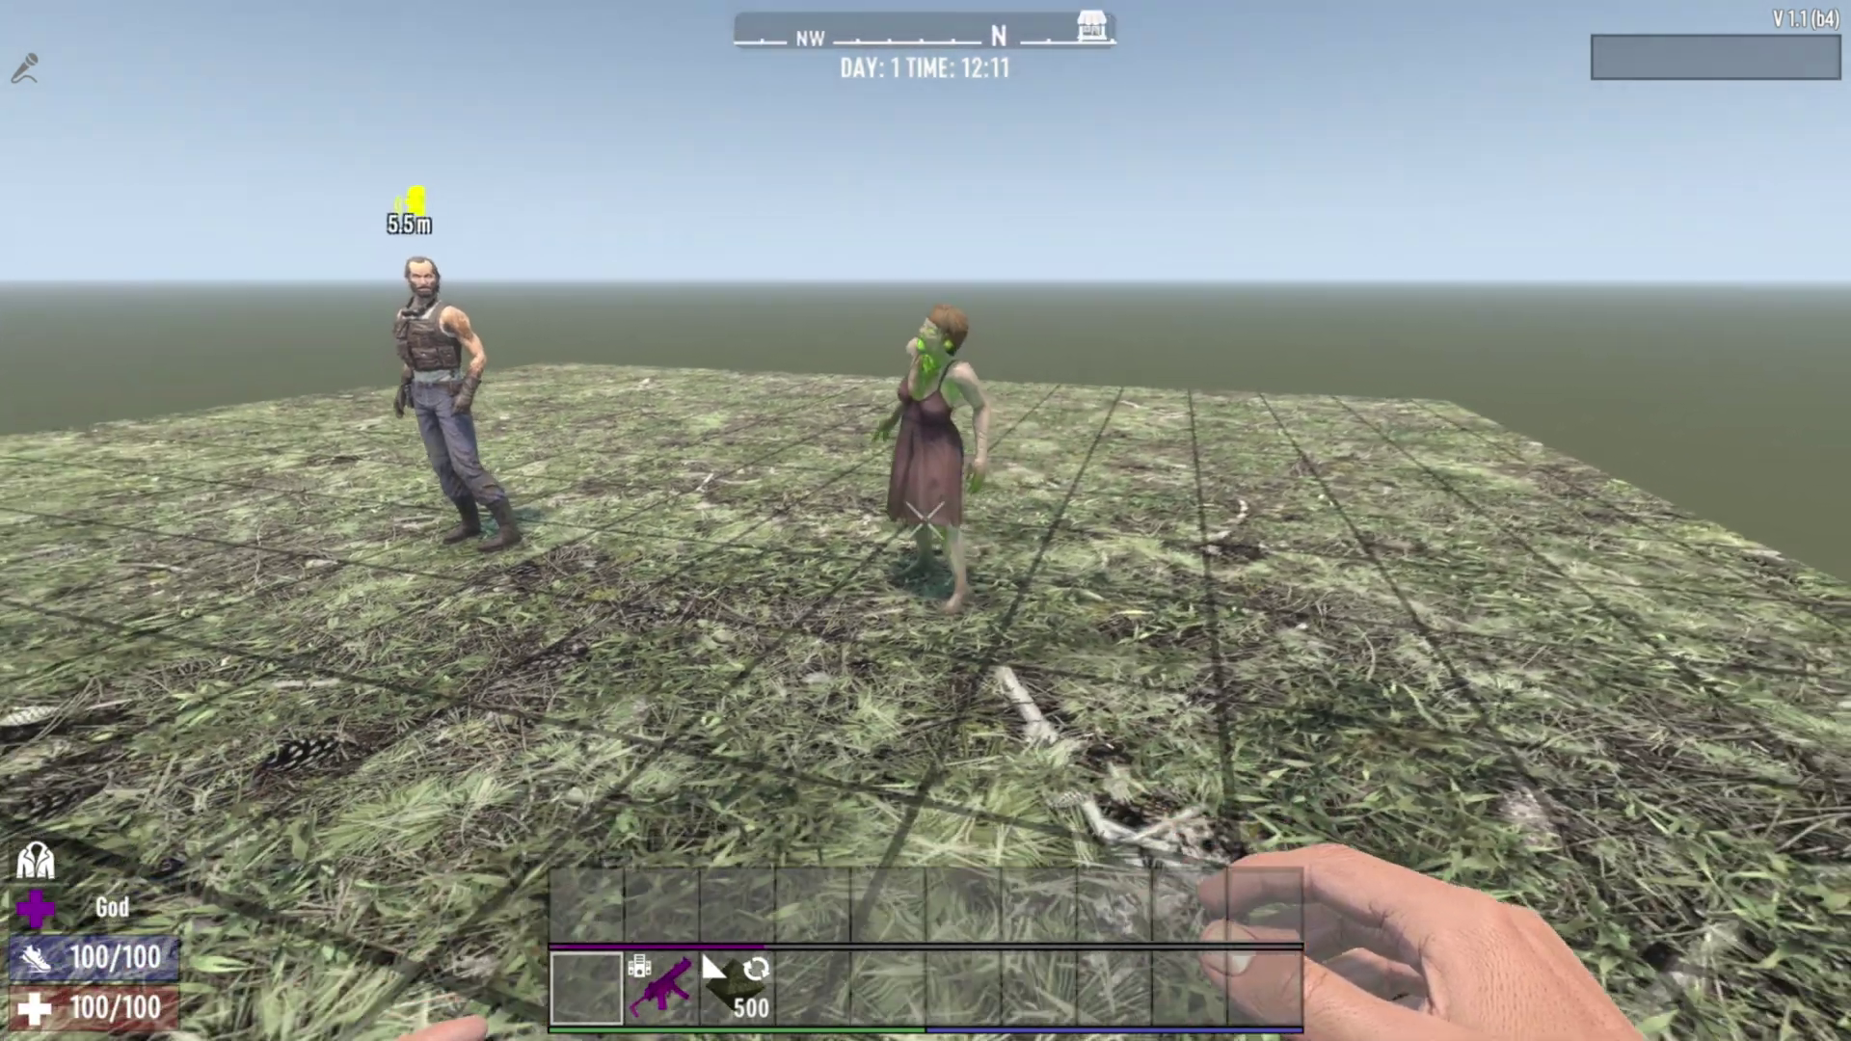
Review the prefab editing options and the unfiltered list of spawnable entities.
key("Escape")
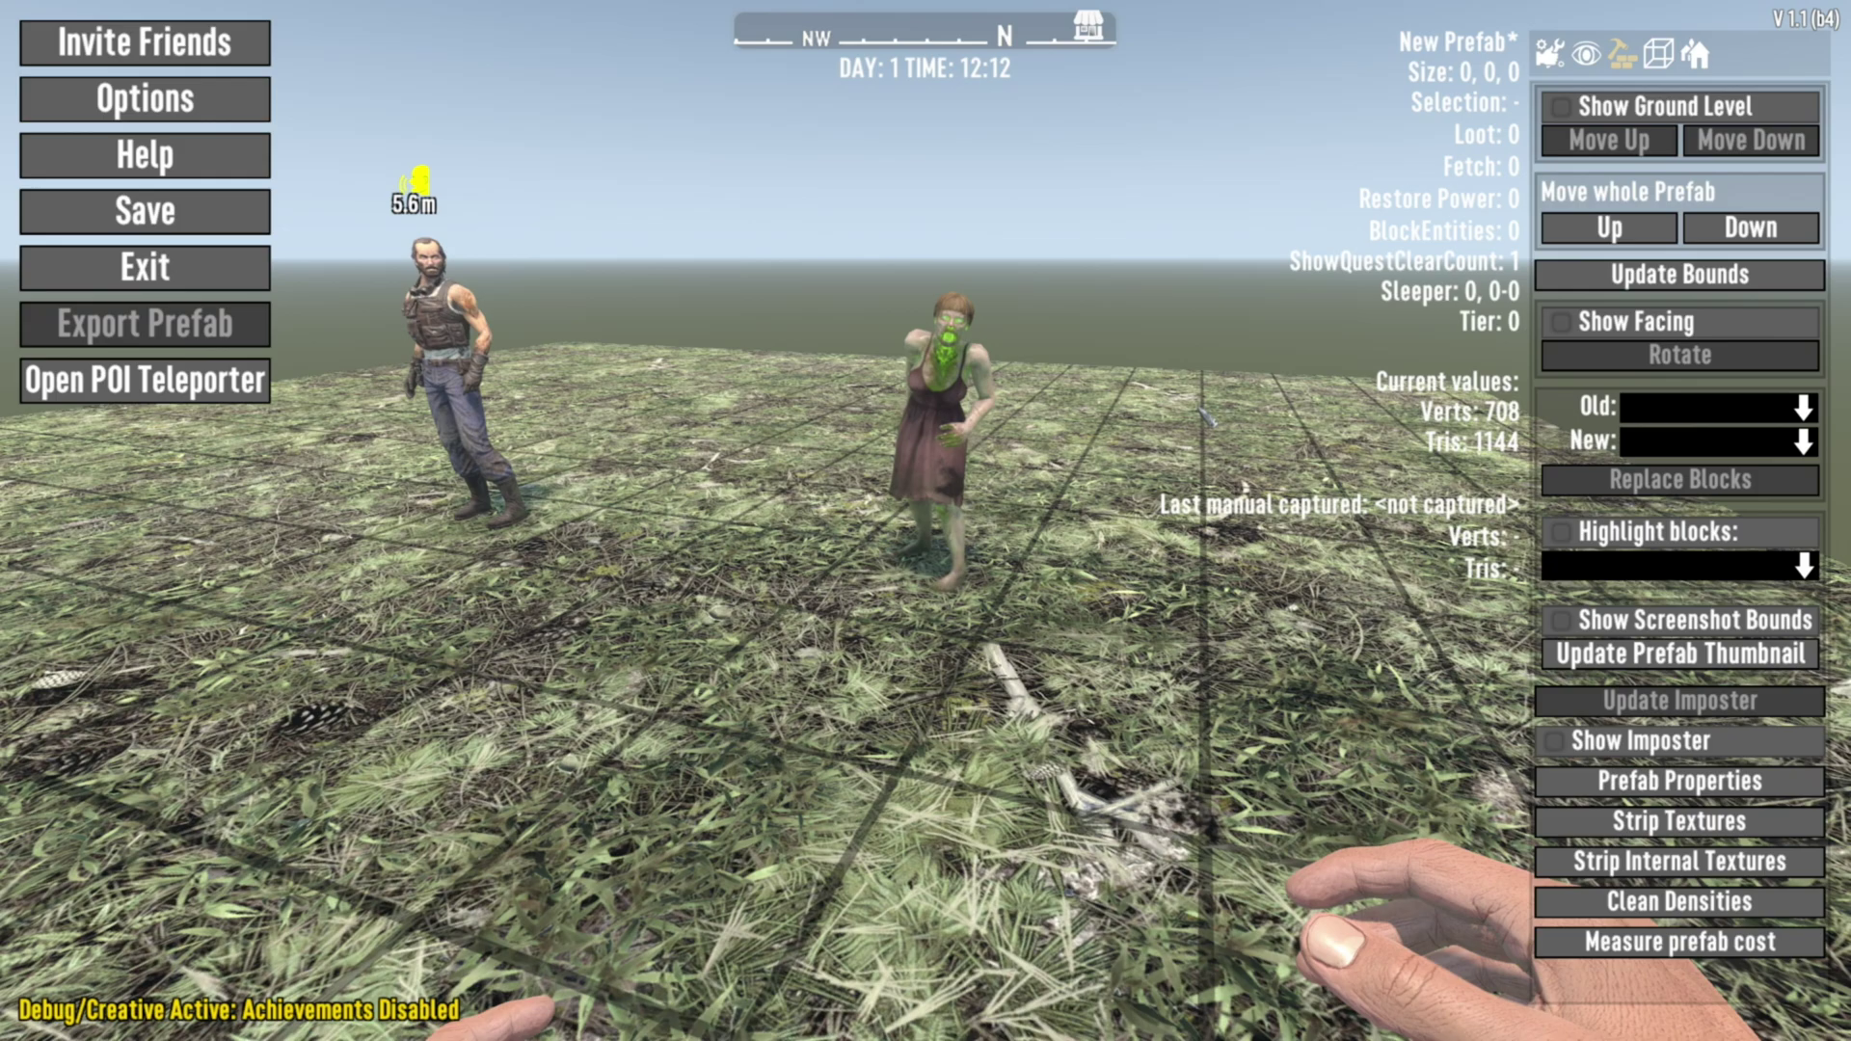
key("Escape")
key("q")
key("F6")
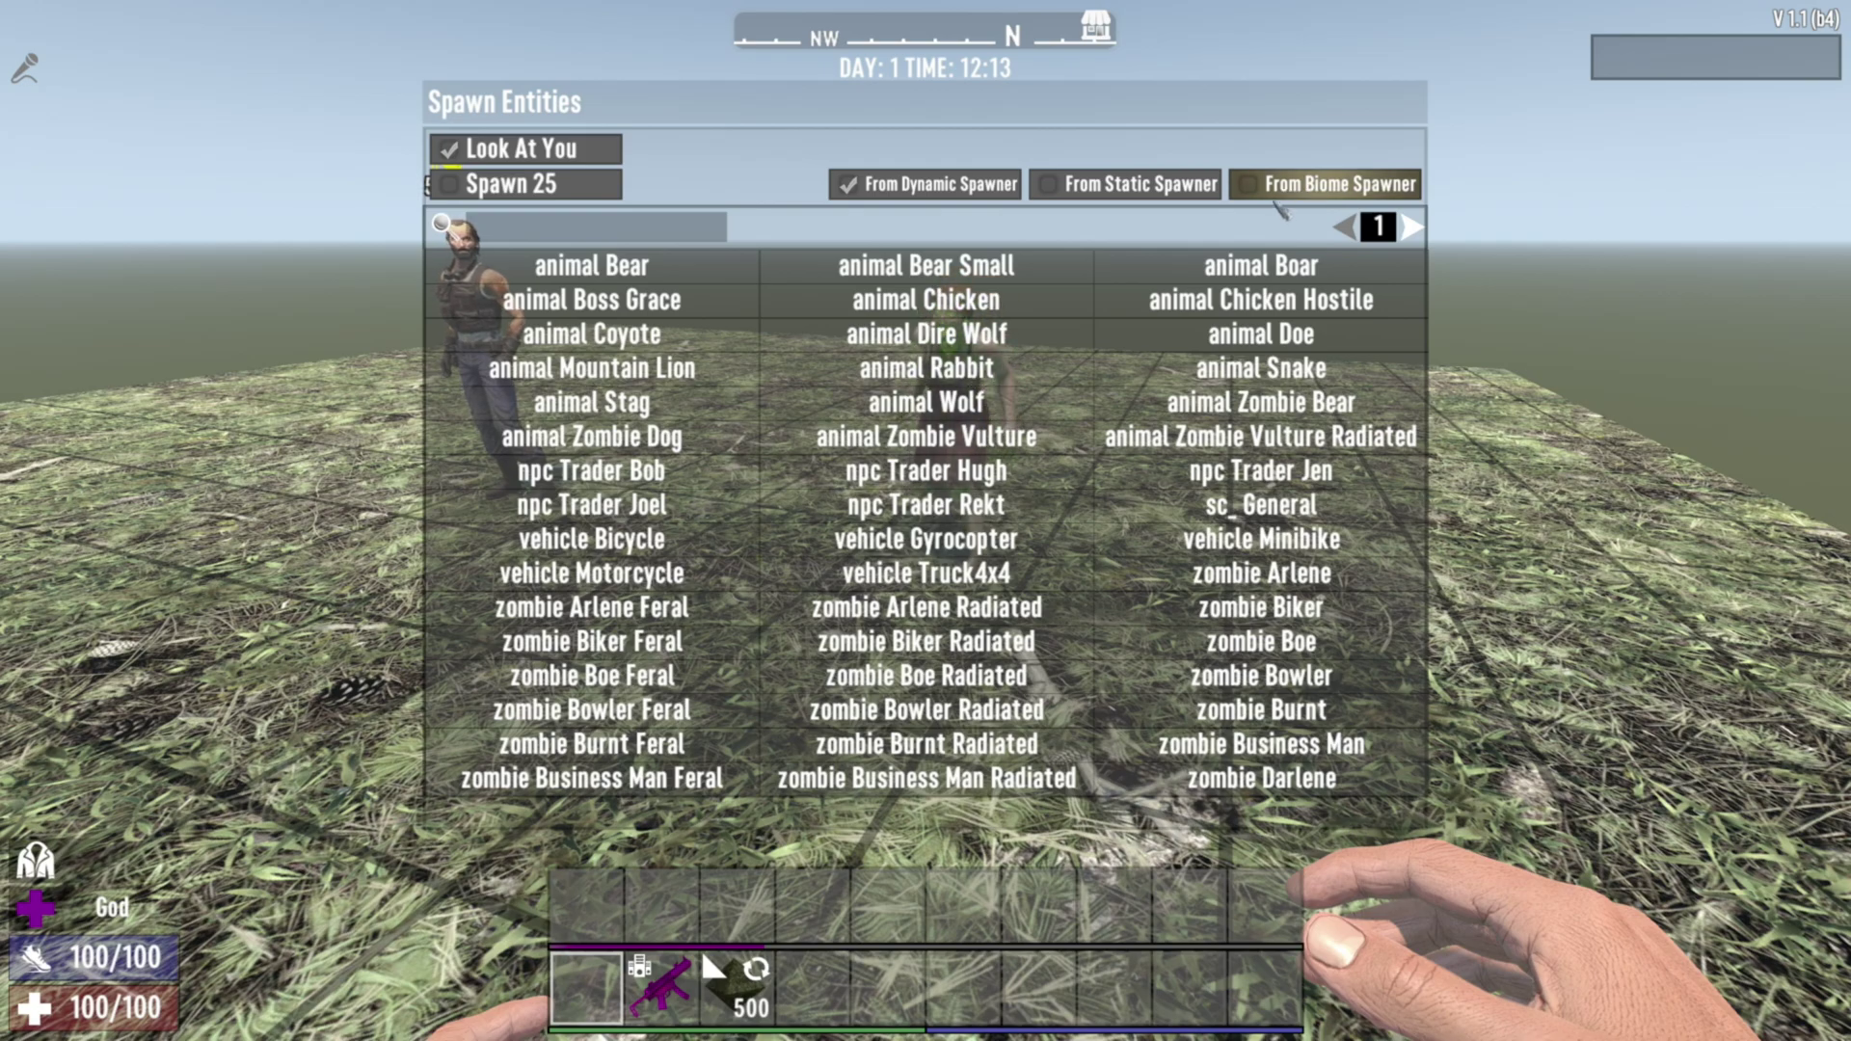
key("Escape")
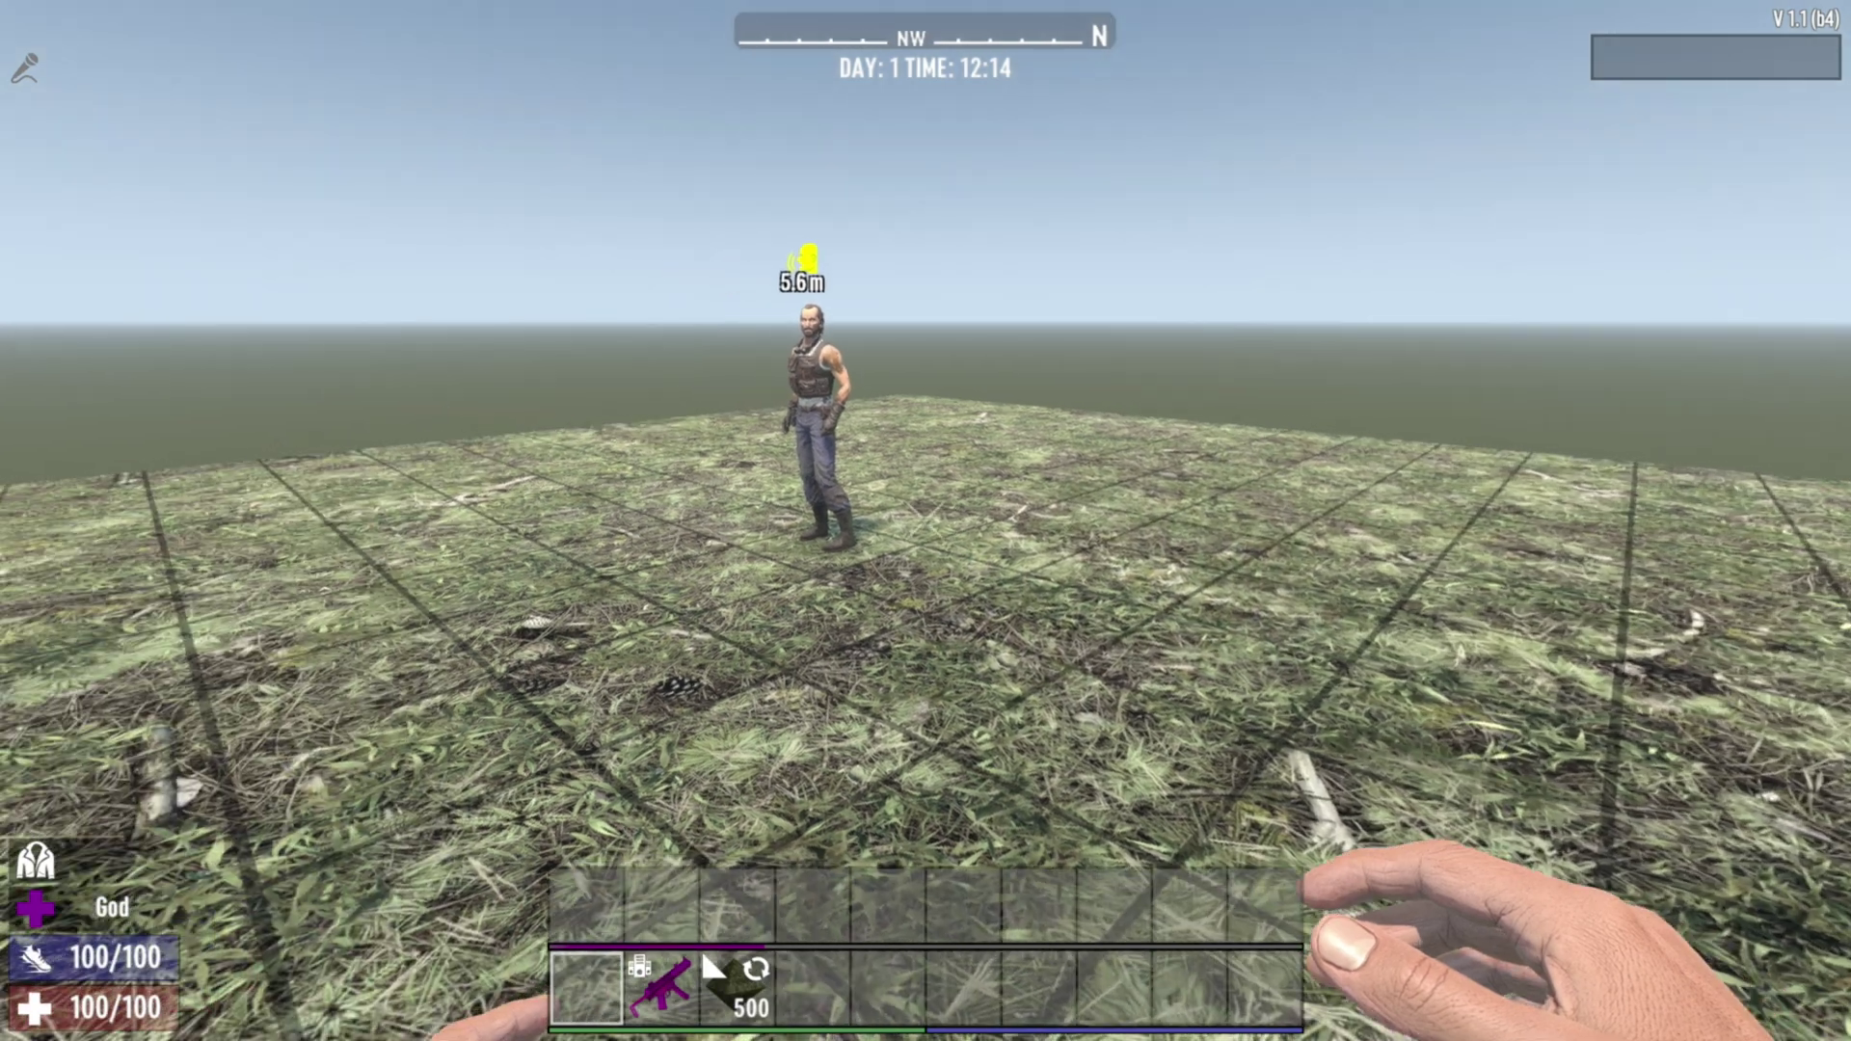
Mark a 3 × 1 × 3 block selection around Trader Bob's feet on the platform, and clear the selection.
key("w")
key("a")
key("w")
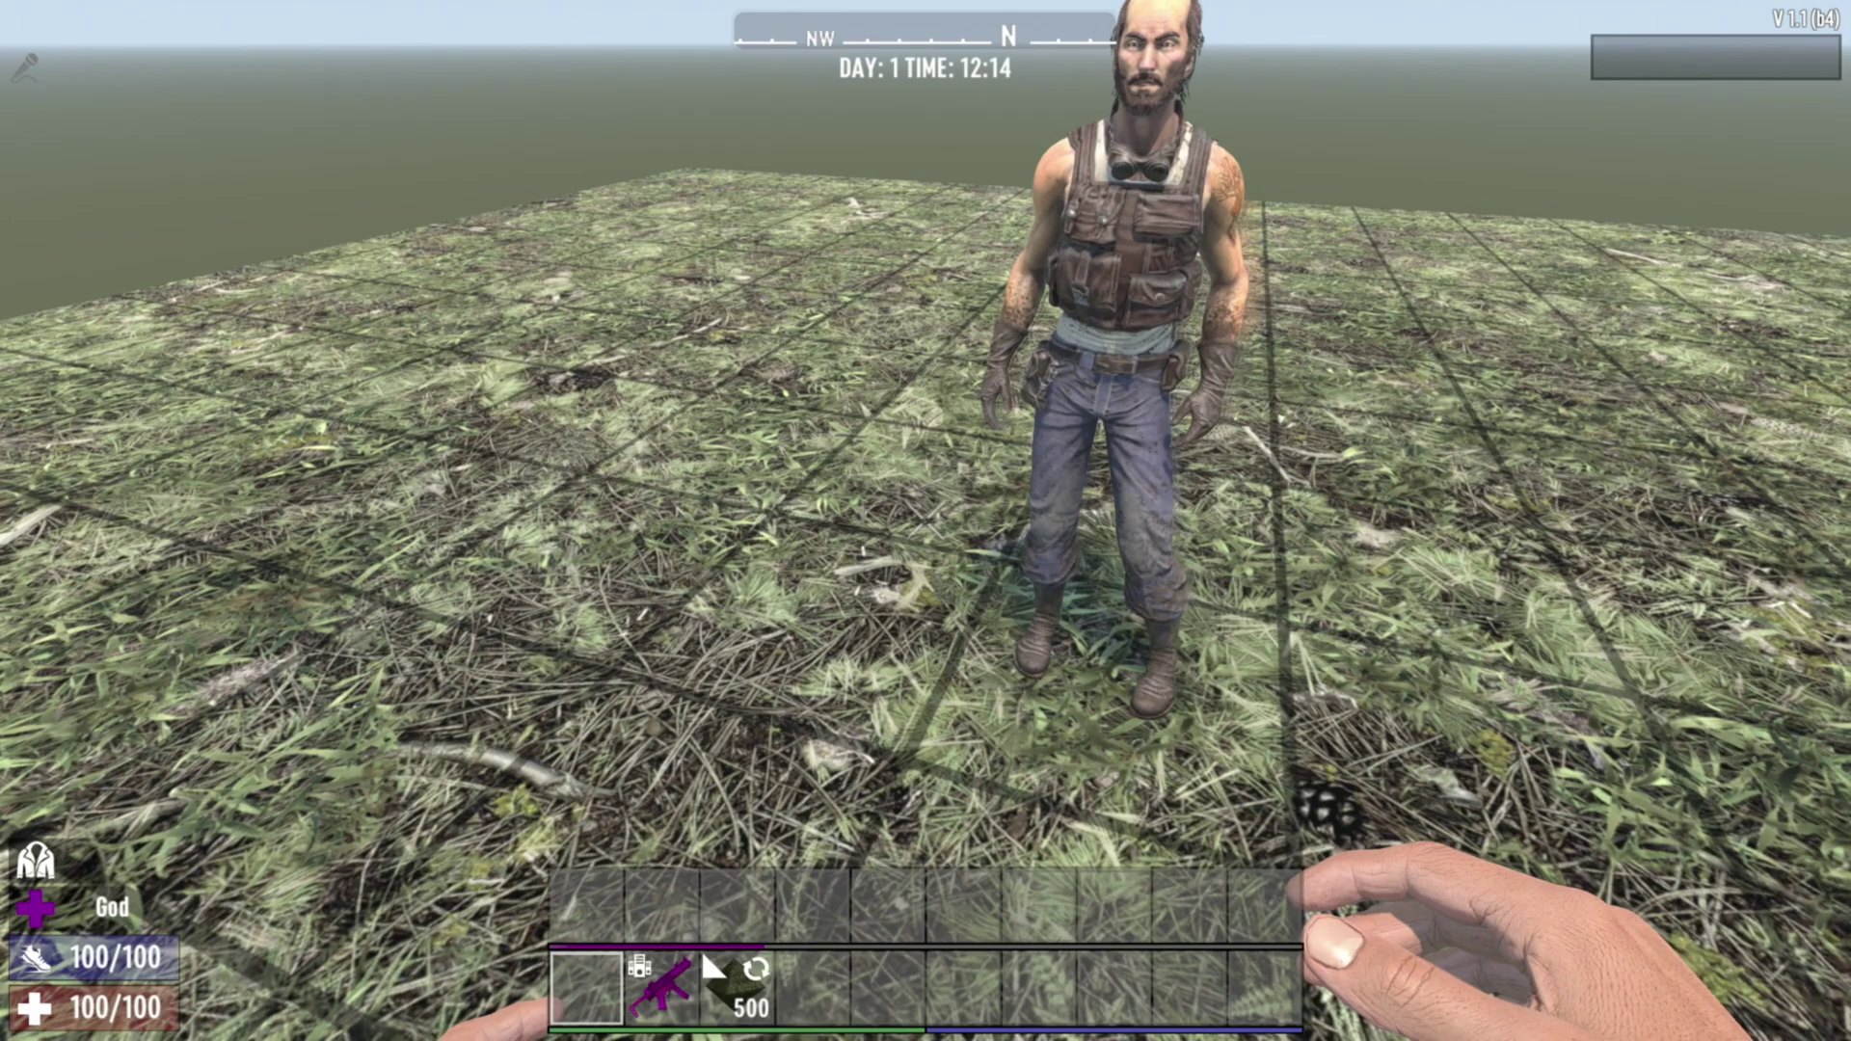
key("z")
key("s")
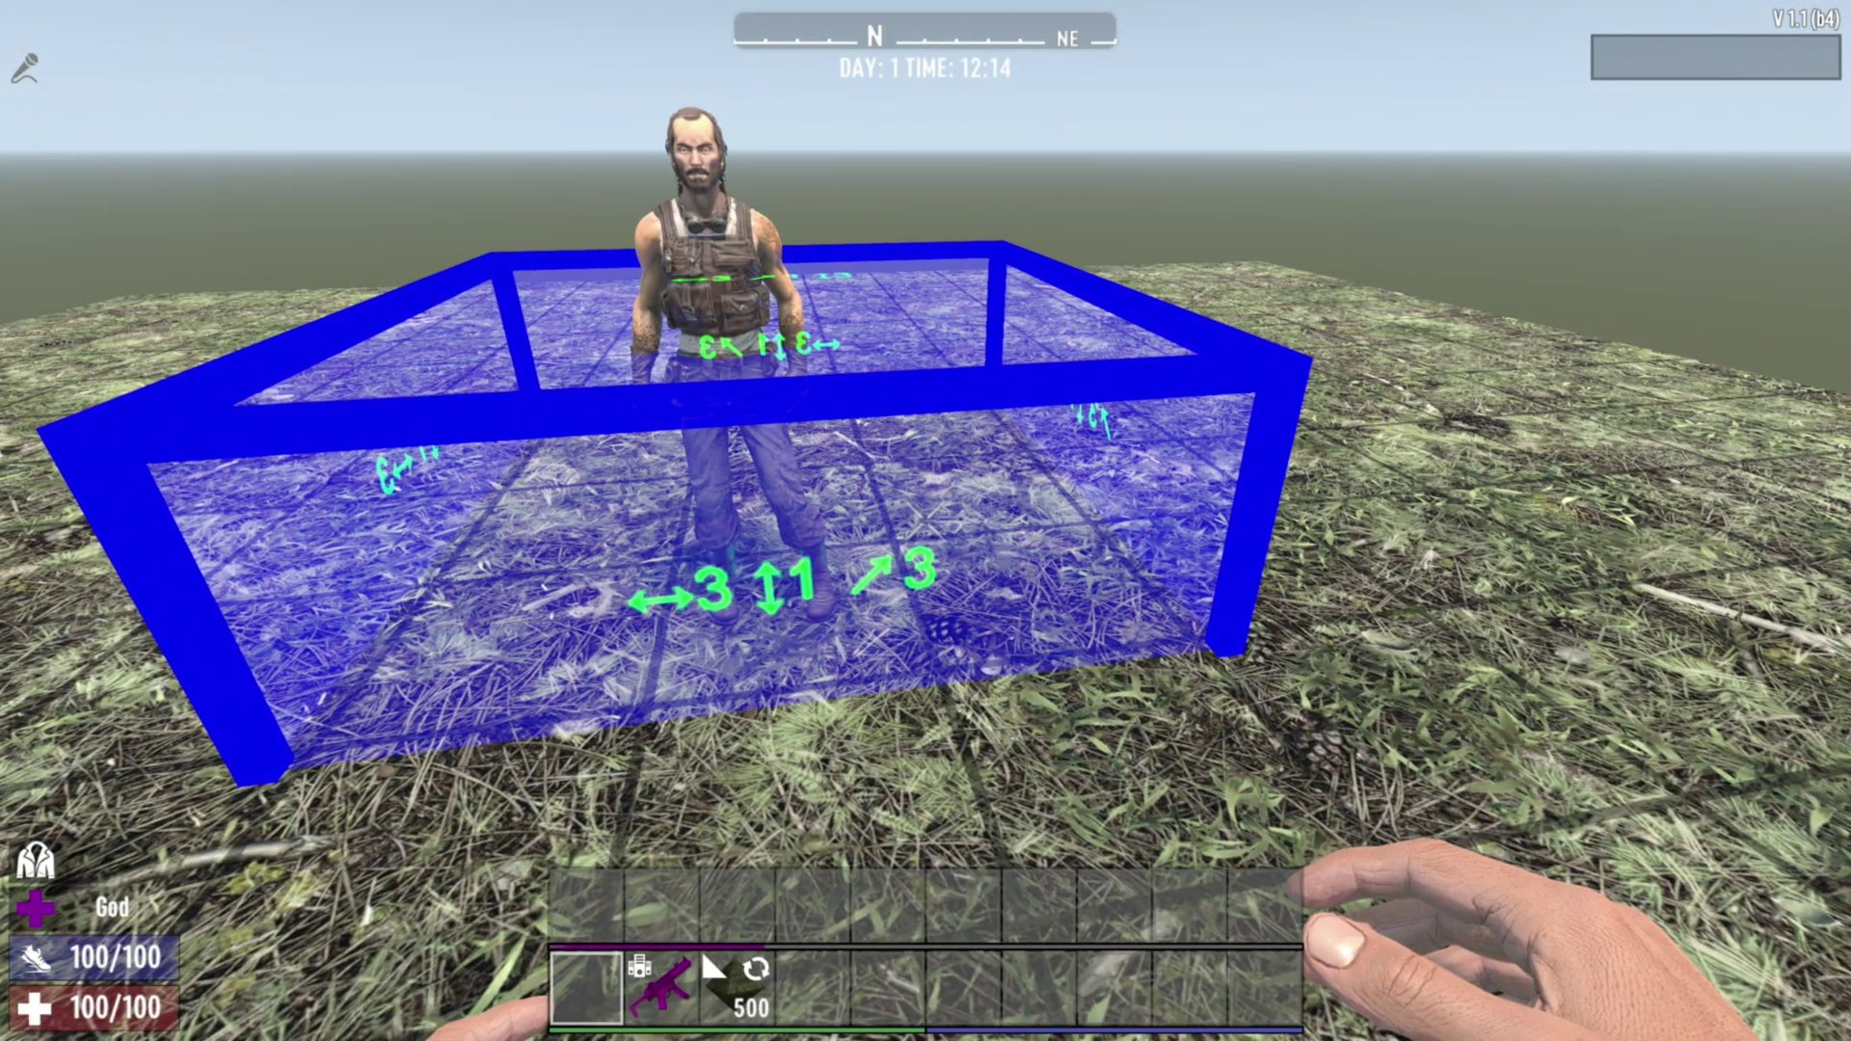
key("z")
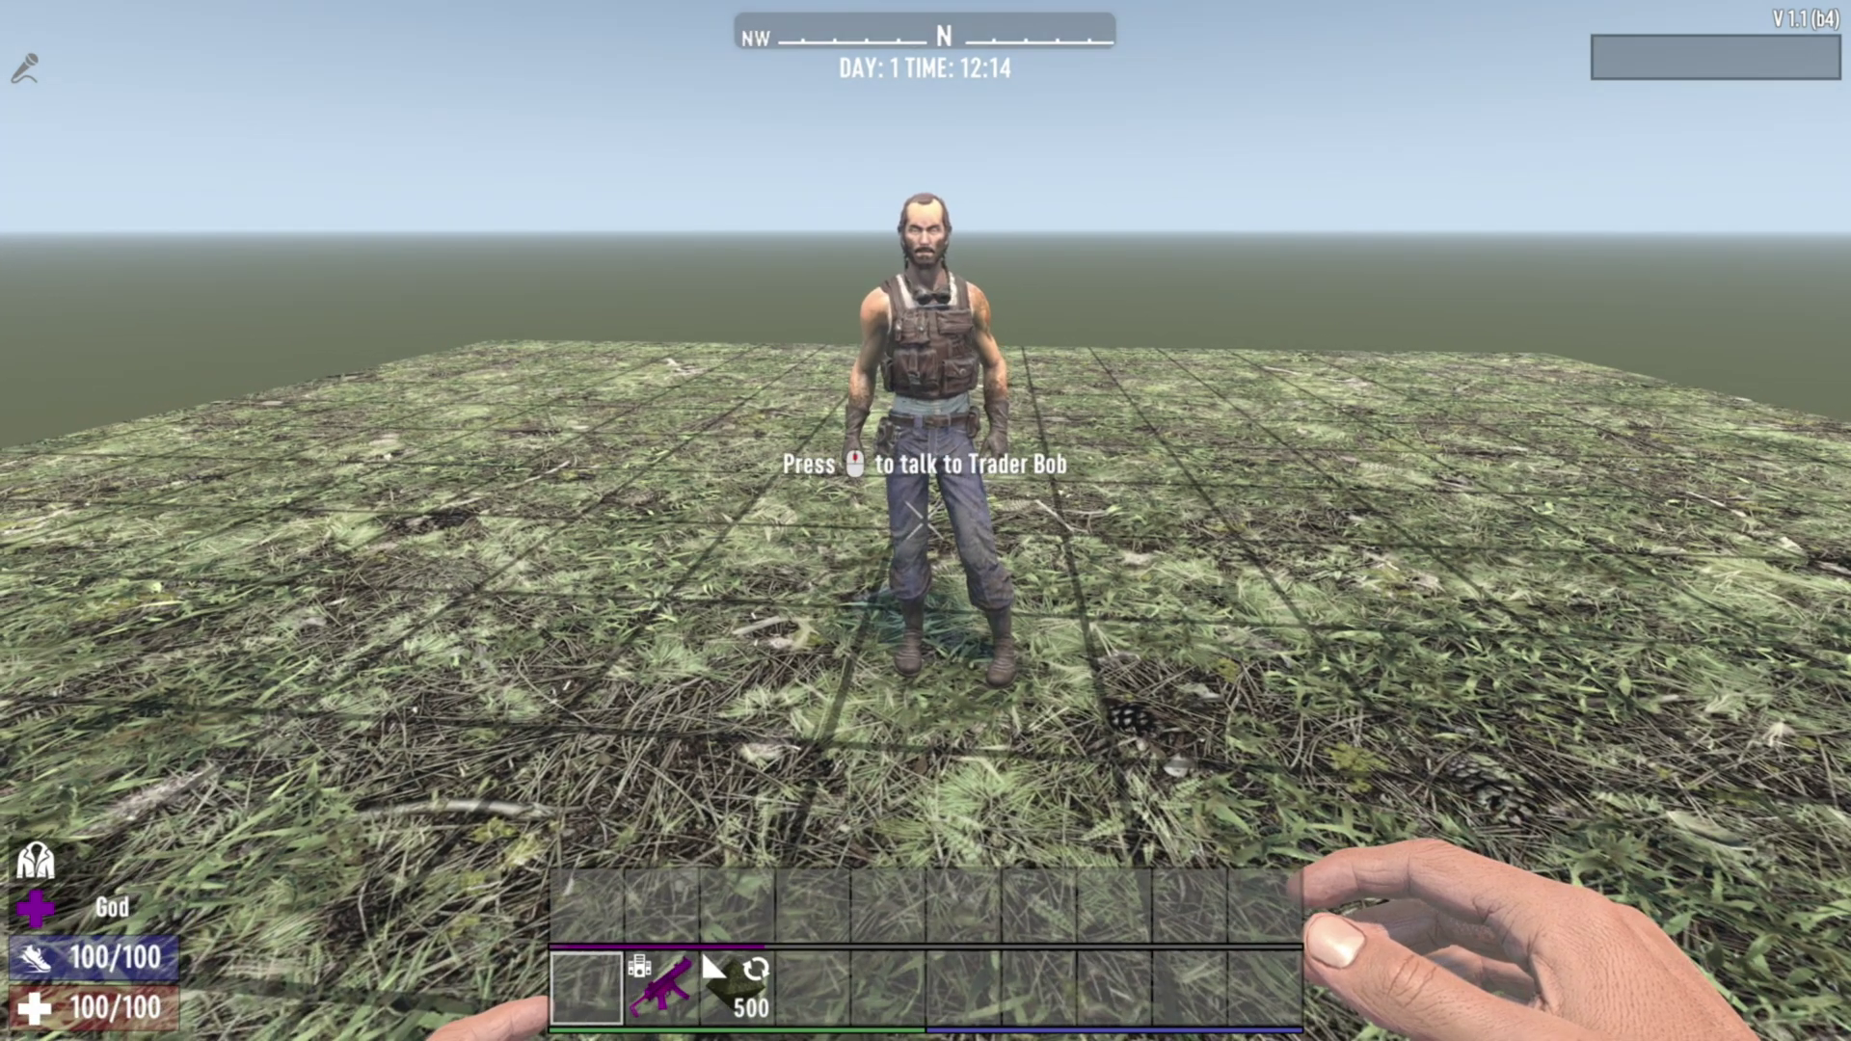
Clear the terrain platform from under Trader Bob and inspect him from above and from close below.
key("g")
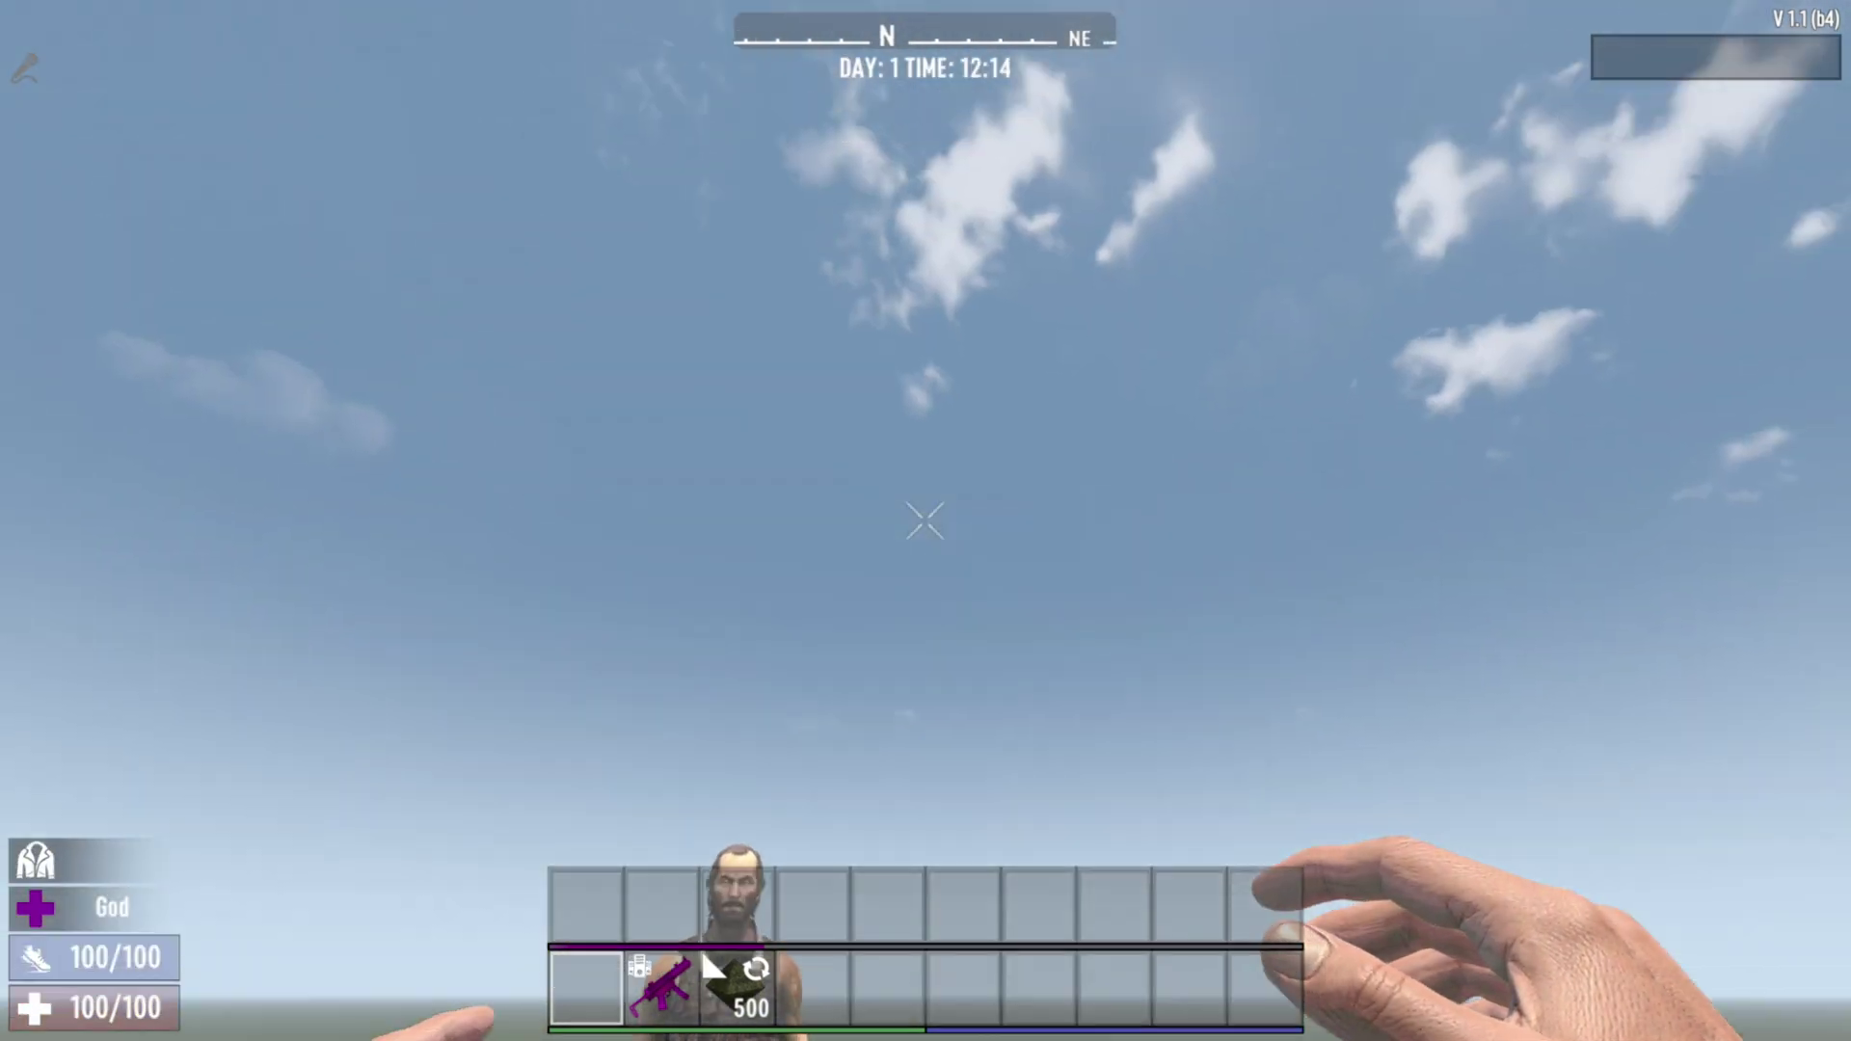
key("space")
key("s")
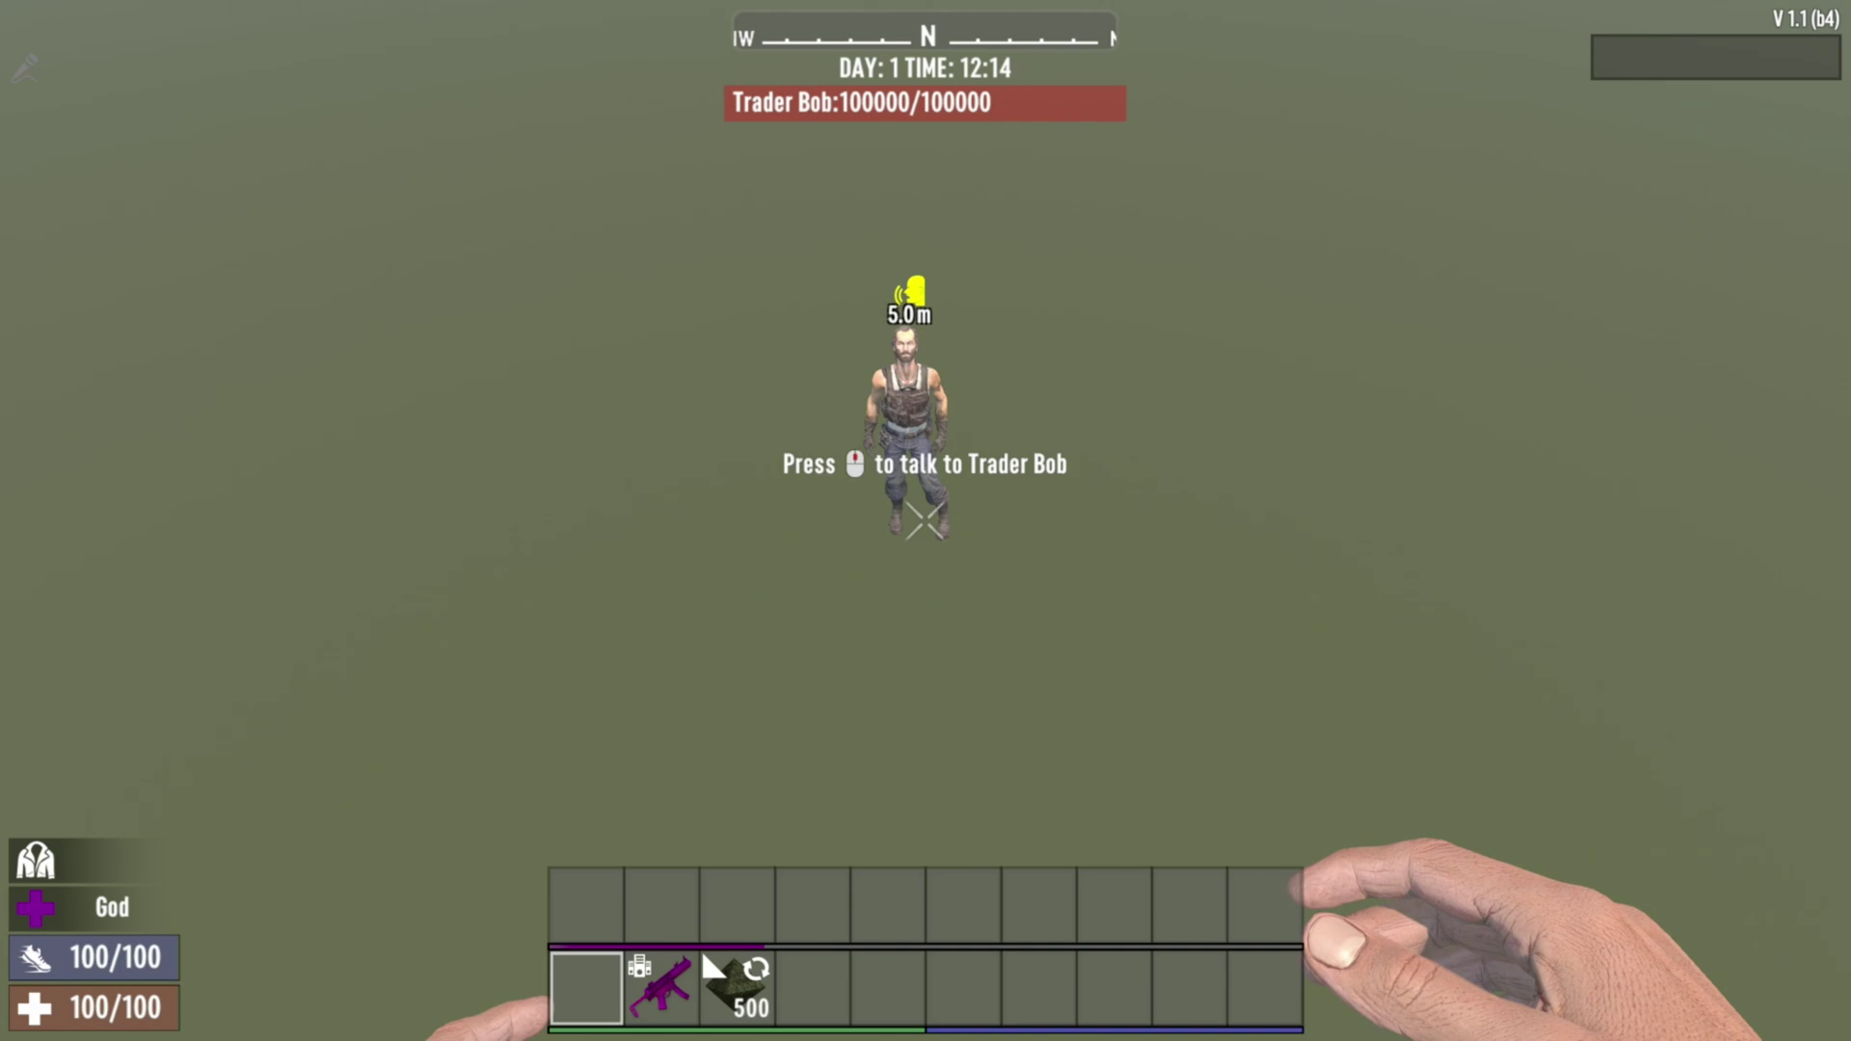
key("c")
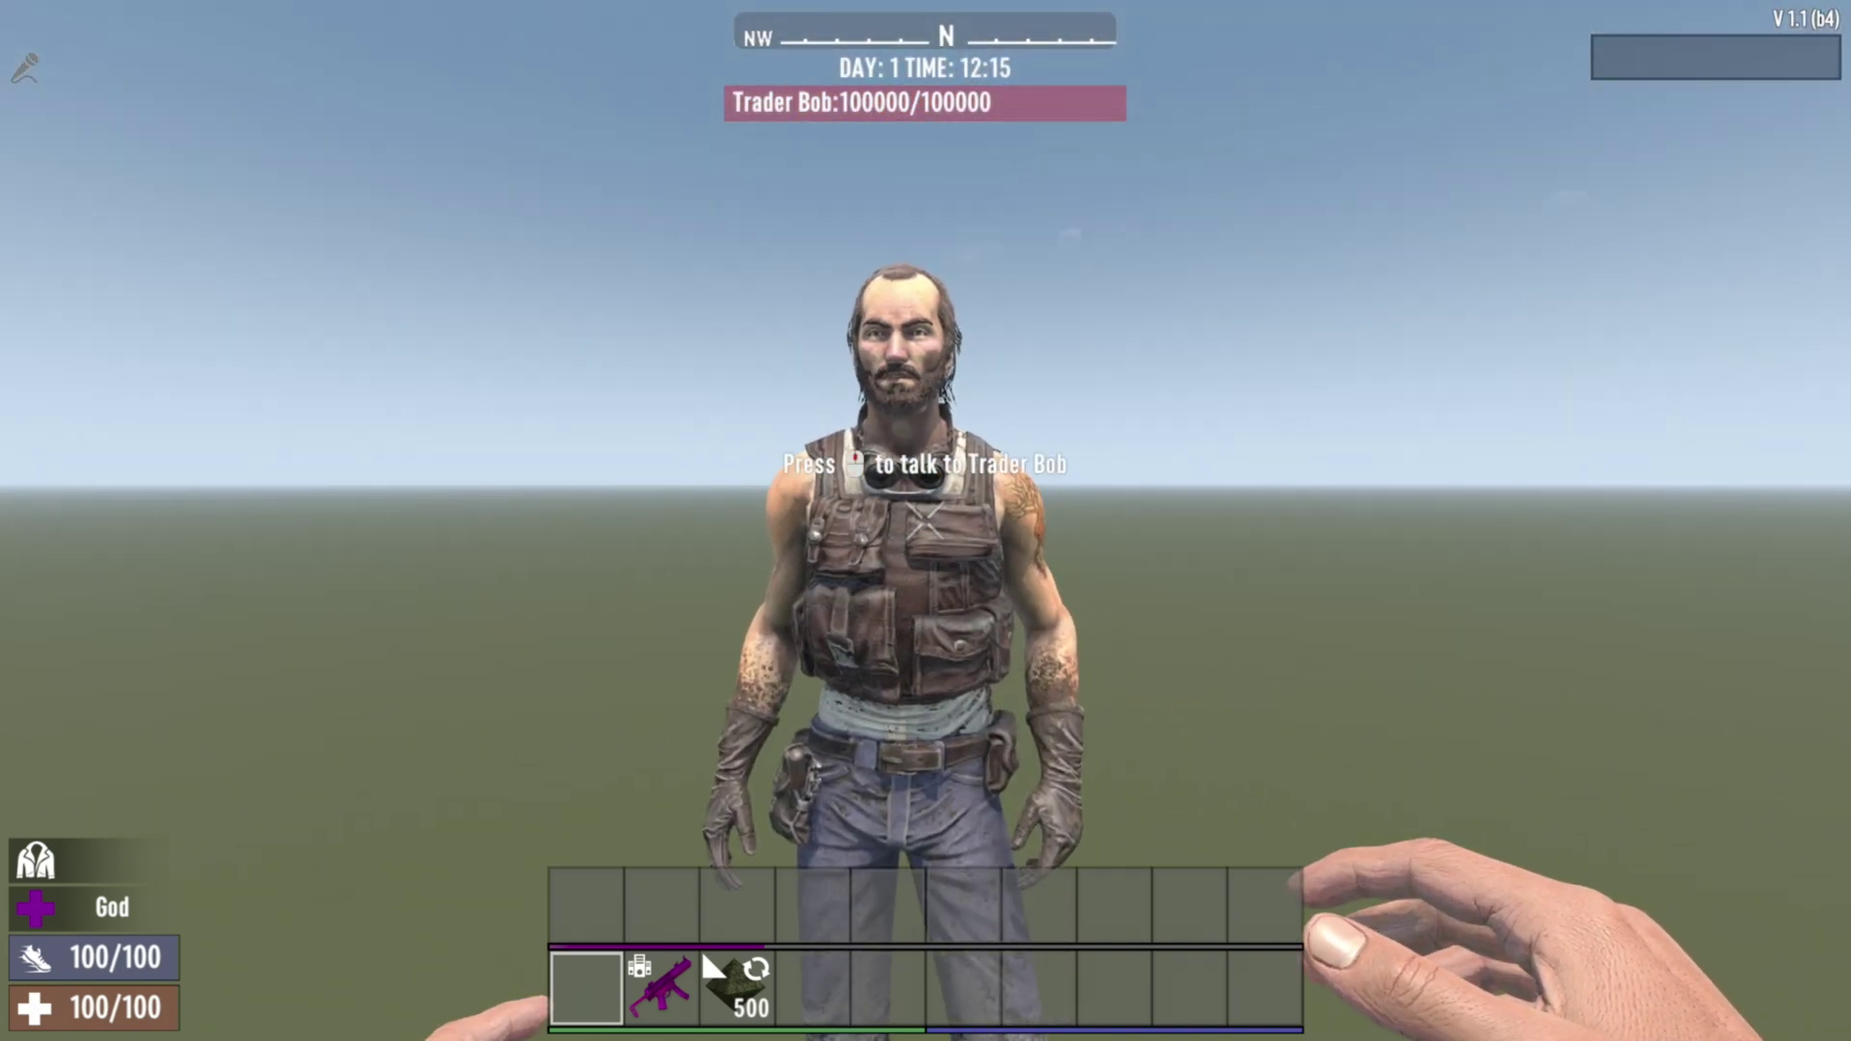
key("w")
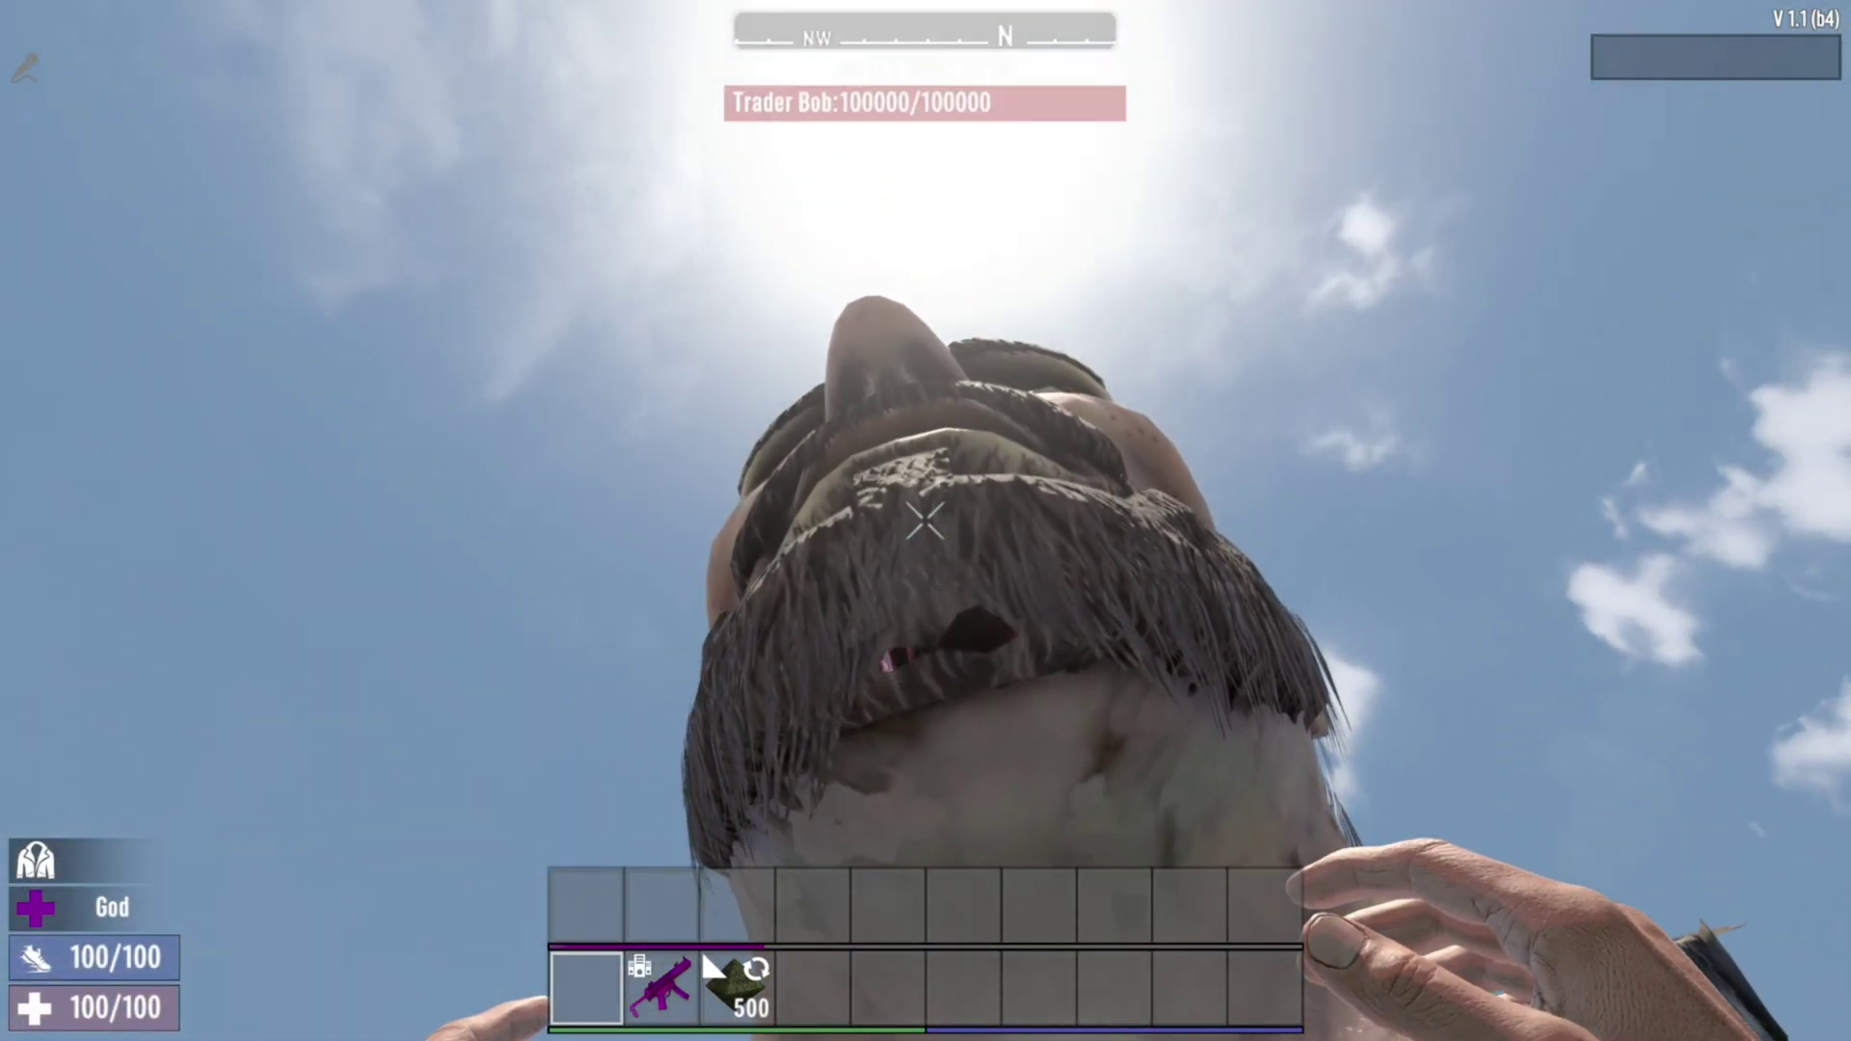
key("s")
Create a new prefab, discarding the unsaved changes to the current one.
key("Escape")
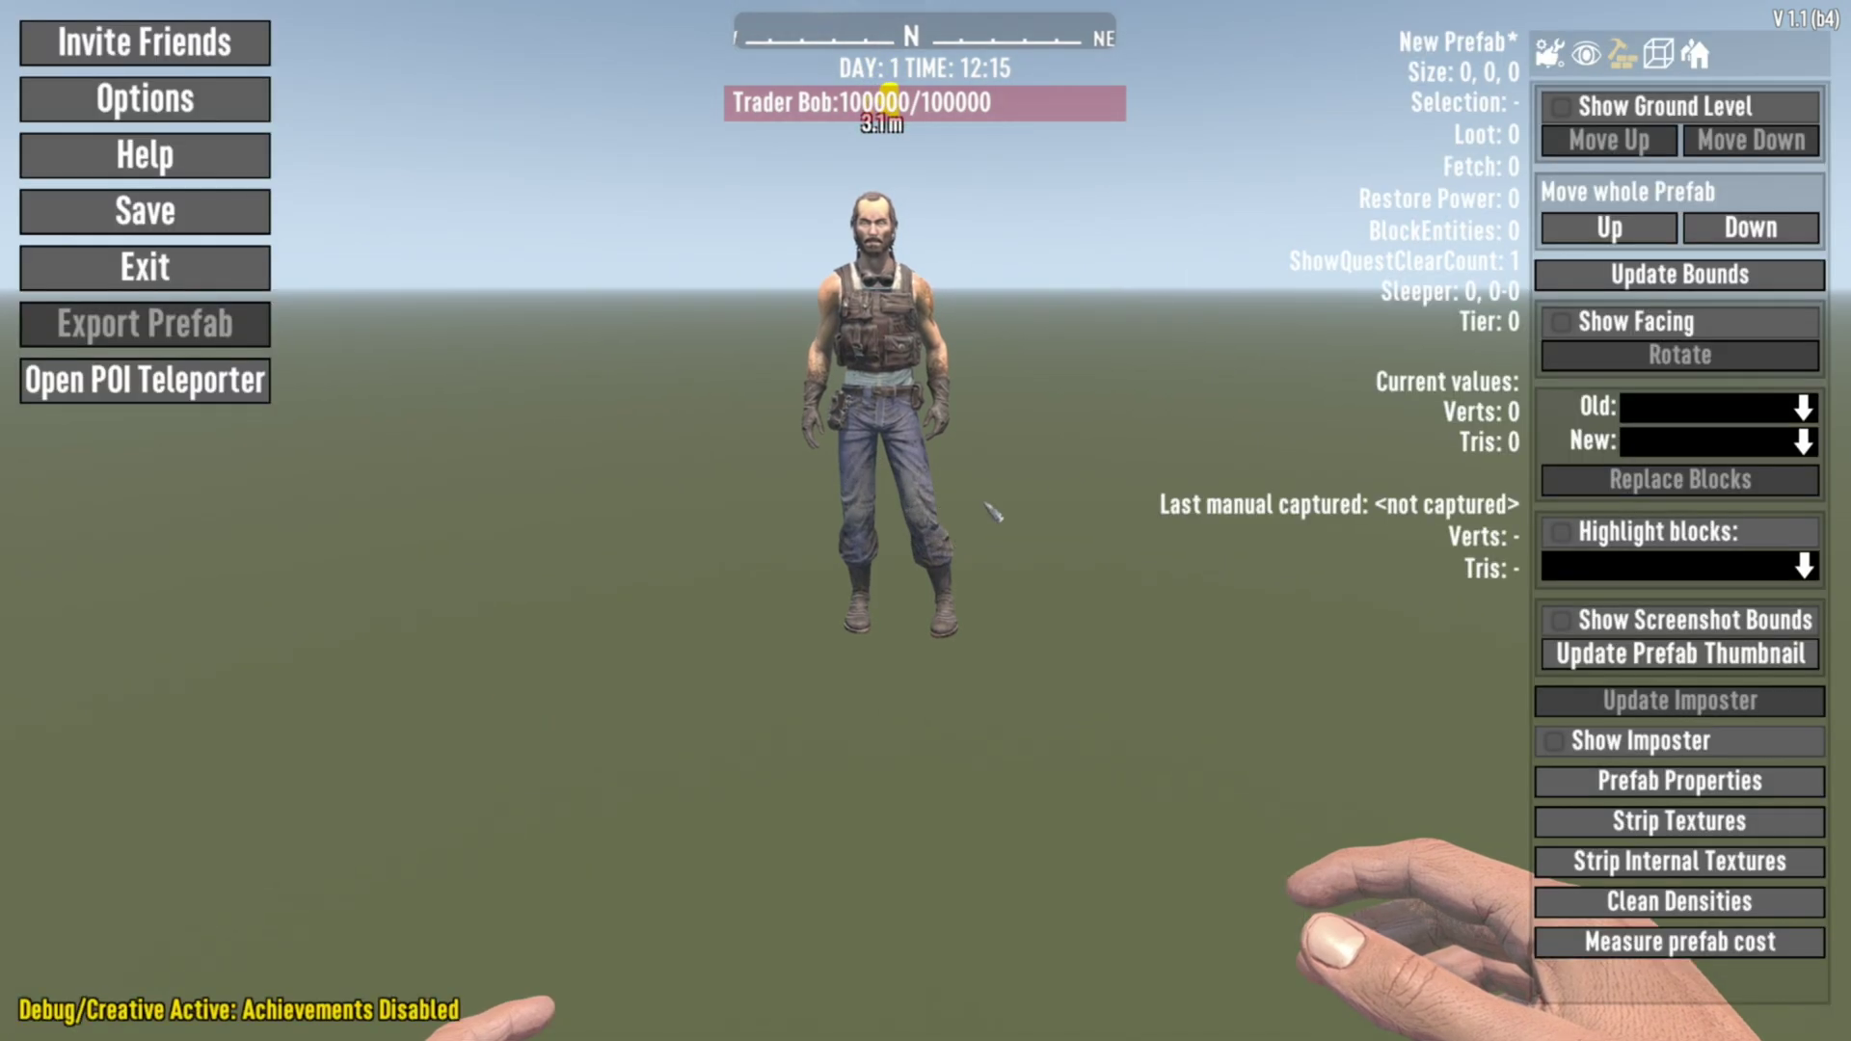
left_click(1701, 56)
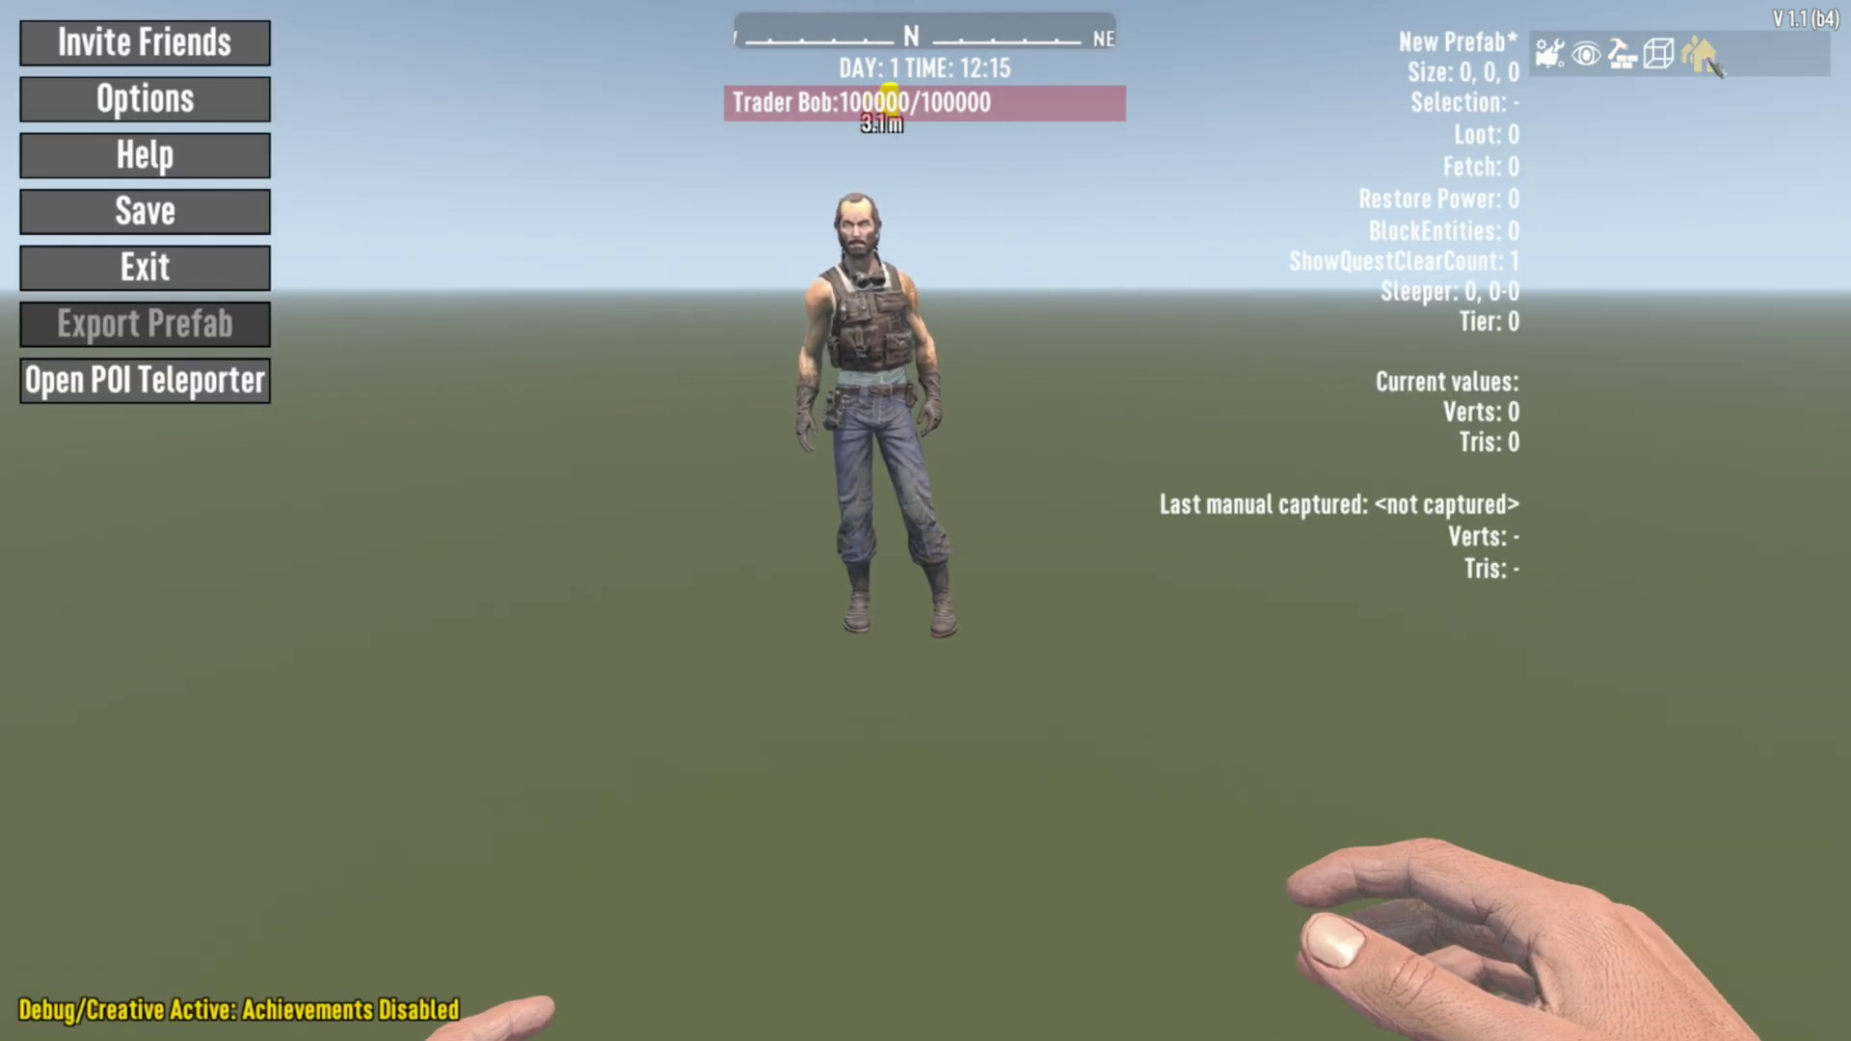
left_click(1709, 984)
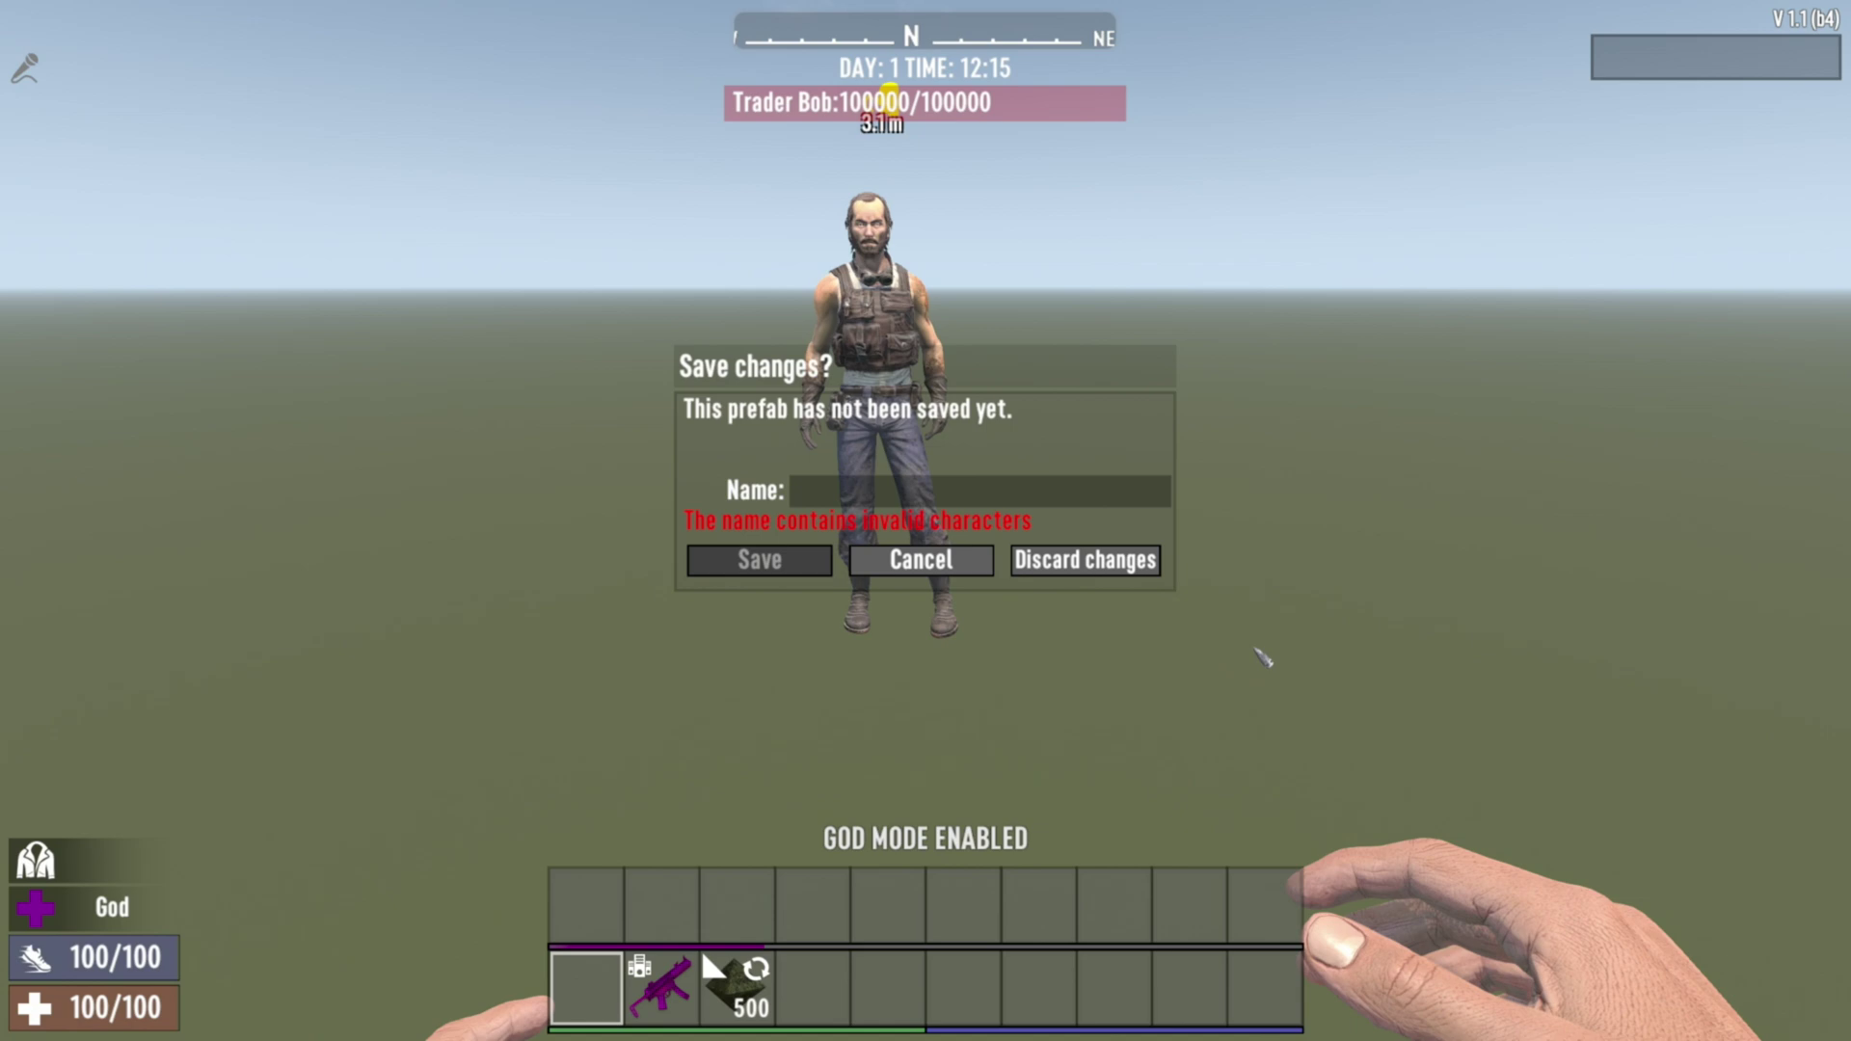
left_click(1089, 557)
key("Escape")
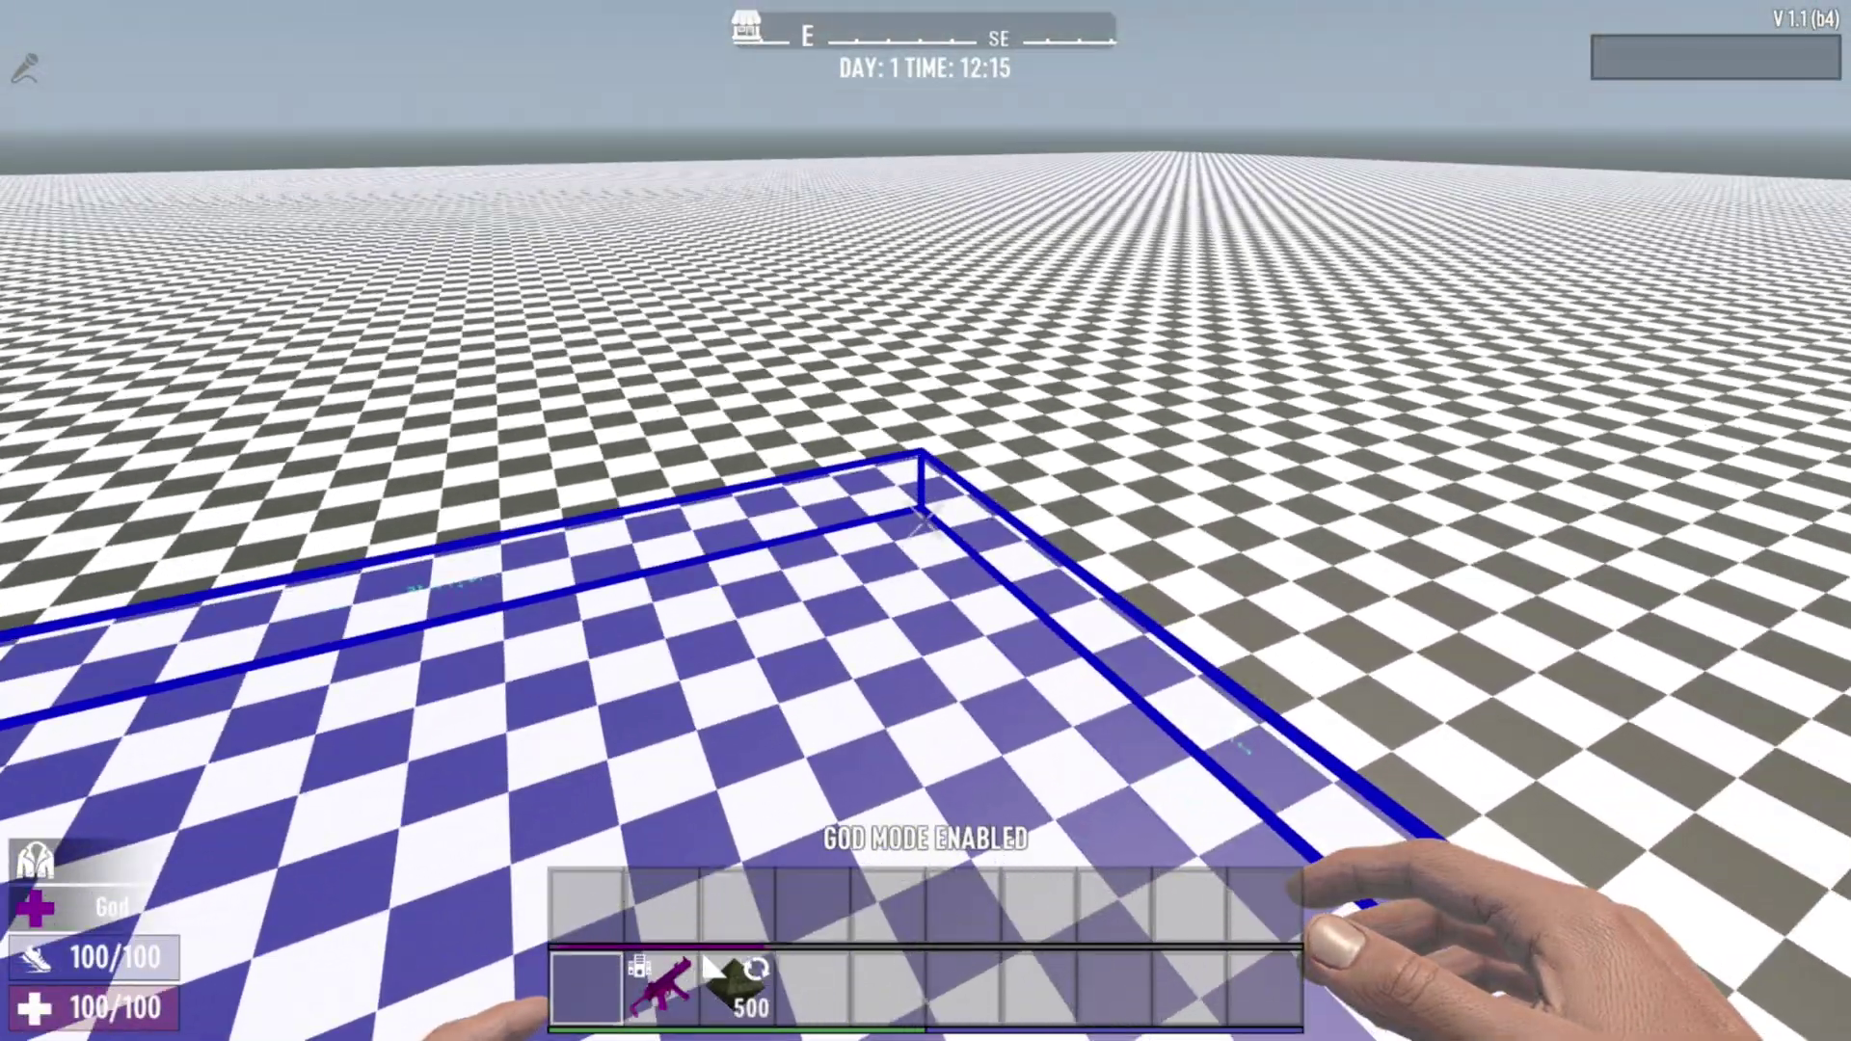
Fill the marked square area of the new prefab with the terrain block to form a one-block-thick platform.
key("d")
key("2")
key("3")
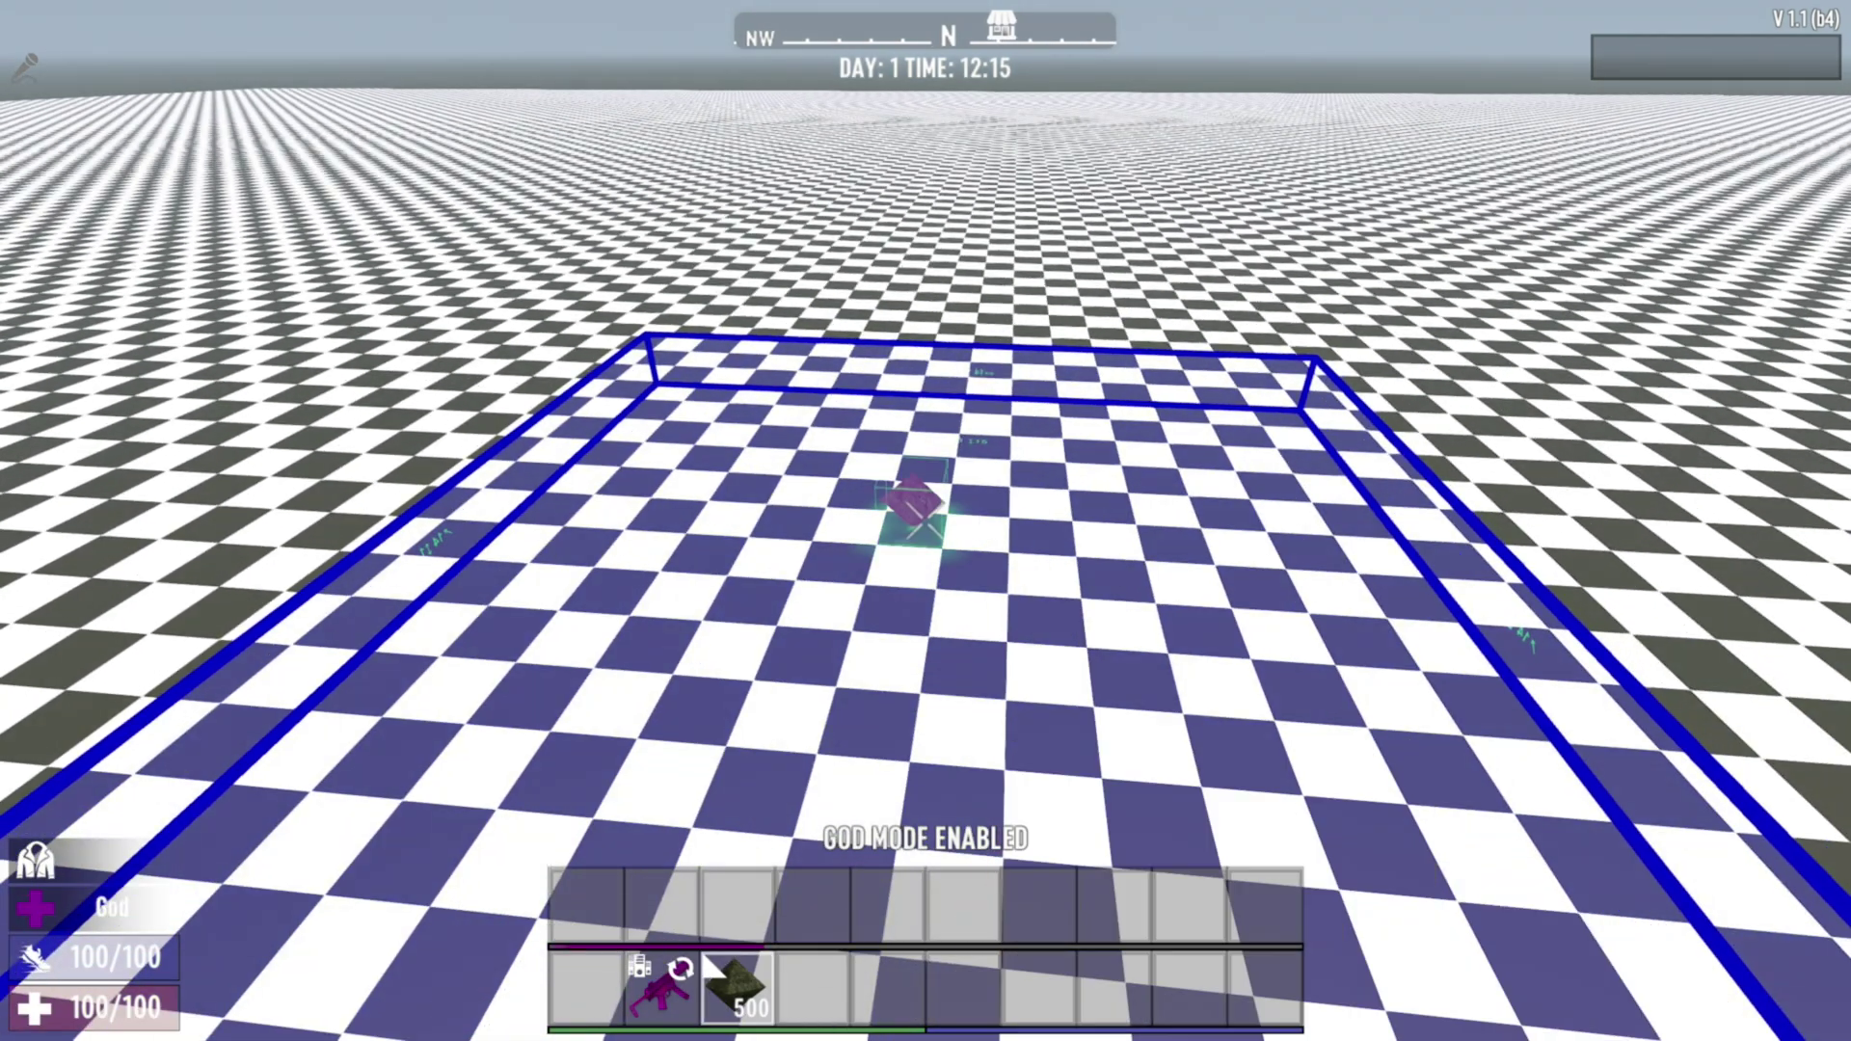
key("l")
key("z")
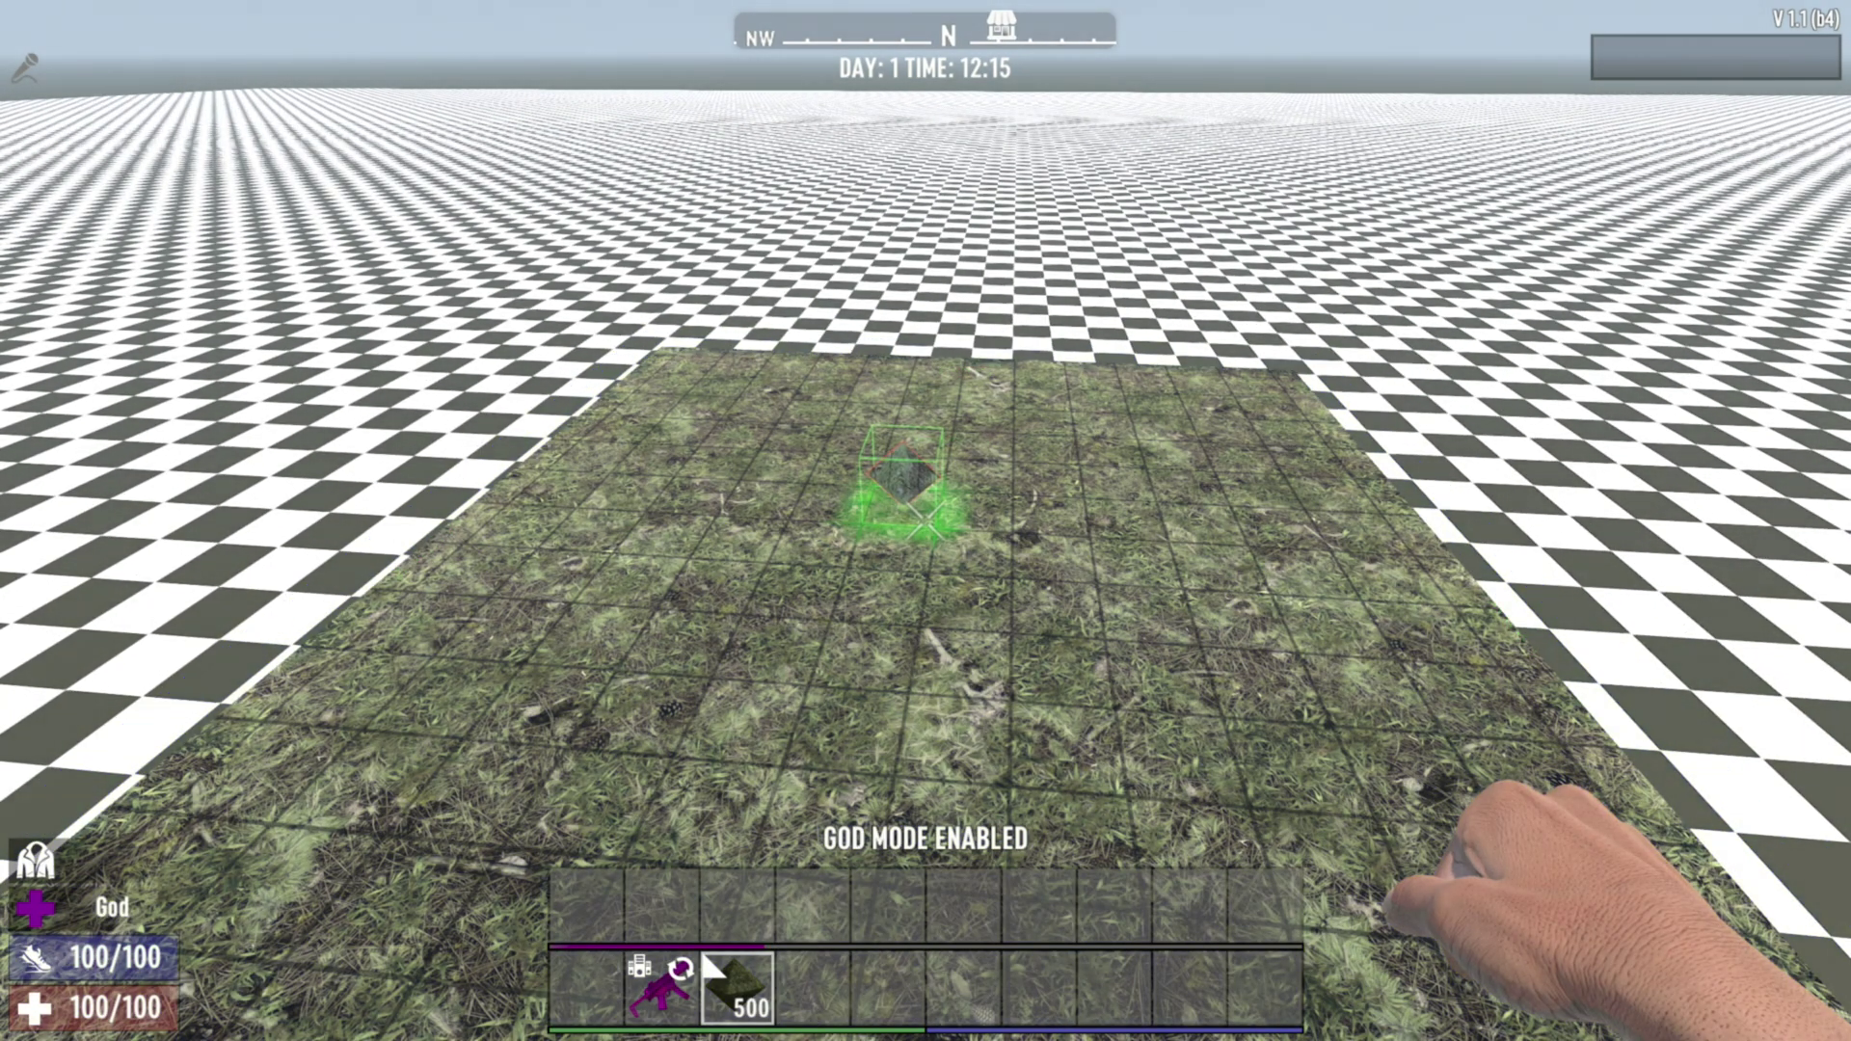
Turn off the Show Ground Level display for the new prefab.
key("Escape")
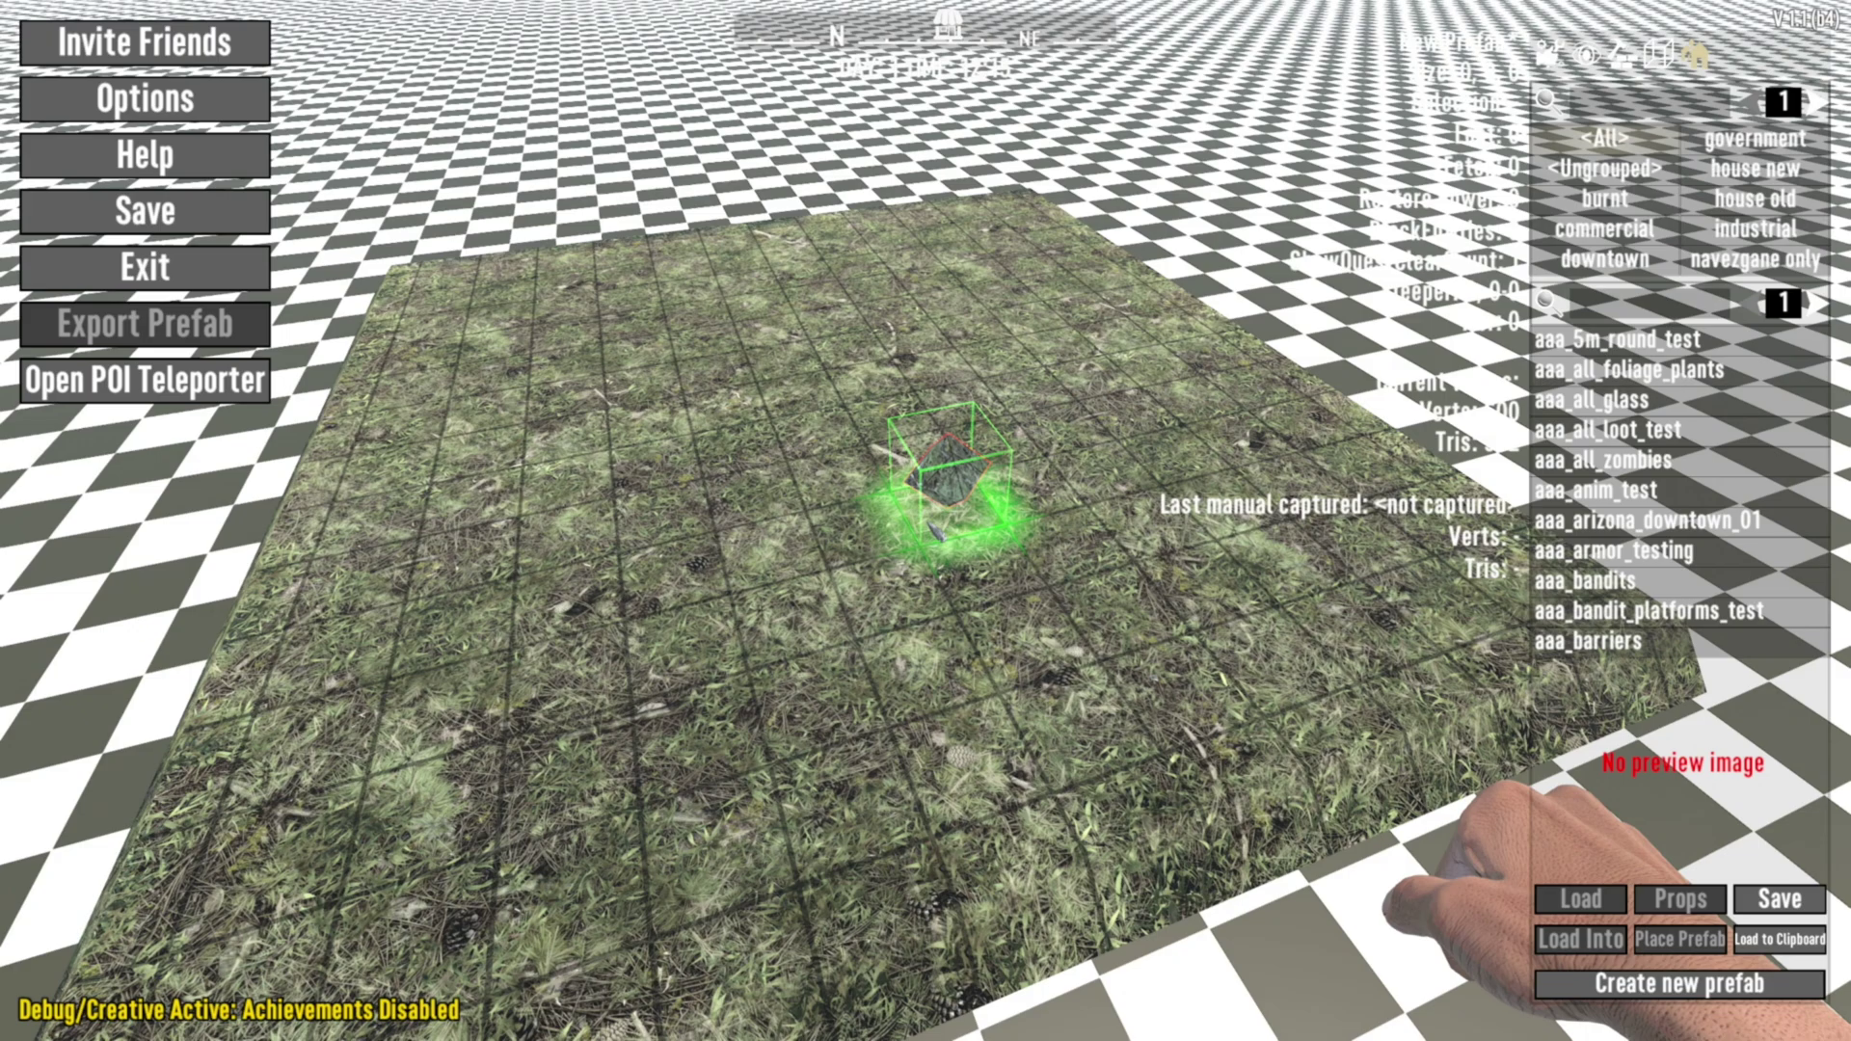
left_click(1625, 56)
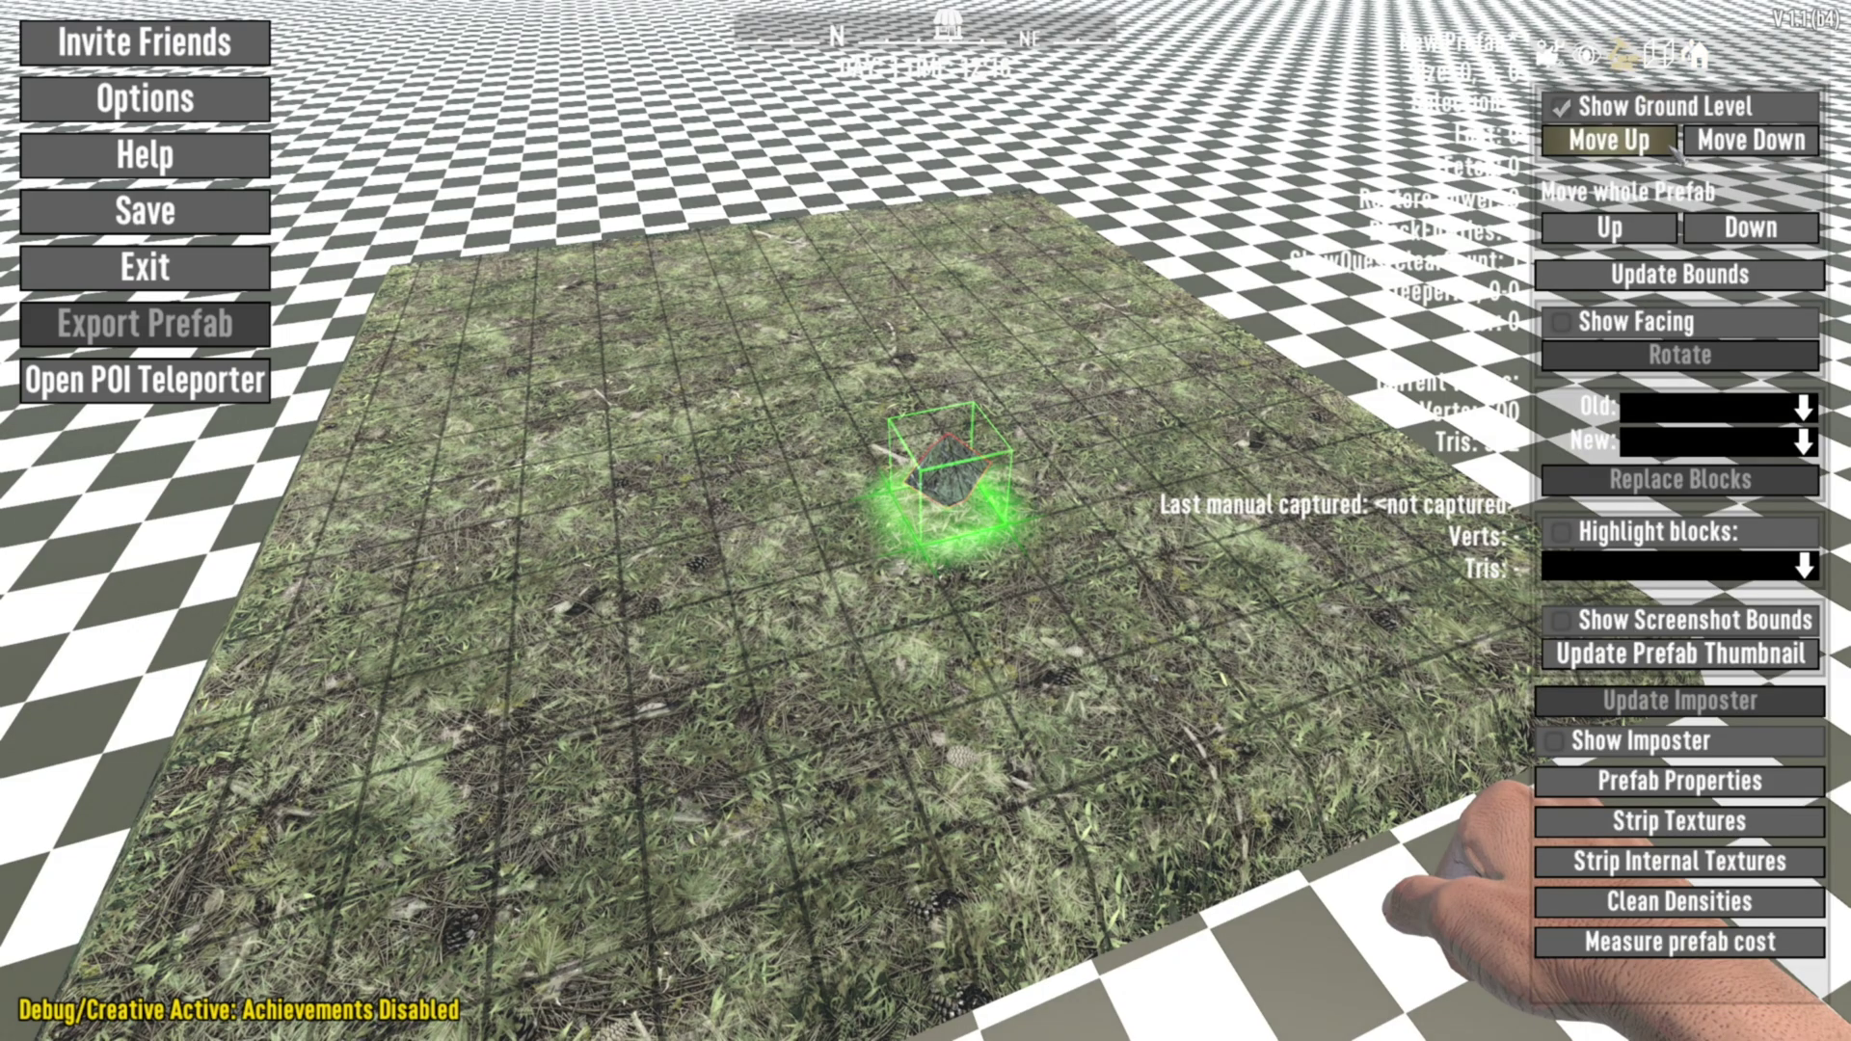
left_click(1625, 108)
key("Escape")
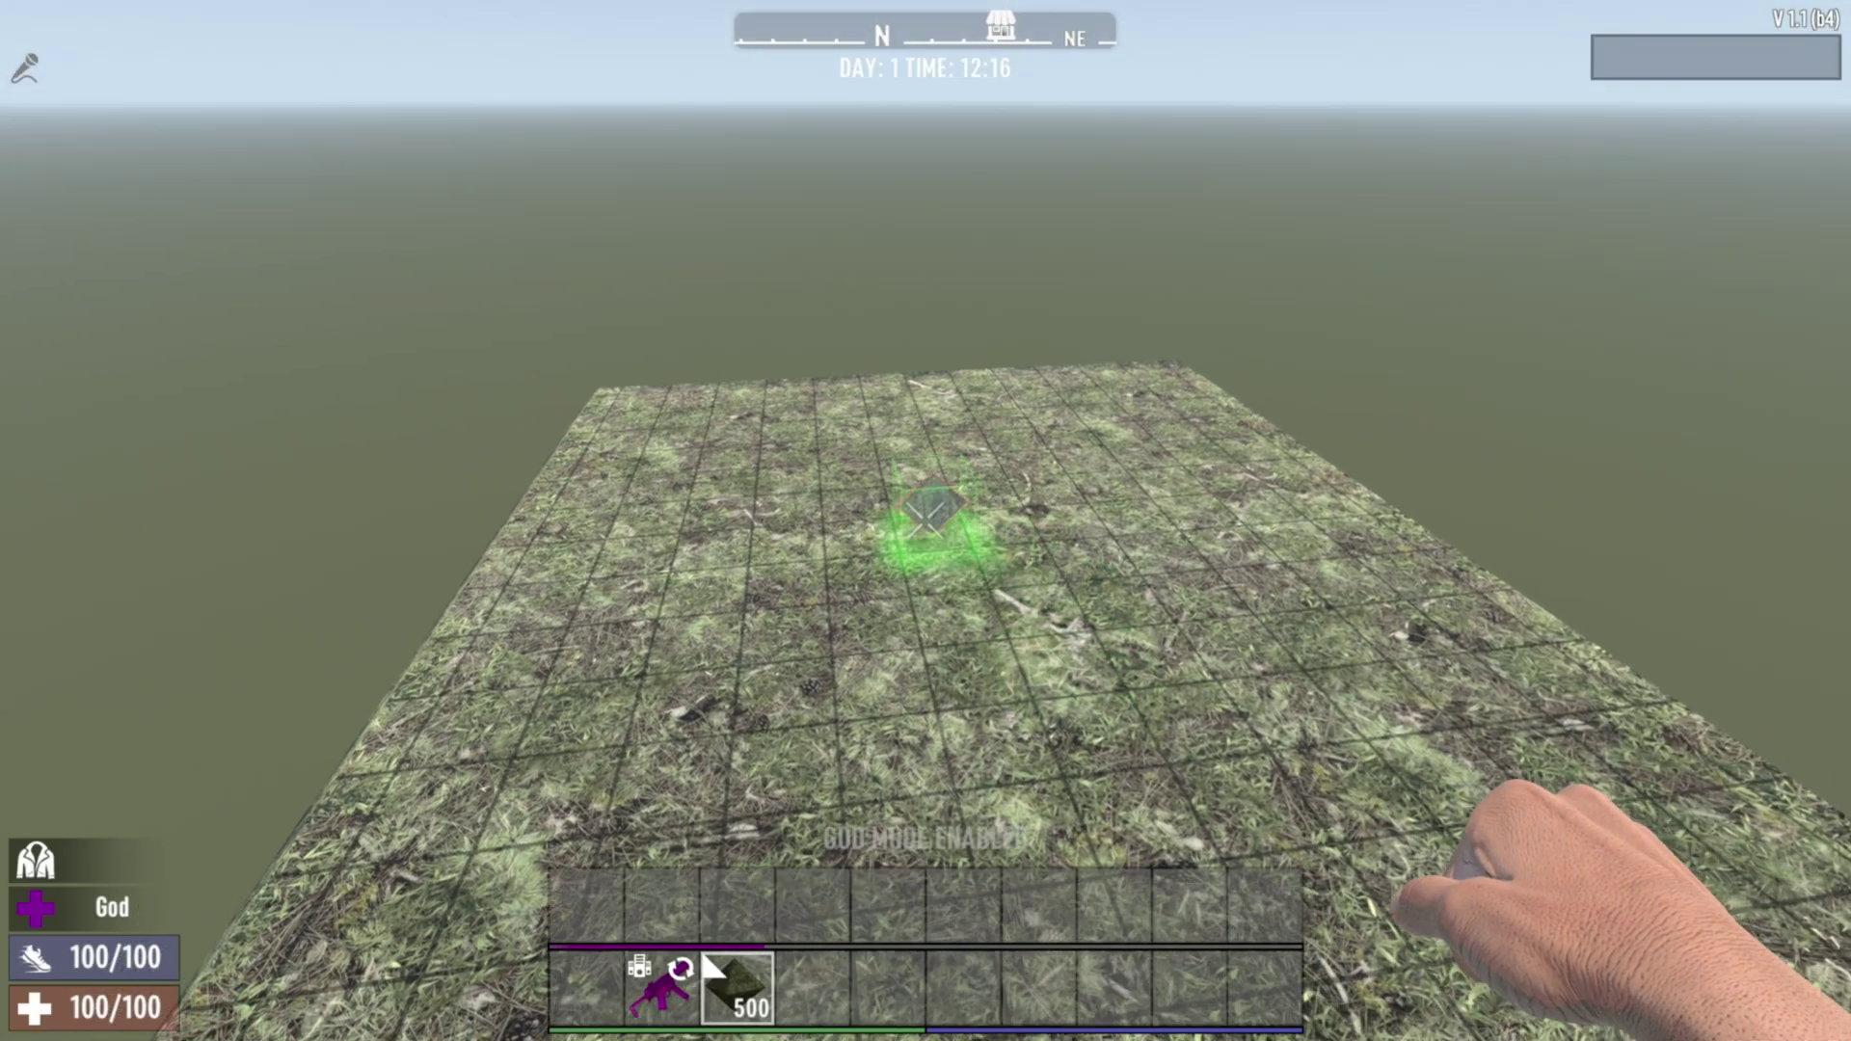
Add a stack of 500 white cube shape blocks from the creative inventory to the toolbelt, filtering items by "var".
type("u")
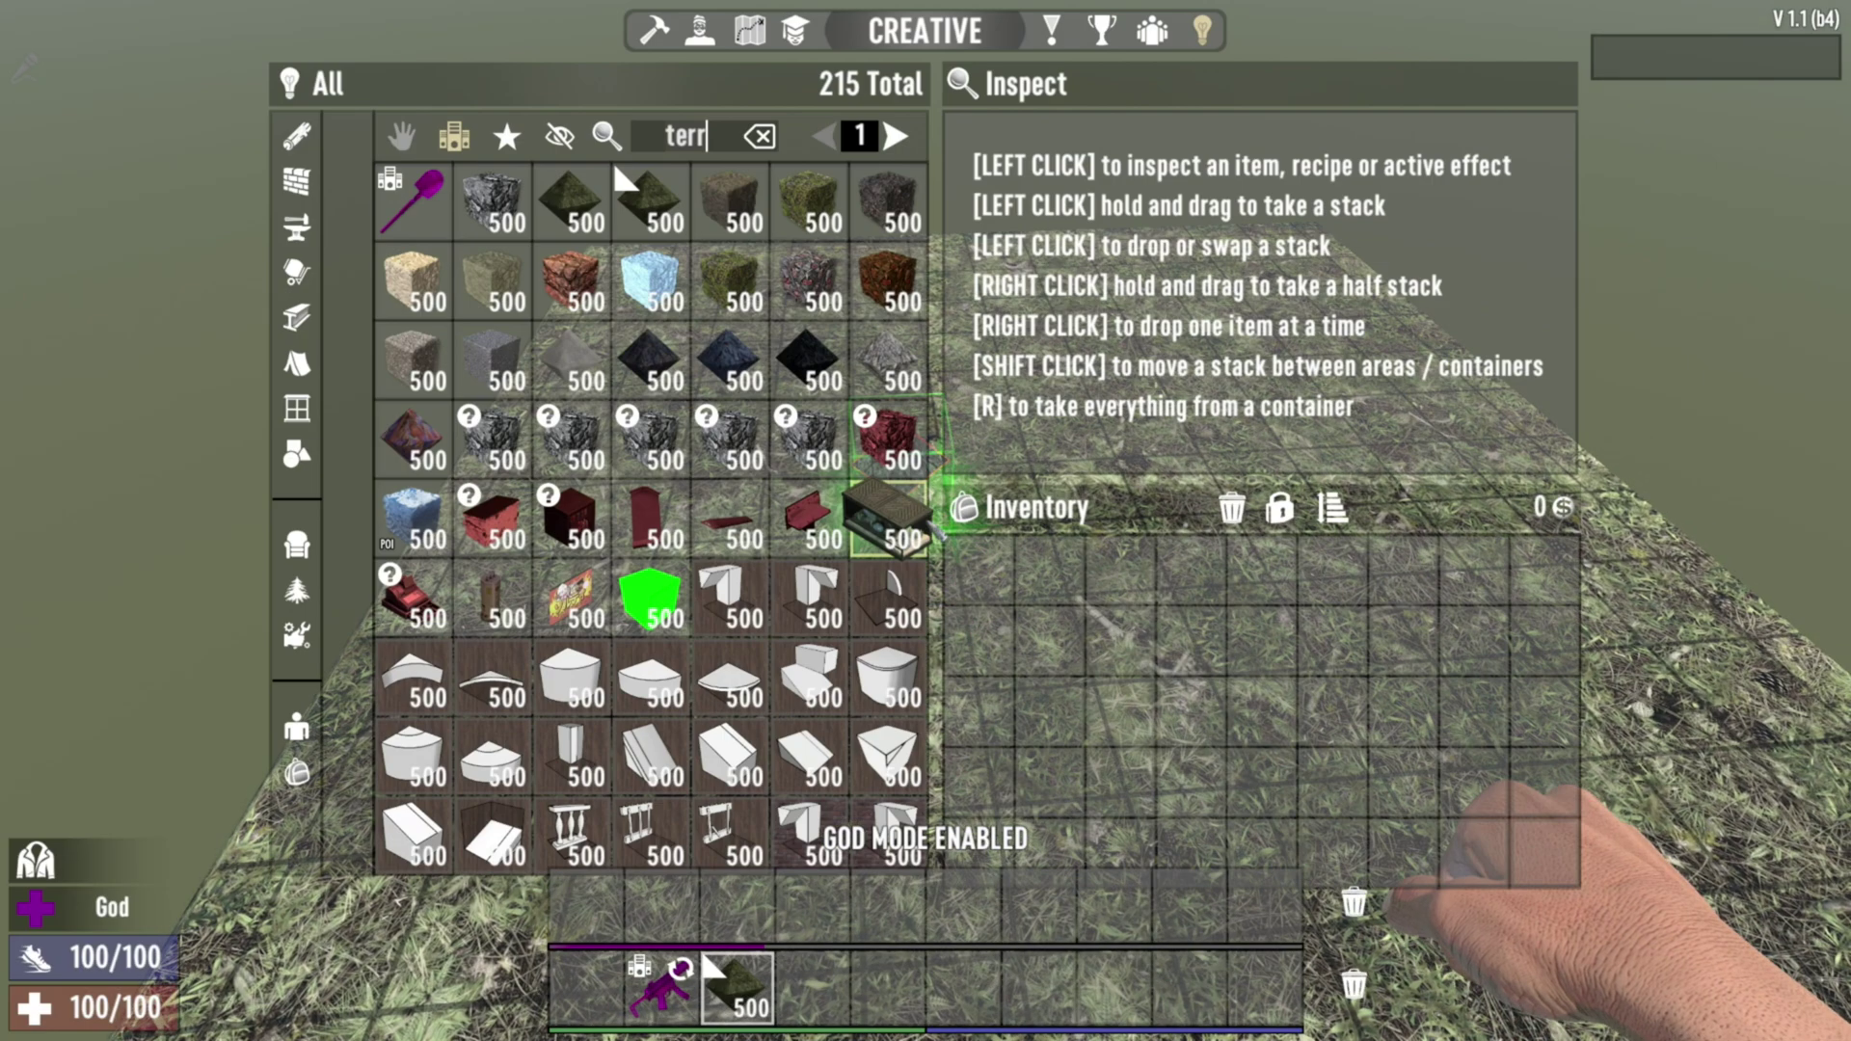
type("var")
left_click_drag(477, 216, 814, 988)
key("Escape")
key("d")
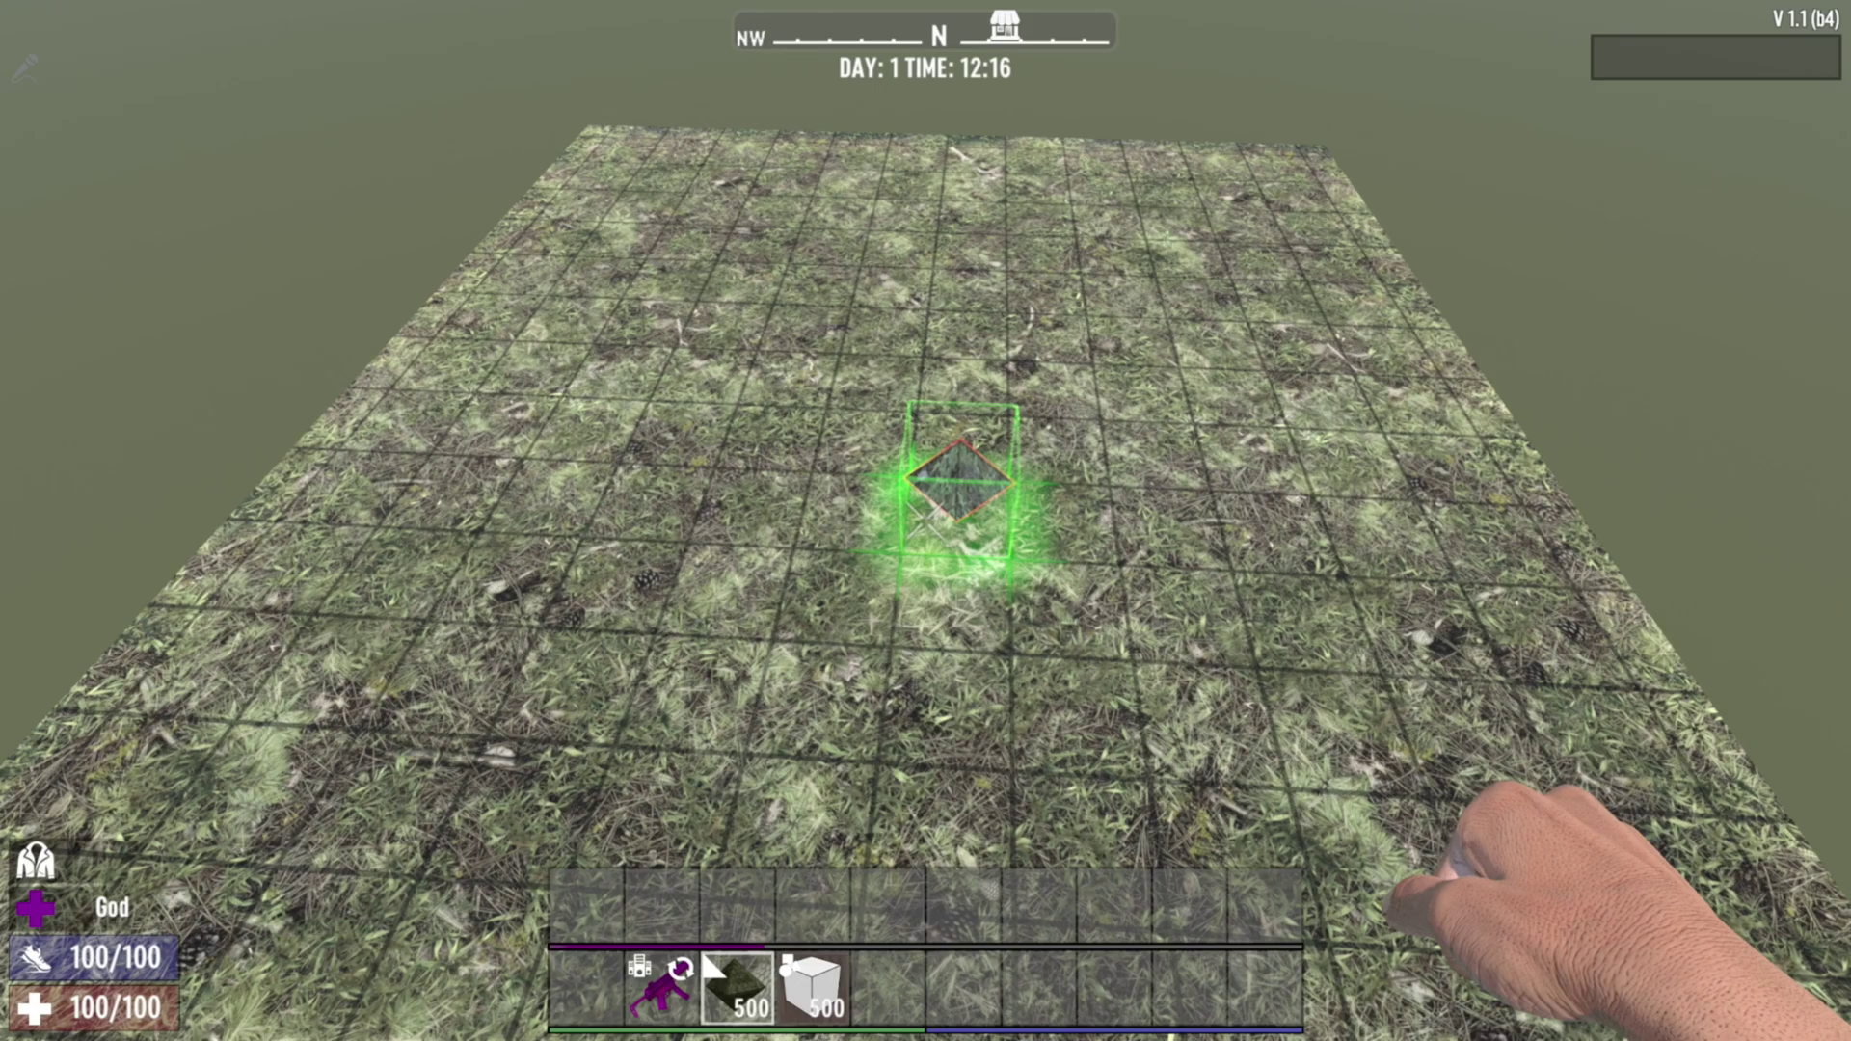
Add a stack of 500 orange trader figure blocks from the creative inventory to the toolbelt, filtering items by "trader".
key("u")
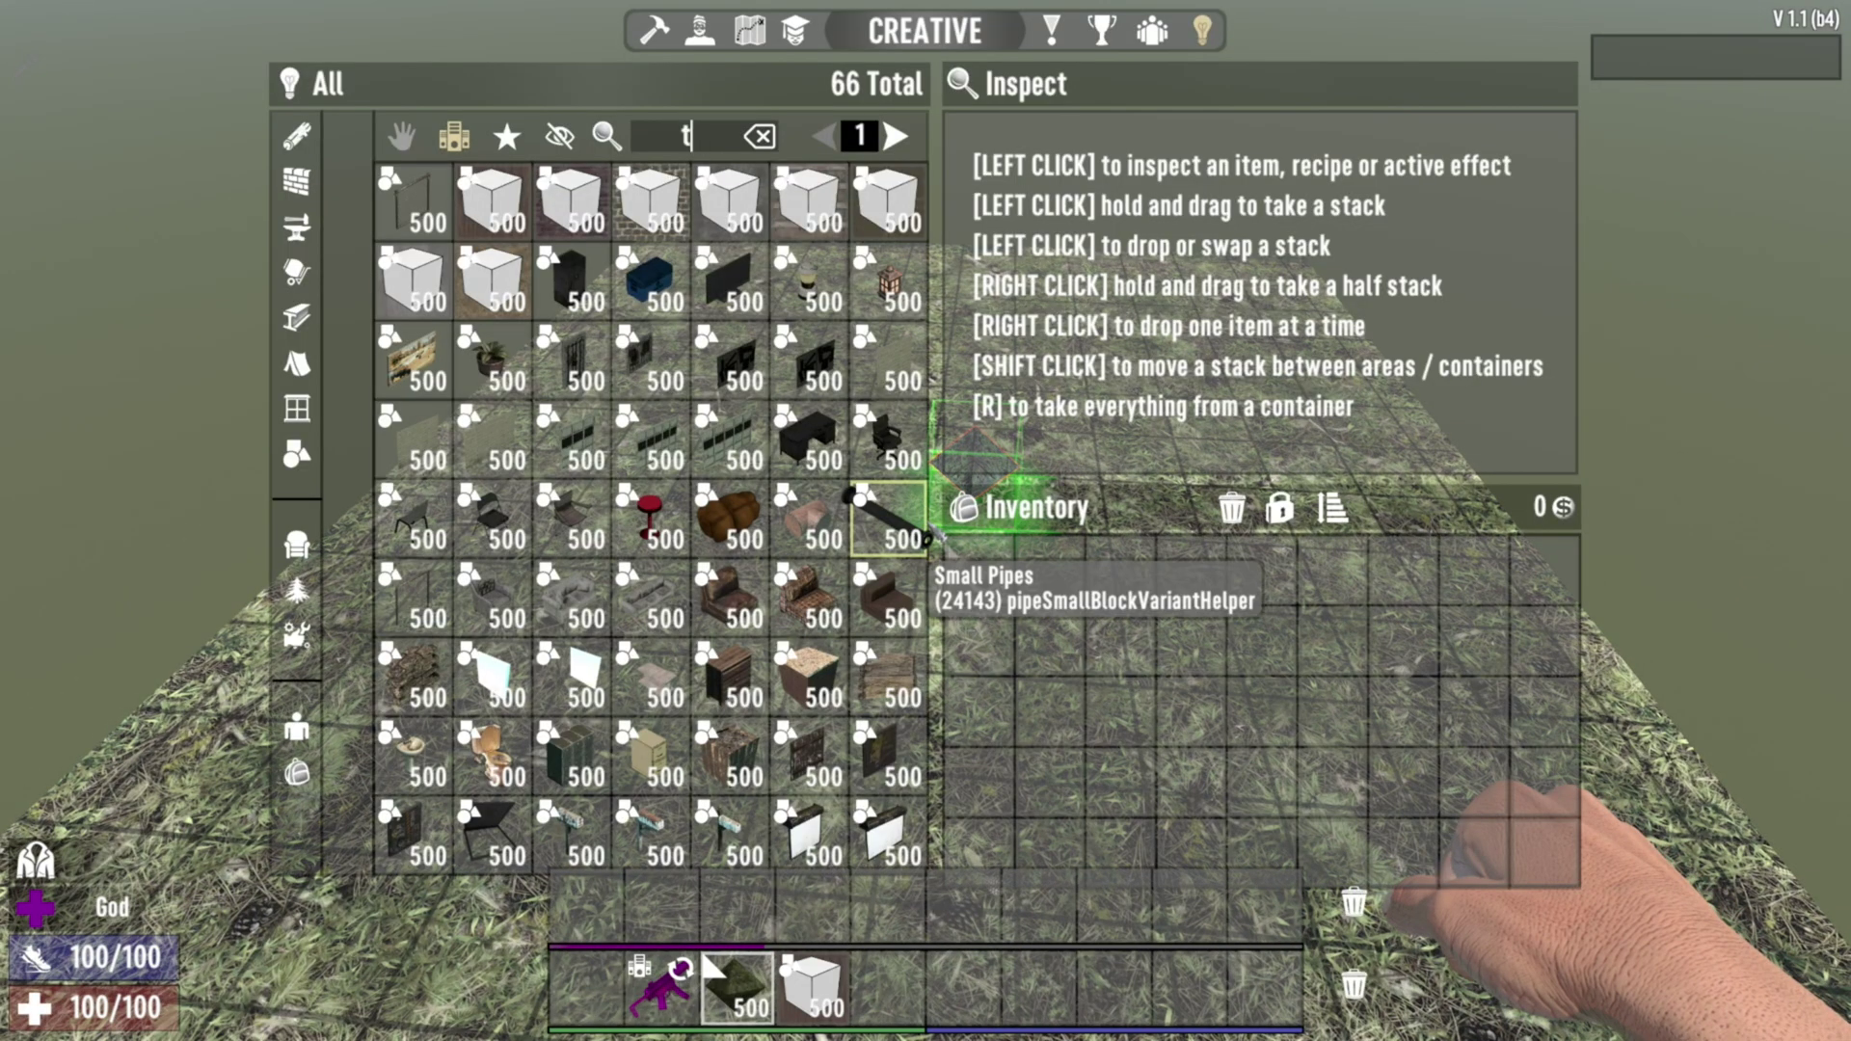
type("rader")
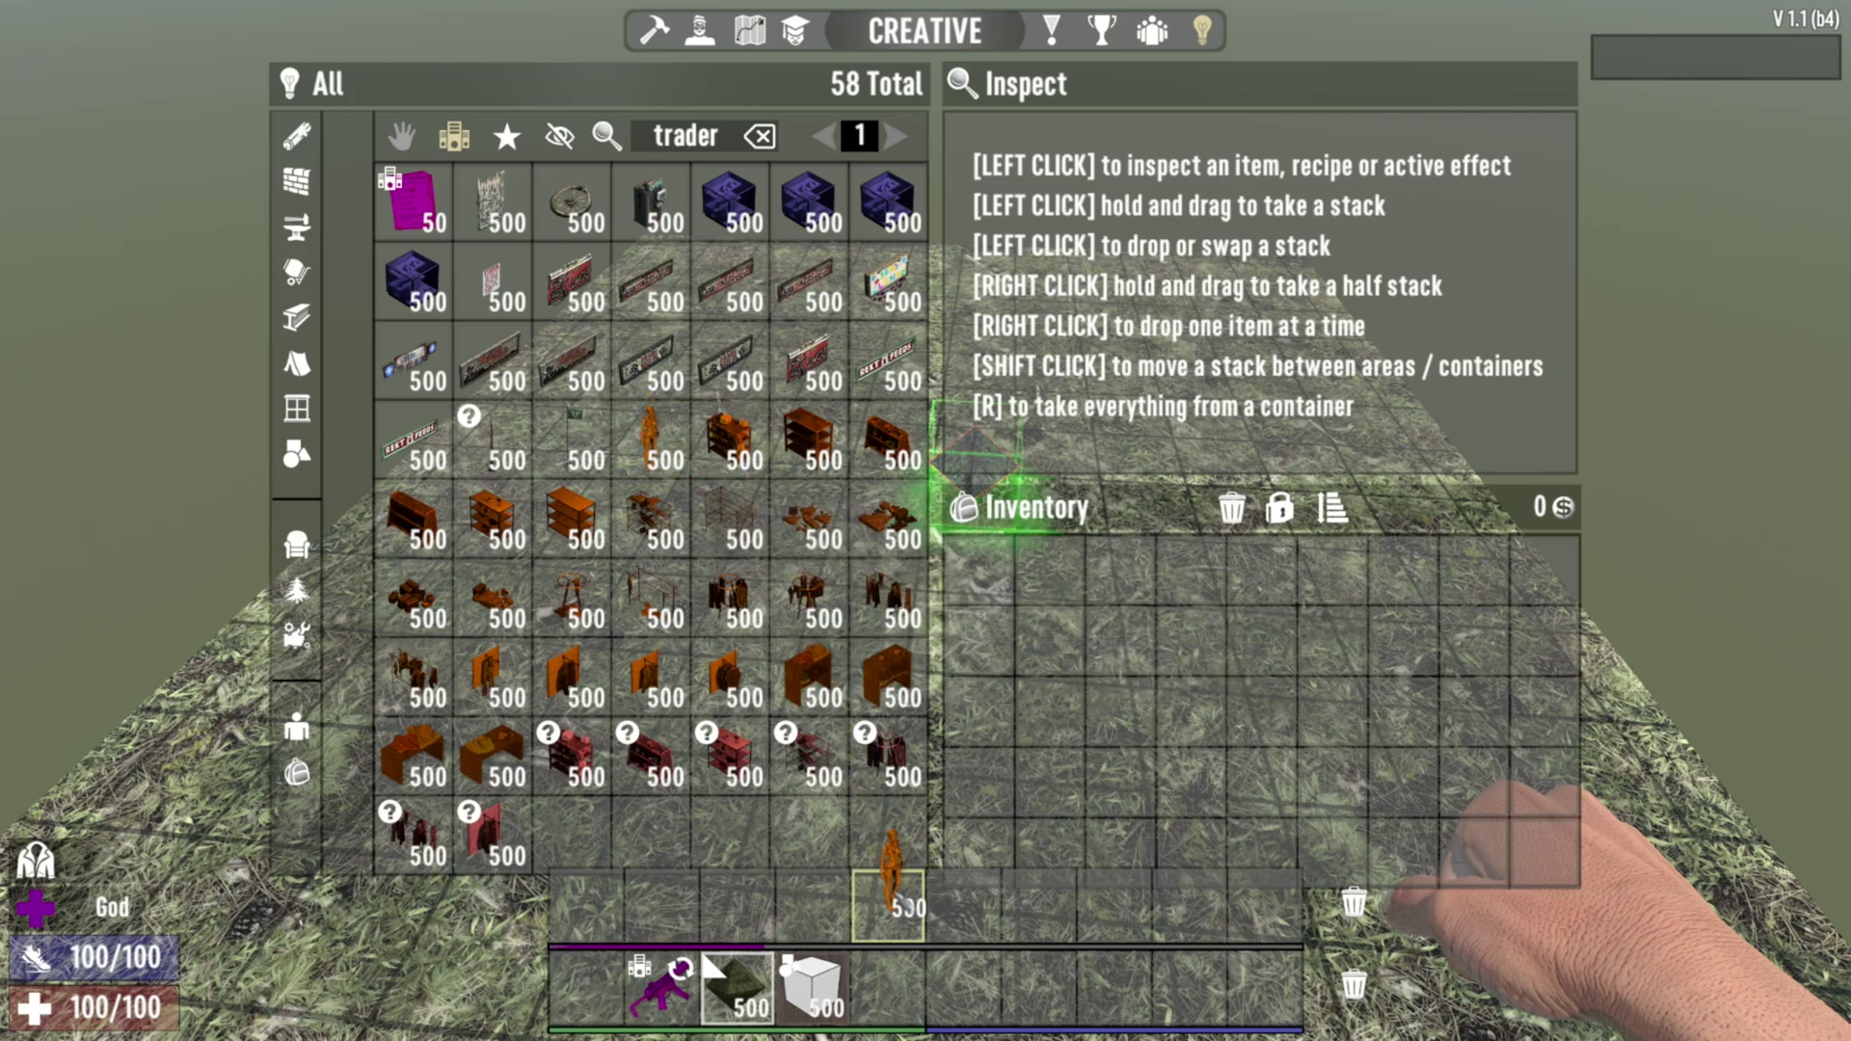
key("Escape")
Place the orange trader figure block near the middle of the terrain platform, rotated so it faces the platform's front edge.
key("5")
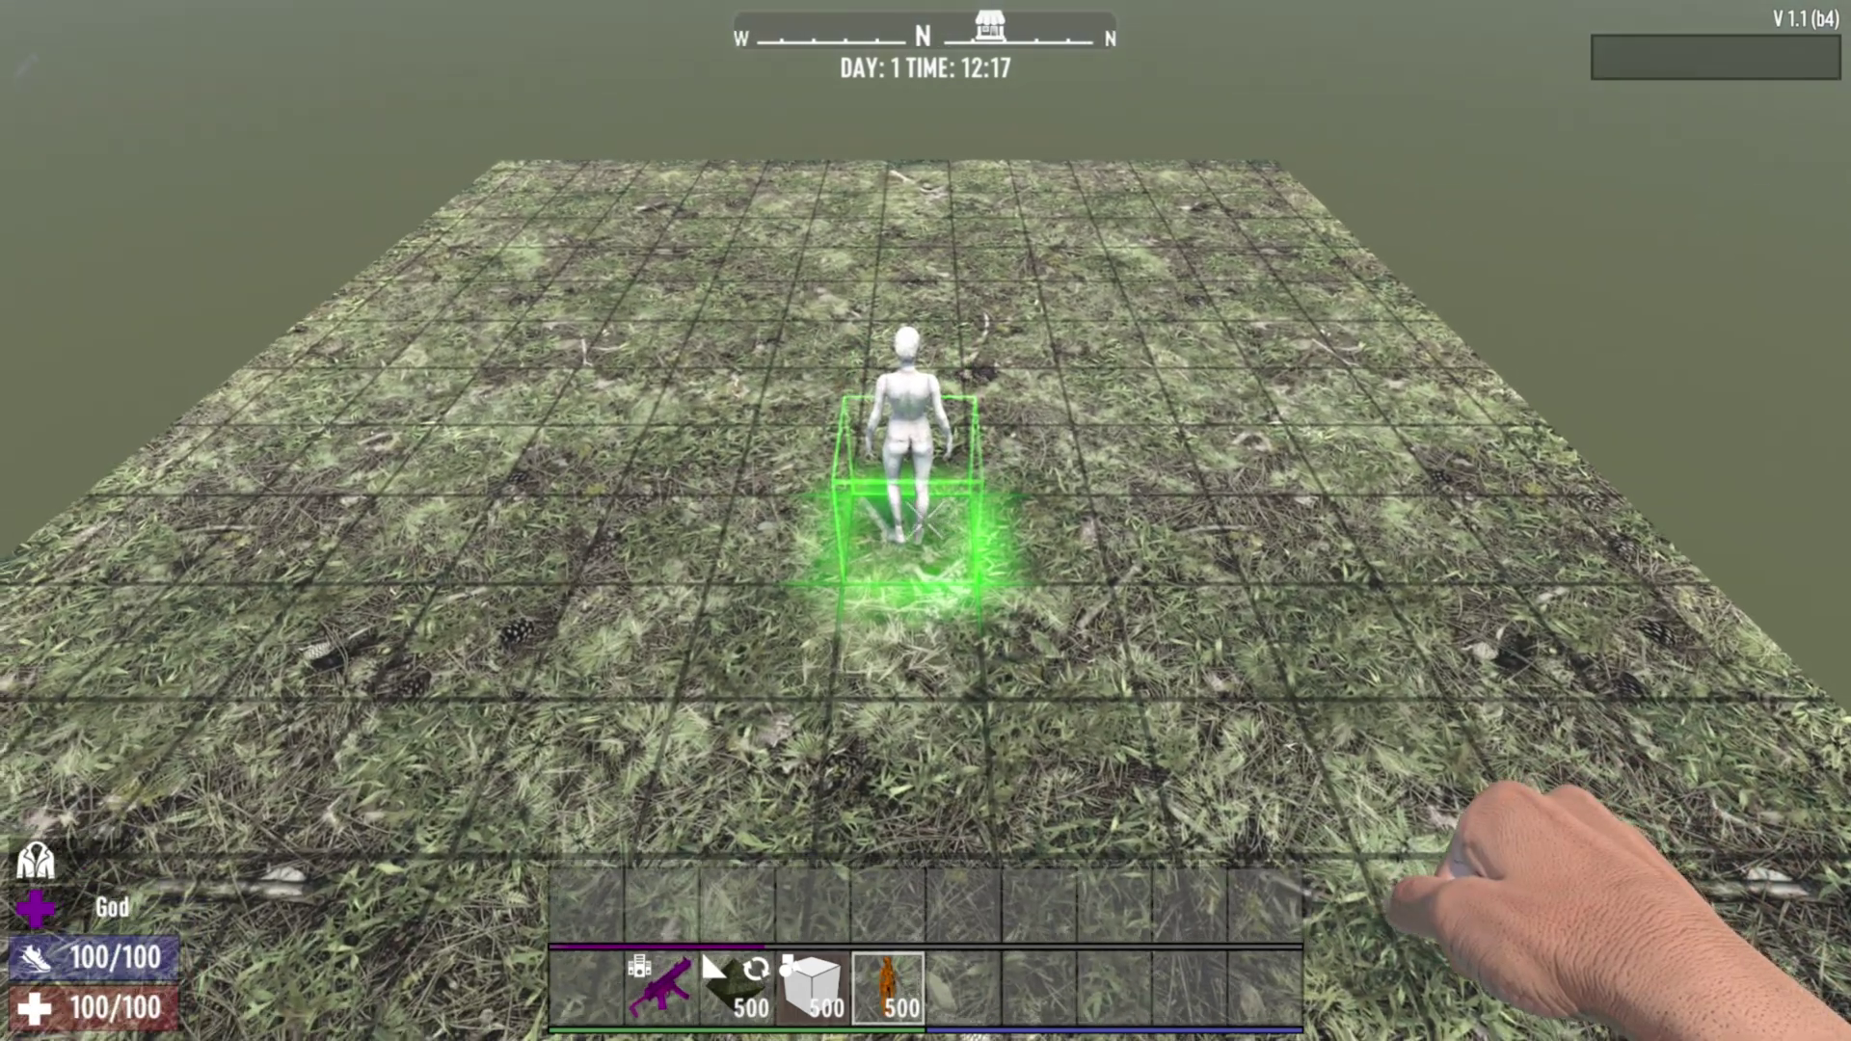
left_click(926, 521)
left_click(926, 521)
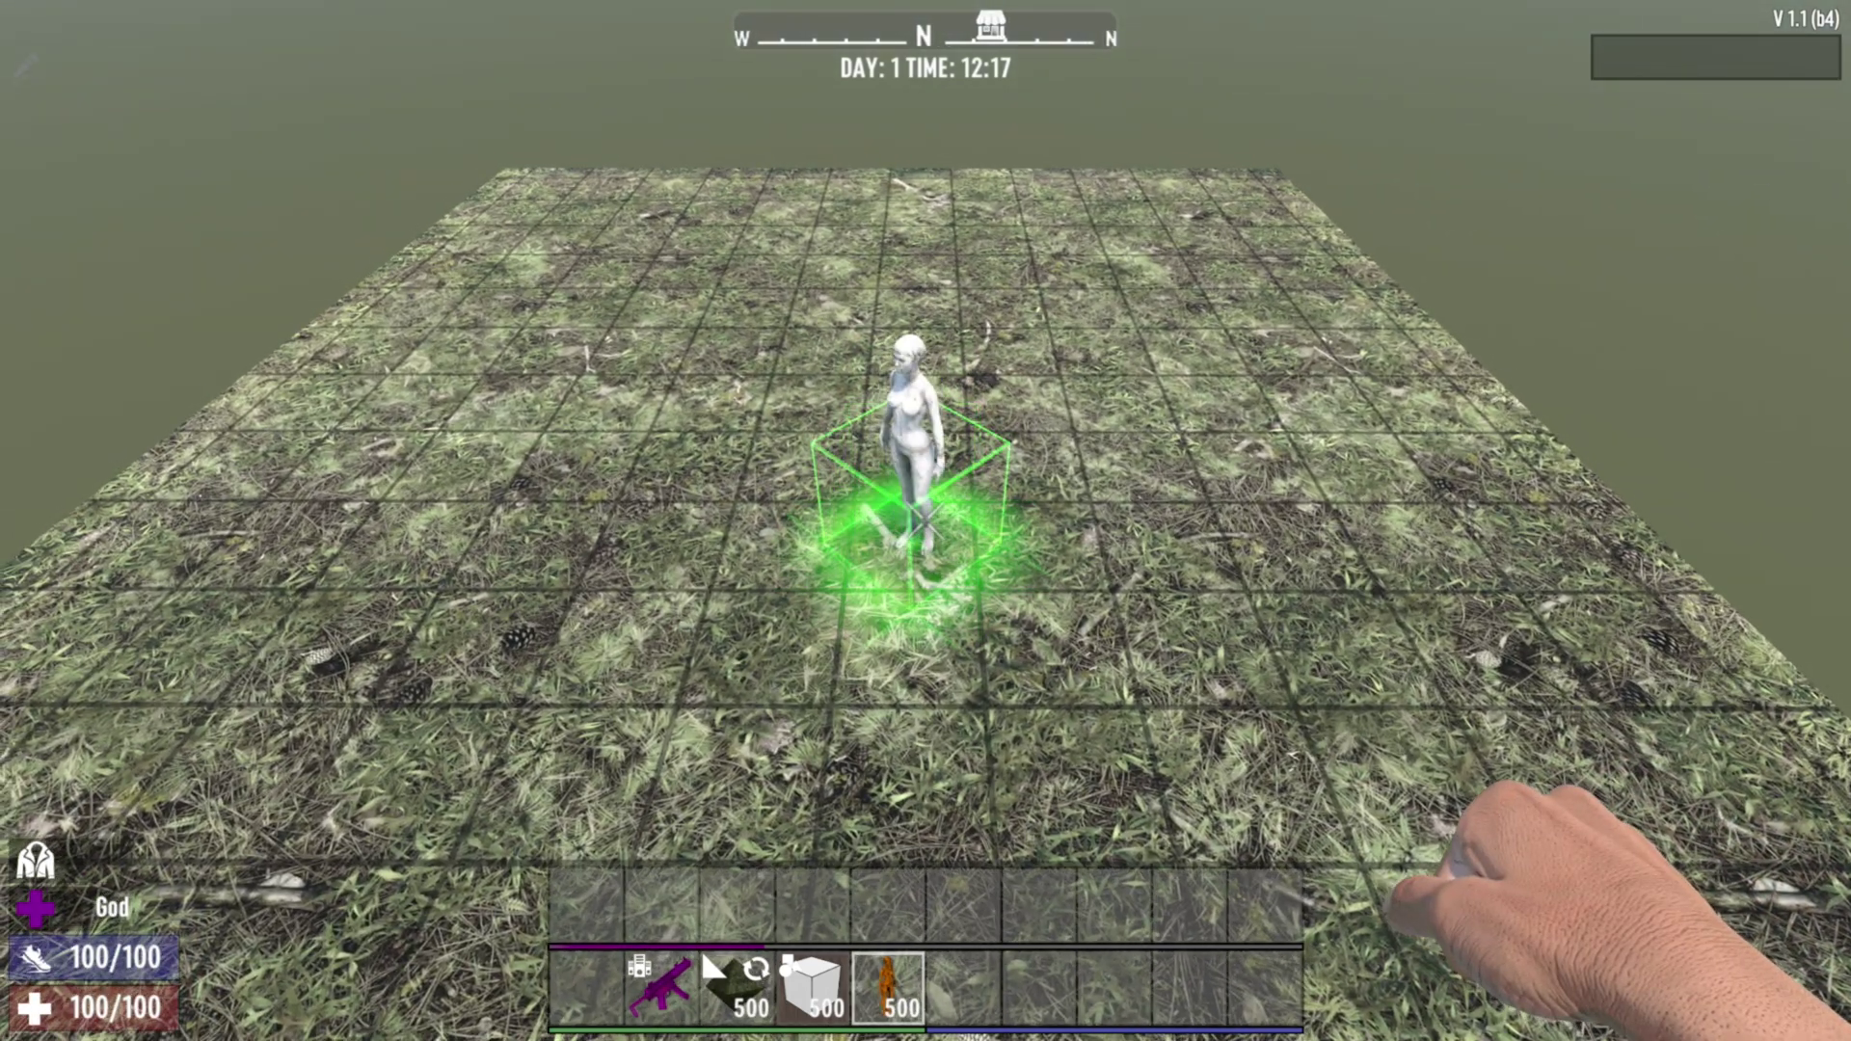
left_click(926, 521)
key("r")
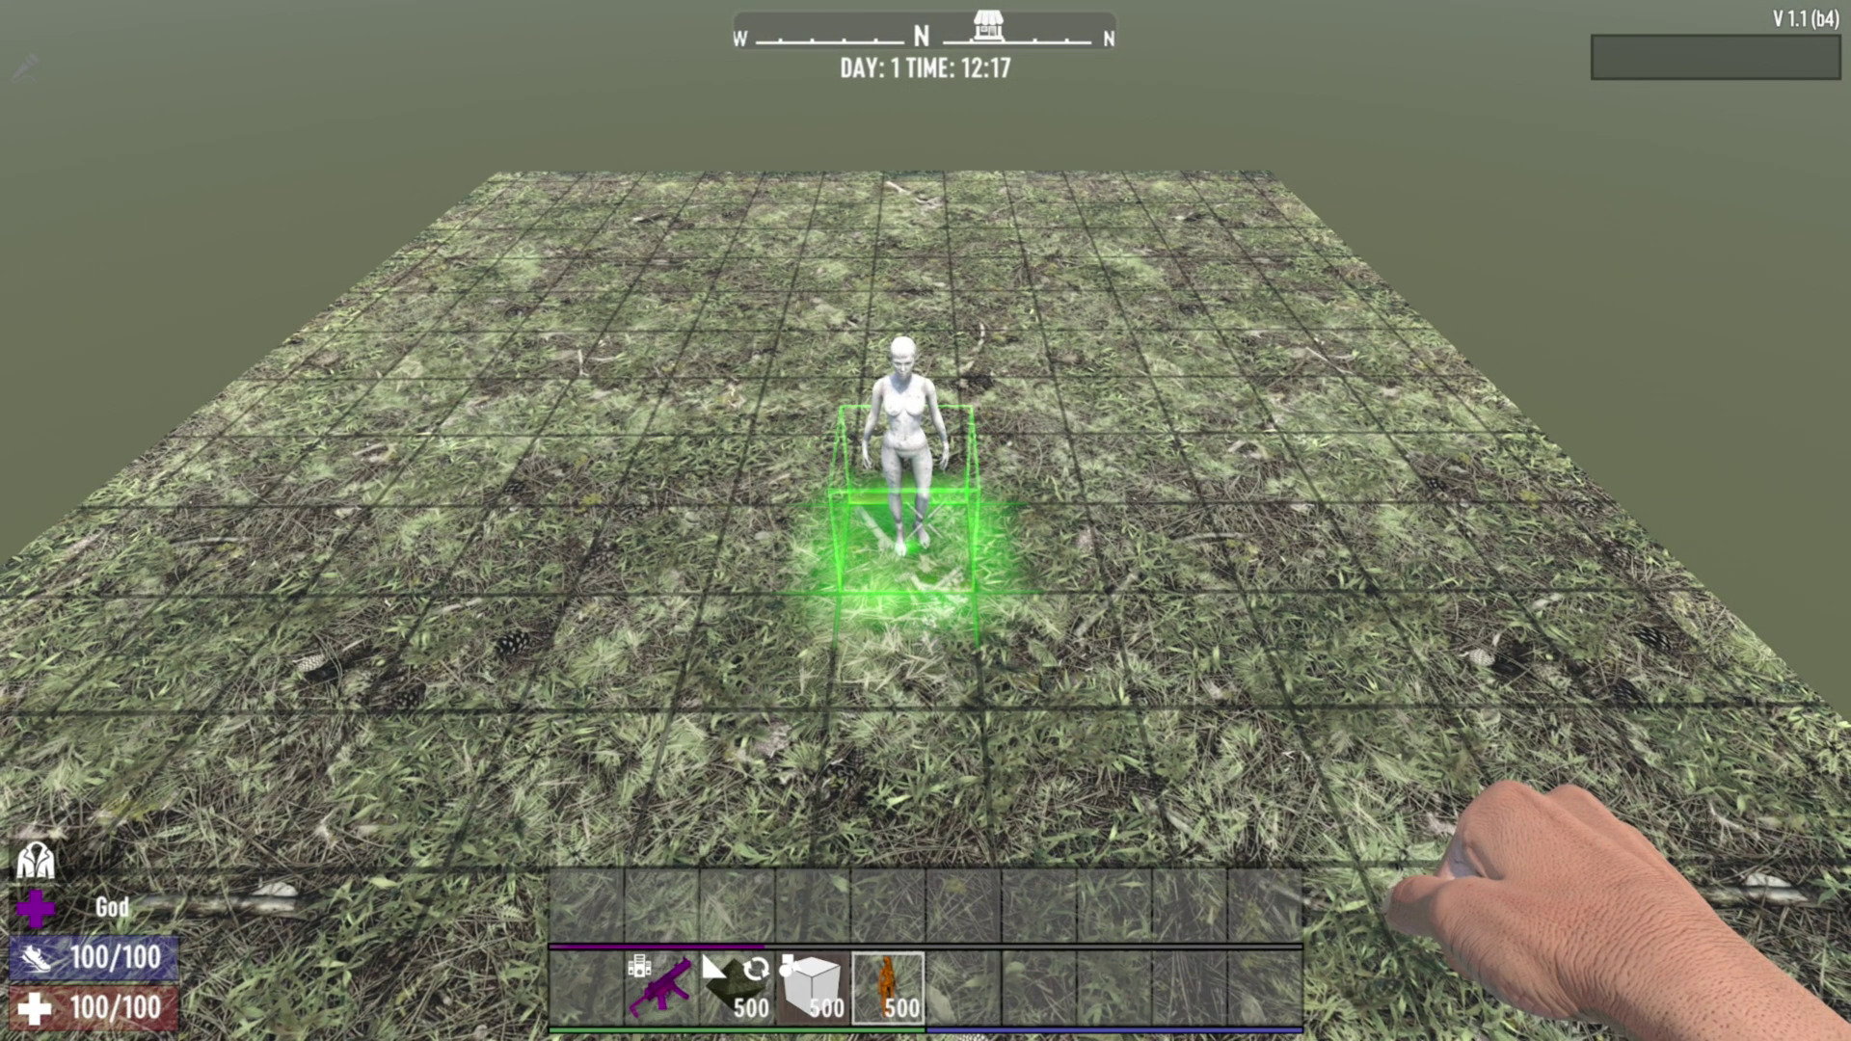
left_click(926, 521)
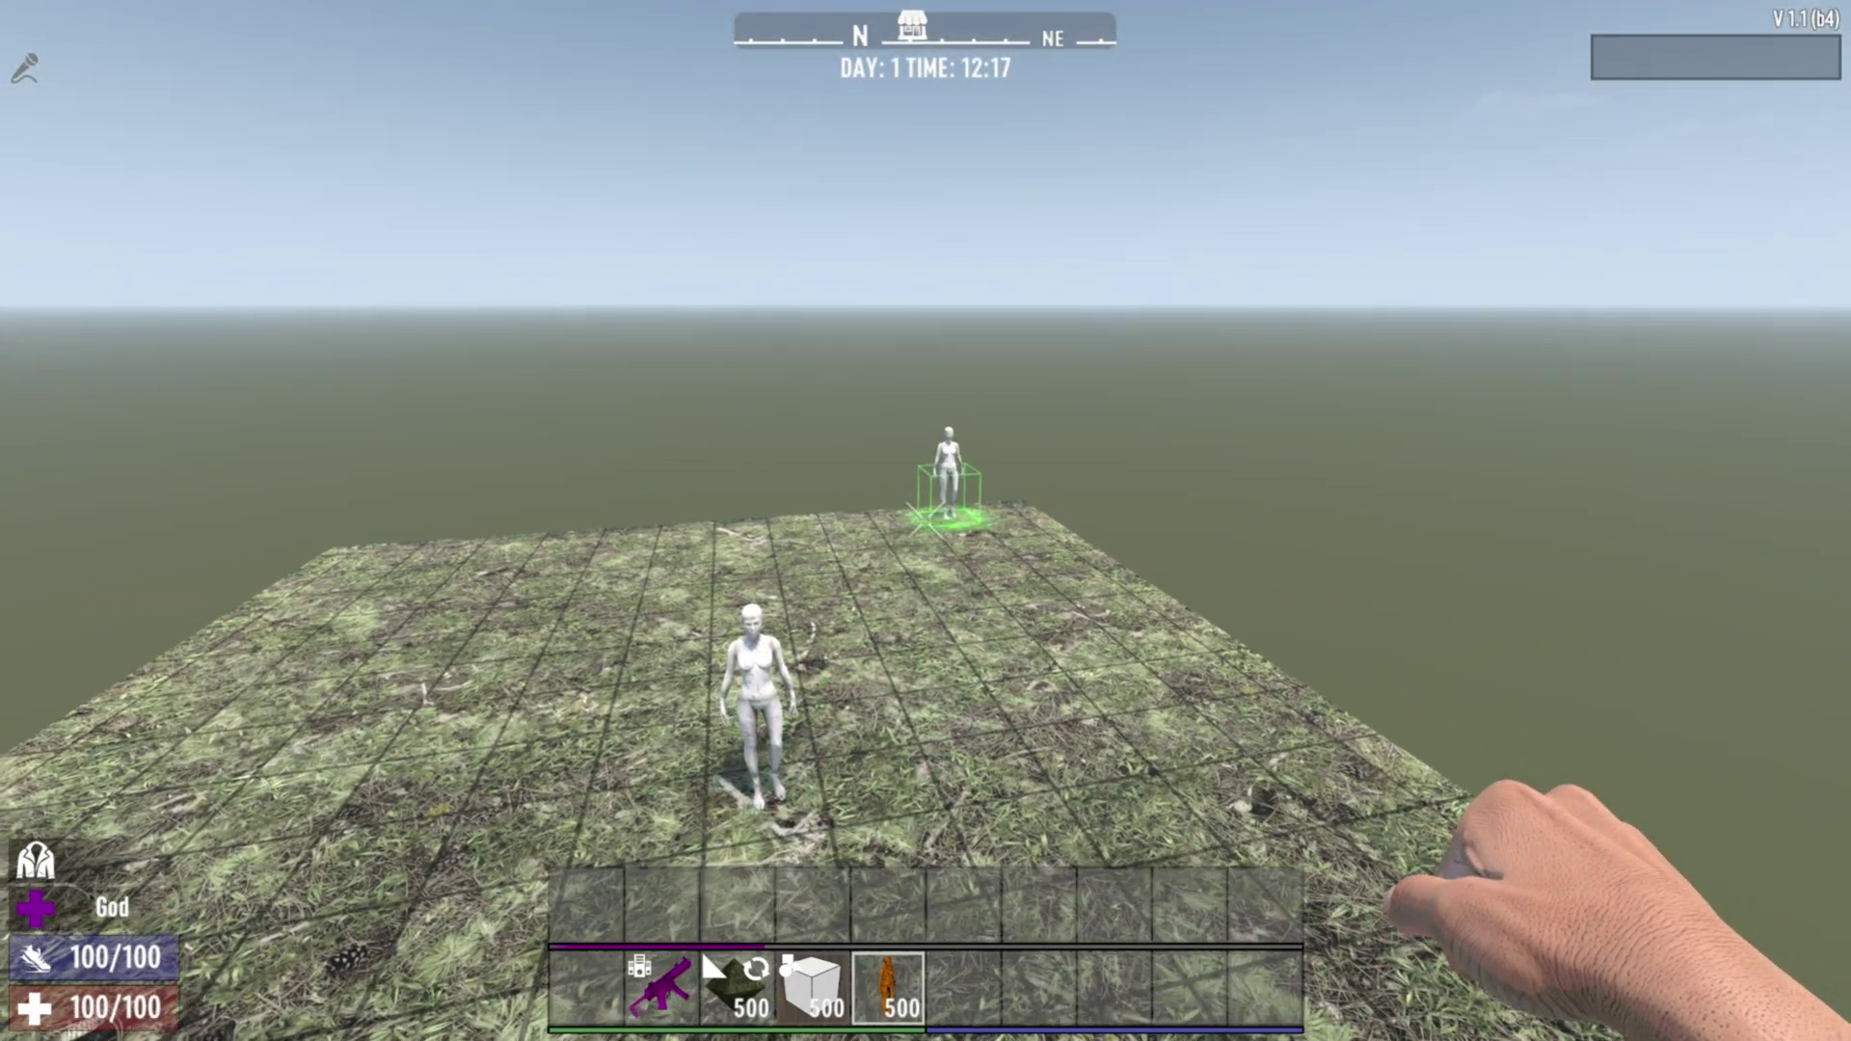
Examine the placed trader figure from the front, the side and behind, at close range.
key("1")
key("w")
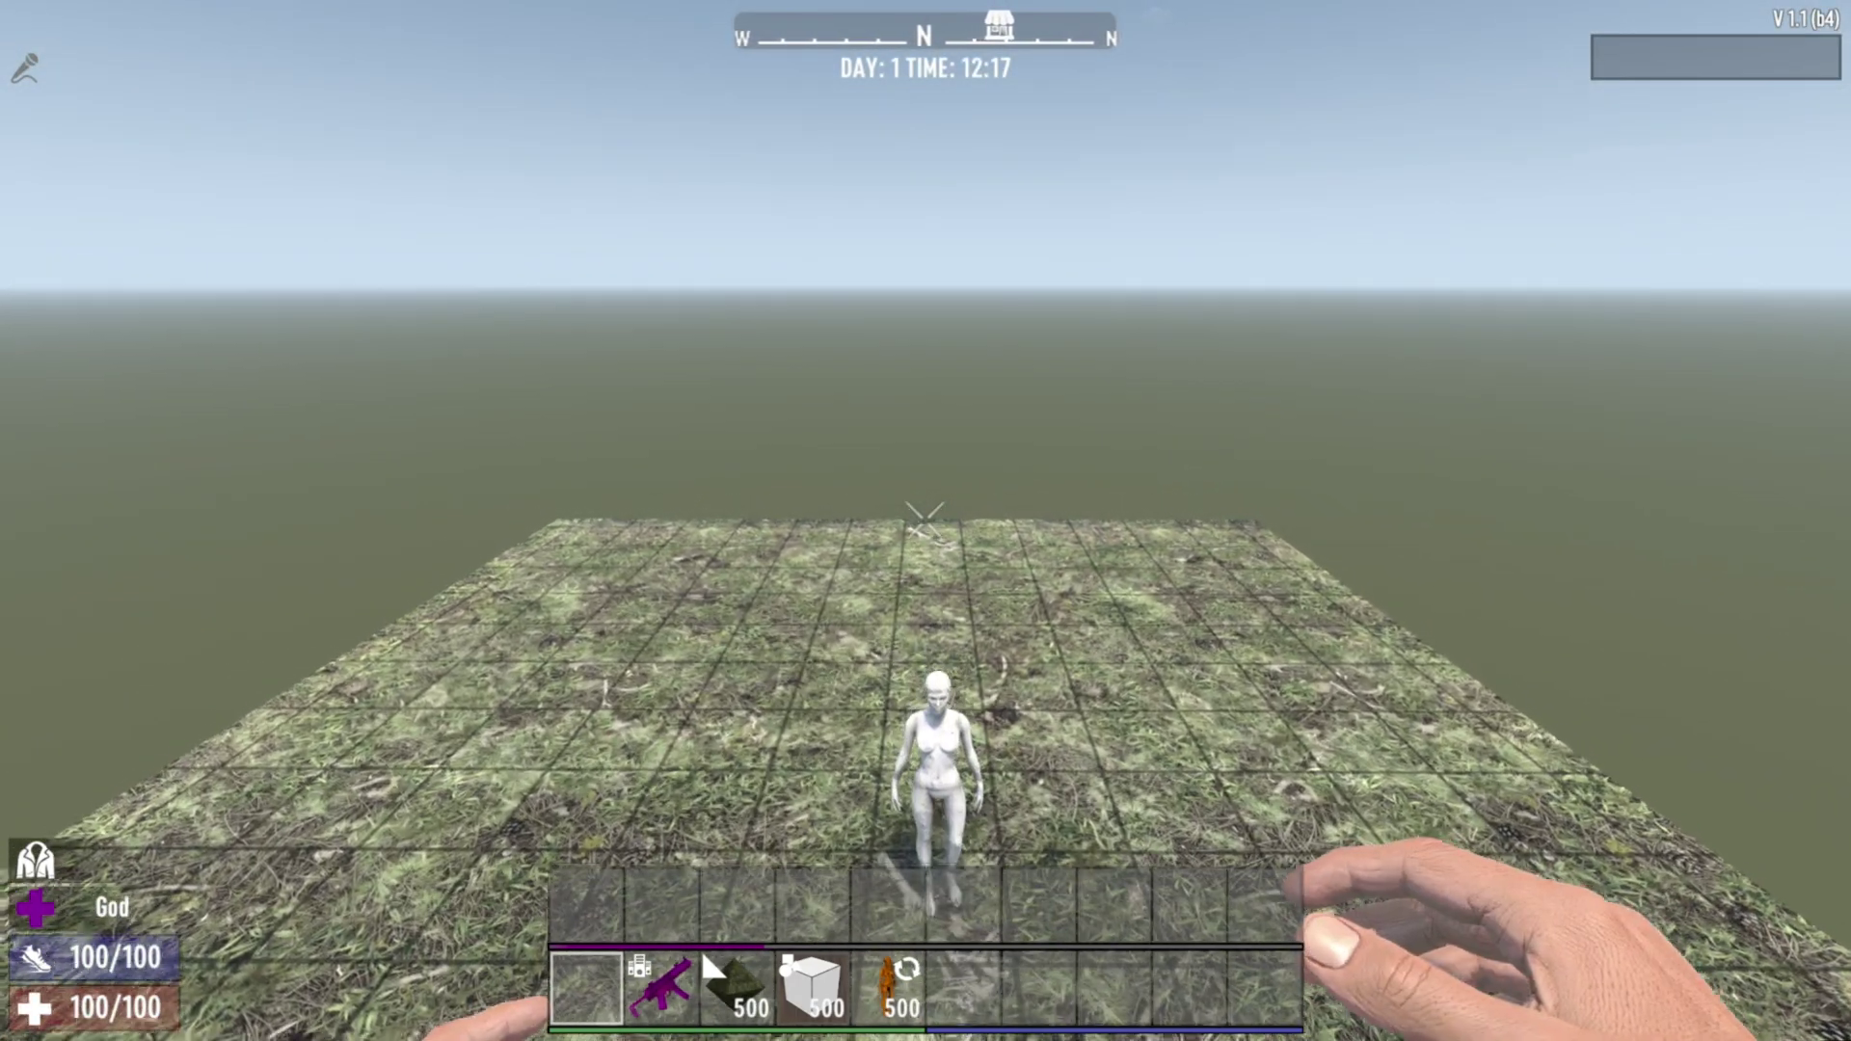
key("w")
key("d")
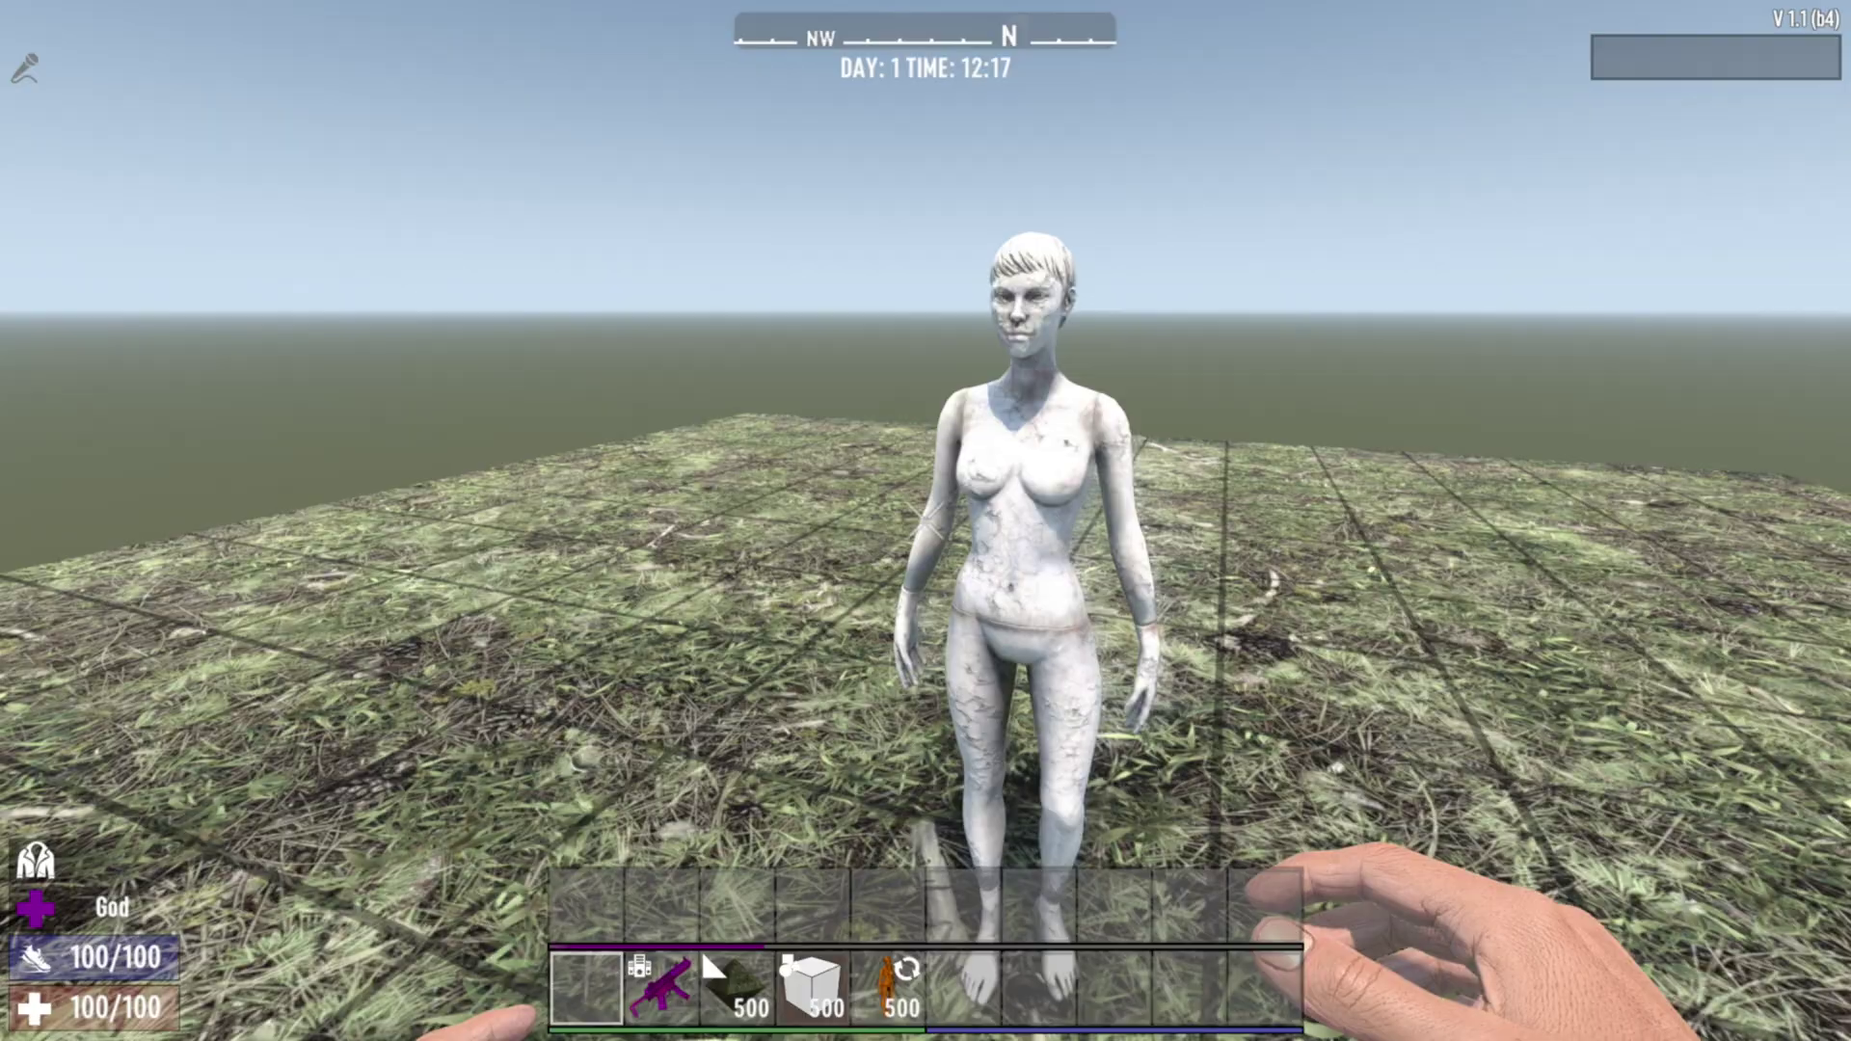
key("d")
key("a")
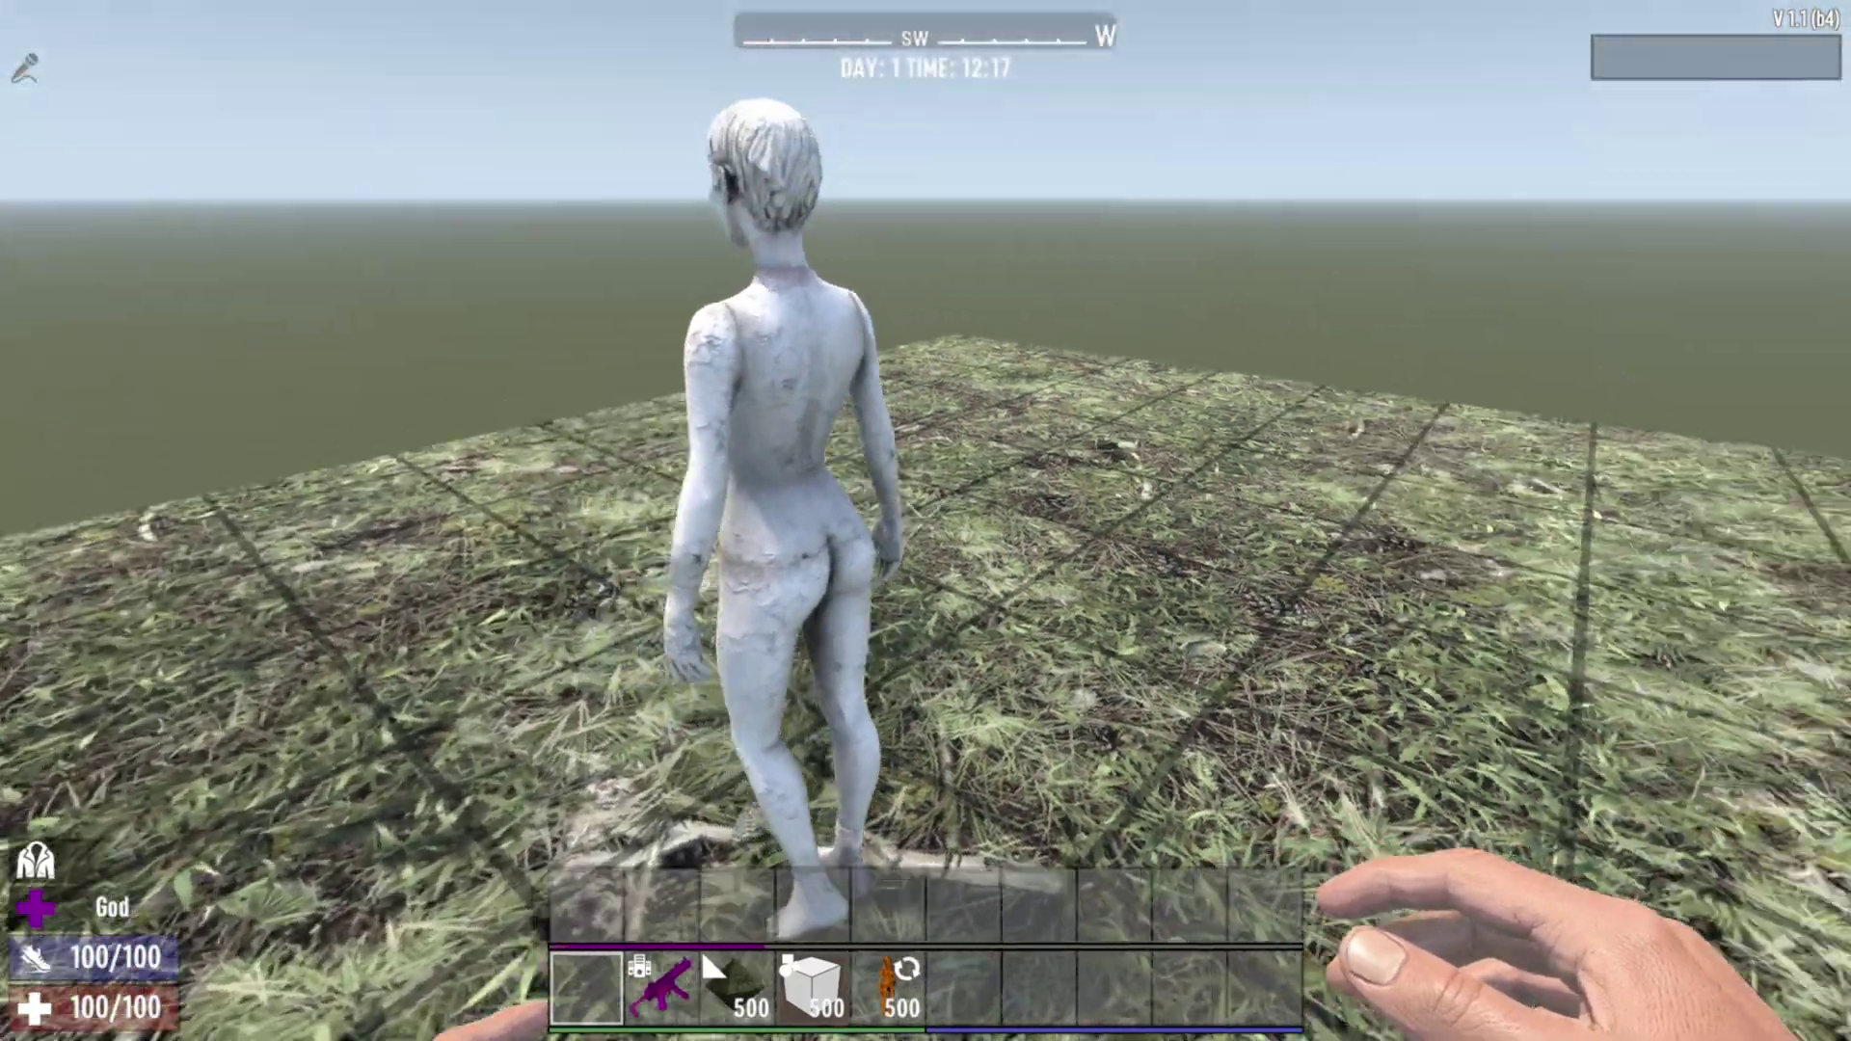
key("a")
key("s")
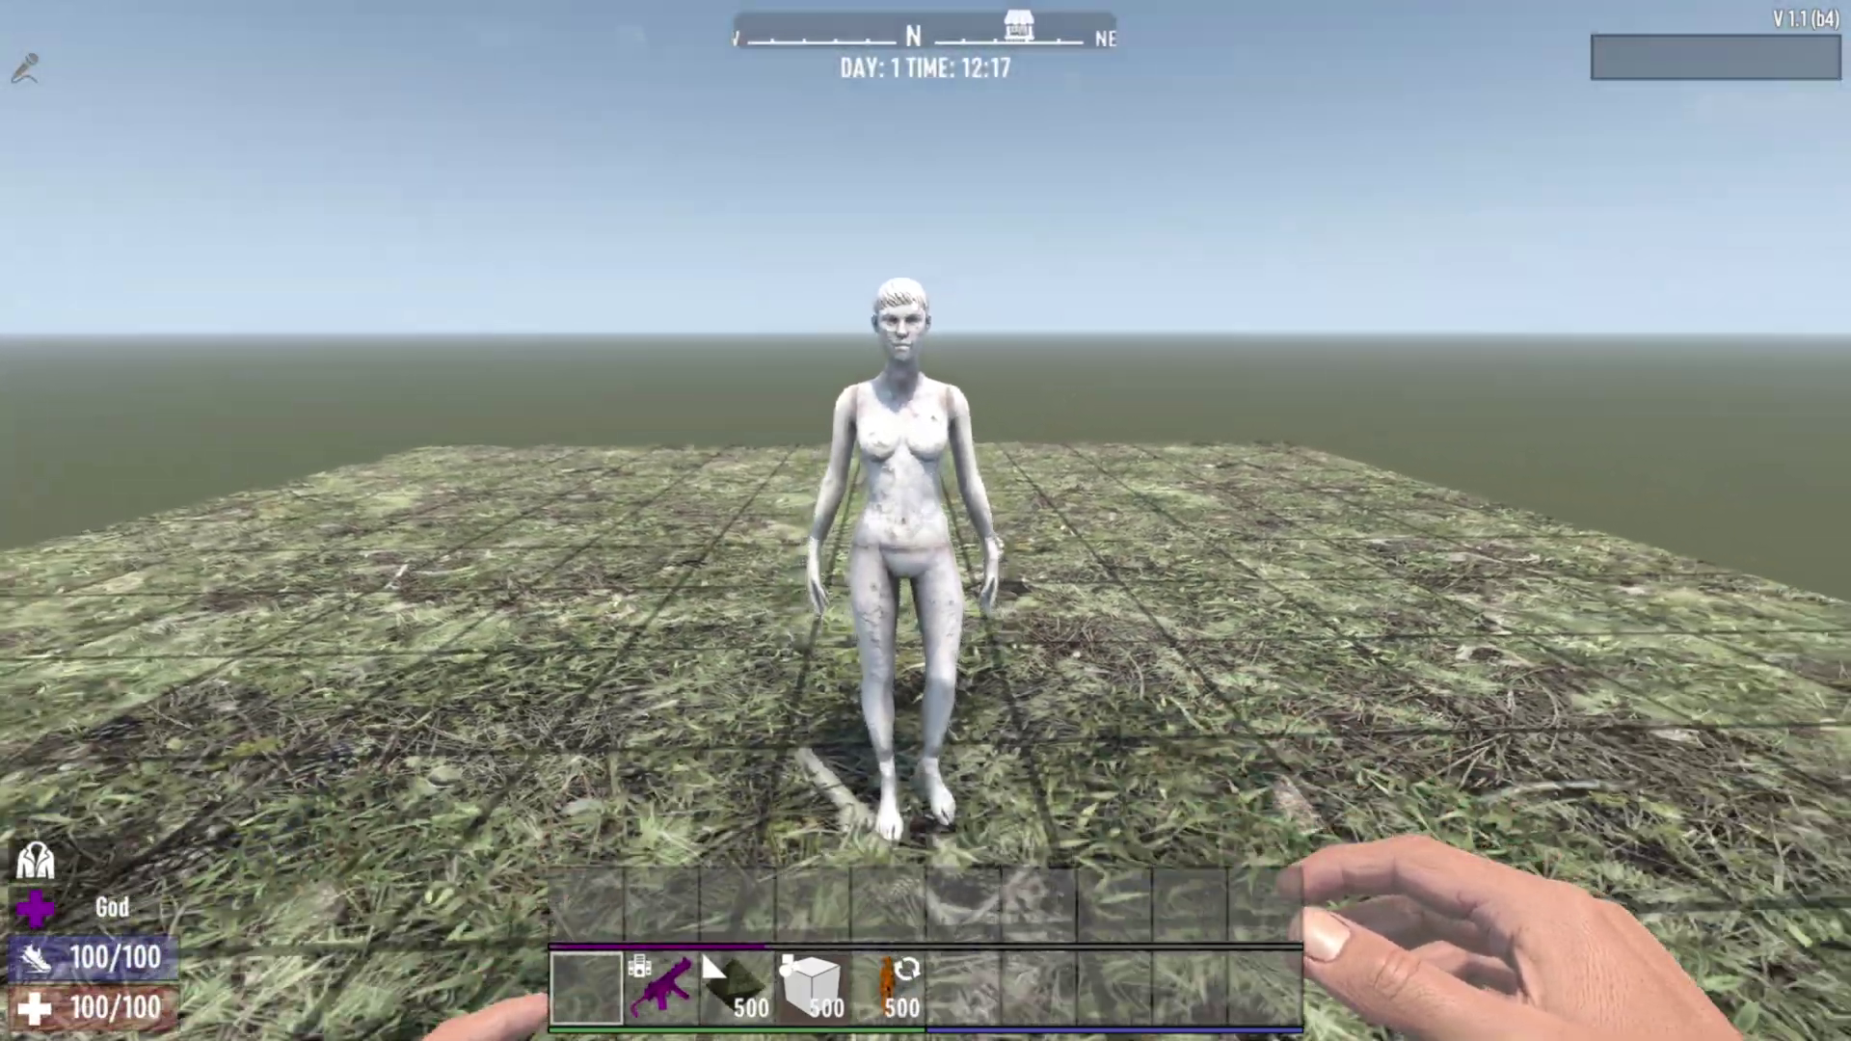
key("w")
key("s")
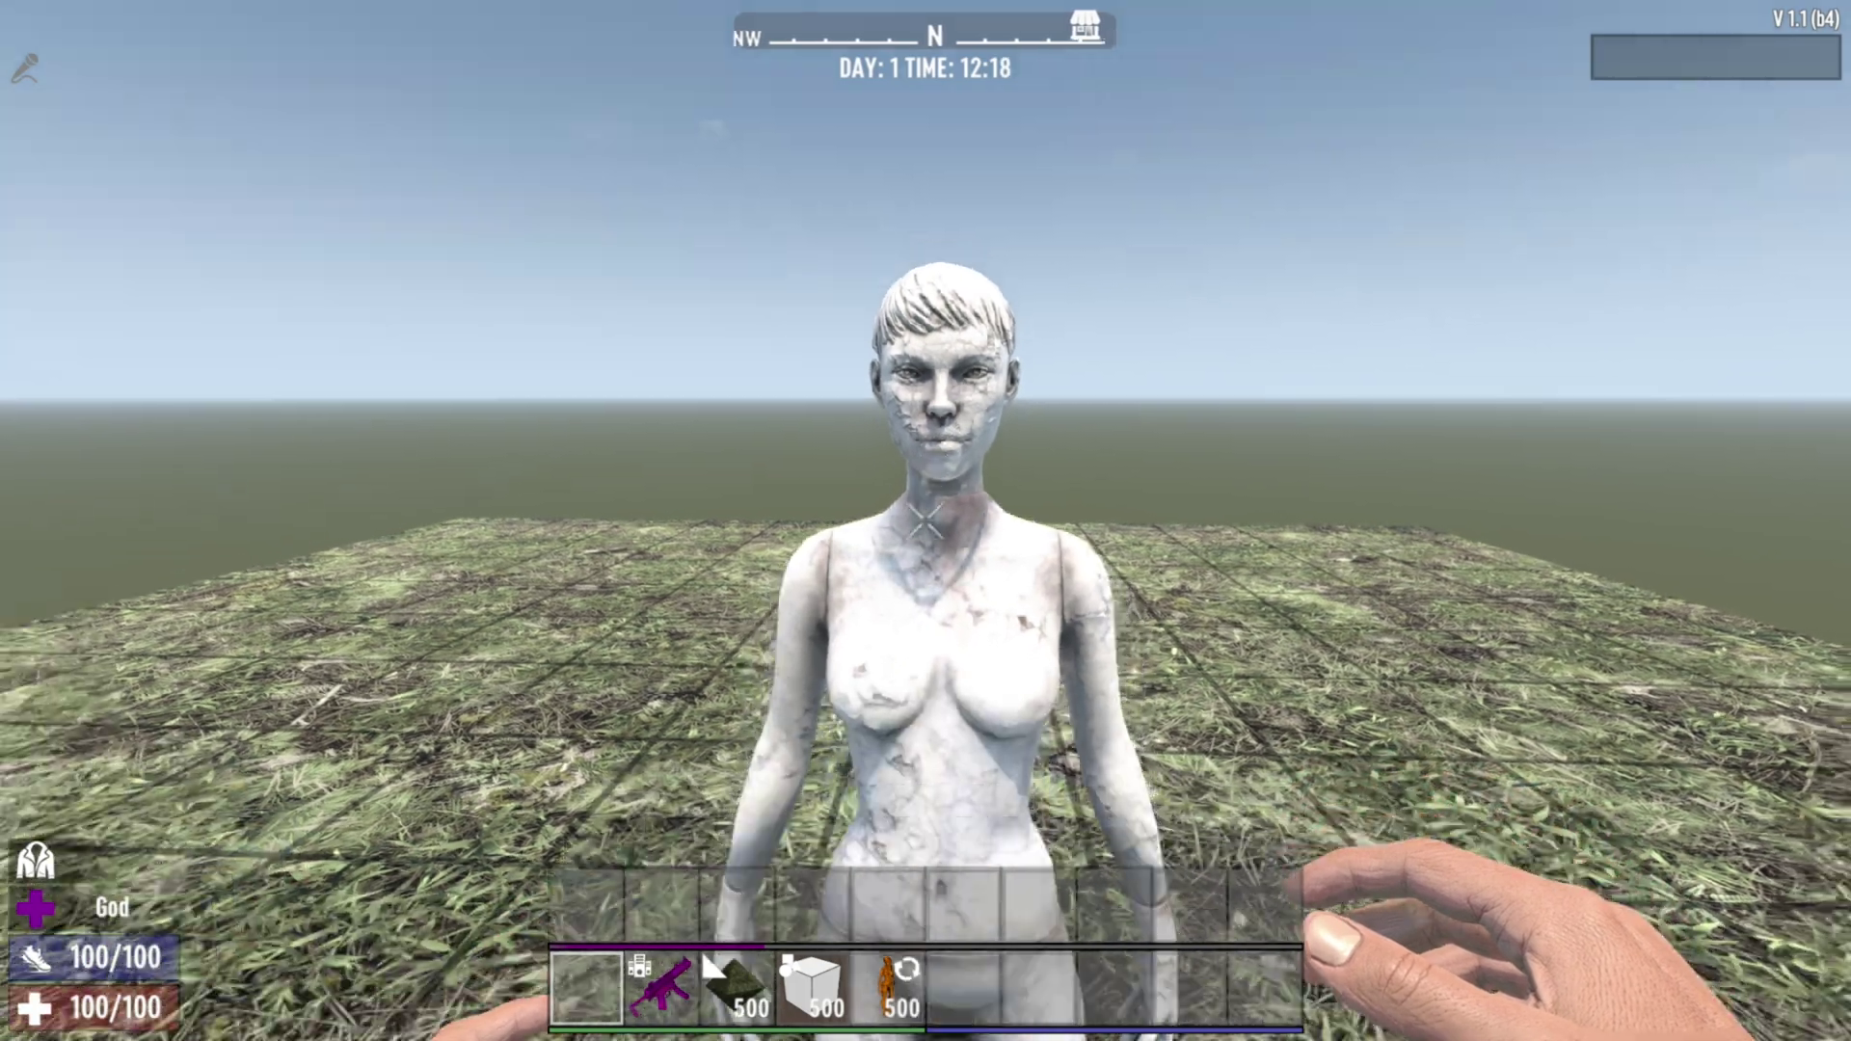
key("w")
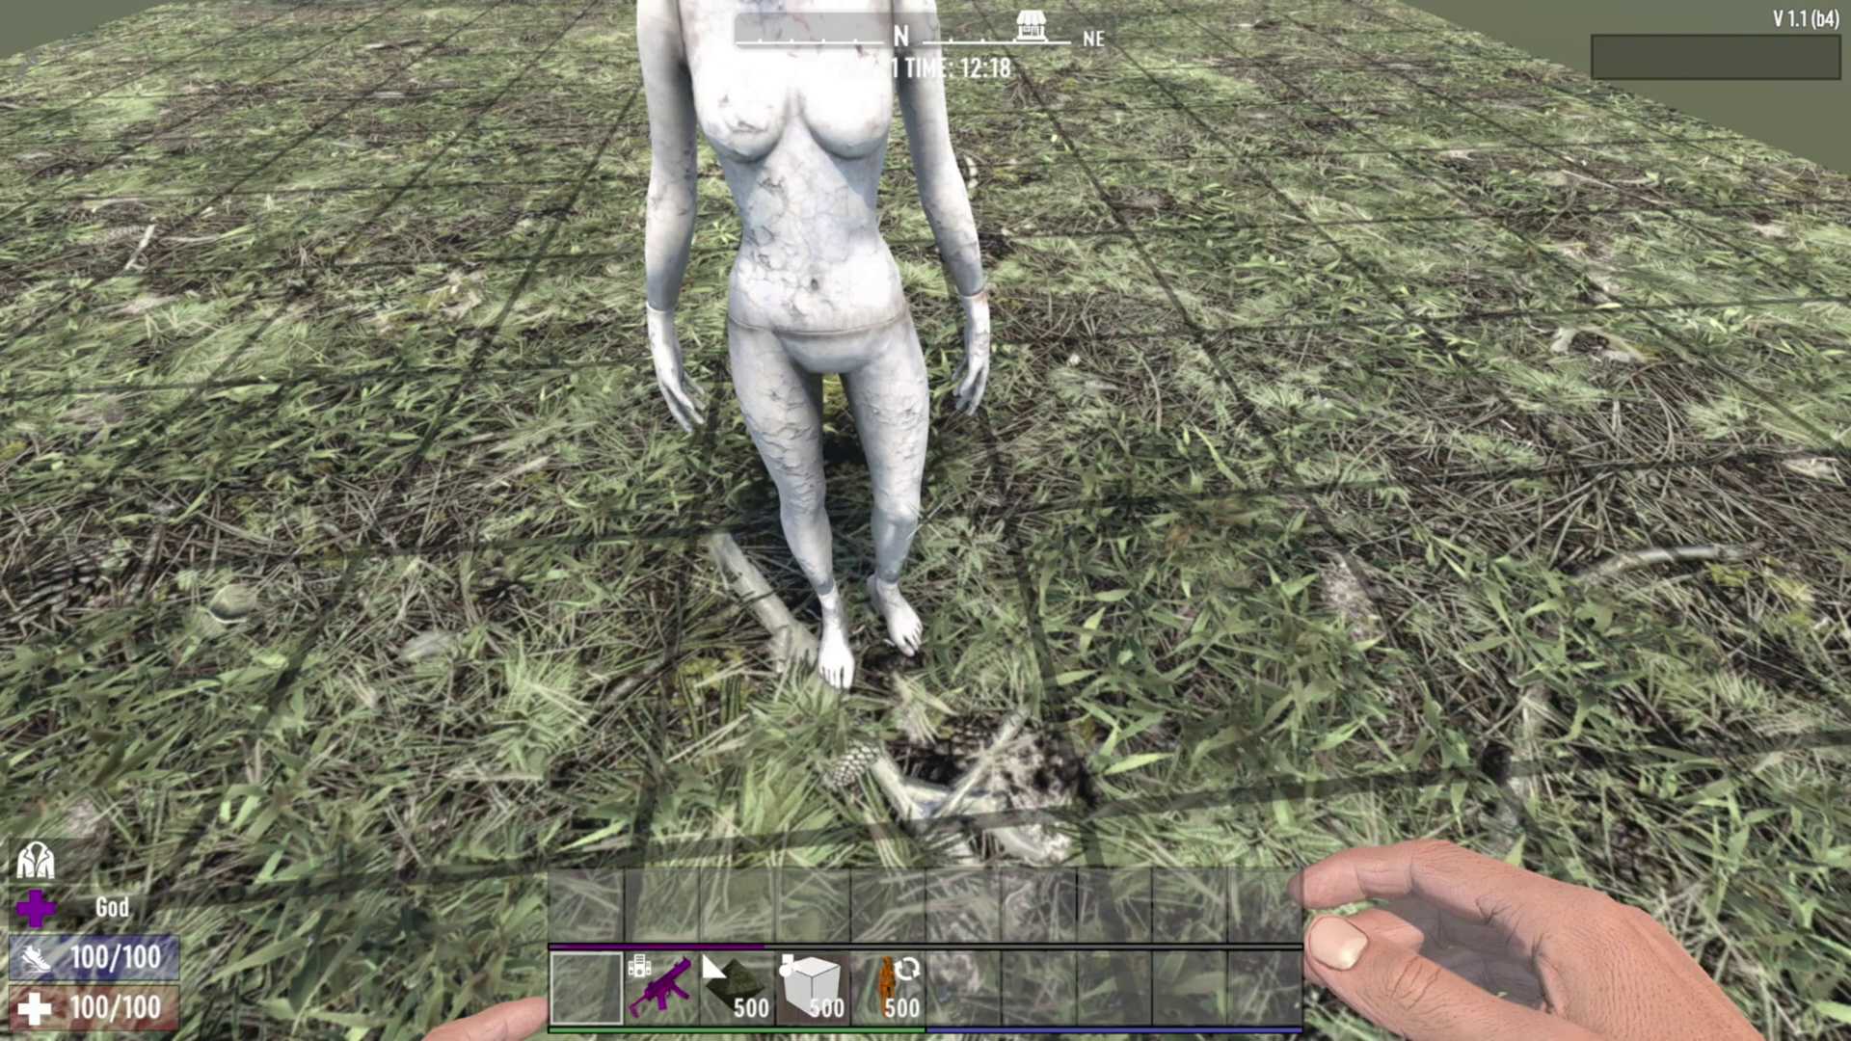
key("w")
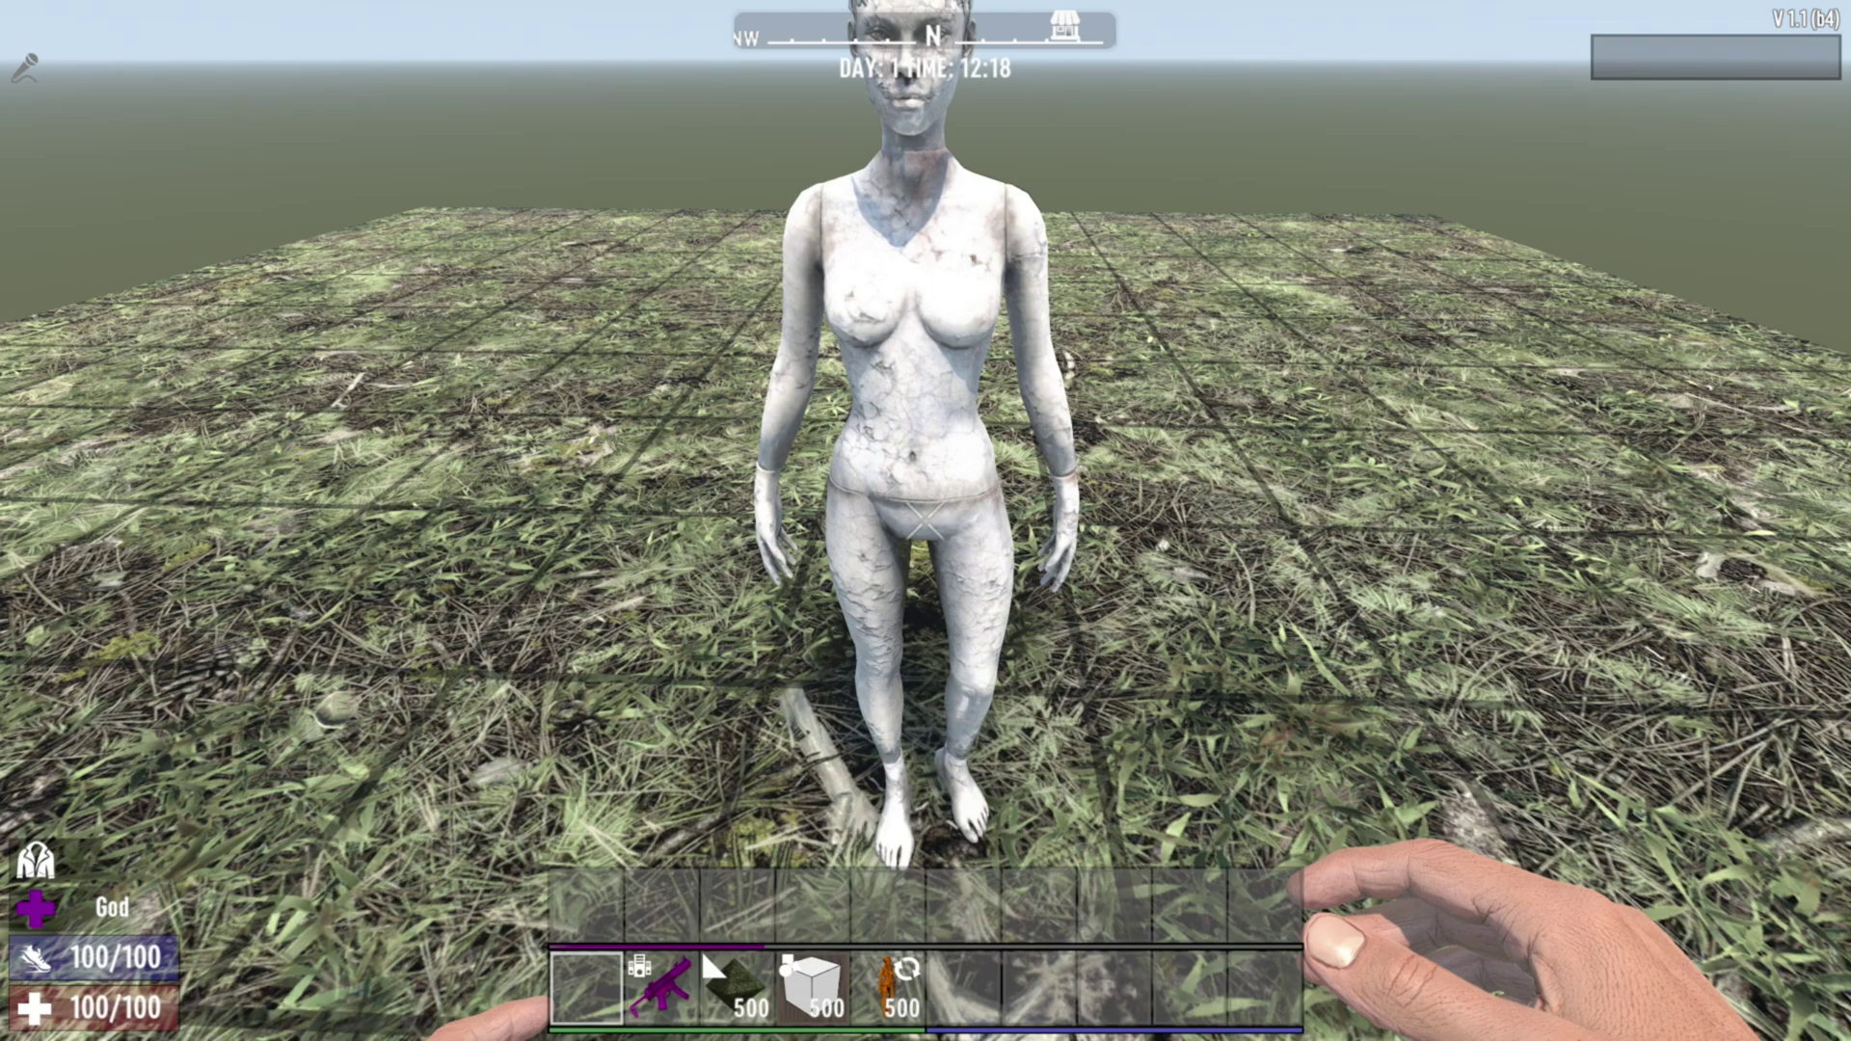
Set the placed trader figure block to spawn the entity npcTraderJen.
key("F6")
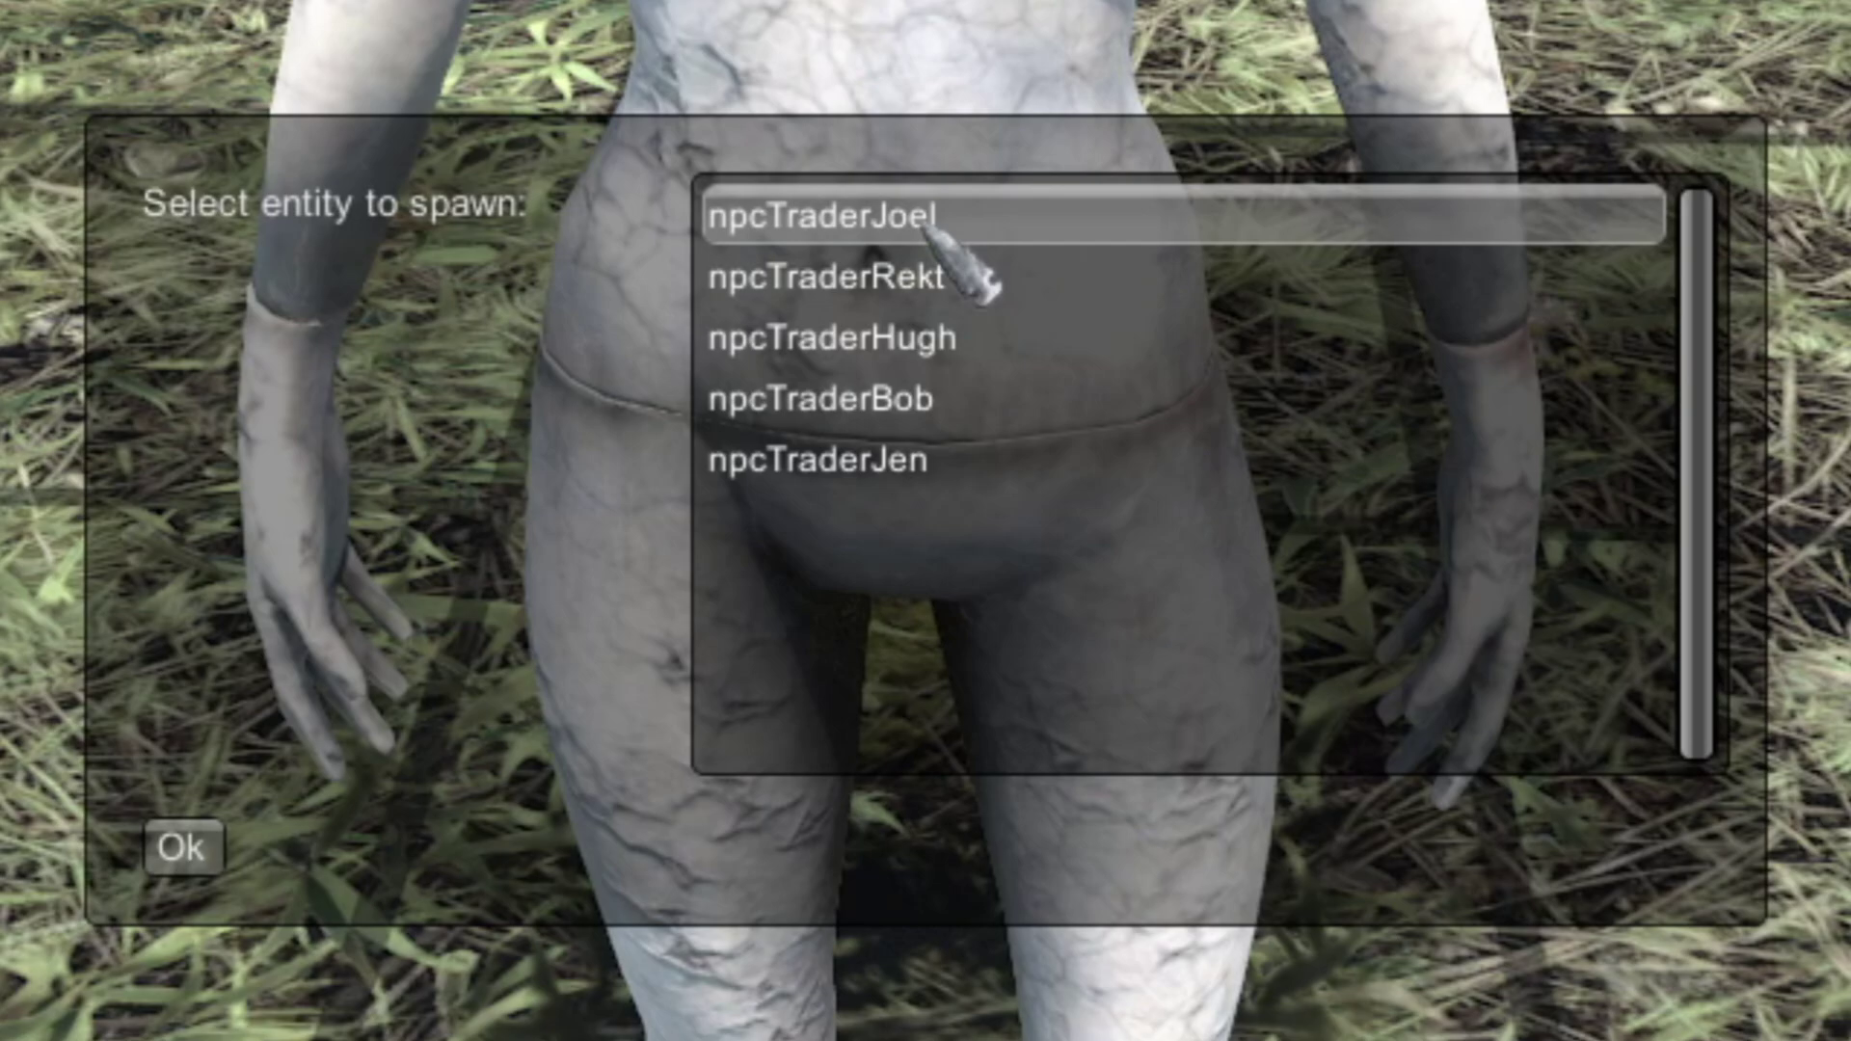
left_click(940, 473)
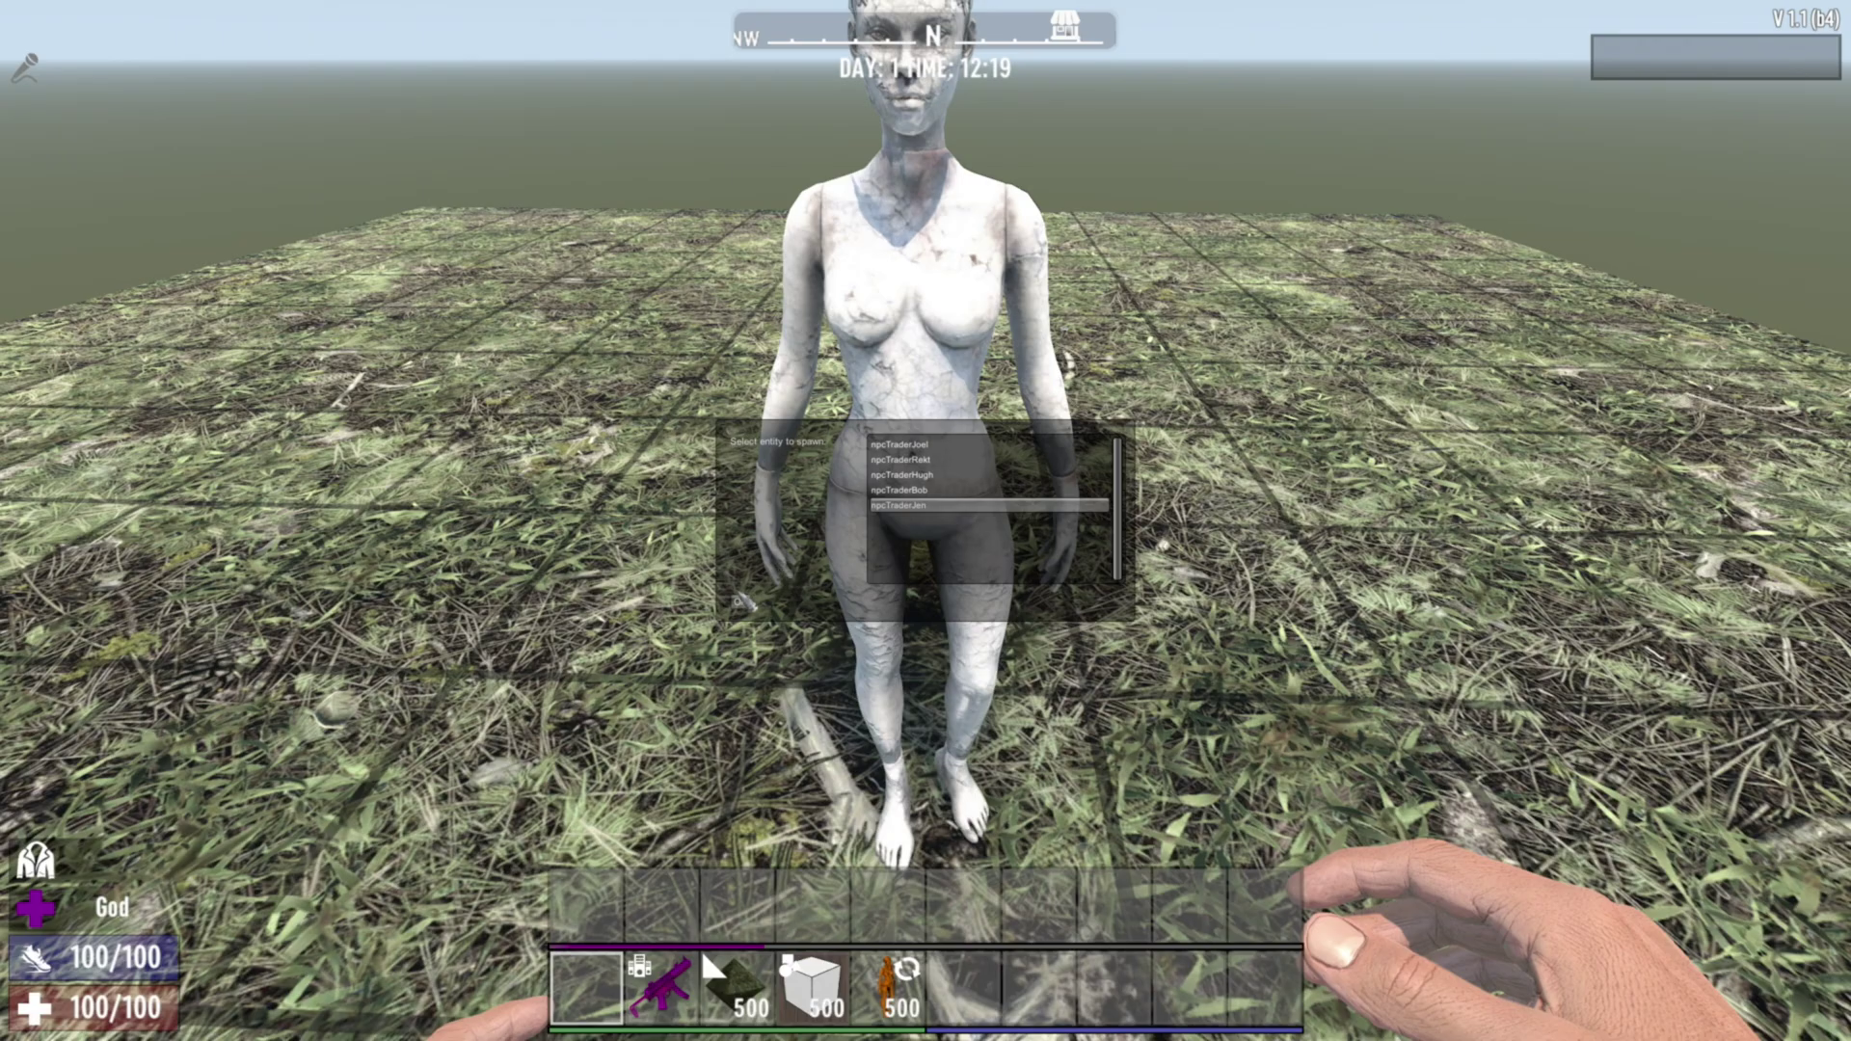
left_click(740, 601)
Build a U-shaped counter of cube blocks, three blocks wide and one block high, around the front and sides of the trader figure.
key("s")
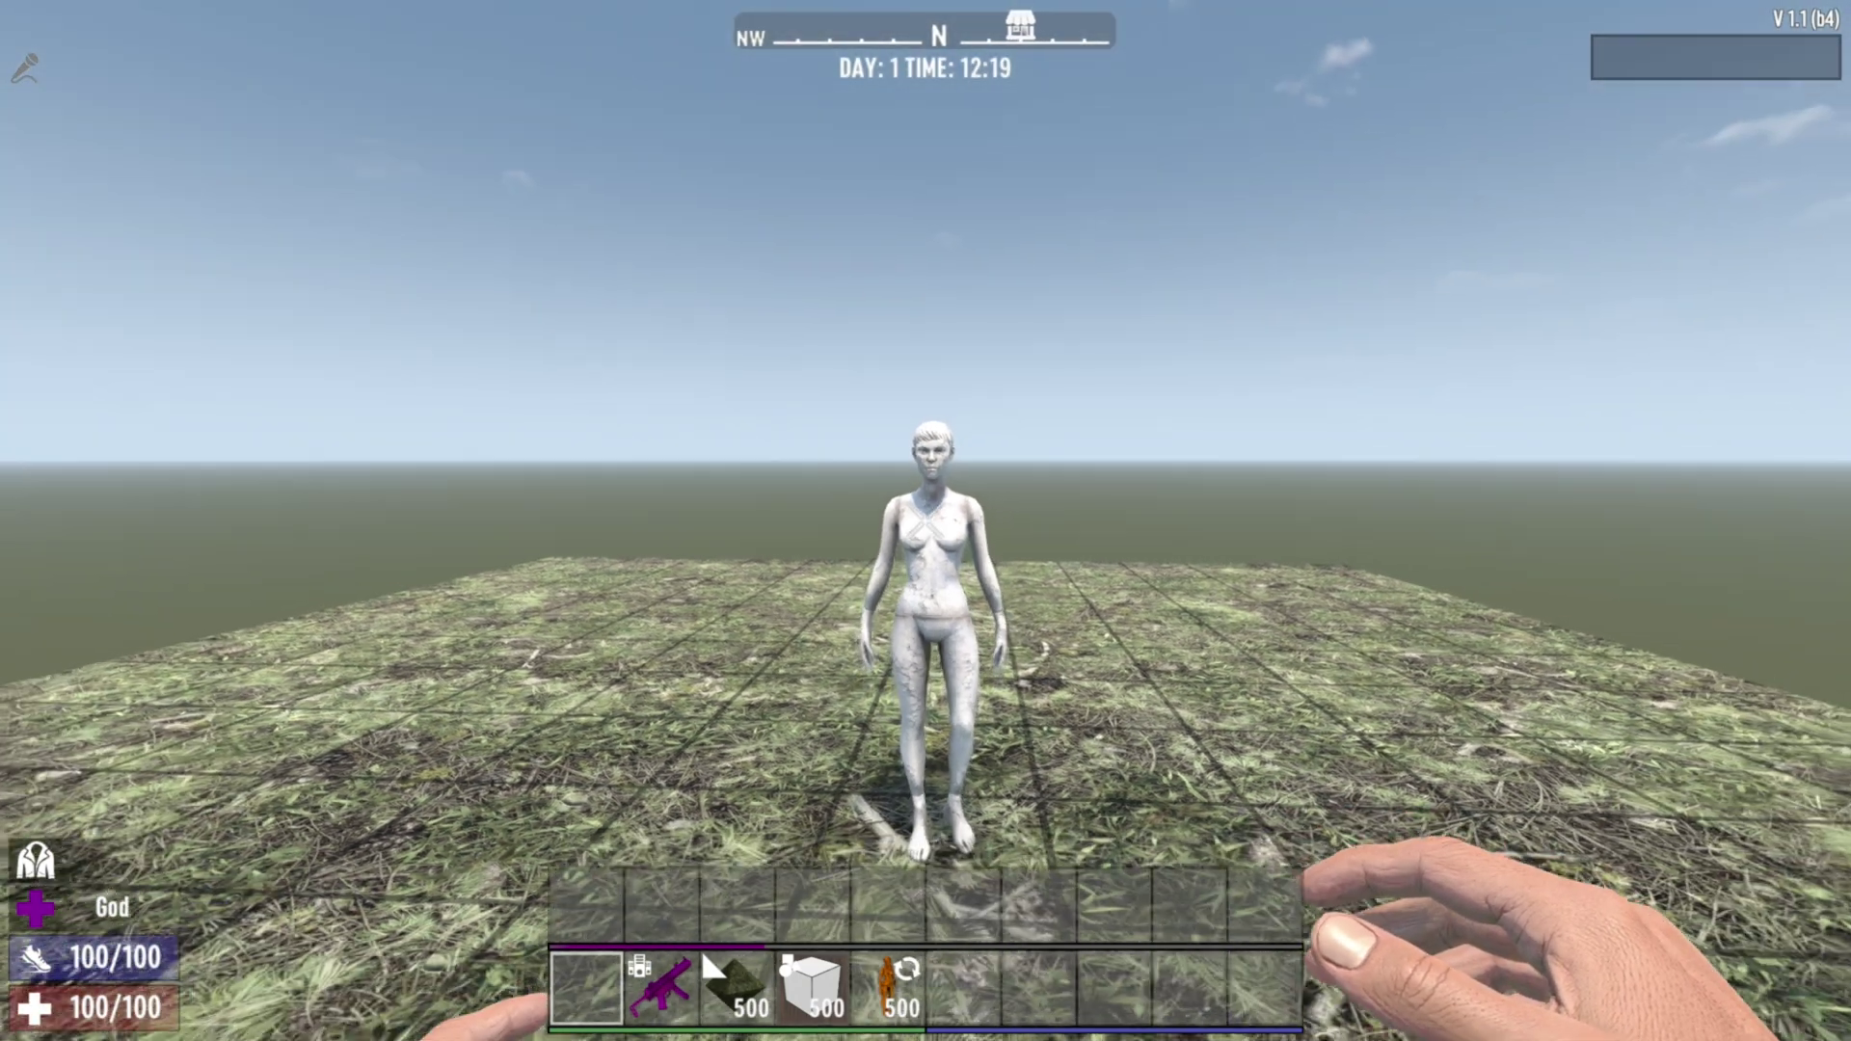
key("a")
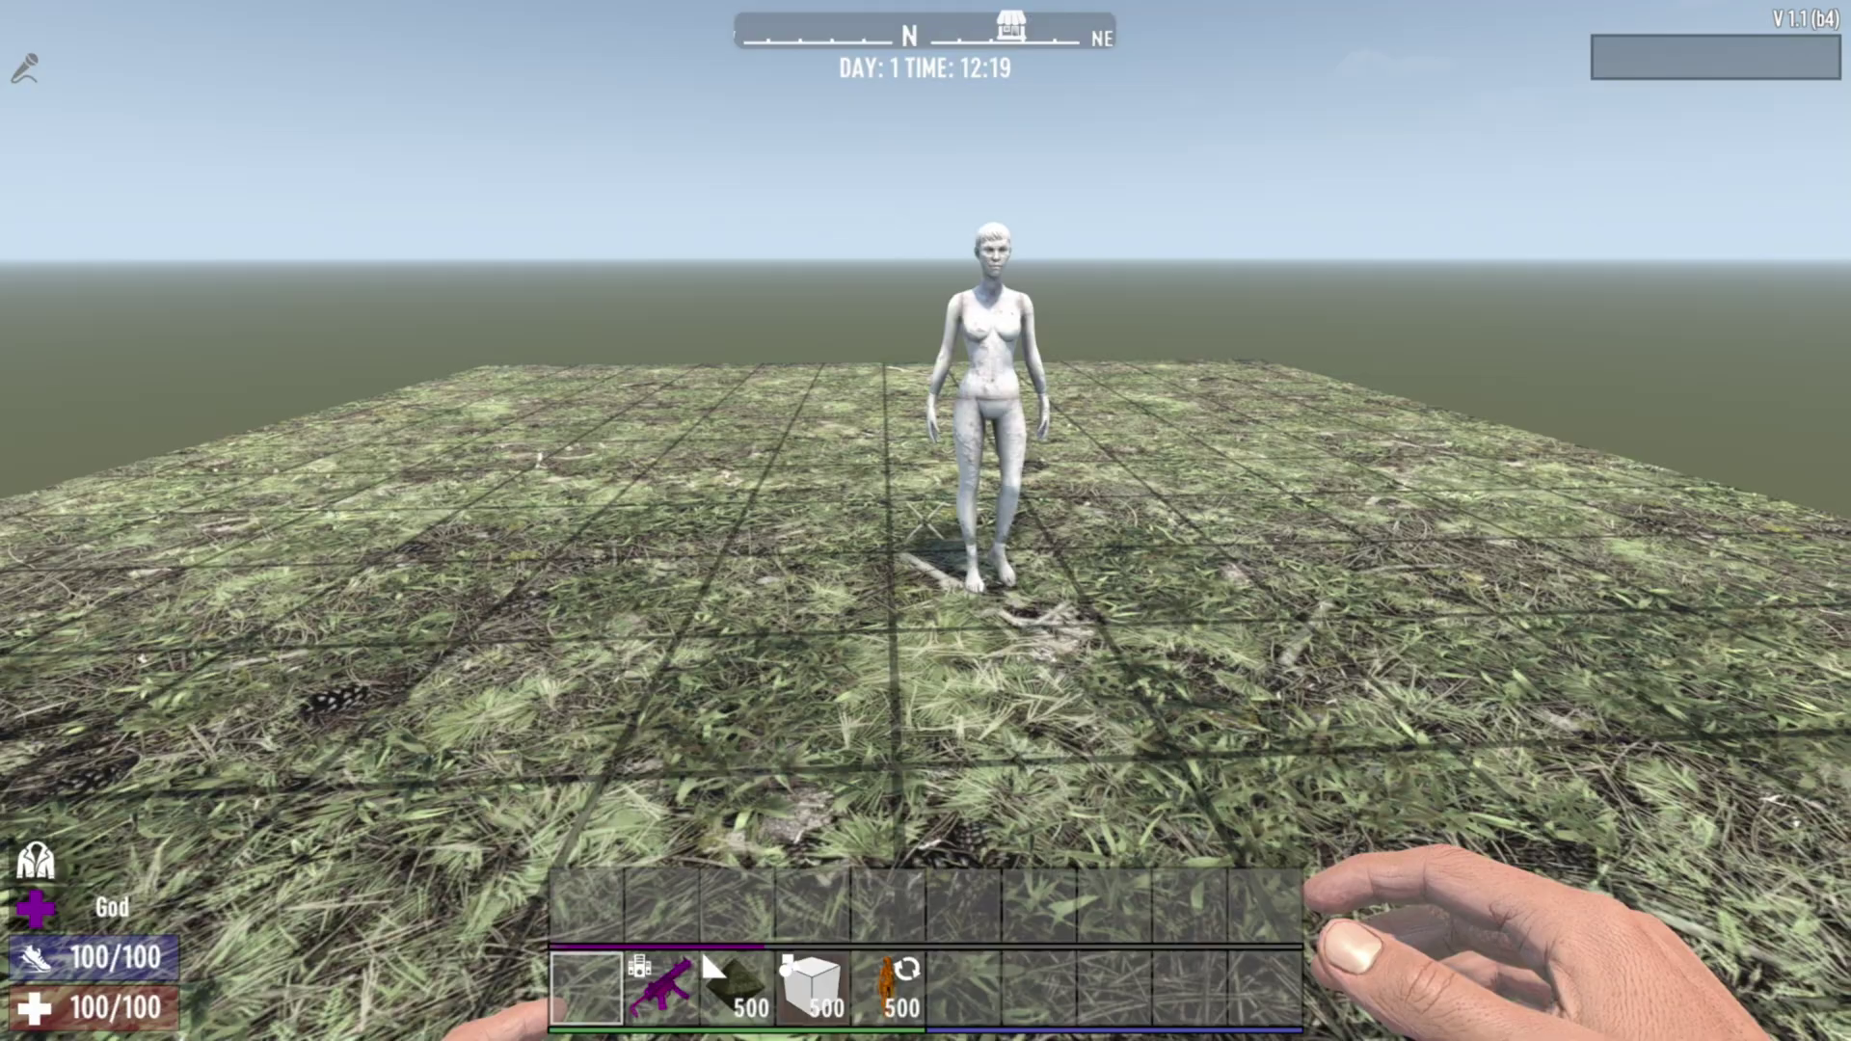
key("4")
key("w")
right_click(926, 520)
right_click(925, 521)
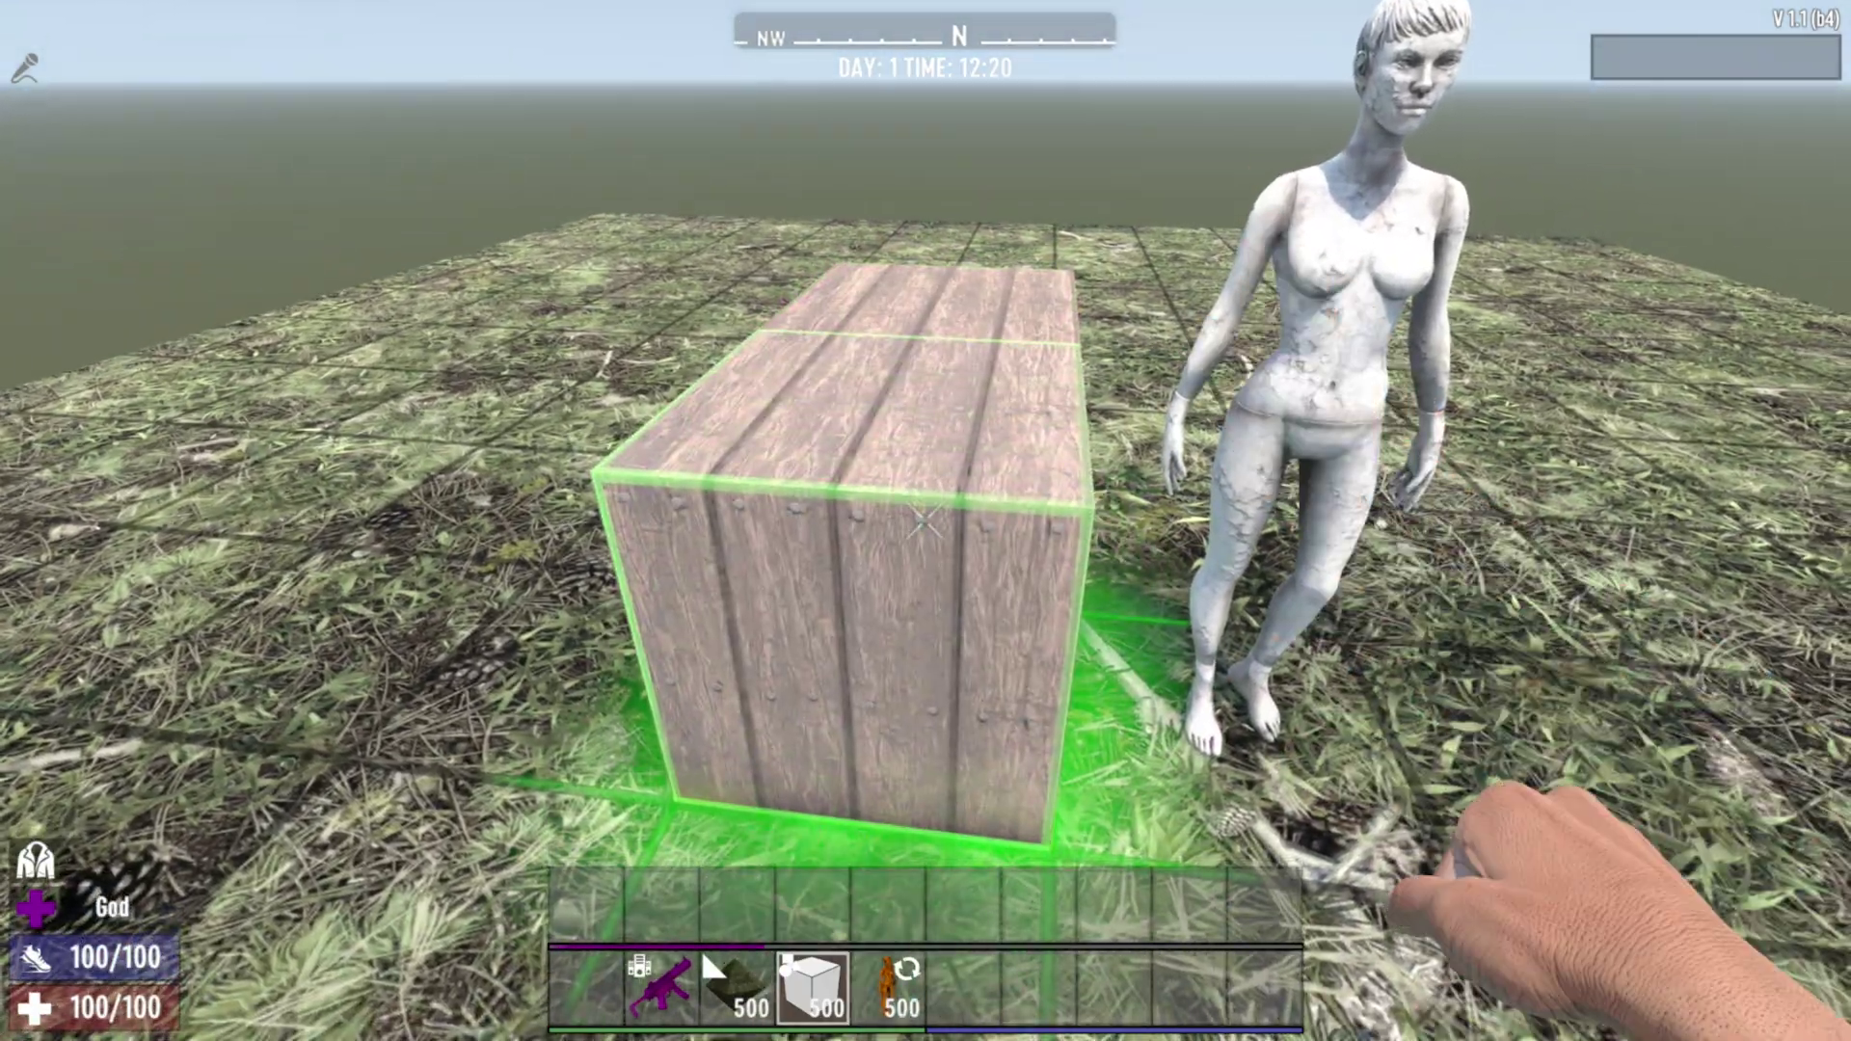
key("s")
right_click(926, 520)
key("d")
right_click(925, 521)
right_click(925, 520)
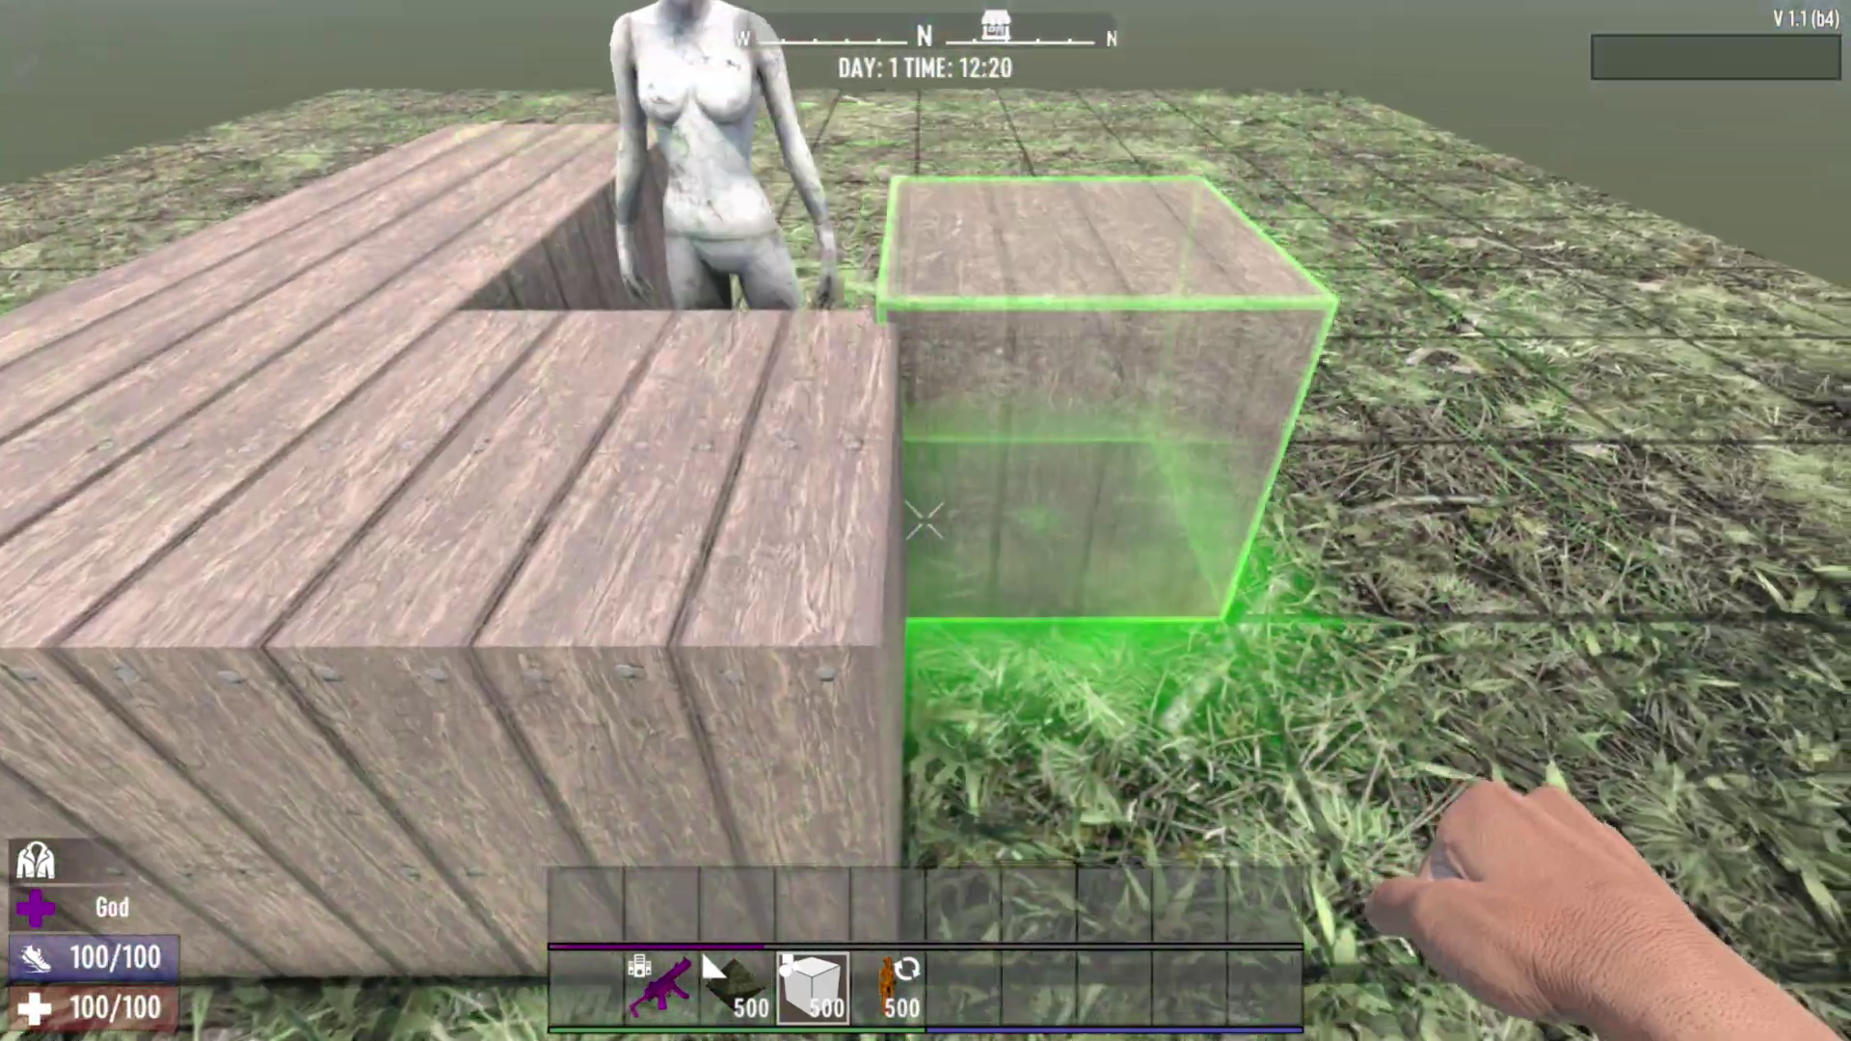
right_click(925, 521)
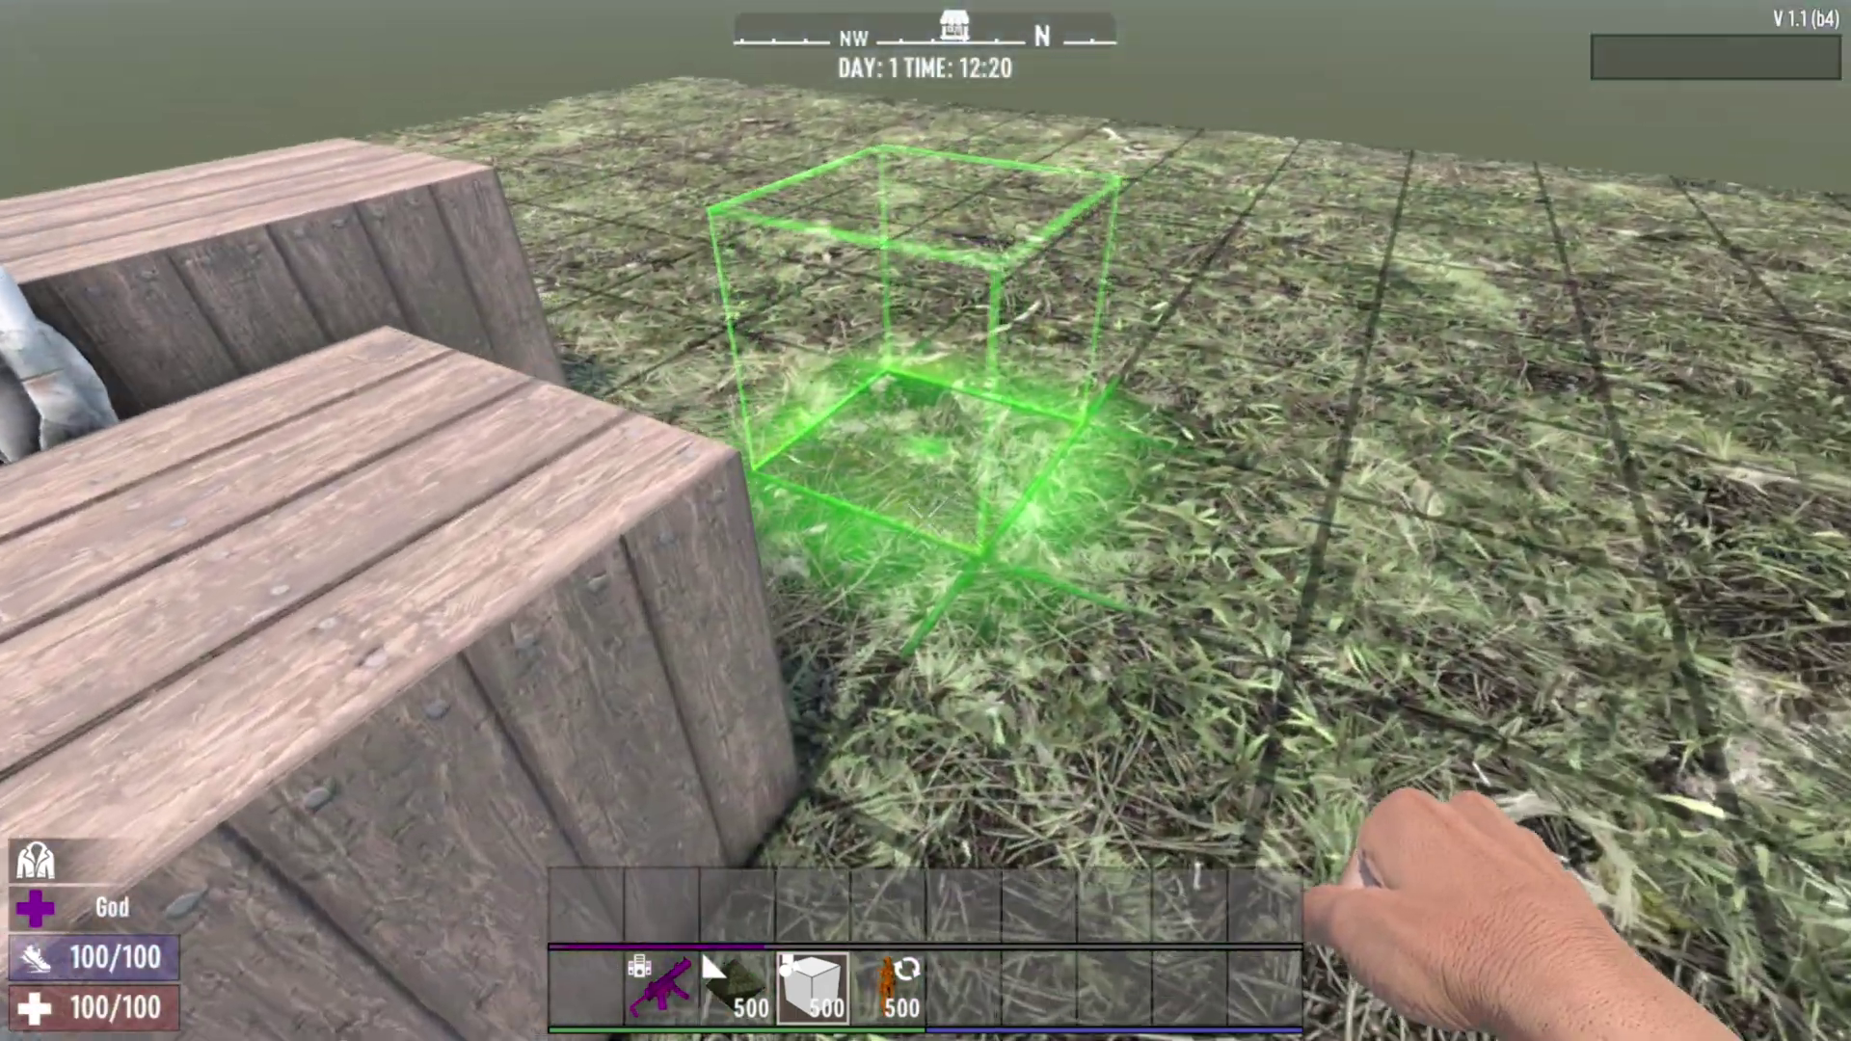
key("space")
key("a")
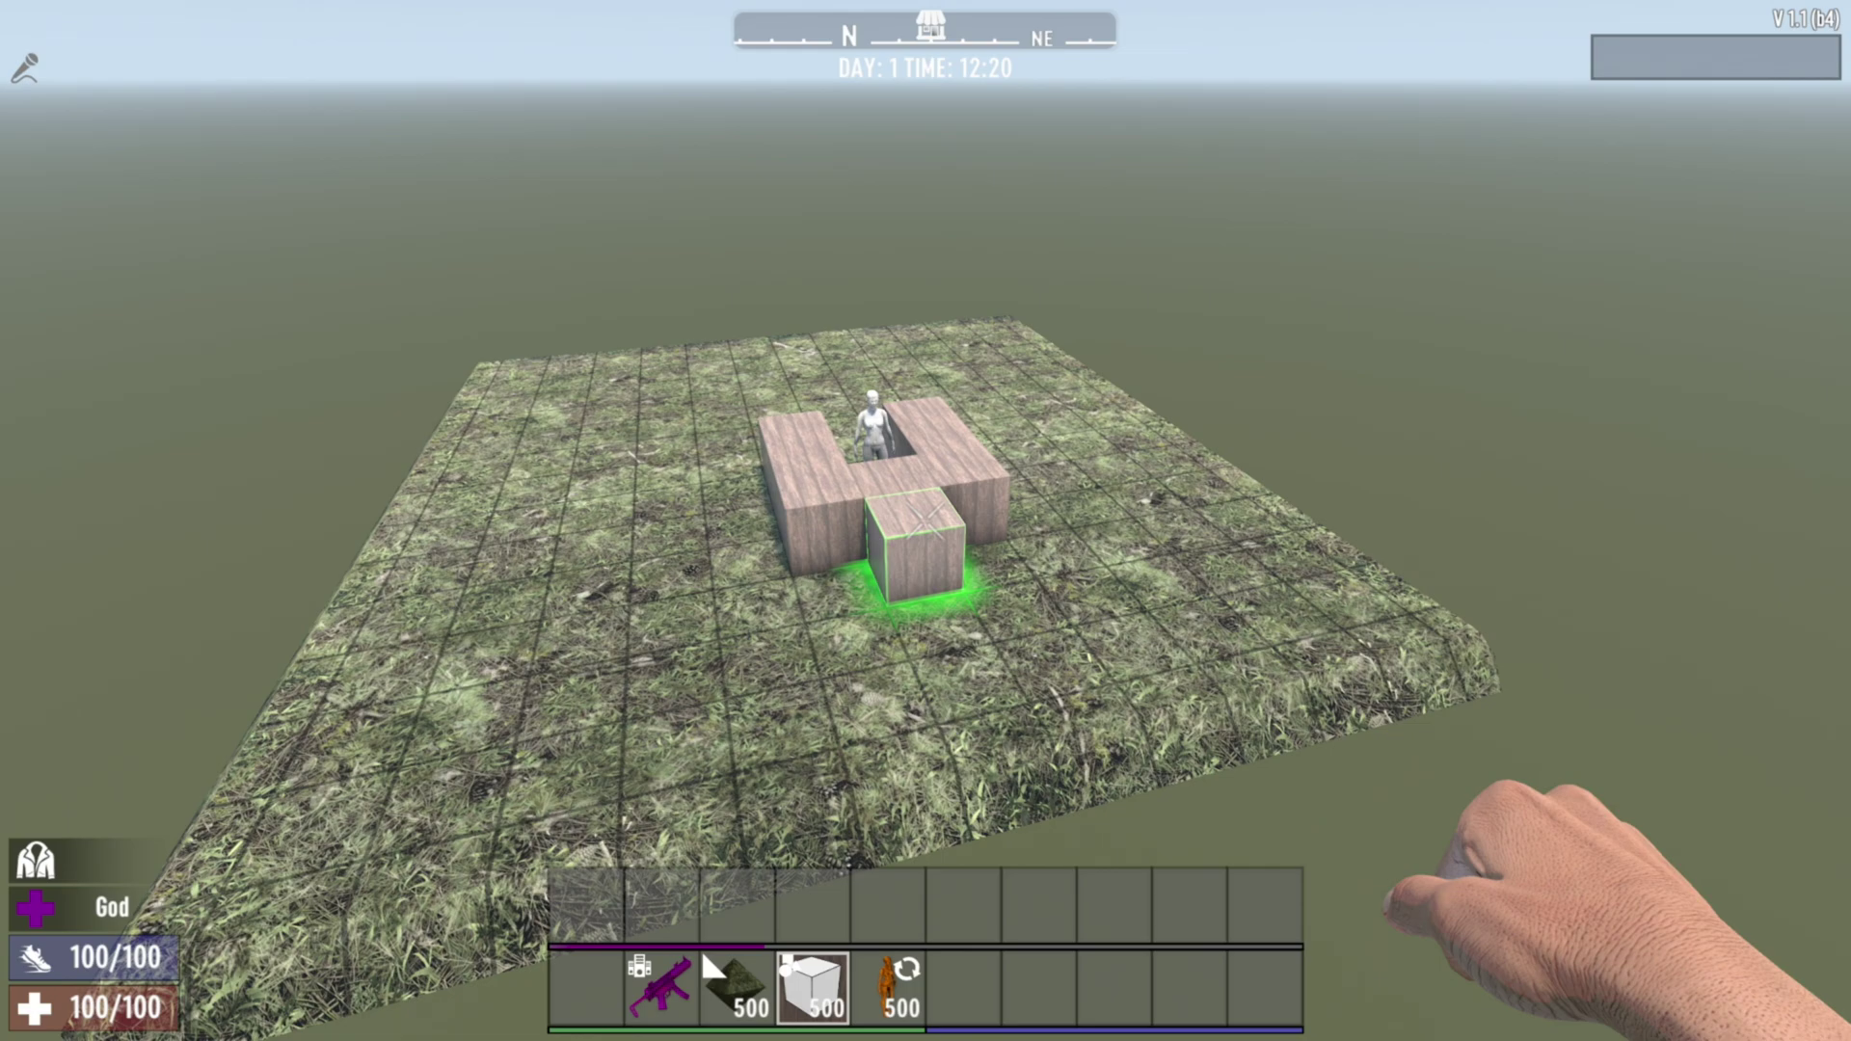
key("Escape")
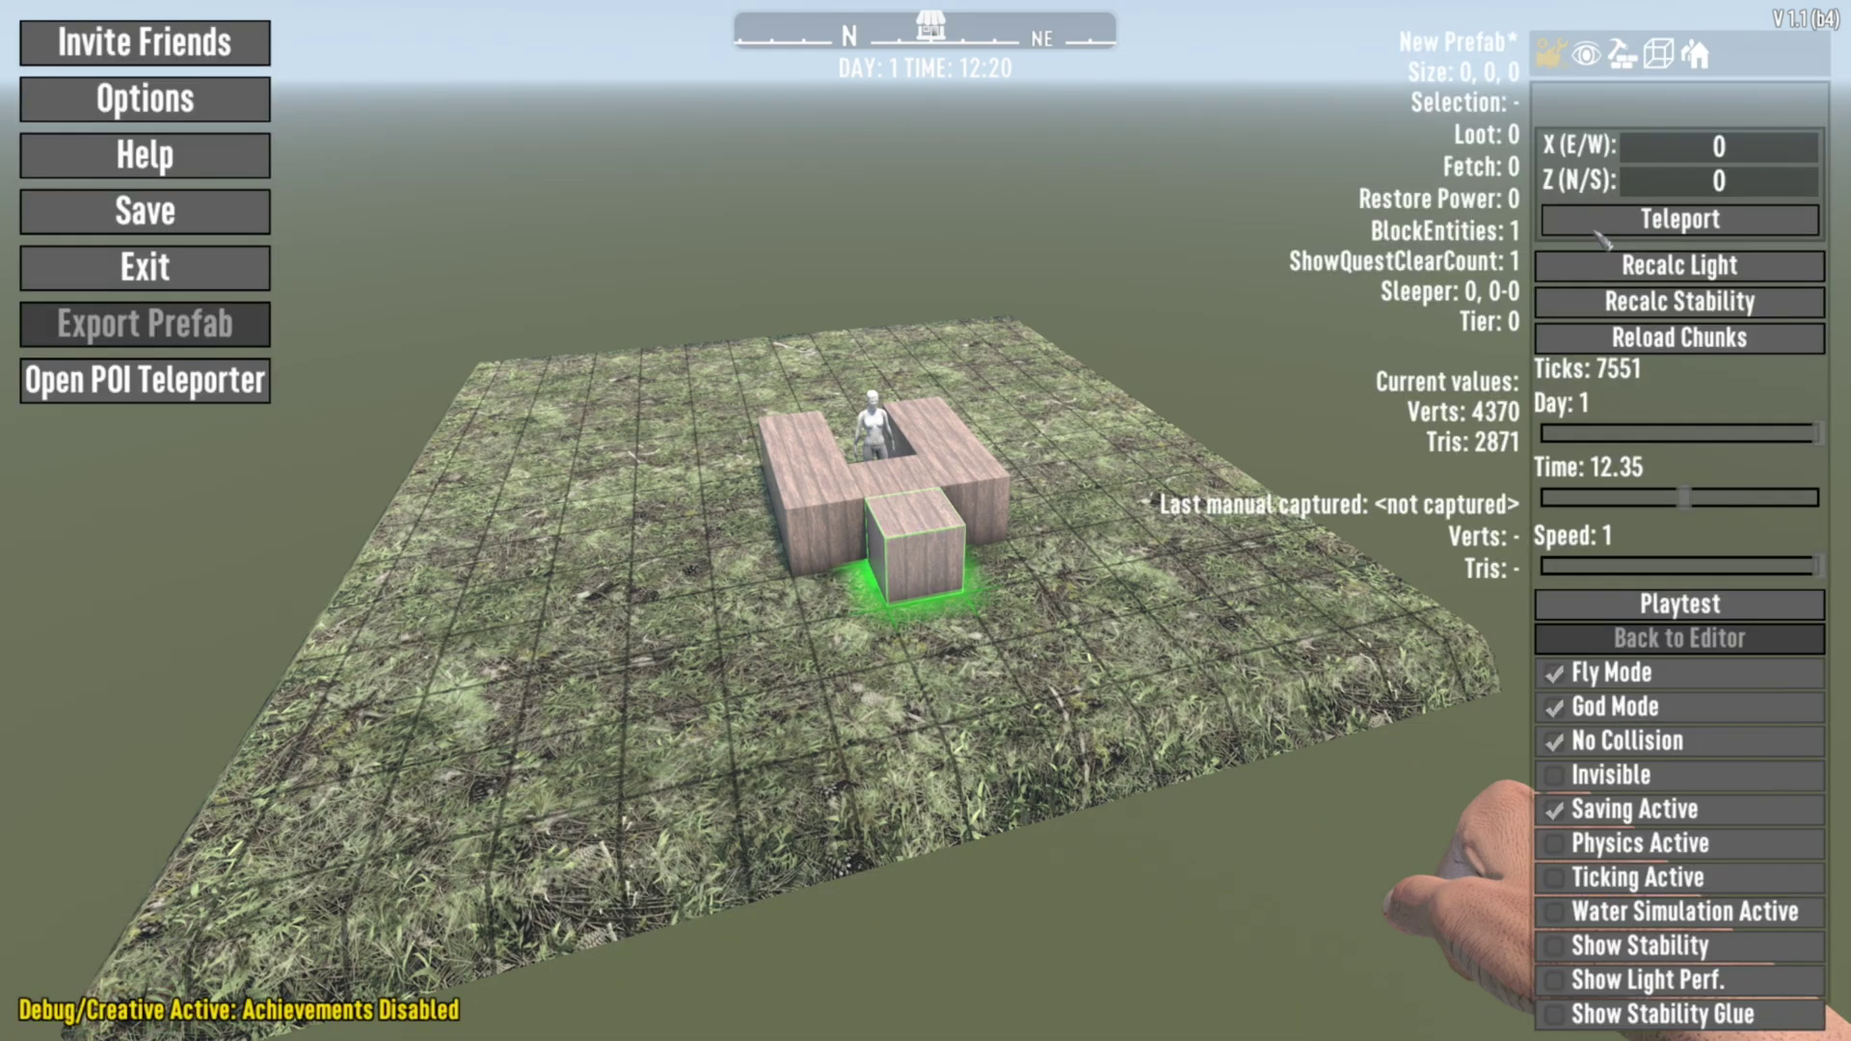
left_click(1694, 608)
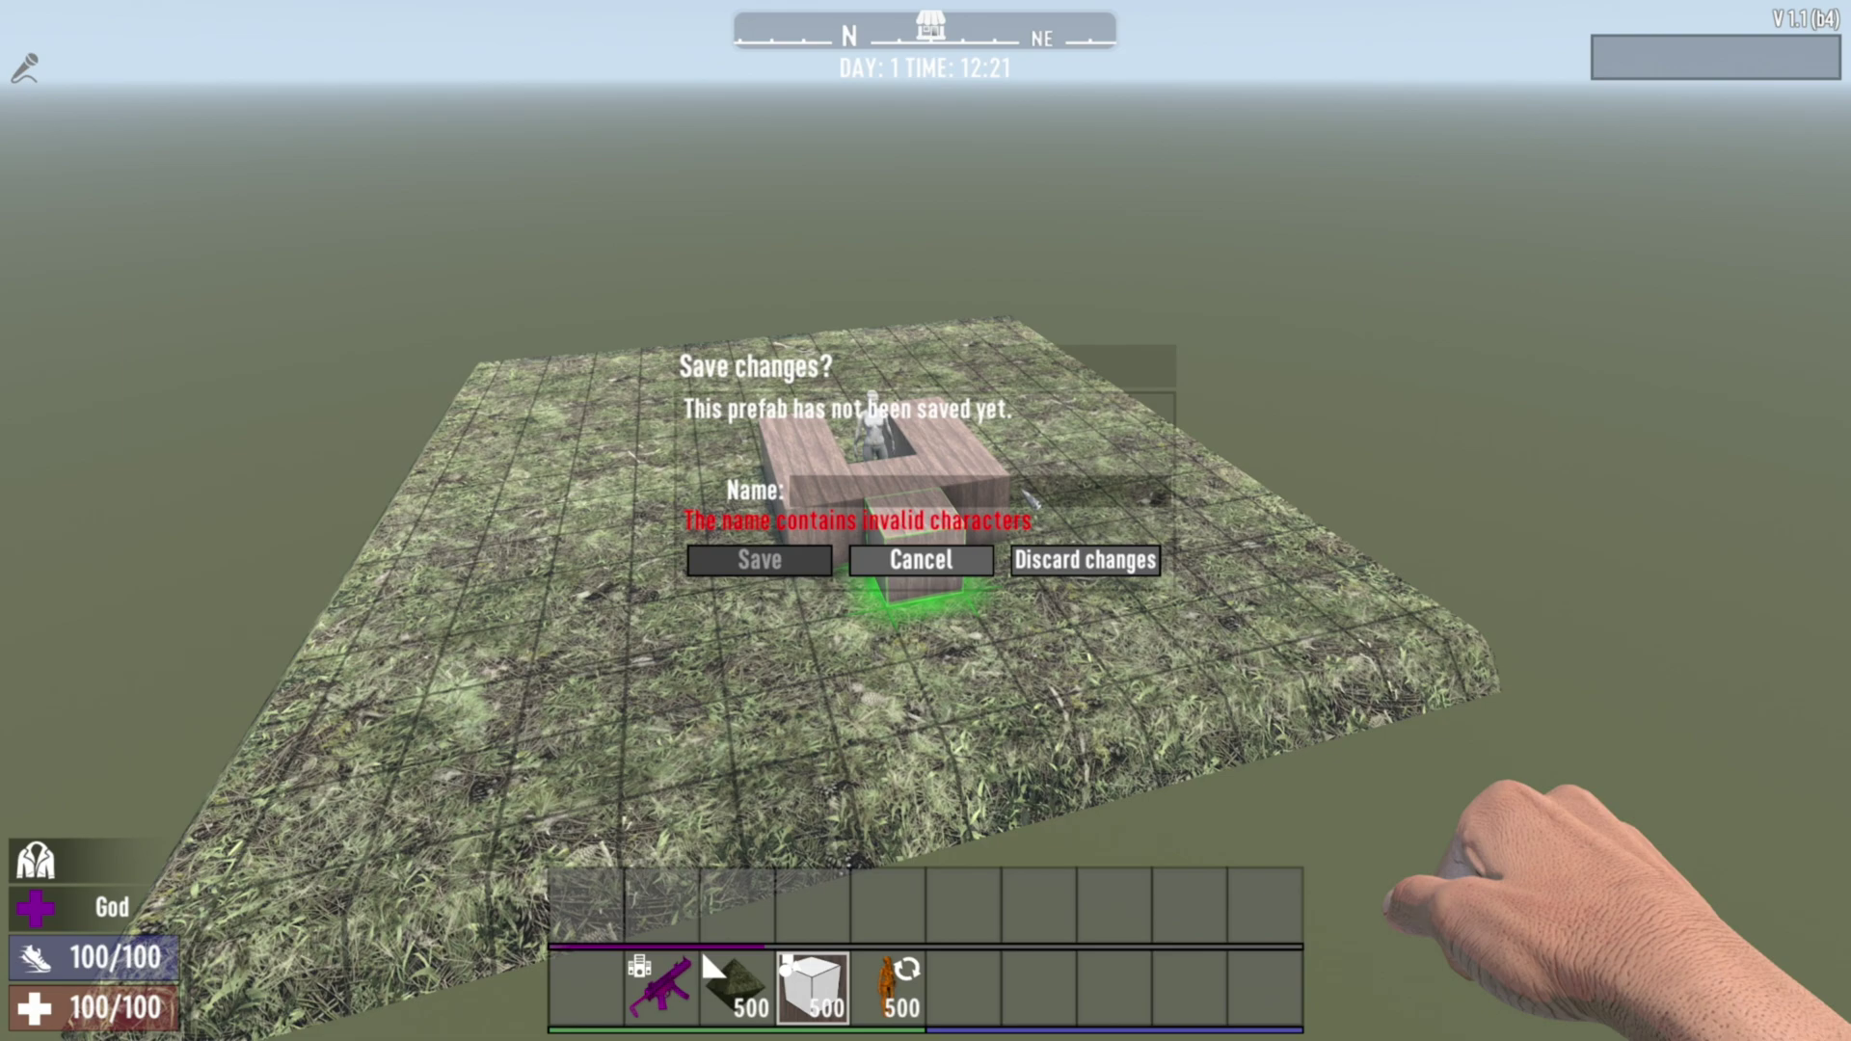
left_click(941, 561)
key("s")
key("d")
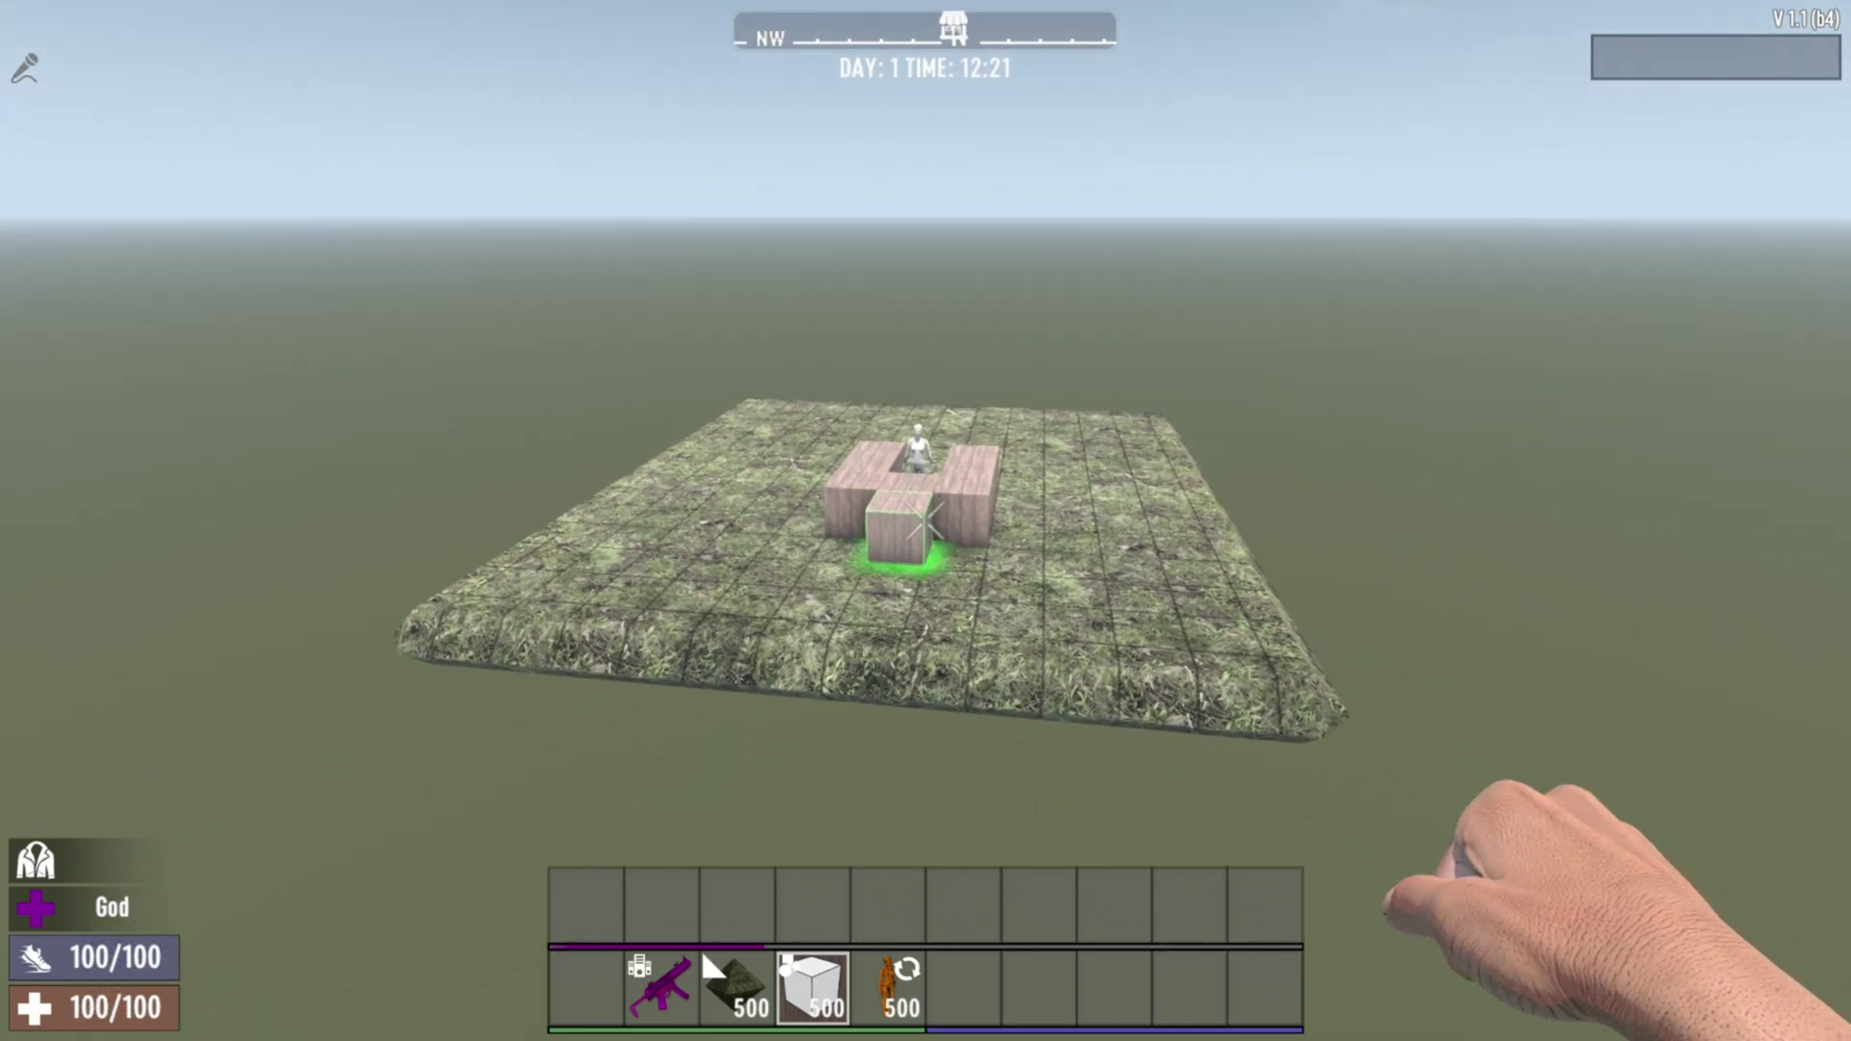
Look over the volume and selection tools available for the prefab.
key("Escape")
left_click(1659, 53)
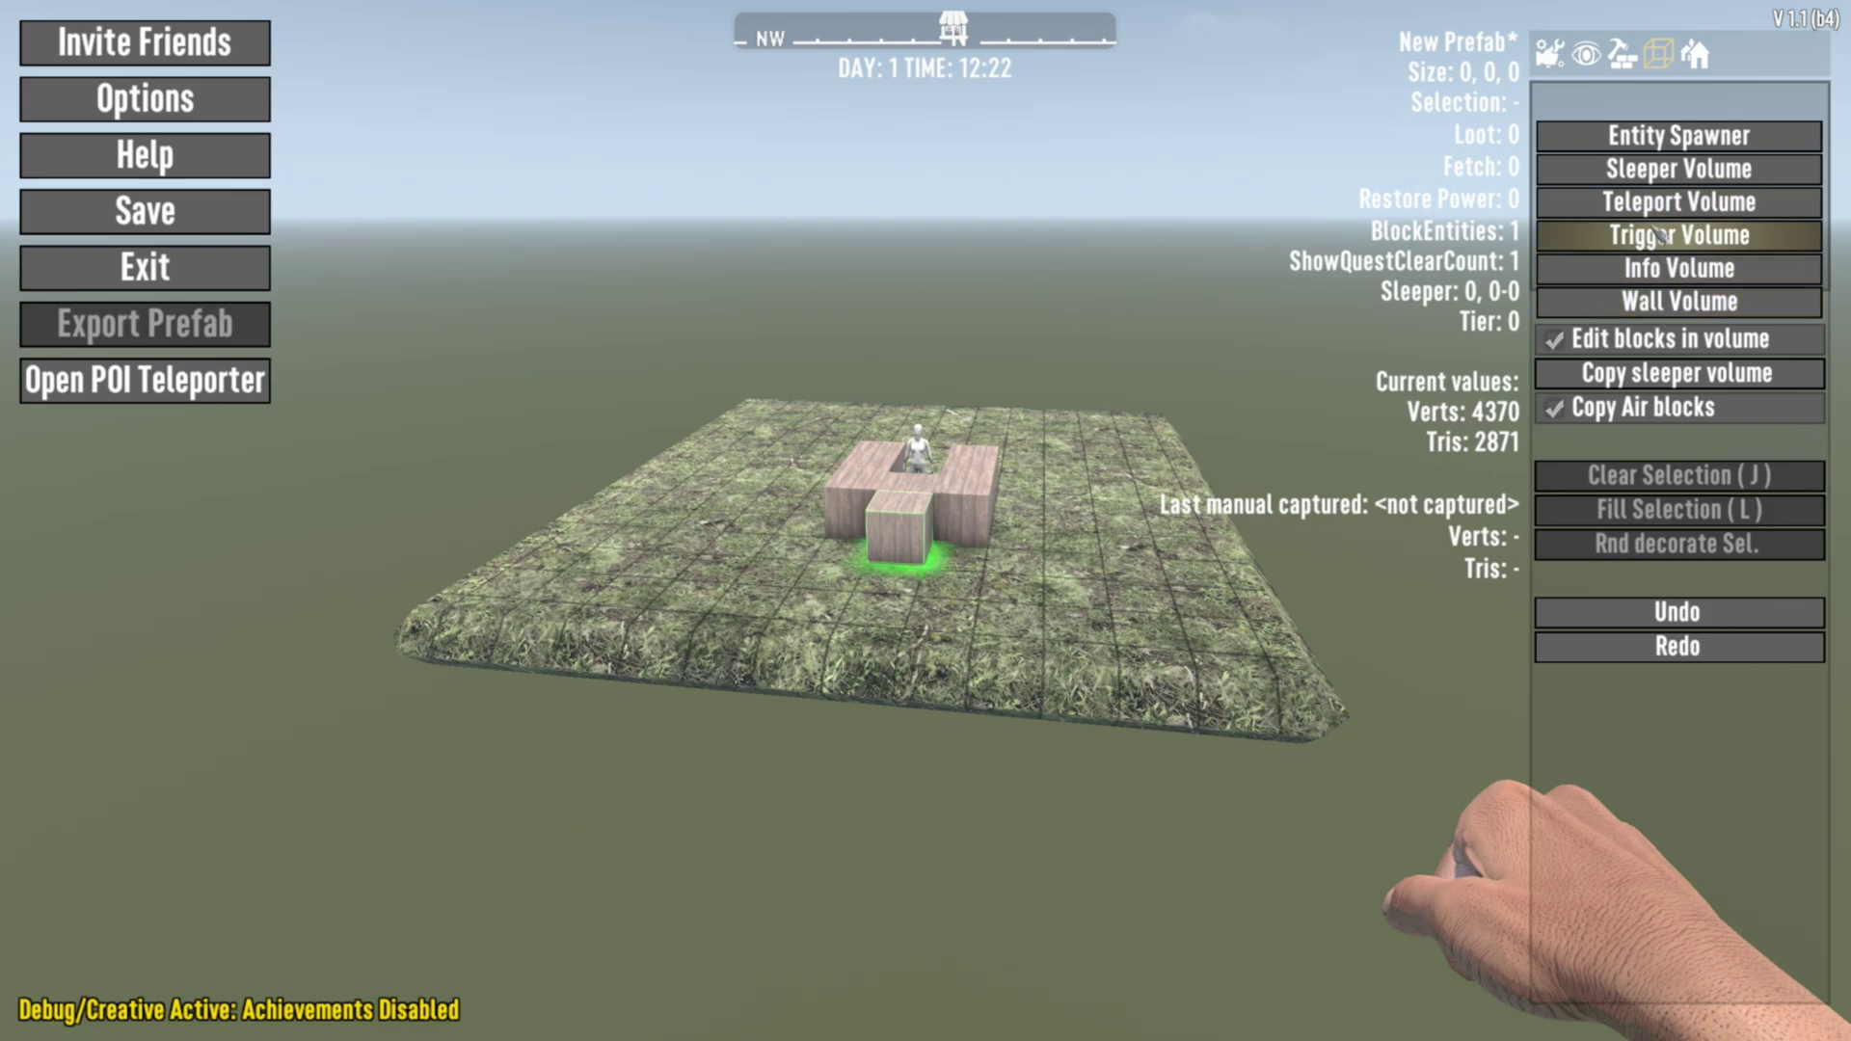
key("Escape")
key("q")
Save the new prefab under the name aaa_testtrader.
key("Escape")
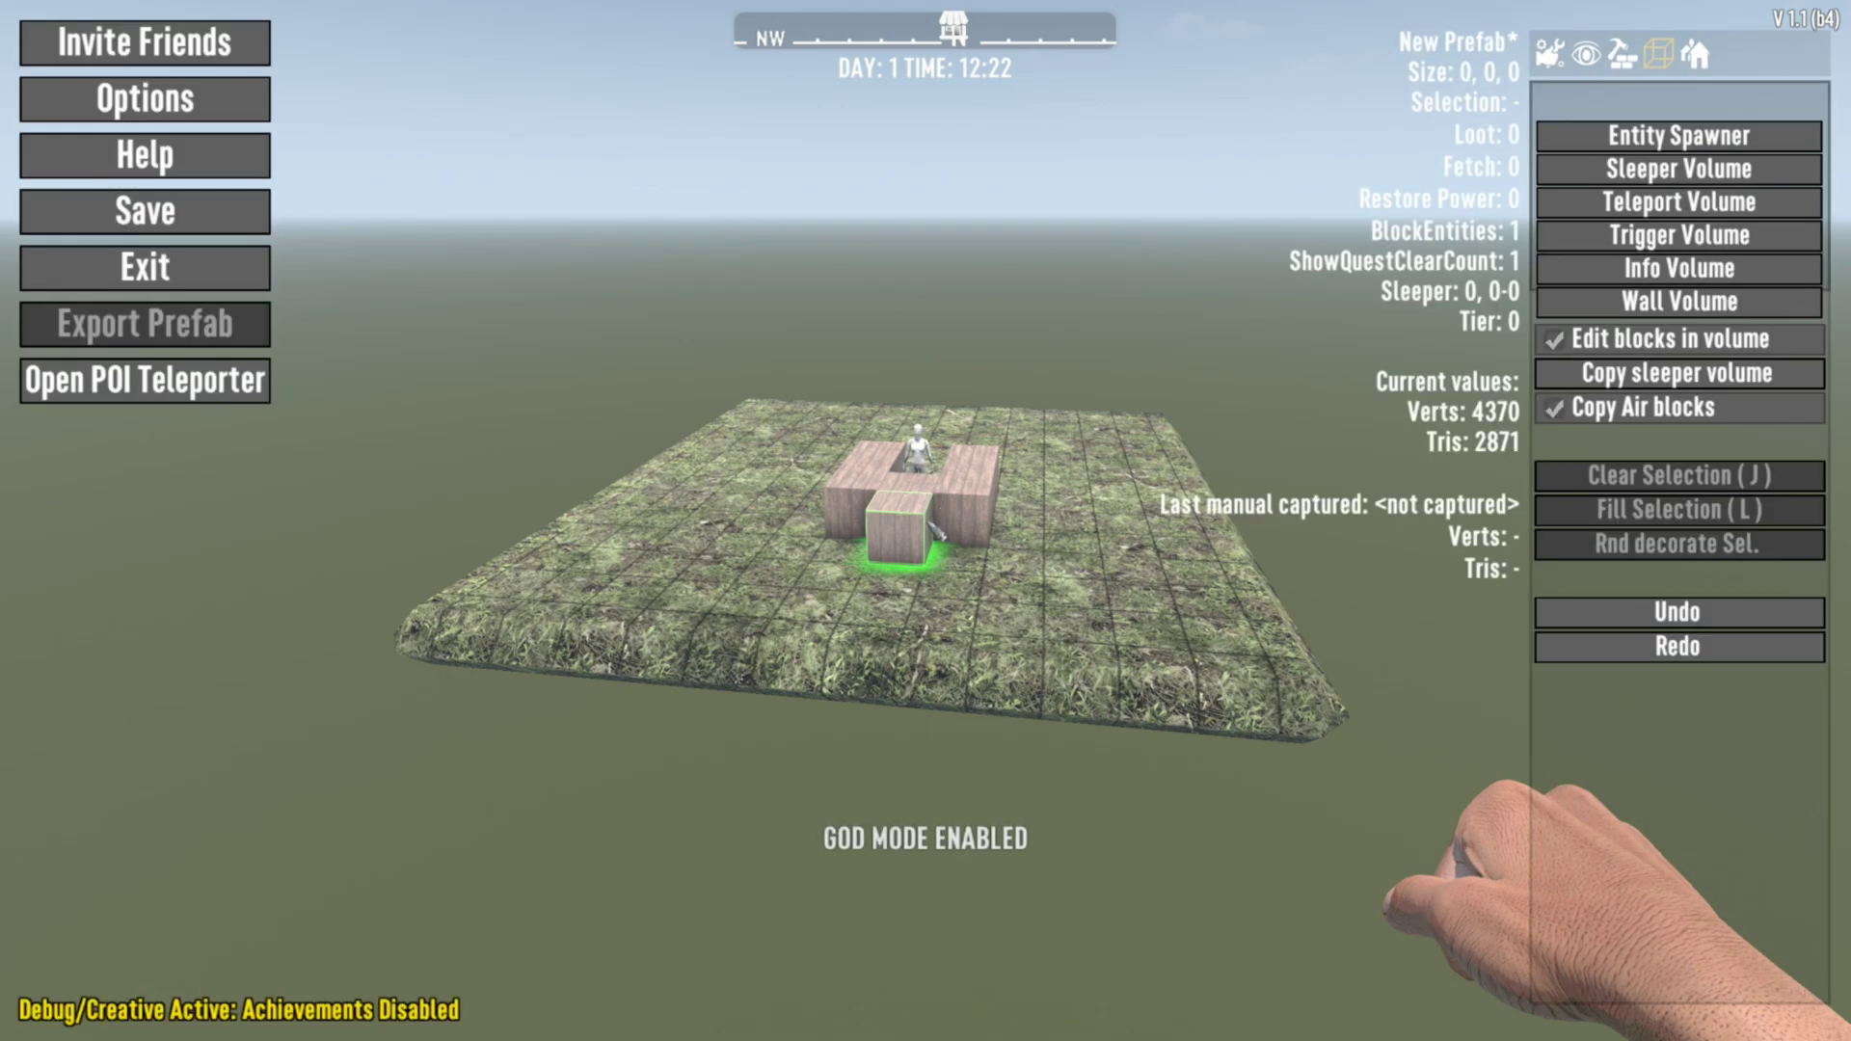
left_click(155, 216)
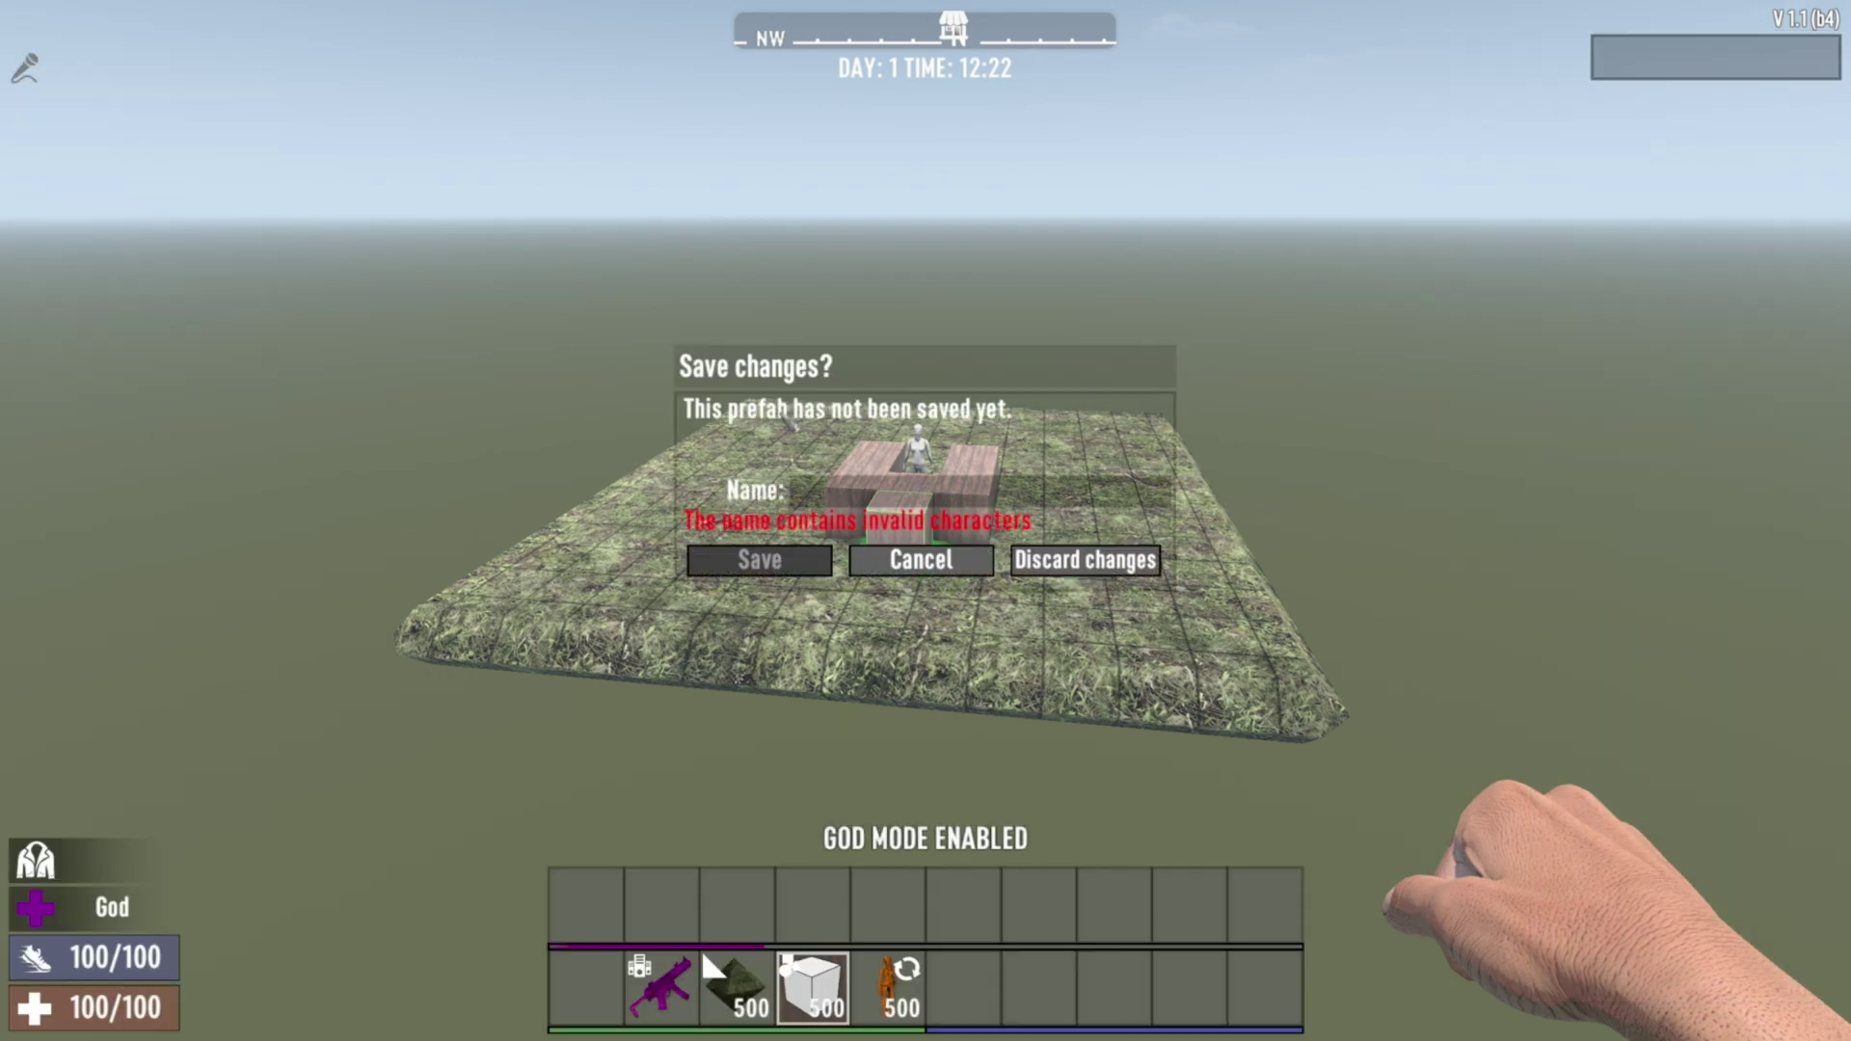
type("aaa")
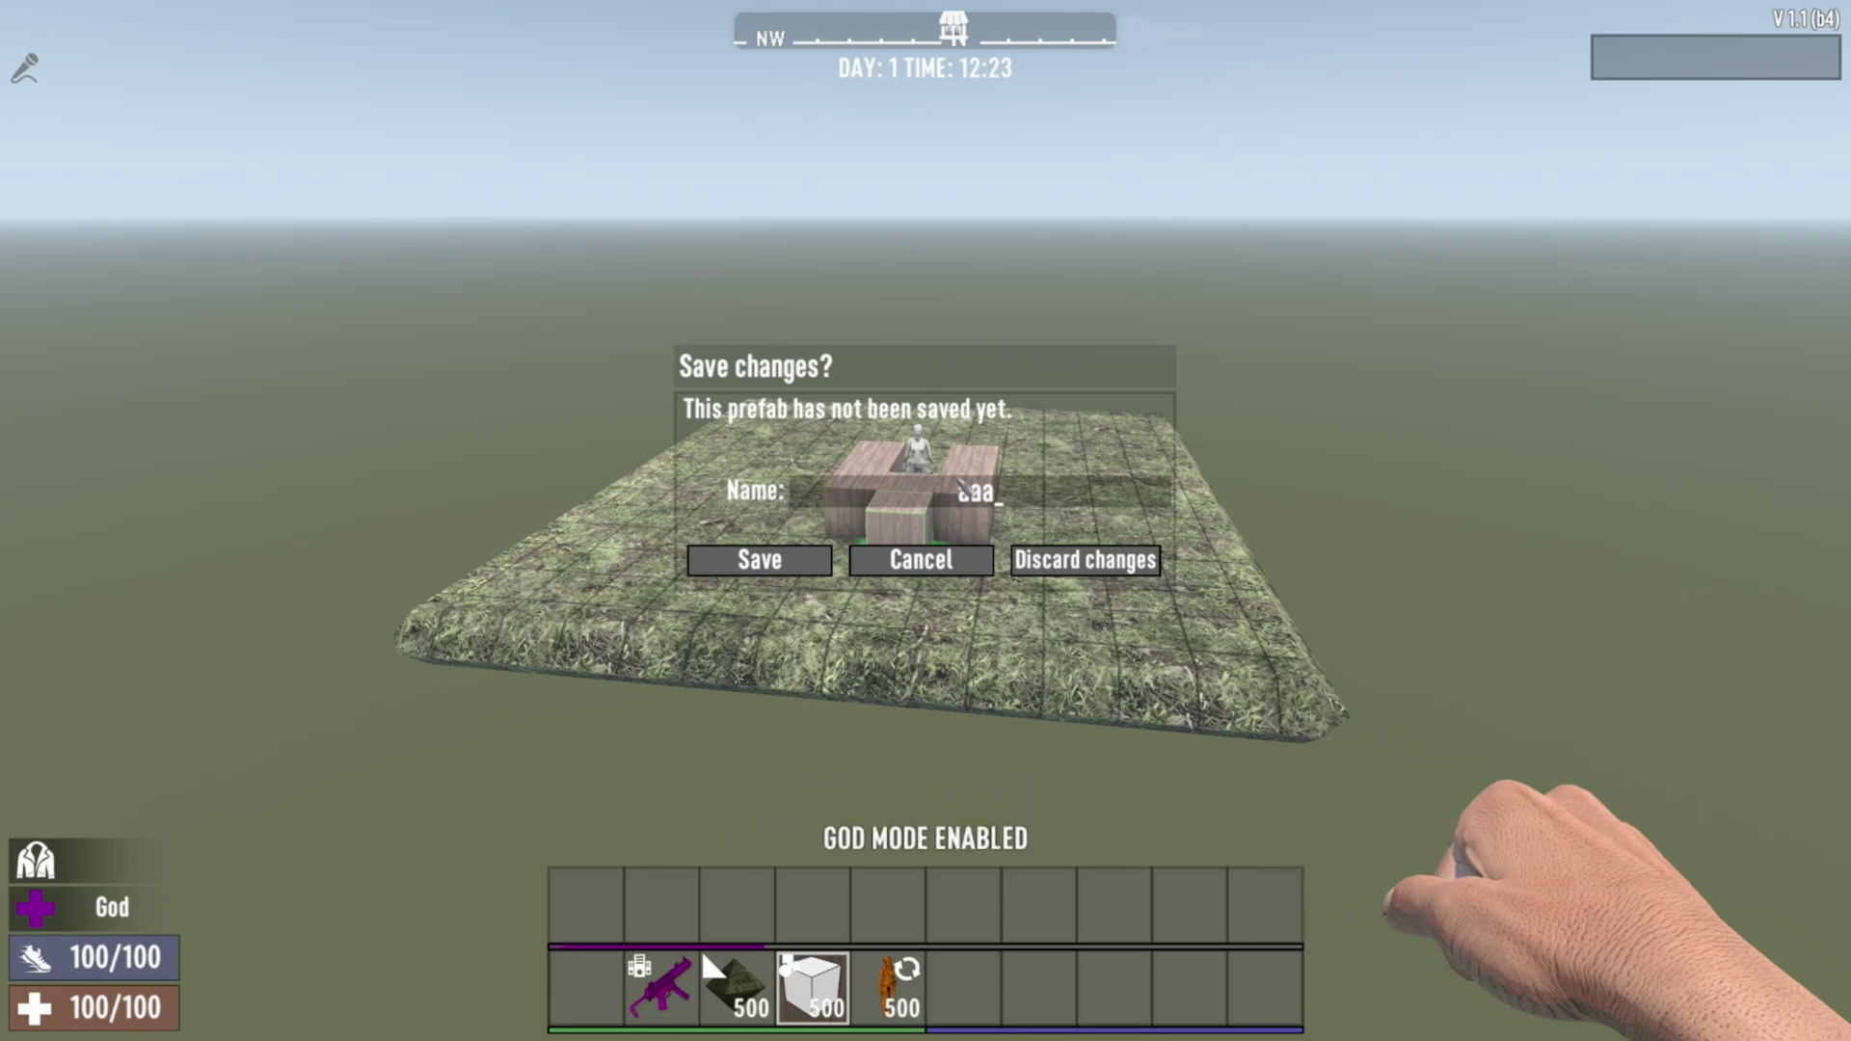
type("_testrtad")
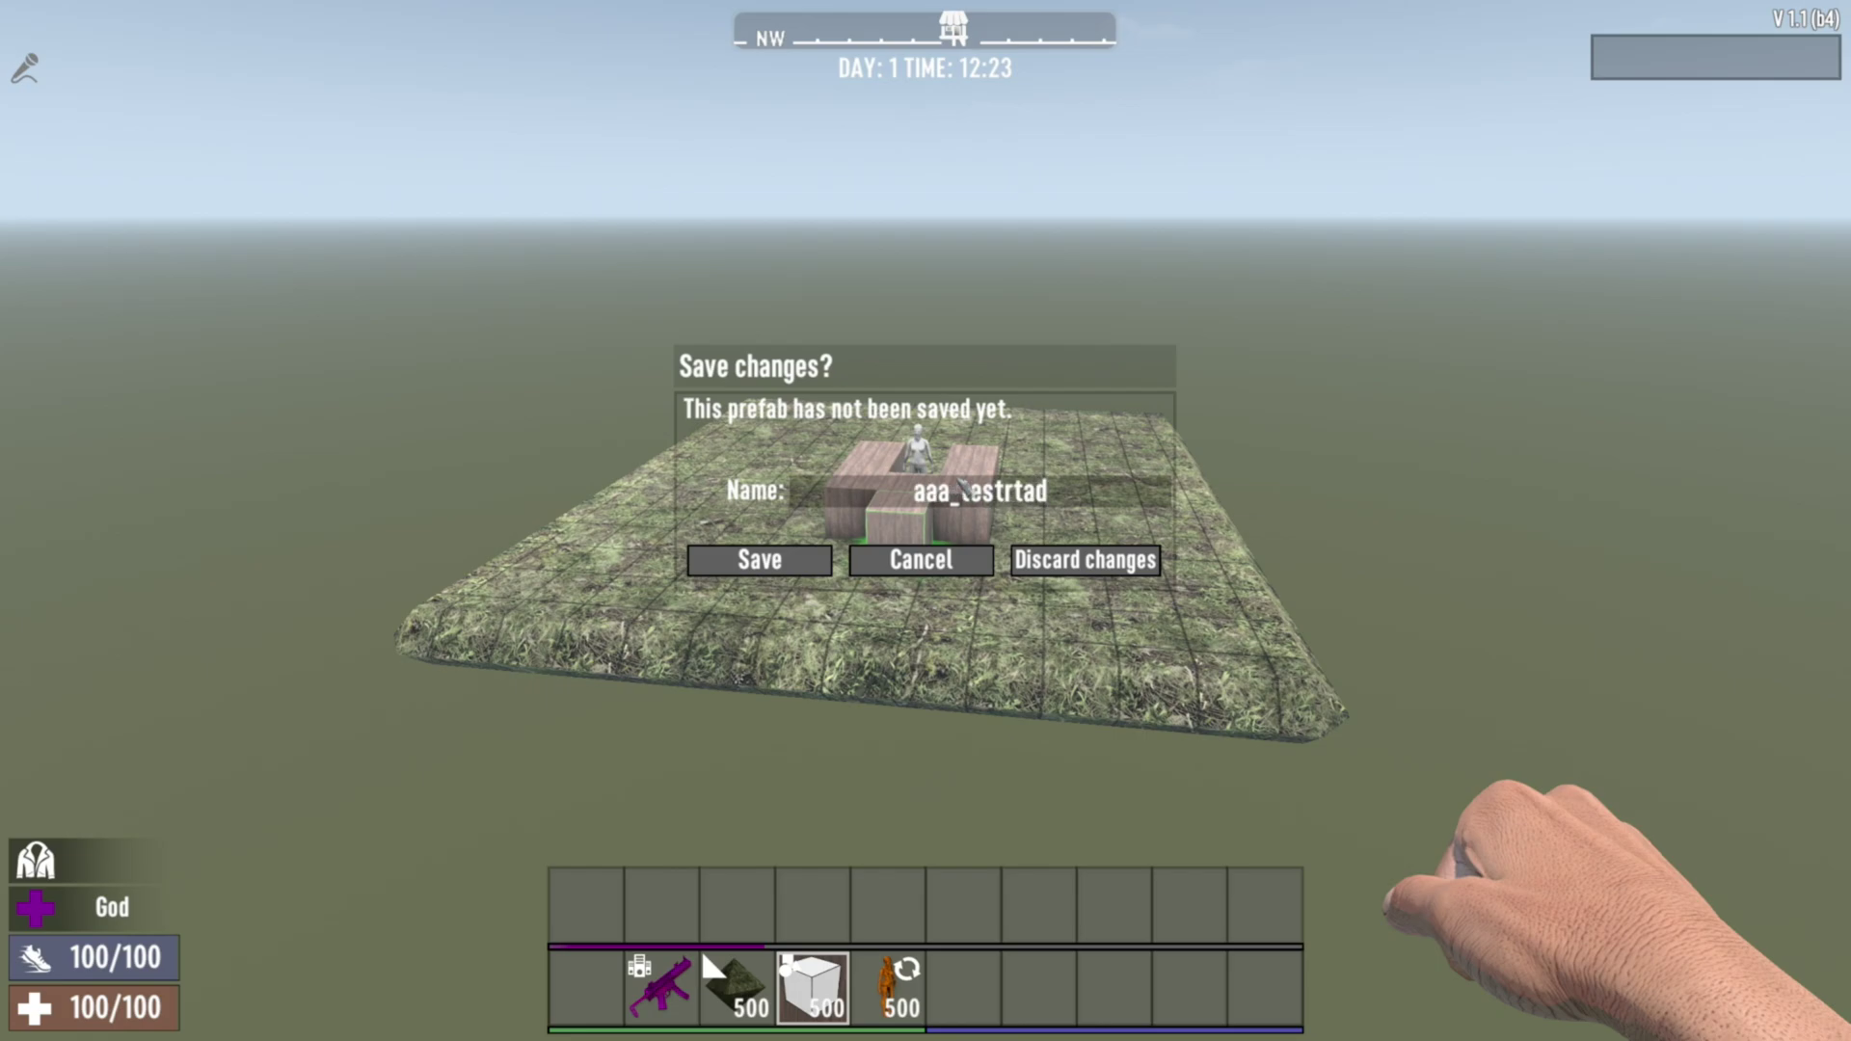
key("BackSpace")
key("BackSpace")
key("BackSpace")
key("BackSpace")
type("trader")
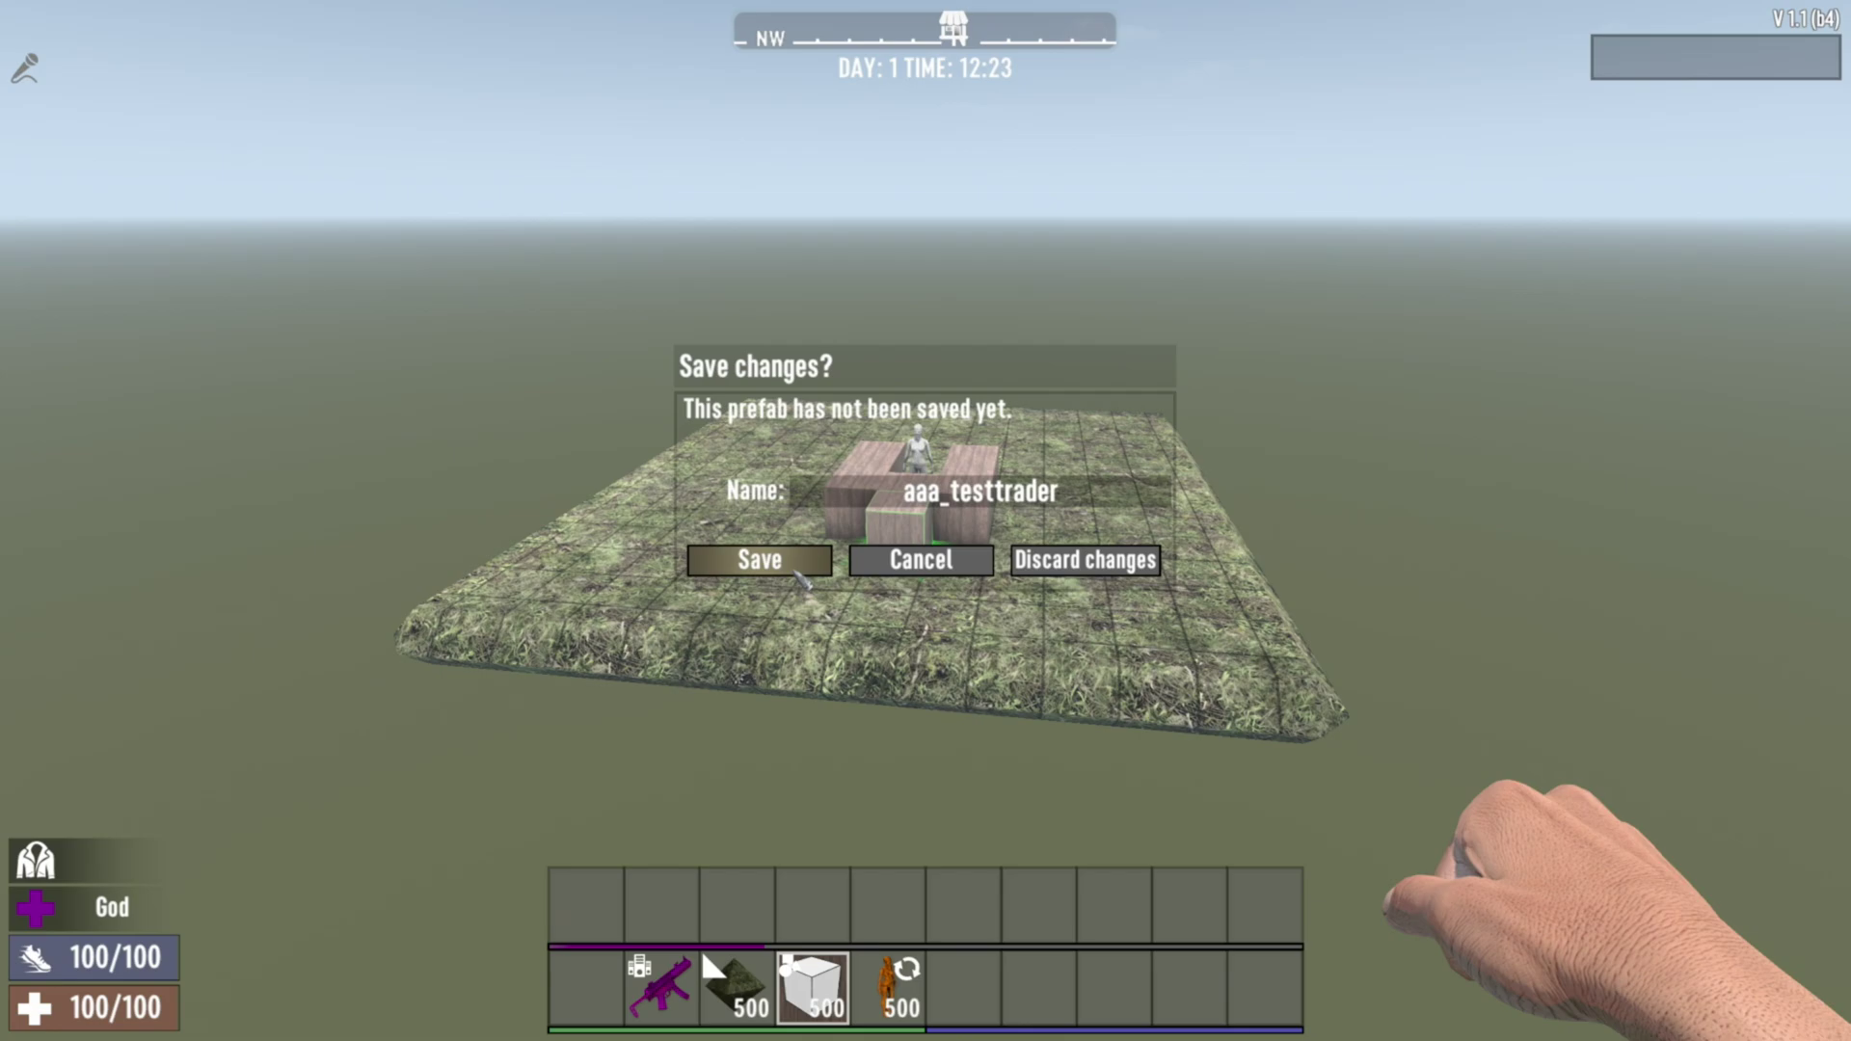
left_click(759, 560)
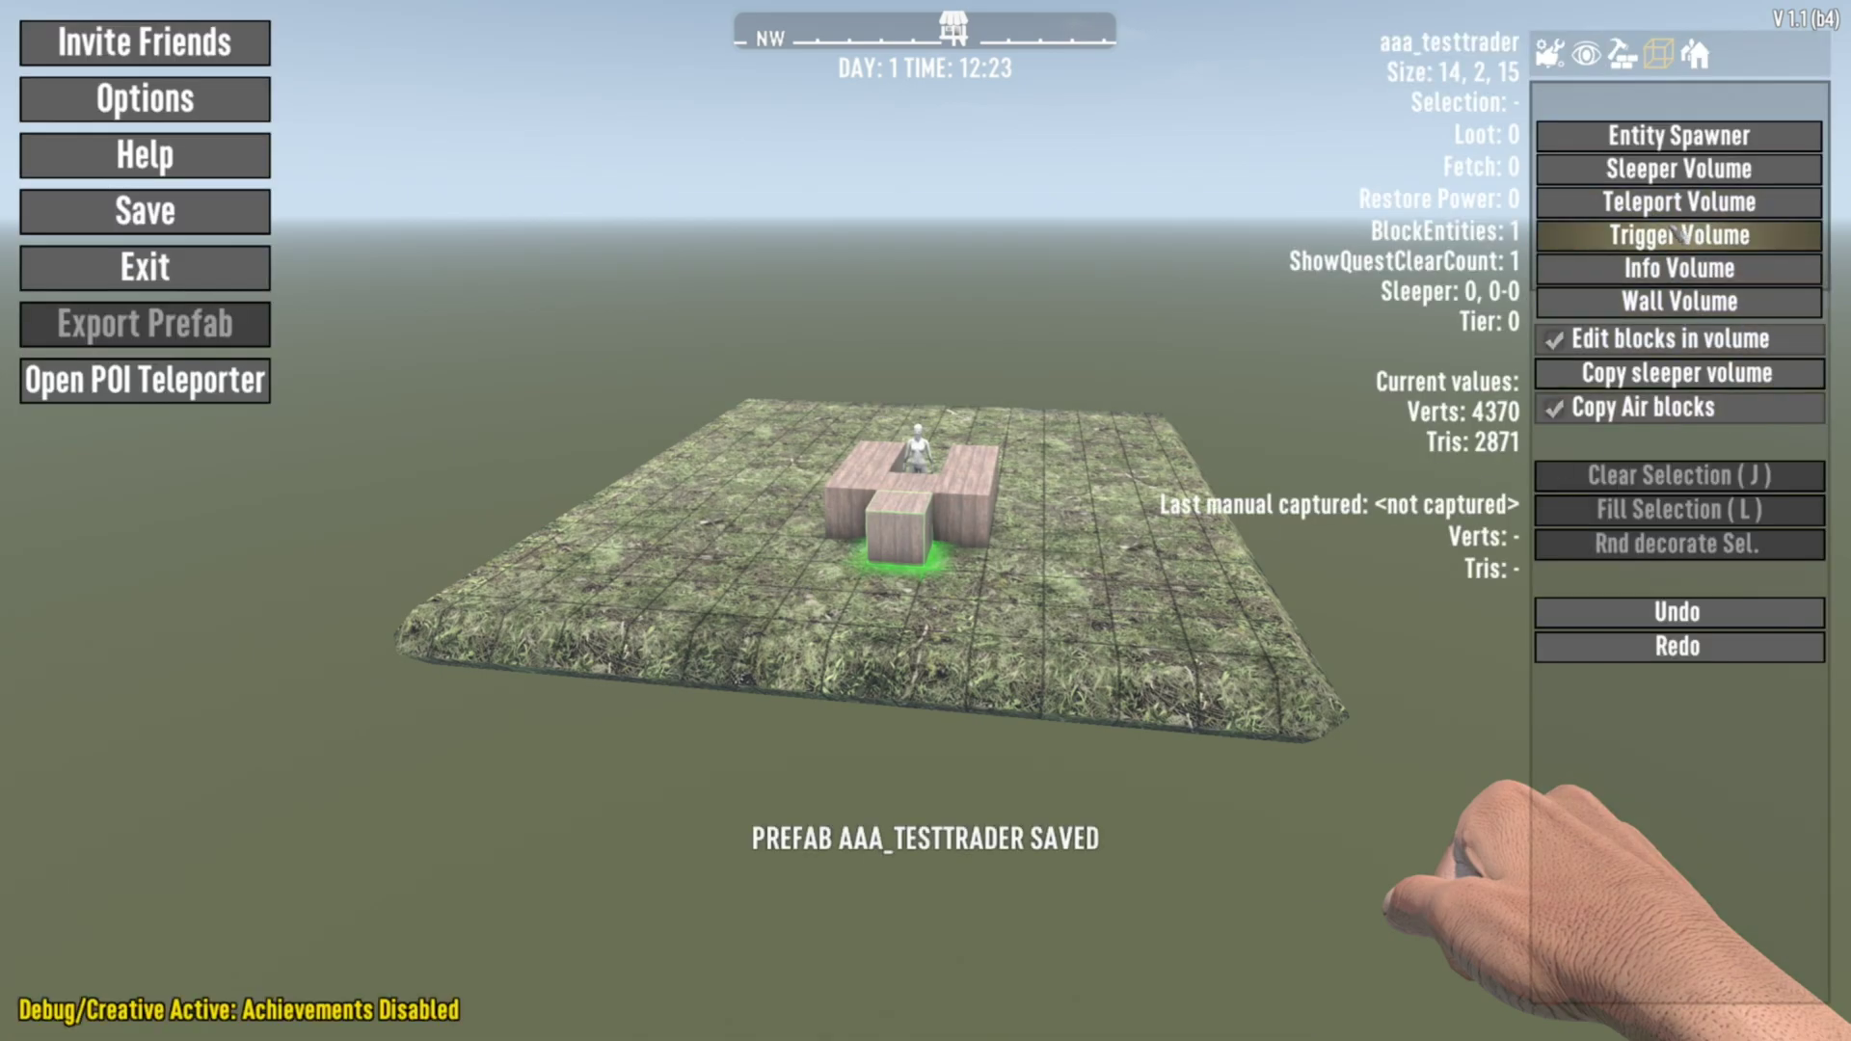
Start a playtest of the saved prefab, go to the wooden counter and talk to Trader Jen.
left_click(1550, 54)
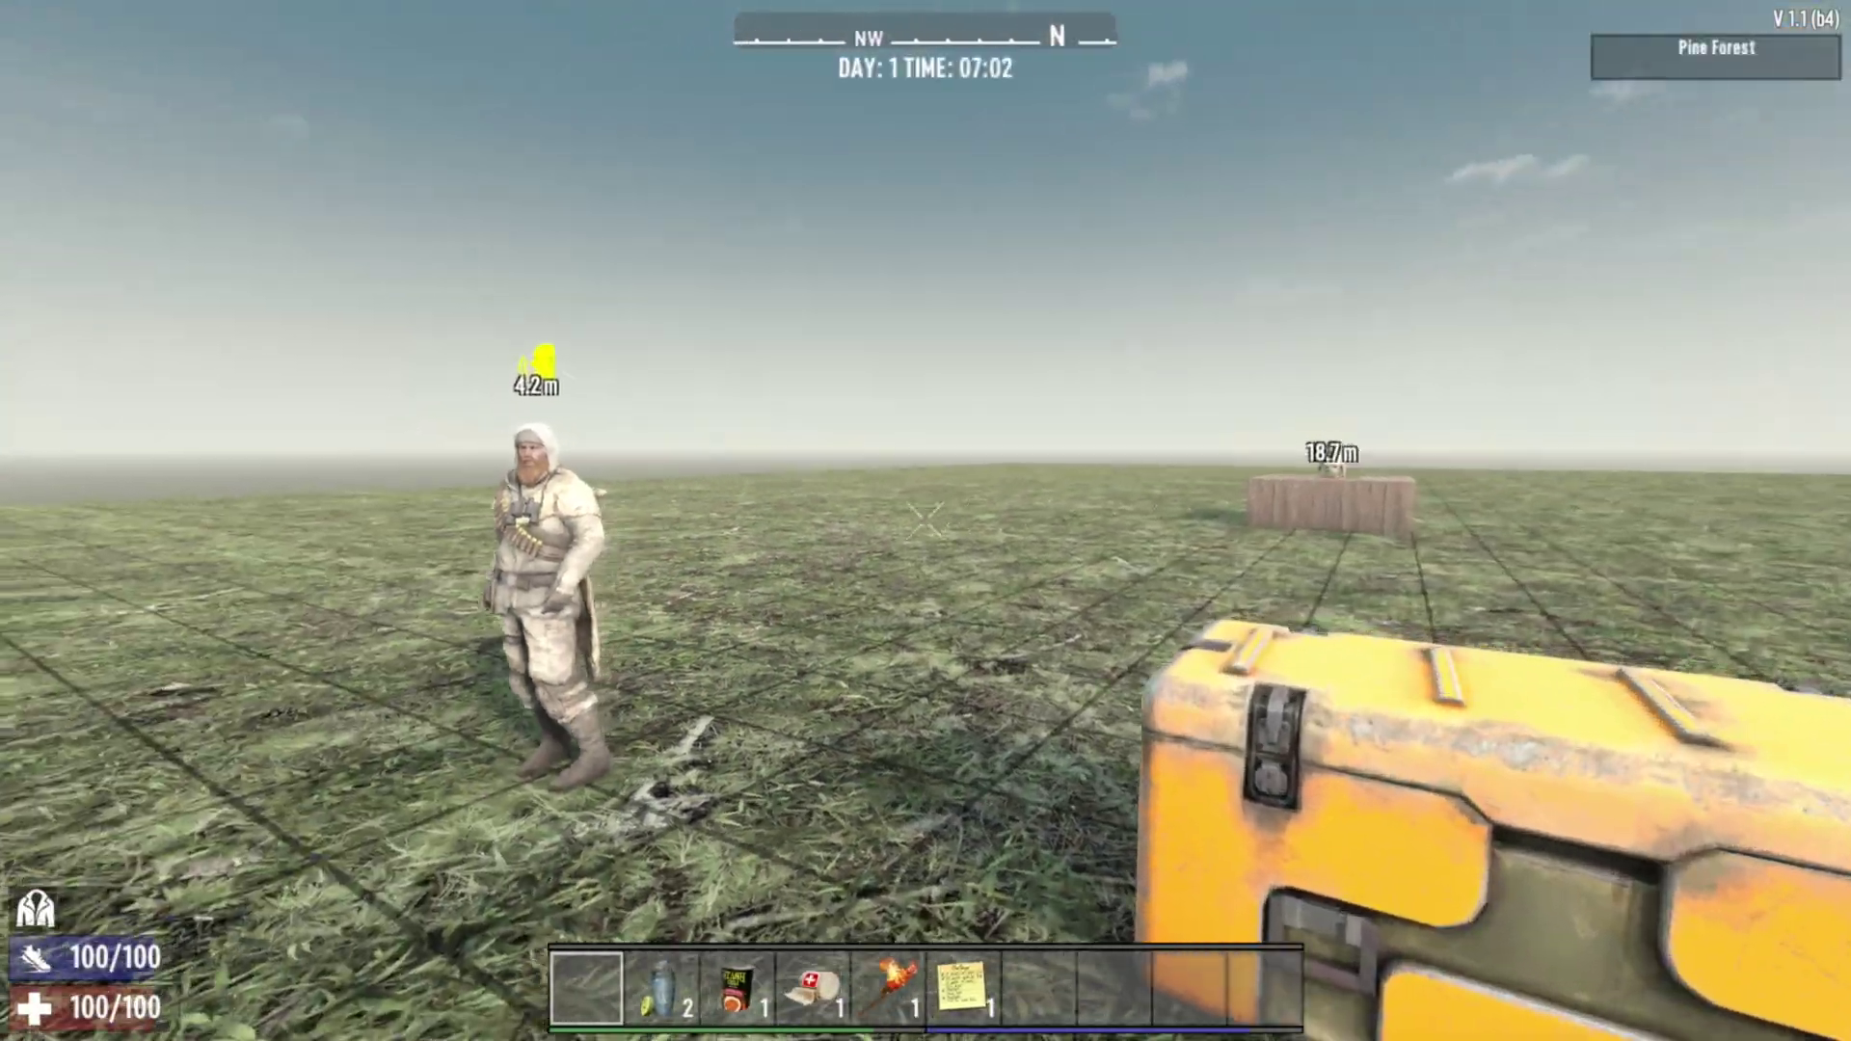
key("shift+w")
key("w")
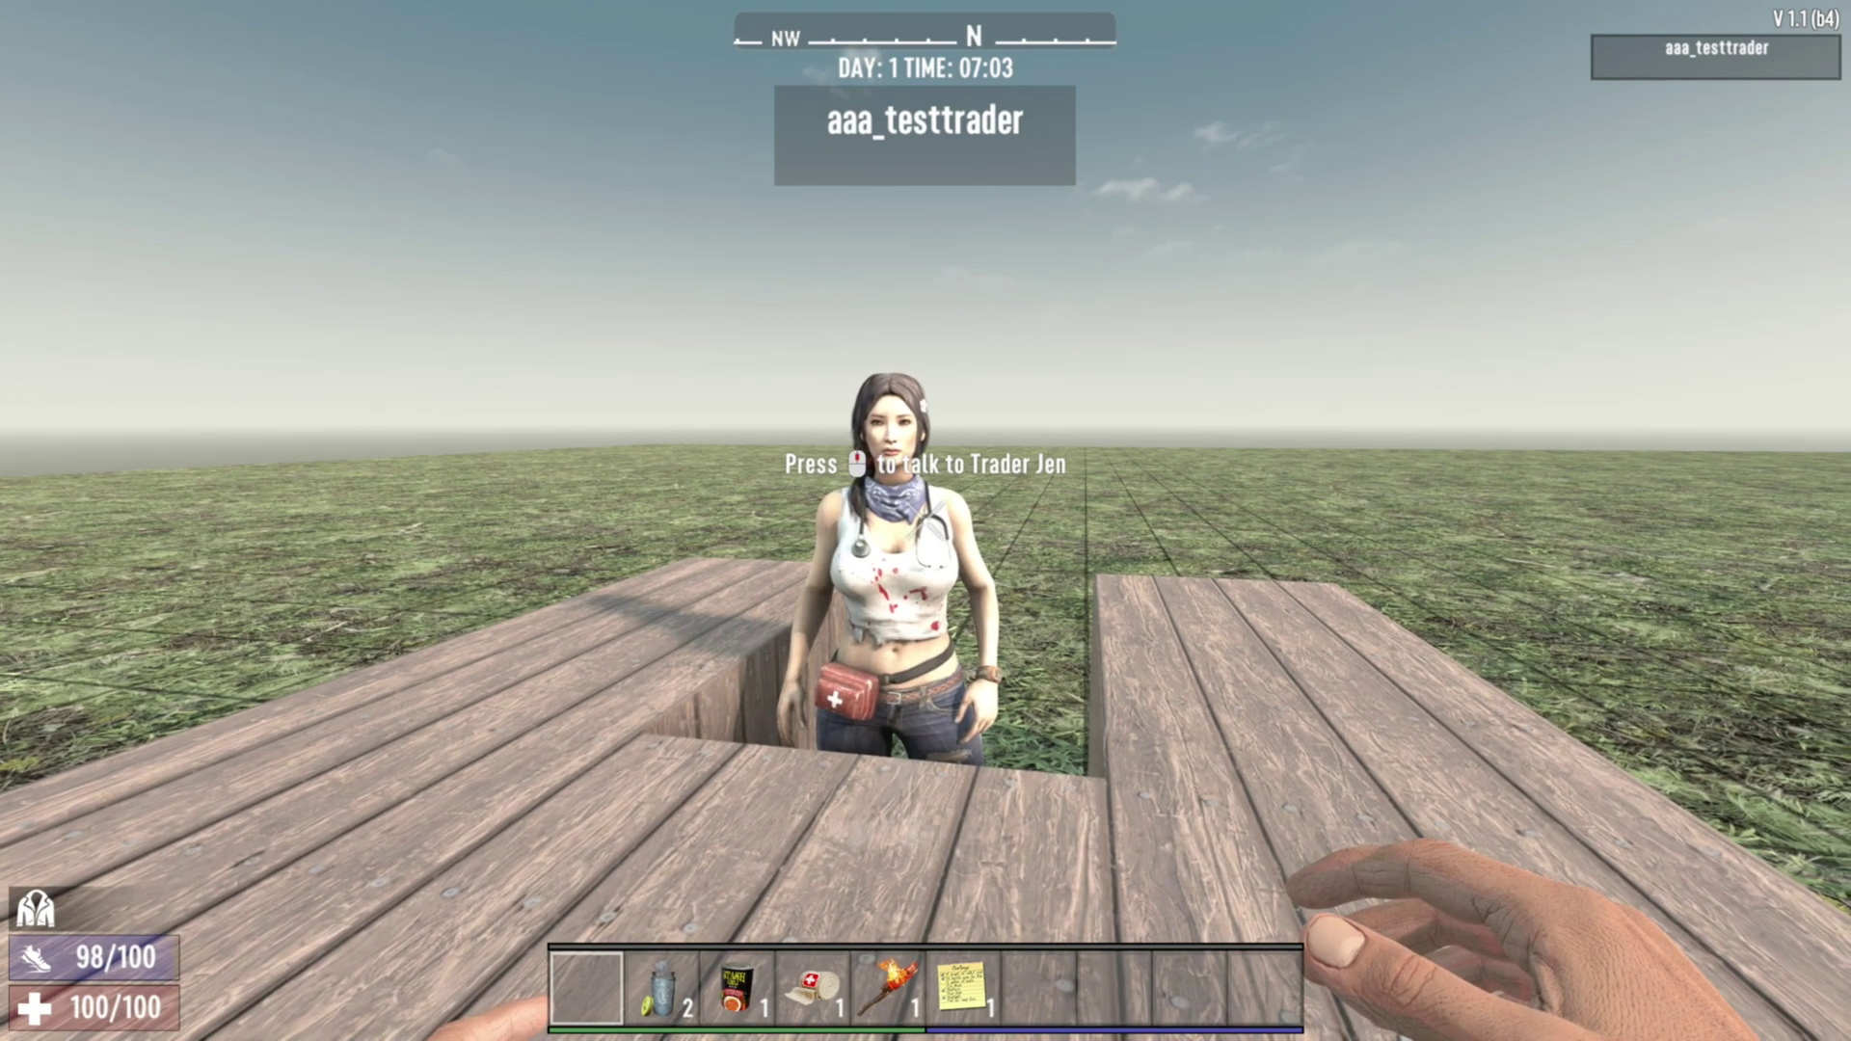
middle_click(926, 521)
key("Escape")
Examine Trader Jen and her counter in the playtest from several sides, enabling god mode to view them from the air.
key("a")
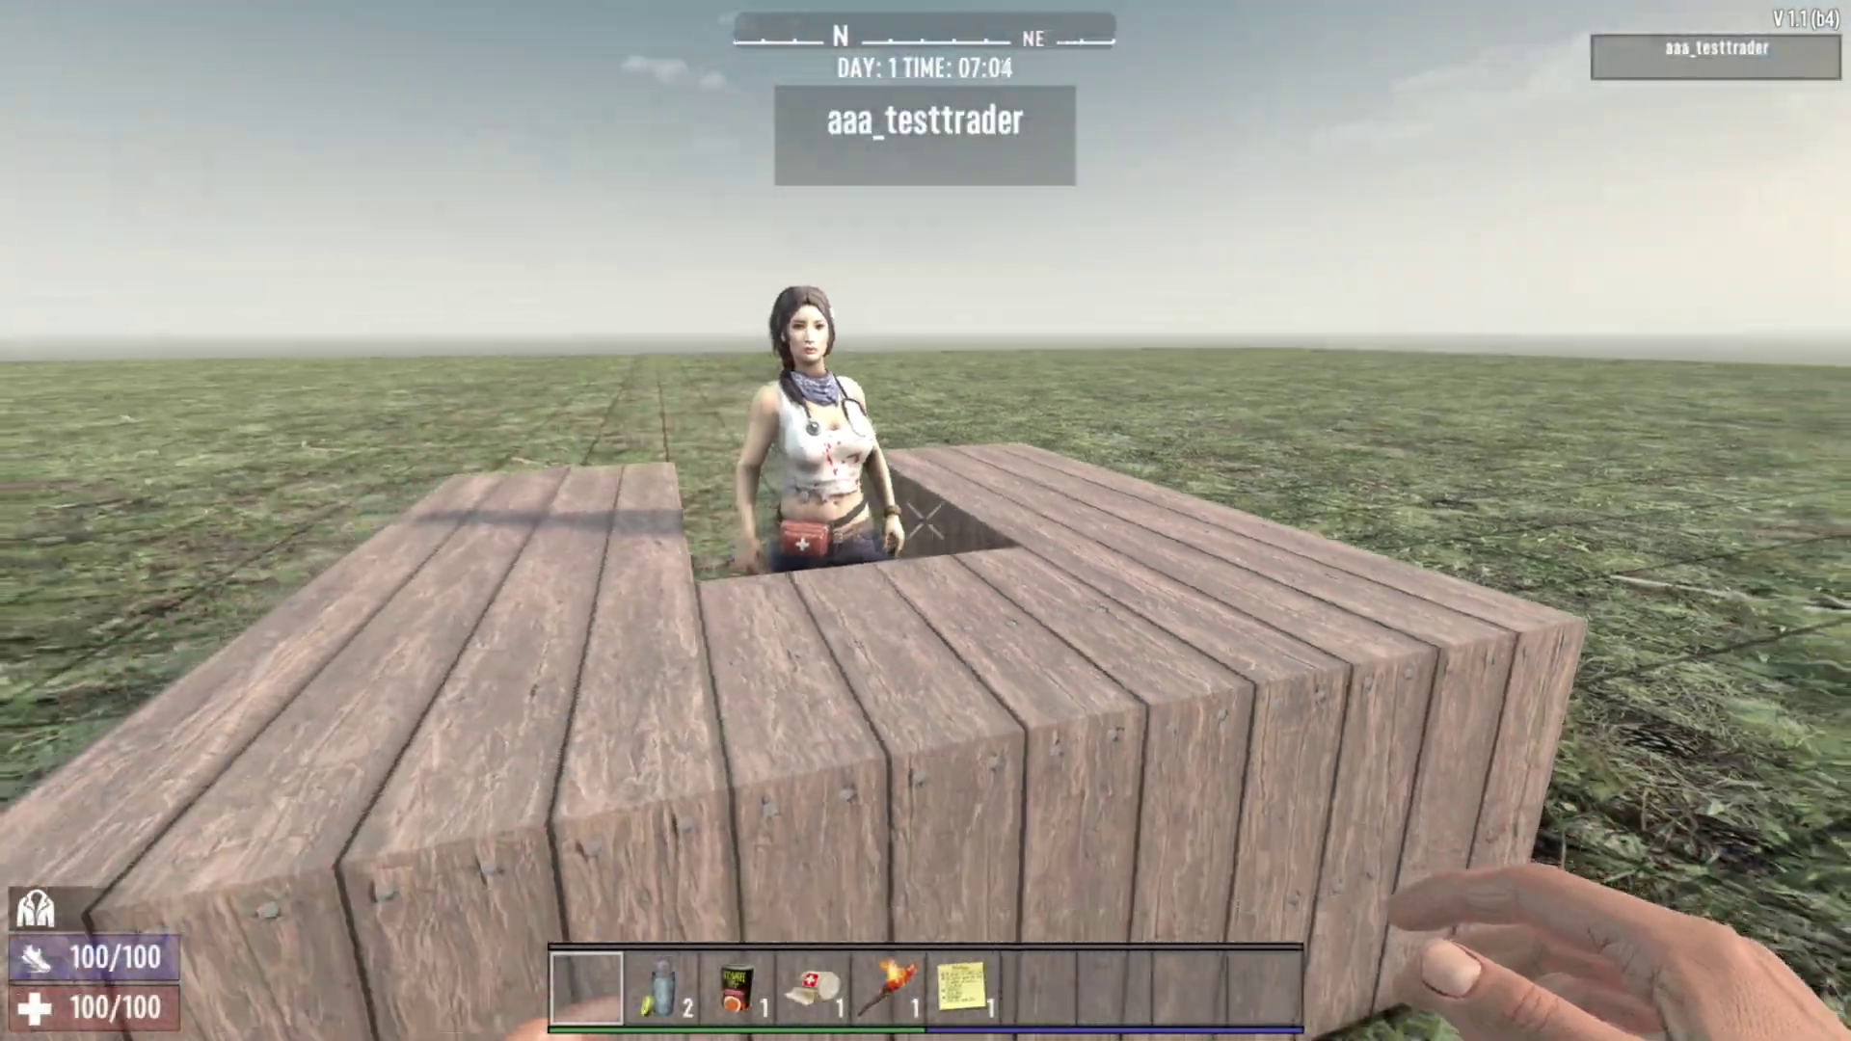
key("space")
key("w")
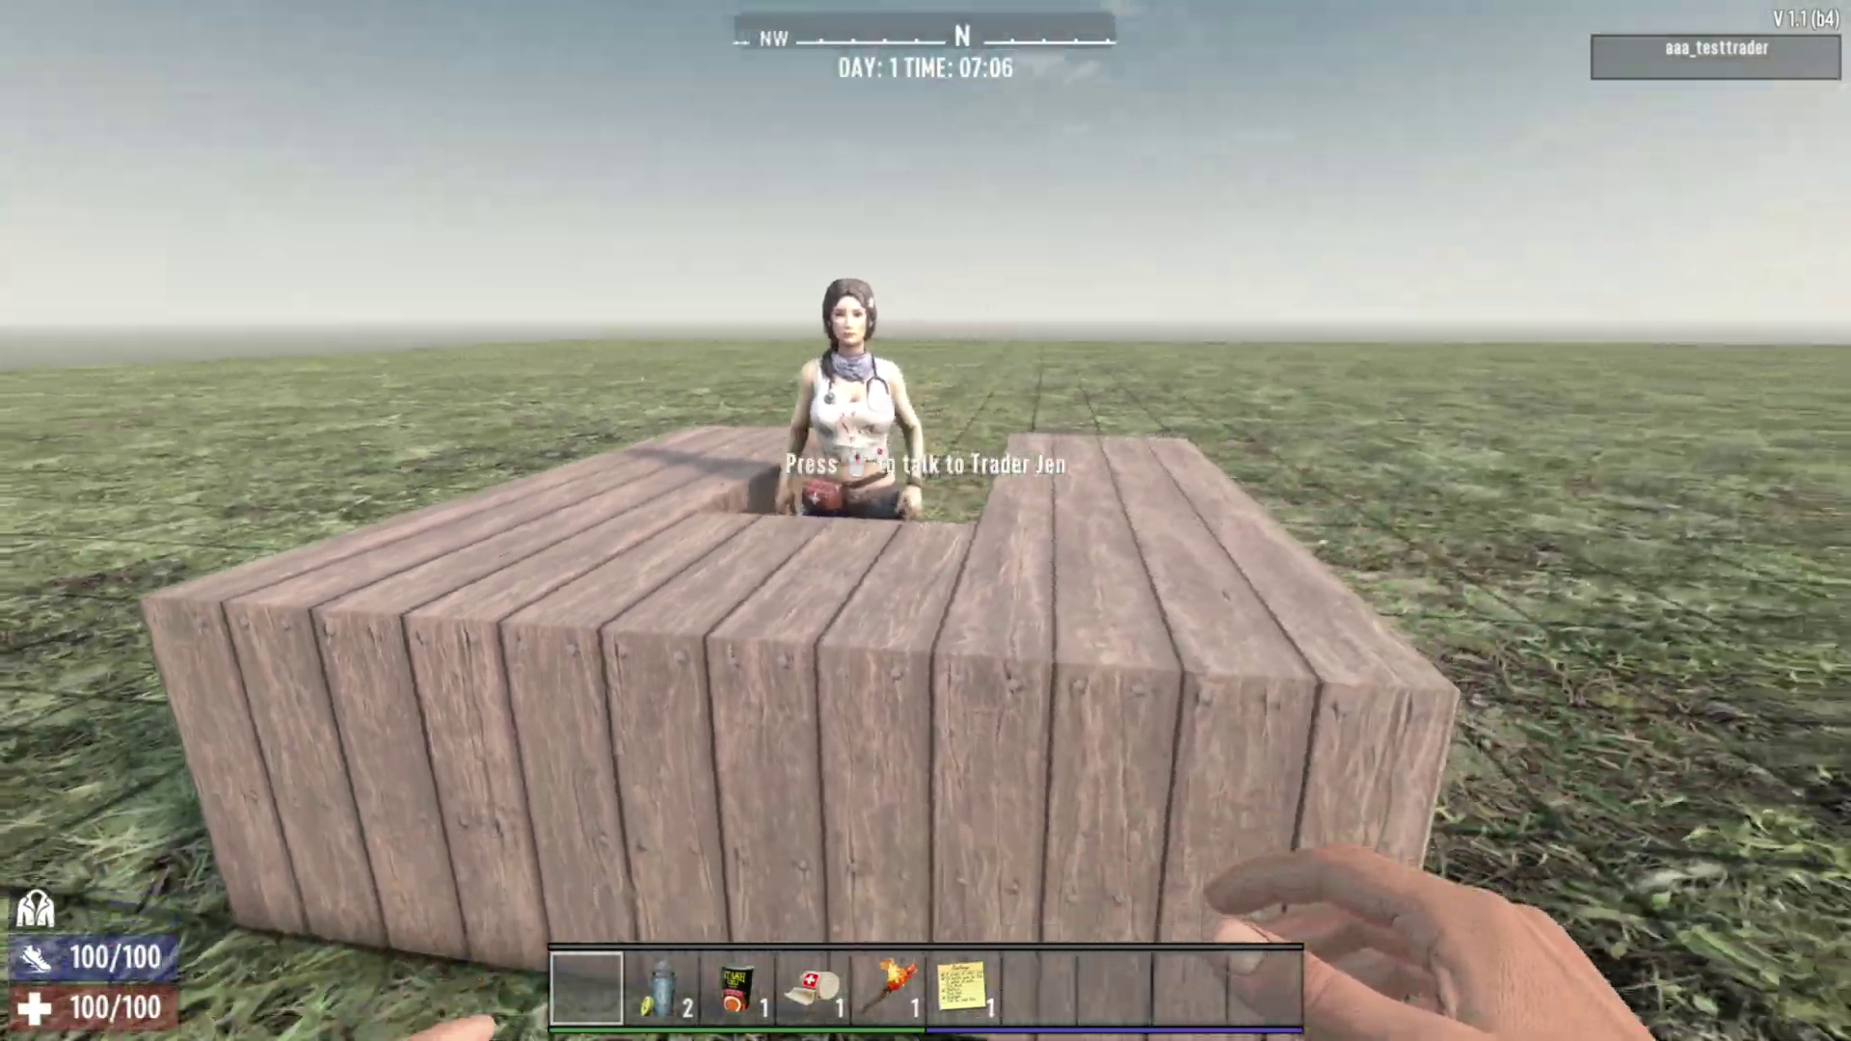
key("s")
key("q")
key("space")
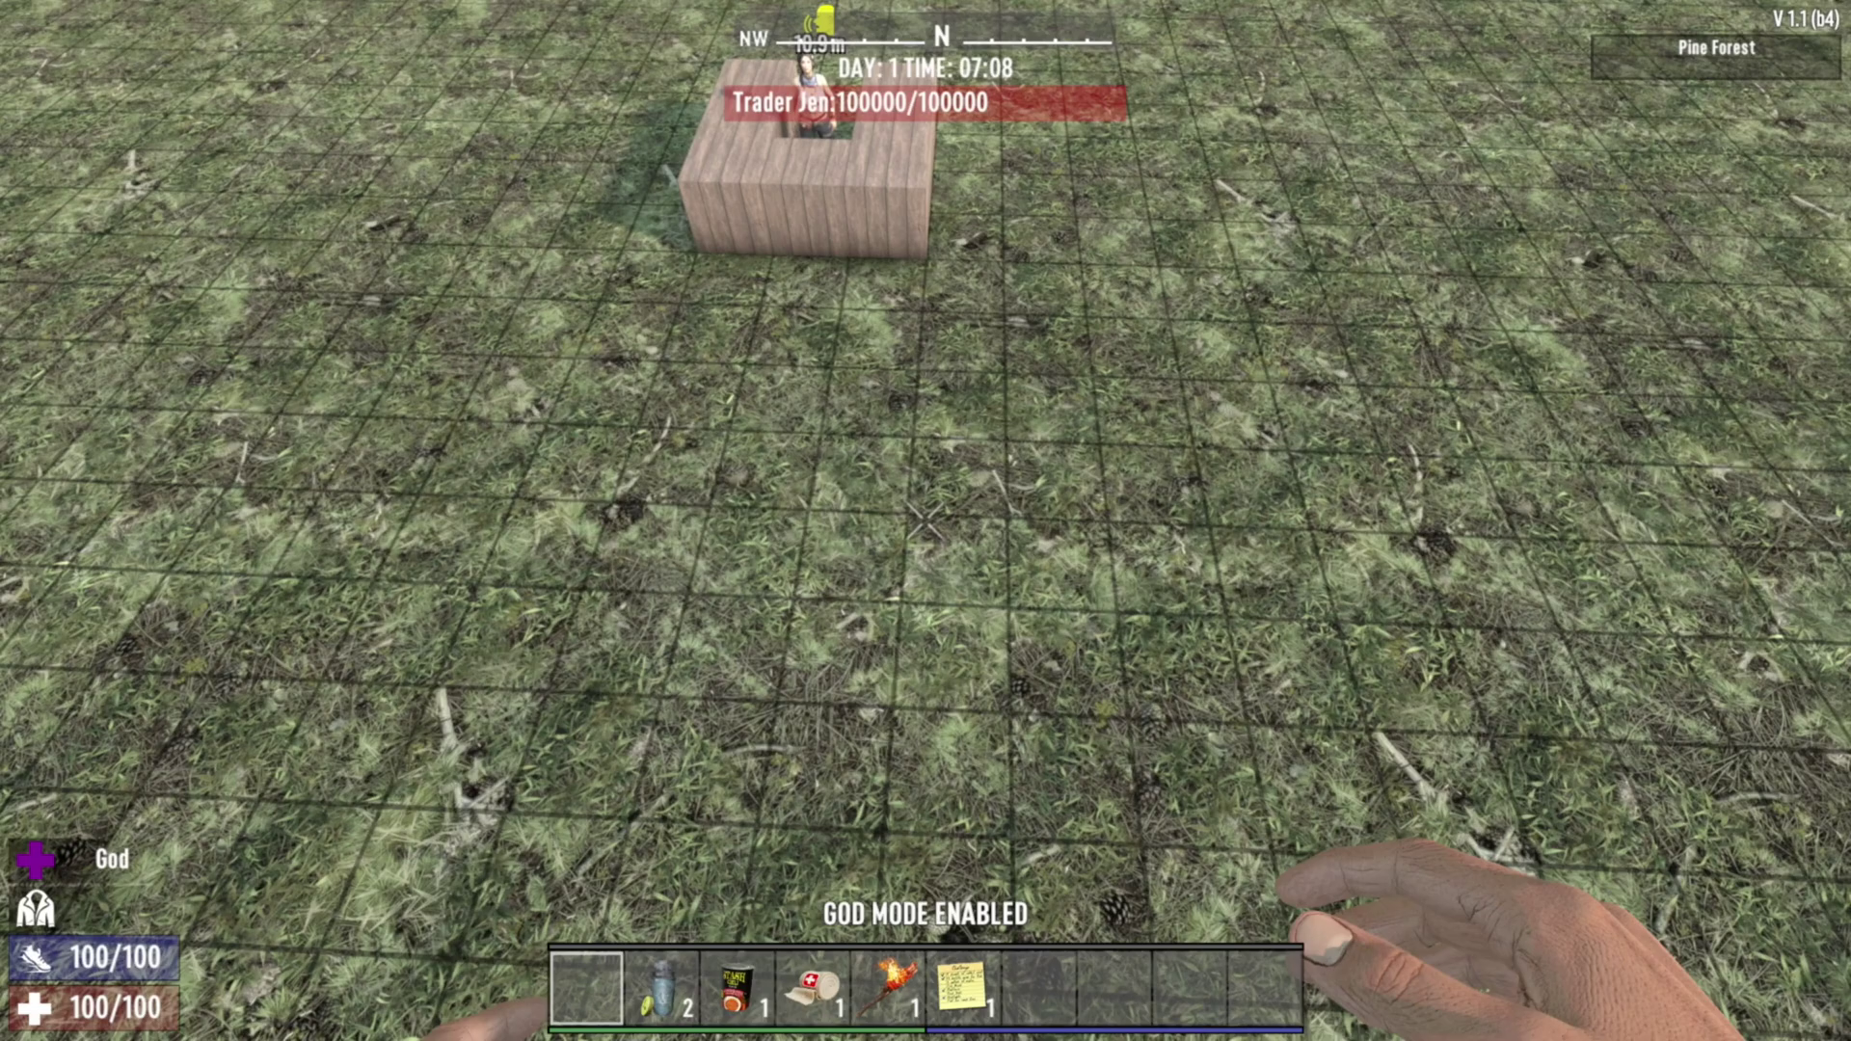
key("w")
key("c")
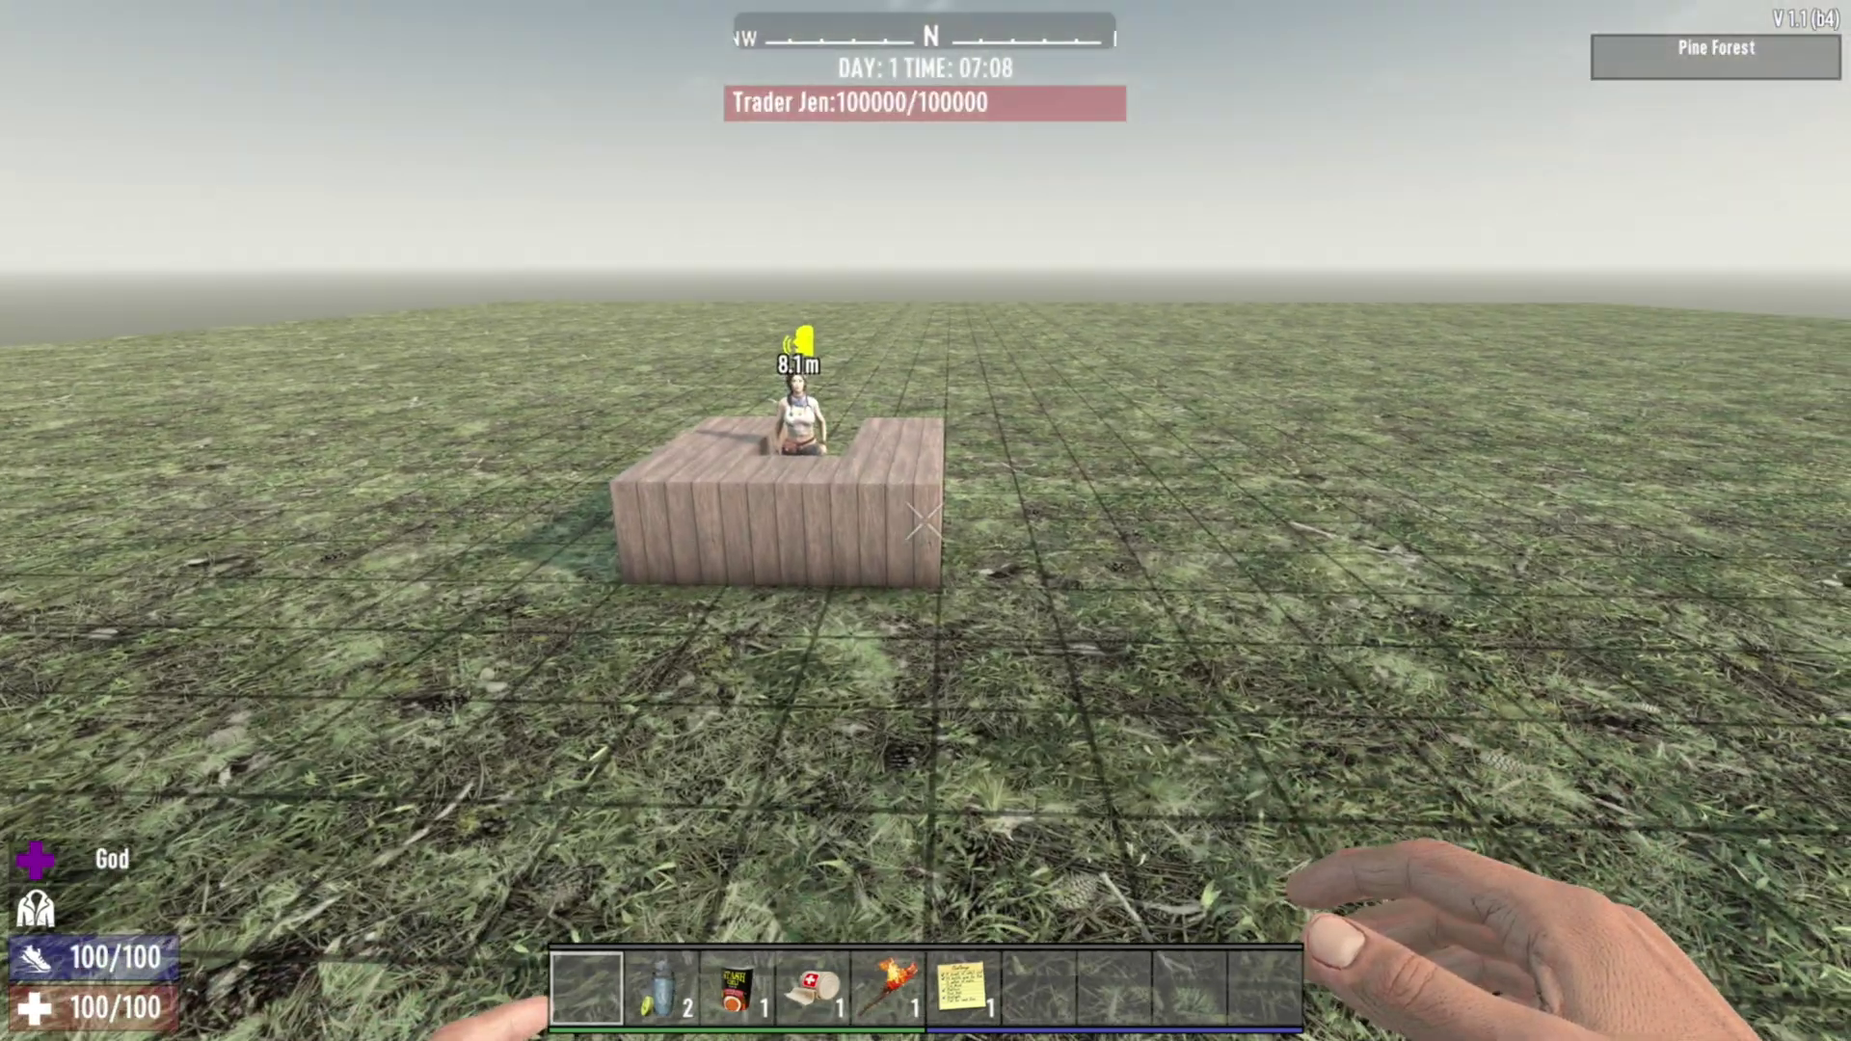
Turn off god mode, view the trader post from the ground and return from the playtest to the prefab editor.
key("q")
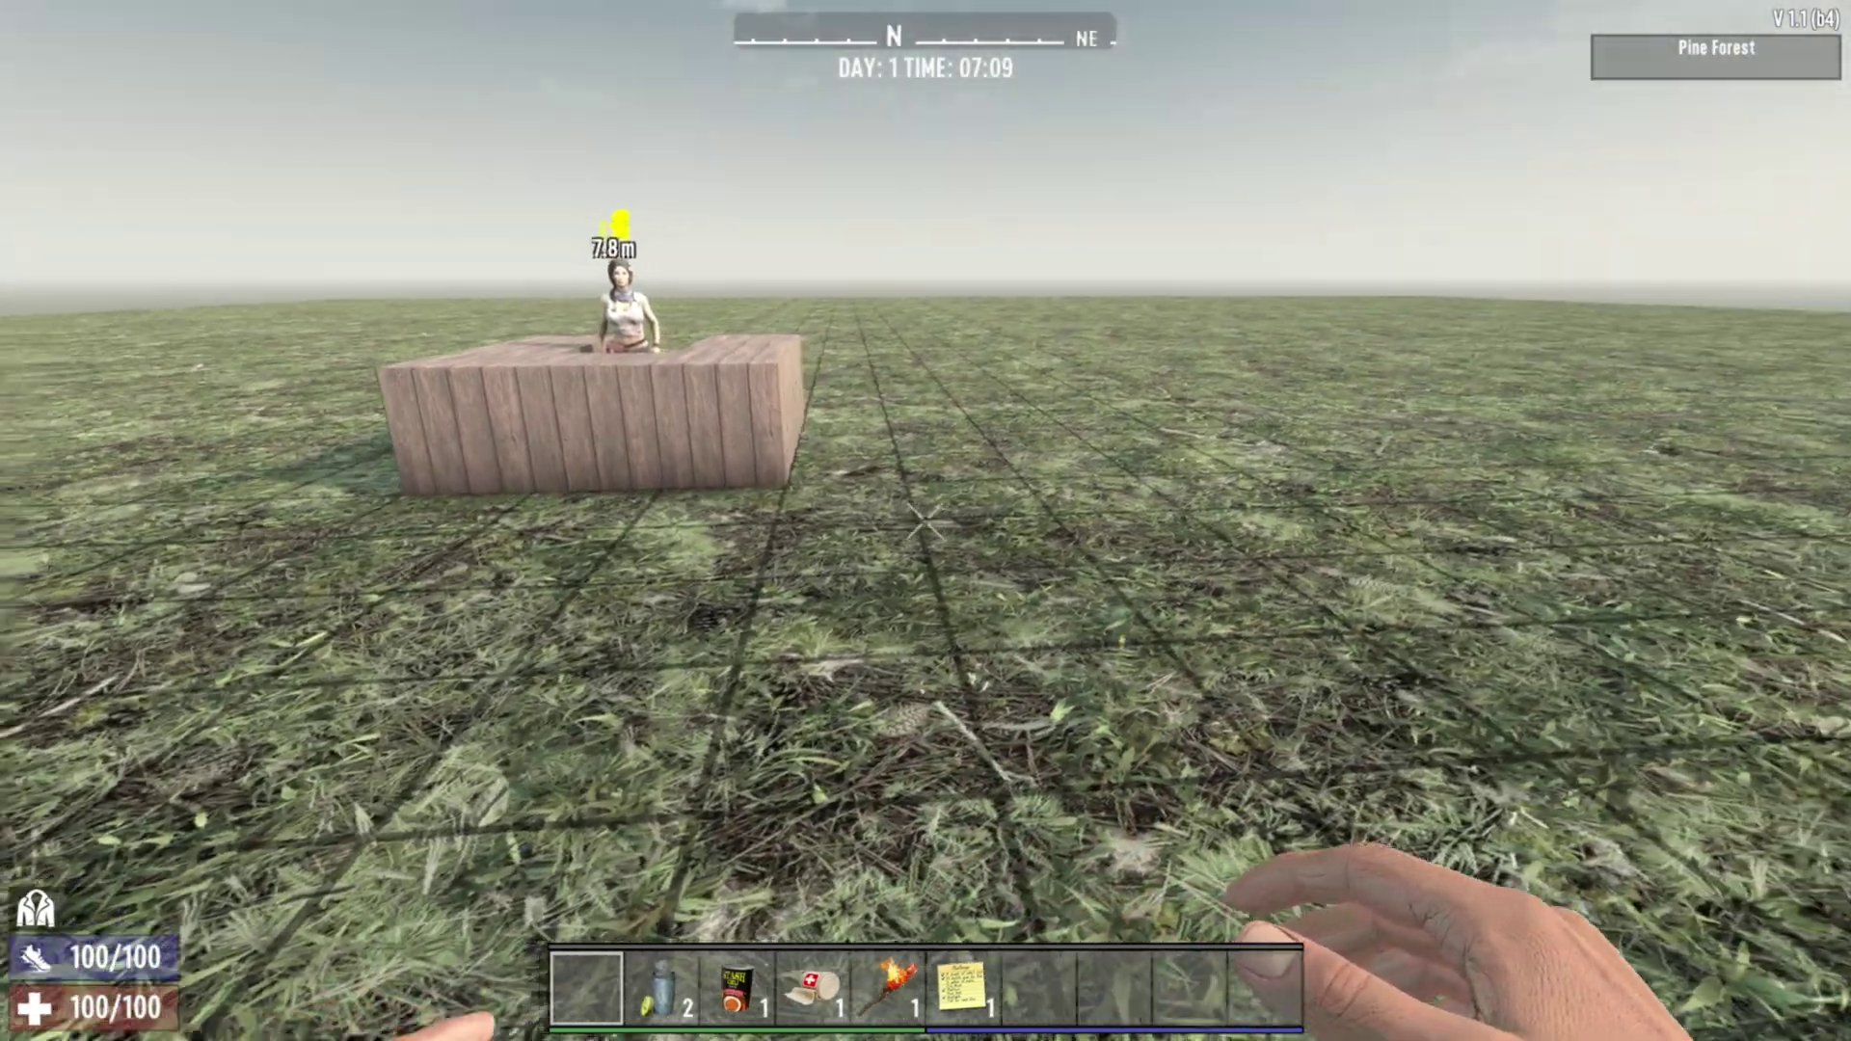
key("d")
key("w")
key("s")
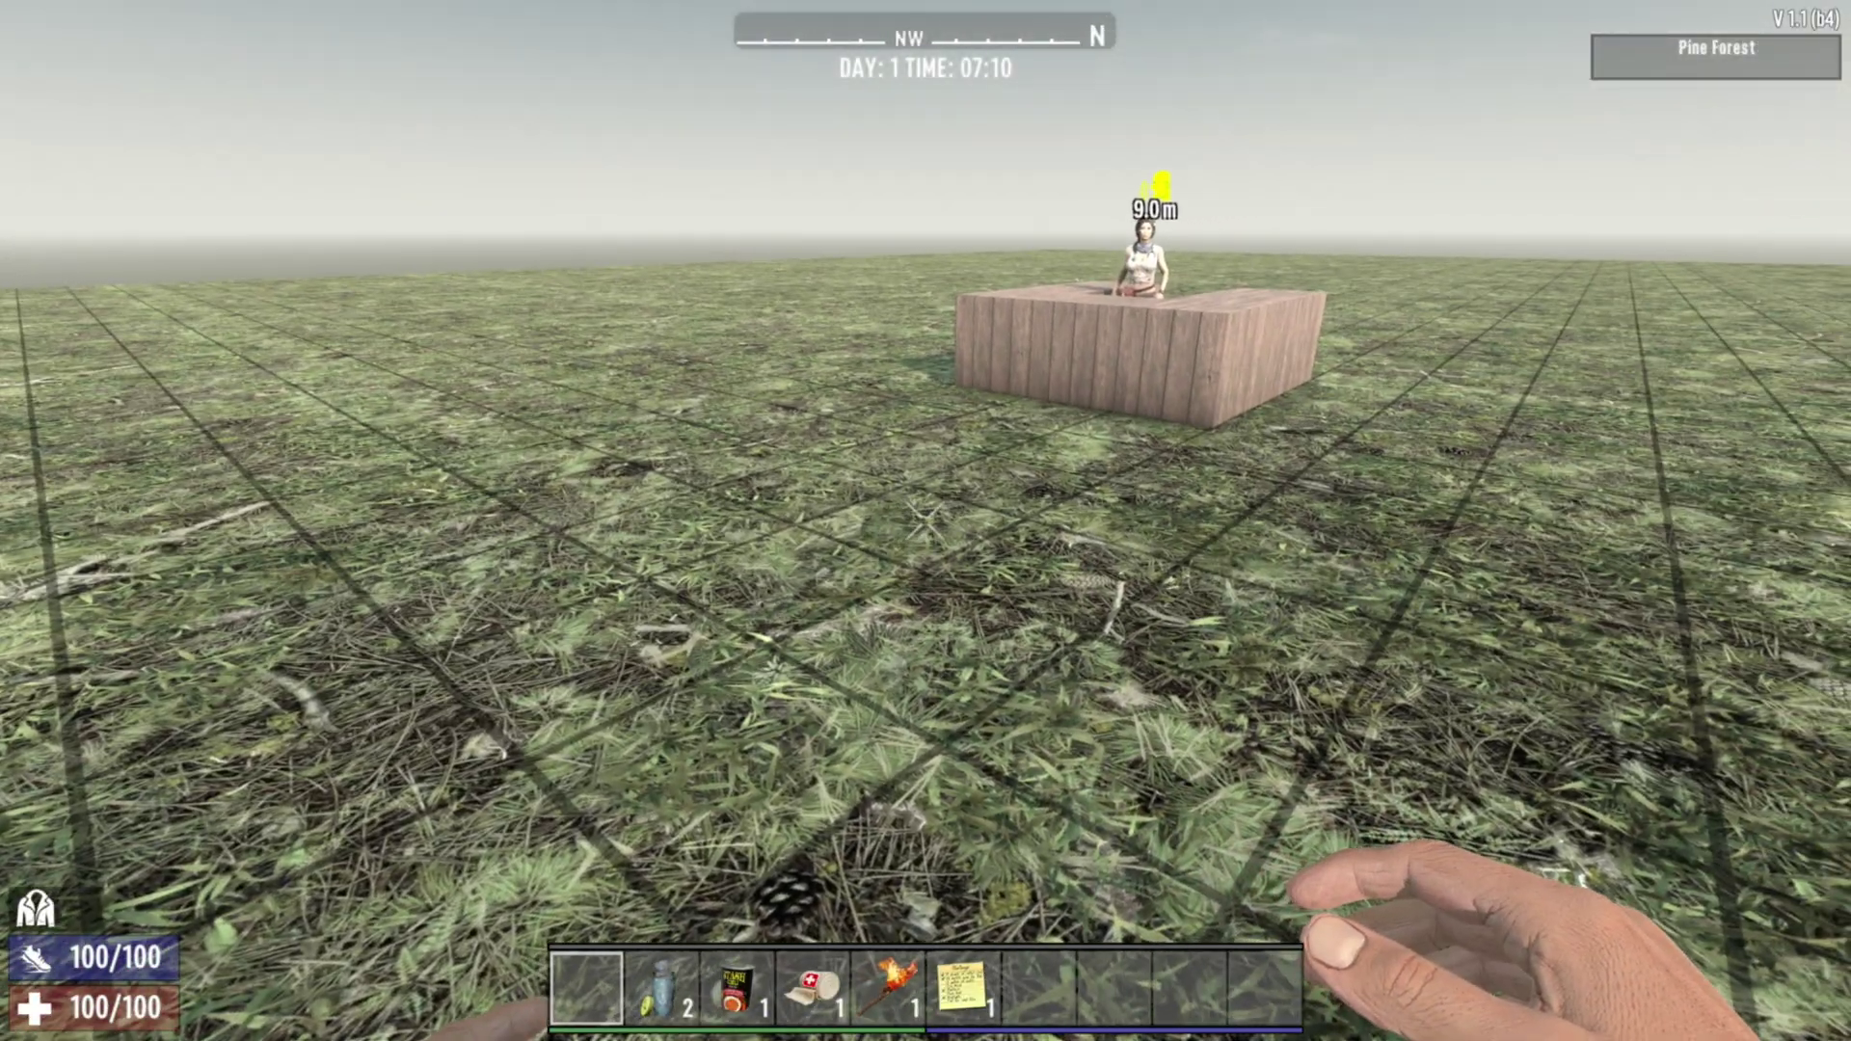
key("Escape")
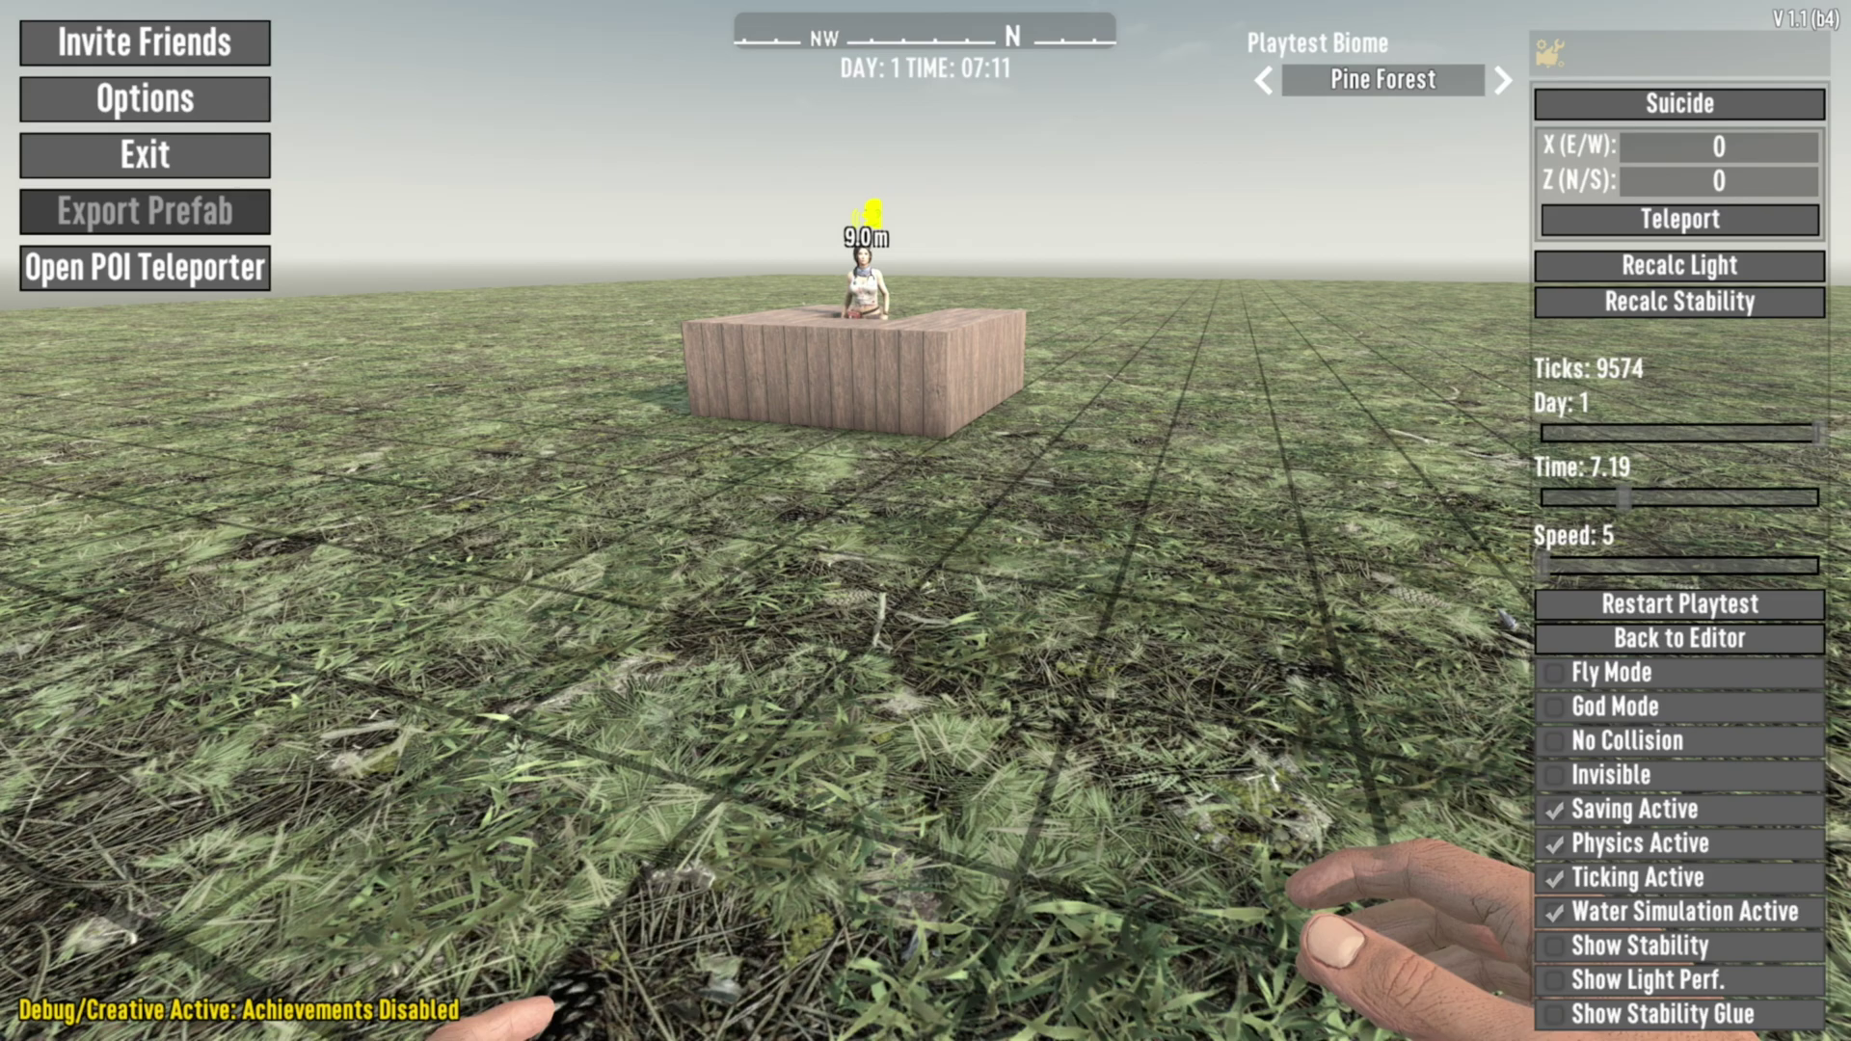
left_click(1617, 640)
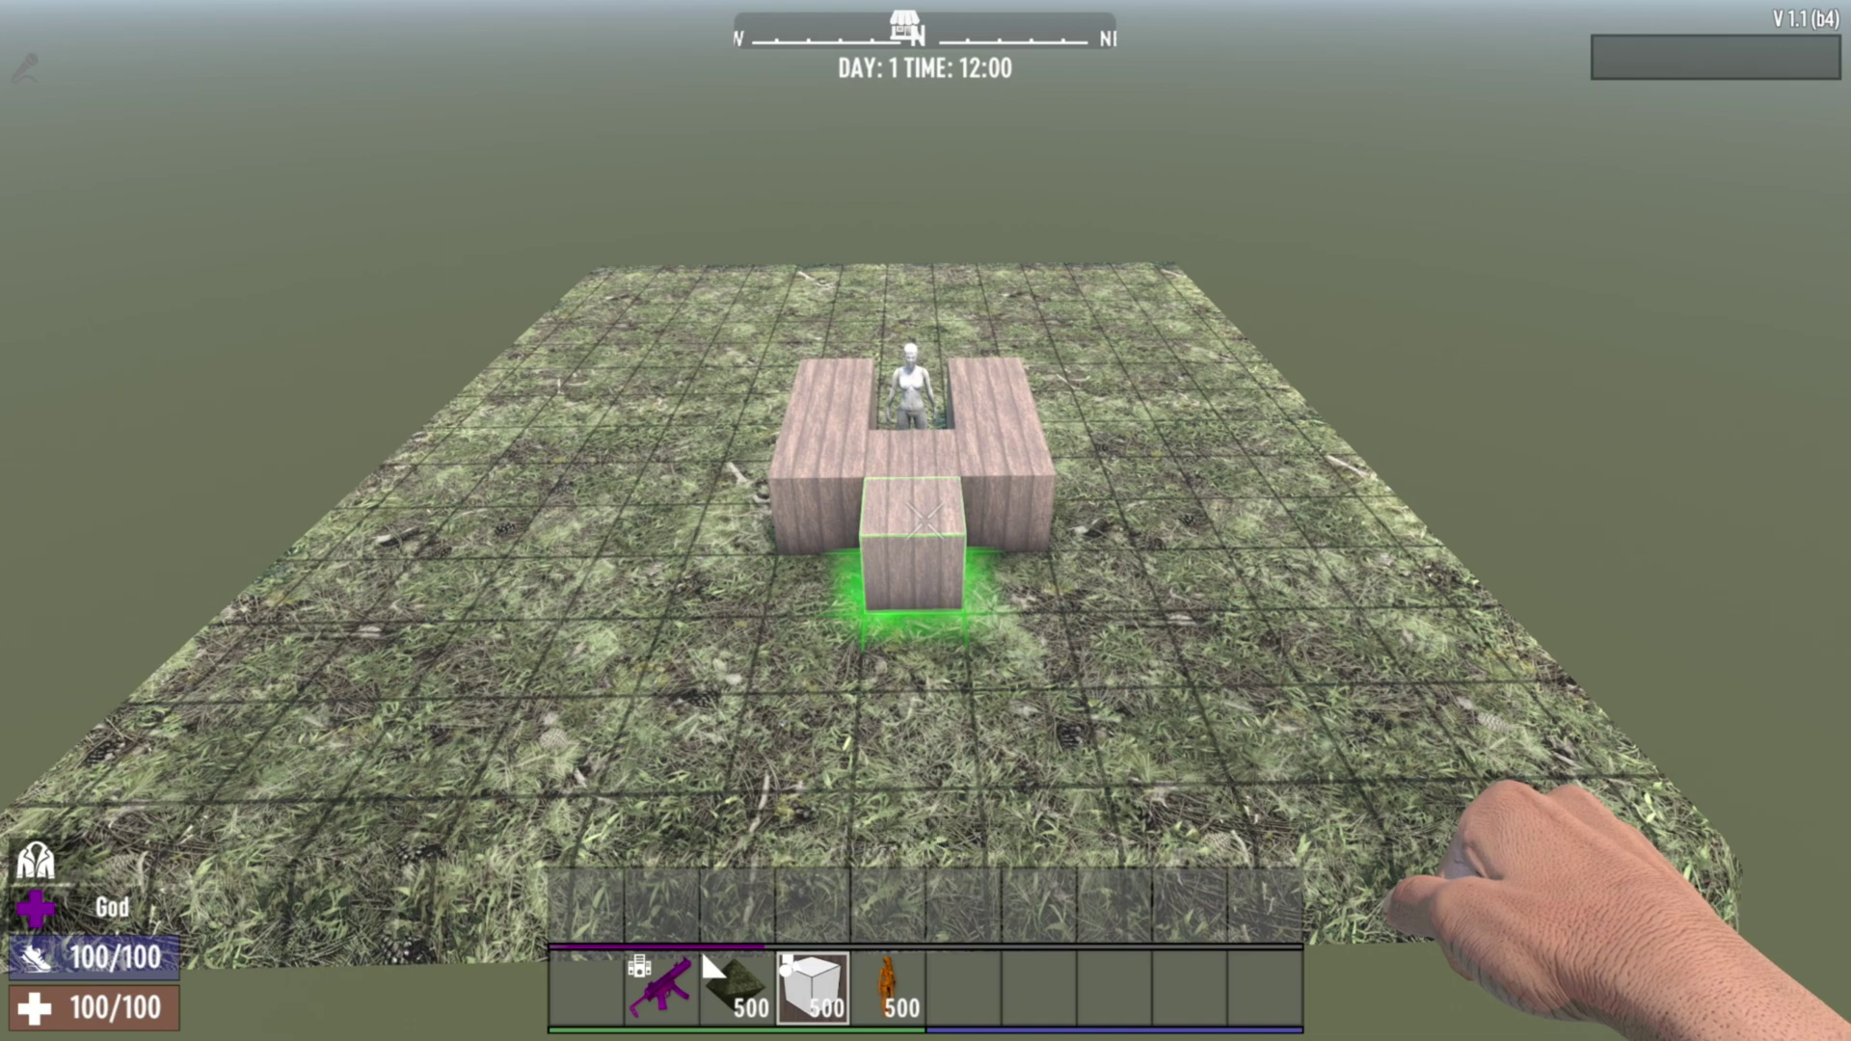
Add a wall volume to the prefab and shrink it to 3 × 3 × 1 blocks along the front of the counter.
key("1")
key("d")
key("s")
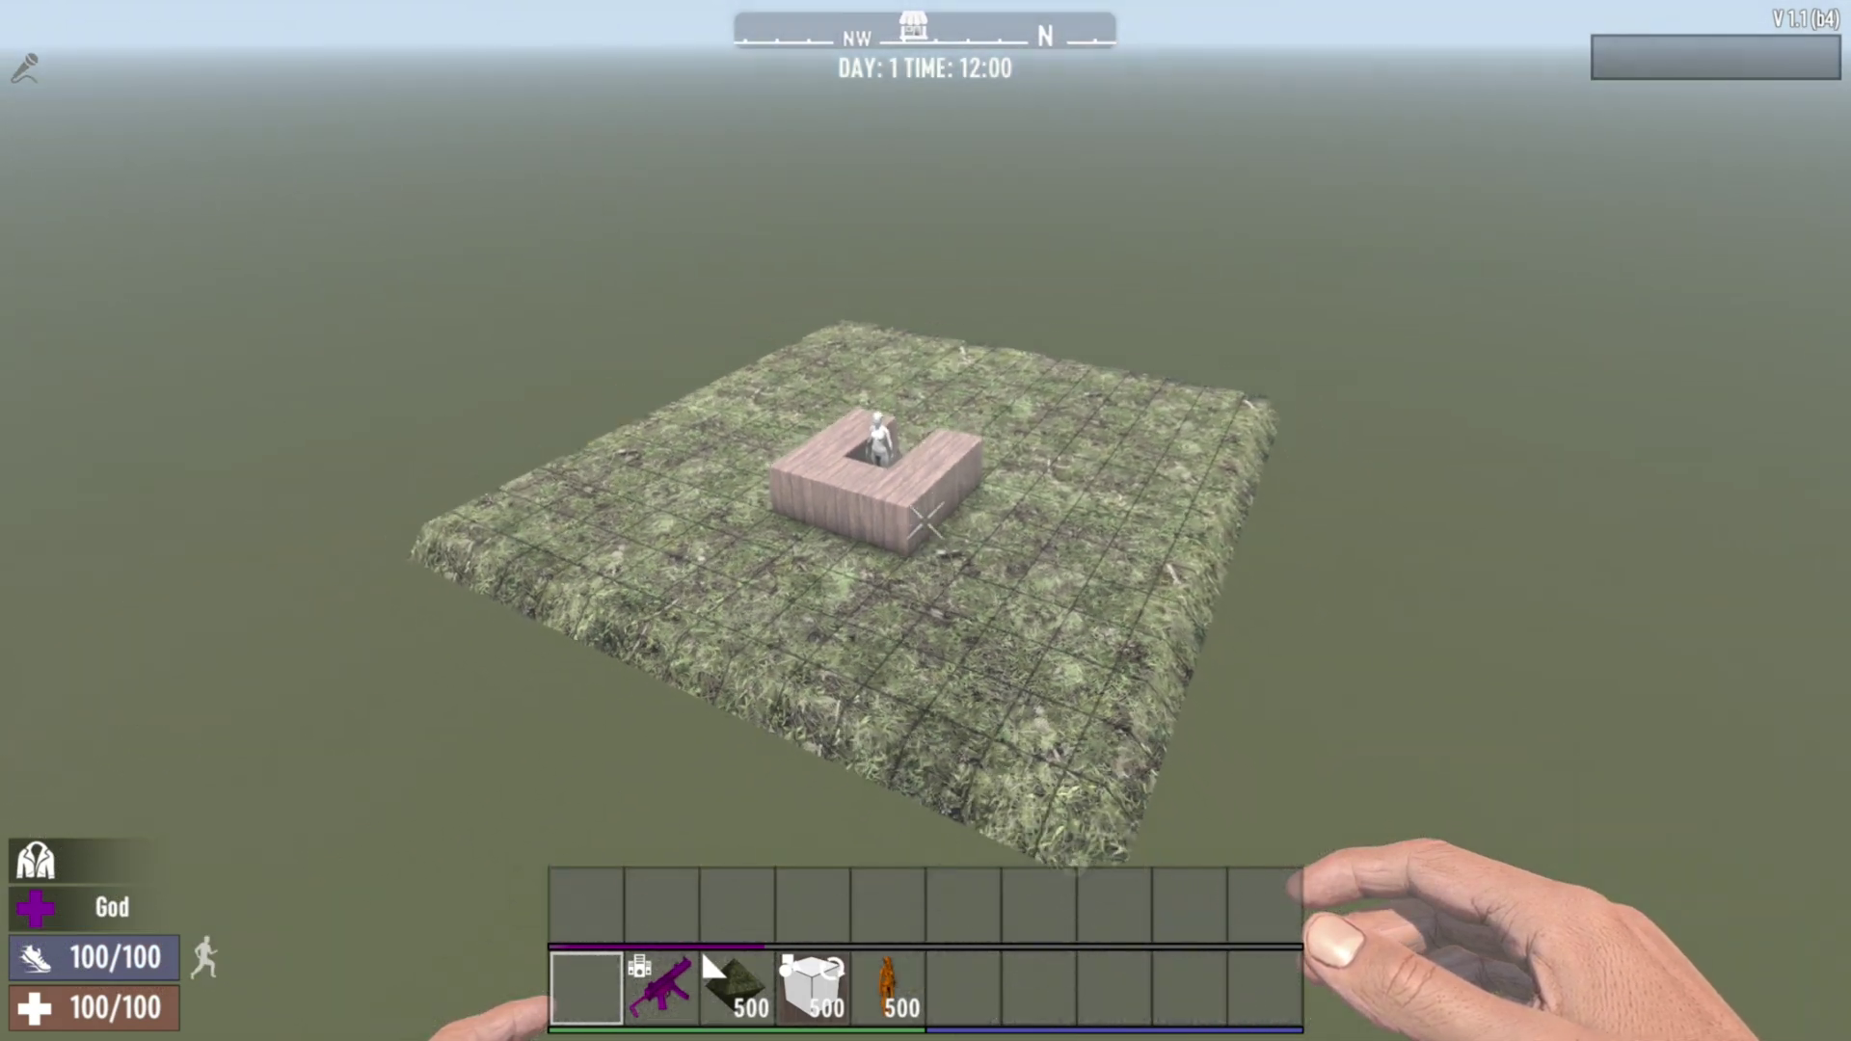
key("Escape")
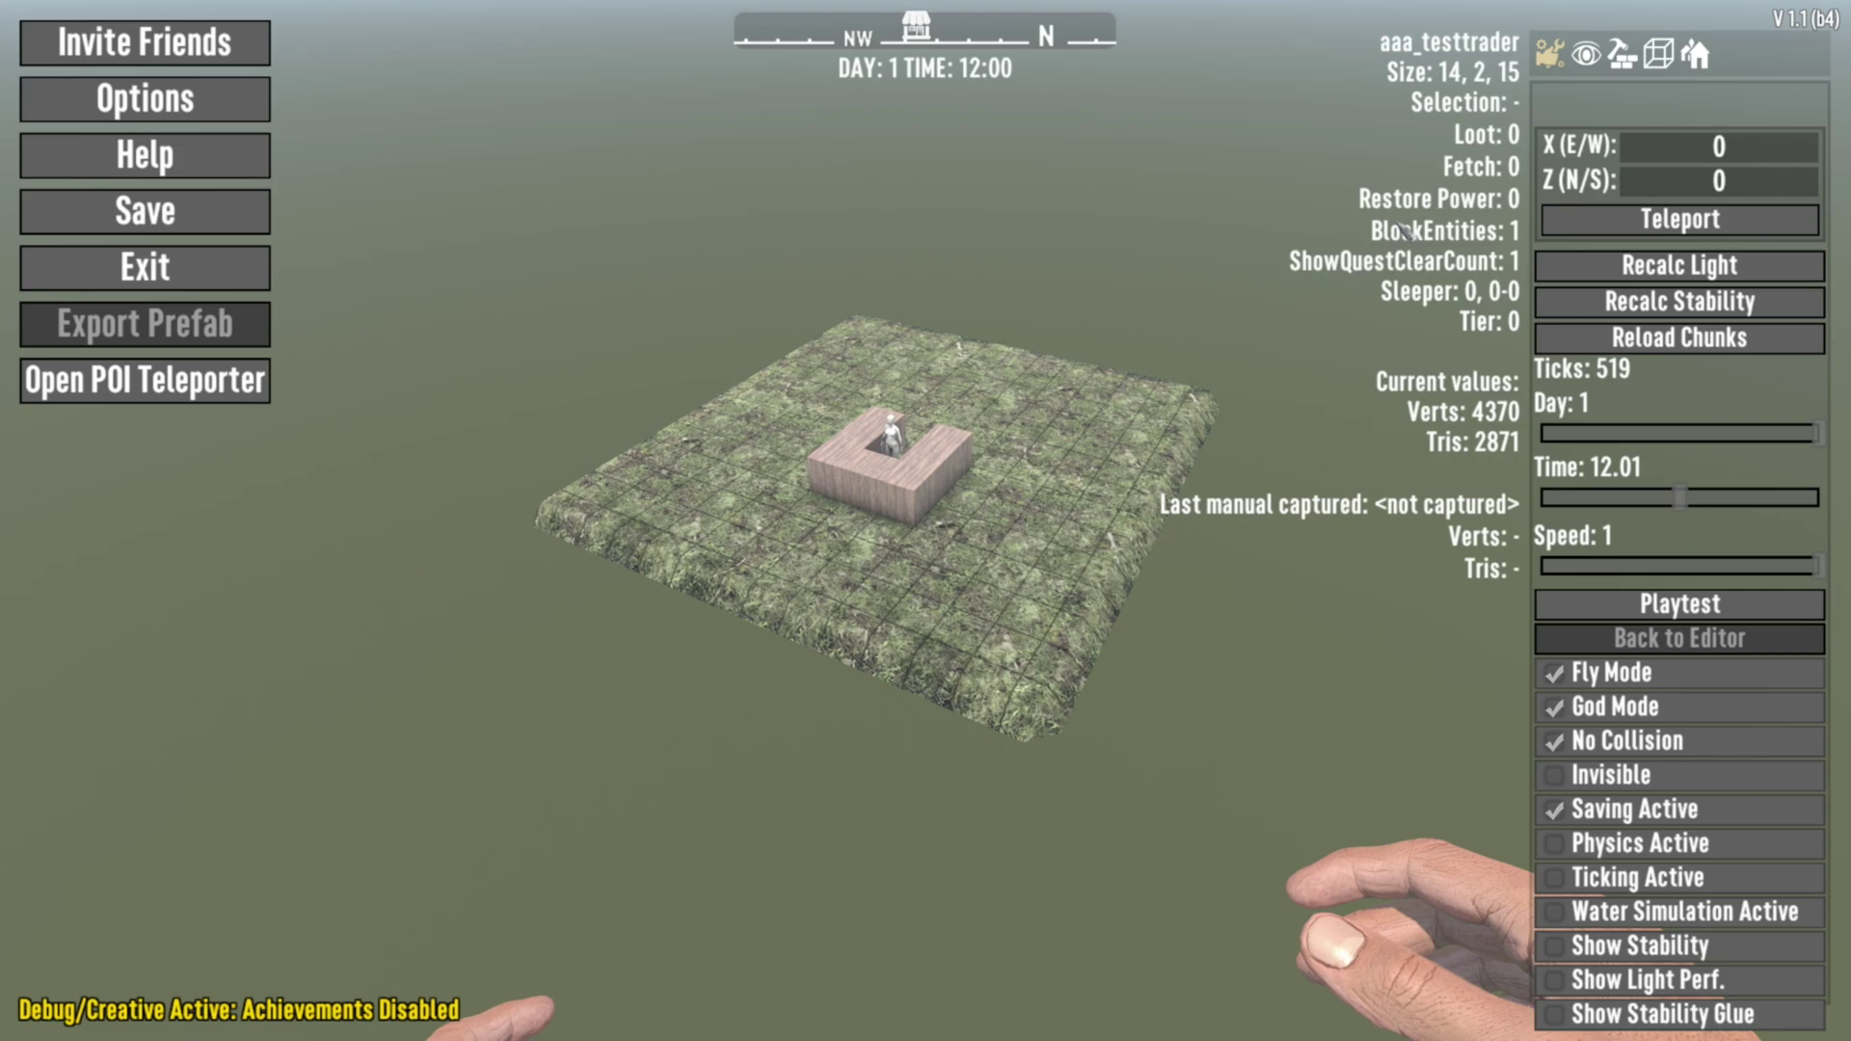
left_click(1659, 54)
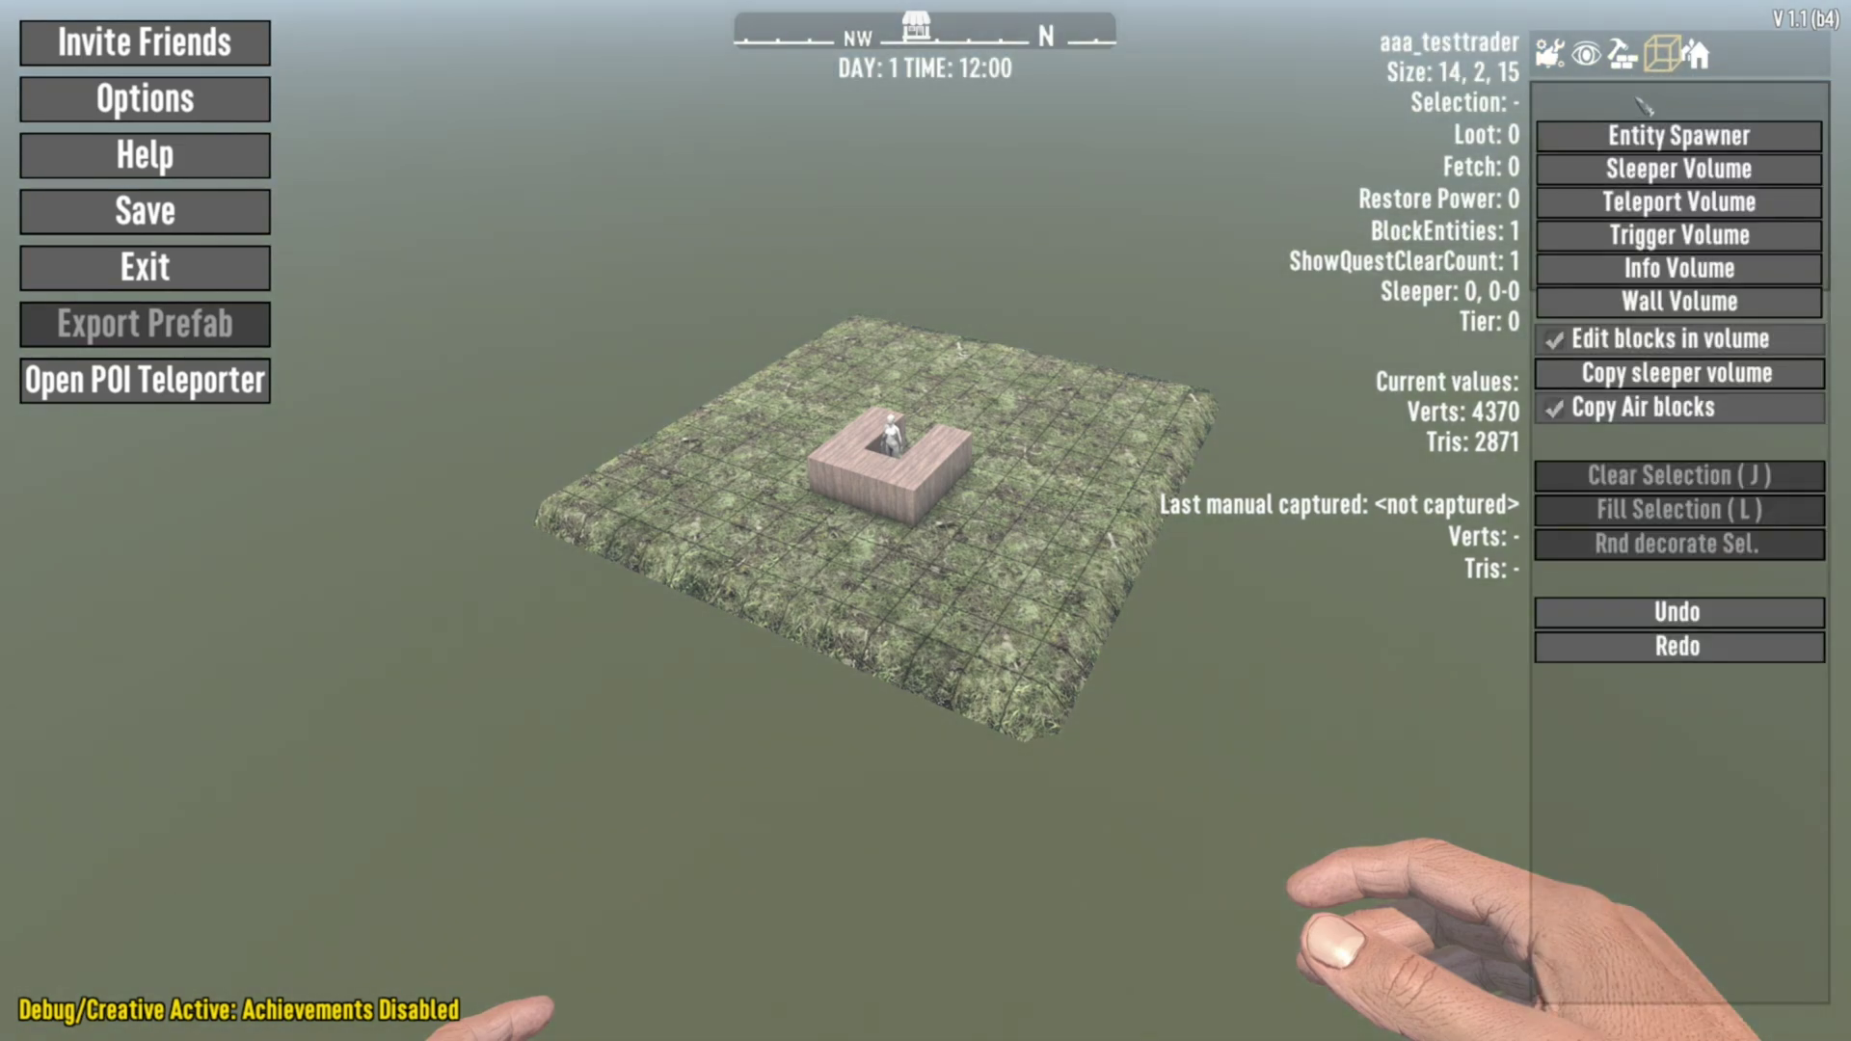
left_click(1616, 305)
key("Escape")
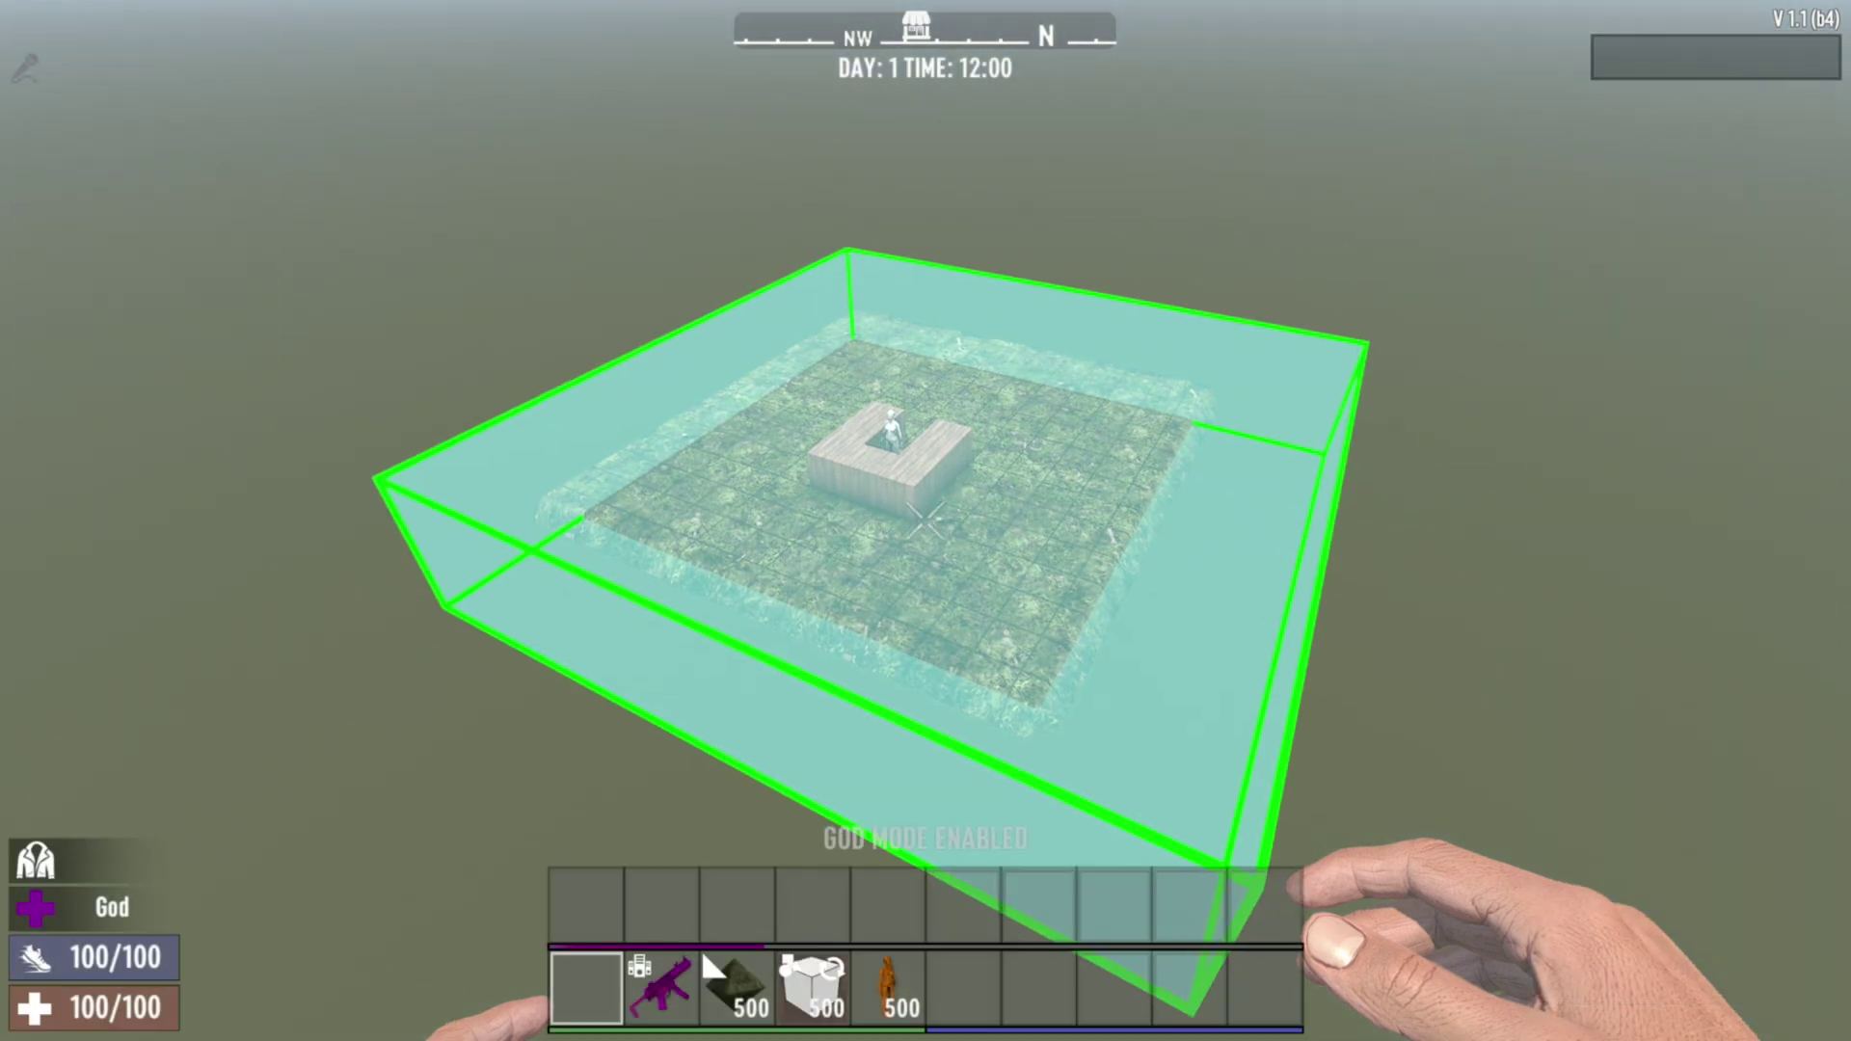
key("g")
left_click_drag(1018, 488, 786, 387)
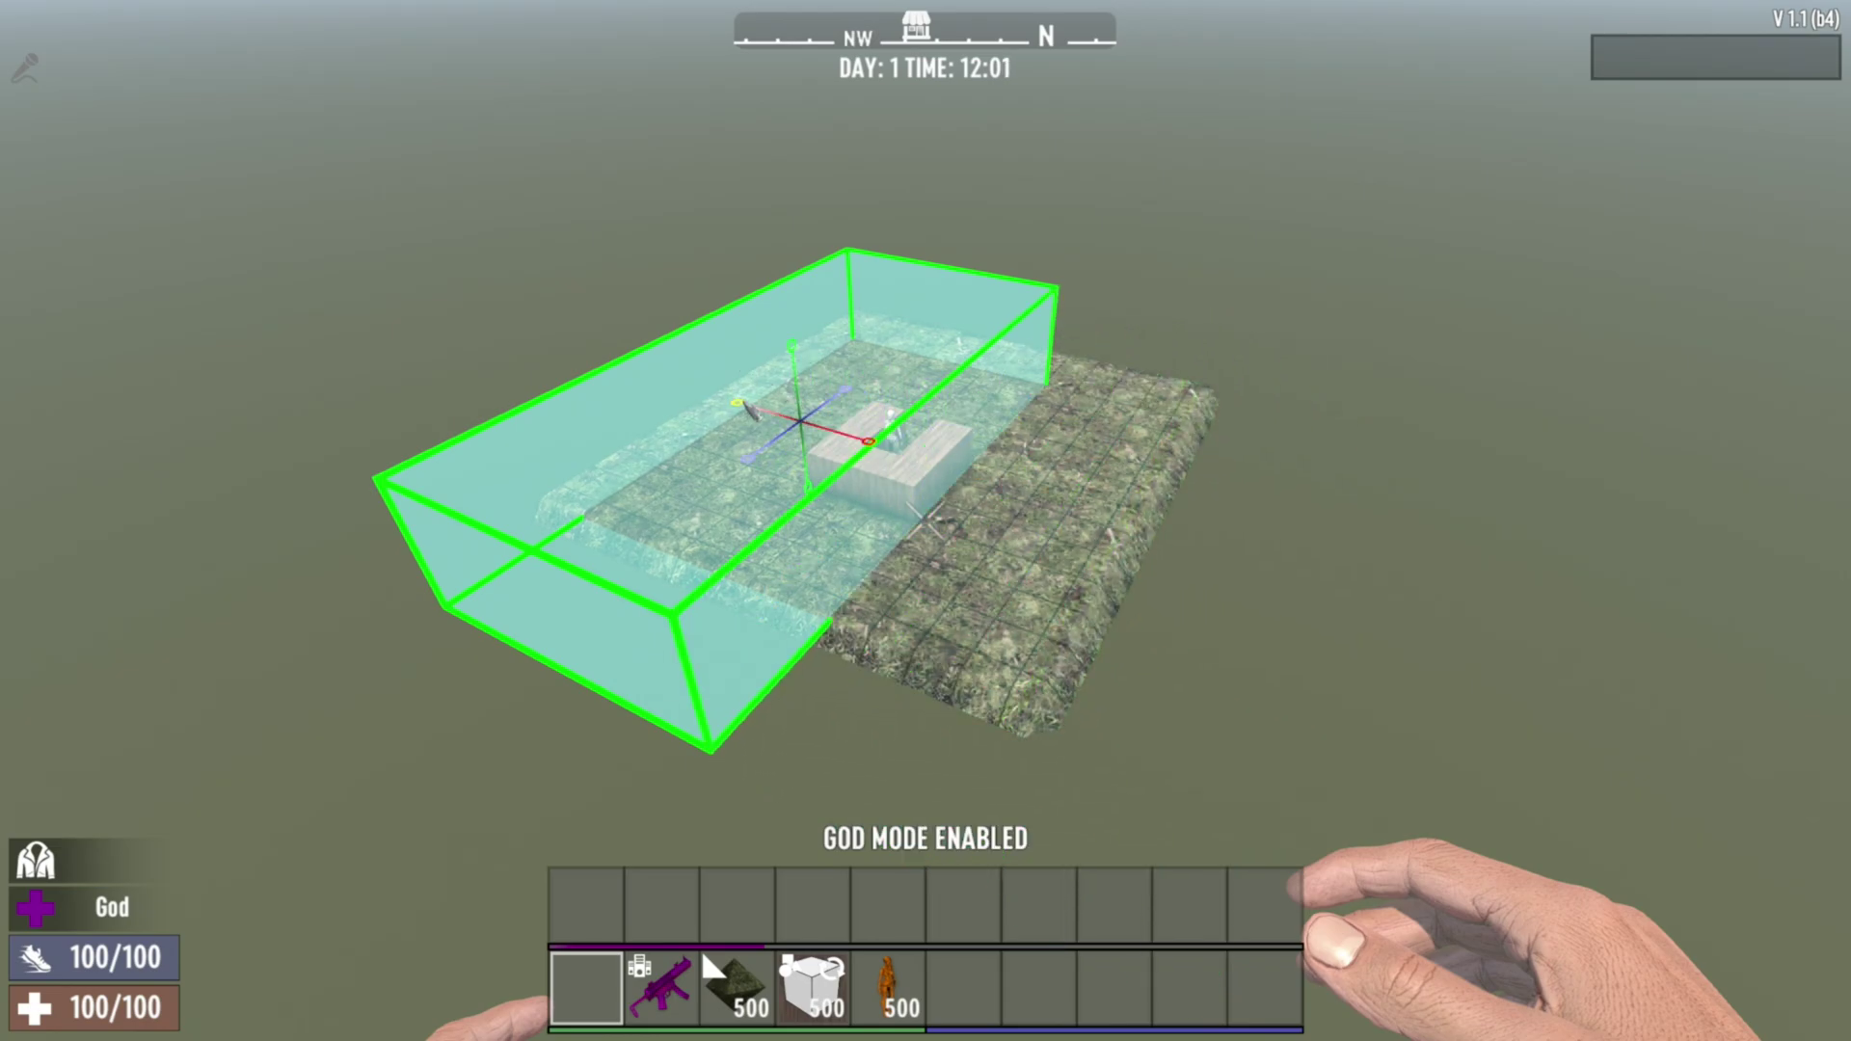
left_click_drag(922, 522, 922, 521)
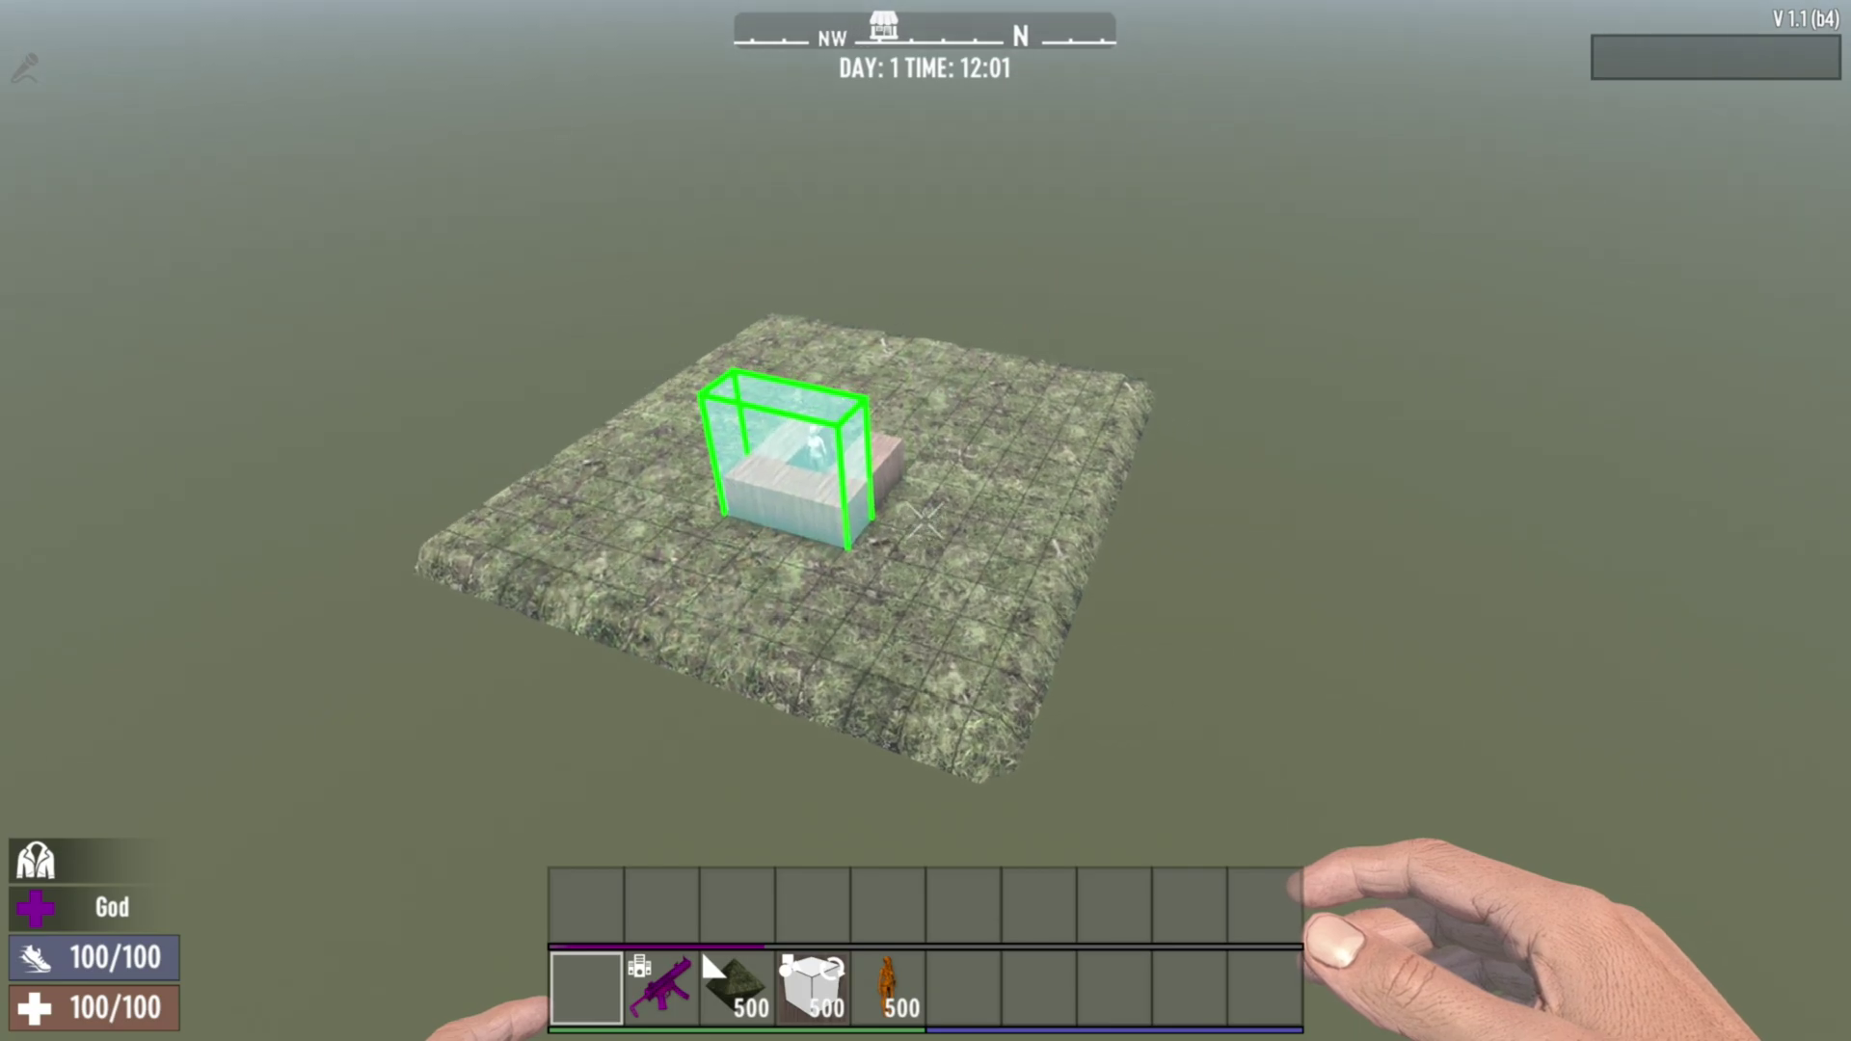
Examine how the wall volume covers the front of the counter, from the side, the customer's position and behind.
key("shift+w")
key("d")
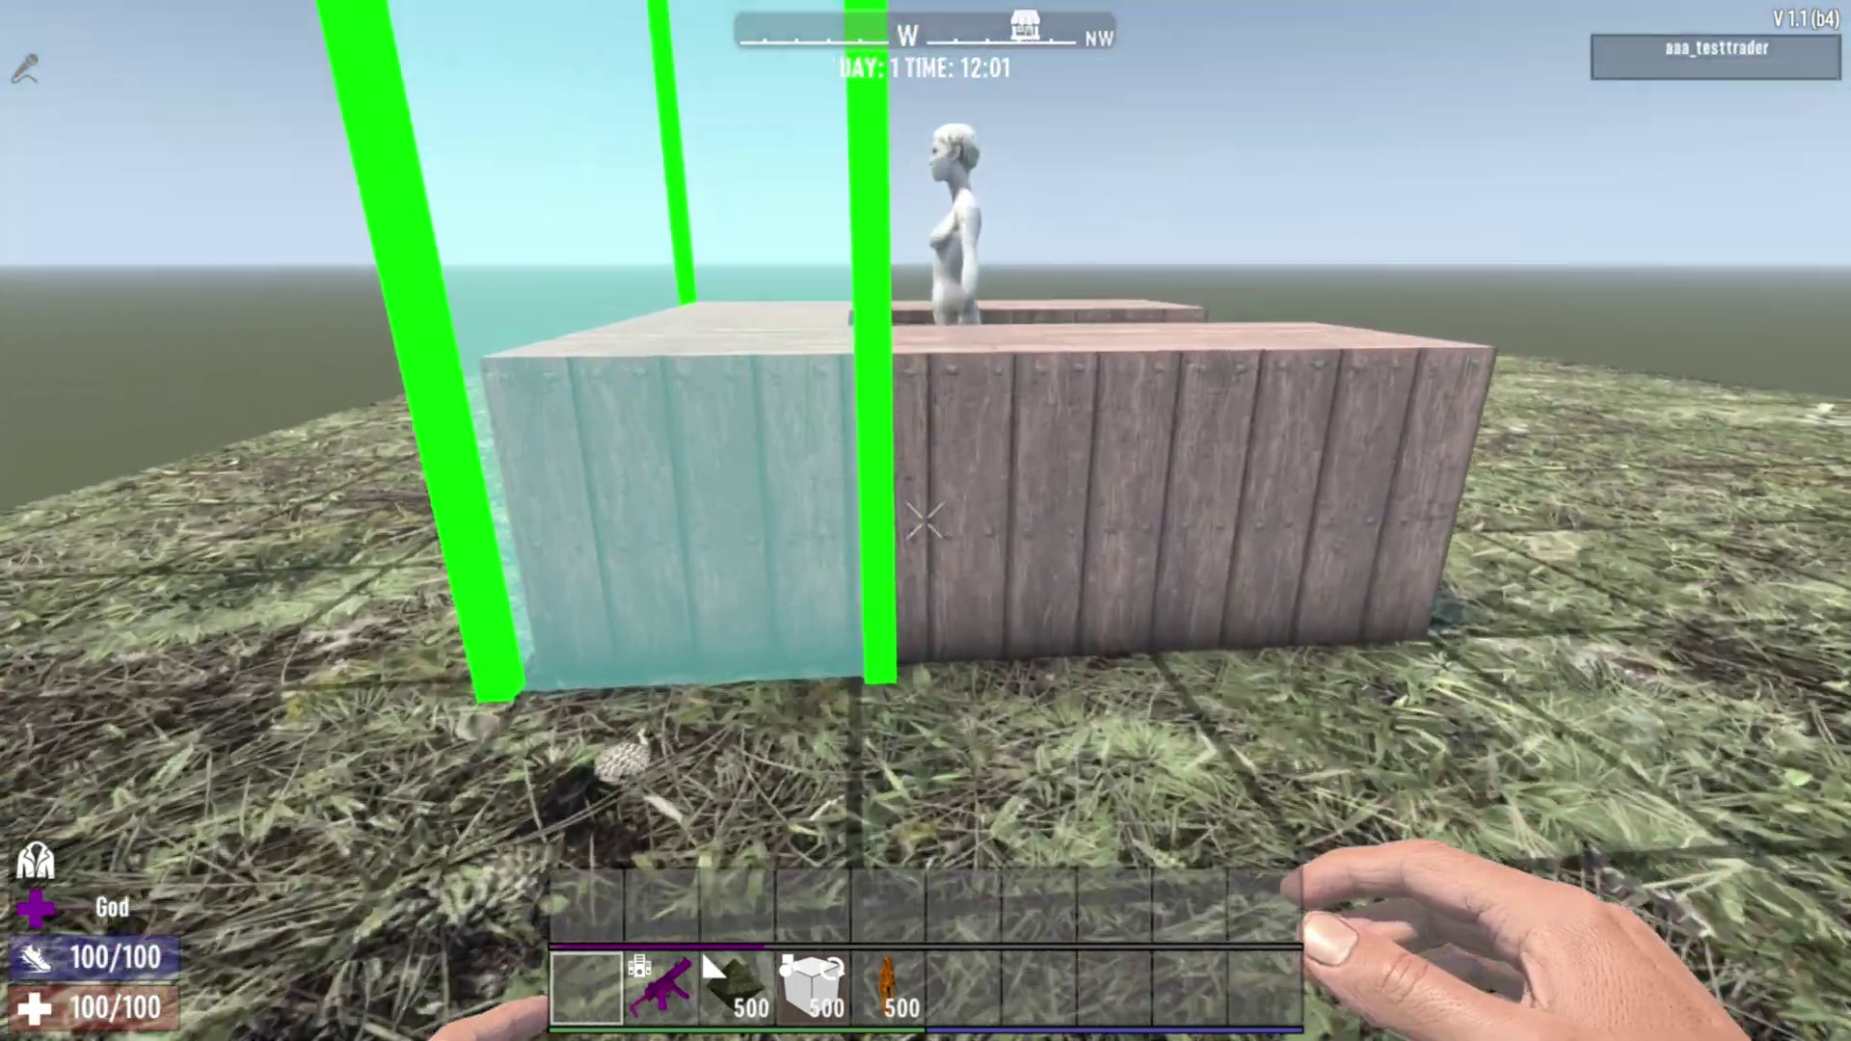
key("space")
key("a")
key("w")
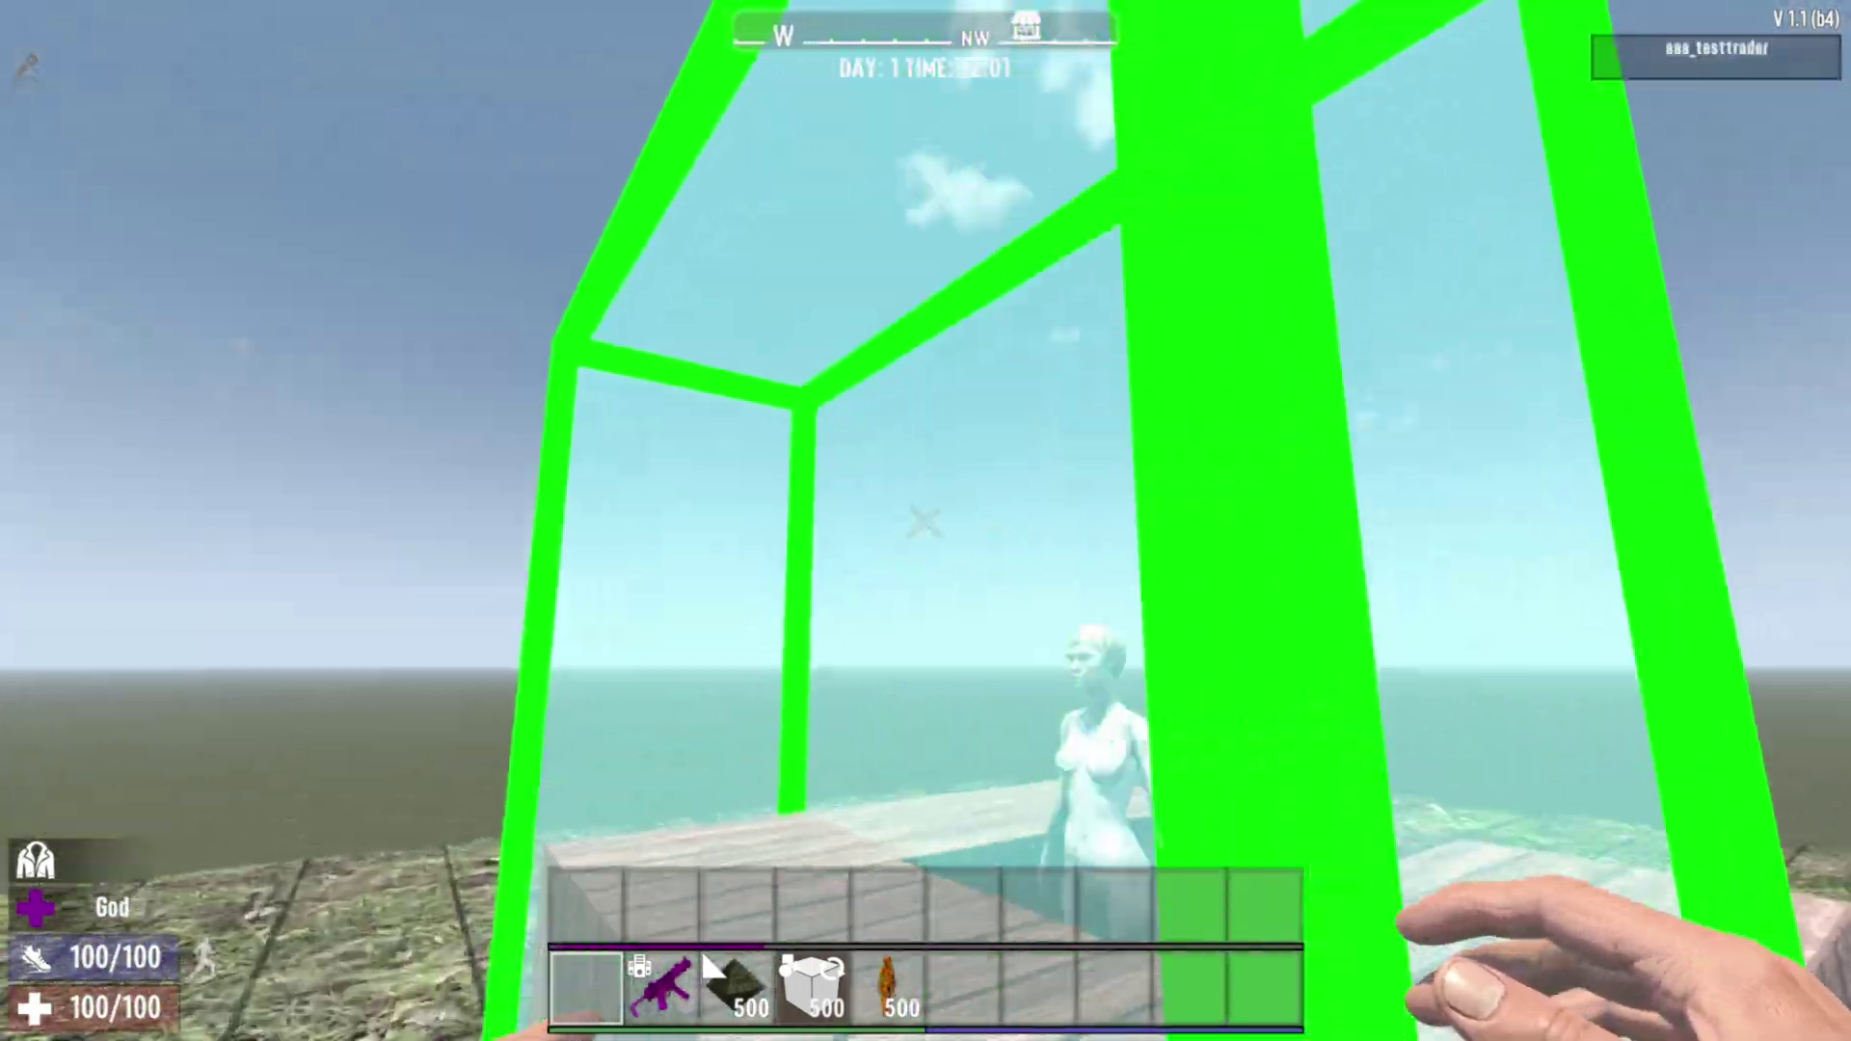
key("d")
key("w")
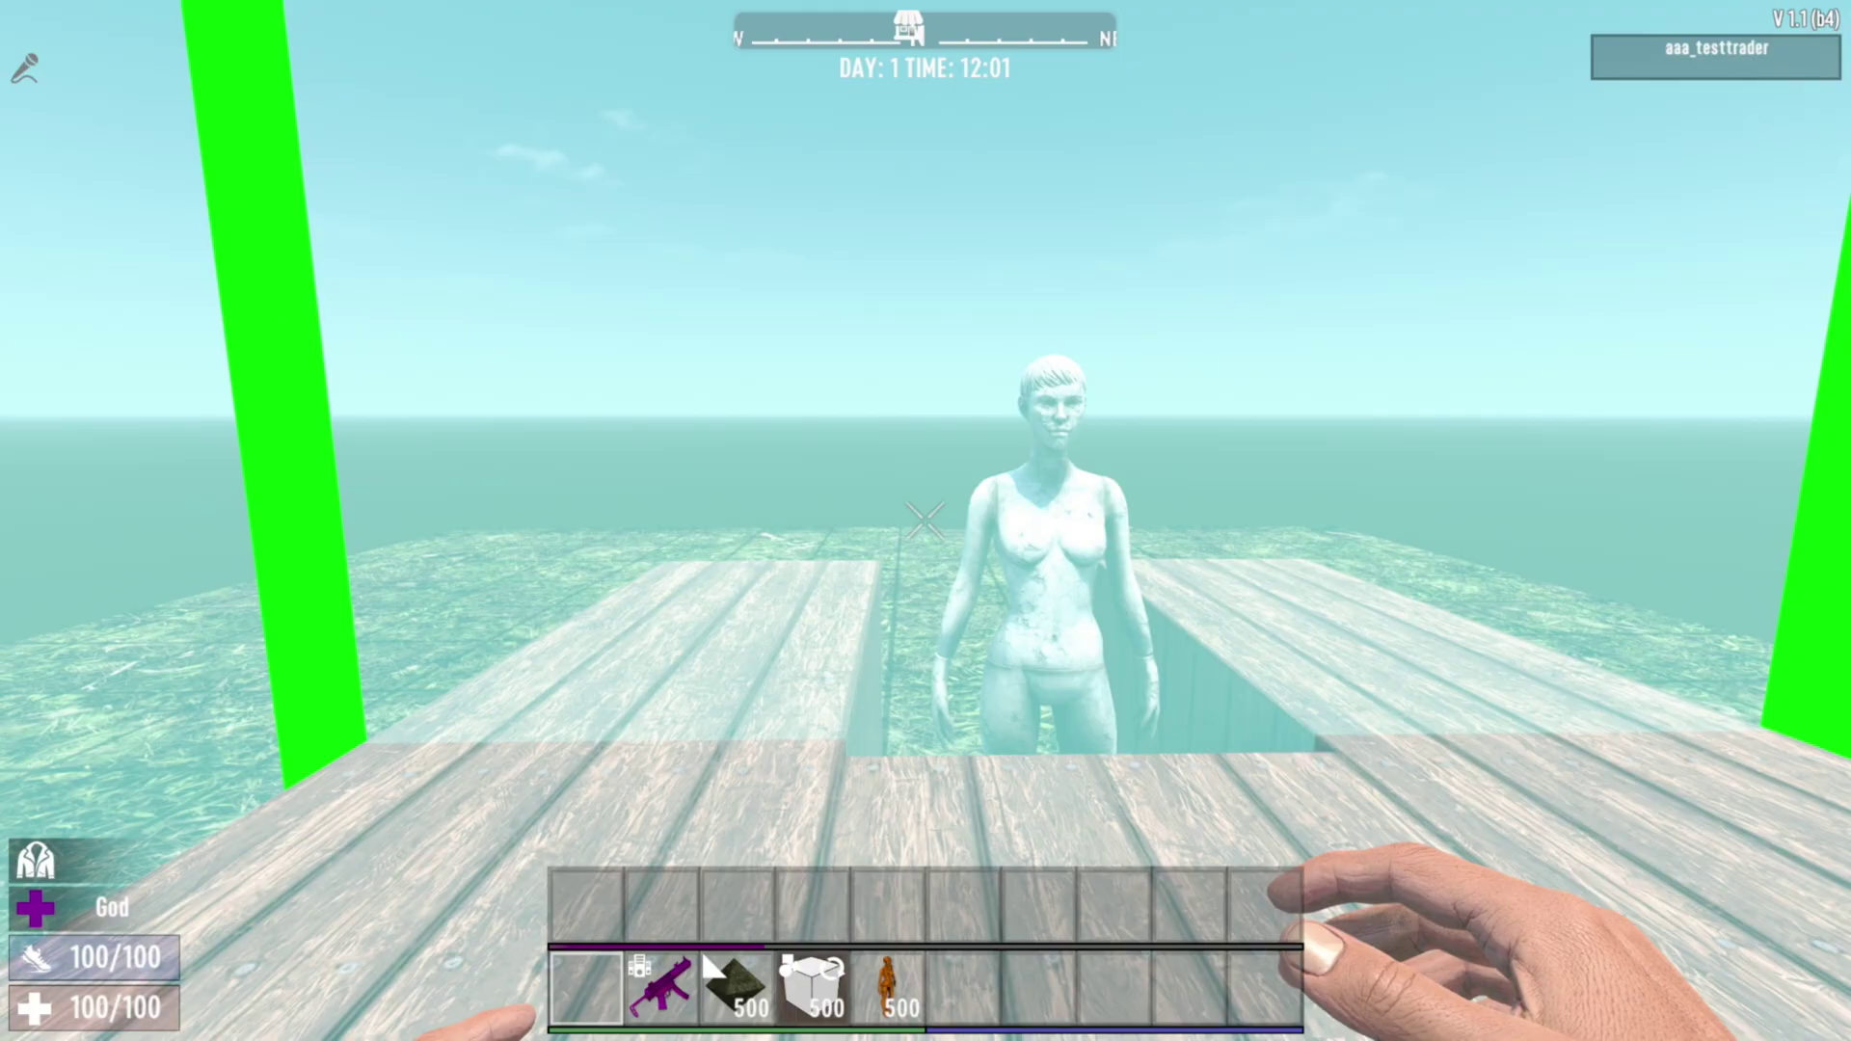
key("d")
key("s")
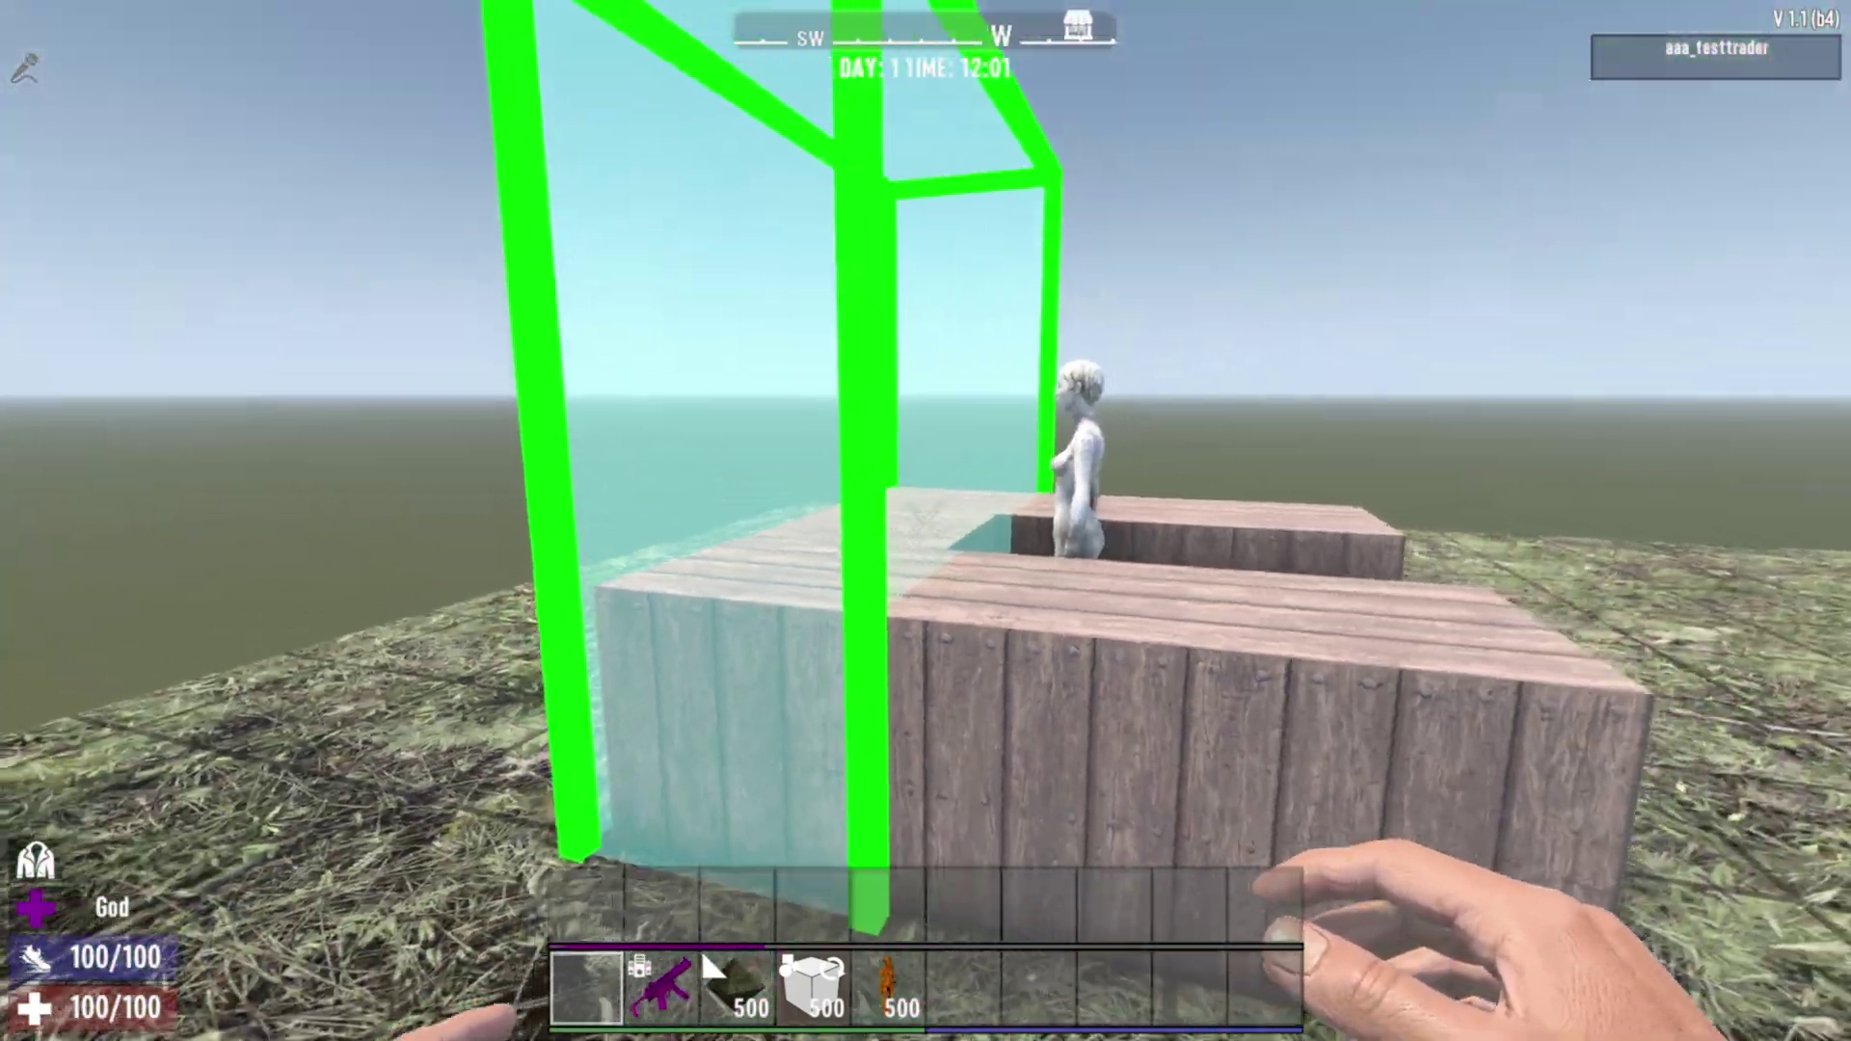
key("d")
key("space")
key("s")
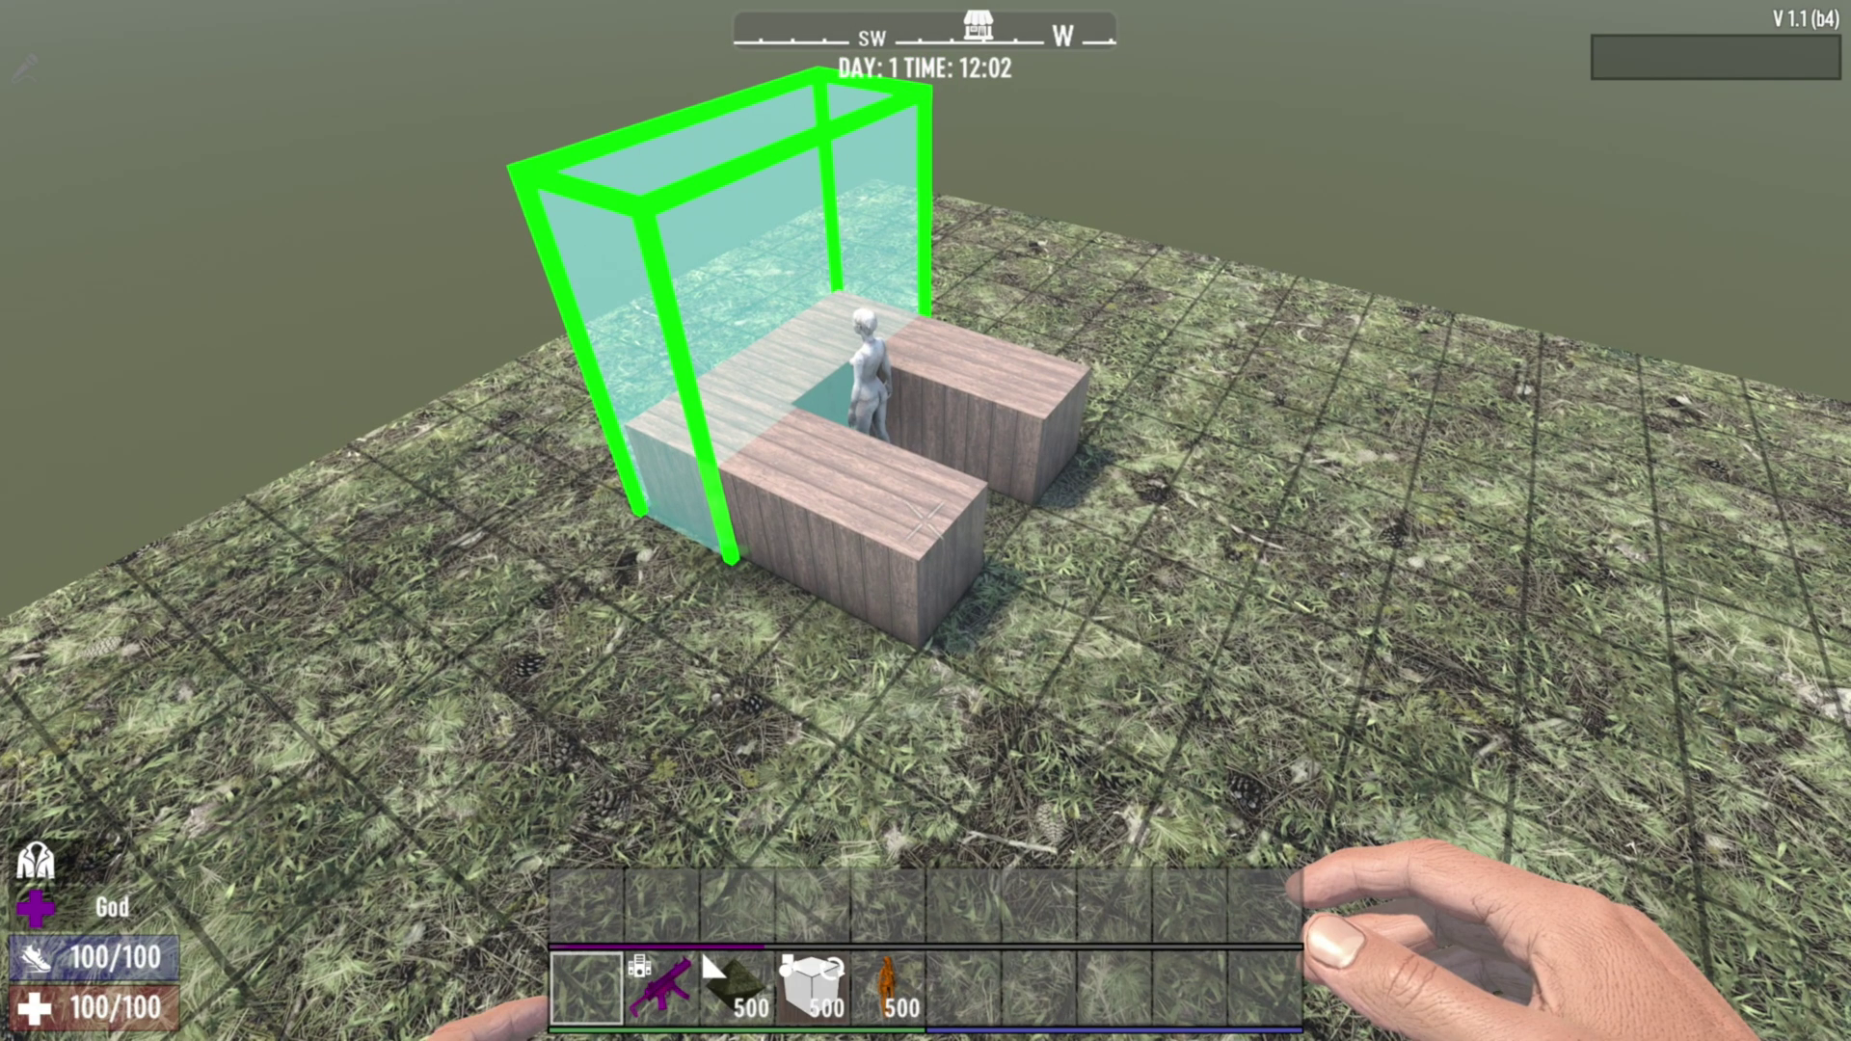
key("s")
Add a second wall volume and shrink it to a low strip of 1 × 1 × 7 blocks.
key("Escape")
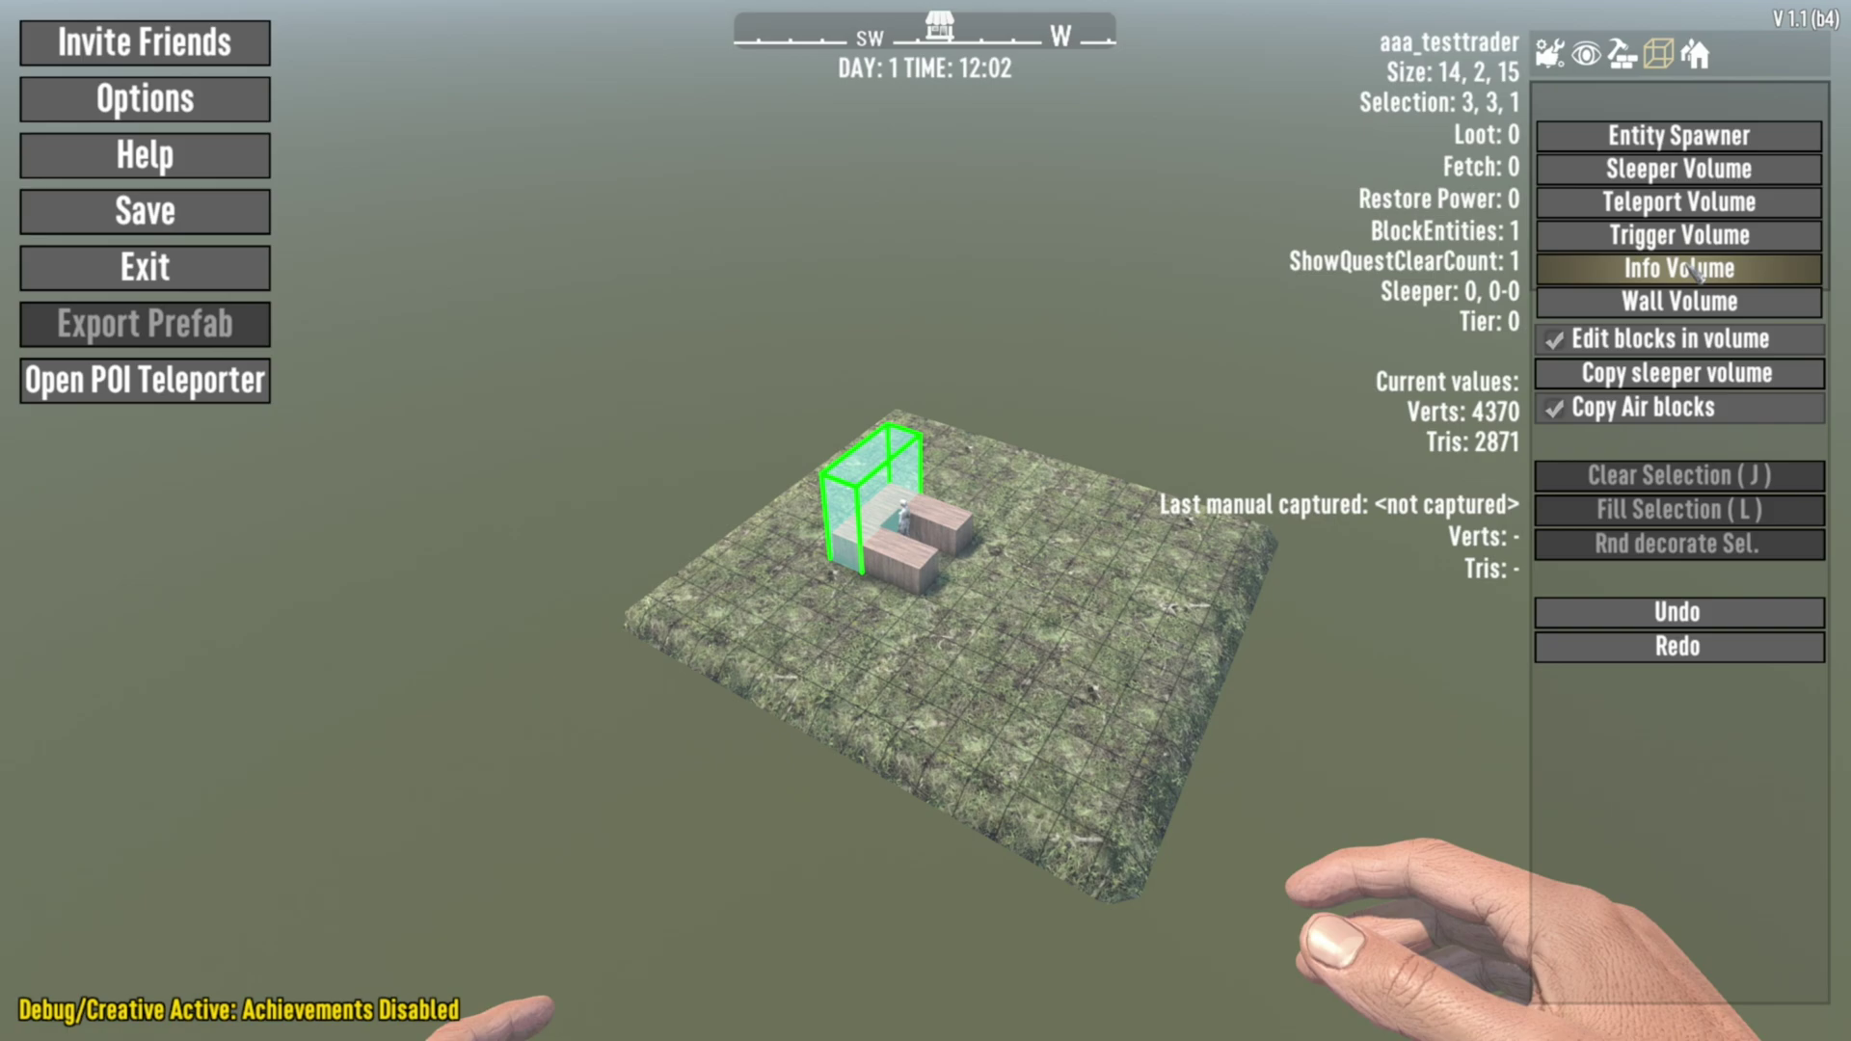
left_click(1690, 303)
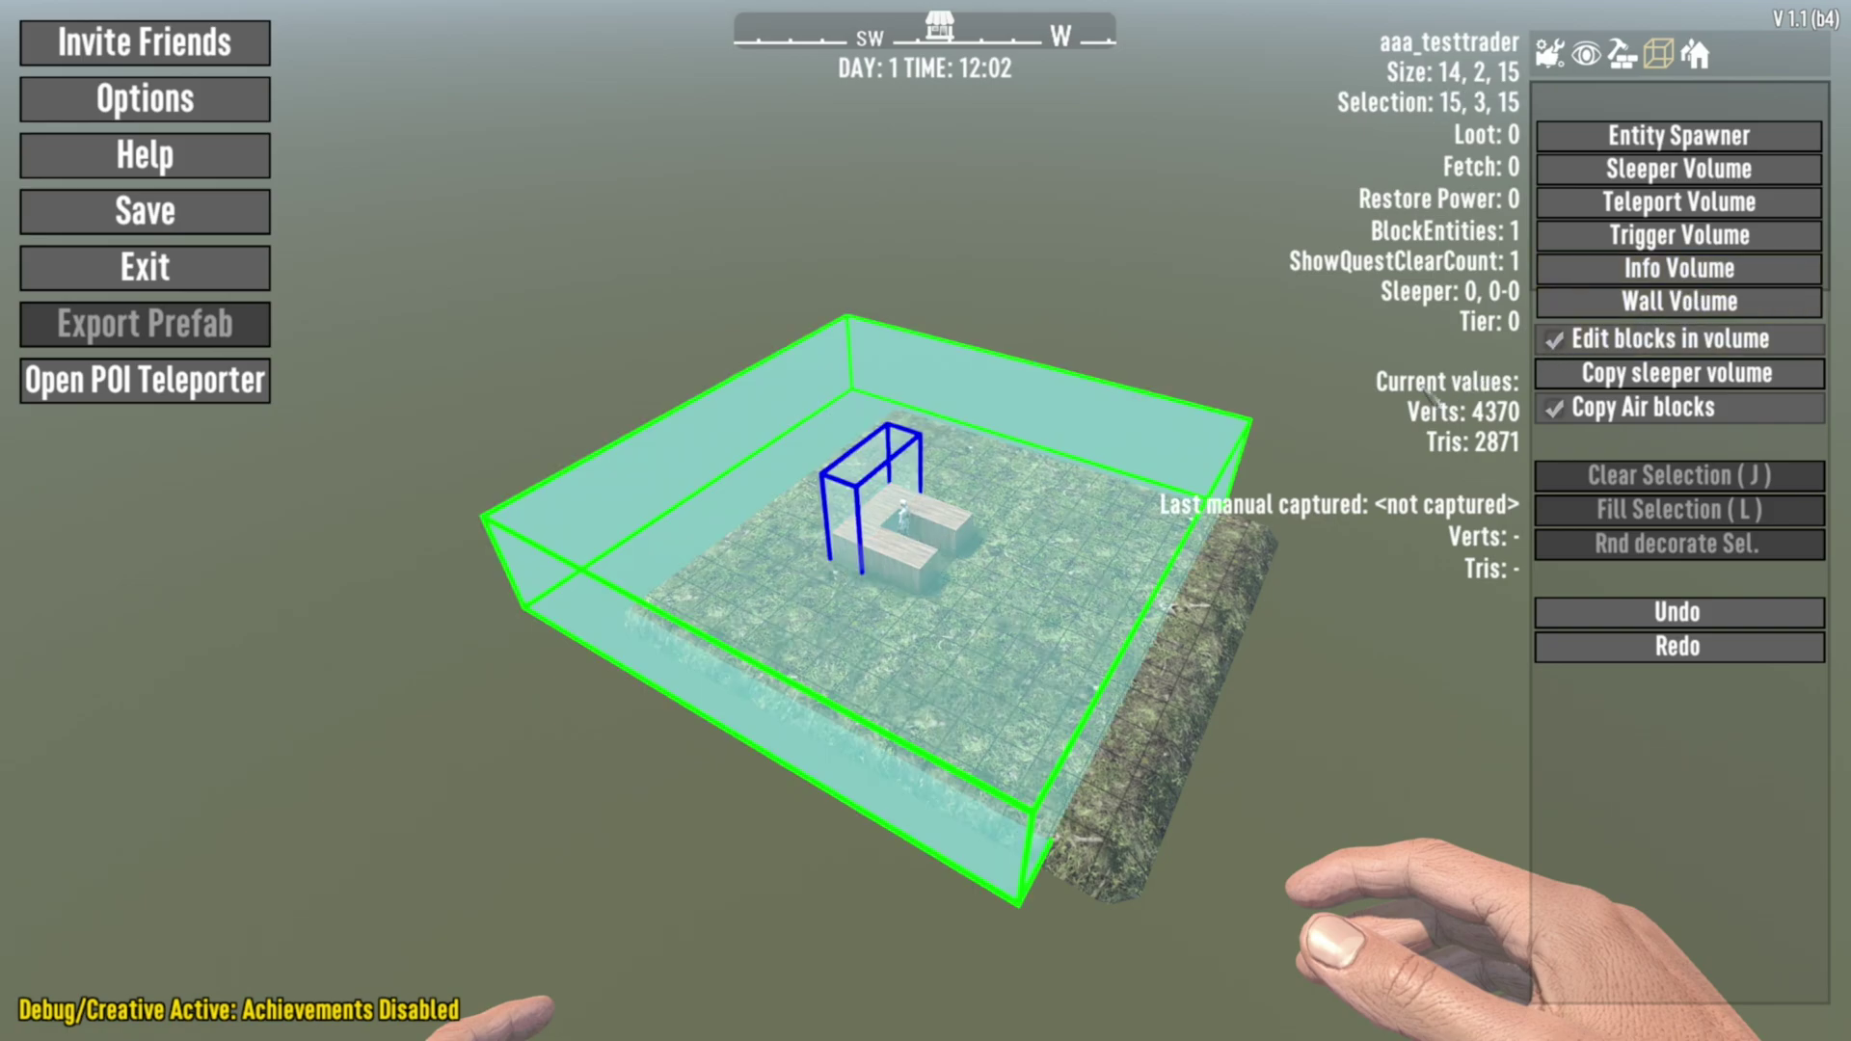
key("Escape")
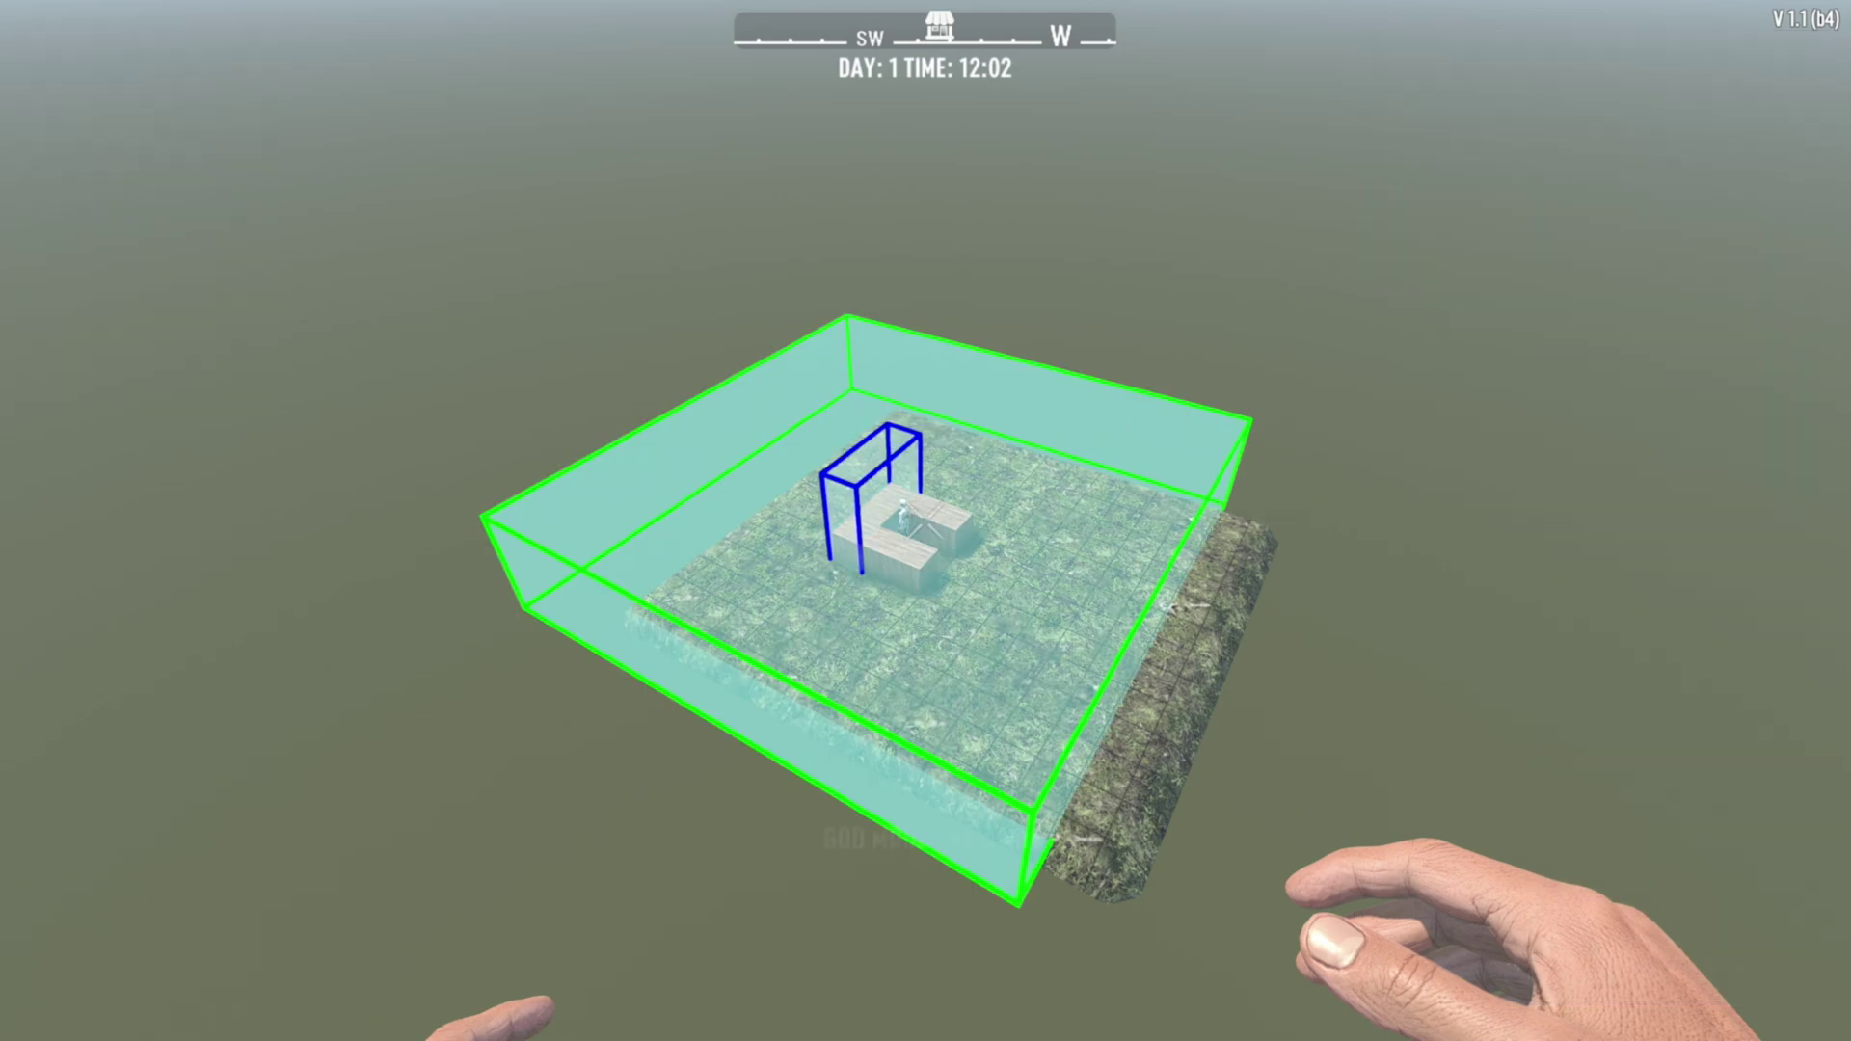
key("g")
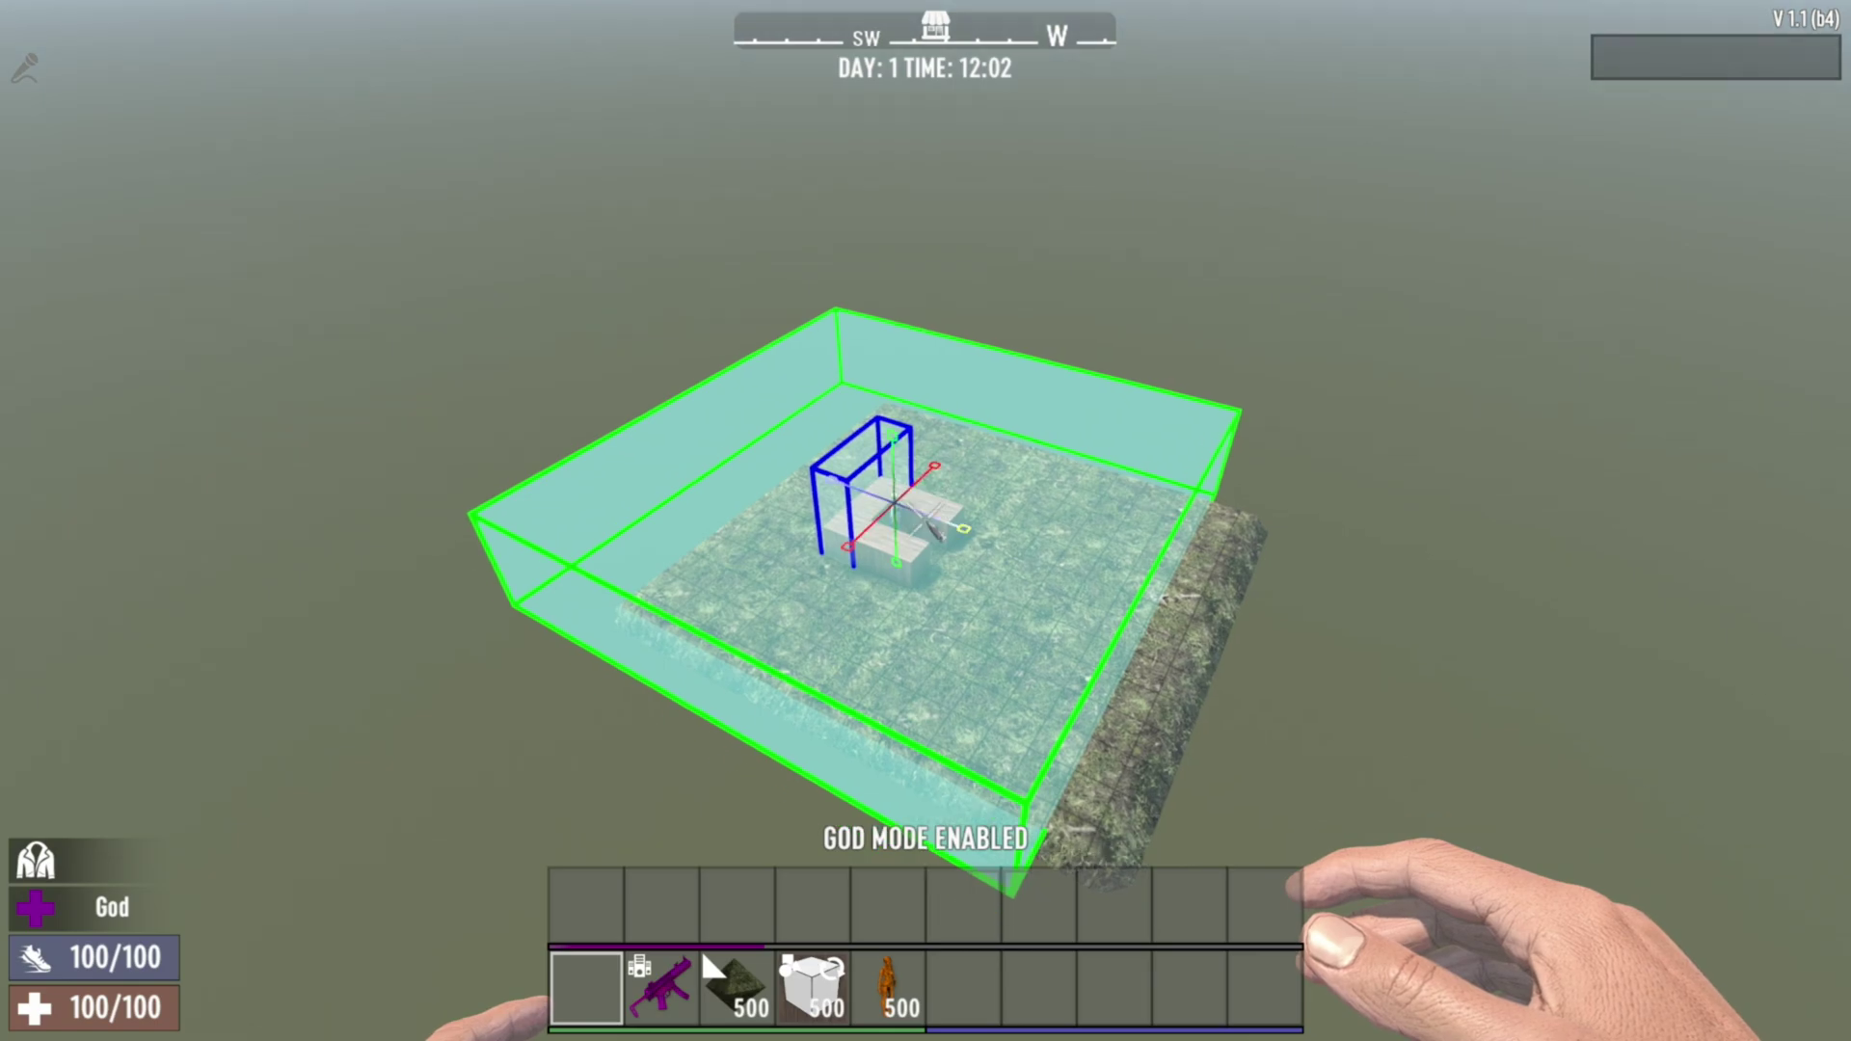
left_click_drag(940, 470, 702, 740)
left_click_drag(741, 648, 1030, 605)
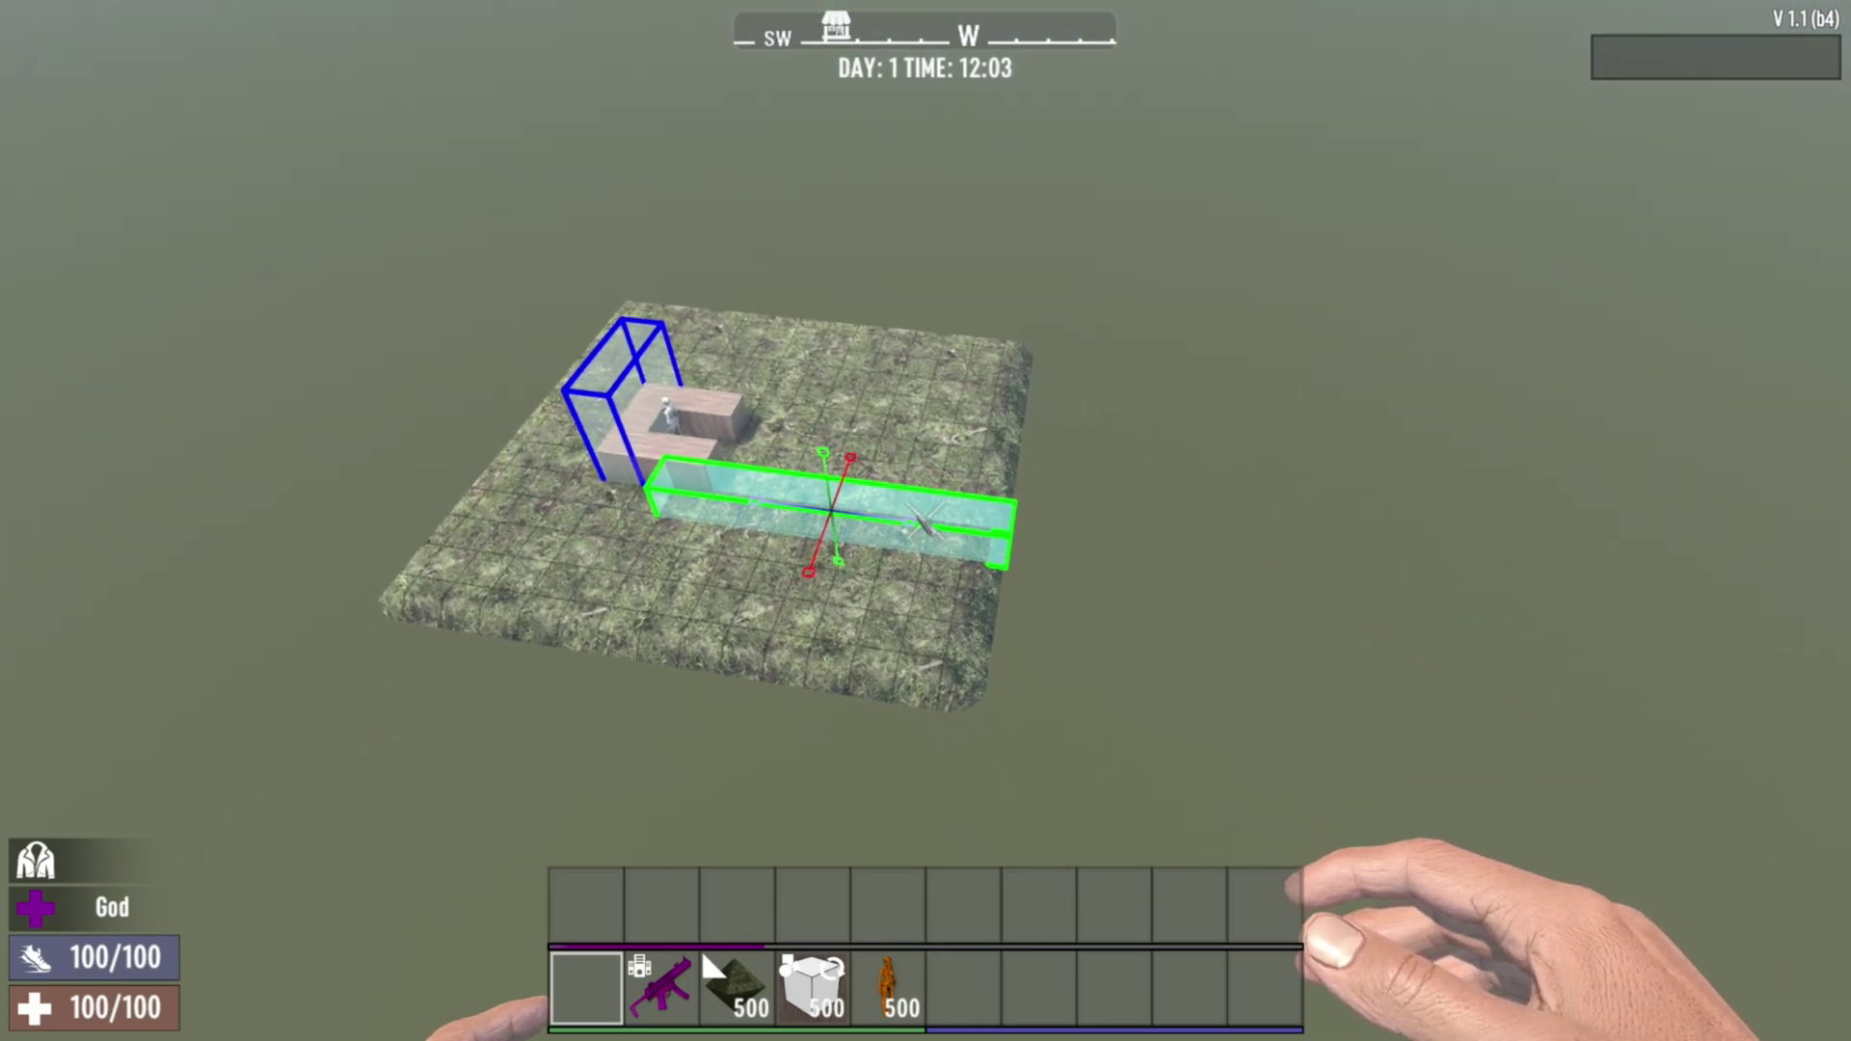
Move the second wall volume onto the counter's side arm so it starts behind the front row and extends past the back.
key("w")
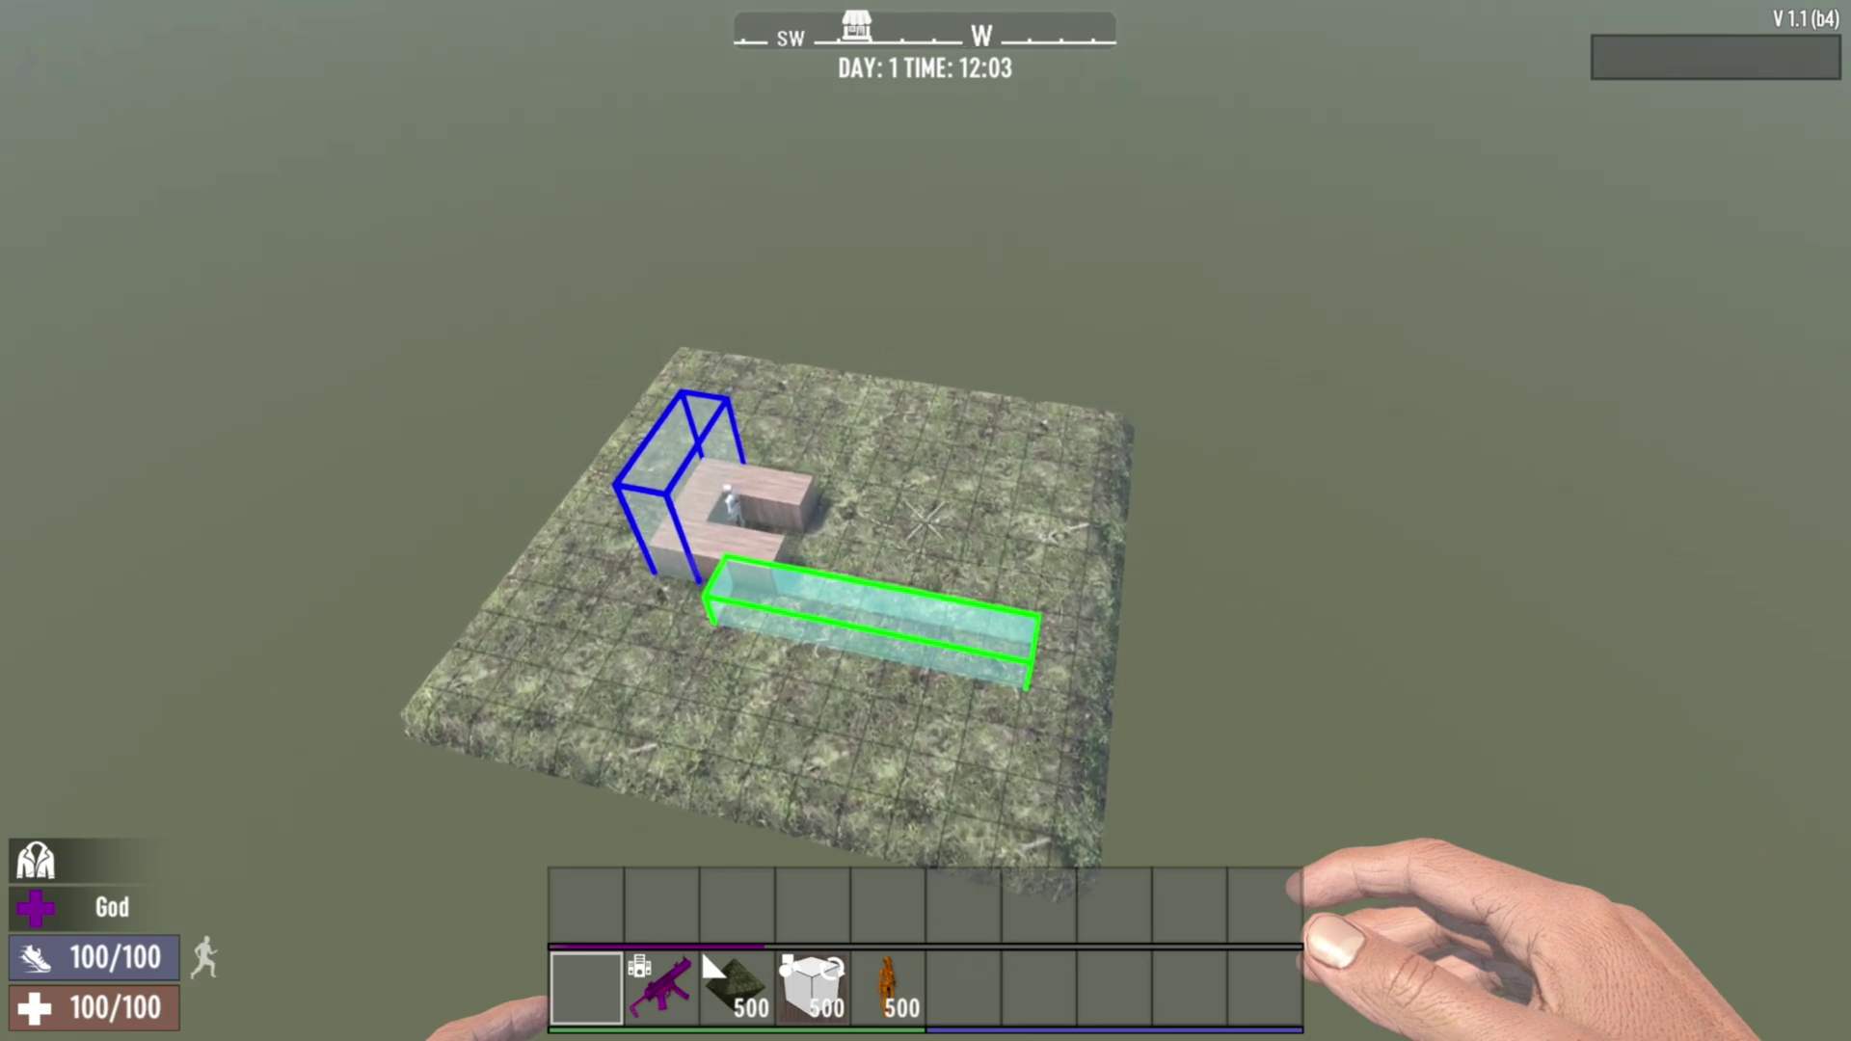
key("ctrl")
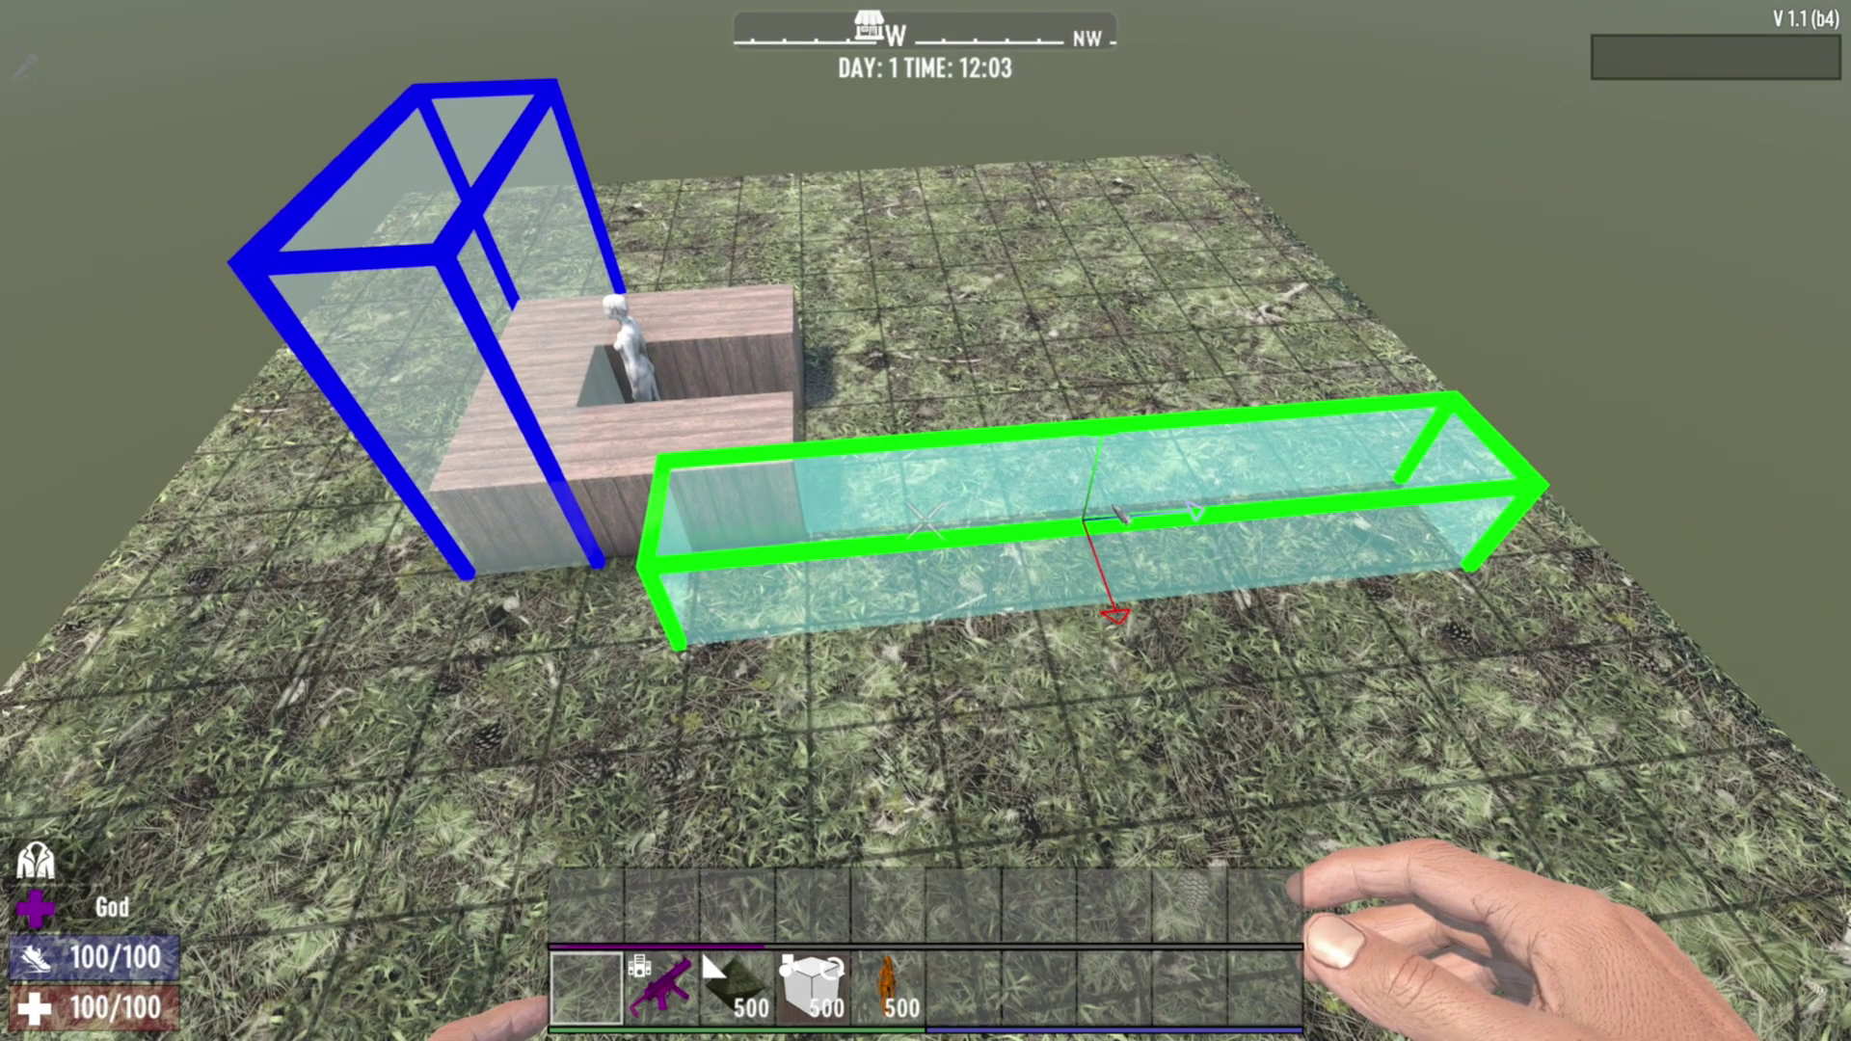
left_click_drag(1106, 582, 1085, 543)
left_click_drag(1145, 440, 1082, 450)
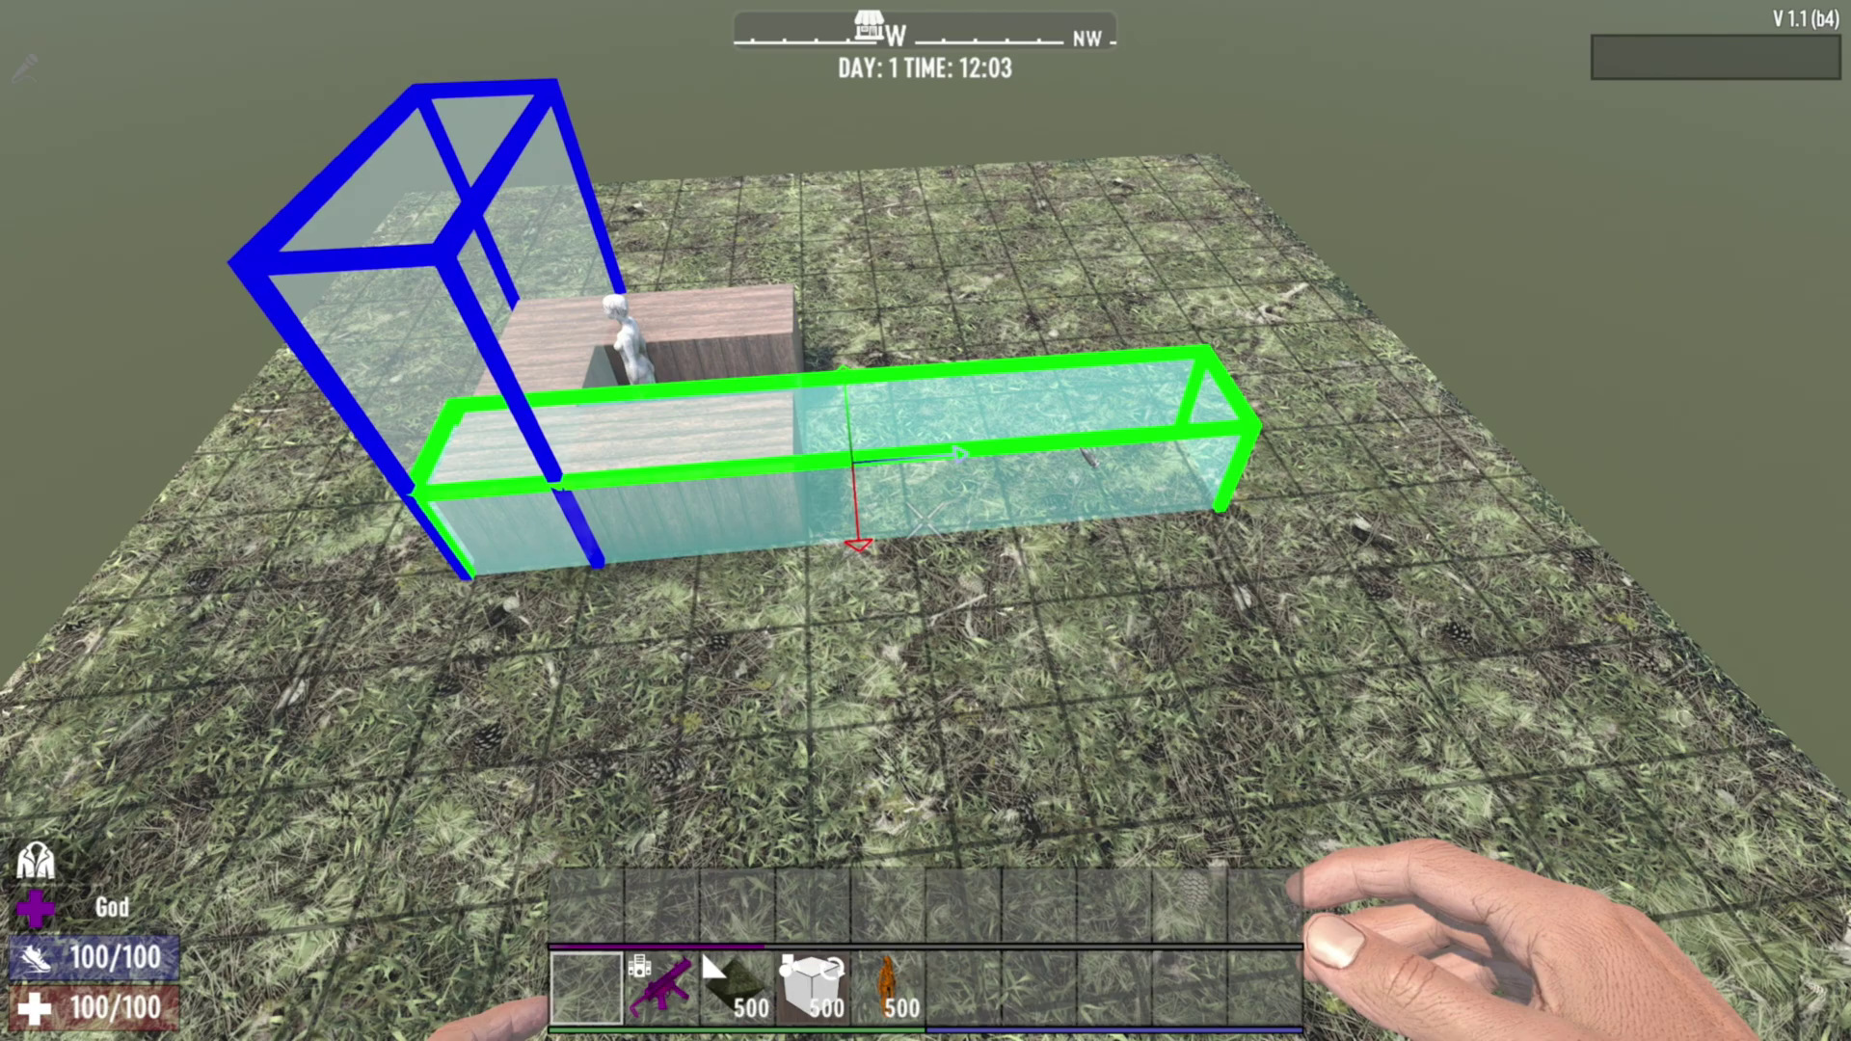
left_click_drag(960, 459, 1071, 449)
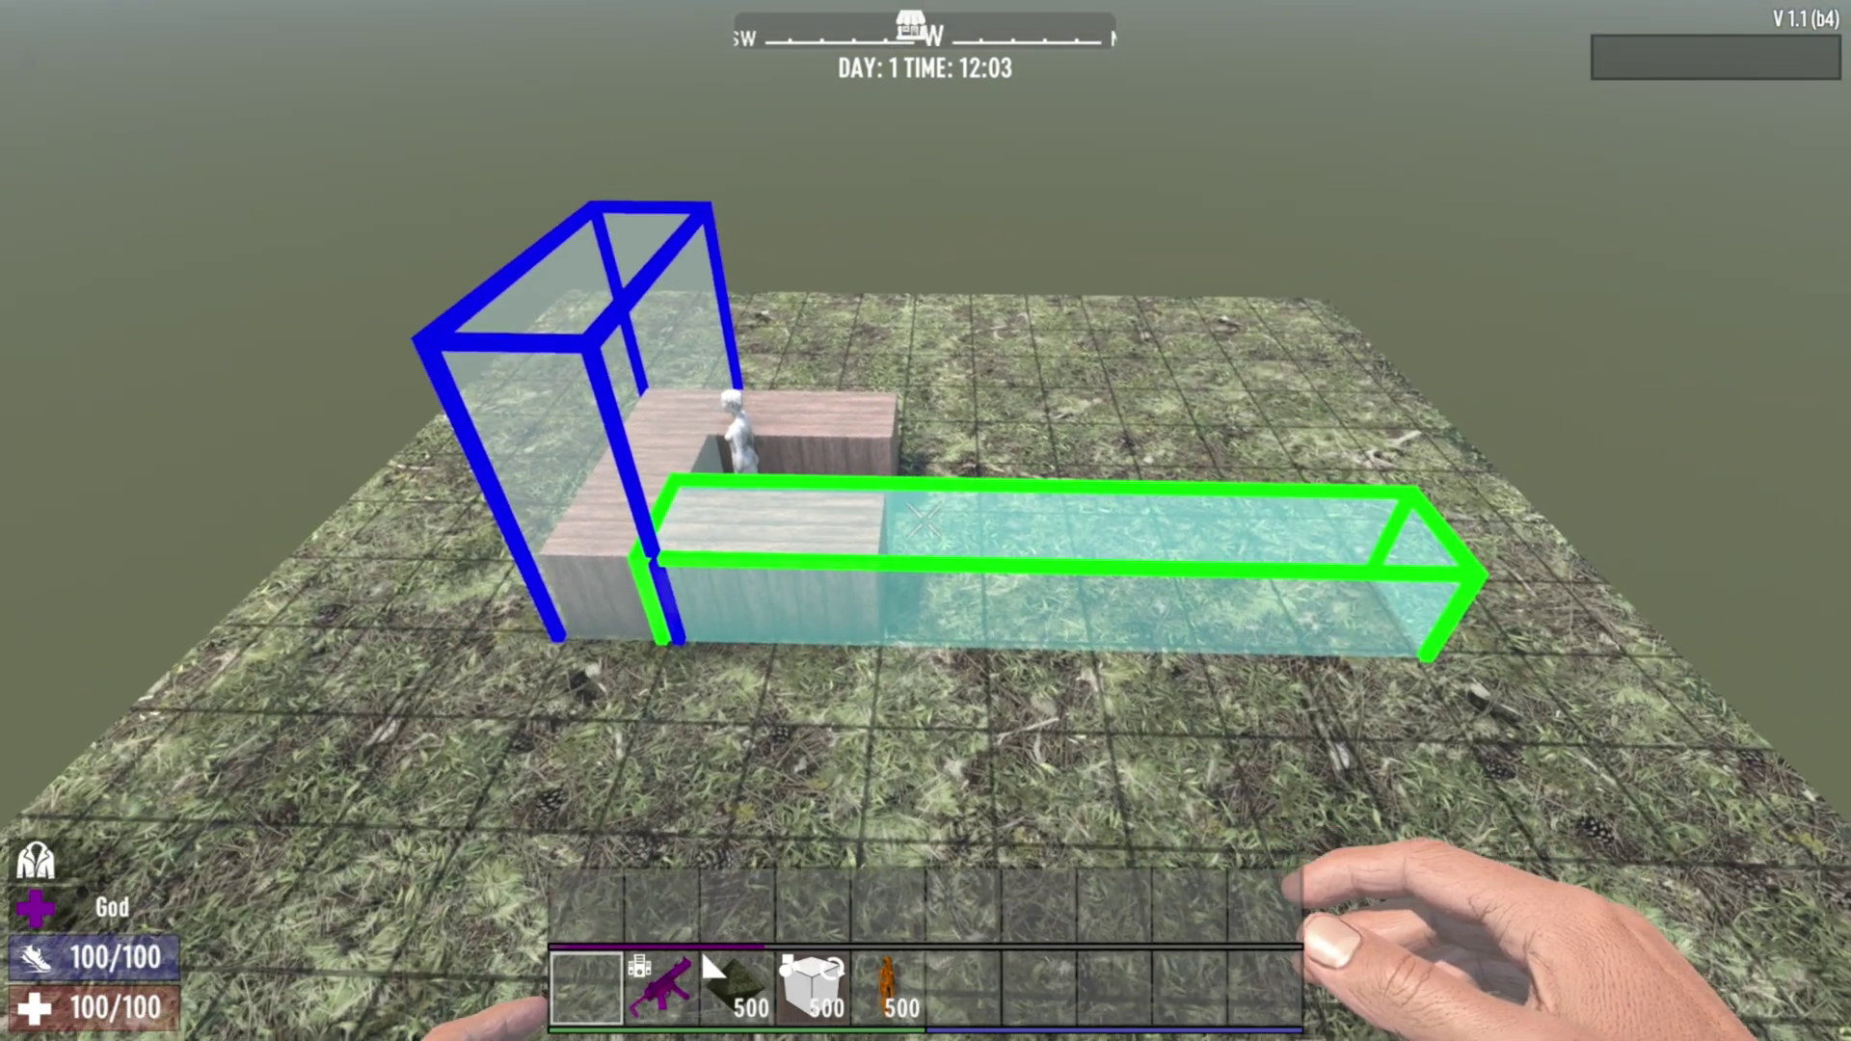
Examine the low wall volume along the counter's side arm and its open stretch behind the counter.
key("w")
key("w")
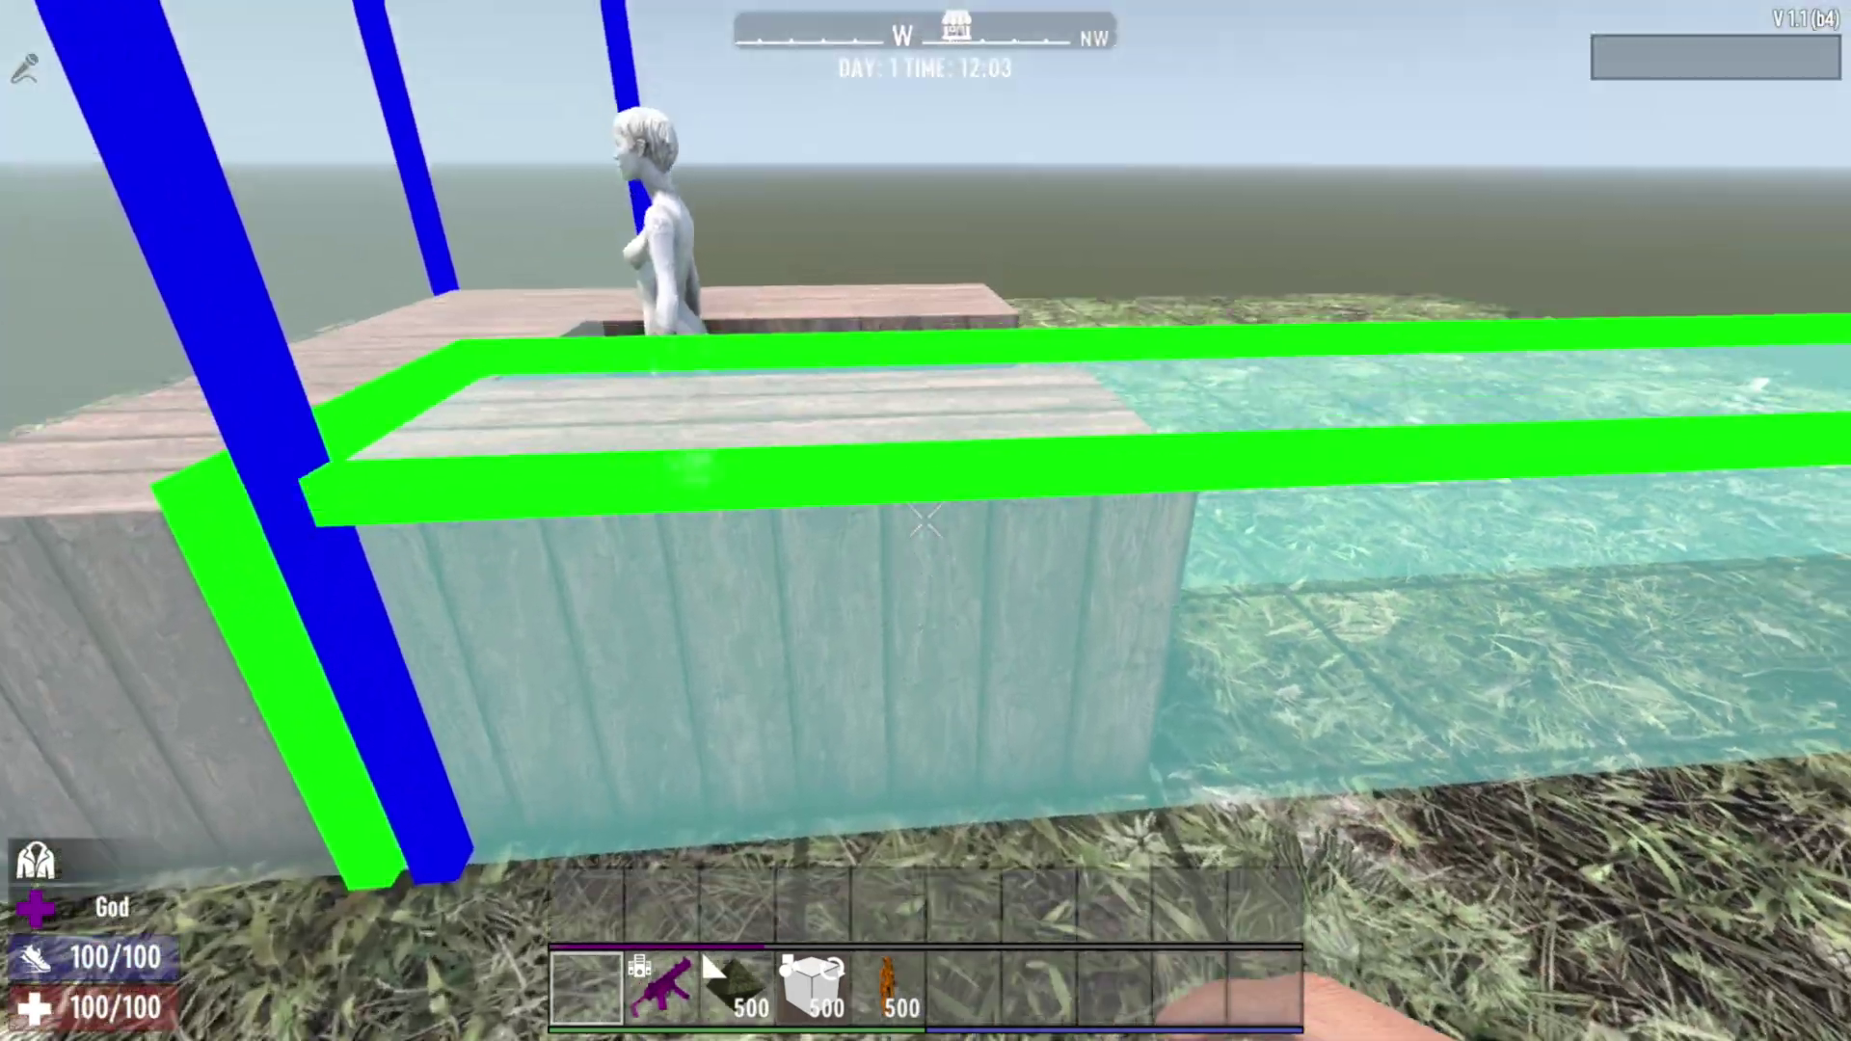
key("a")
key("w")
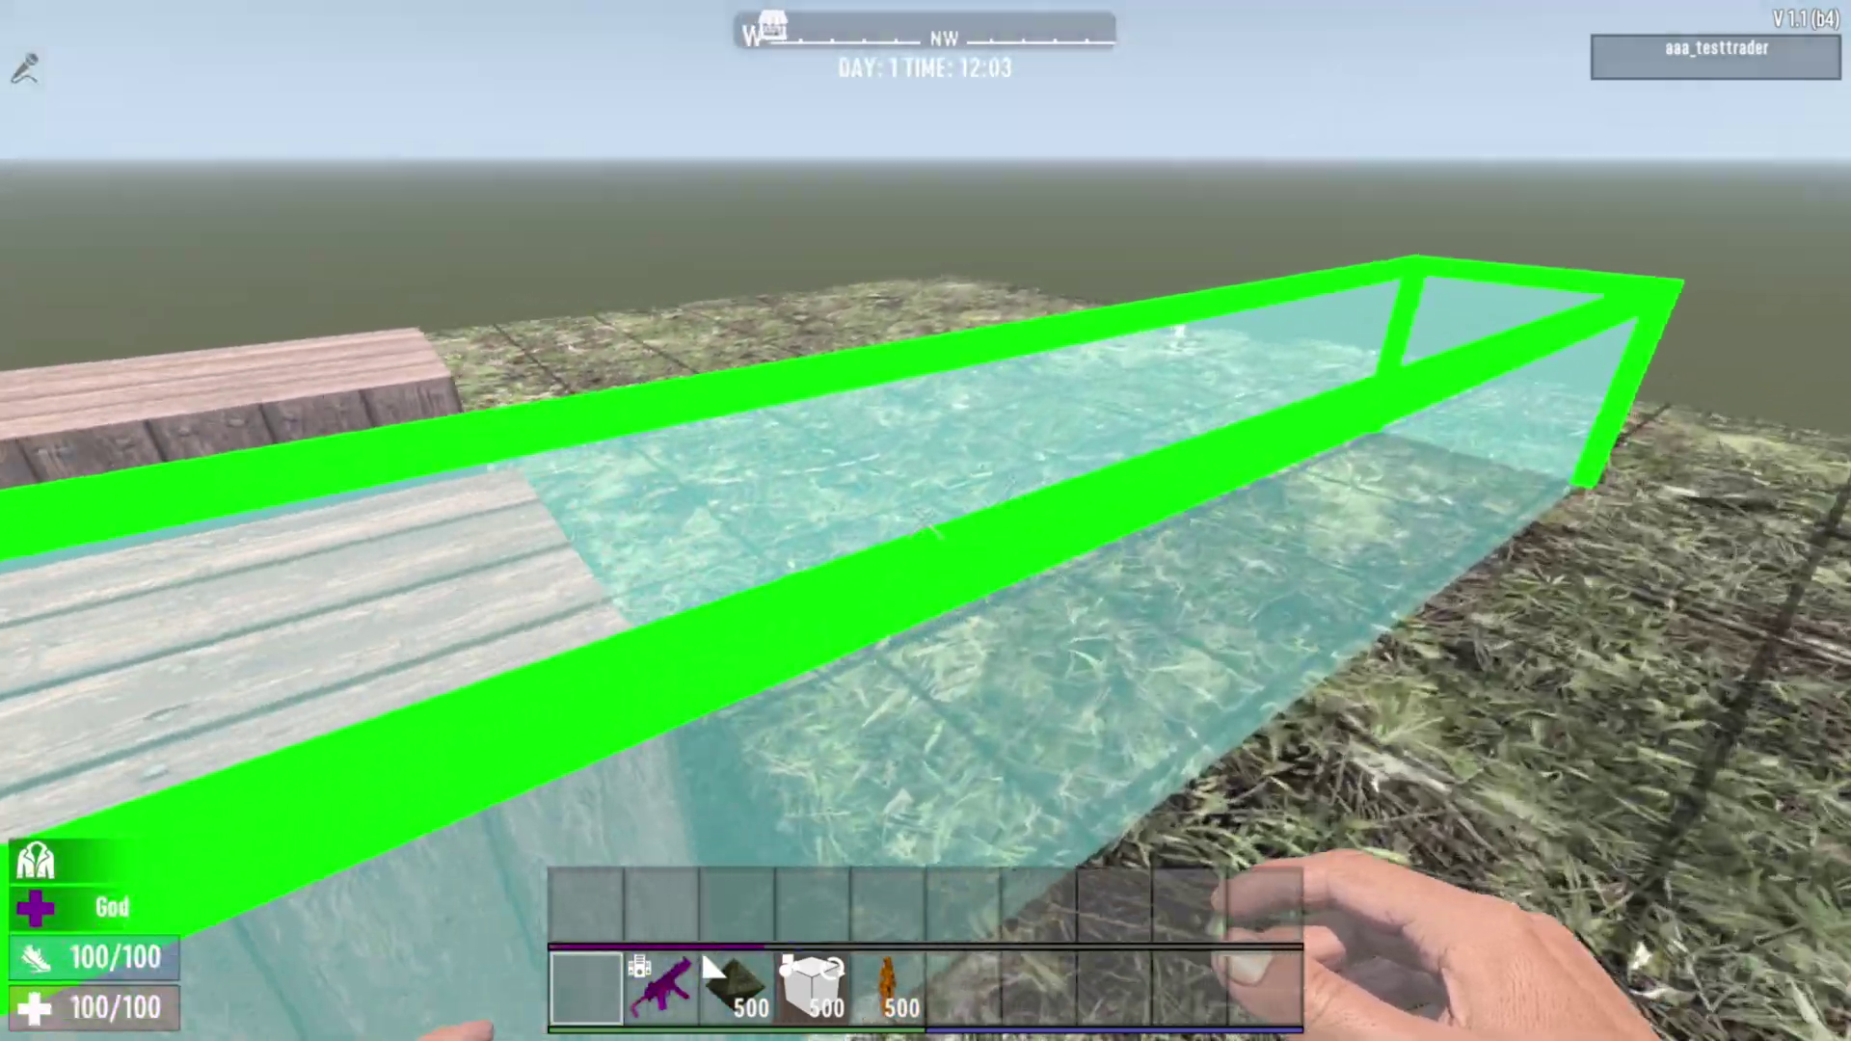
key("d")
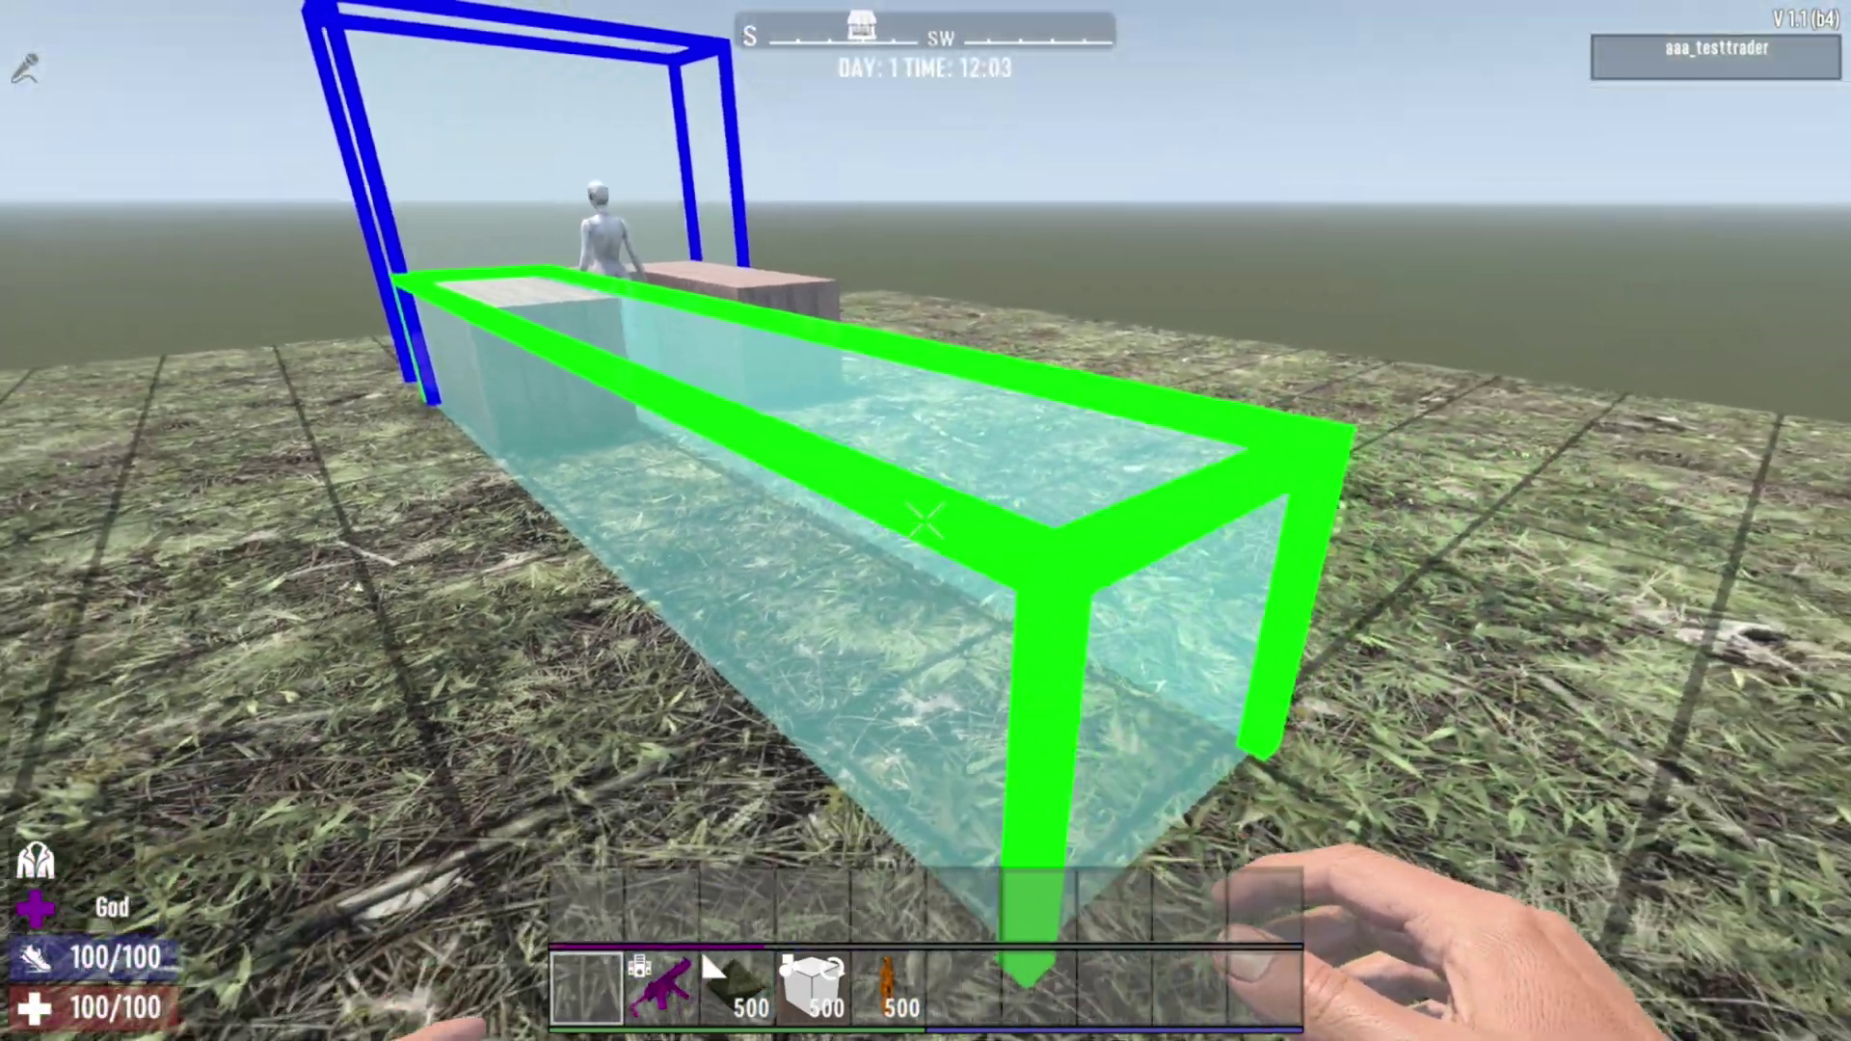
key("w")
key("s")
key("a")
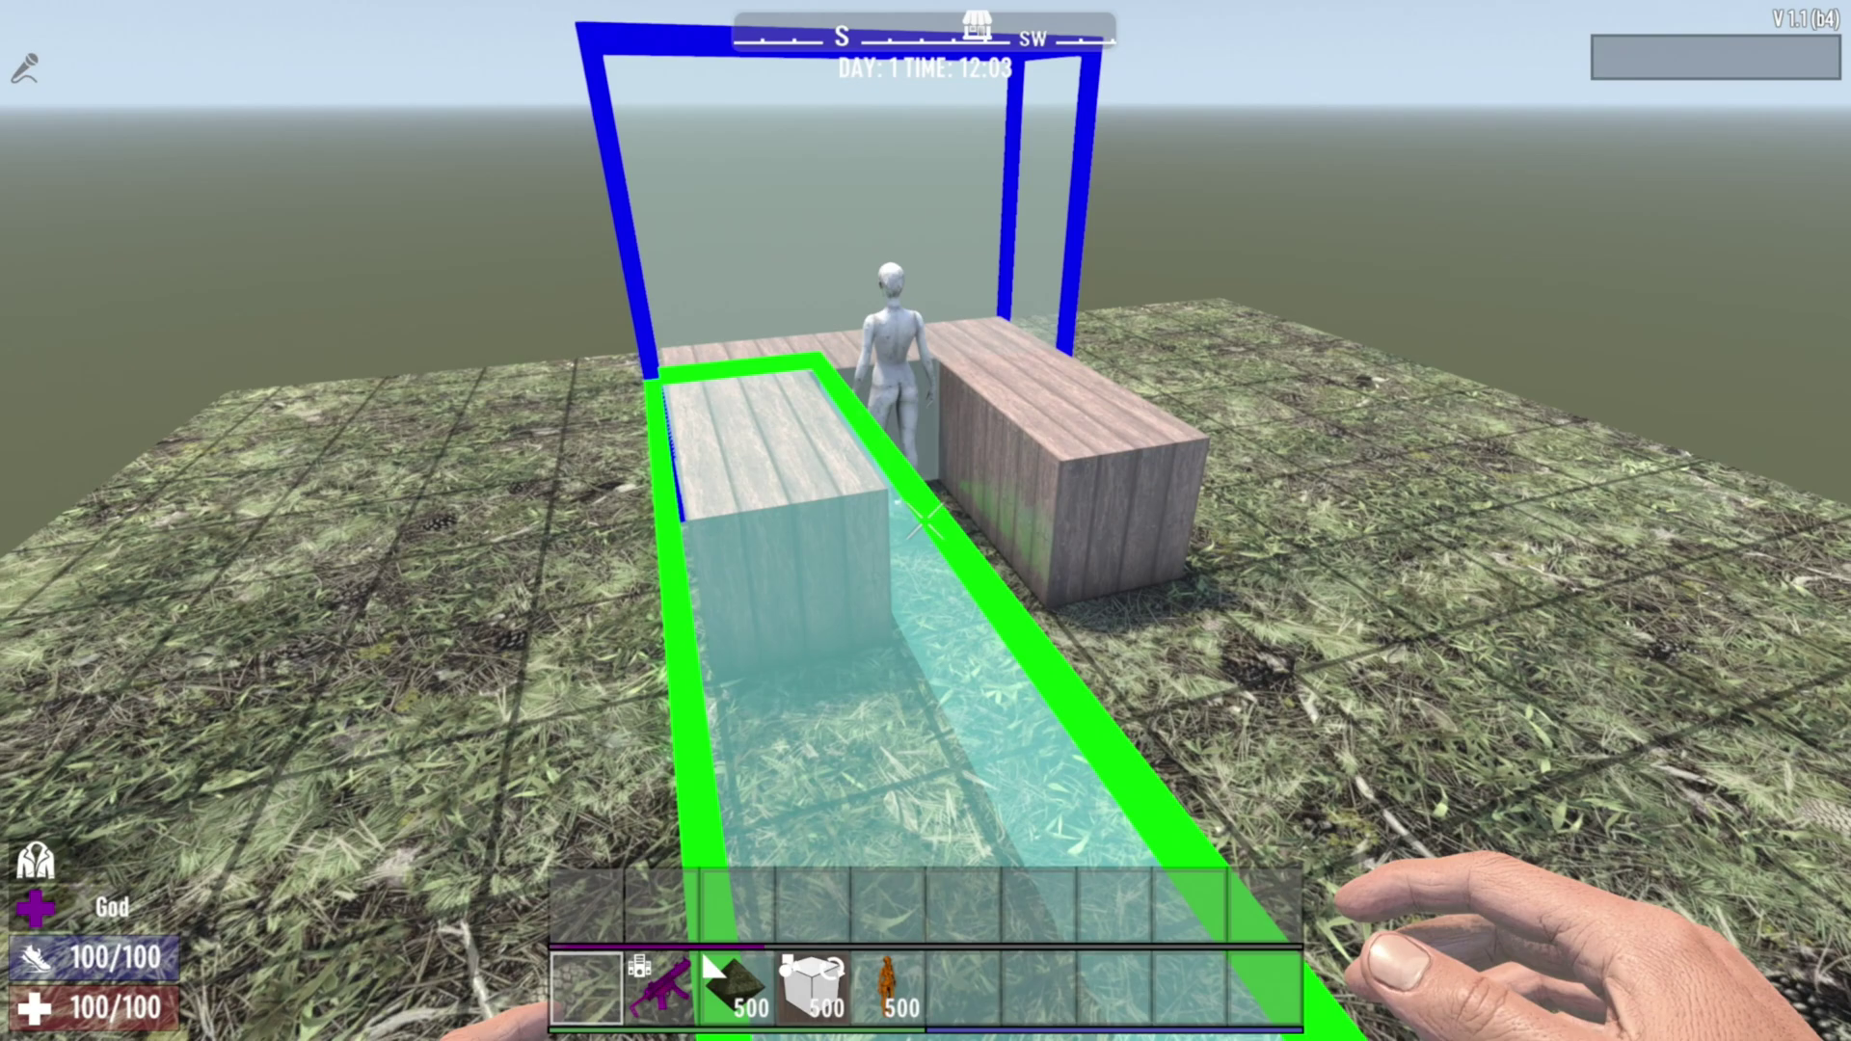
key("c")
Save the aaa_testtrader prefab and start a playtest of it.
key("Escape")
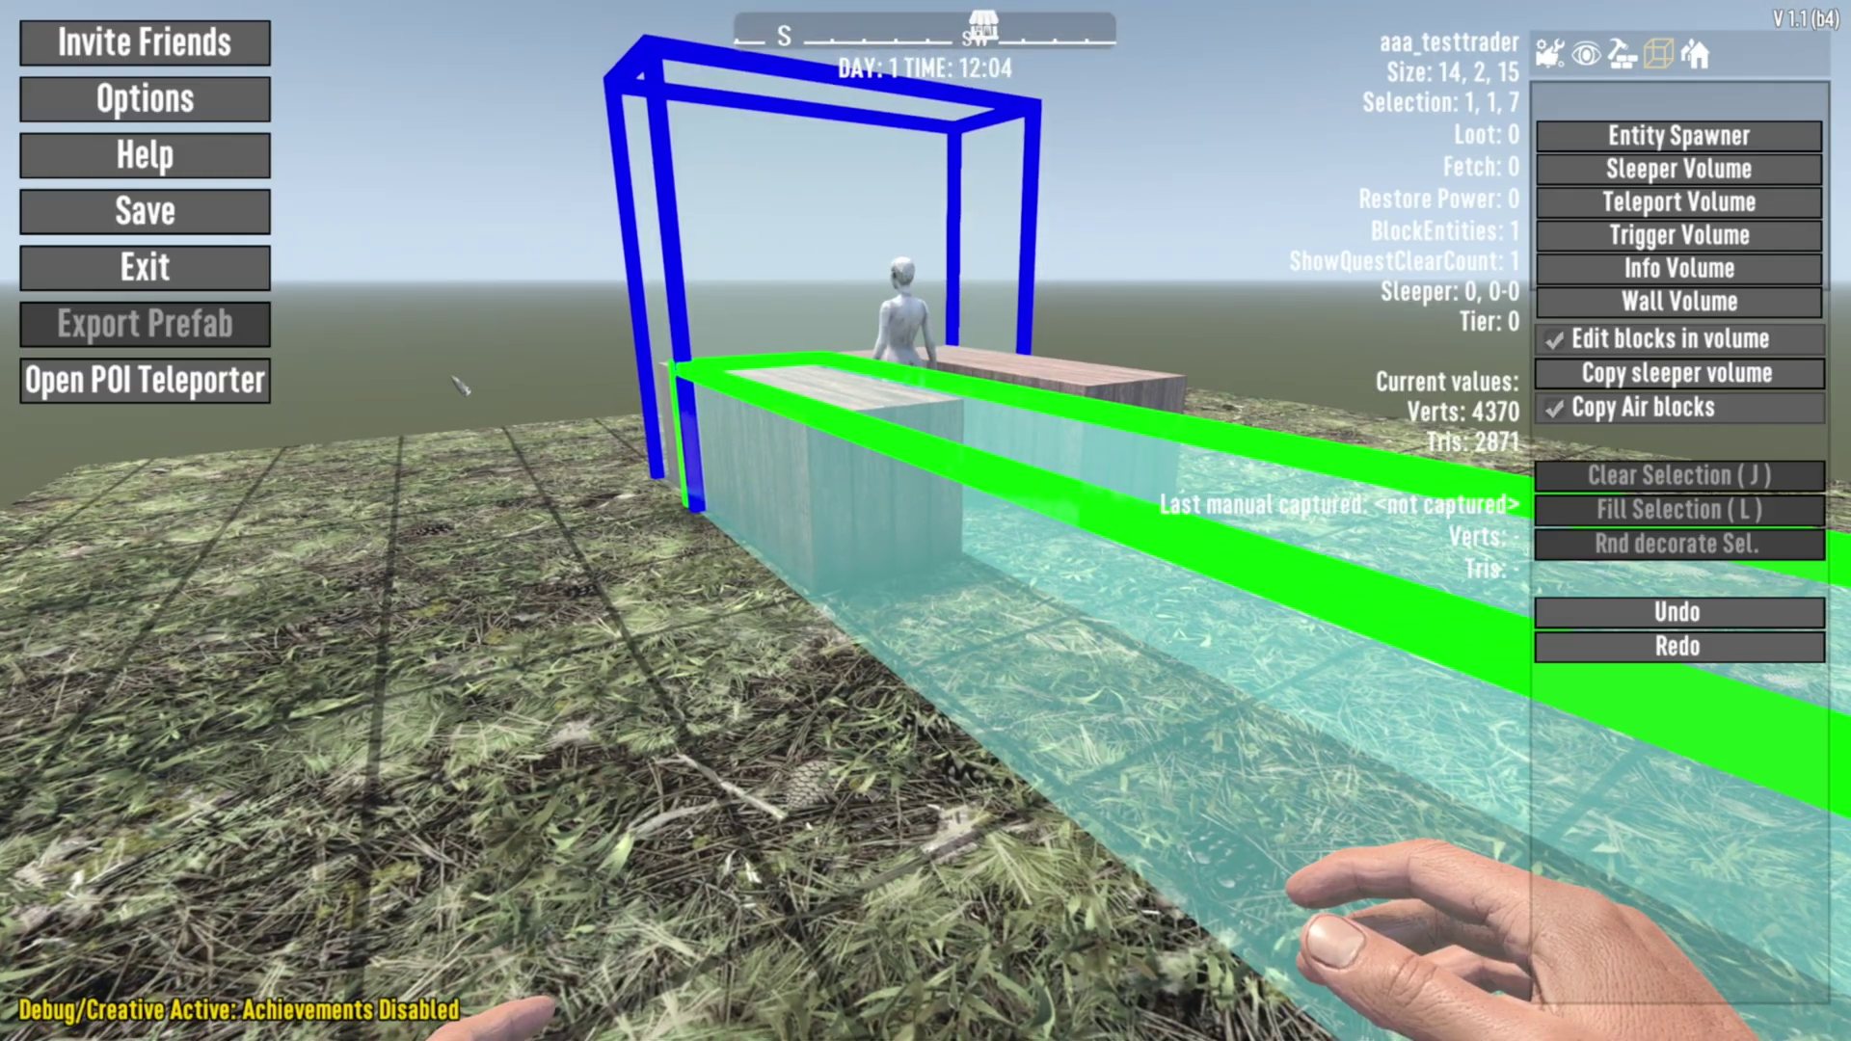
left_click(1591, 55)
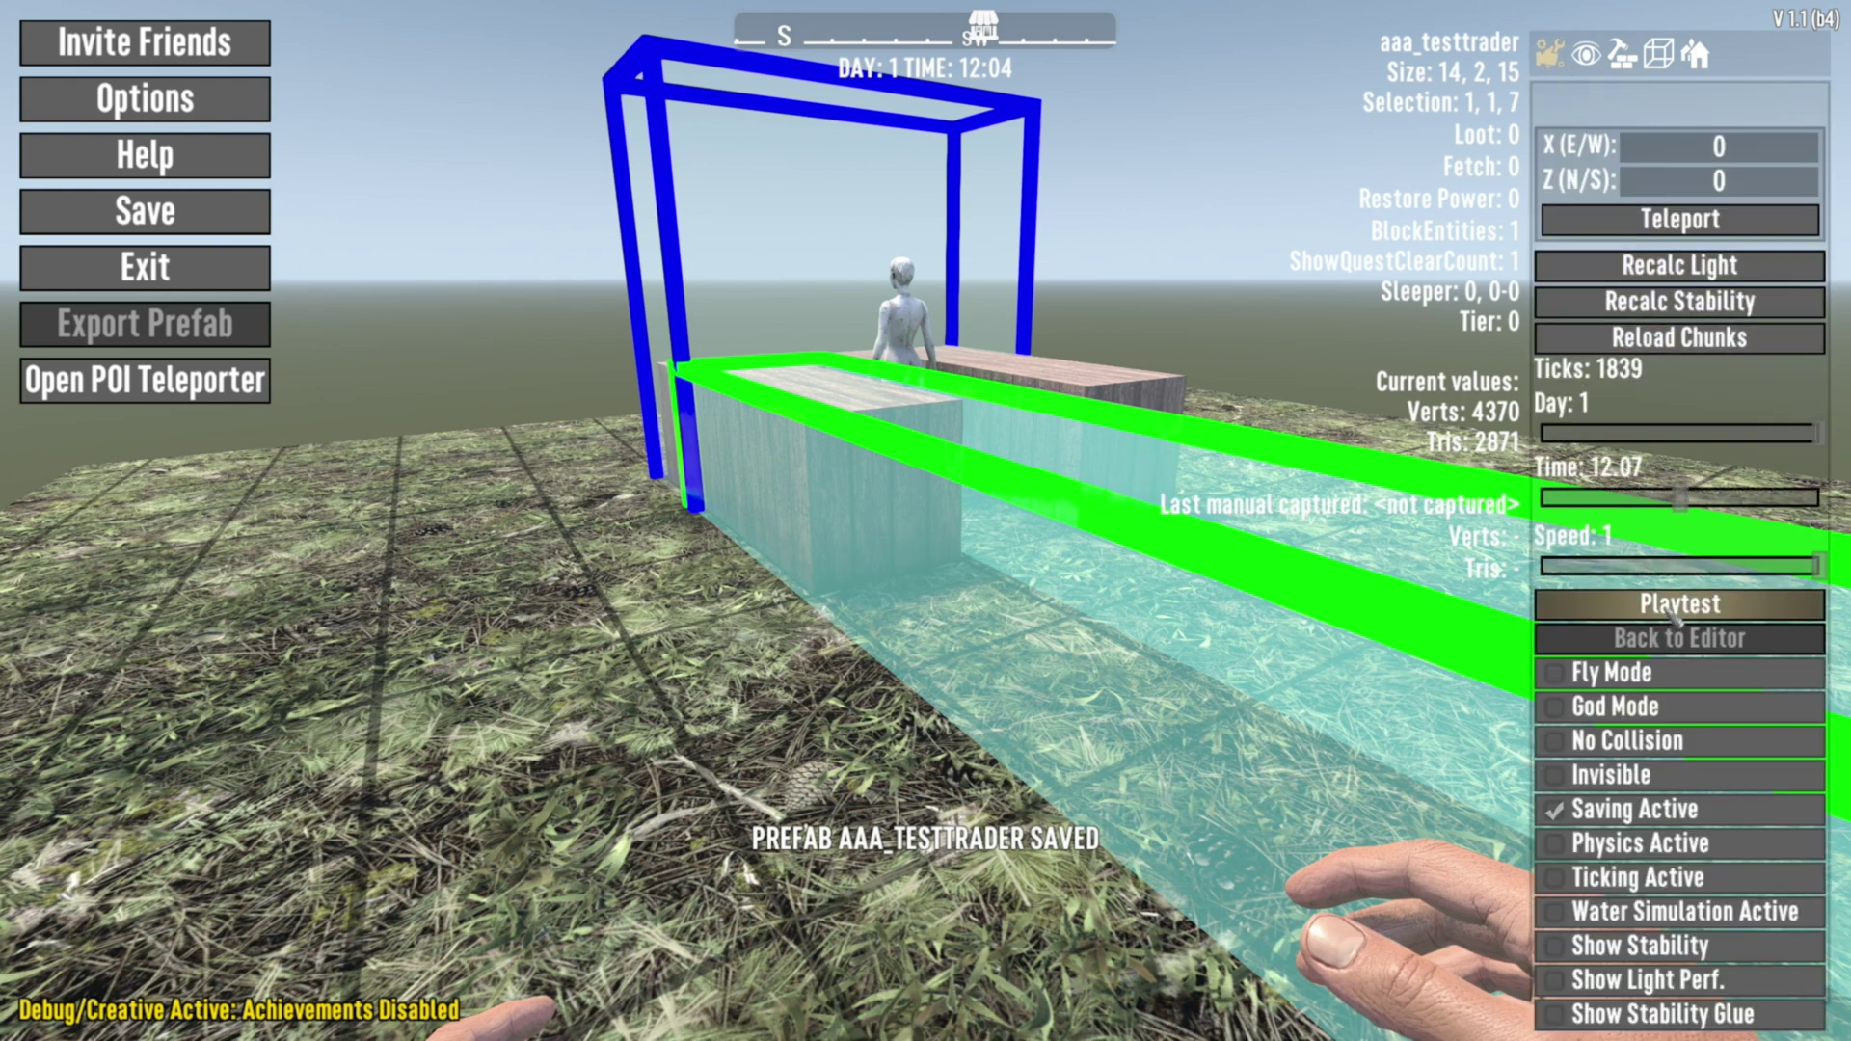
left_click(1678, 600)
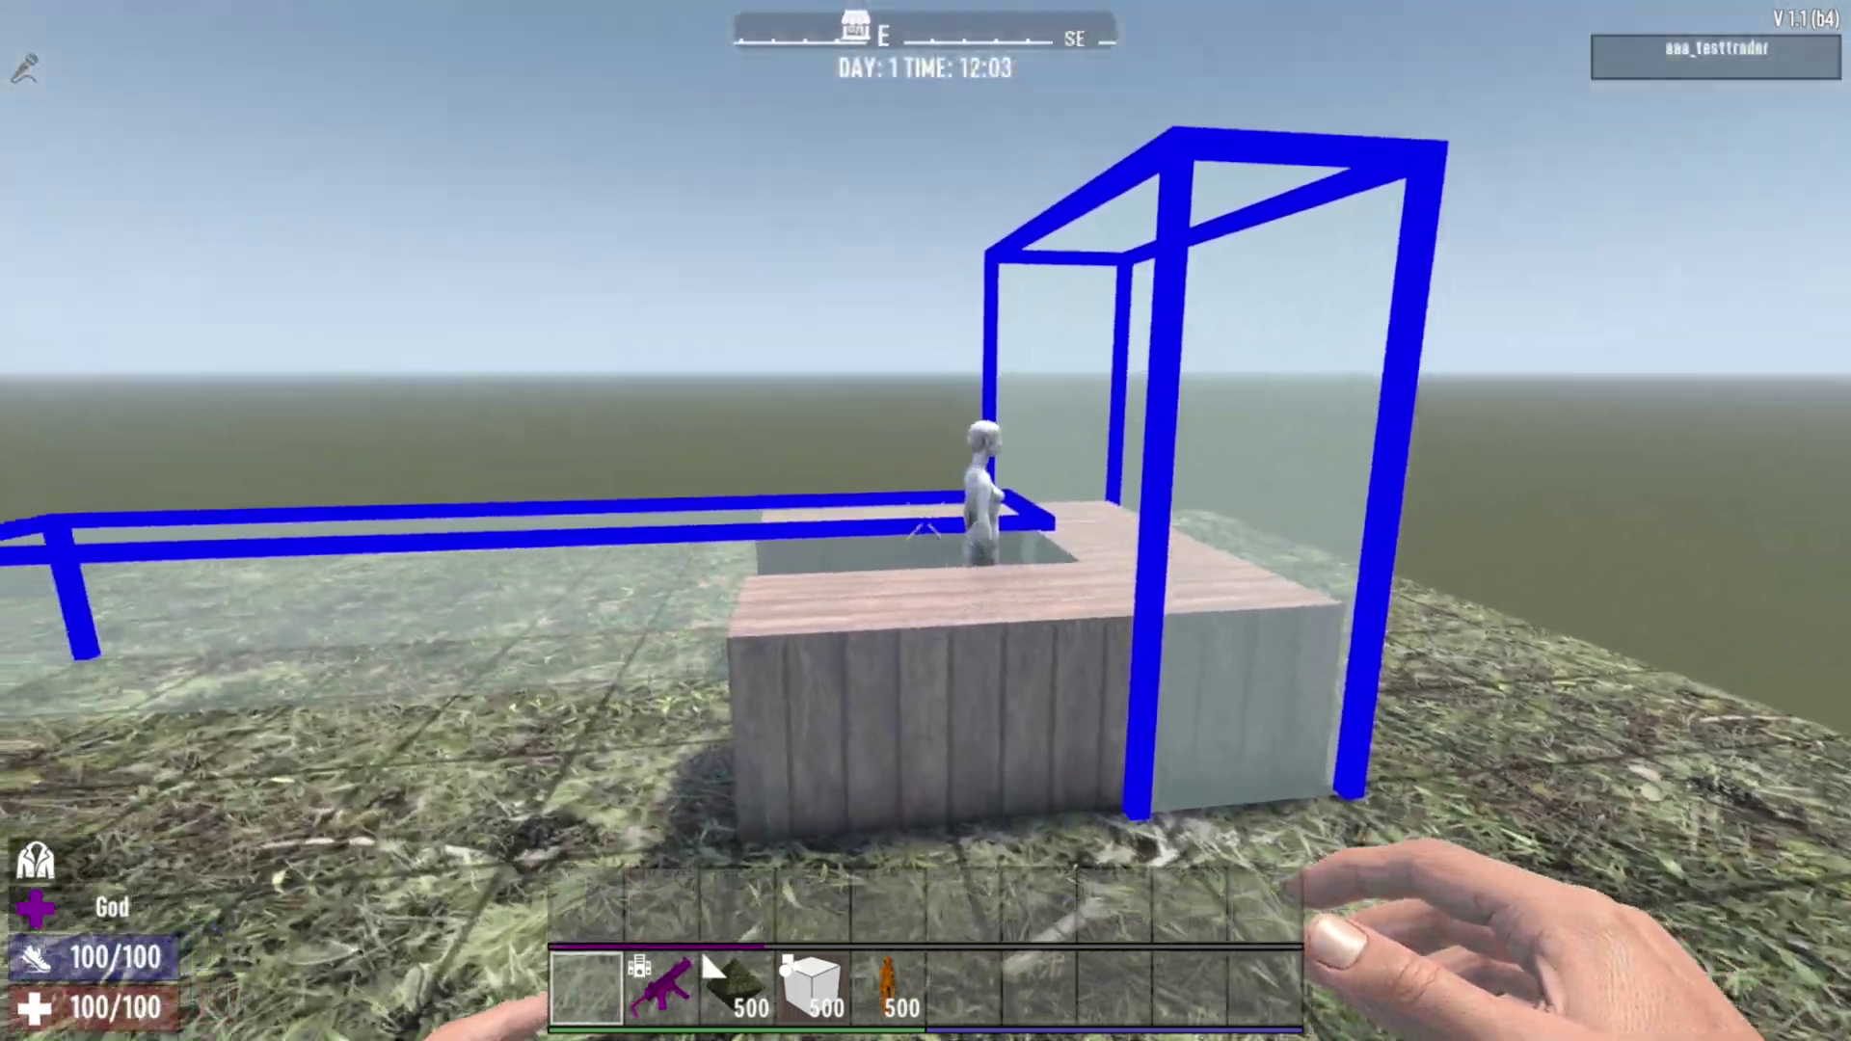
Examine both wall volumes around the trader's counter in the editor, from the side, from a distance and from the front.
key("d")
key("s")
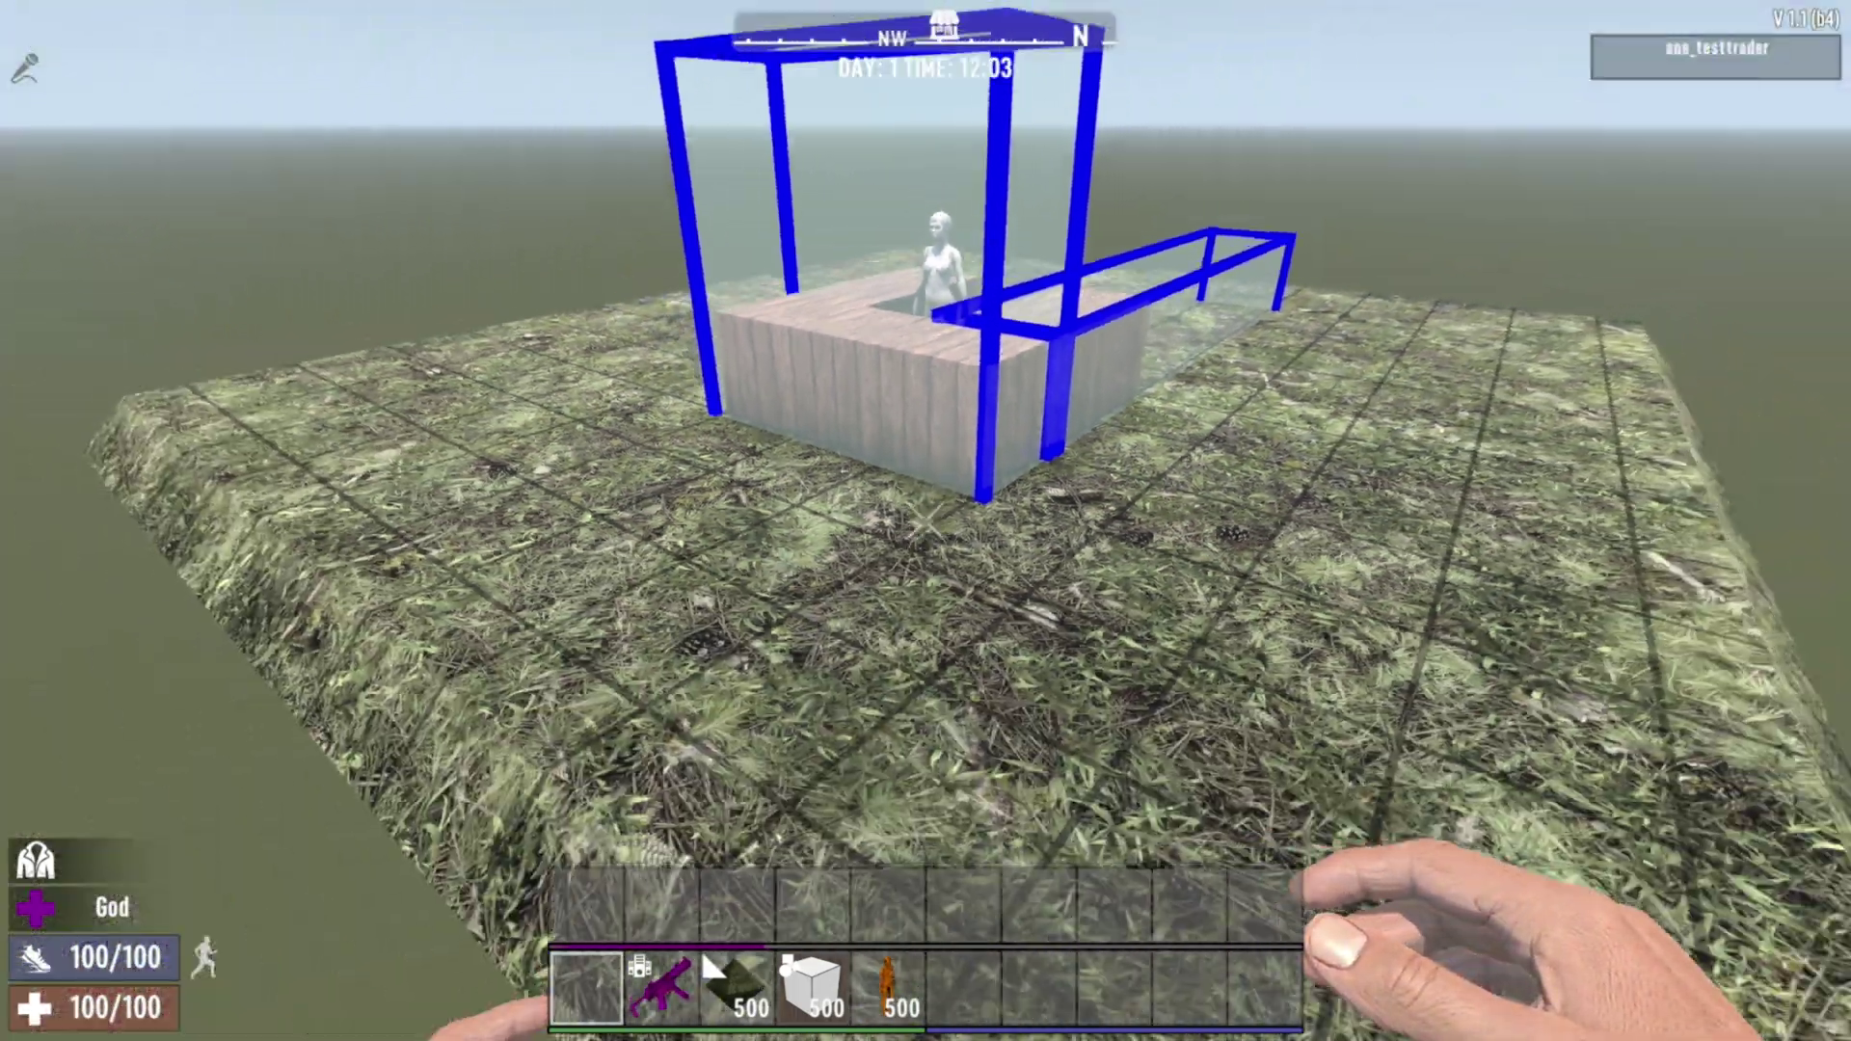
key("s")
key("a")
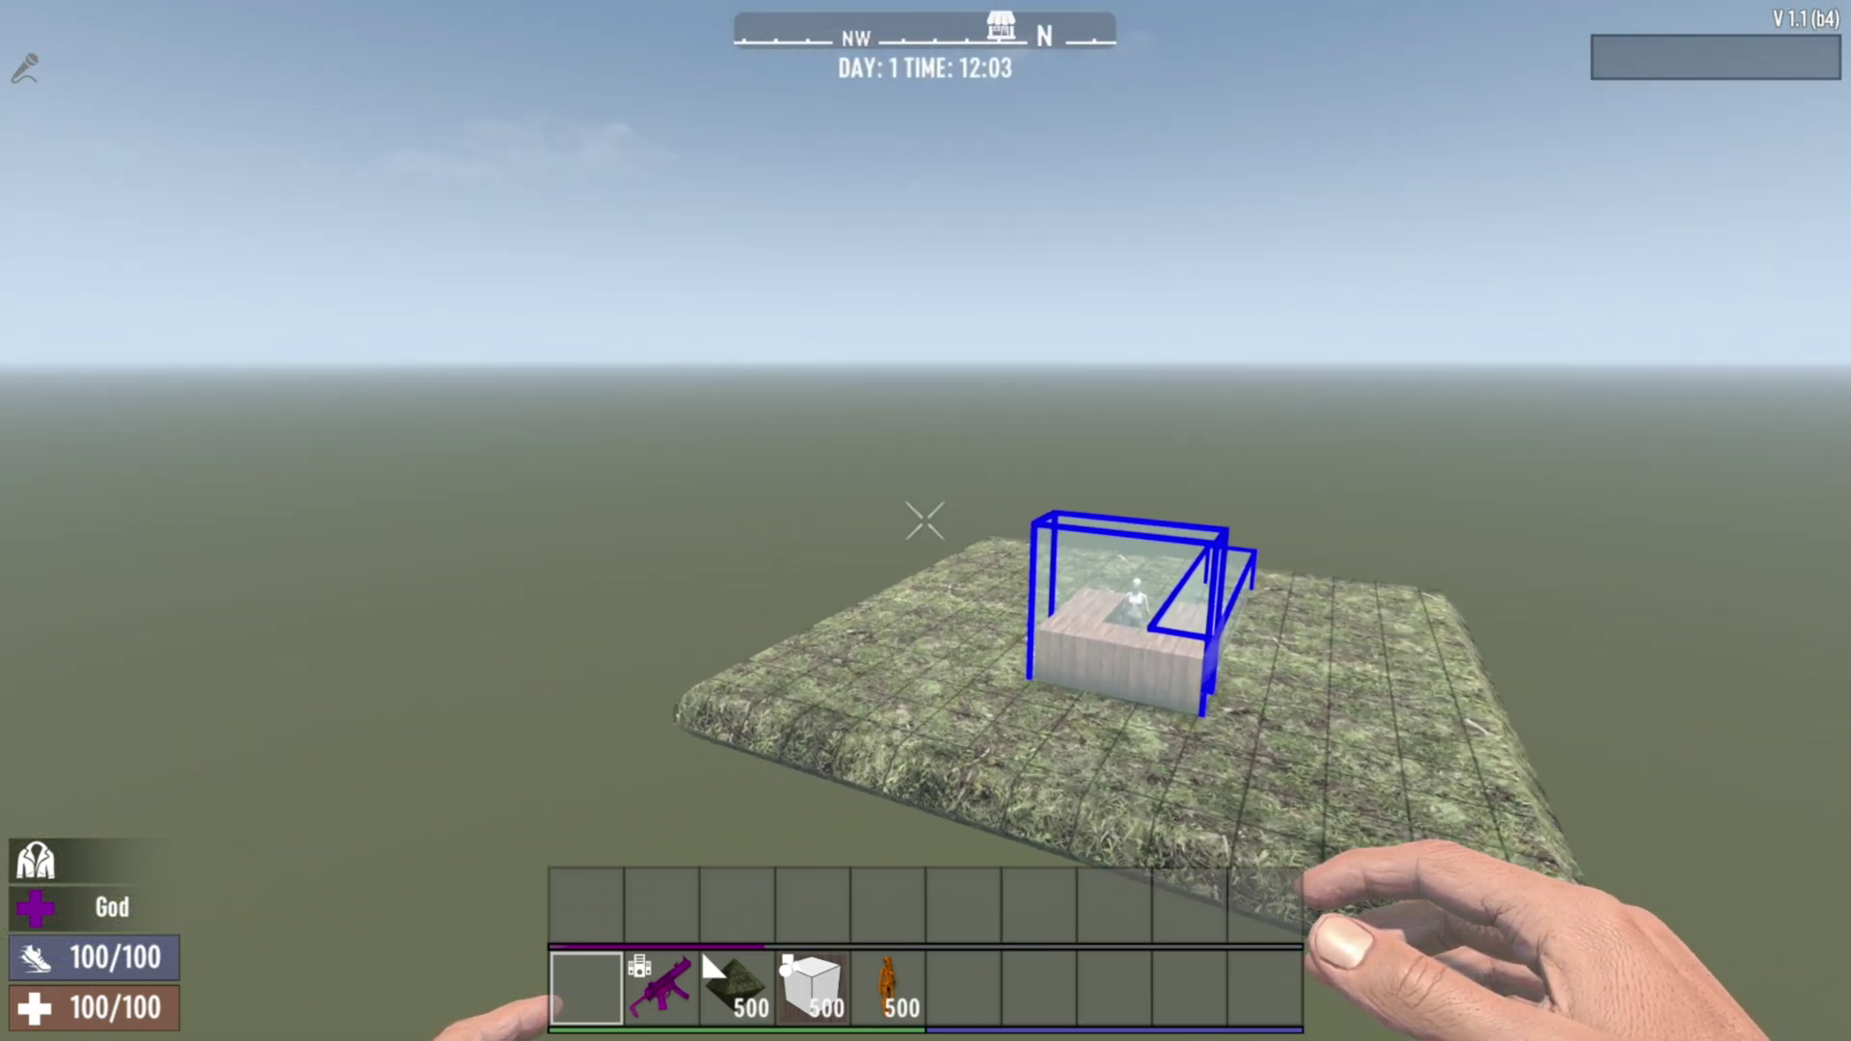
key("a")
key("w")
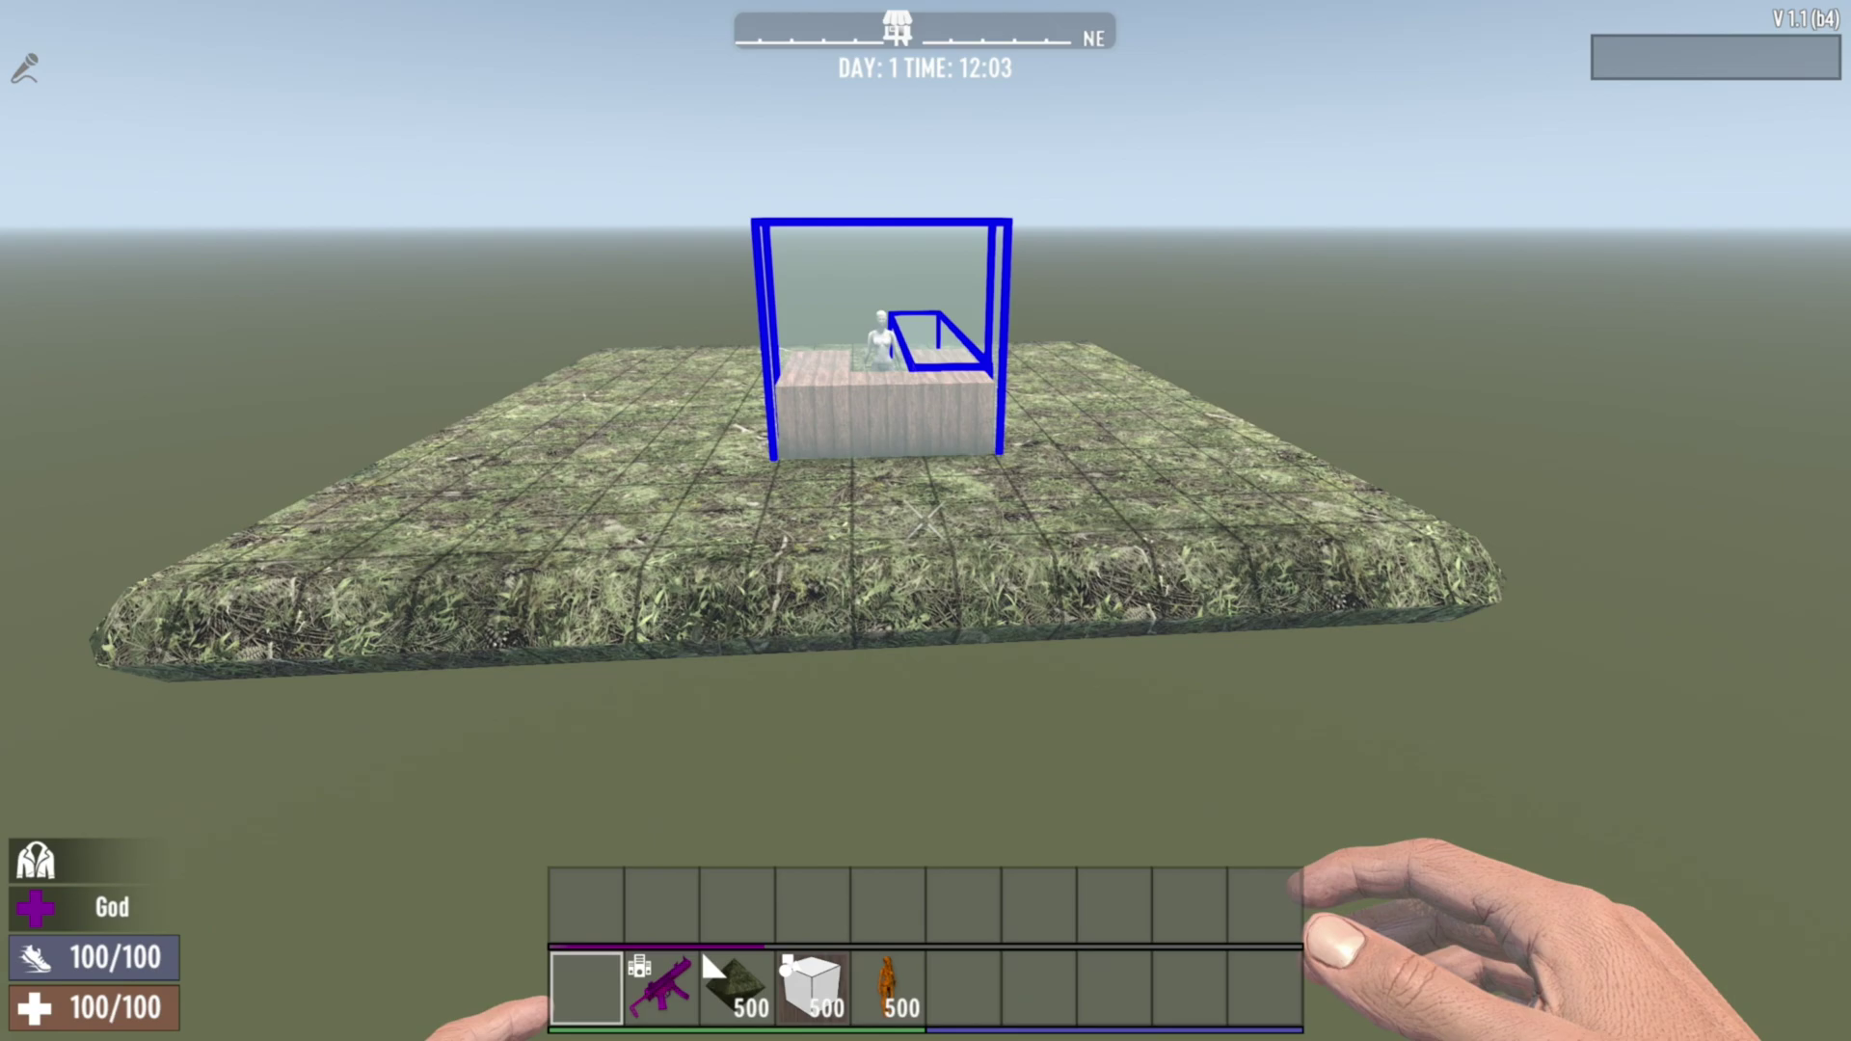
key("w")
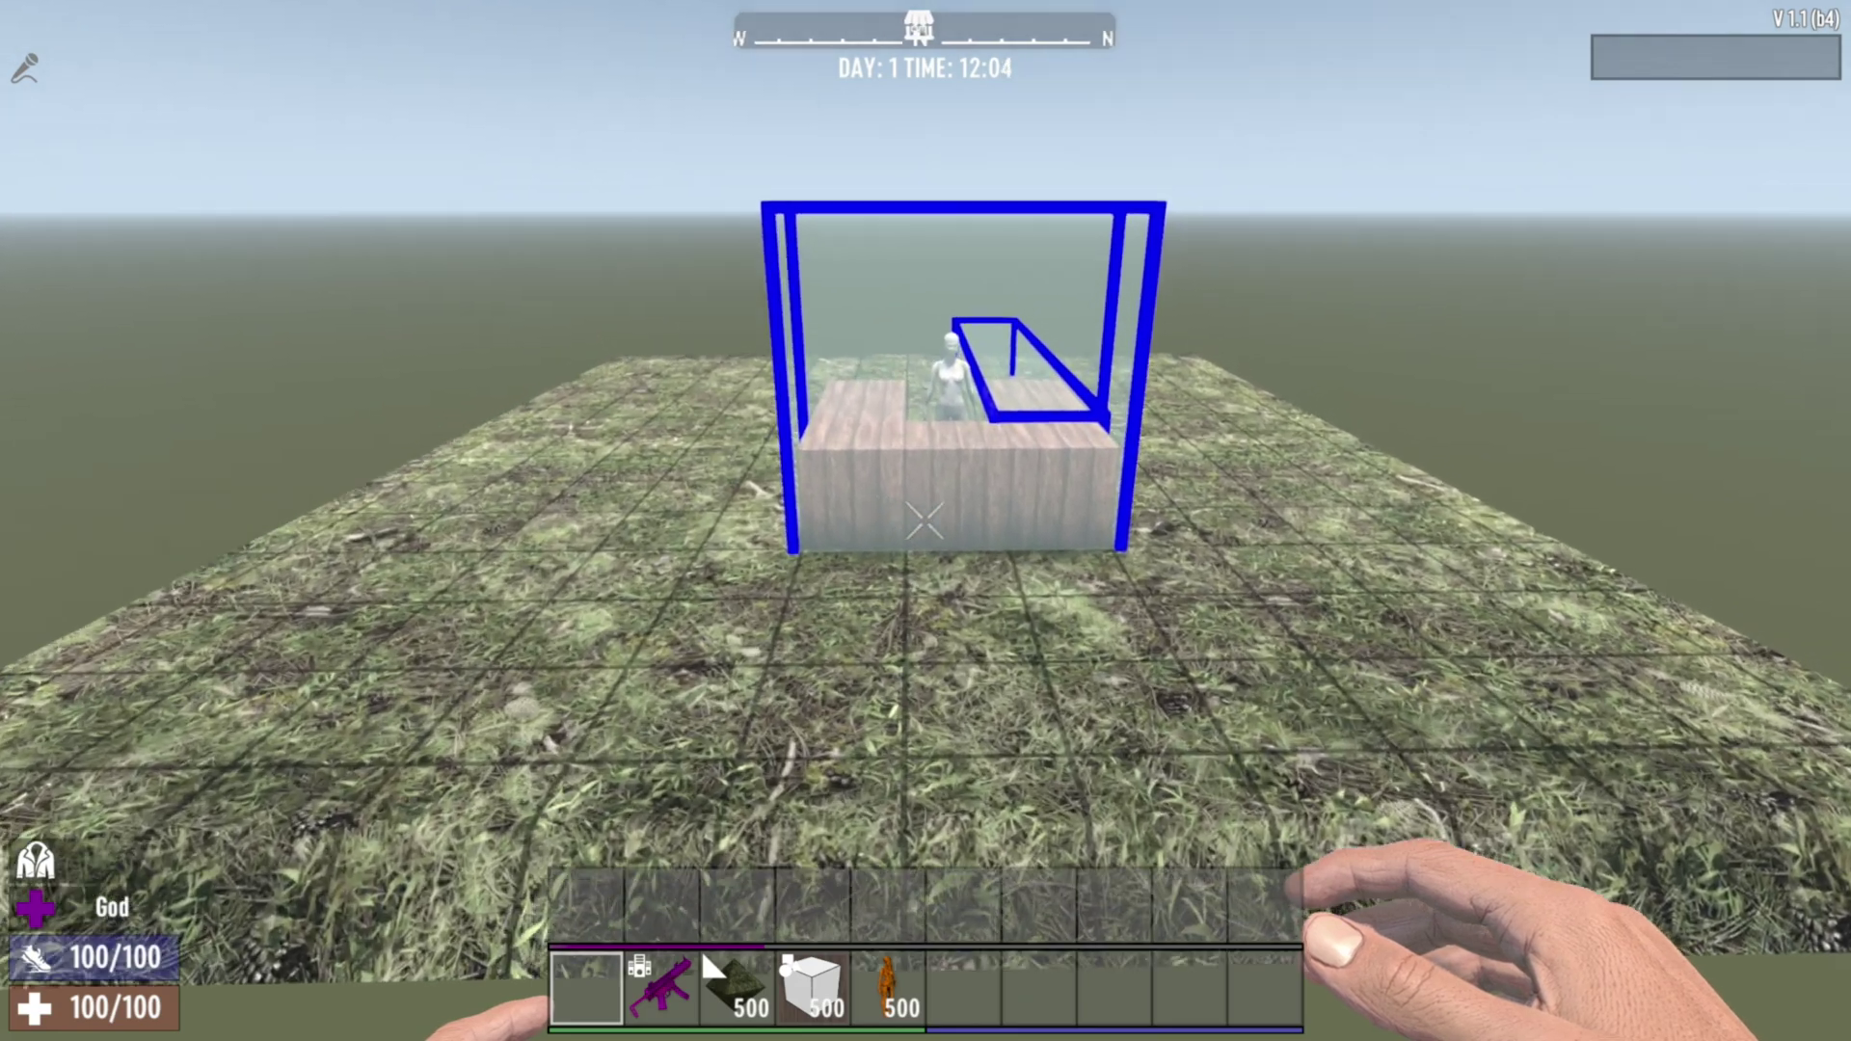
Tag the aaa_testtrader prefab with the trader quest tag in its prefab properties and save the properties.
key("s")
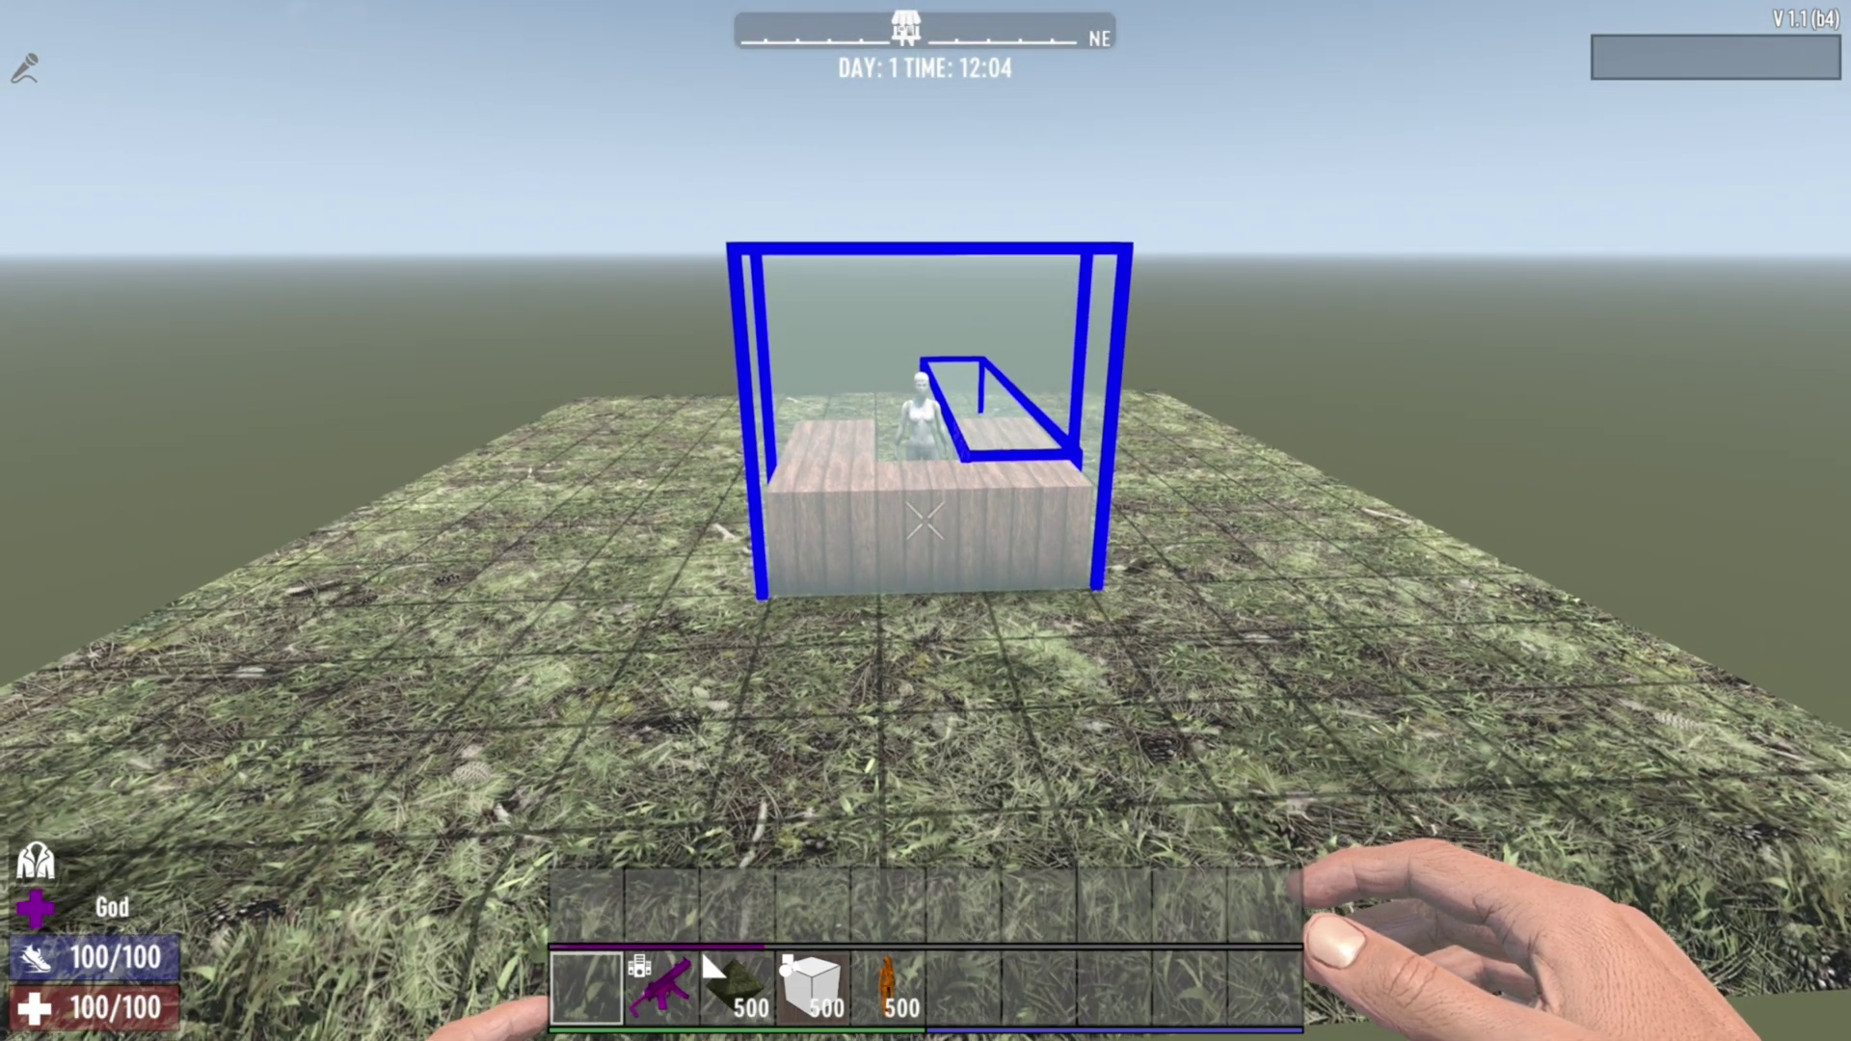
key("s")
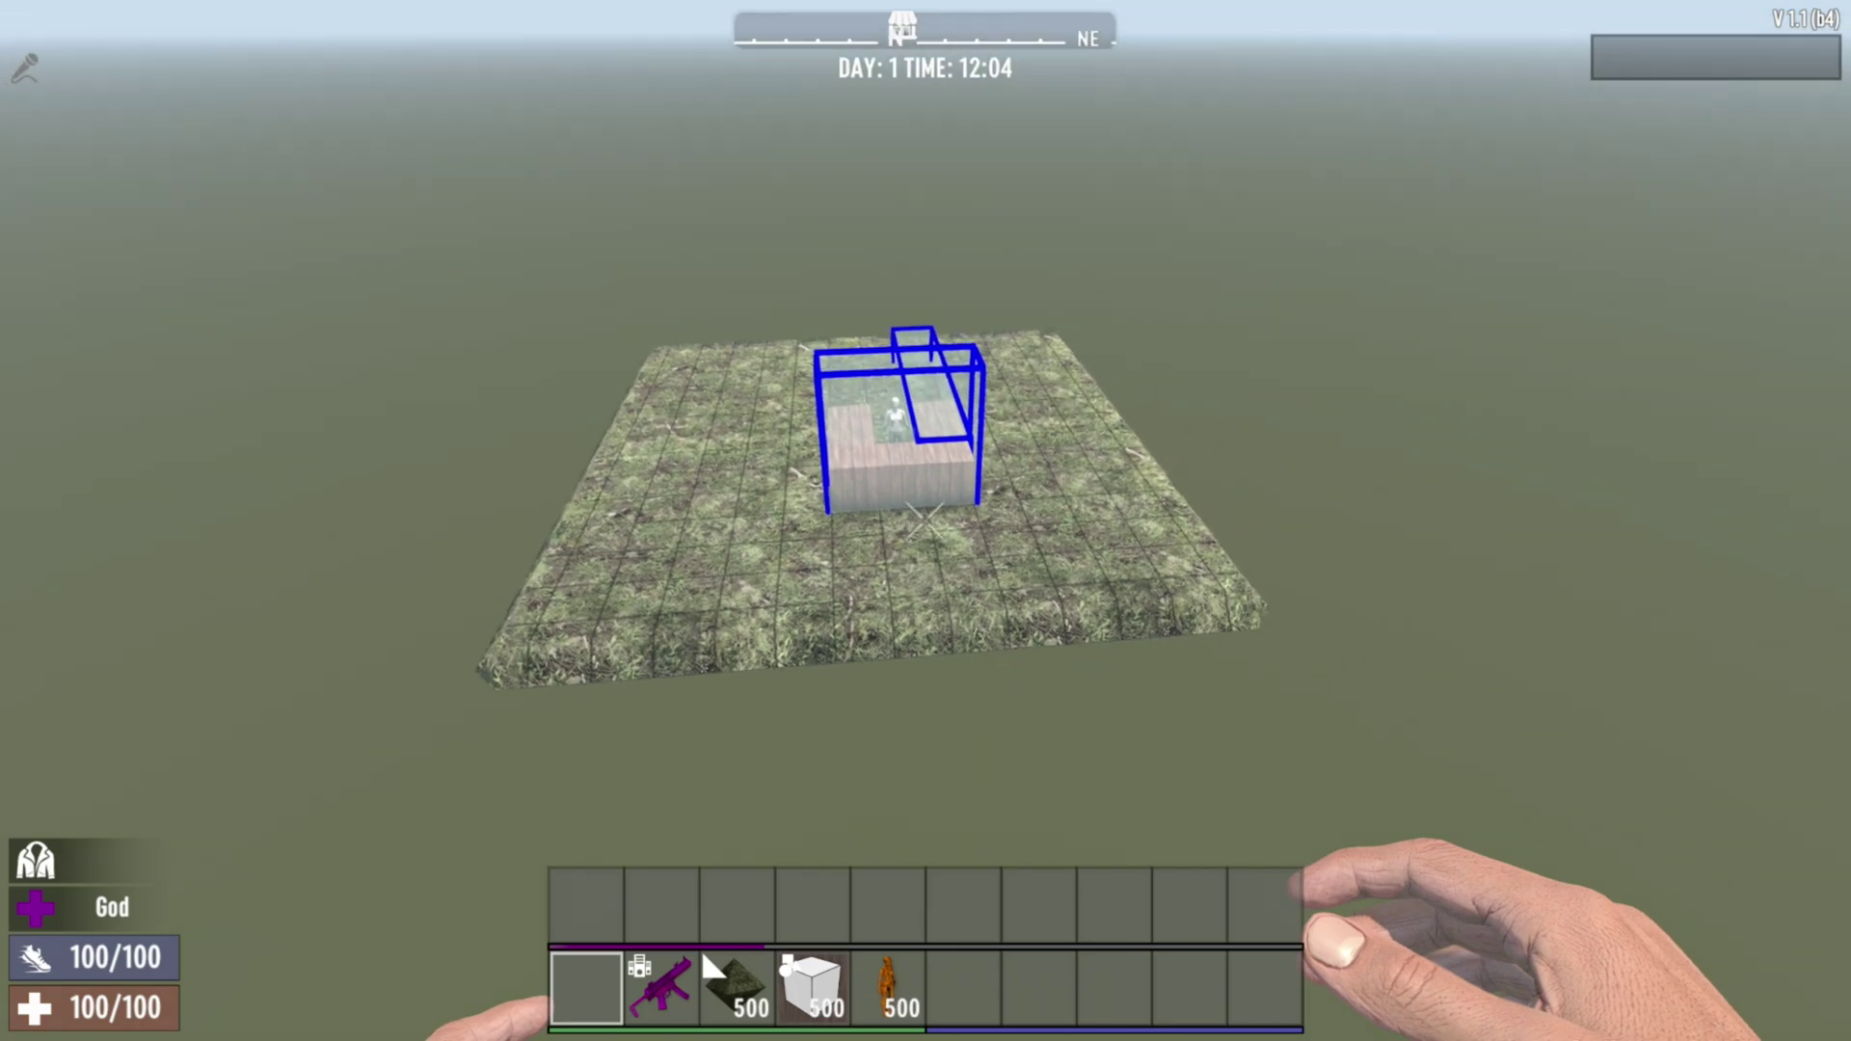
key("Escape")
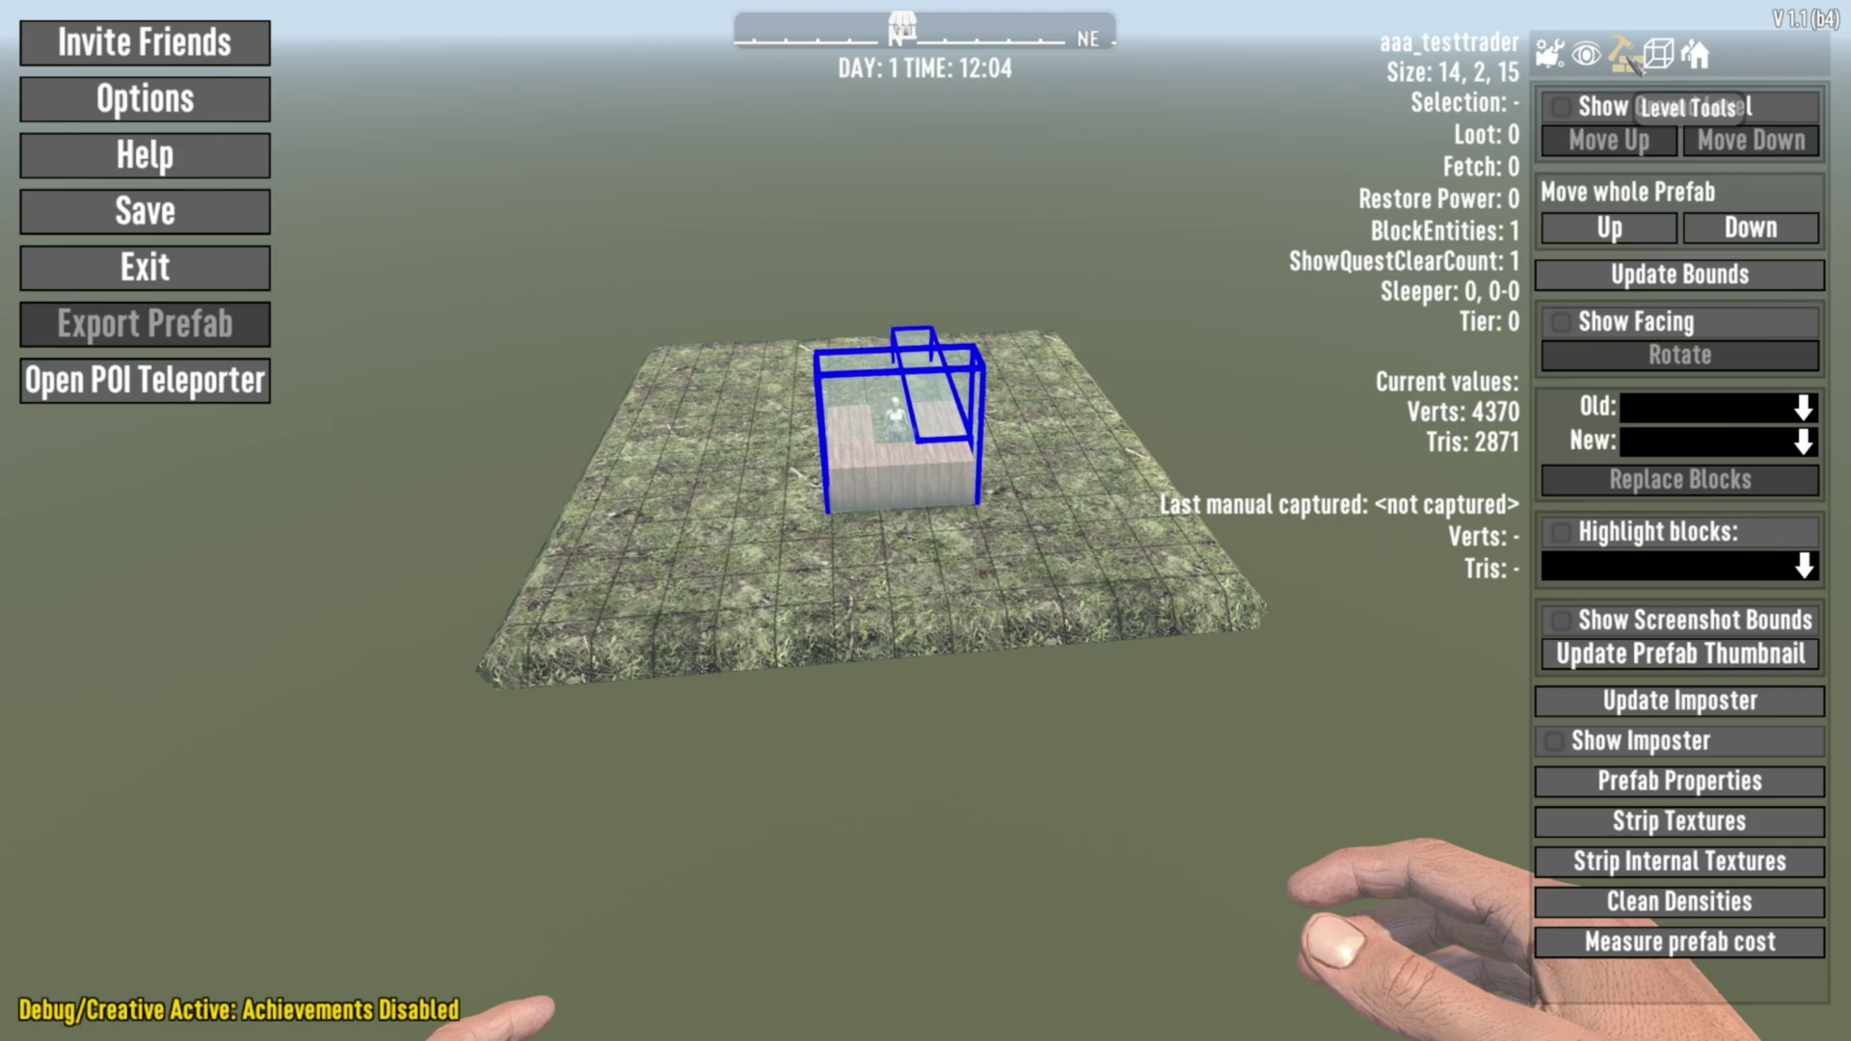
left_click(1688, 786)
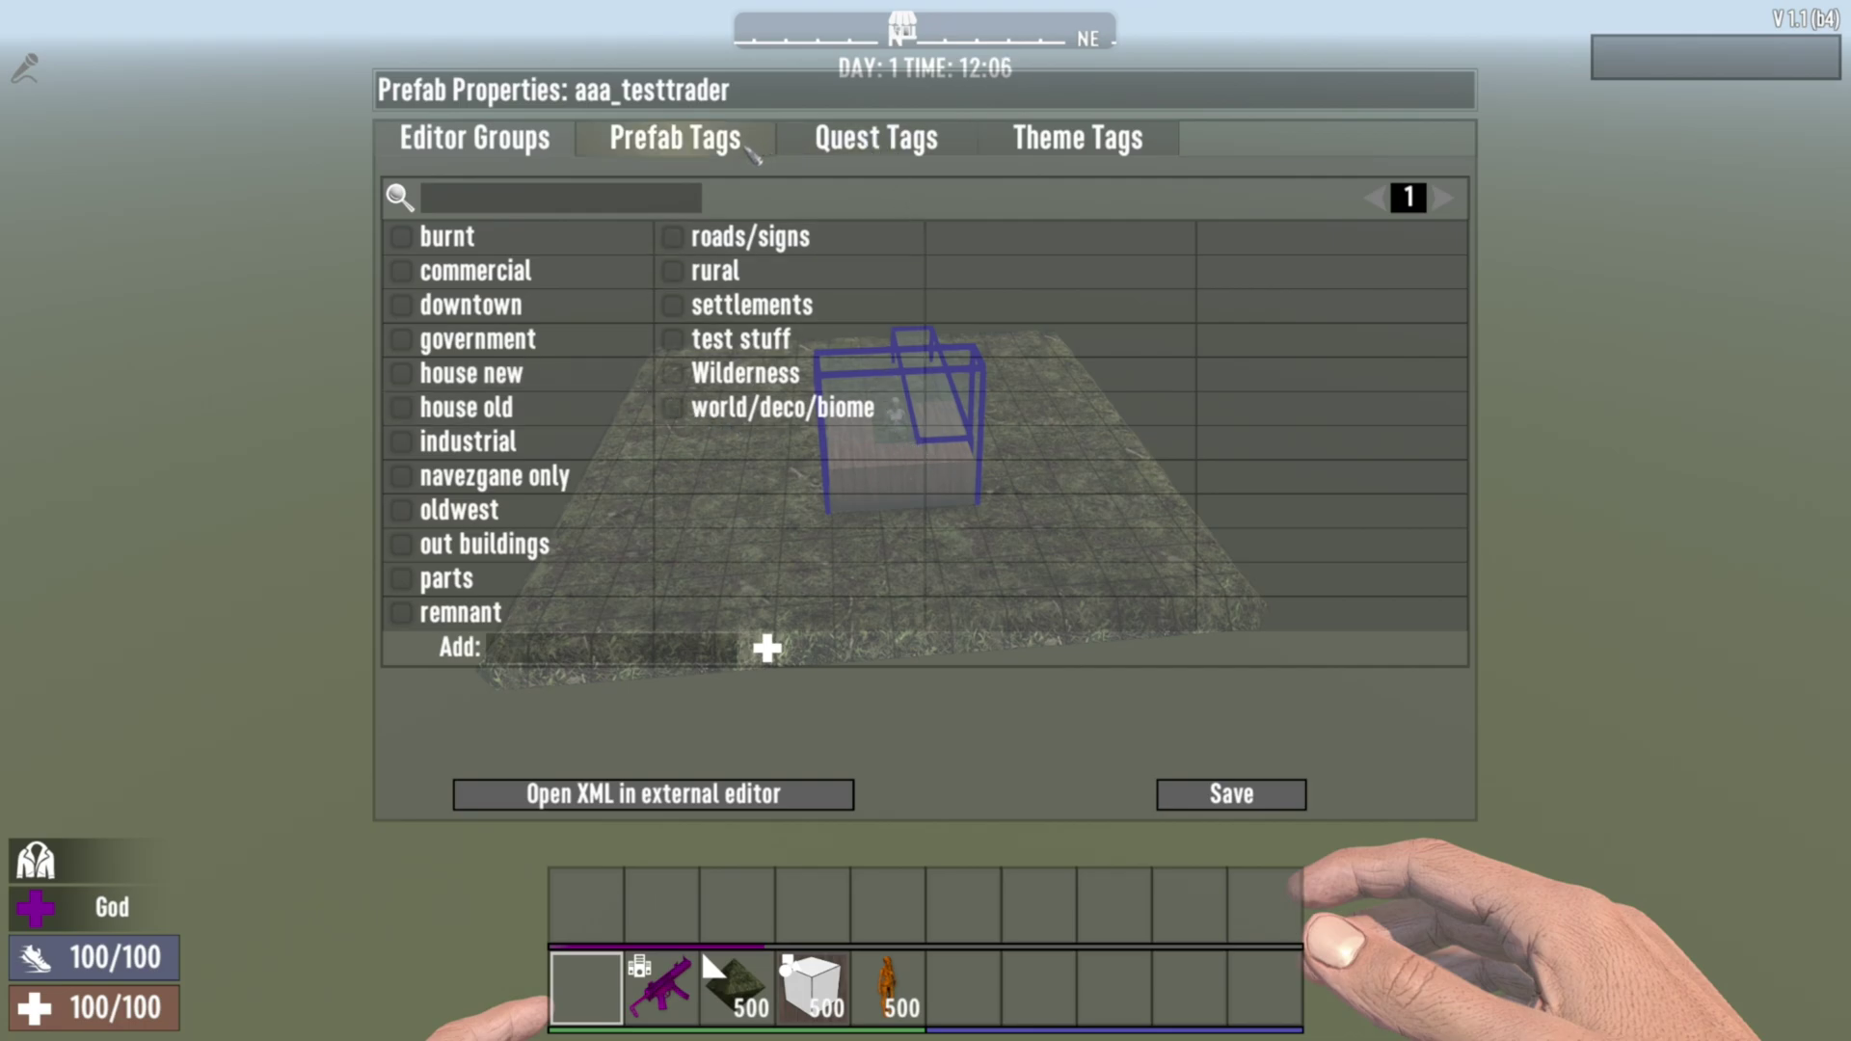
left_click(872, 140)
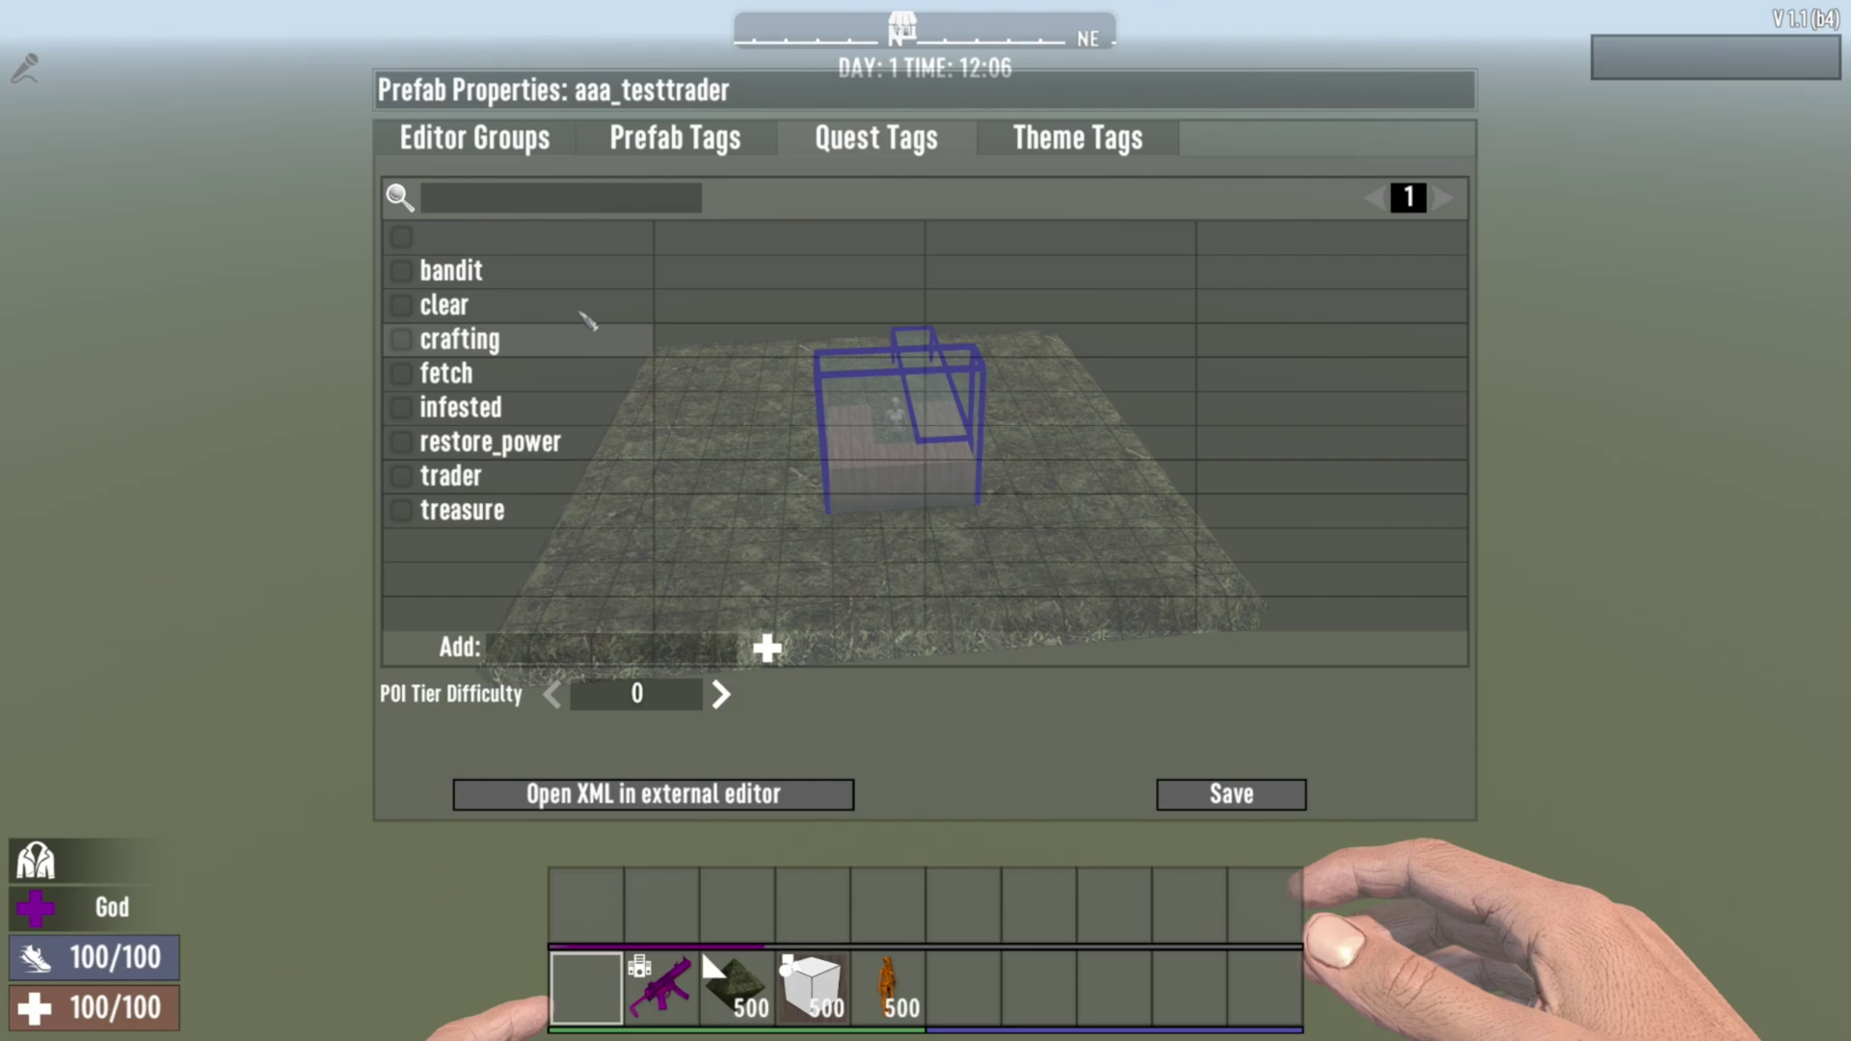
left_click(424, 477)
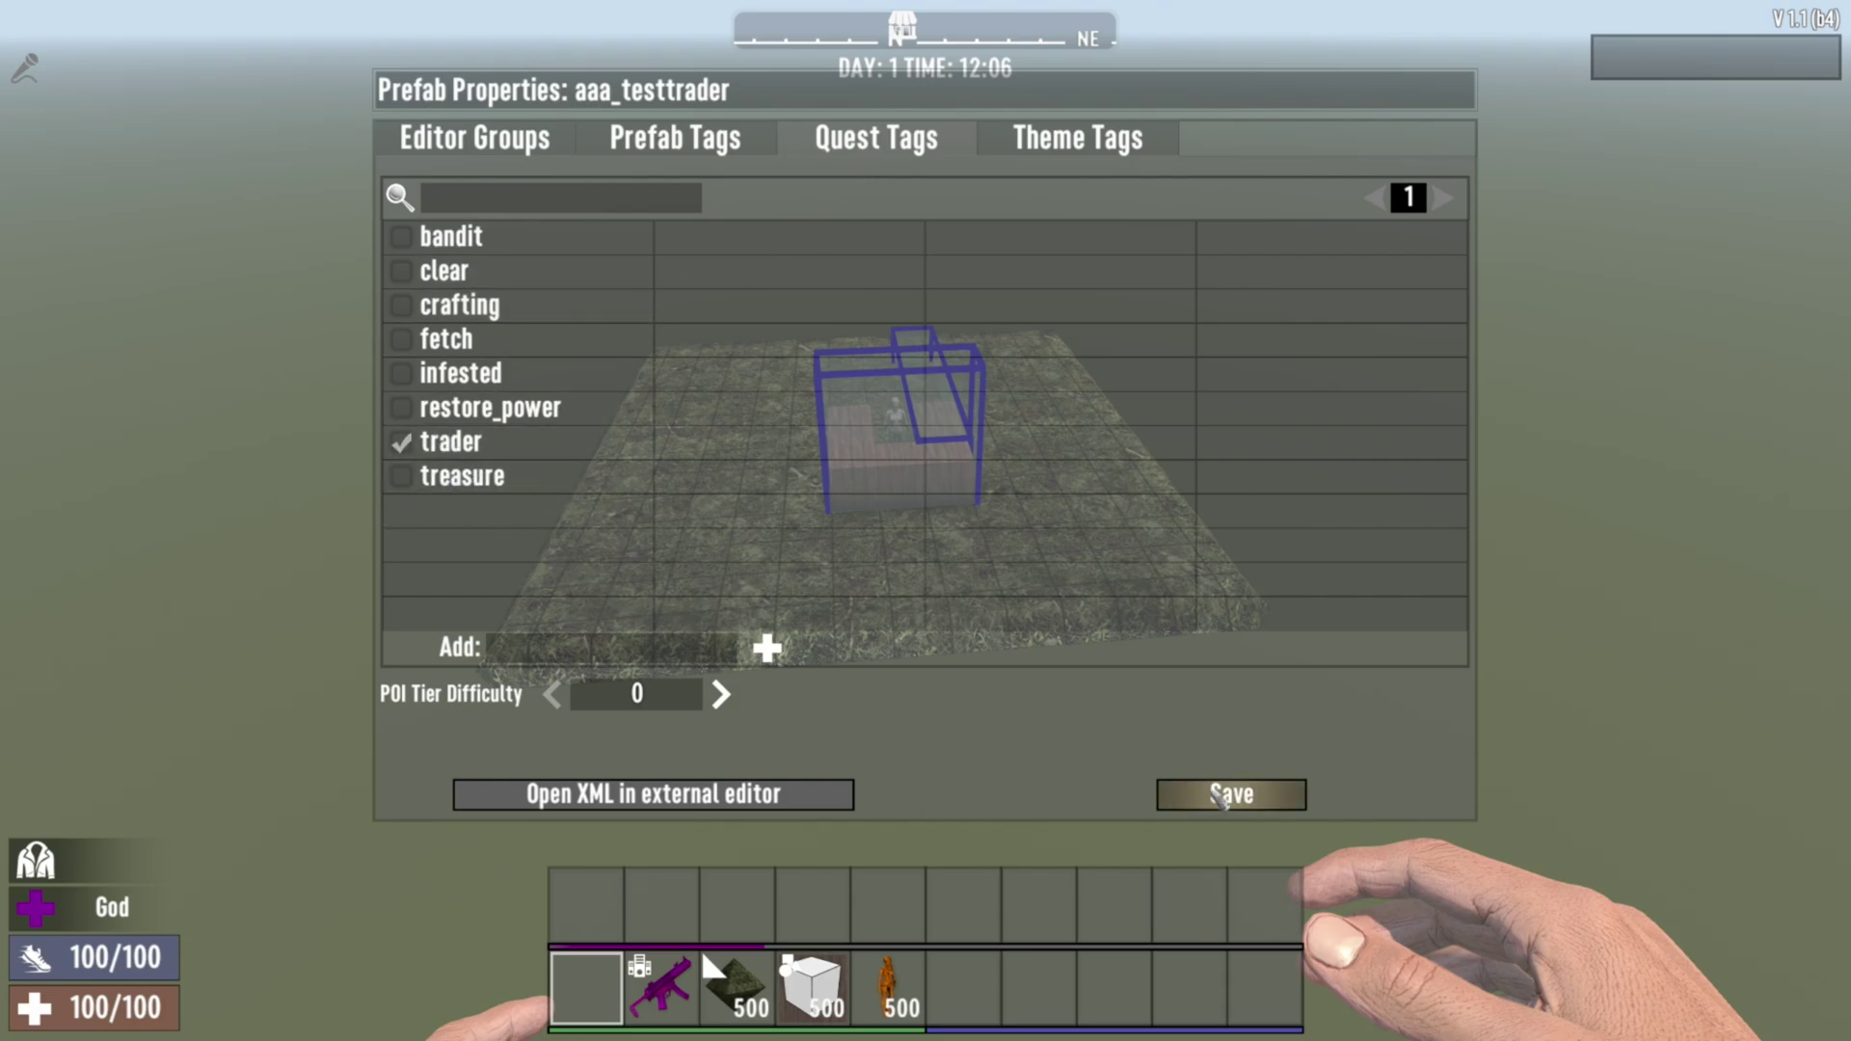
left_click(1220, 797)
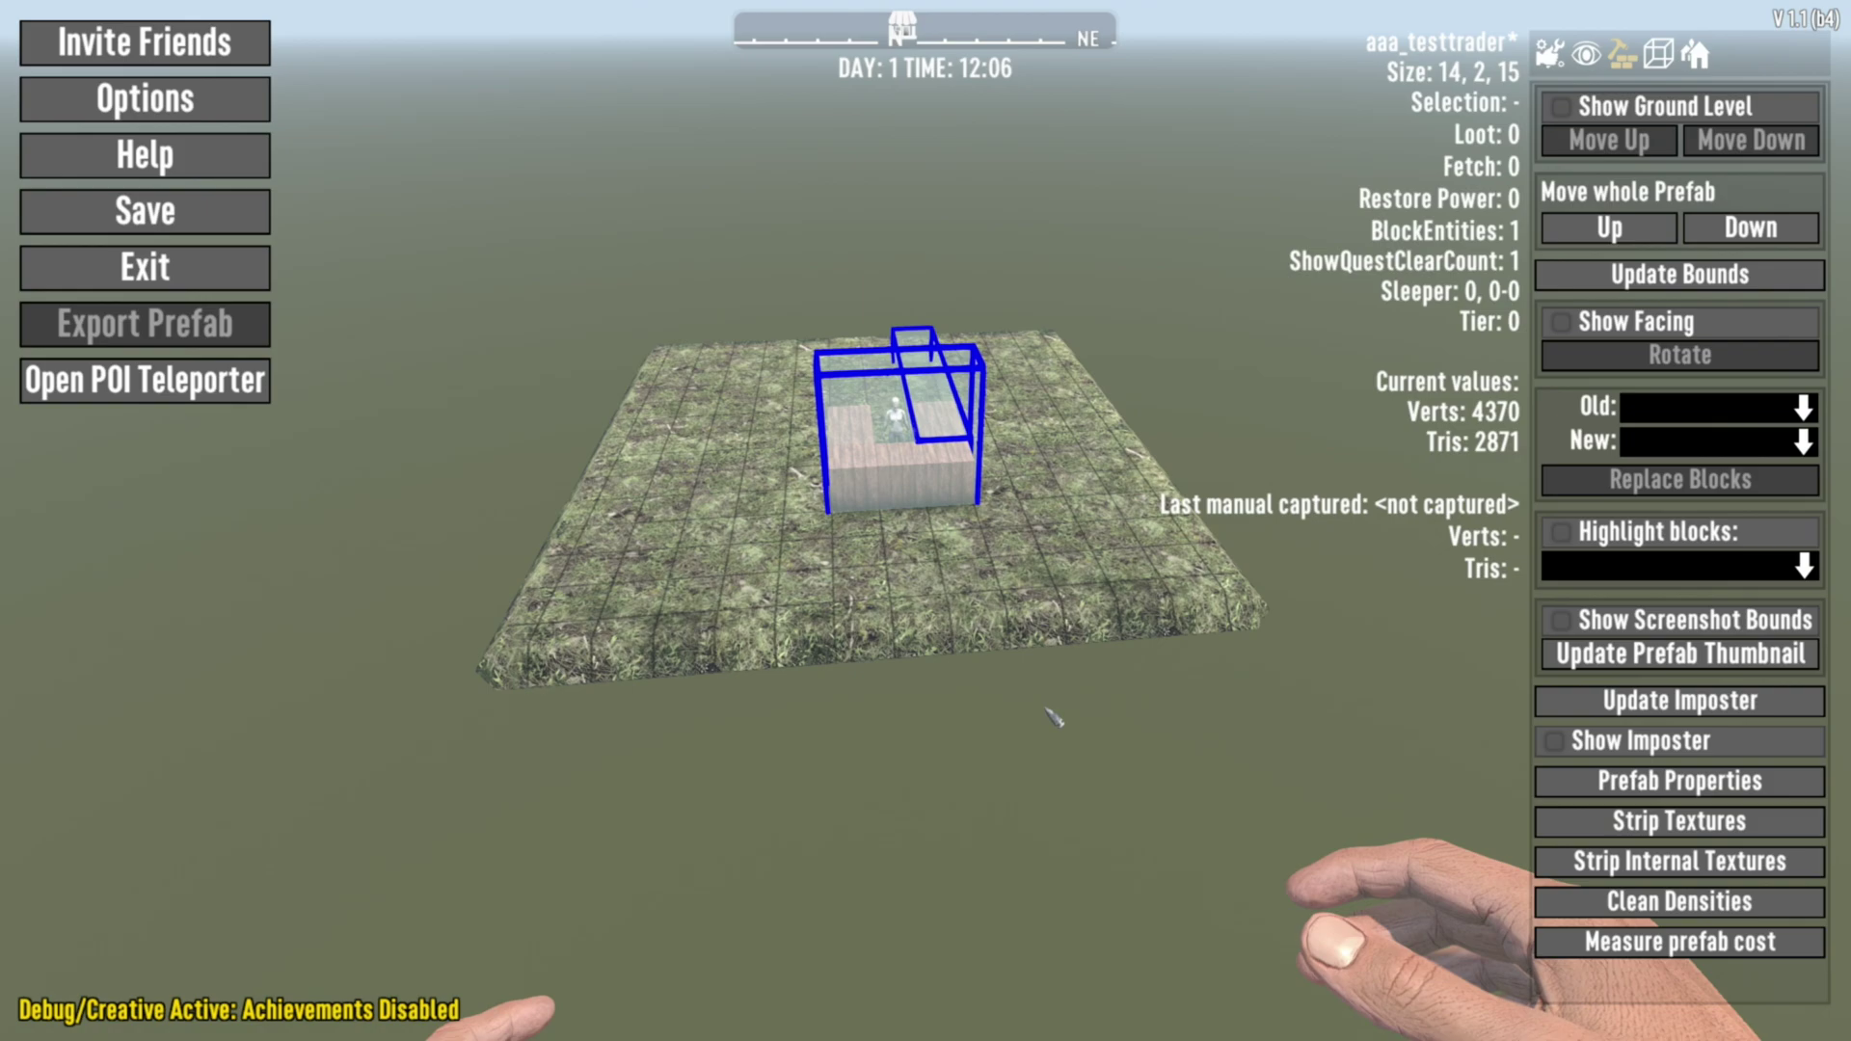
left_click(1669, 780)
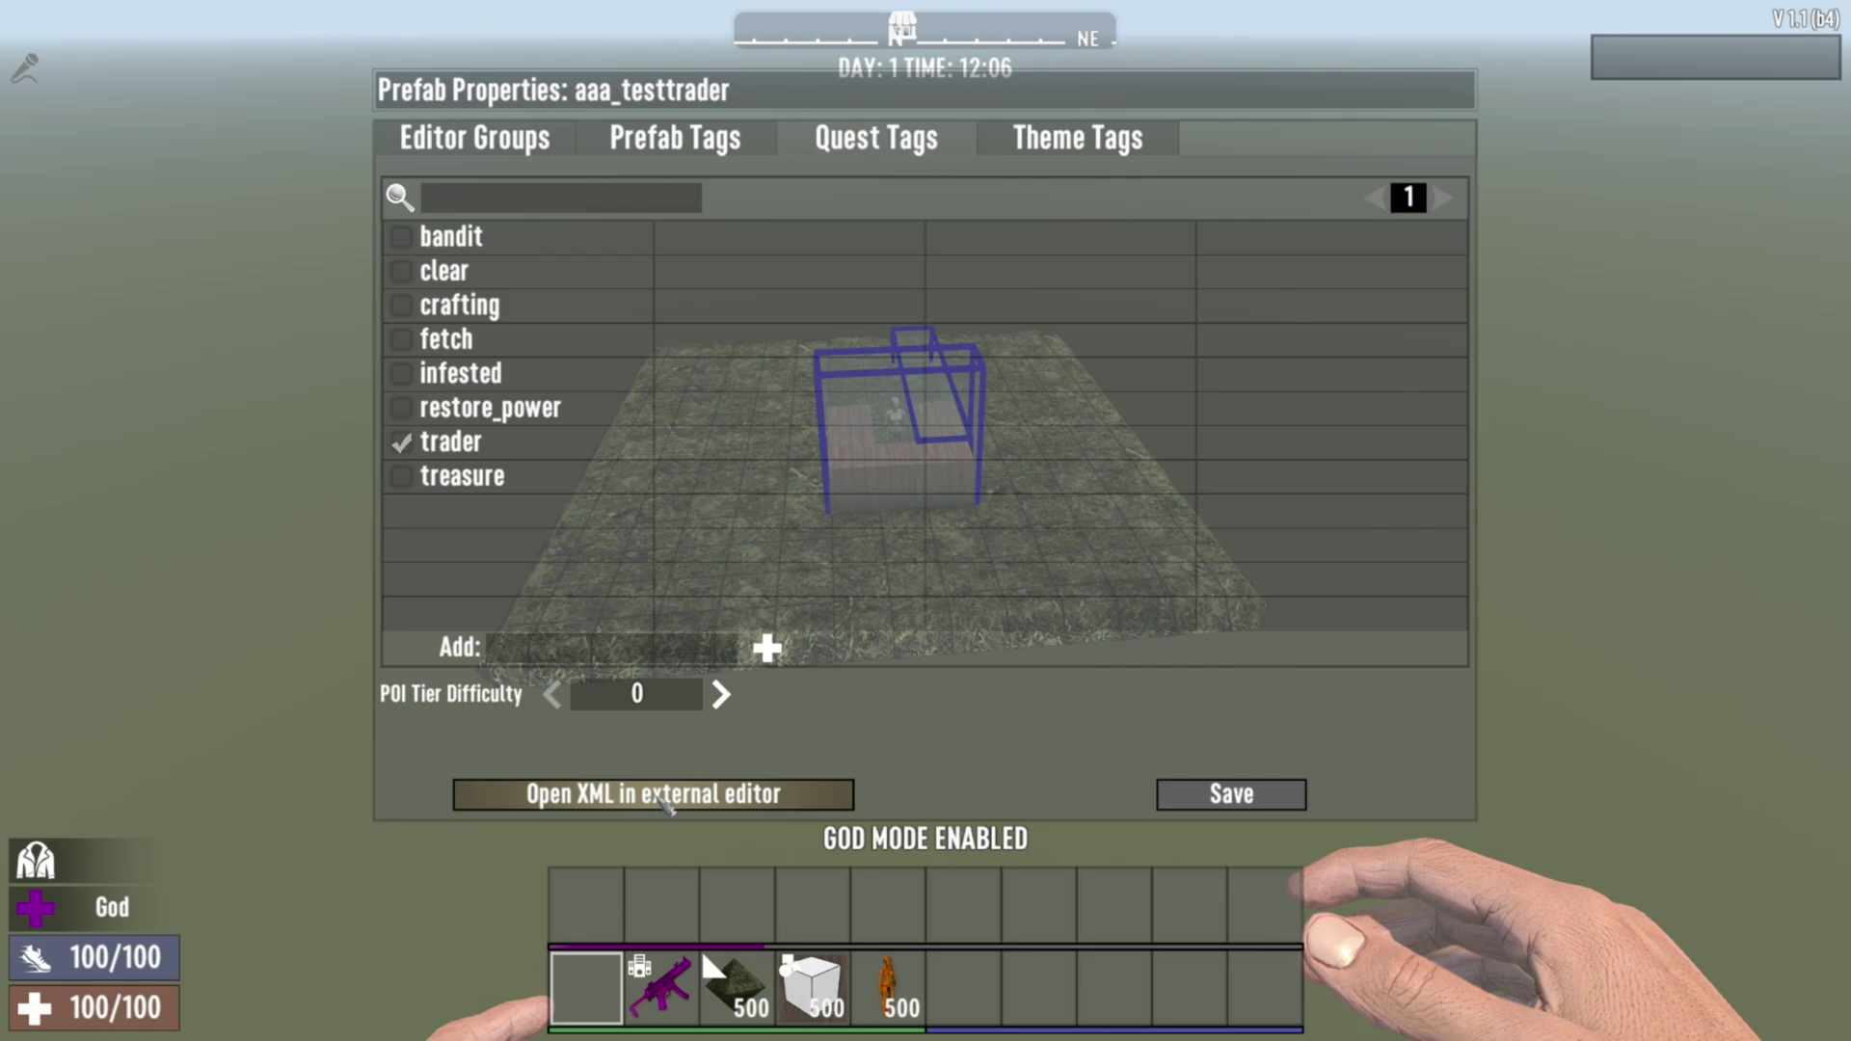
key("Escape")
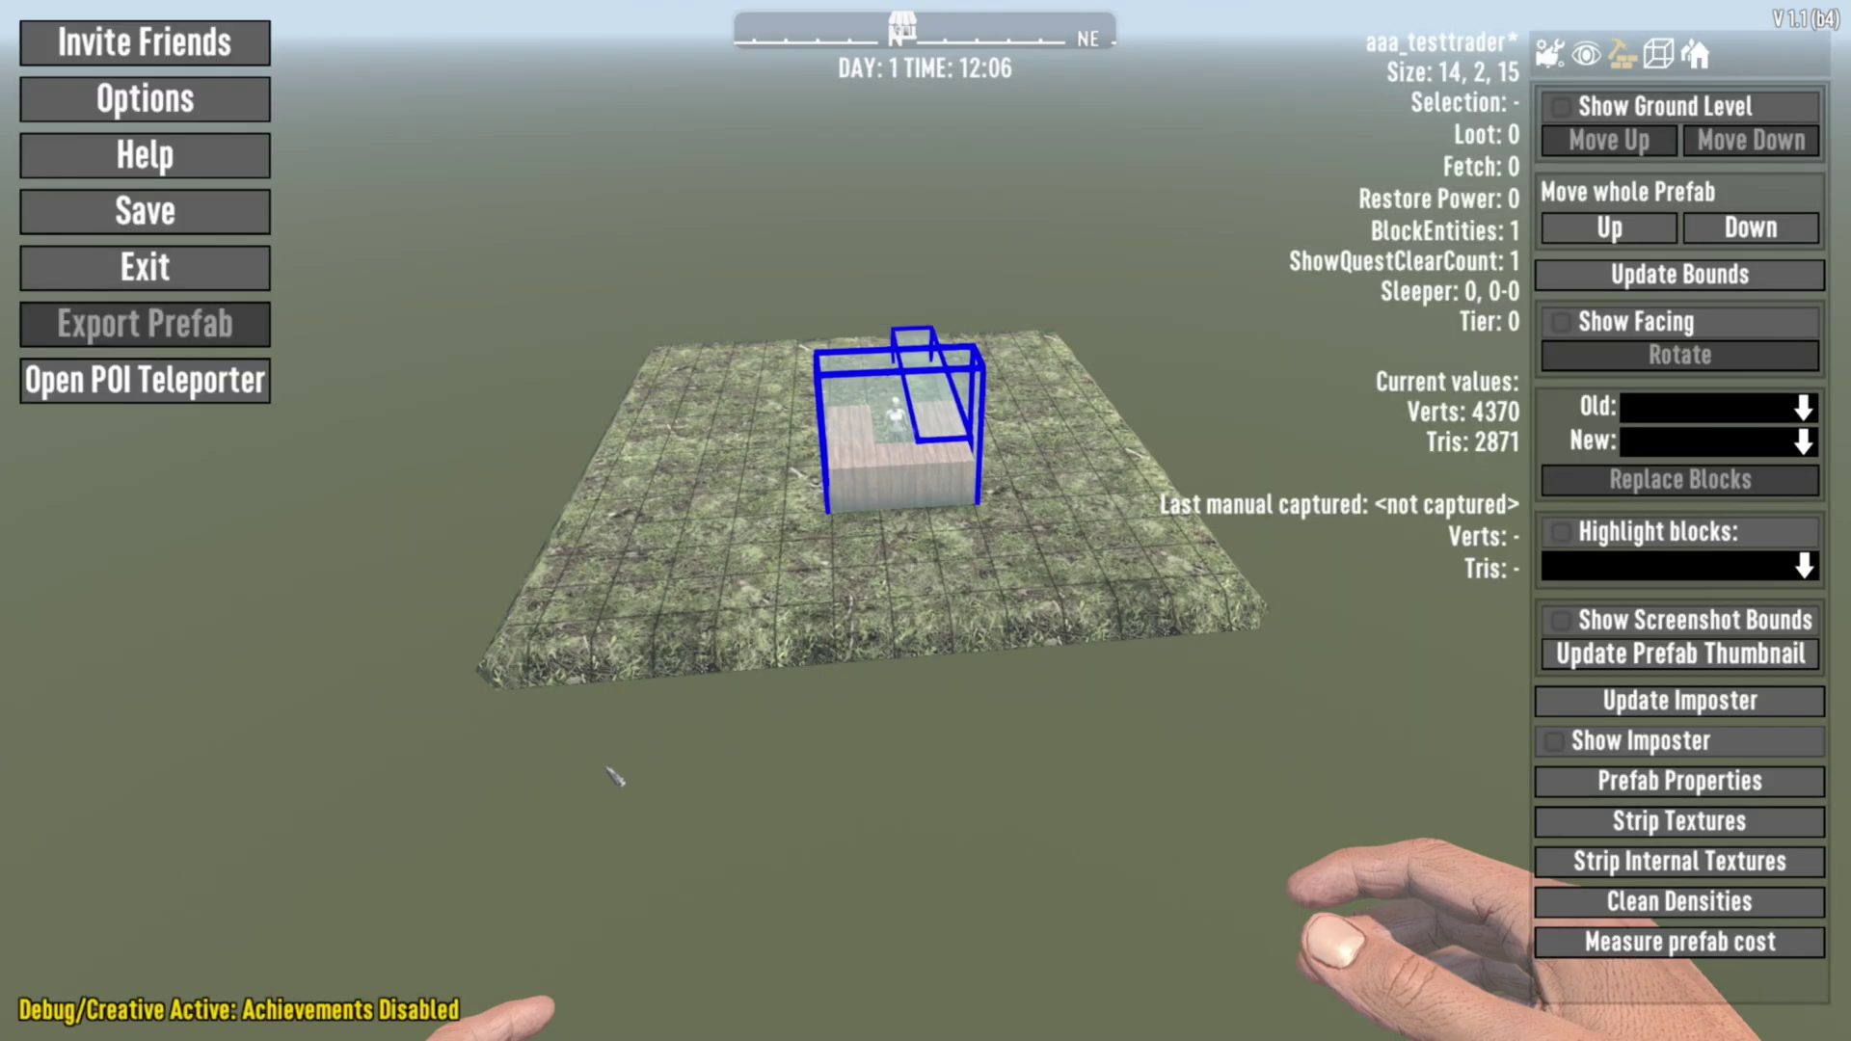
key("Escape")
key("w")
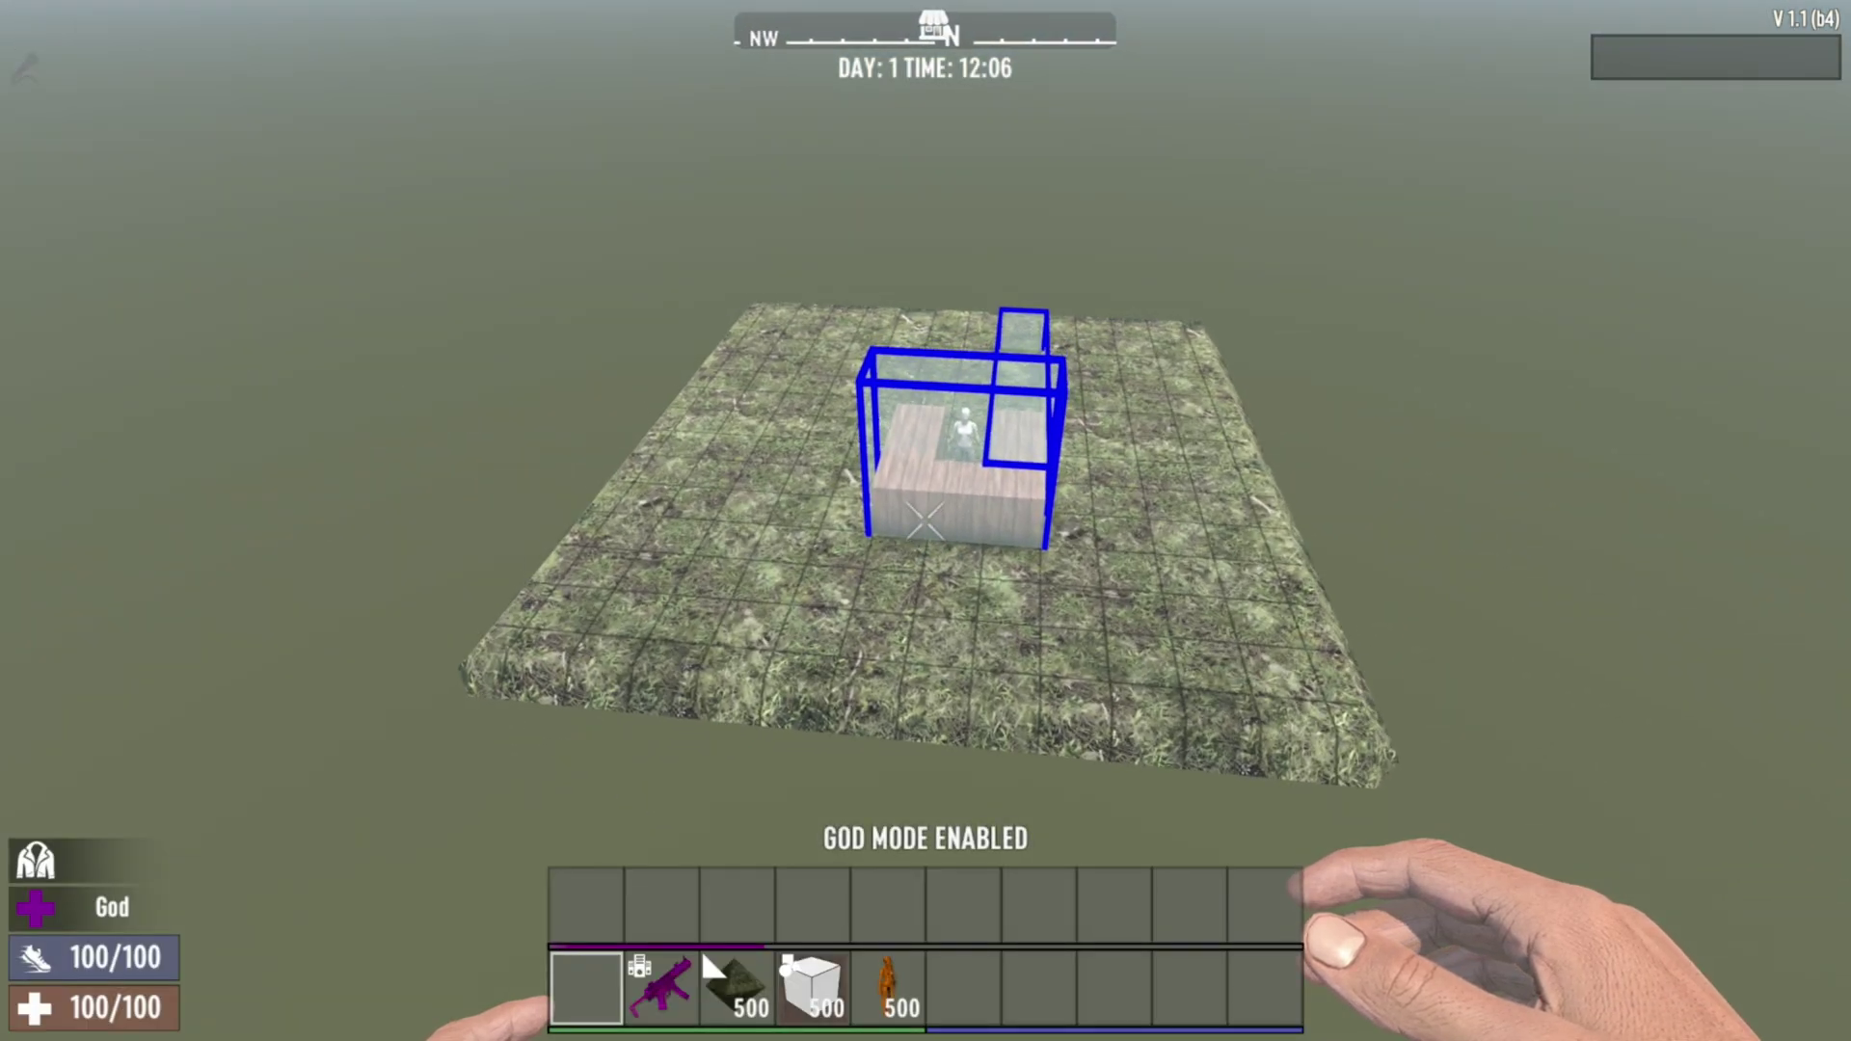
key("w")
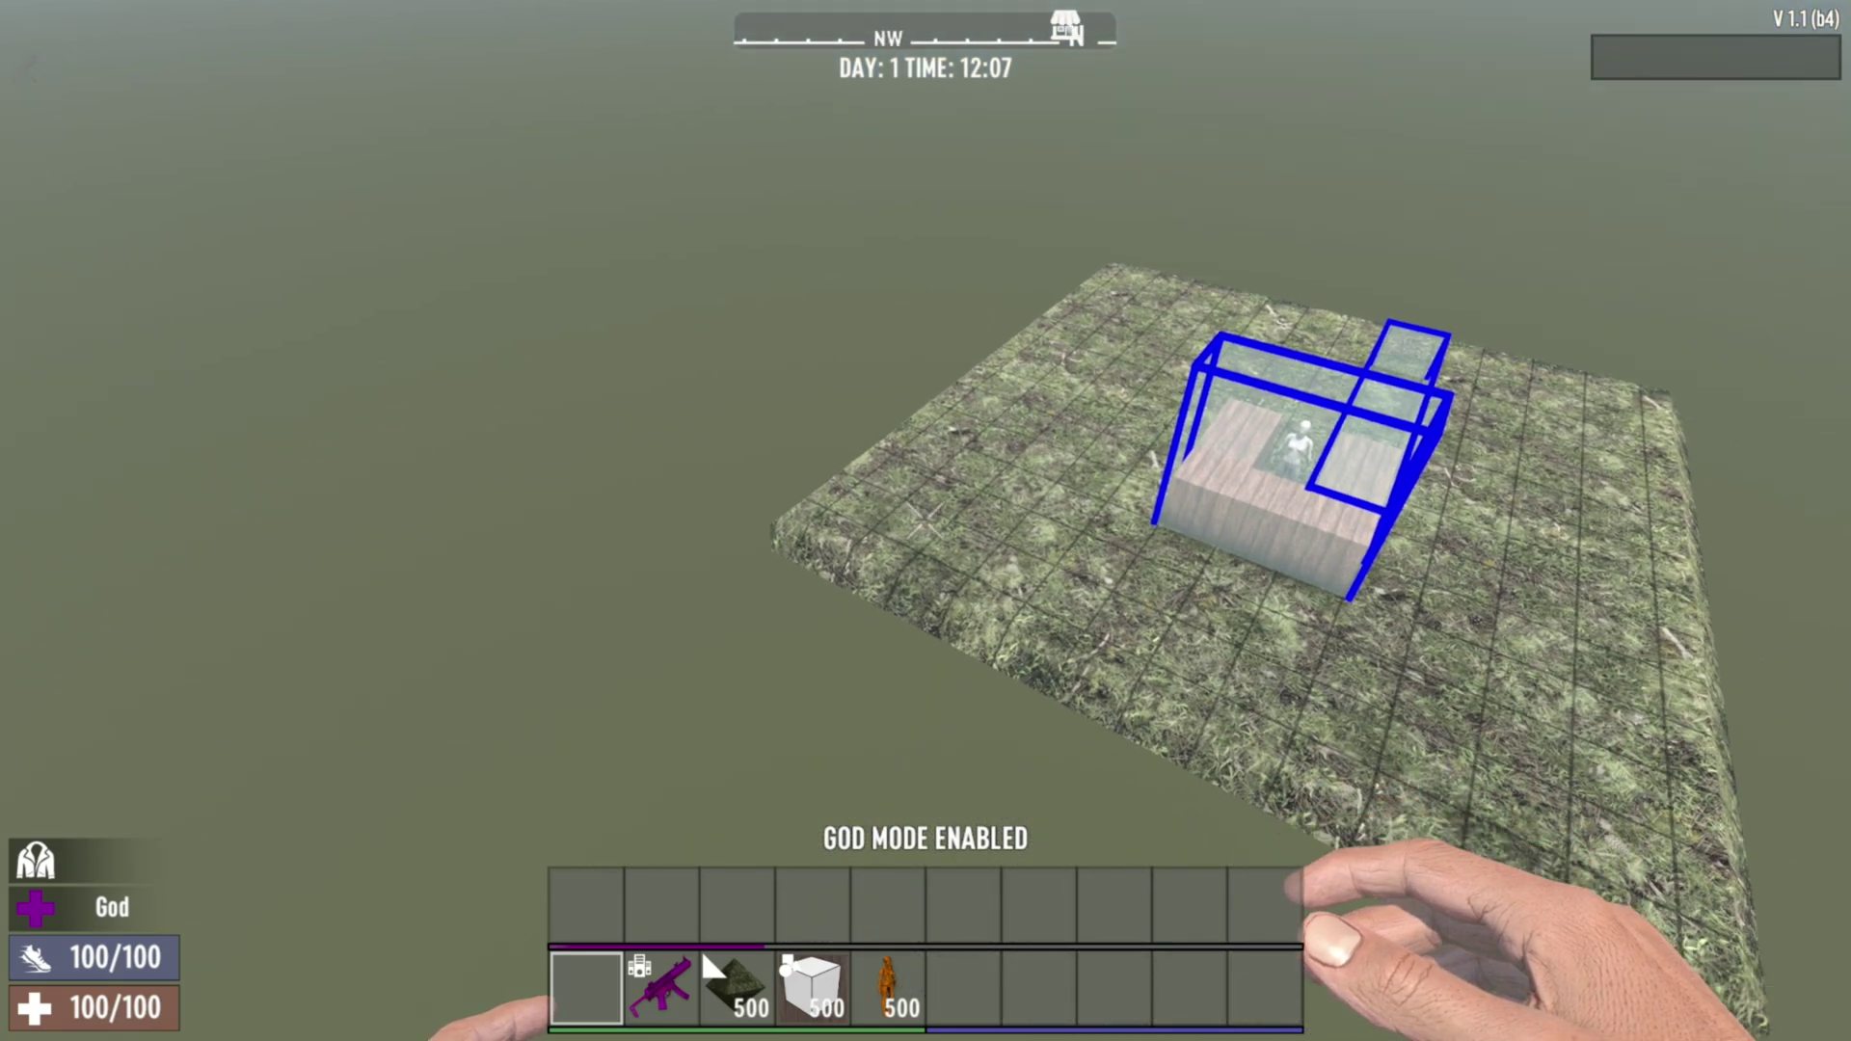
key("s")
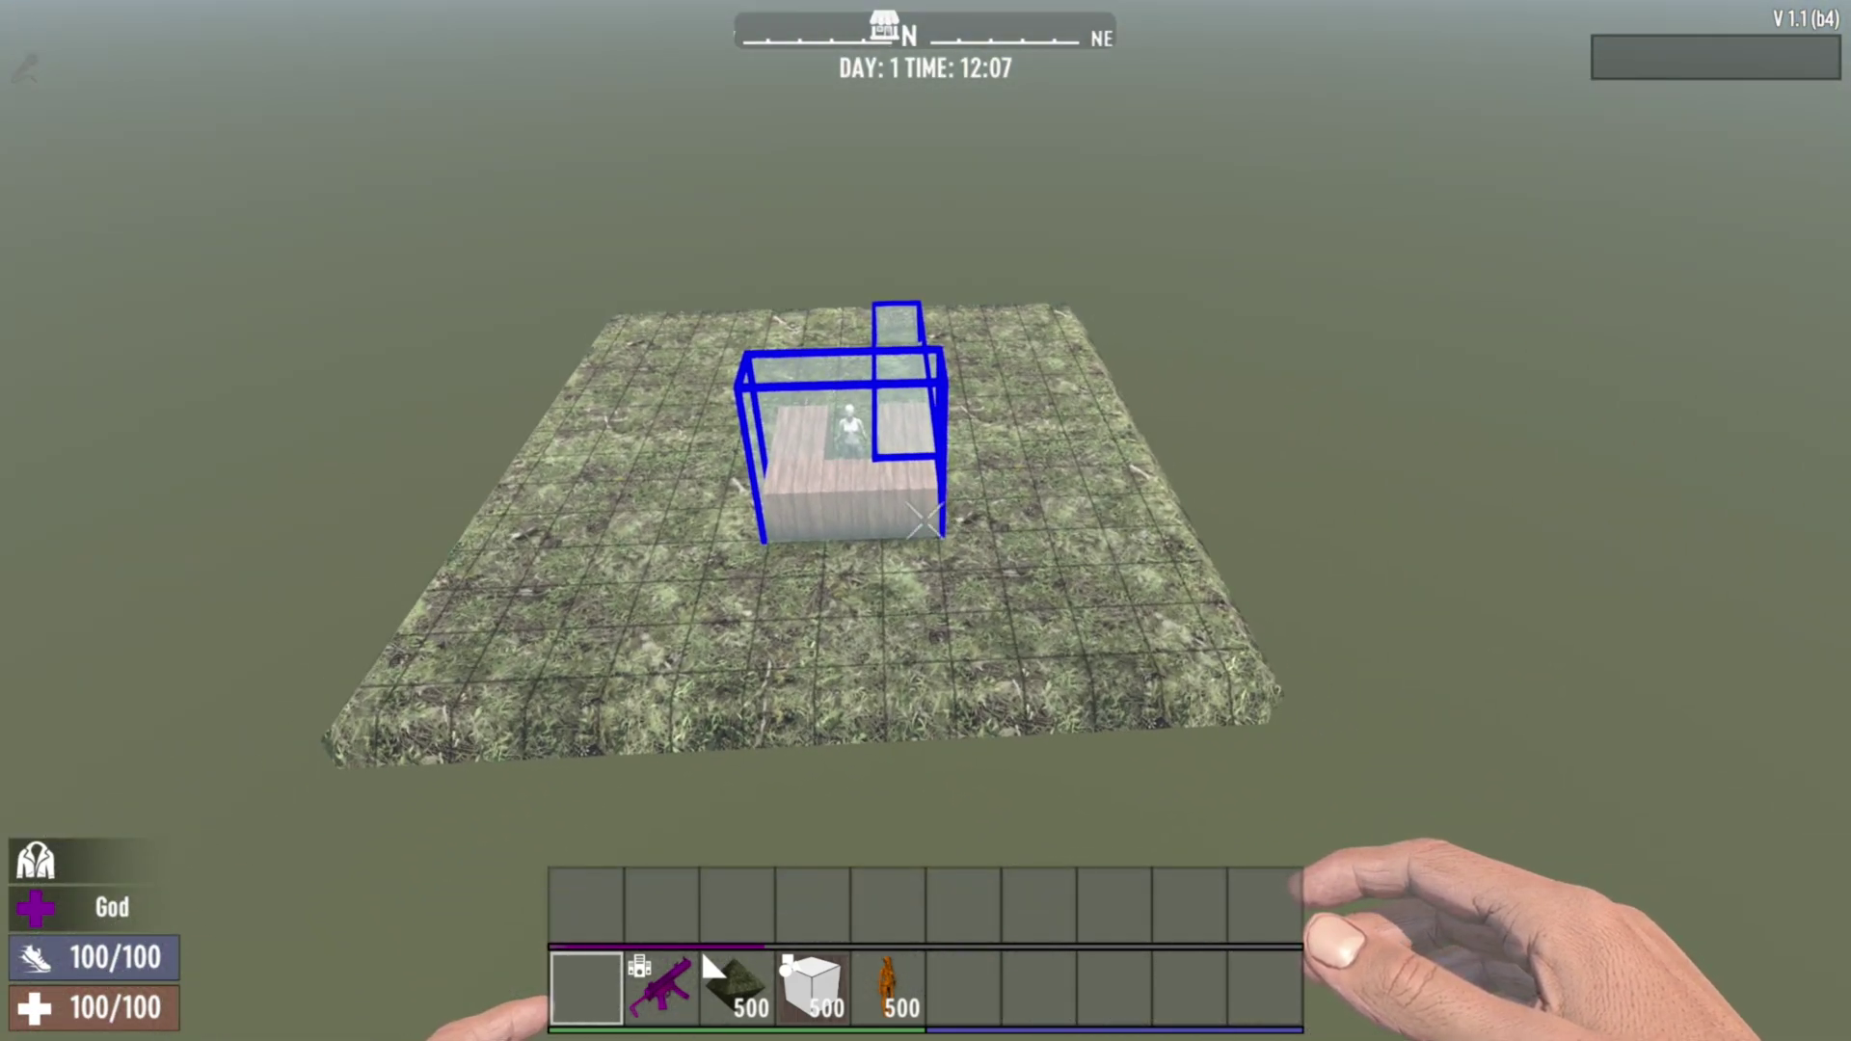
key("w")
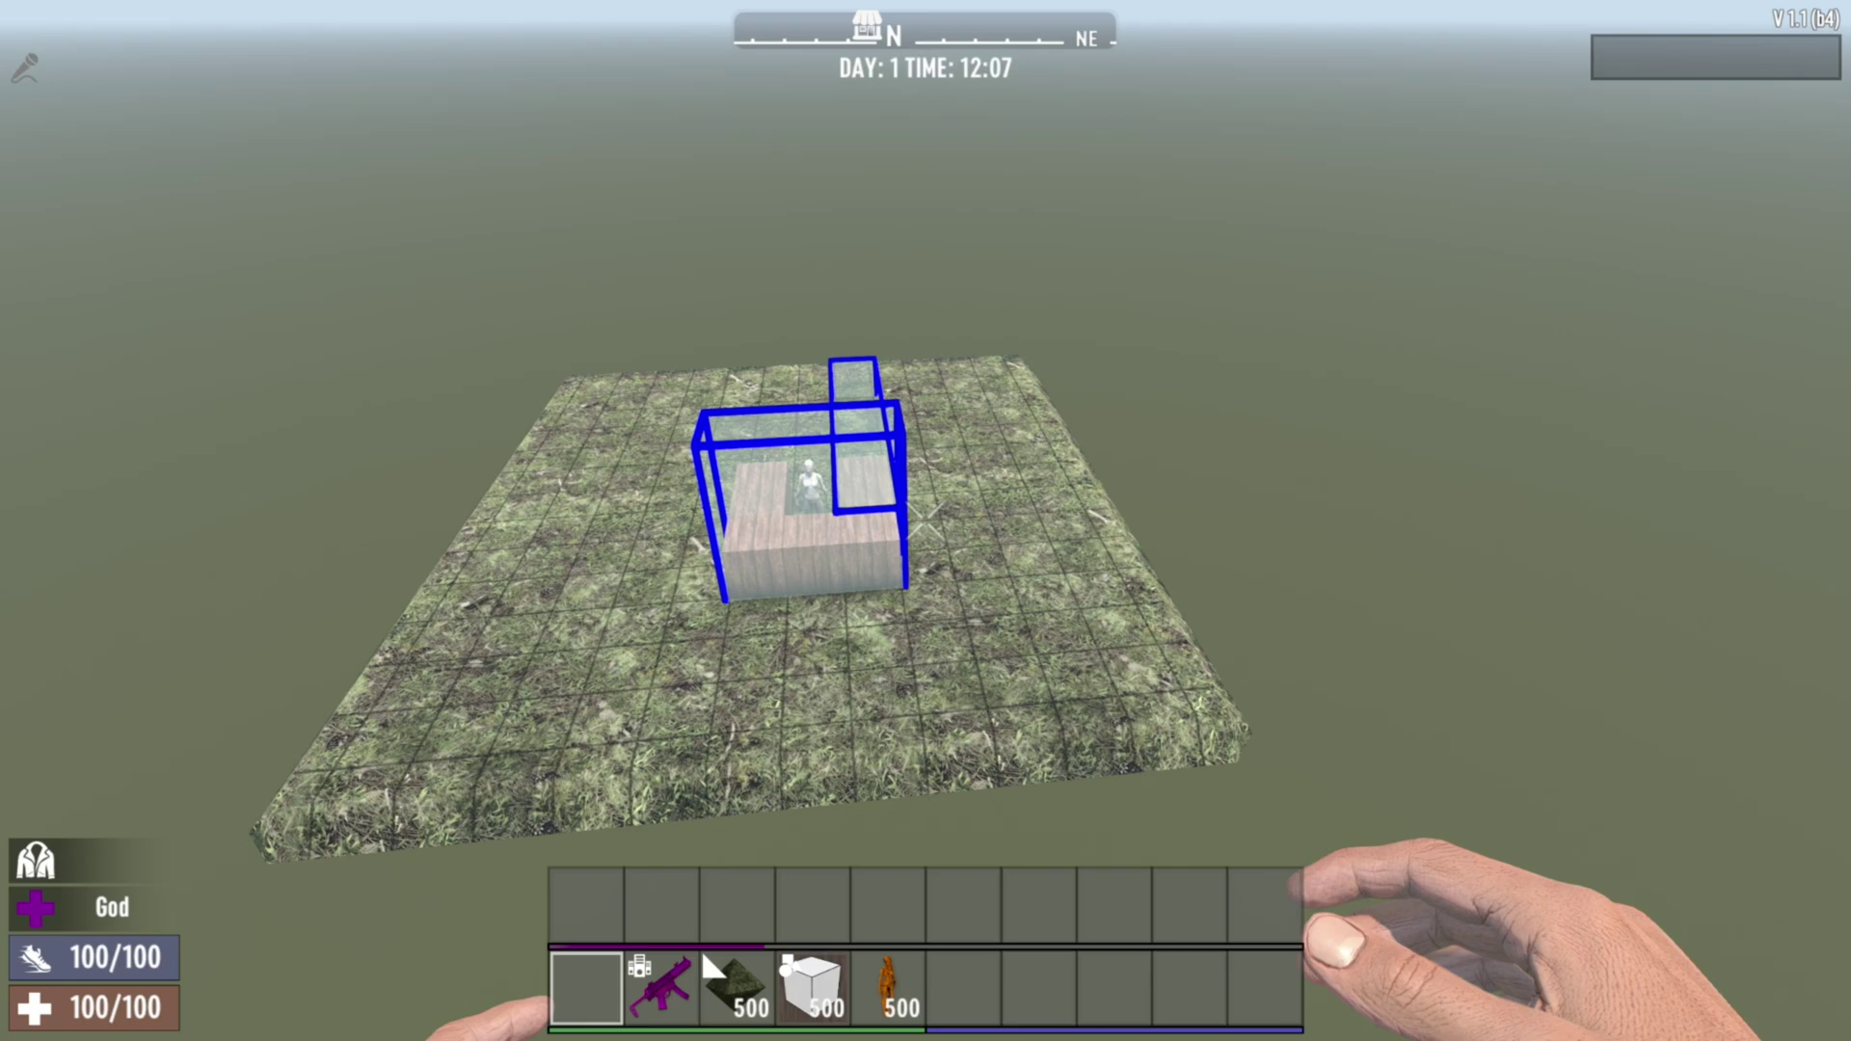
Try to add a teleport volume to the trader prefab.
key("Escape")
left_click(1663, 56)
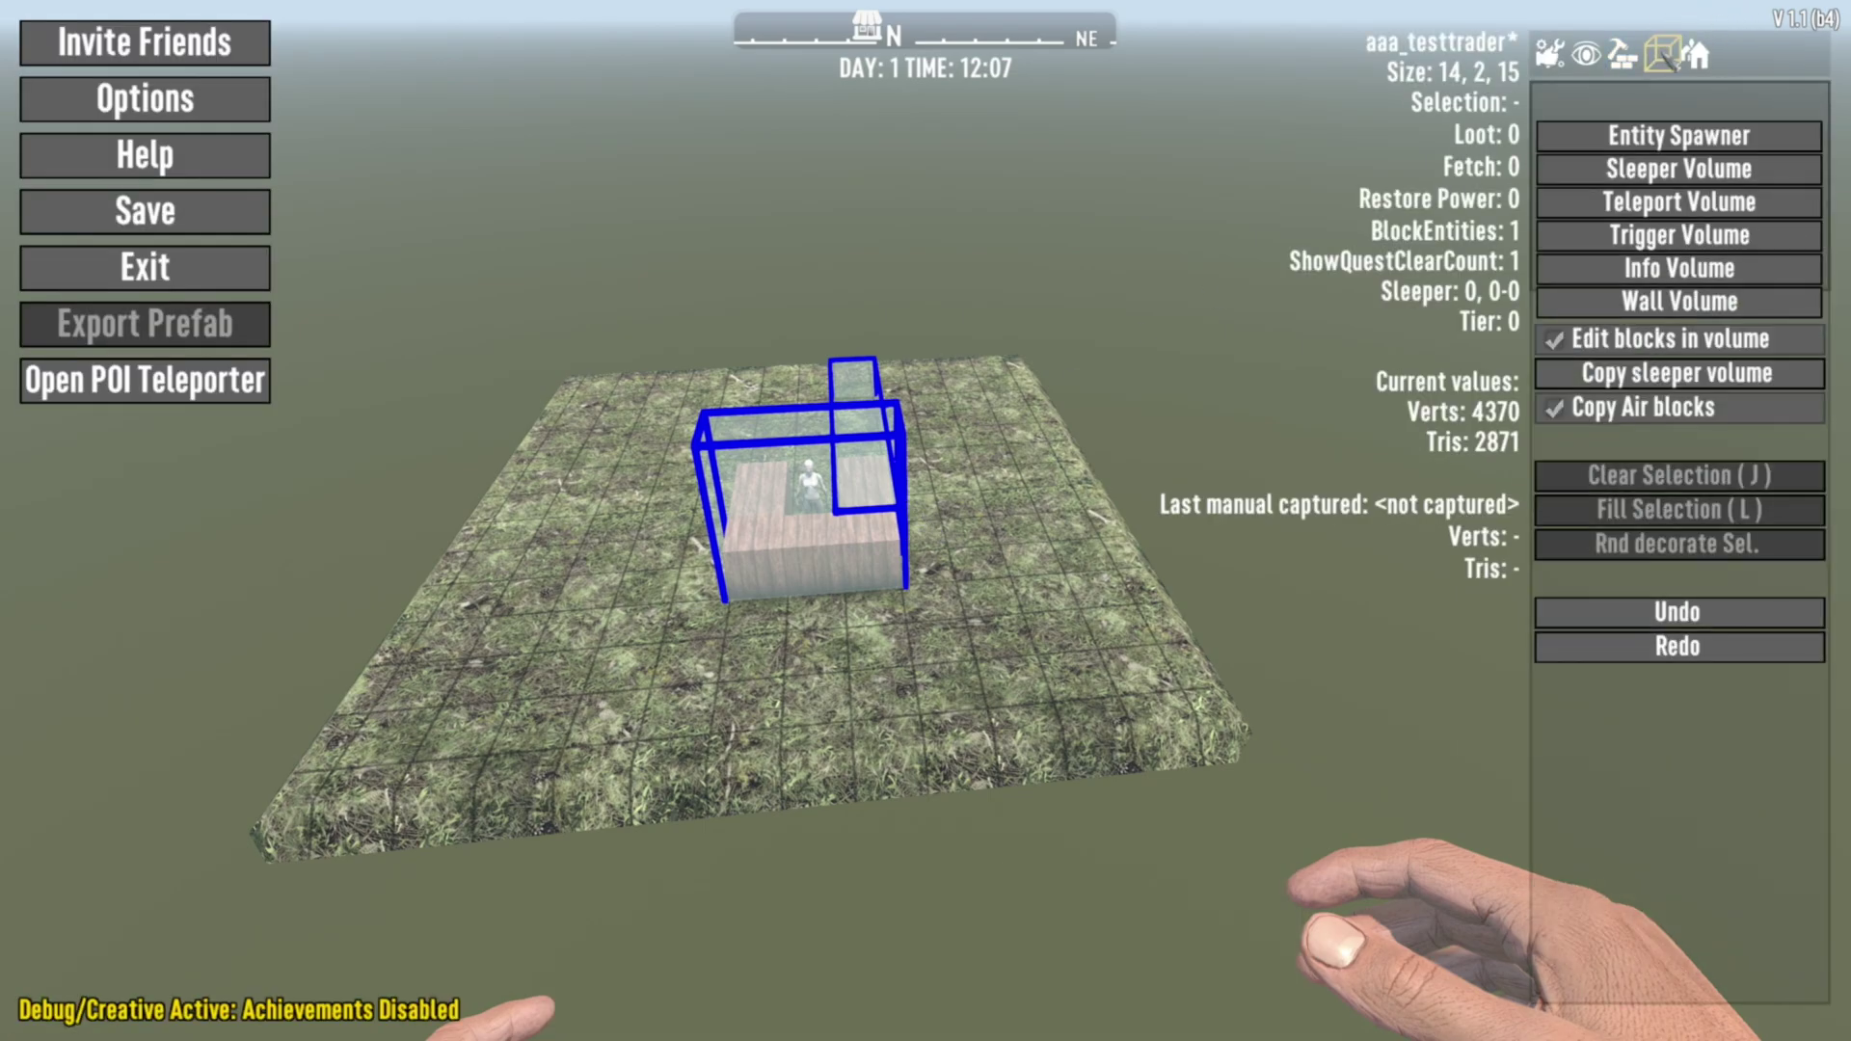
left_click(1645, 204)
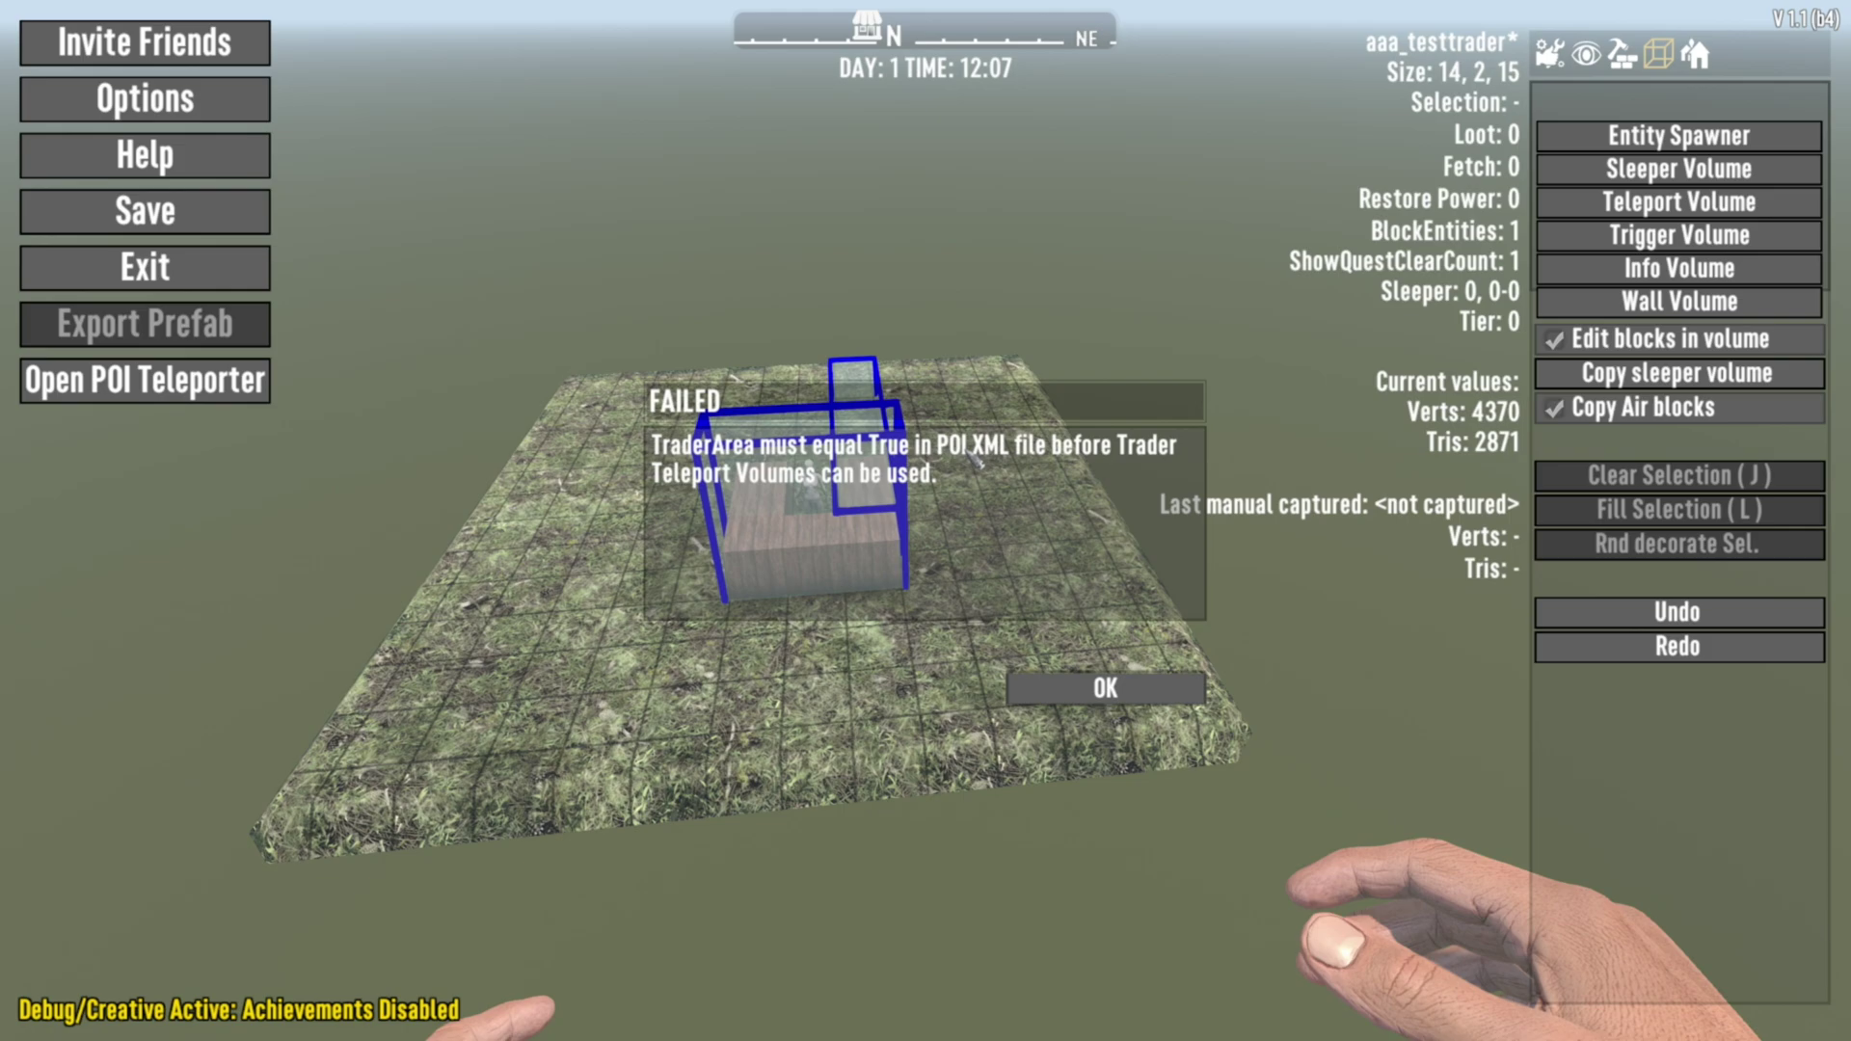
key("Escape")
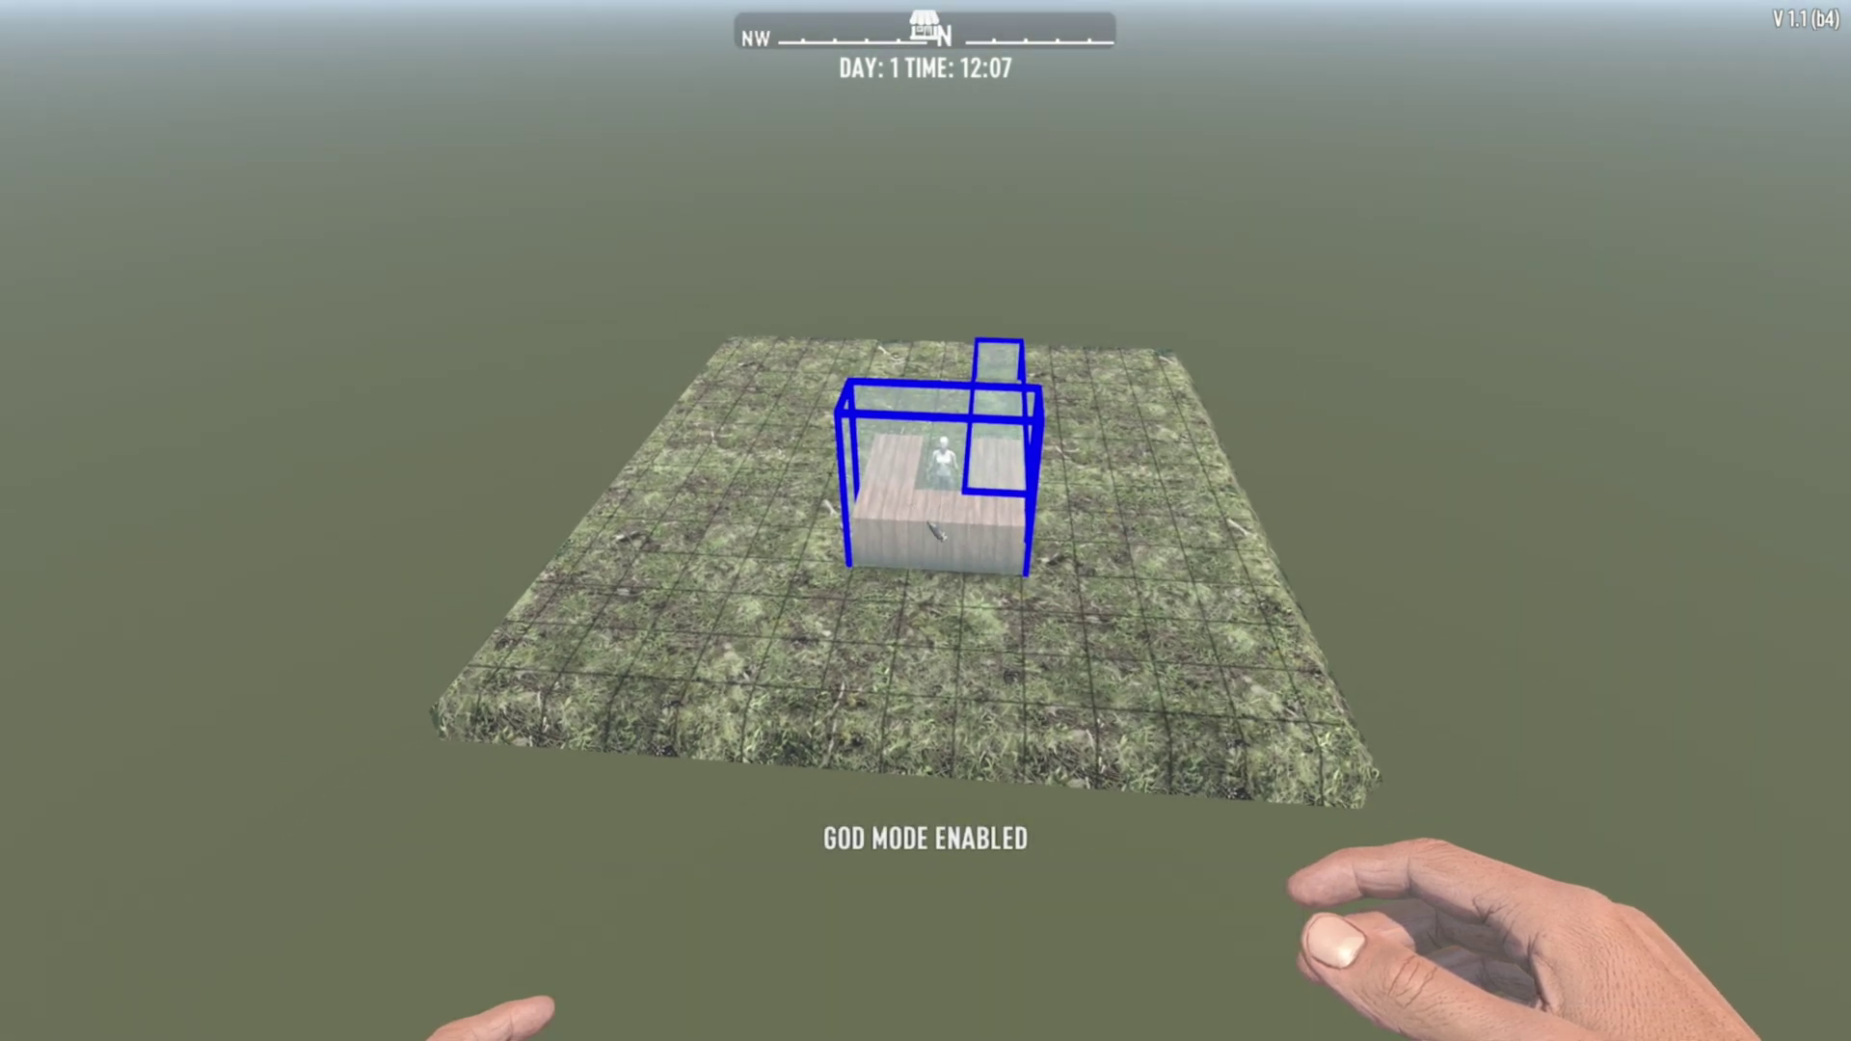
Open the aaa_testtrader prefab's XML file in the external editor from its prefab properties.
key("Escape")
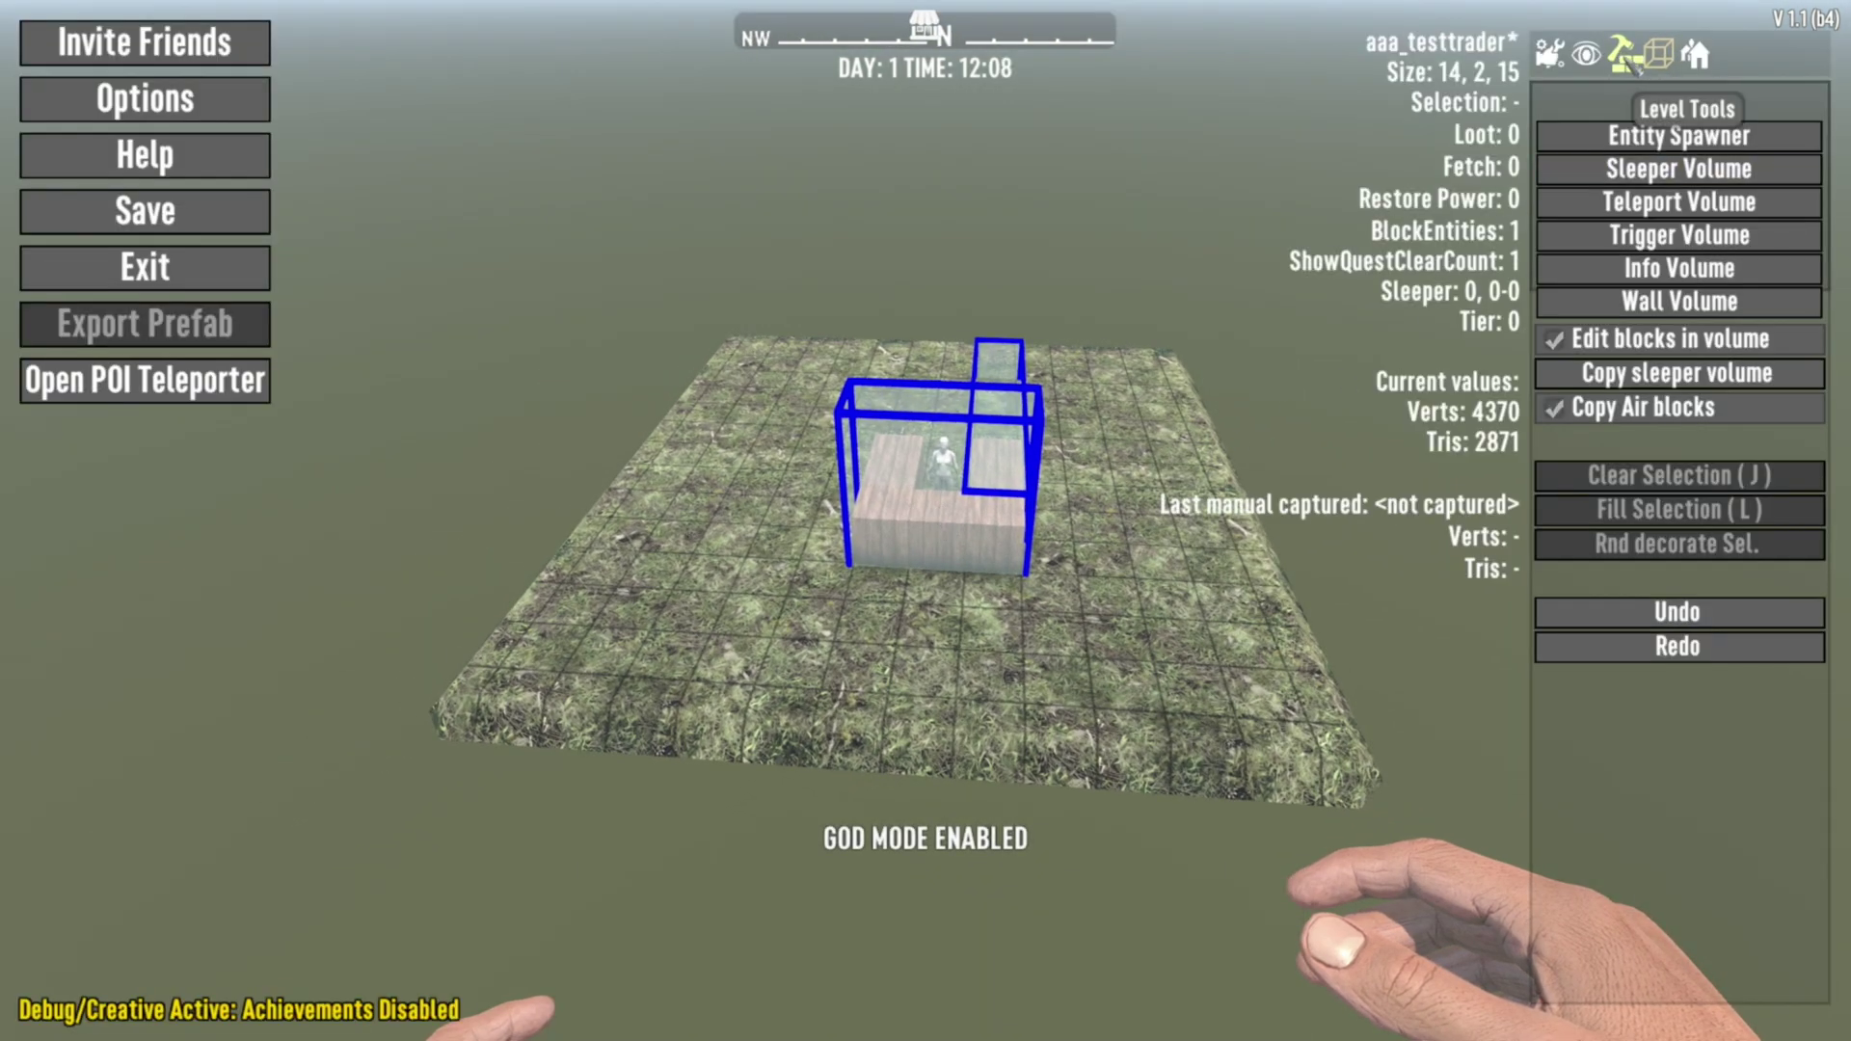
left_click(1659, 54)
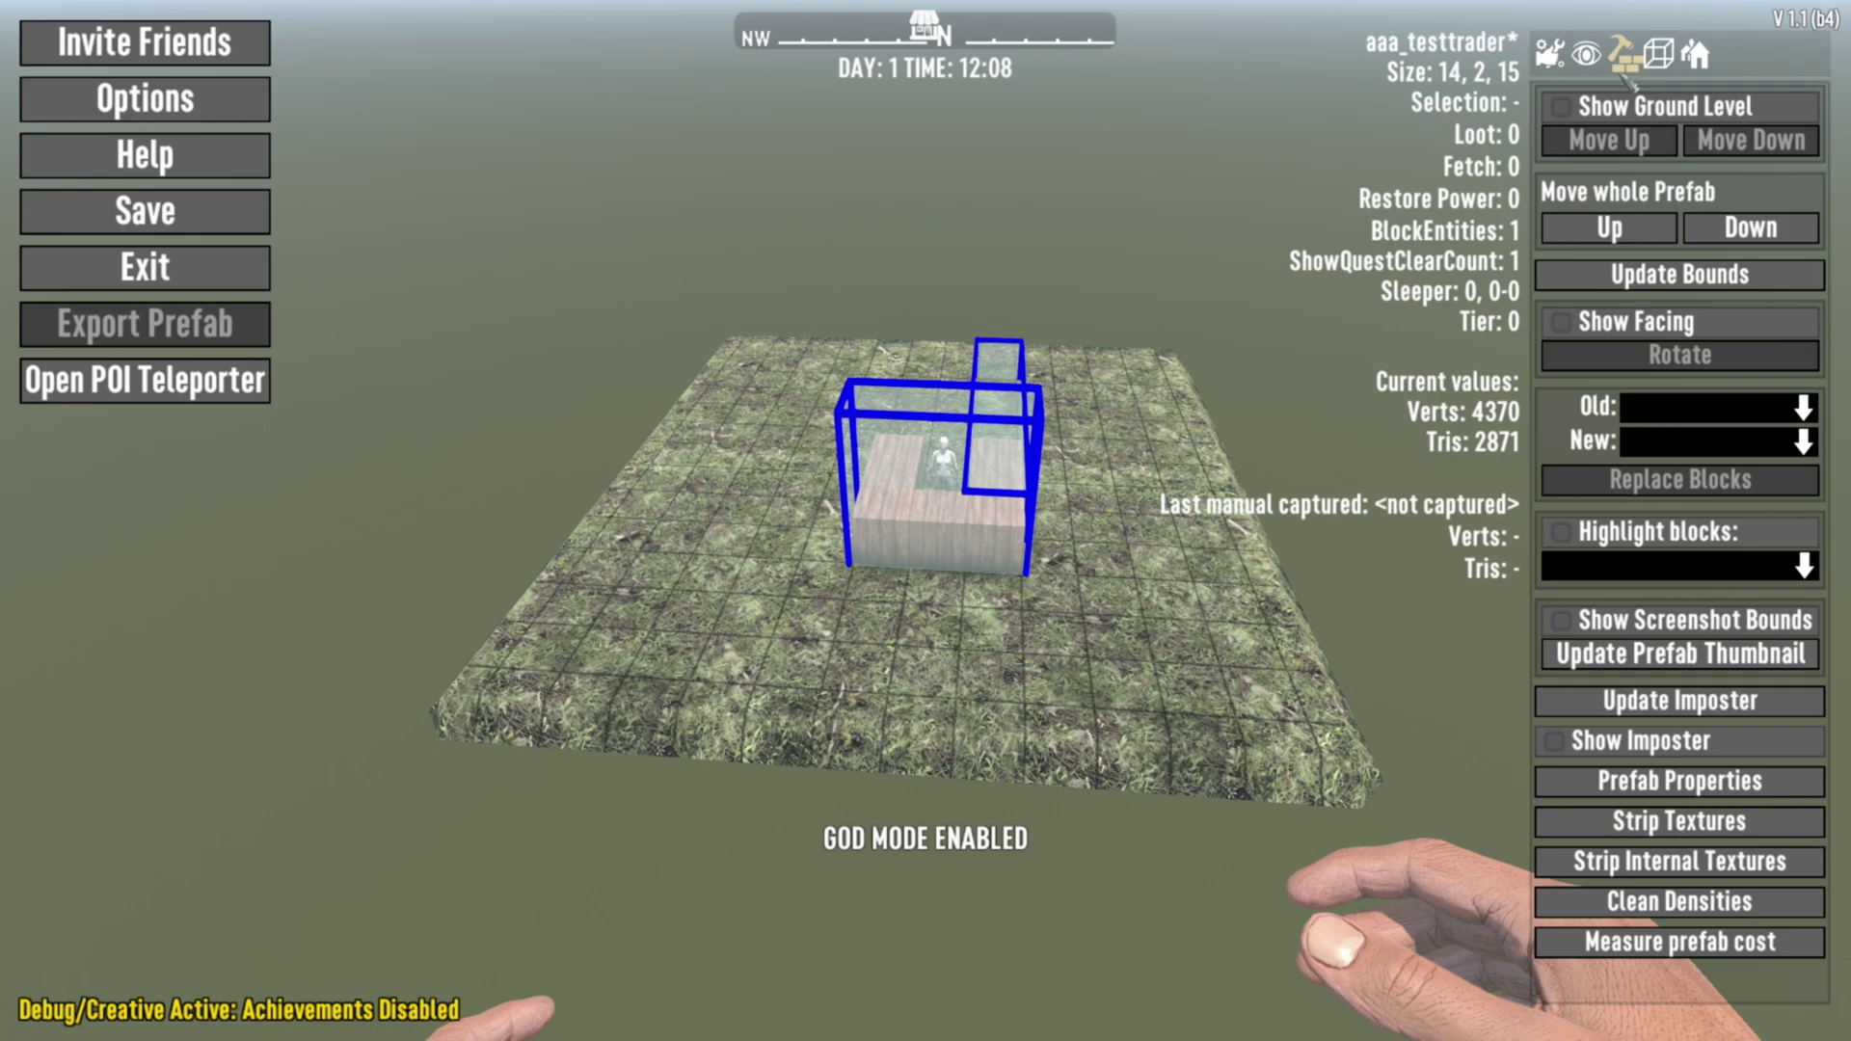
left_click(1651, 776)
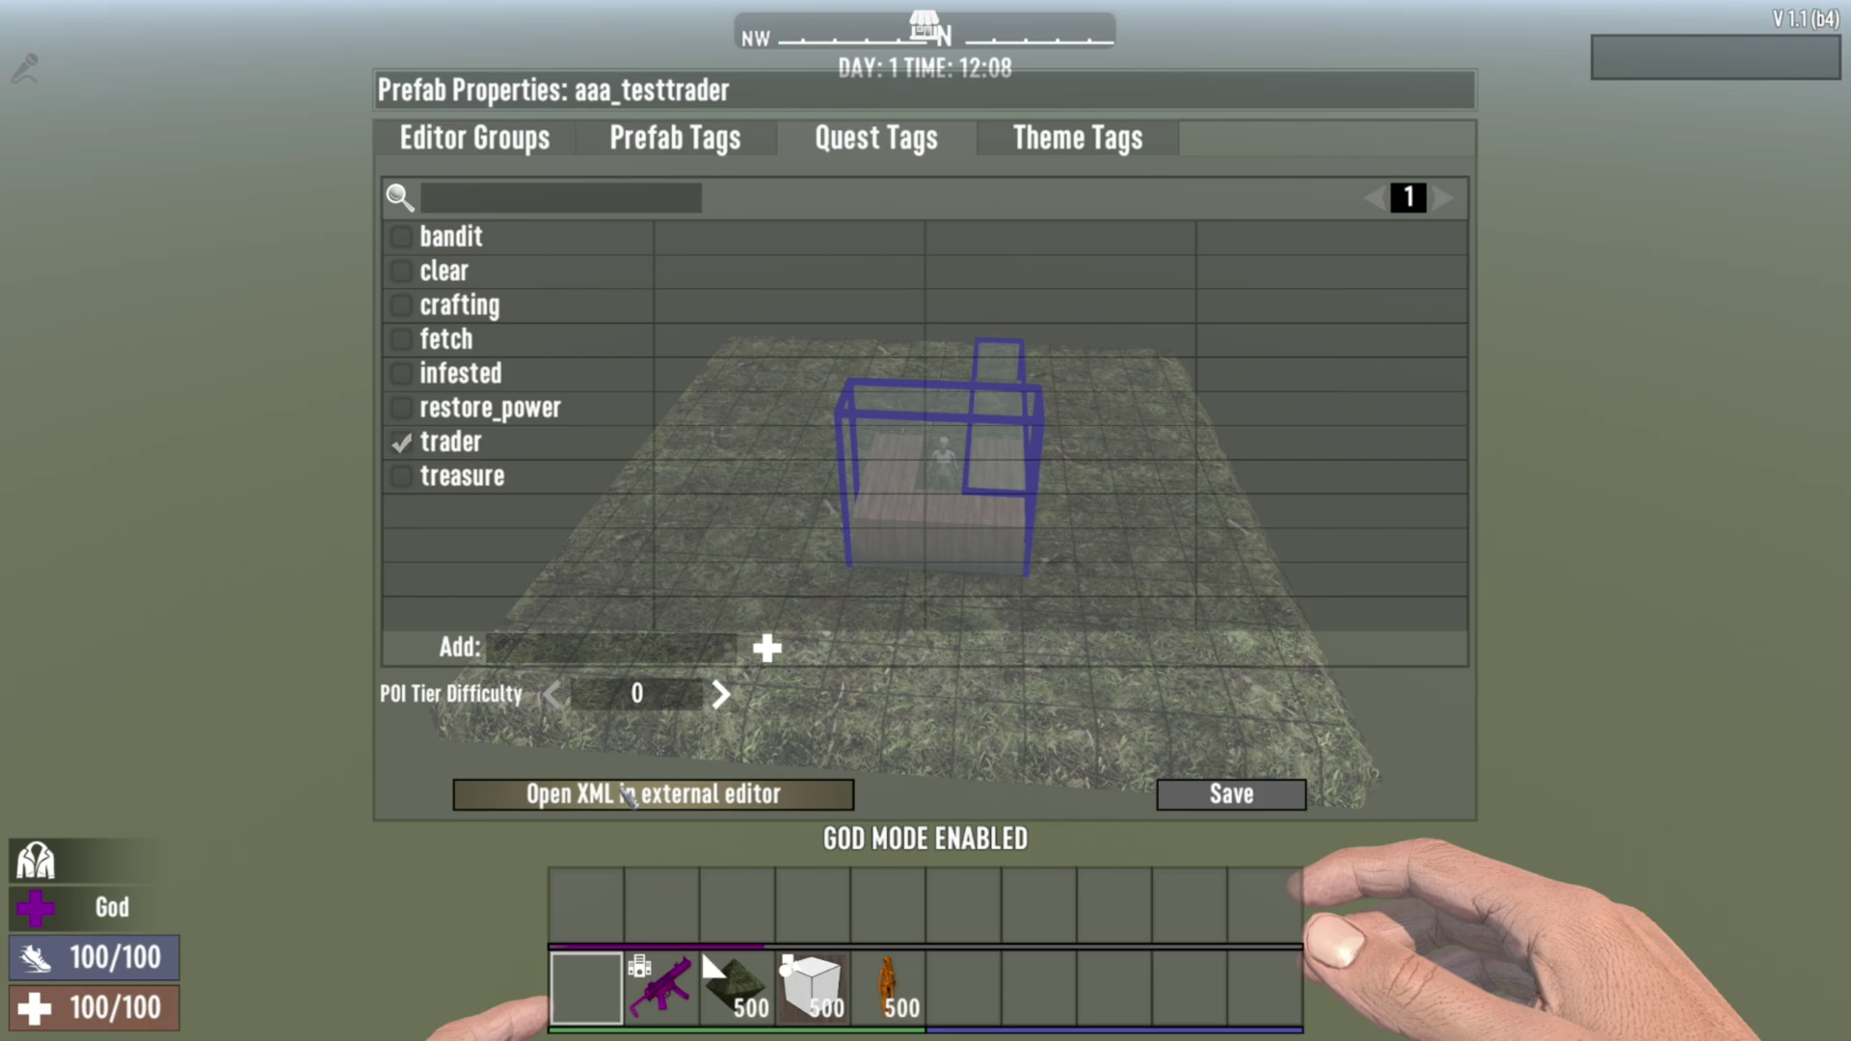
left_click(702, 796)
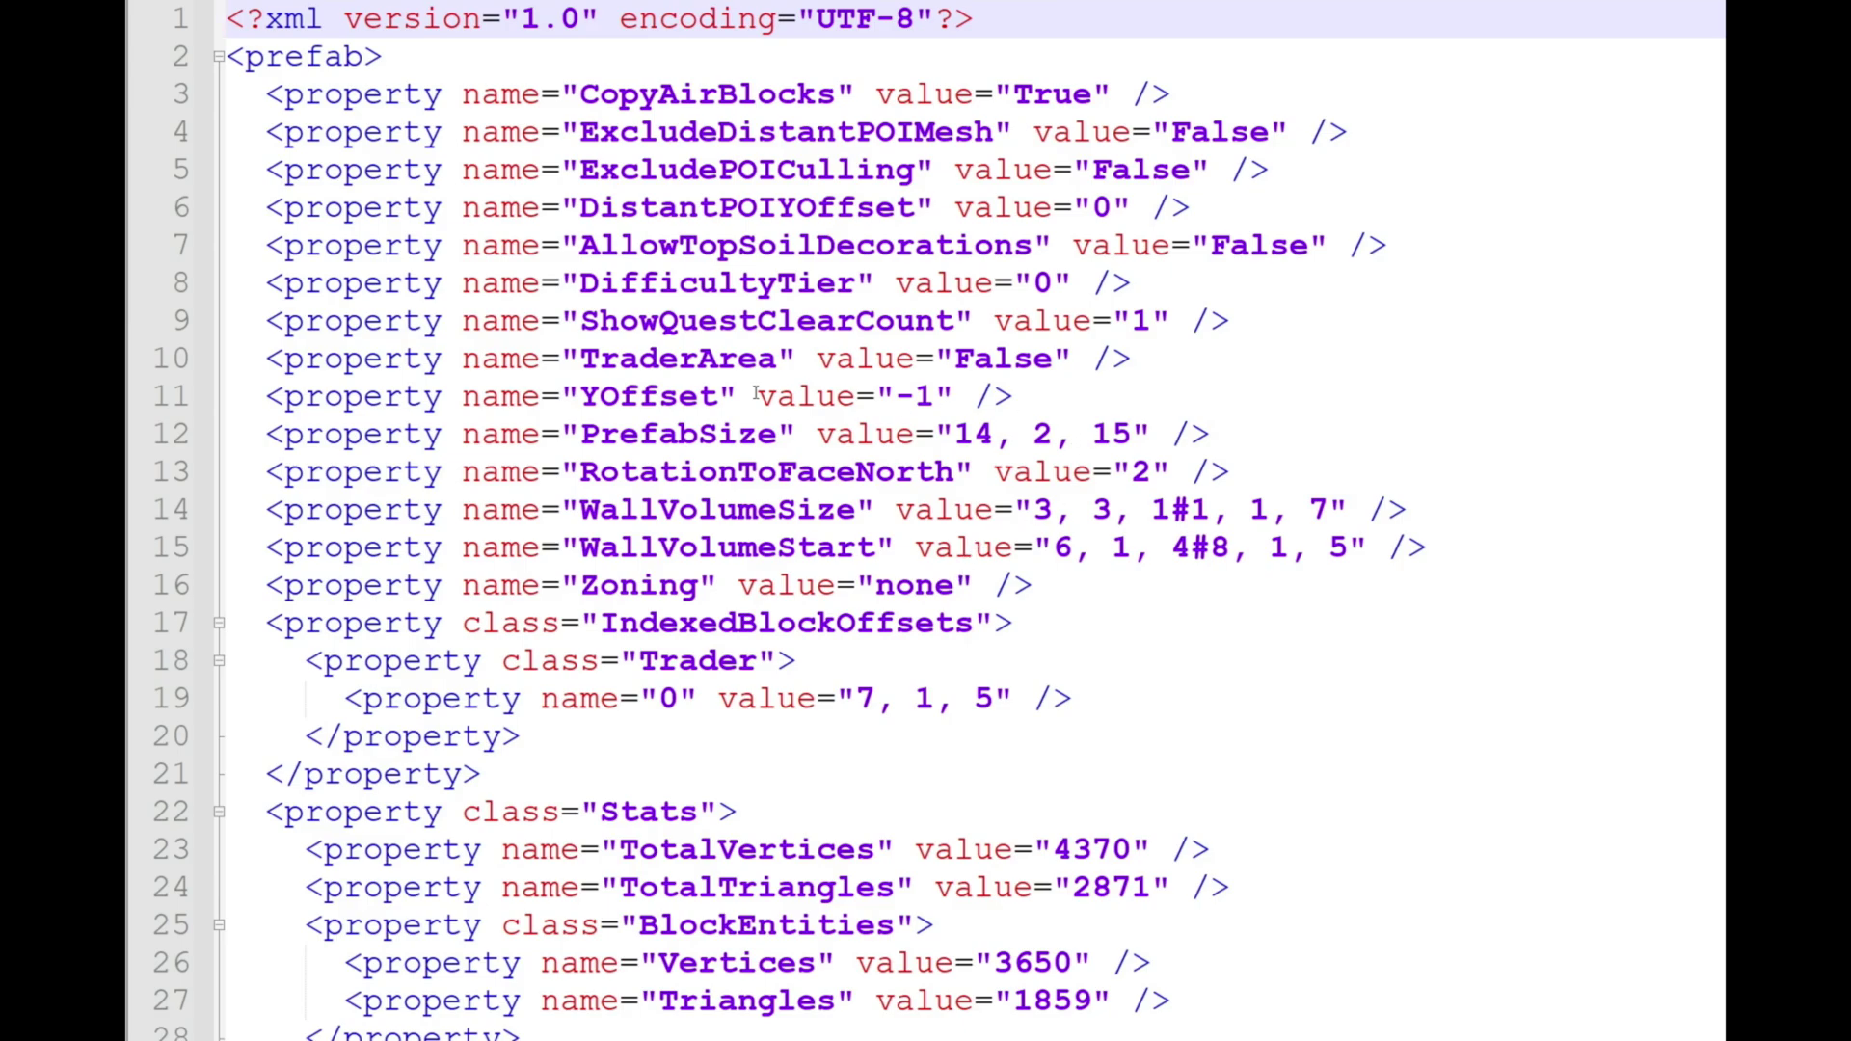
Set the TraderArea property to True in the prefab's XML file.
left_click(388, 360)
left_click_drag(388, 360, 1179, 349)
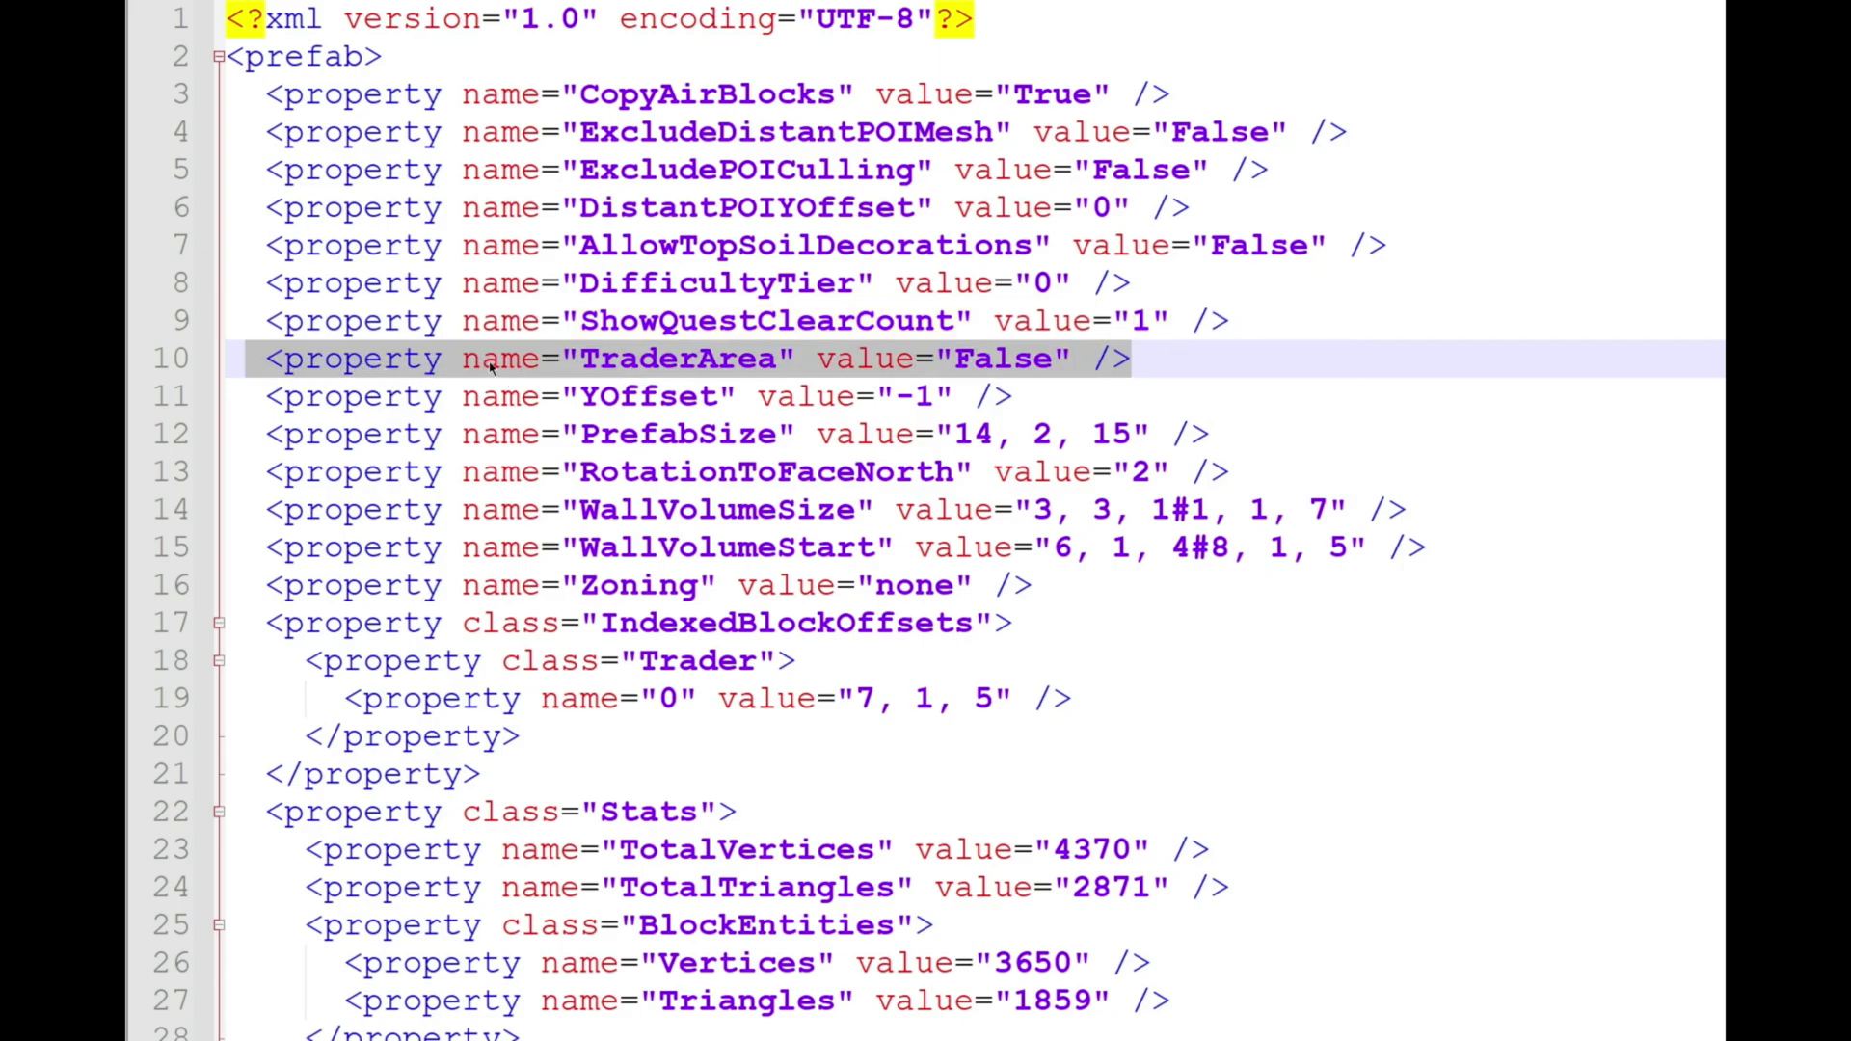
double_click(986, 362)
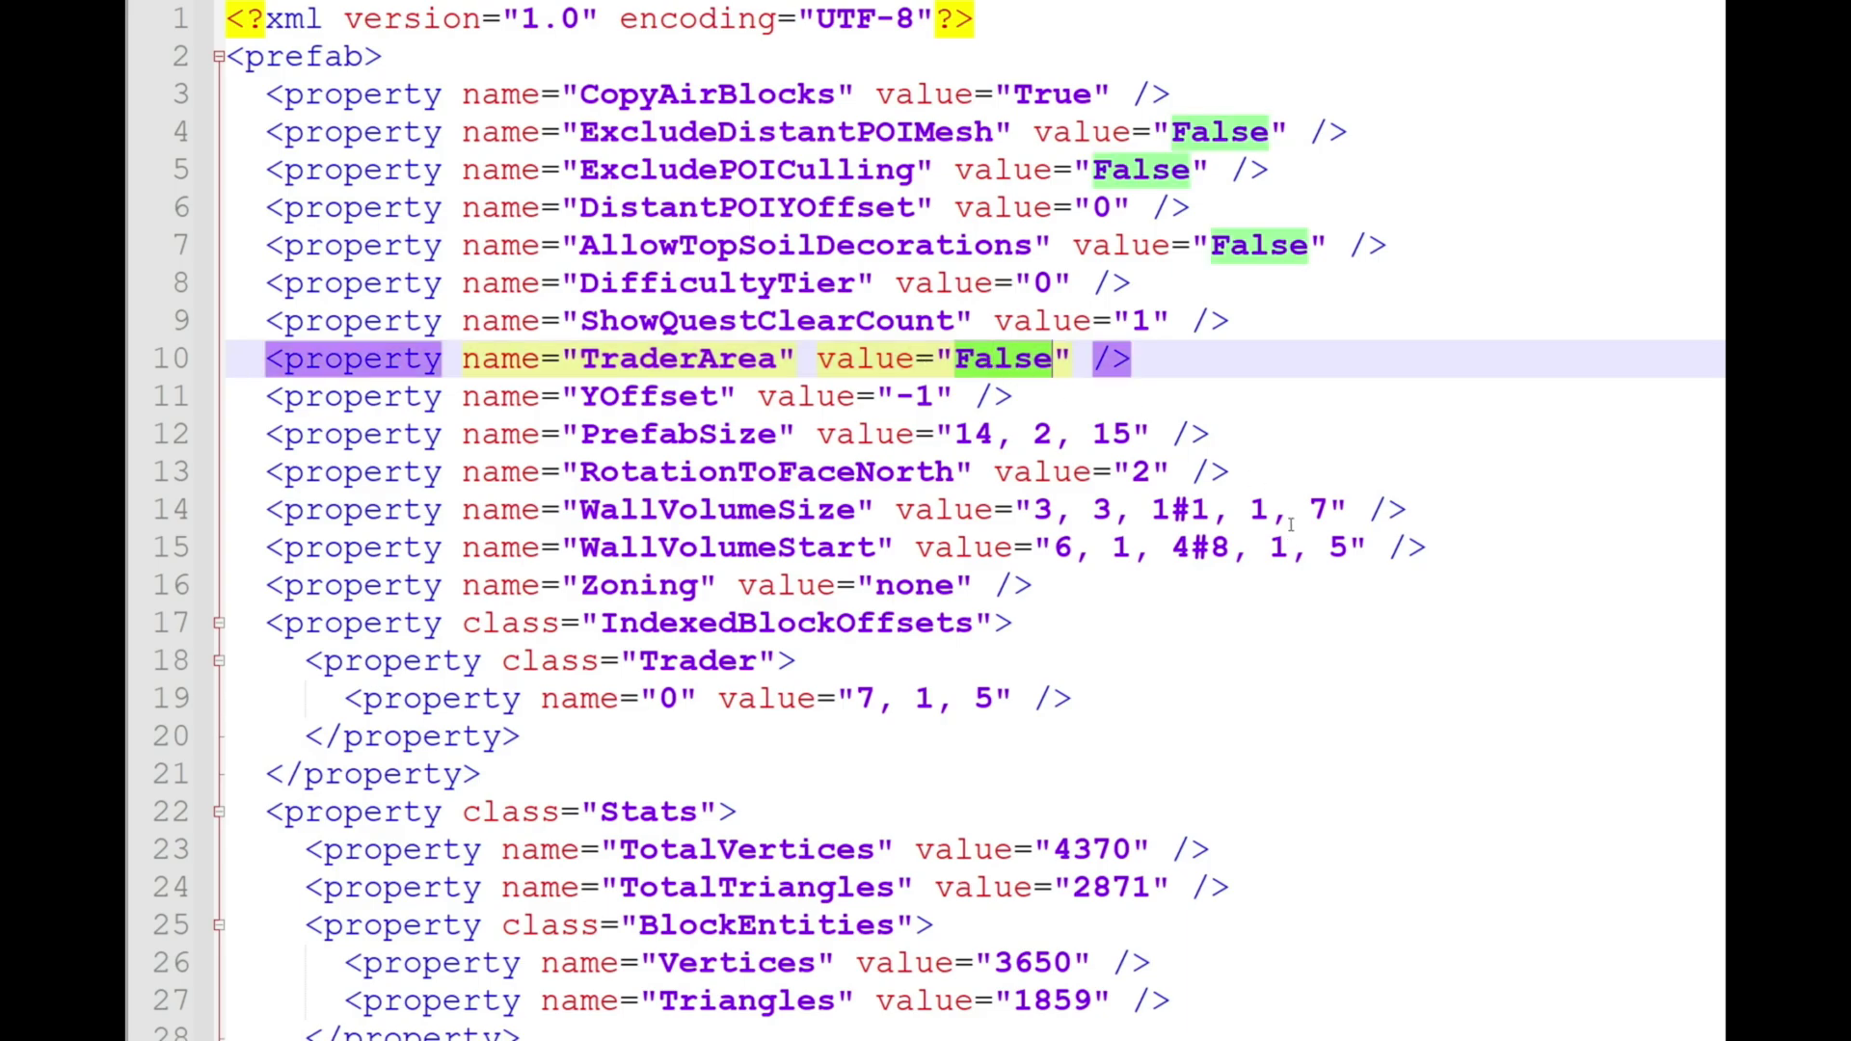
type("True")
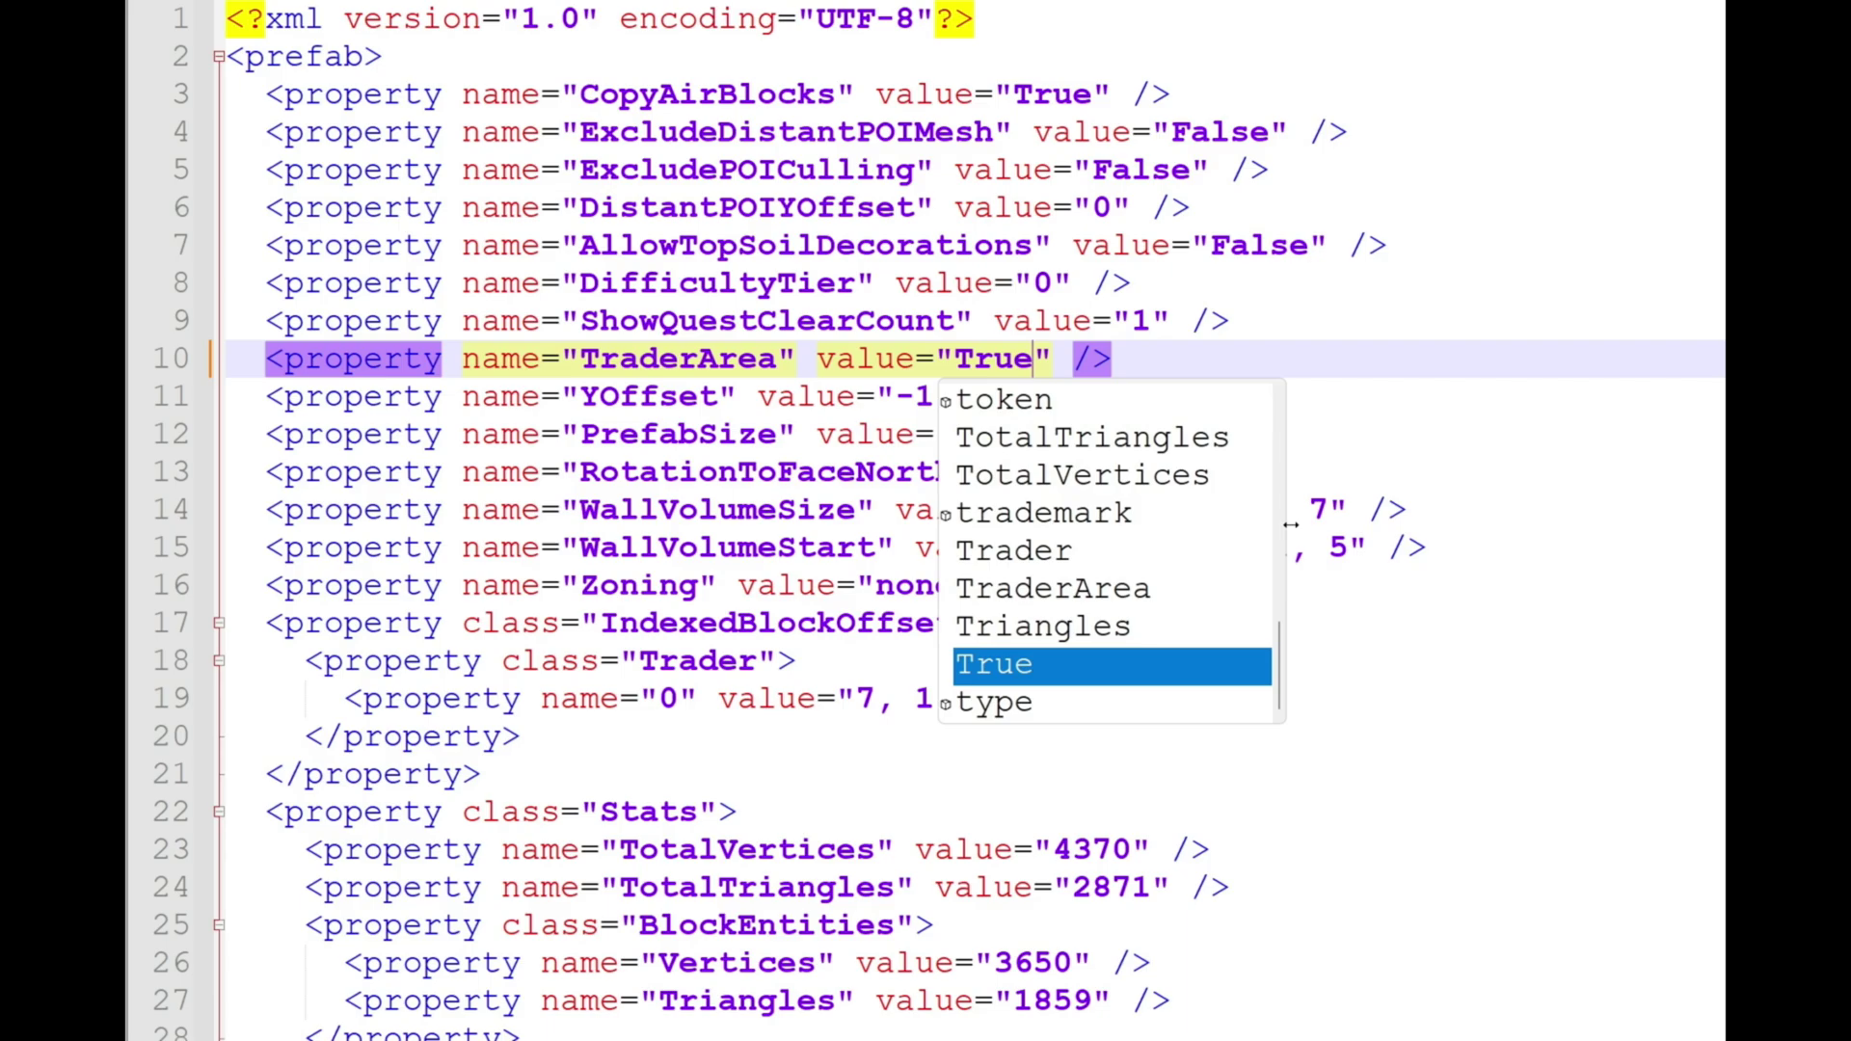
left_click(1431, 393)
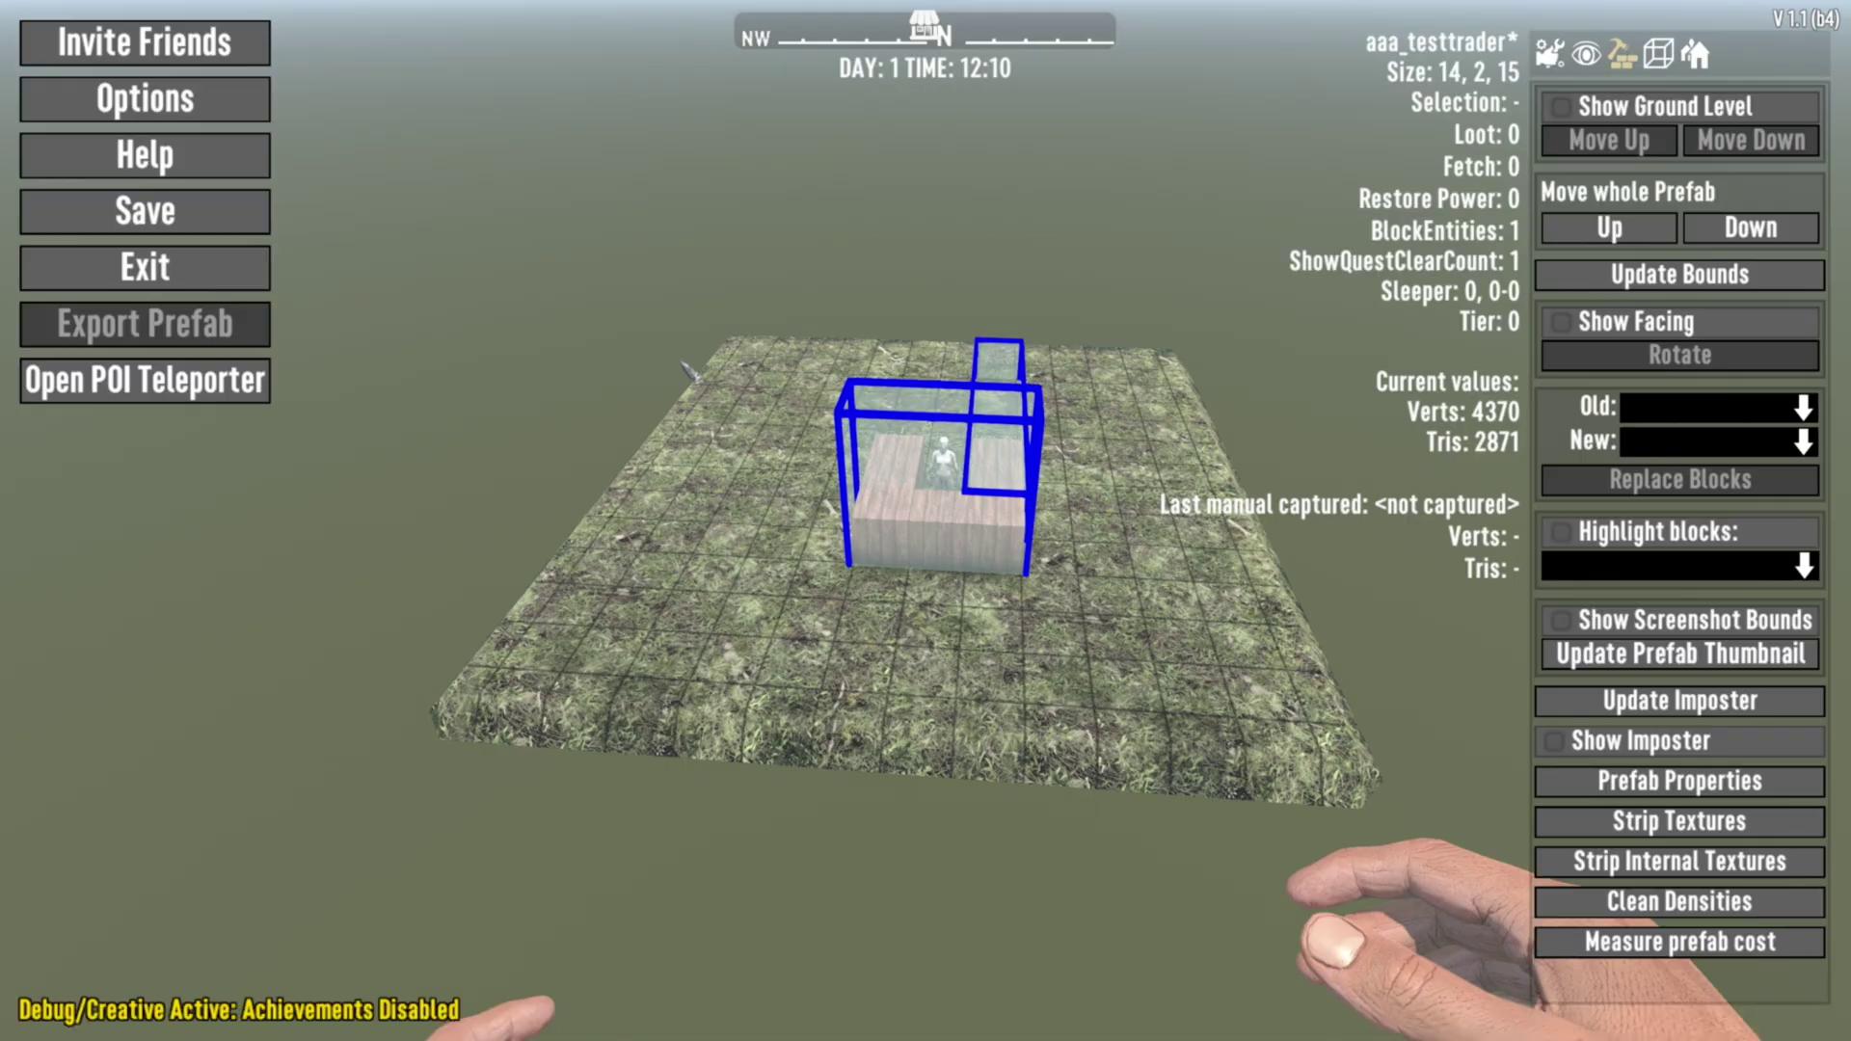
Switch back to the prefab editor and try adding the teleport volume again.
left_click(1658, 54)
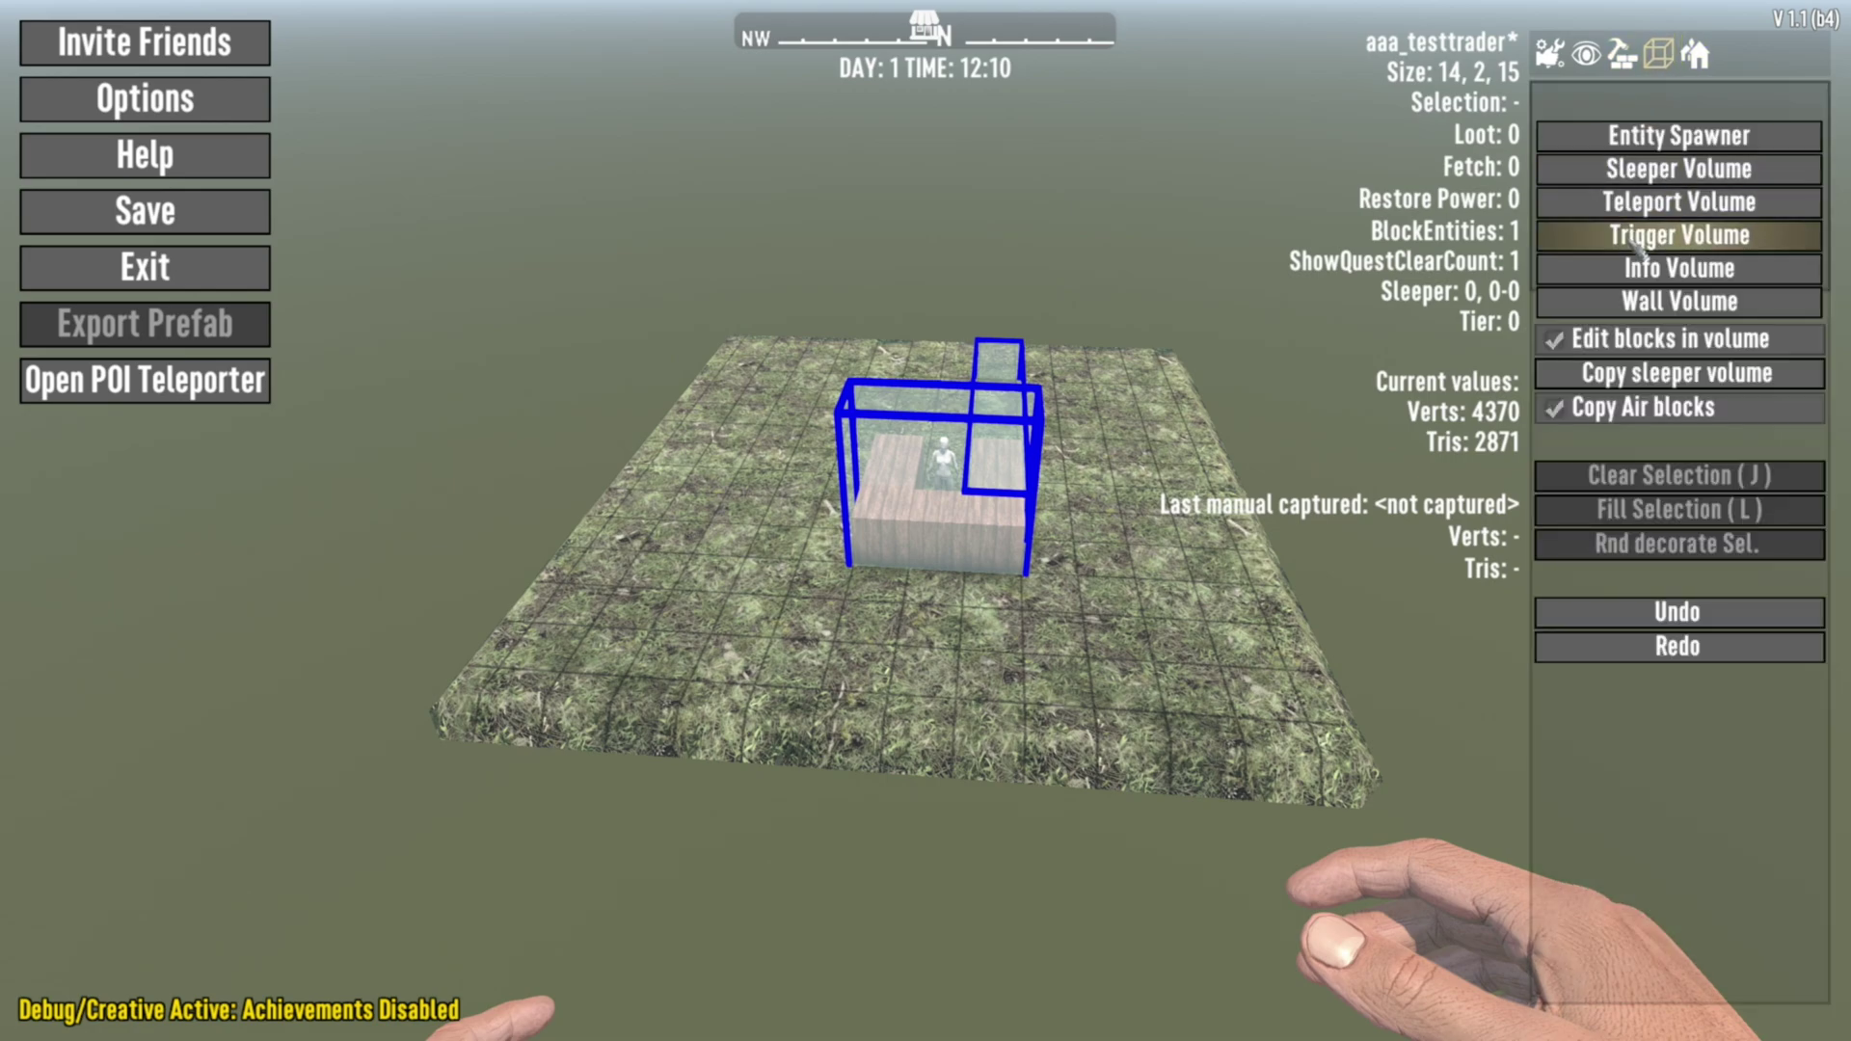
left_click(1639, 205)
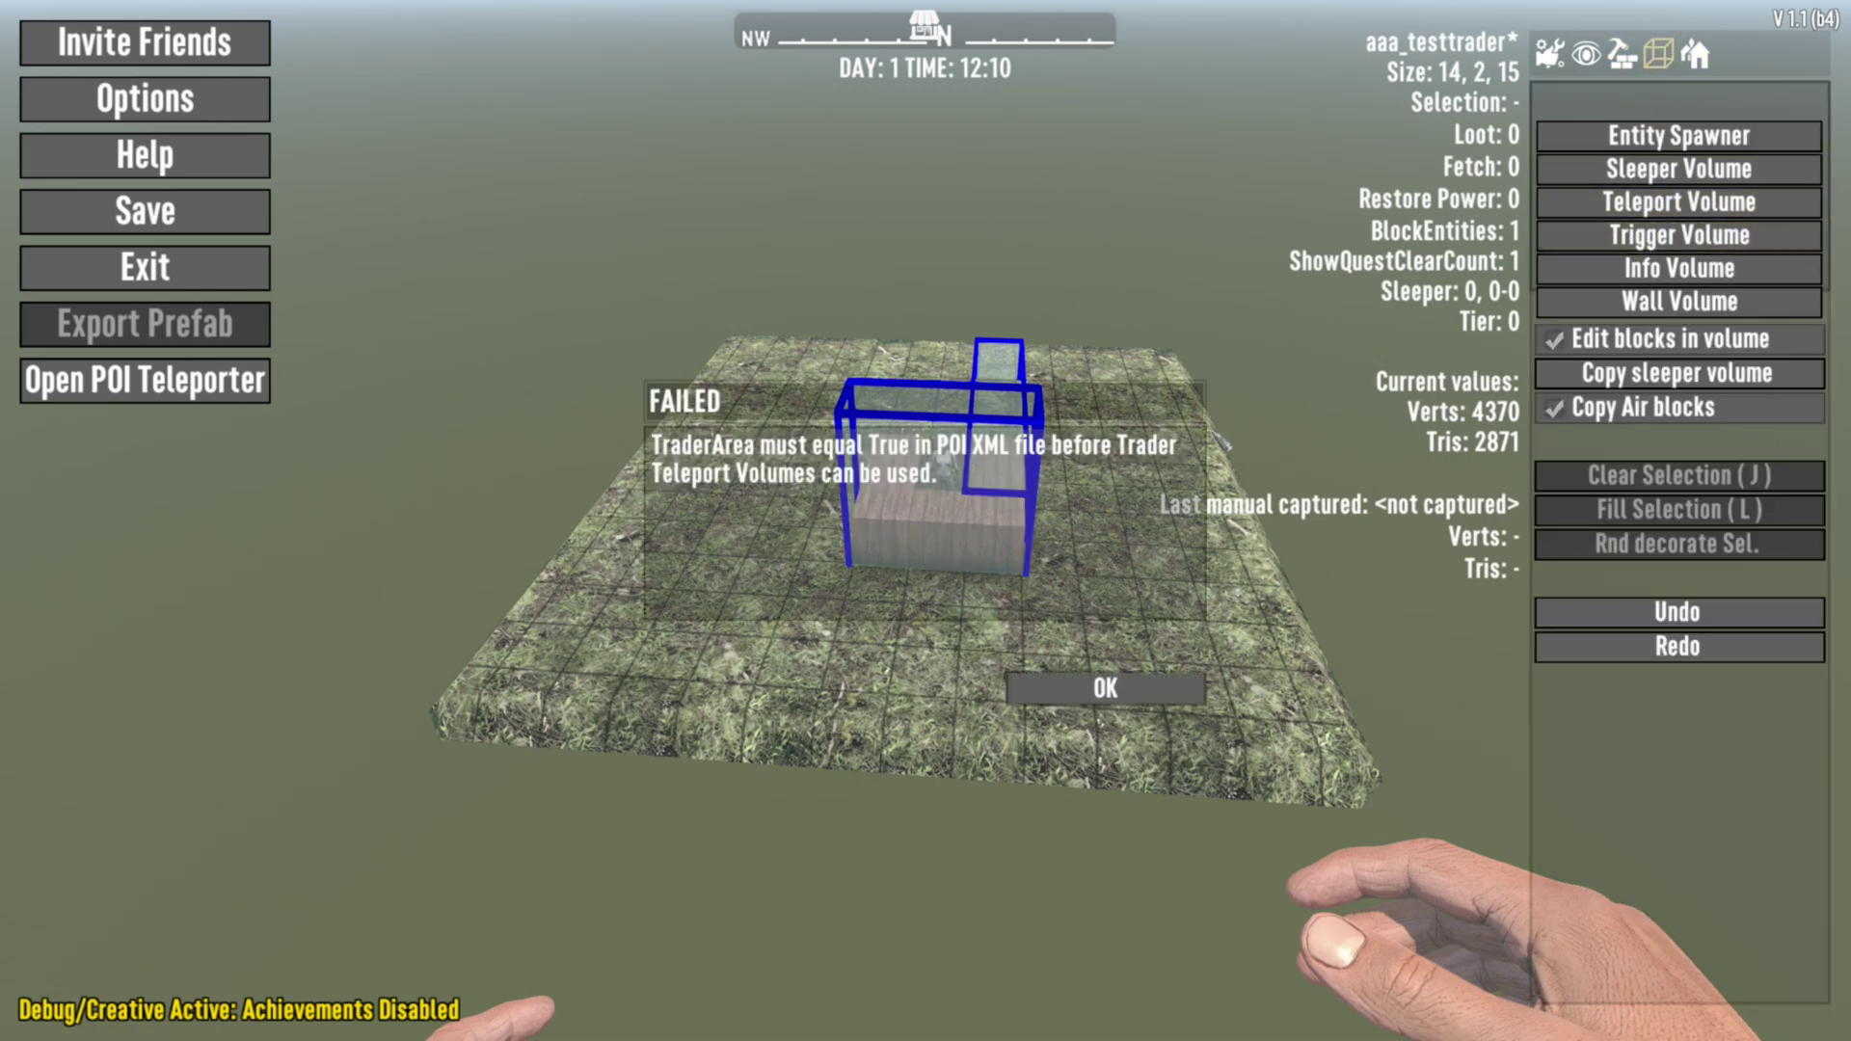
left_click(1109, 689)
Save the aaa_testtrader prefab and retry adding a teleport volume.
left_click(164, 214)
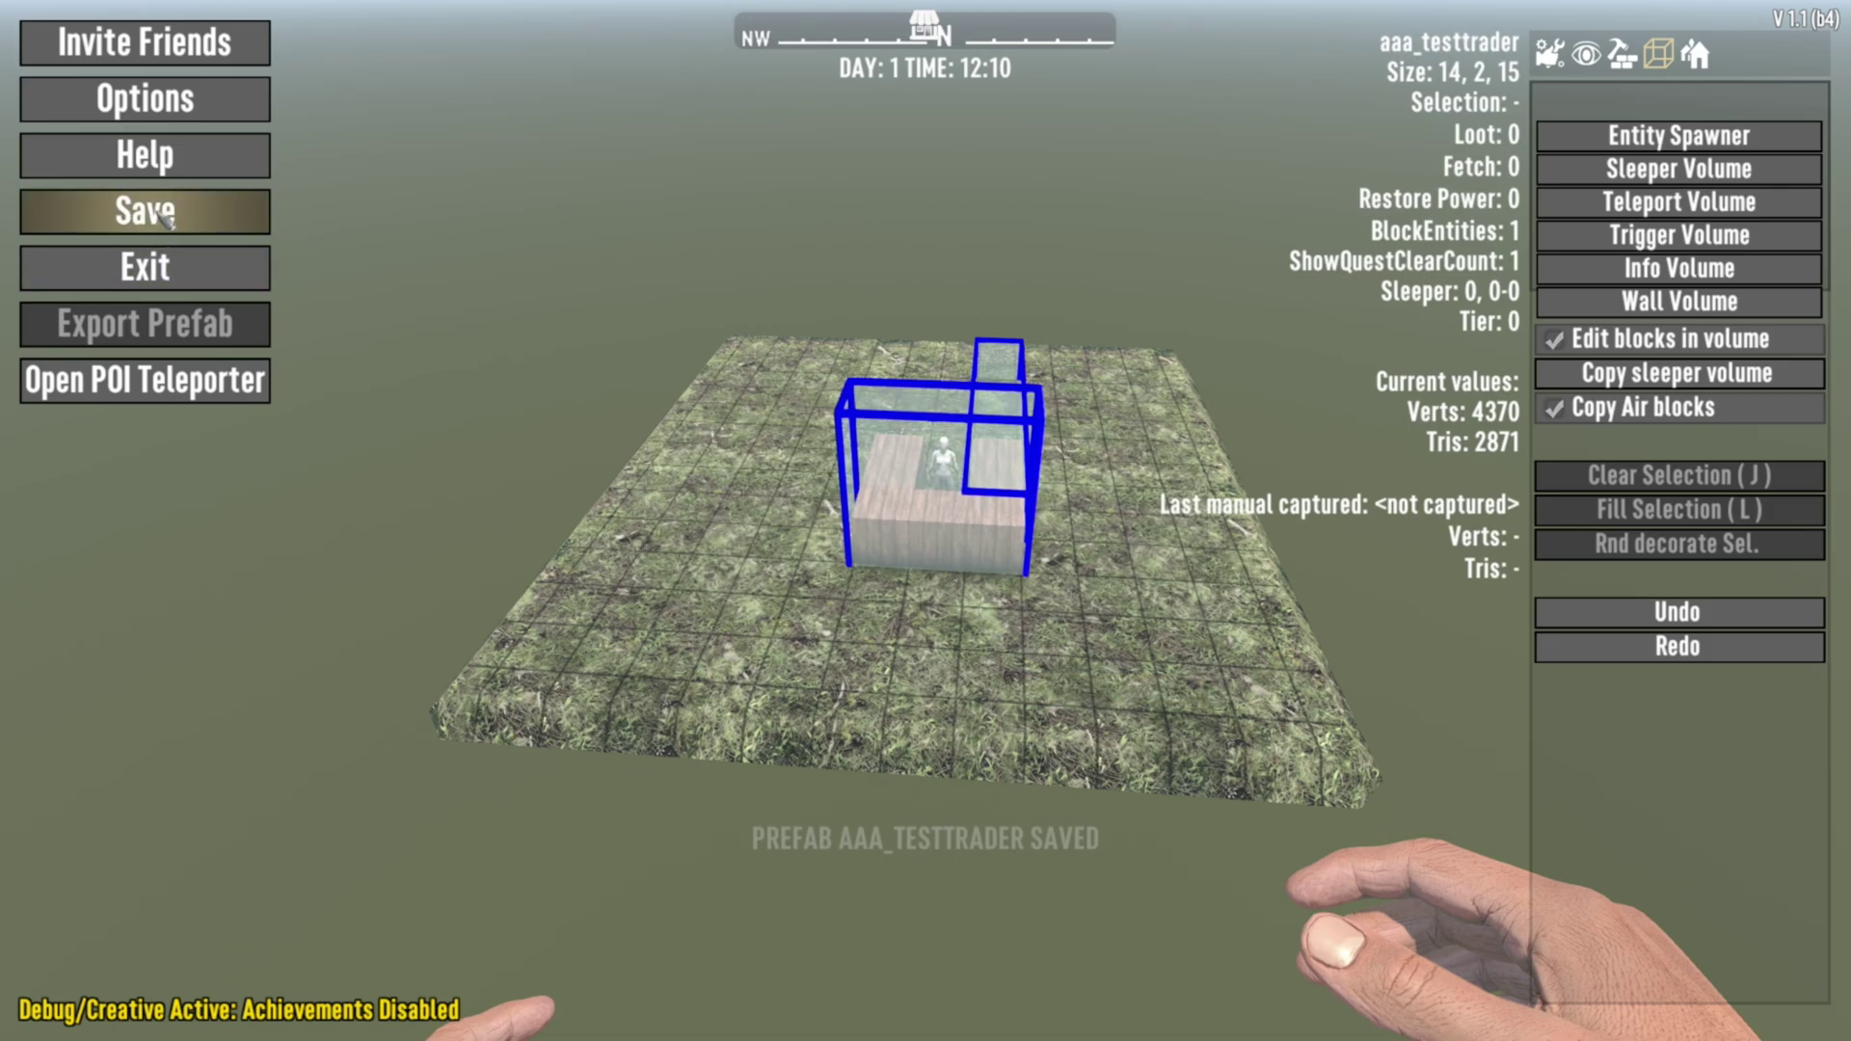
left_click(1717, 214)
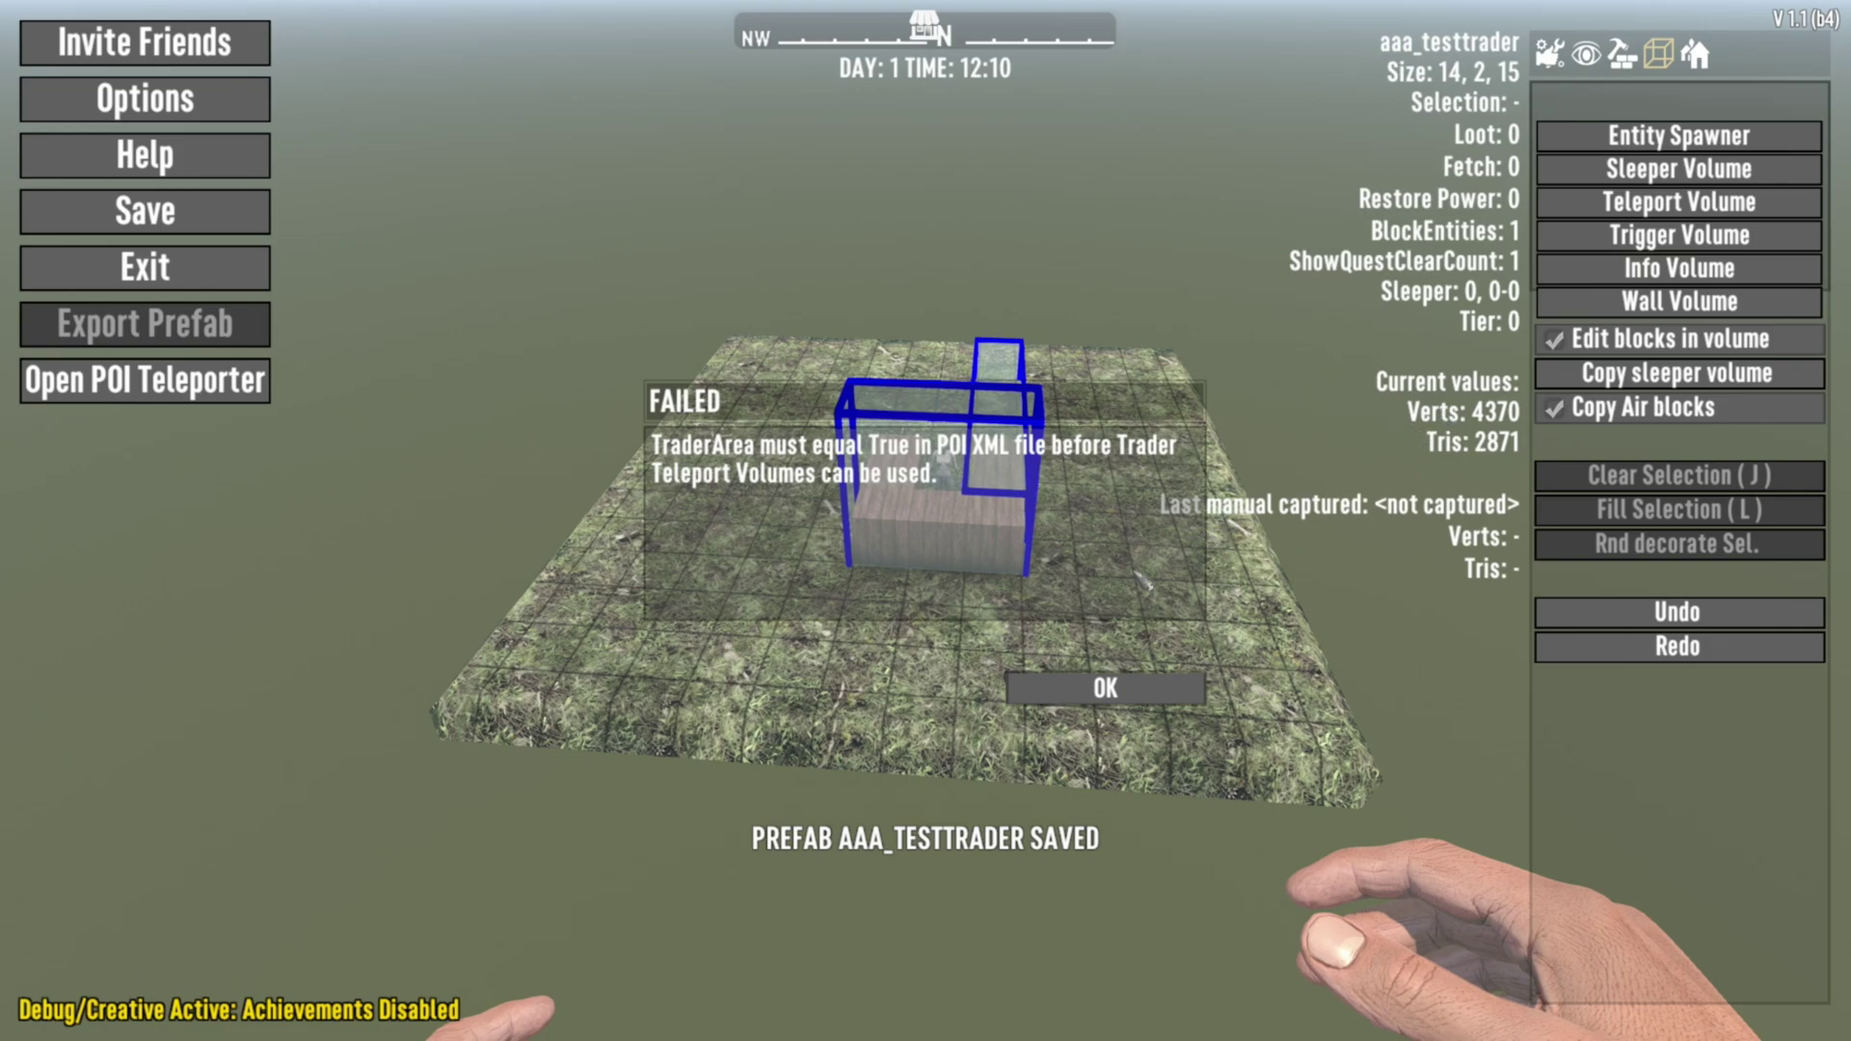
left_click(1144, 698)
key("Escape")
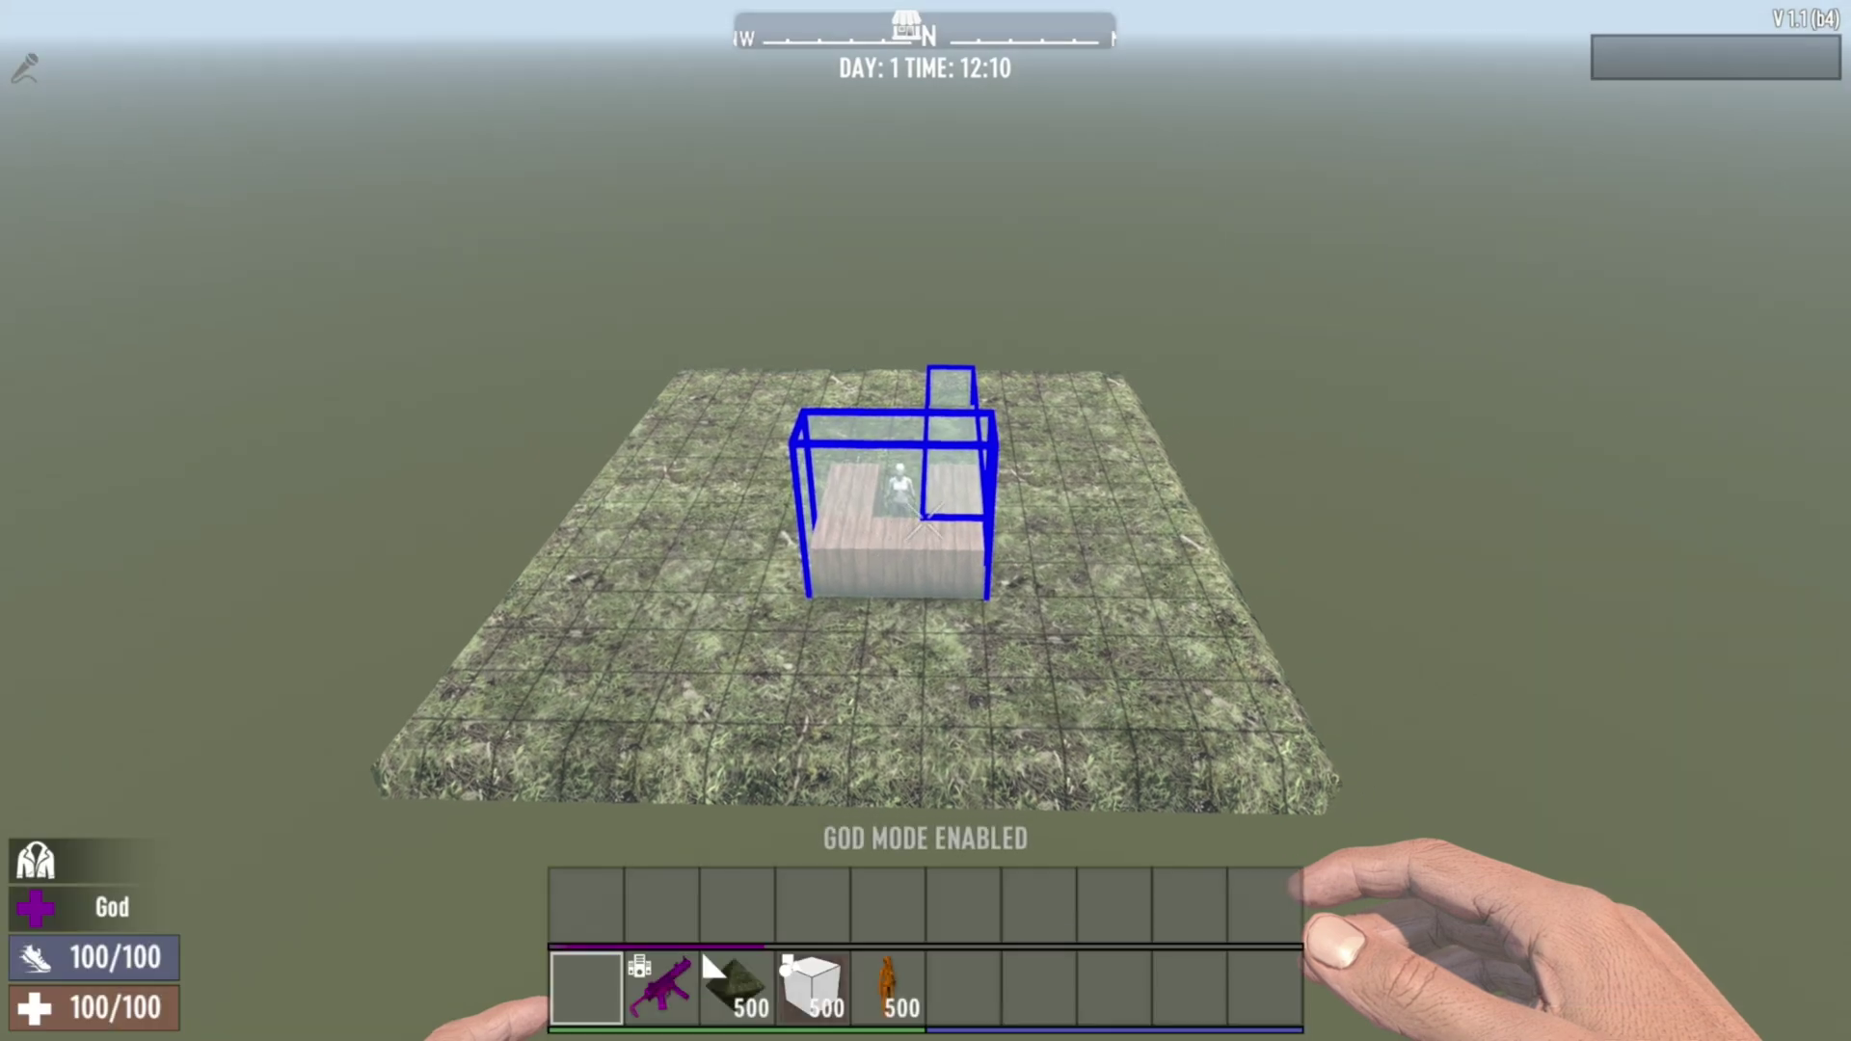
Reload the modified prefab XML in the text editor, set TraderArea to True, and switch back to the prefab editor.
key("alt+Tab")
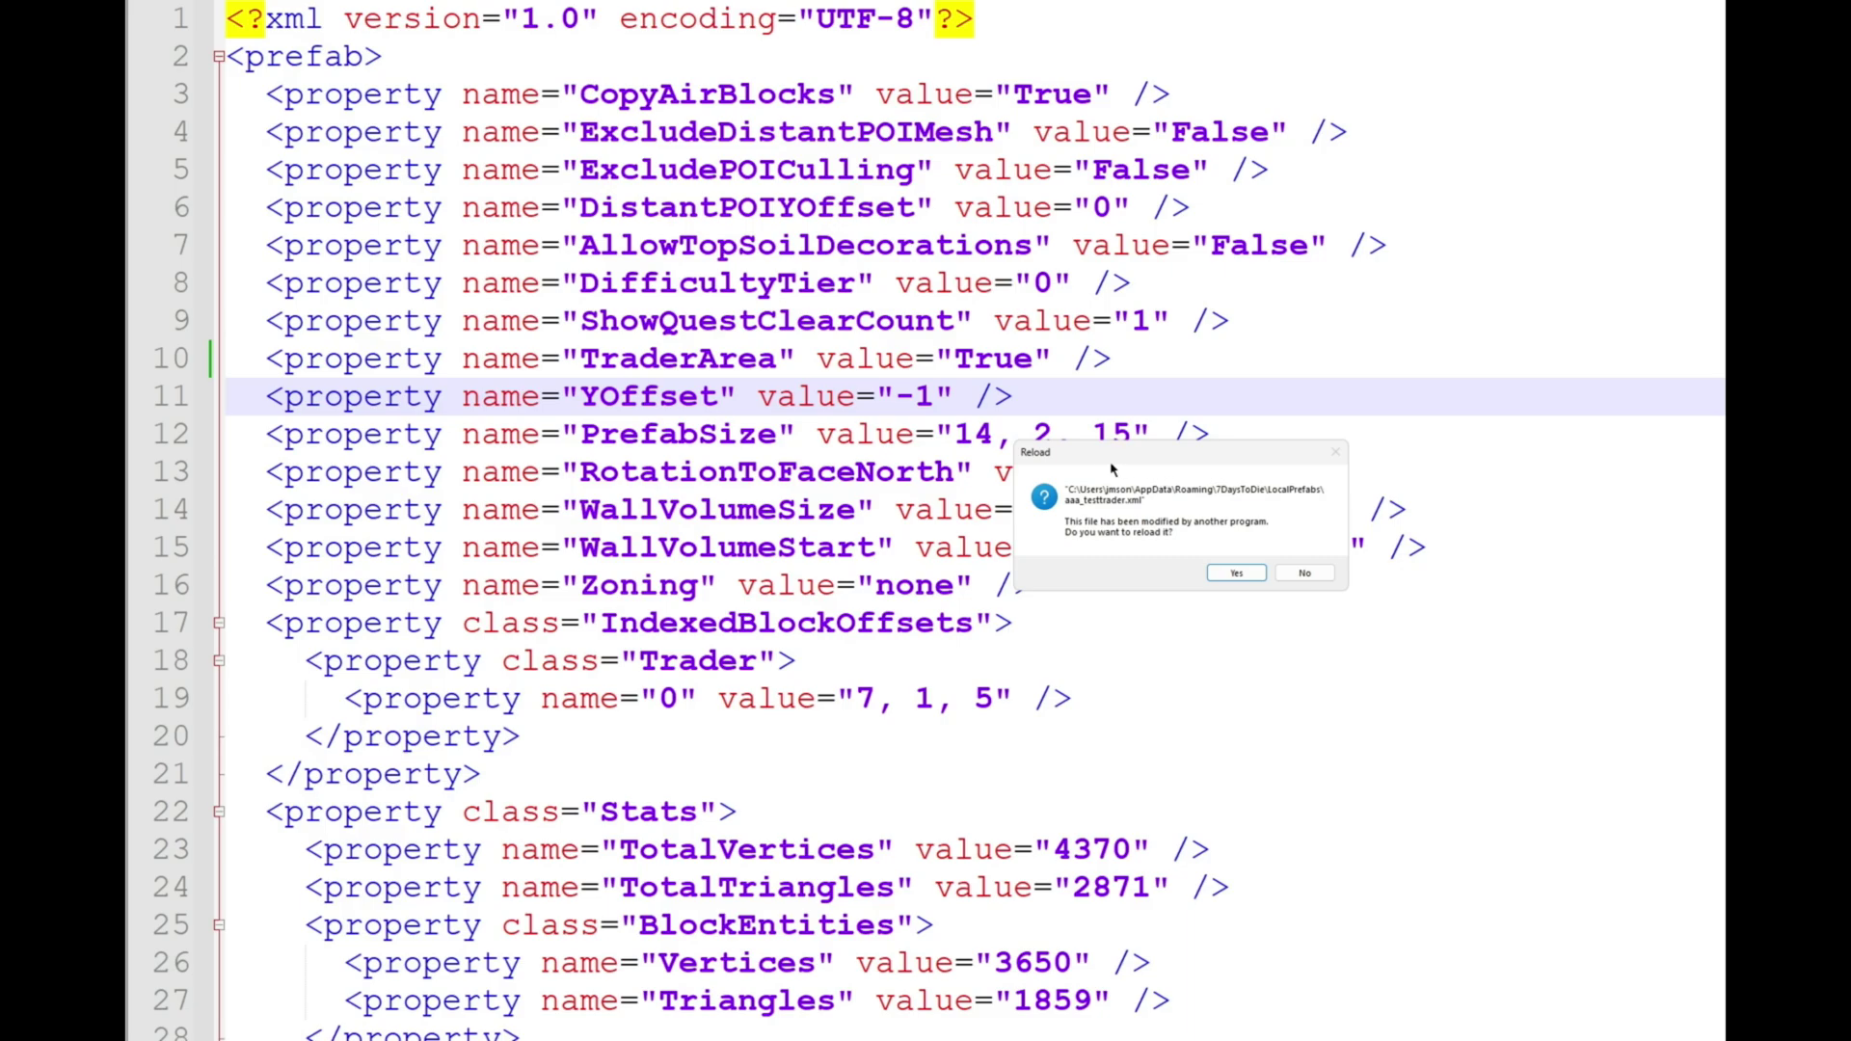
left_click(1236, 574)
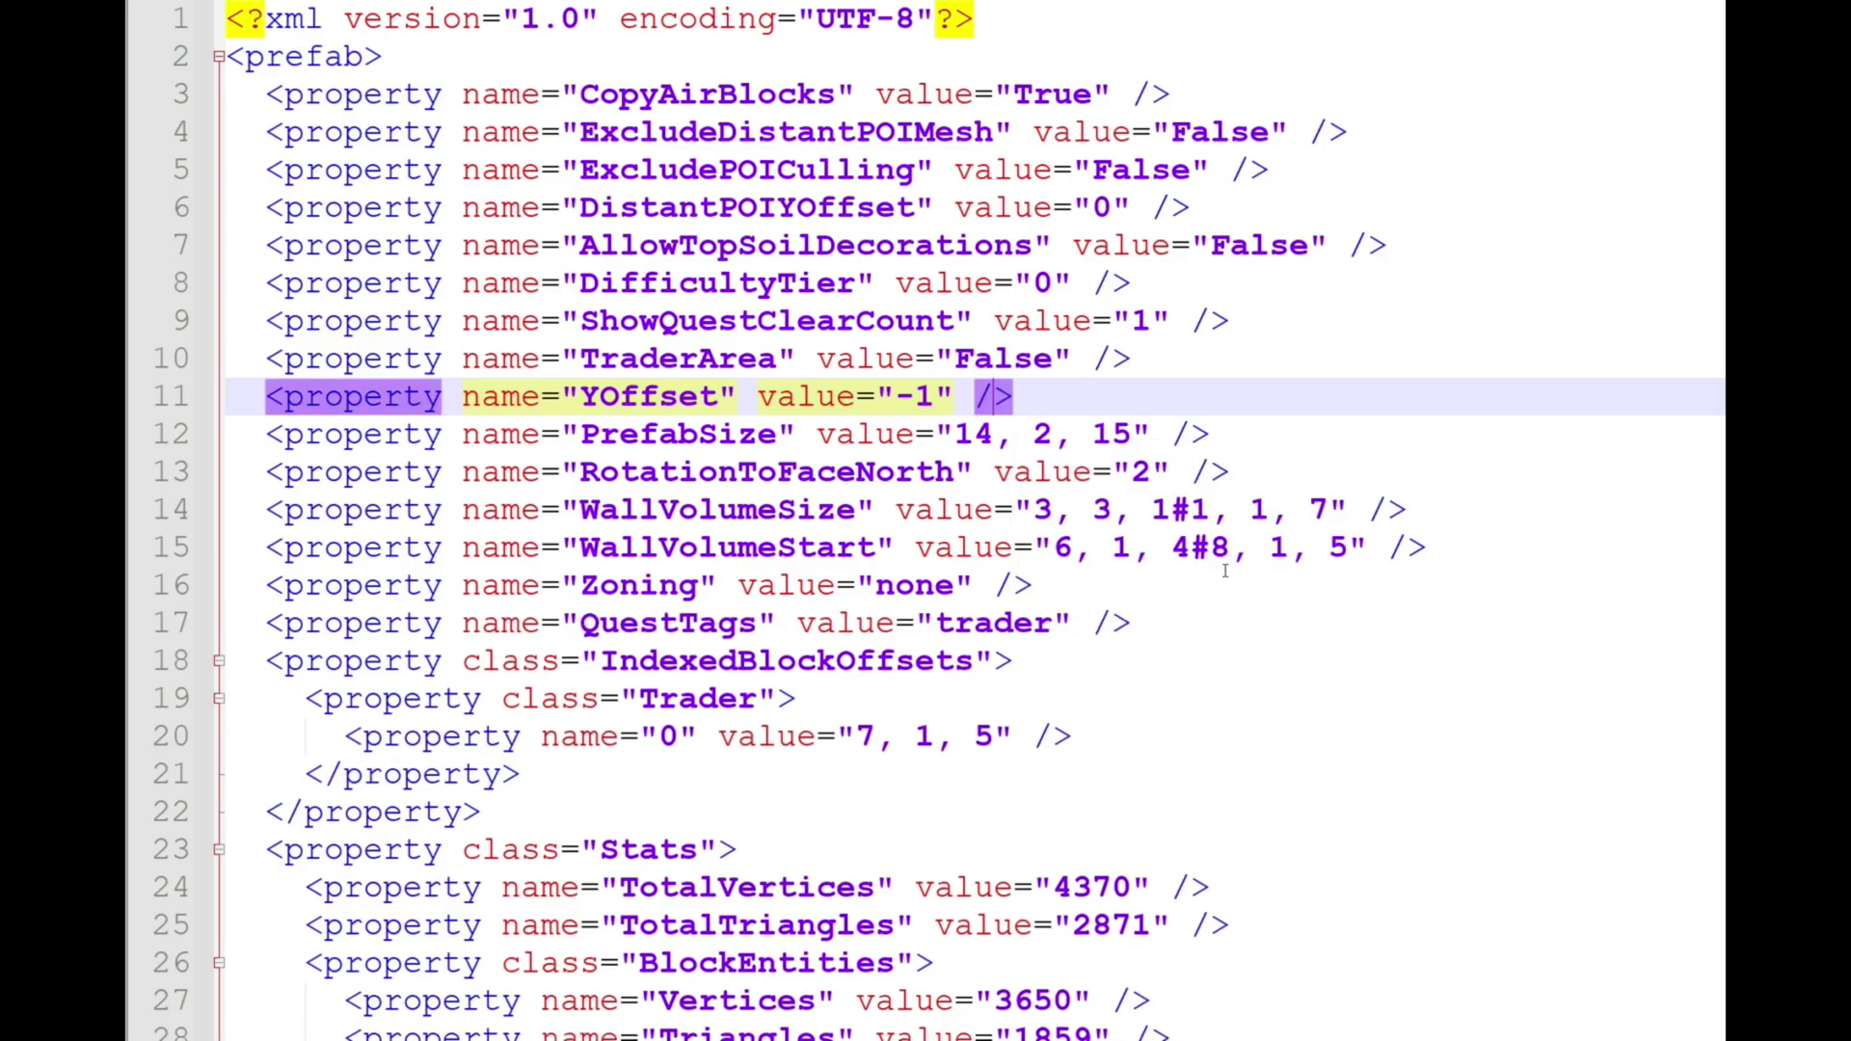
double_click(999, 360)
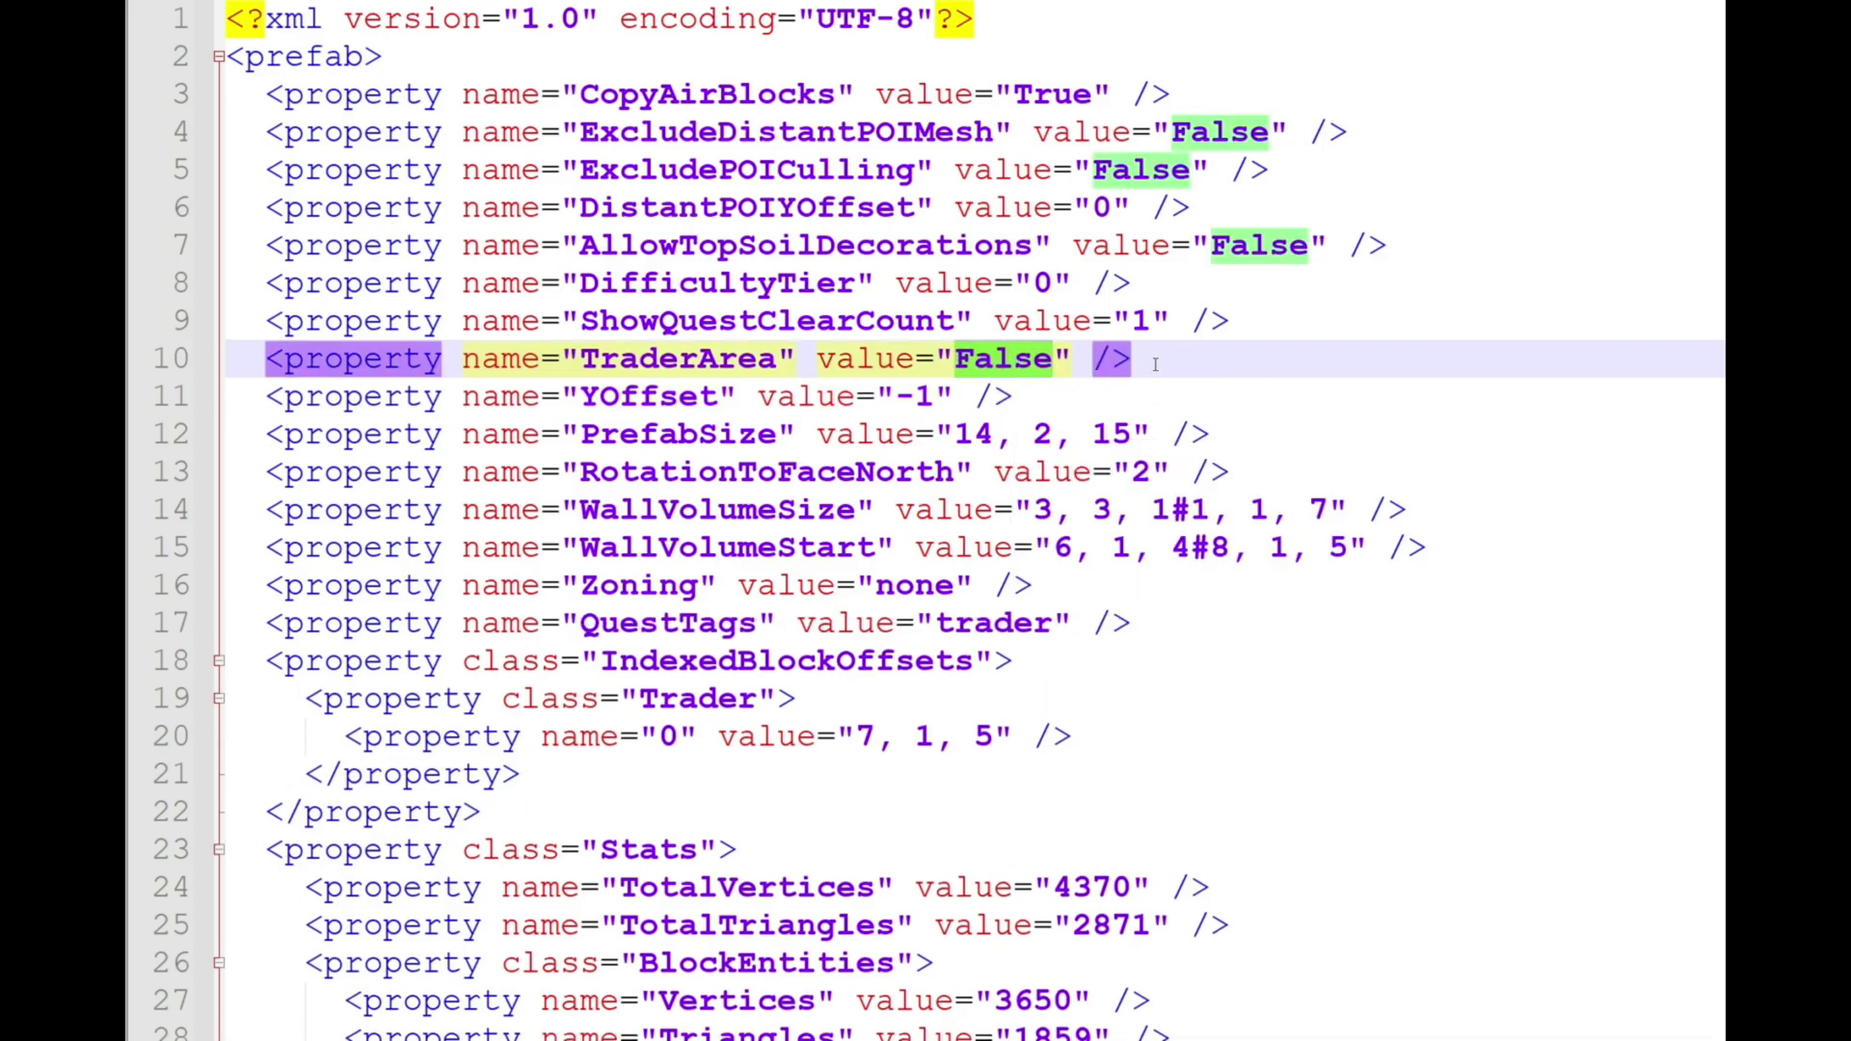
type("True")
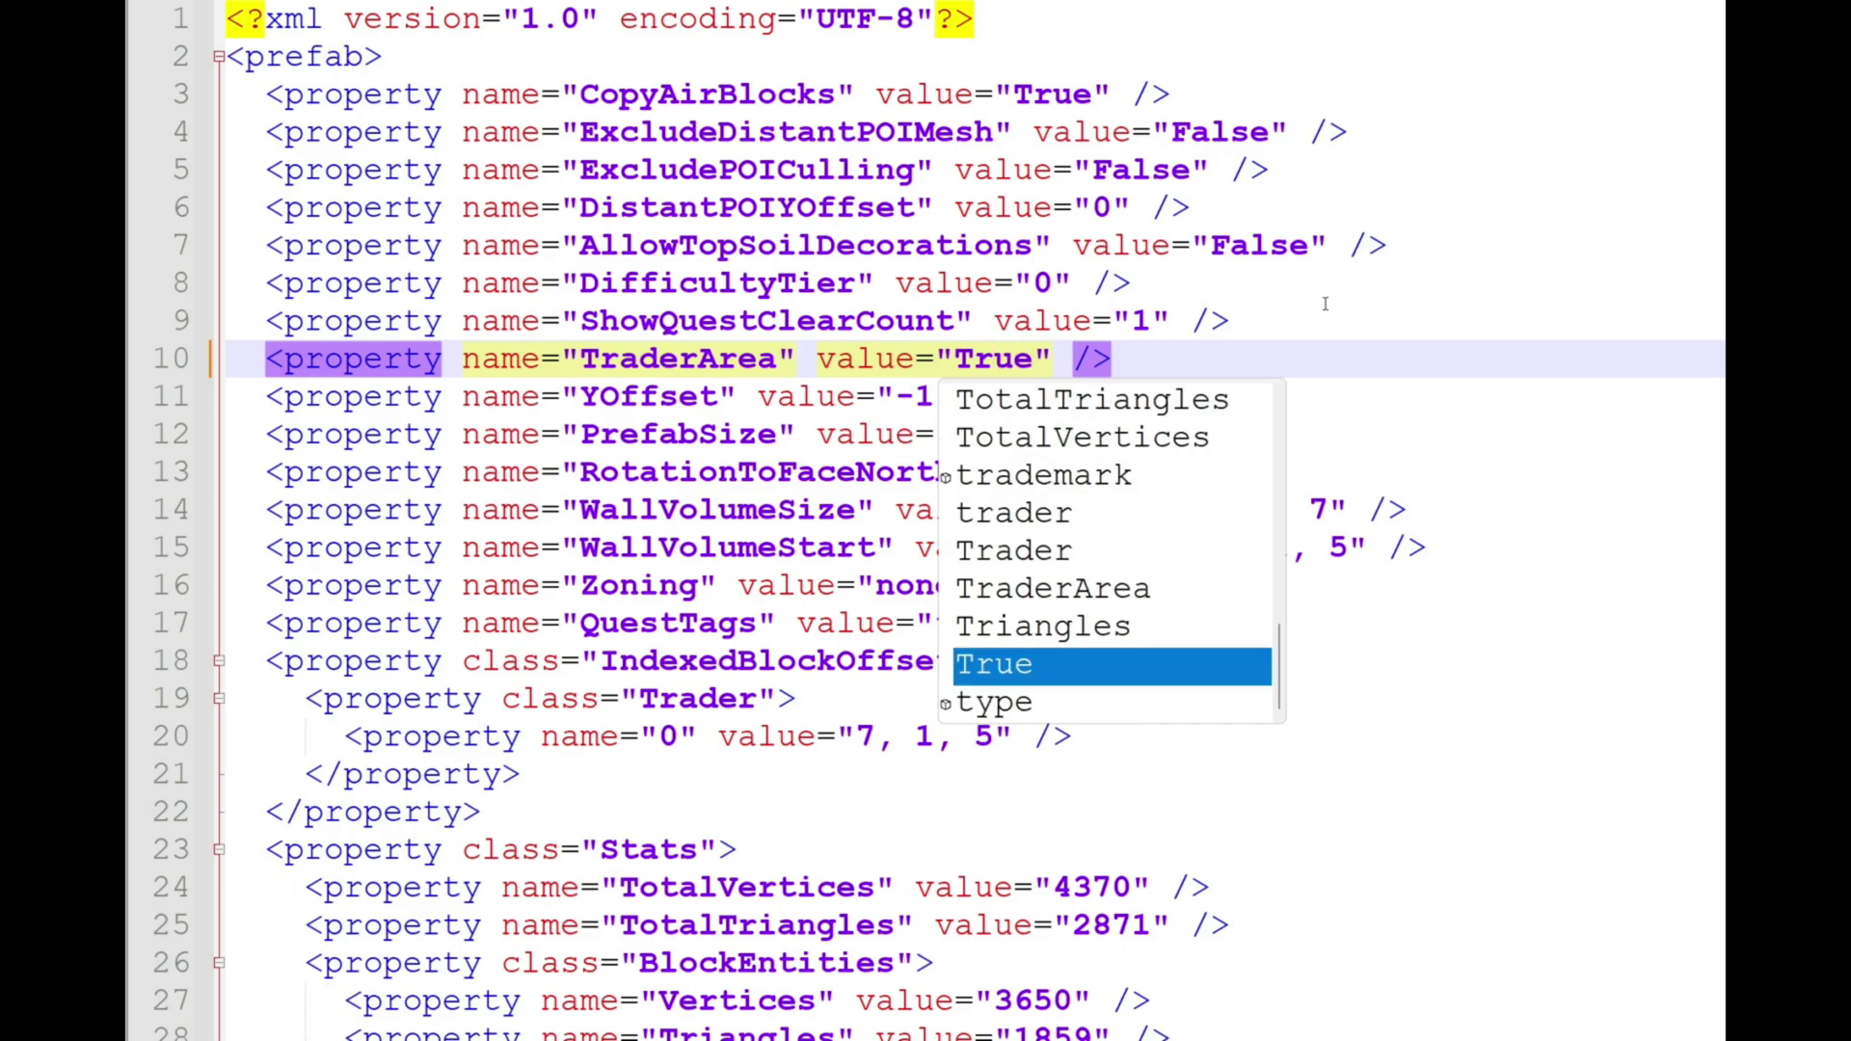
left_click(1327, 307)
left_click(1386, 2)
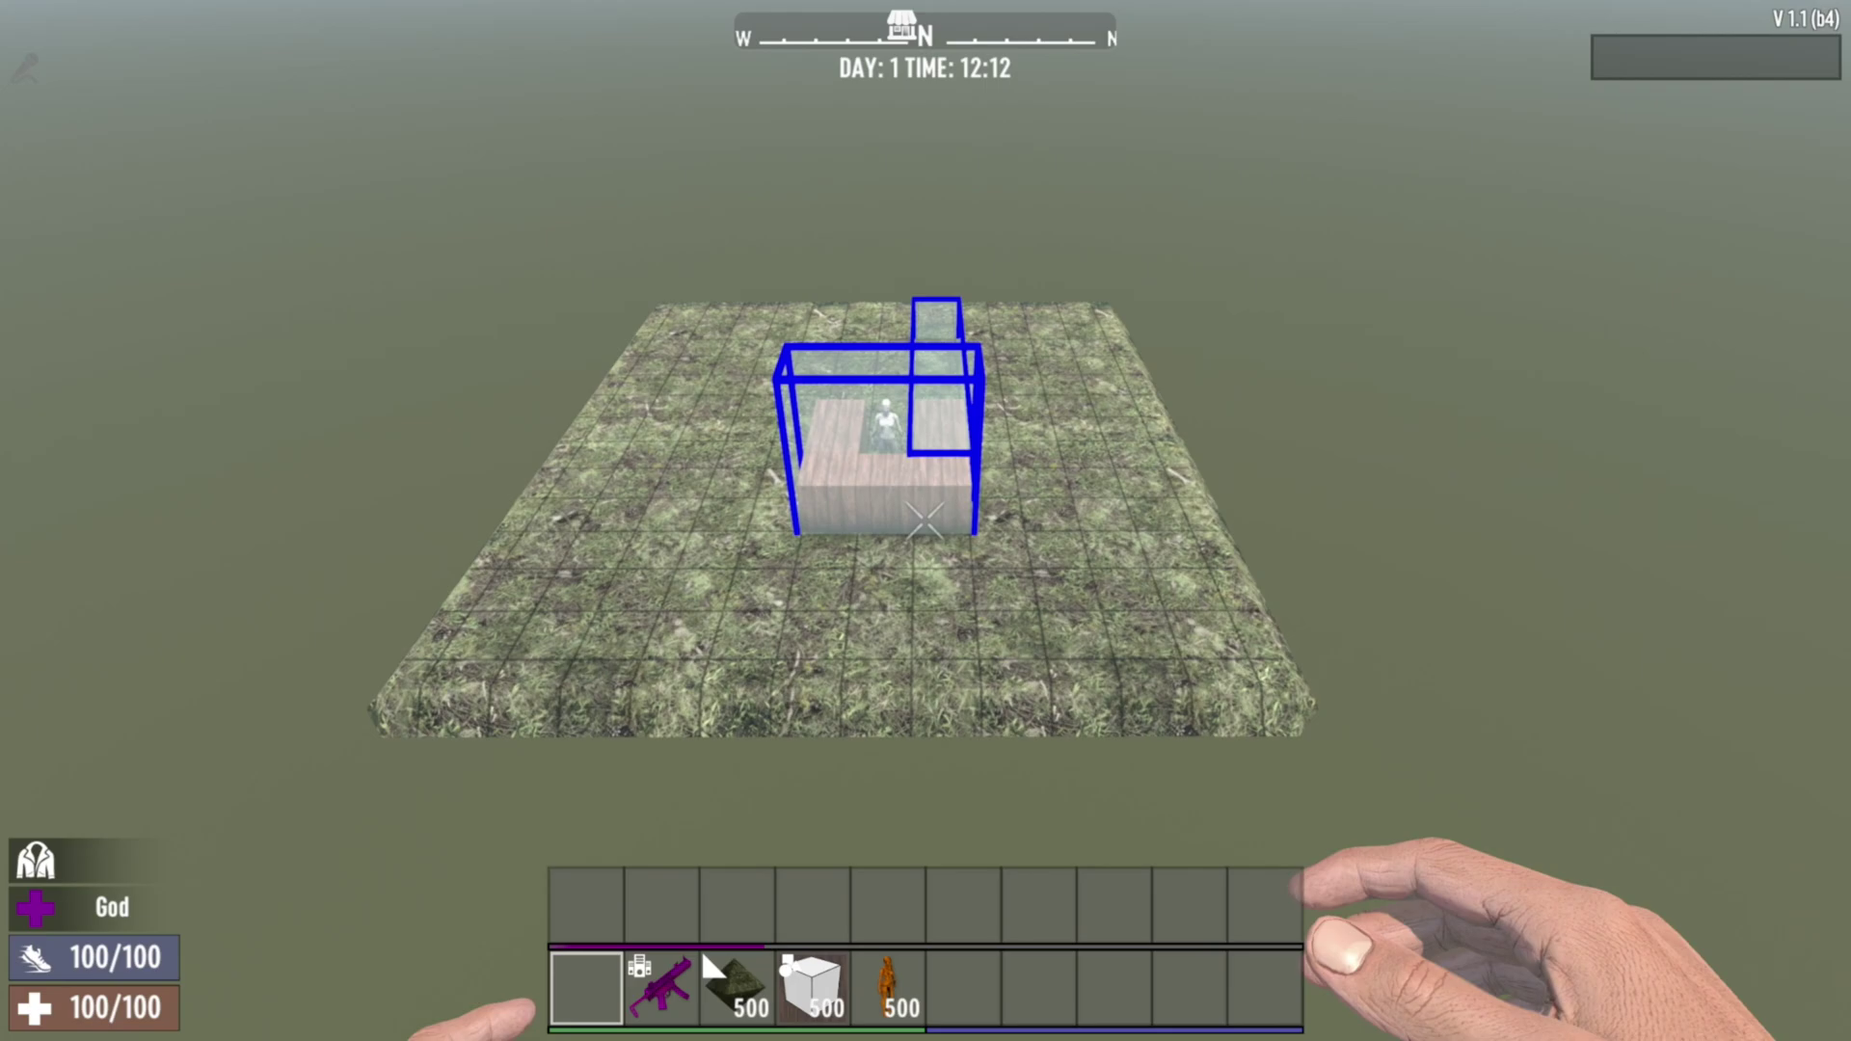
key("c")
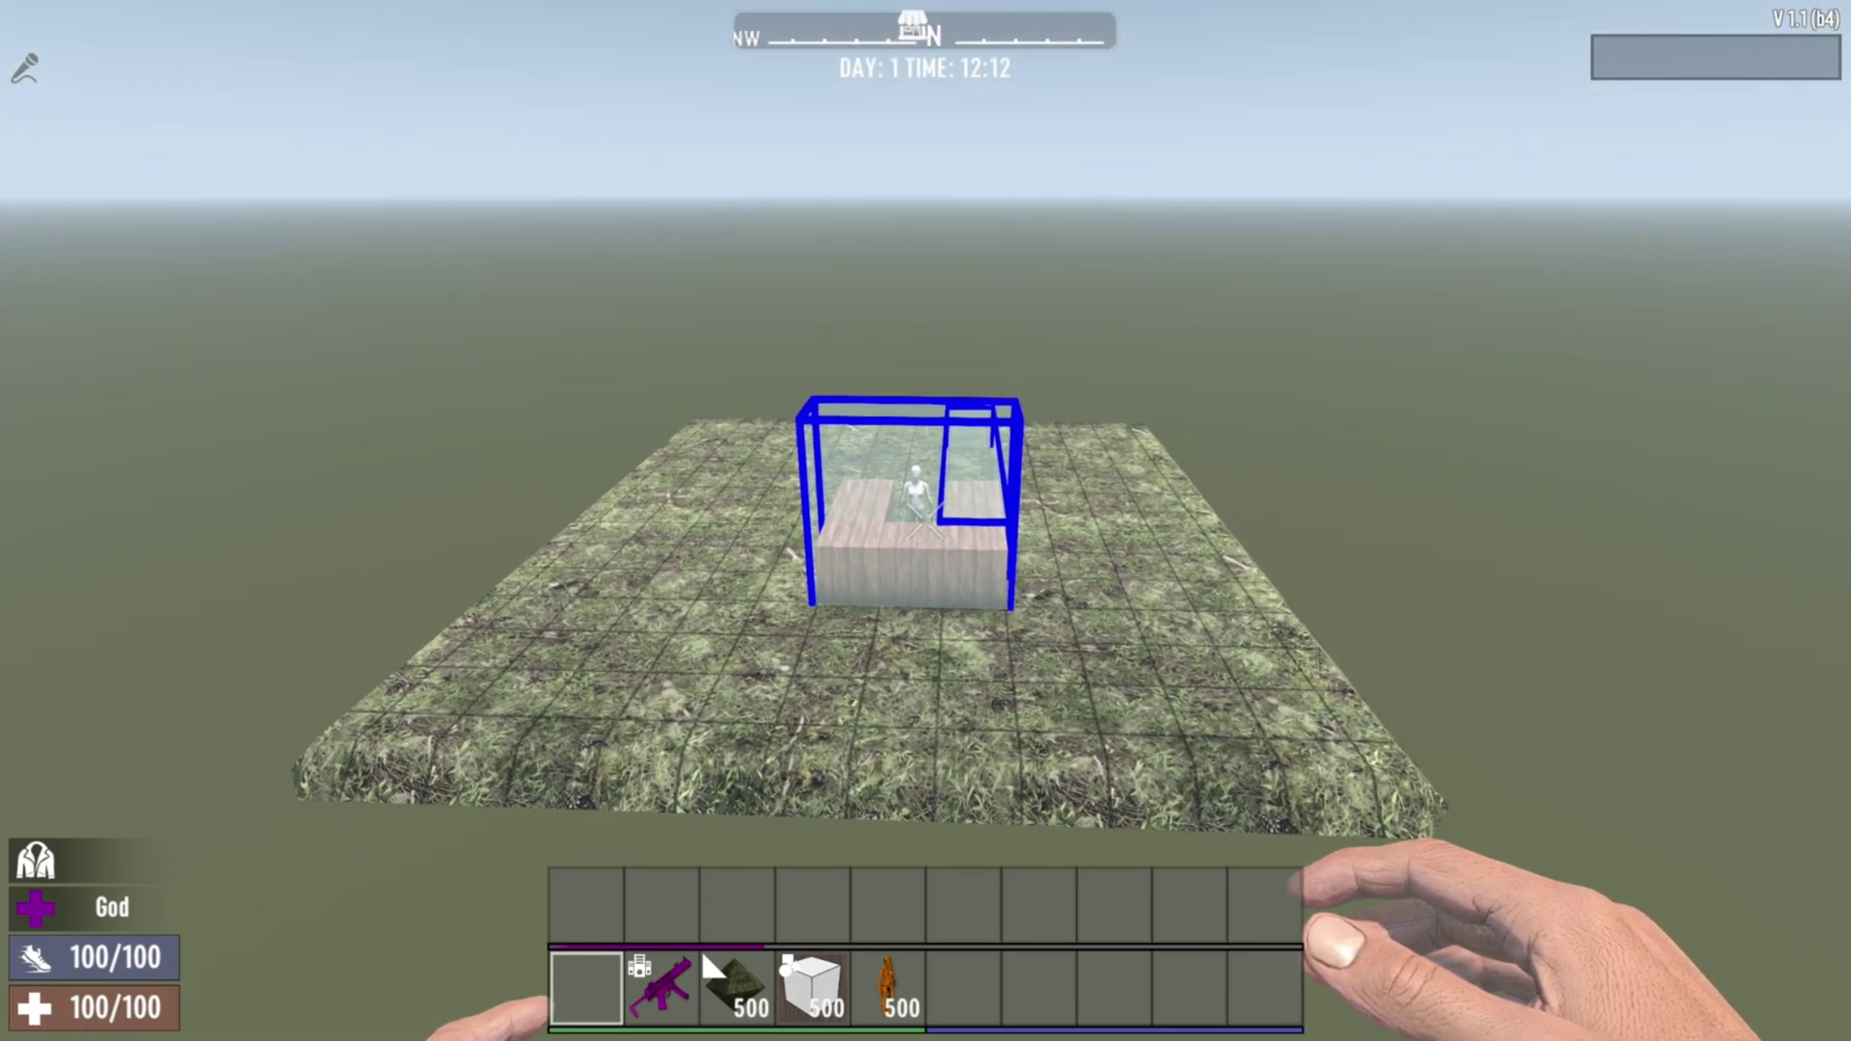
Save the aaa_testtrader prefab and try once more to add a teleport volume.
key("Escape")
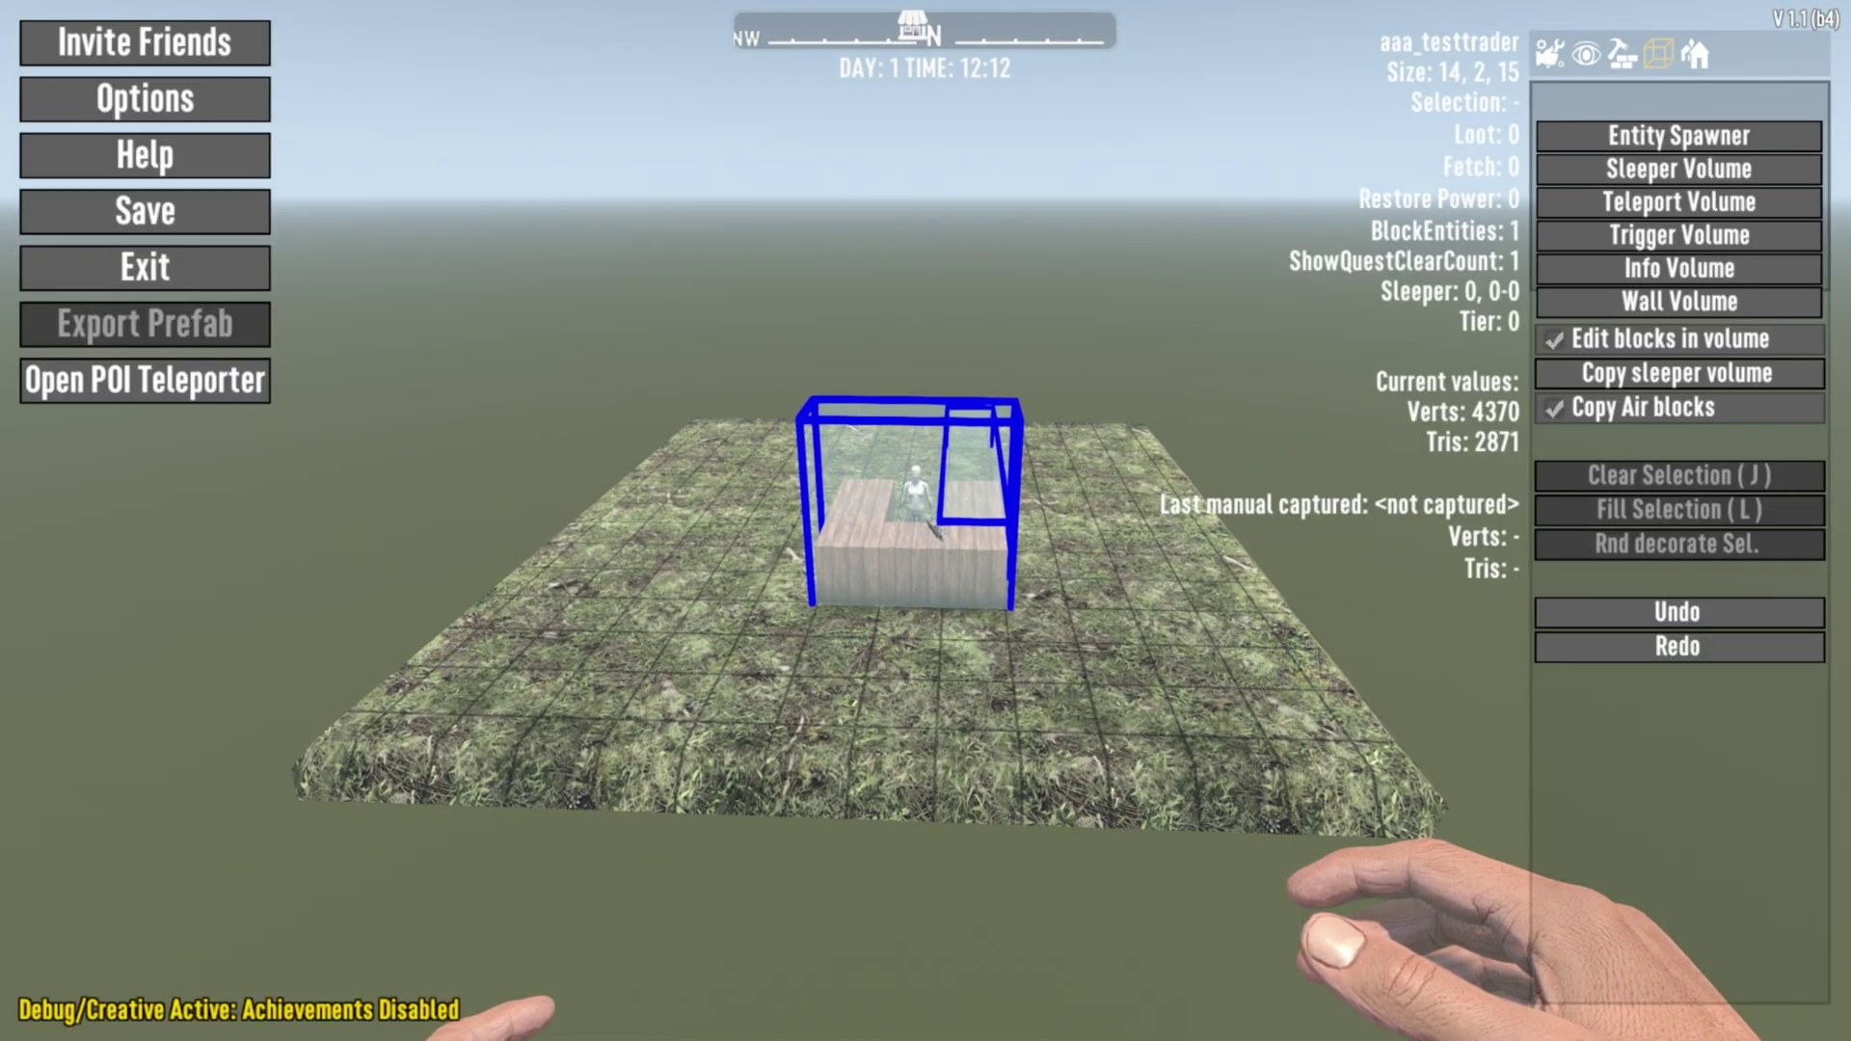
left_click(190, 223)
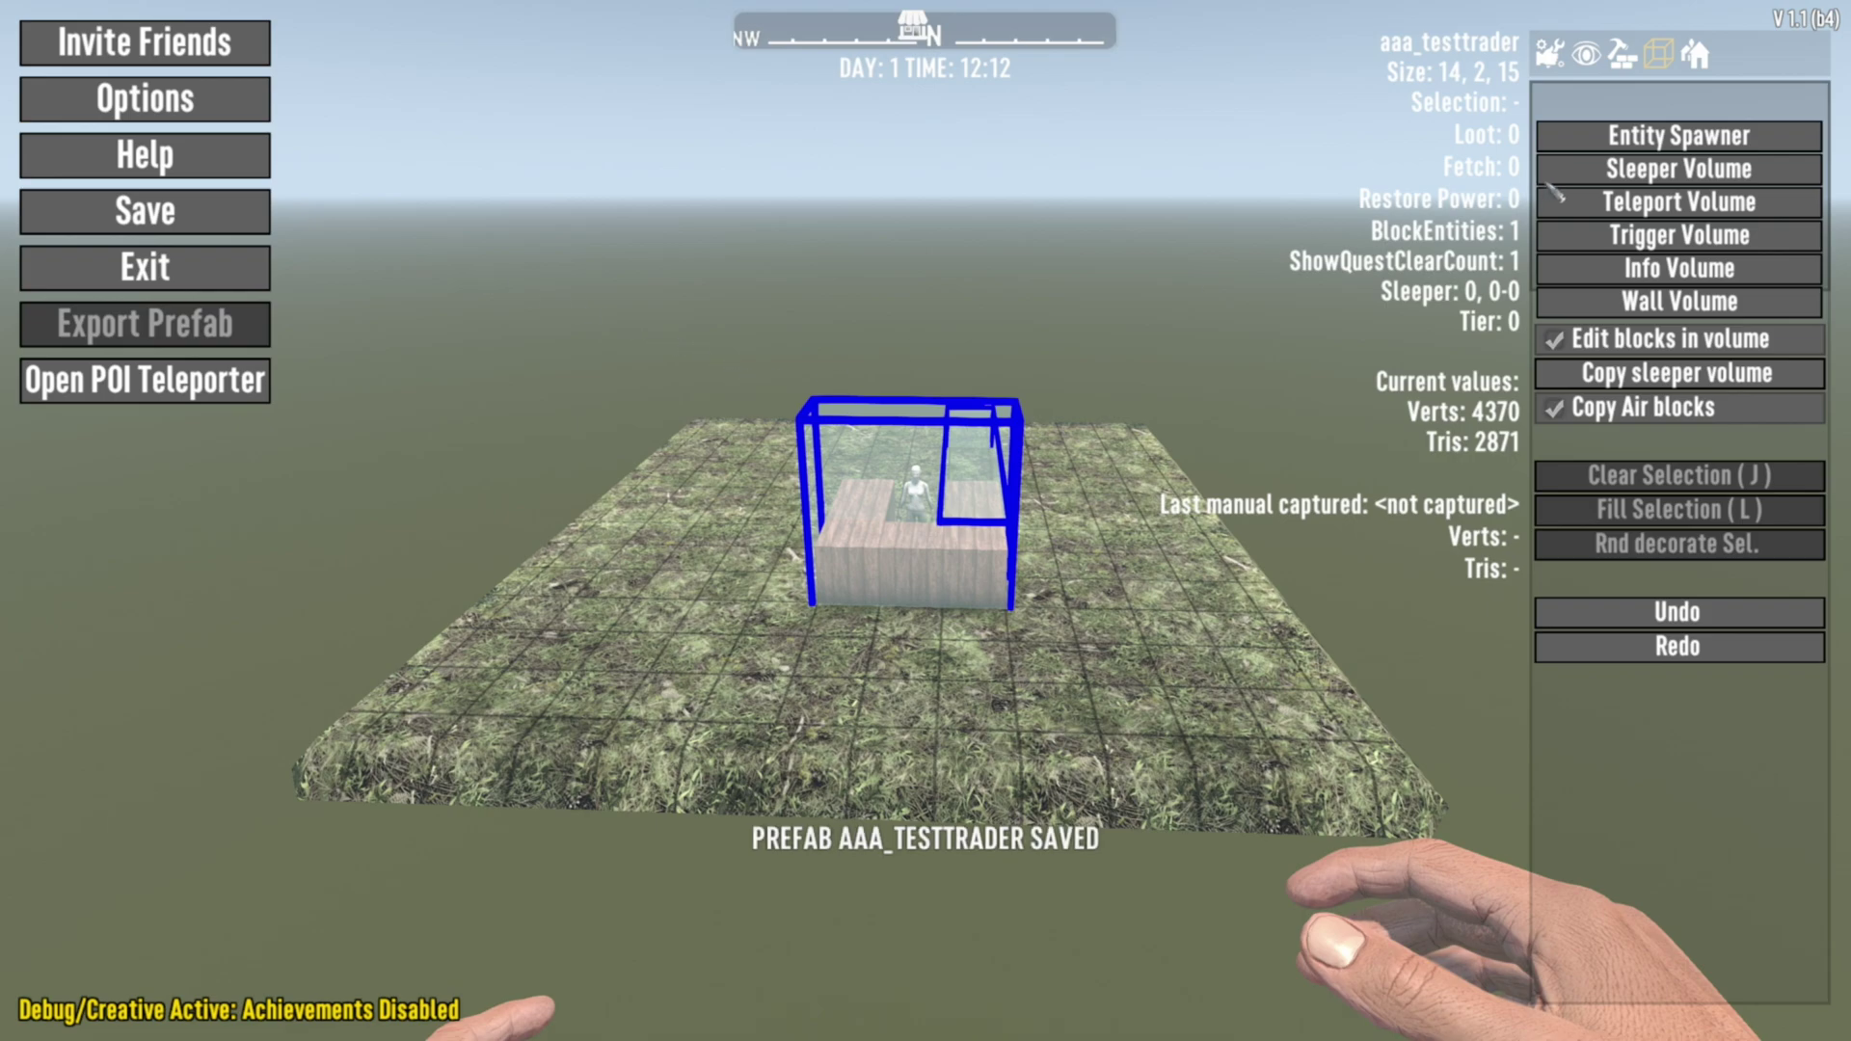
left_click(1644, 213)
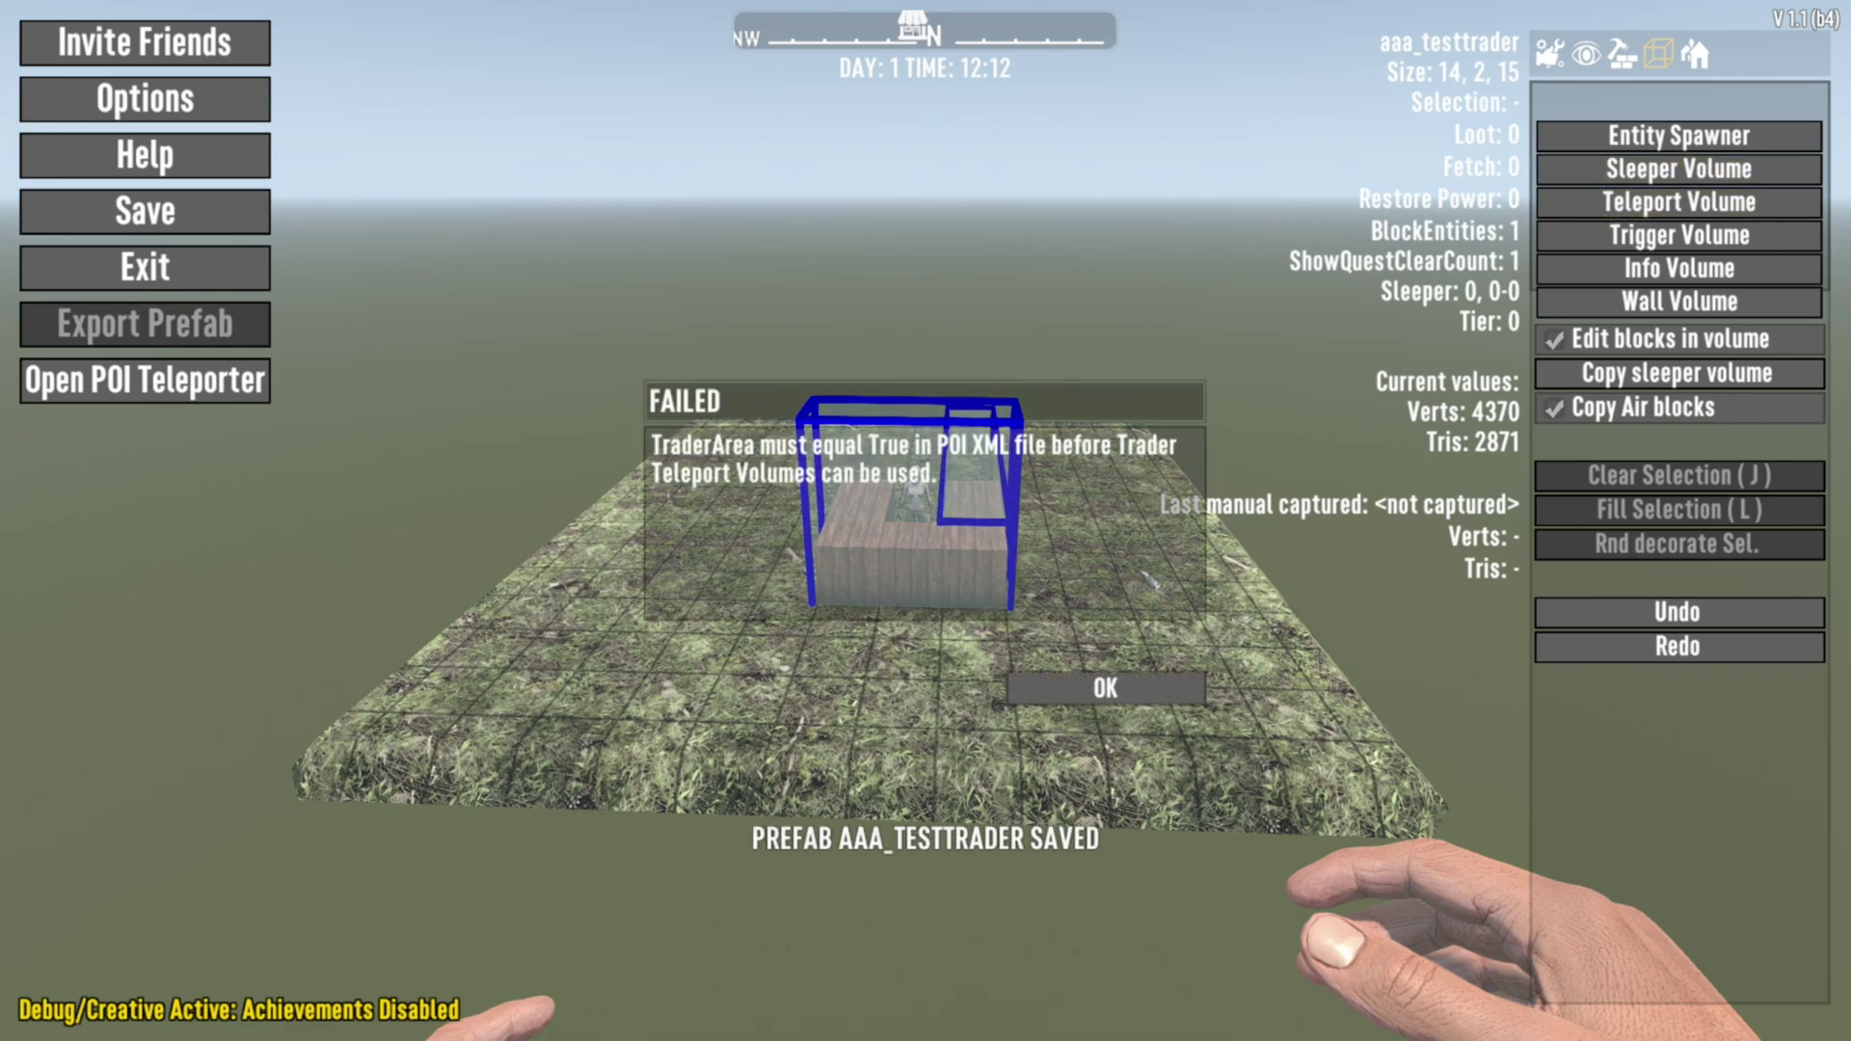
left_click(1092, 694)
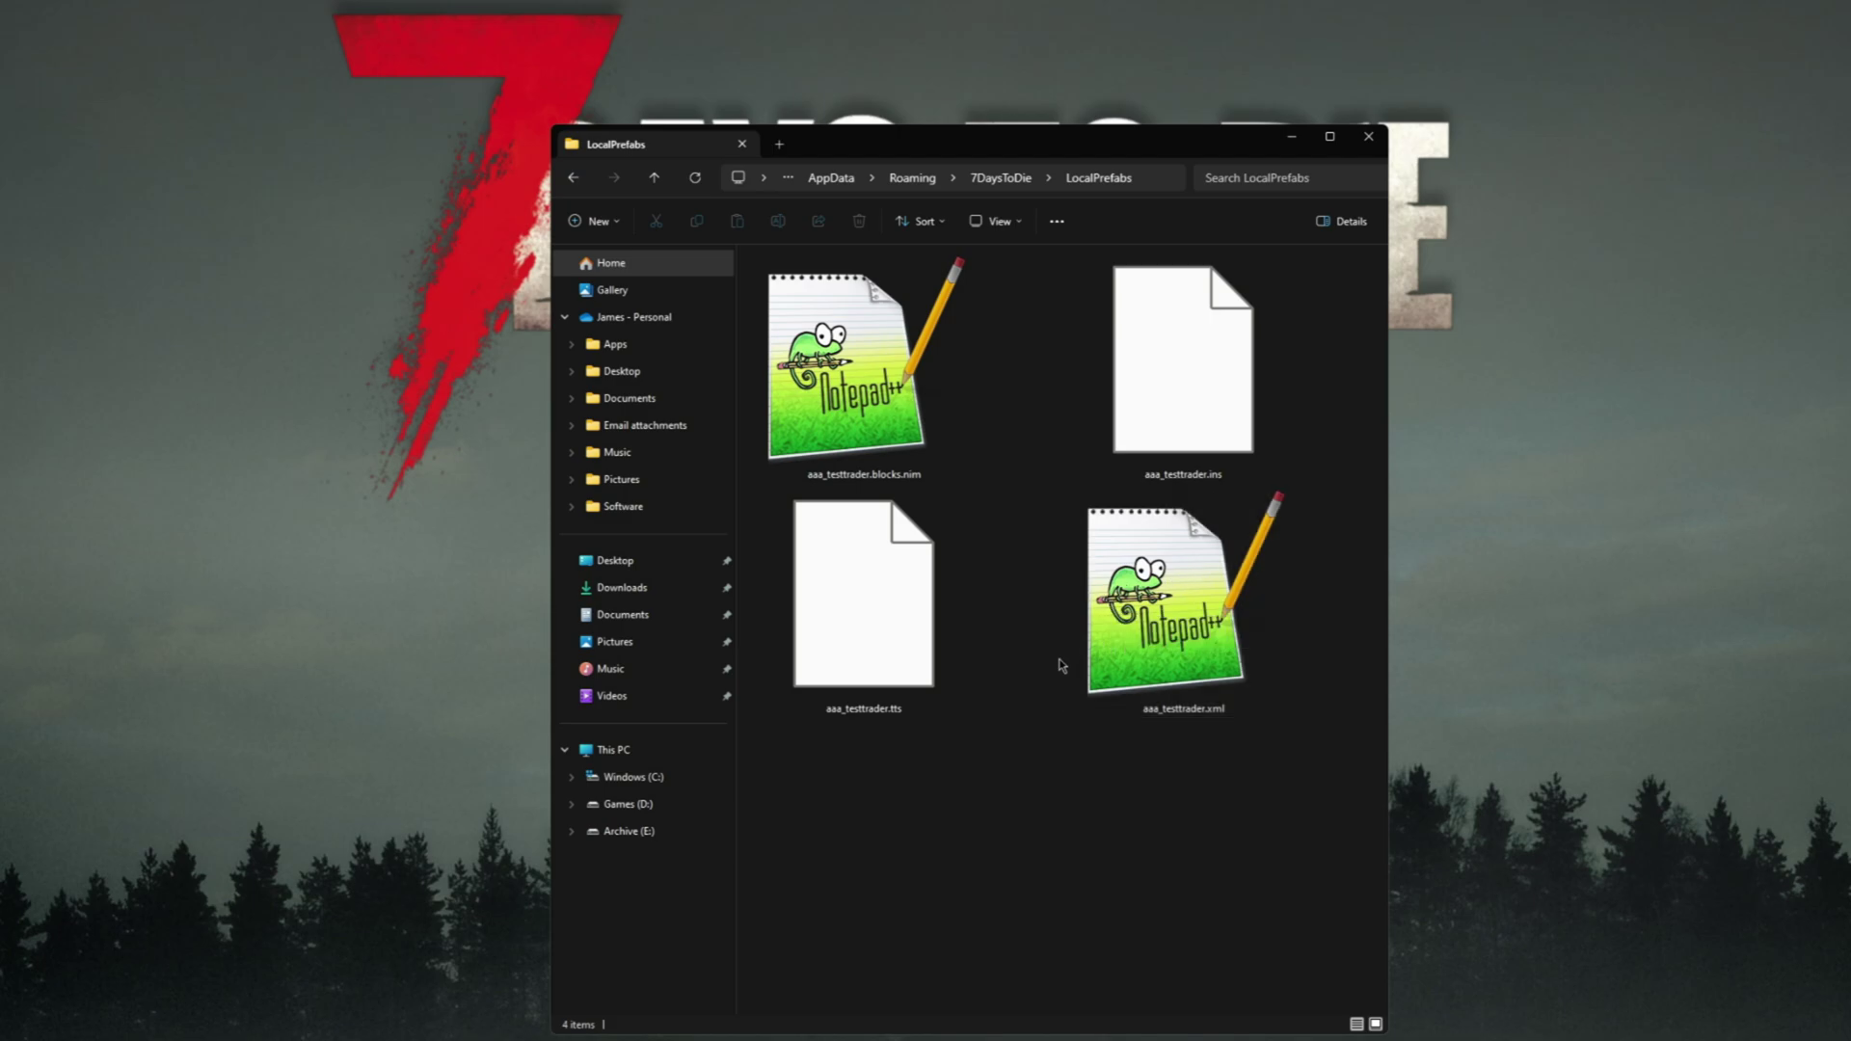
Open aaa_testtrader.xml from the LocalPrefabs folder, set the TraderArea property to True, save the file and close it.
double_click(1158, 647)
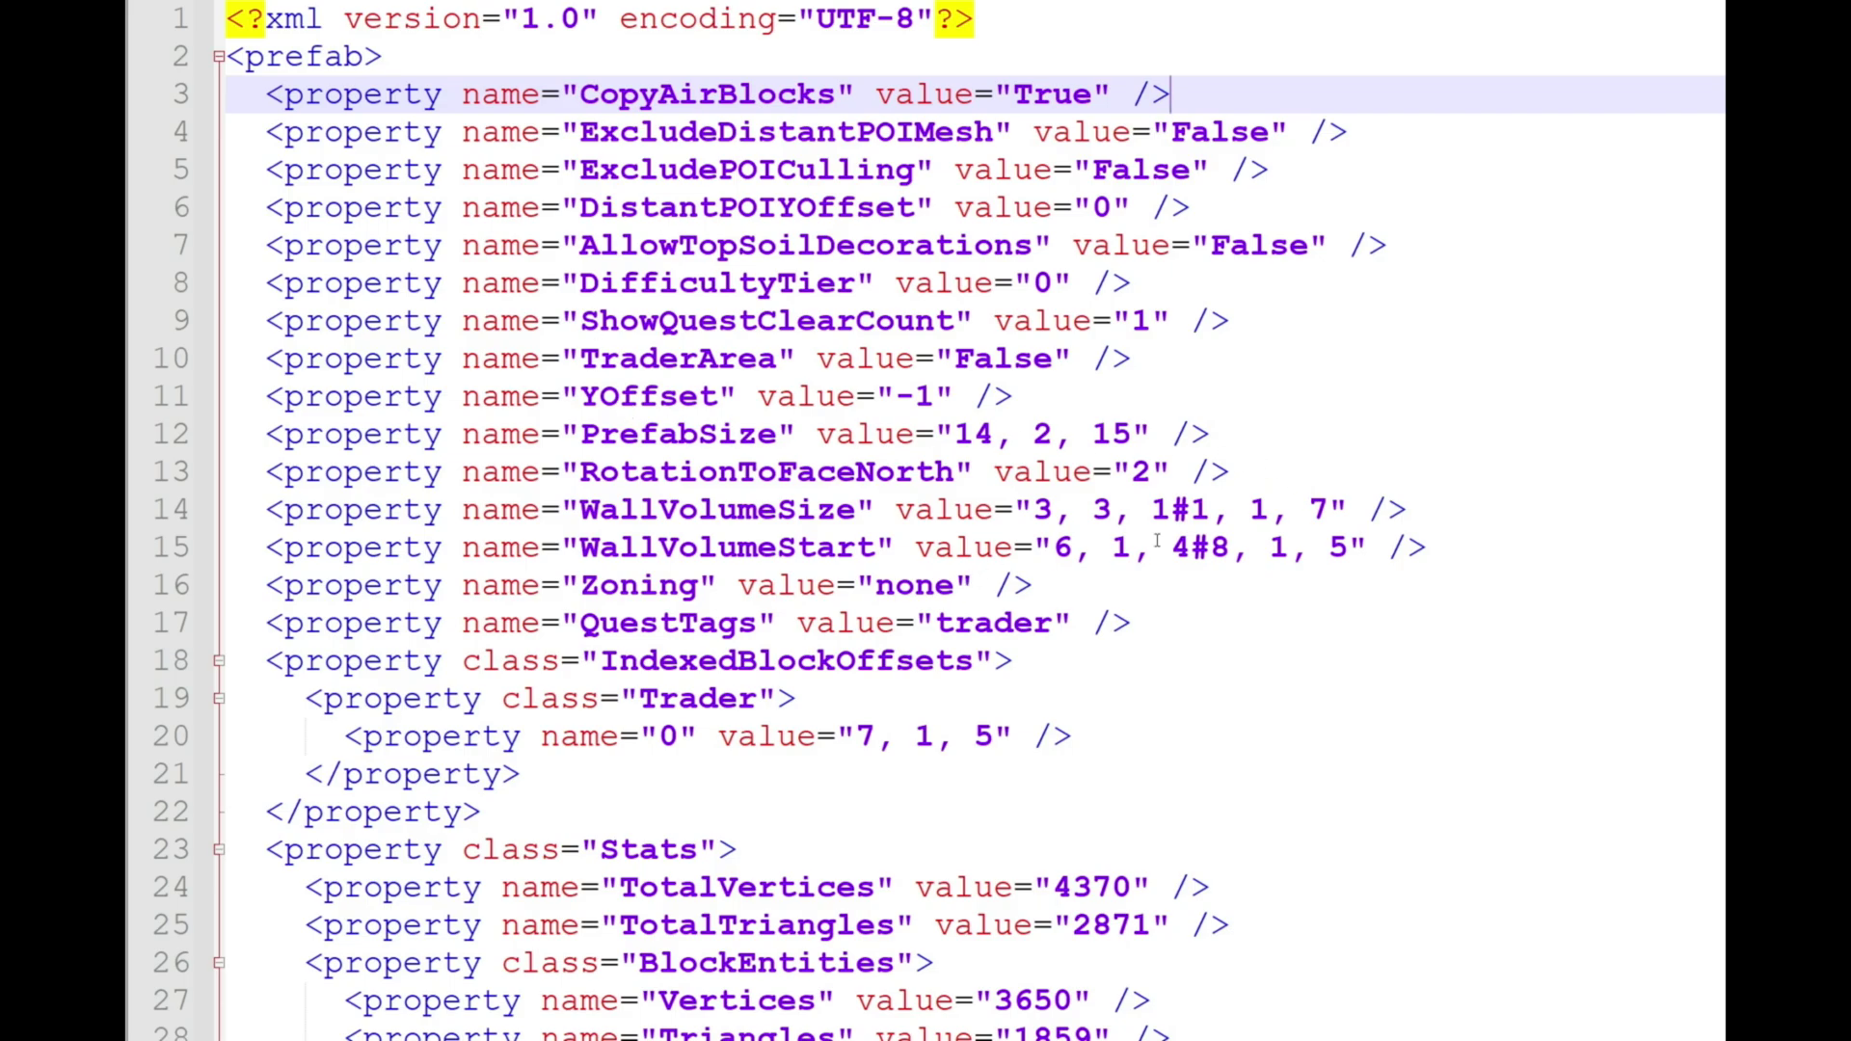
double_click(1018, 358)
type("True")
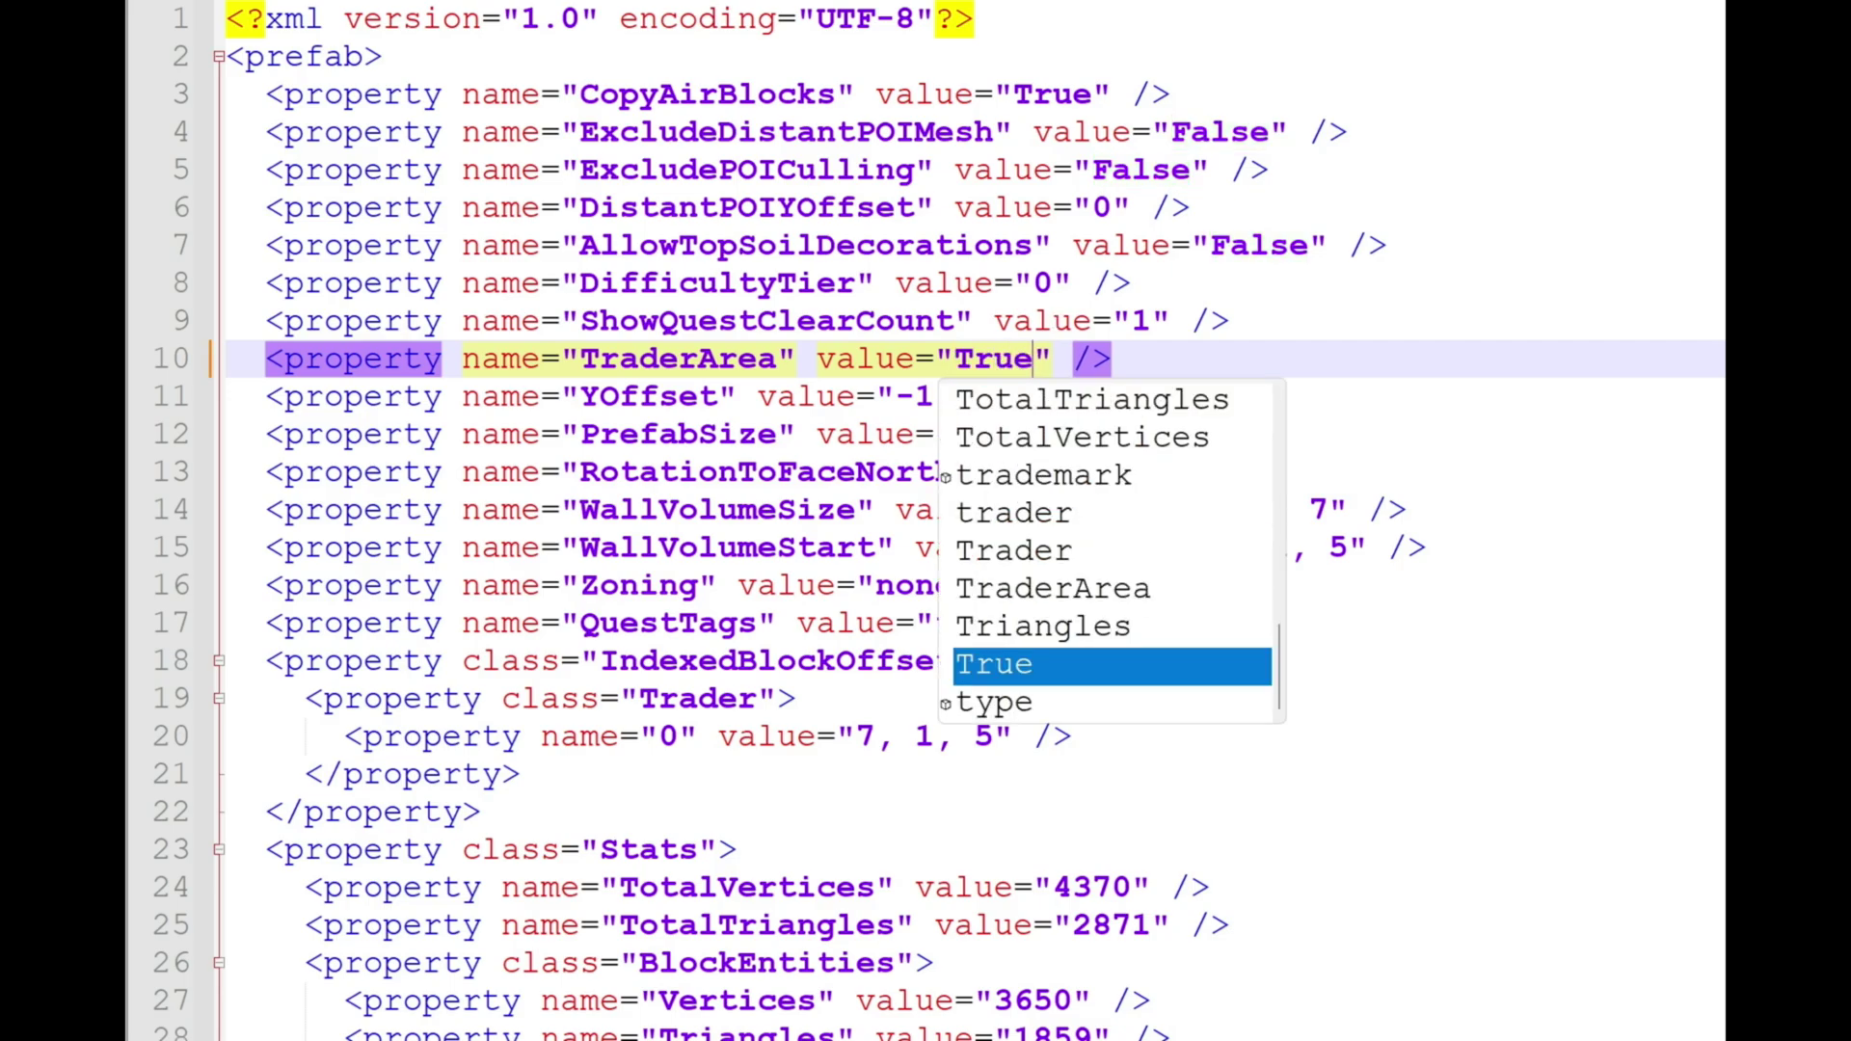
left_click(1247, 289)
key("ctrl+s")
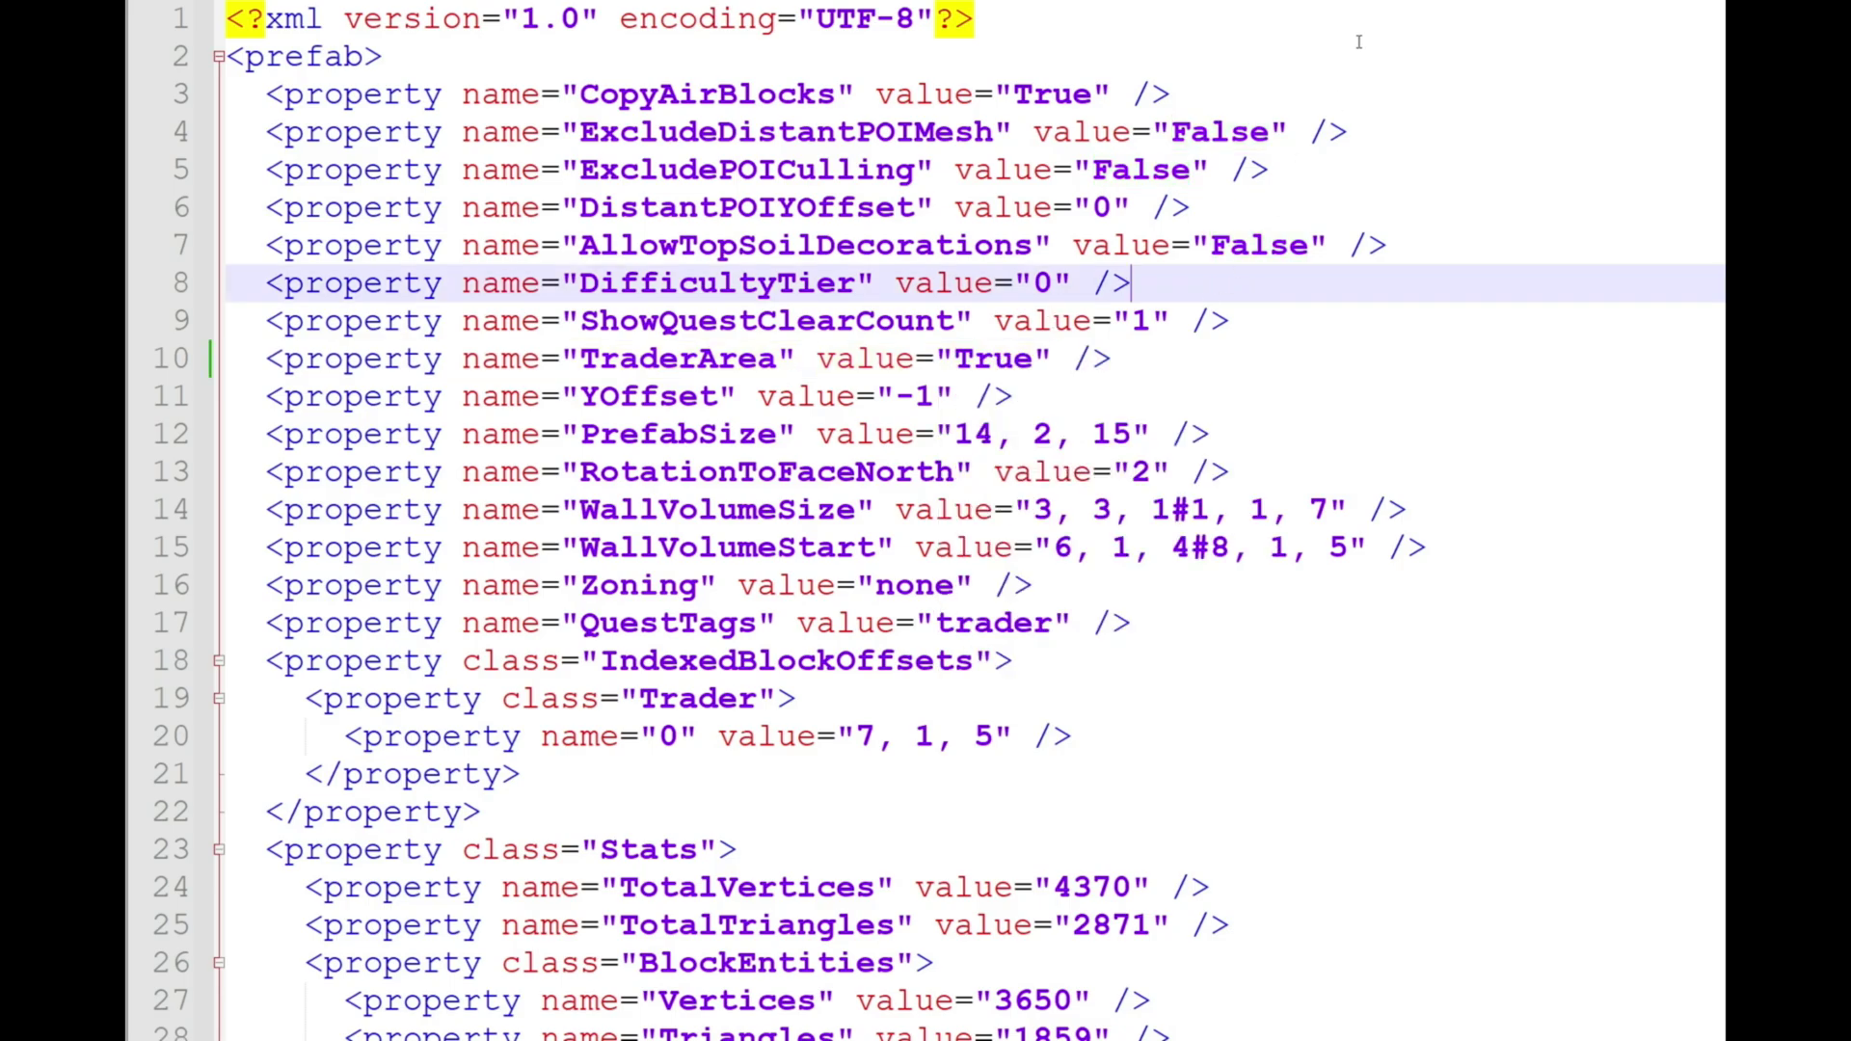
left_click(1387, 1)
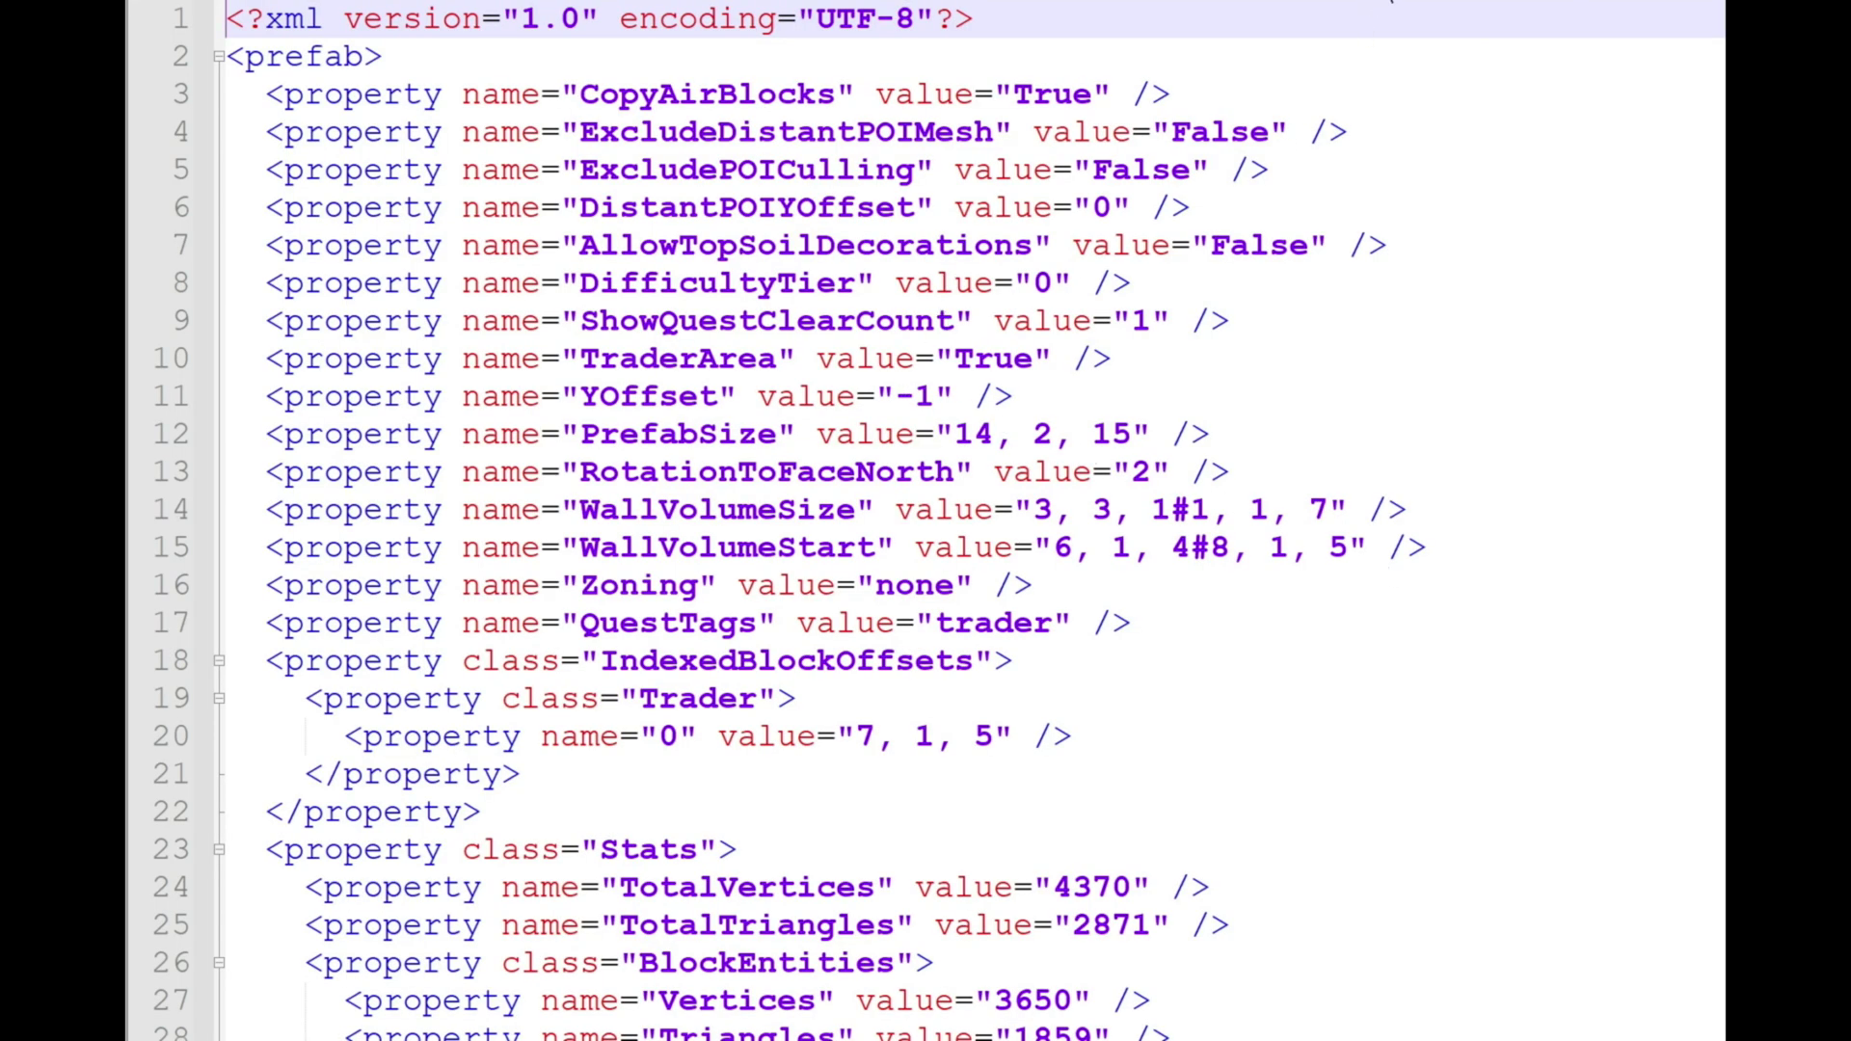
left_click(1389, 2)
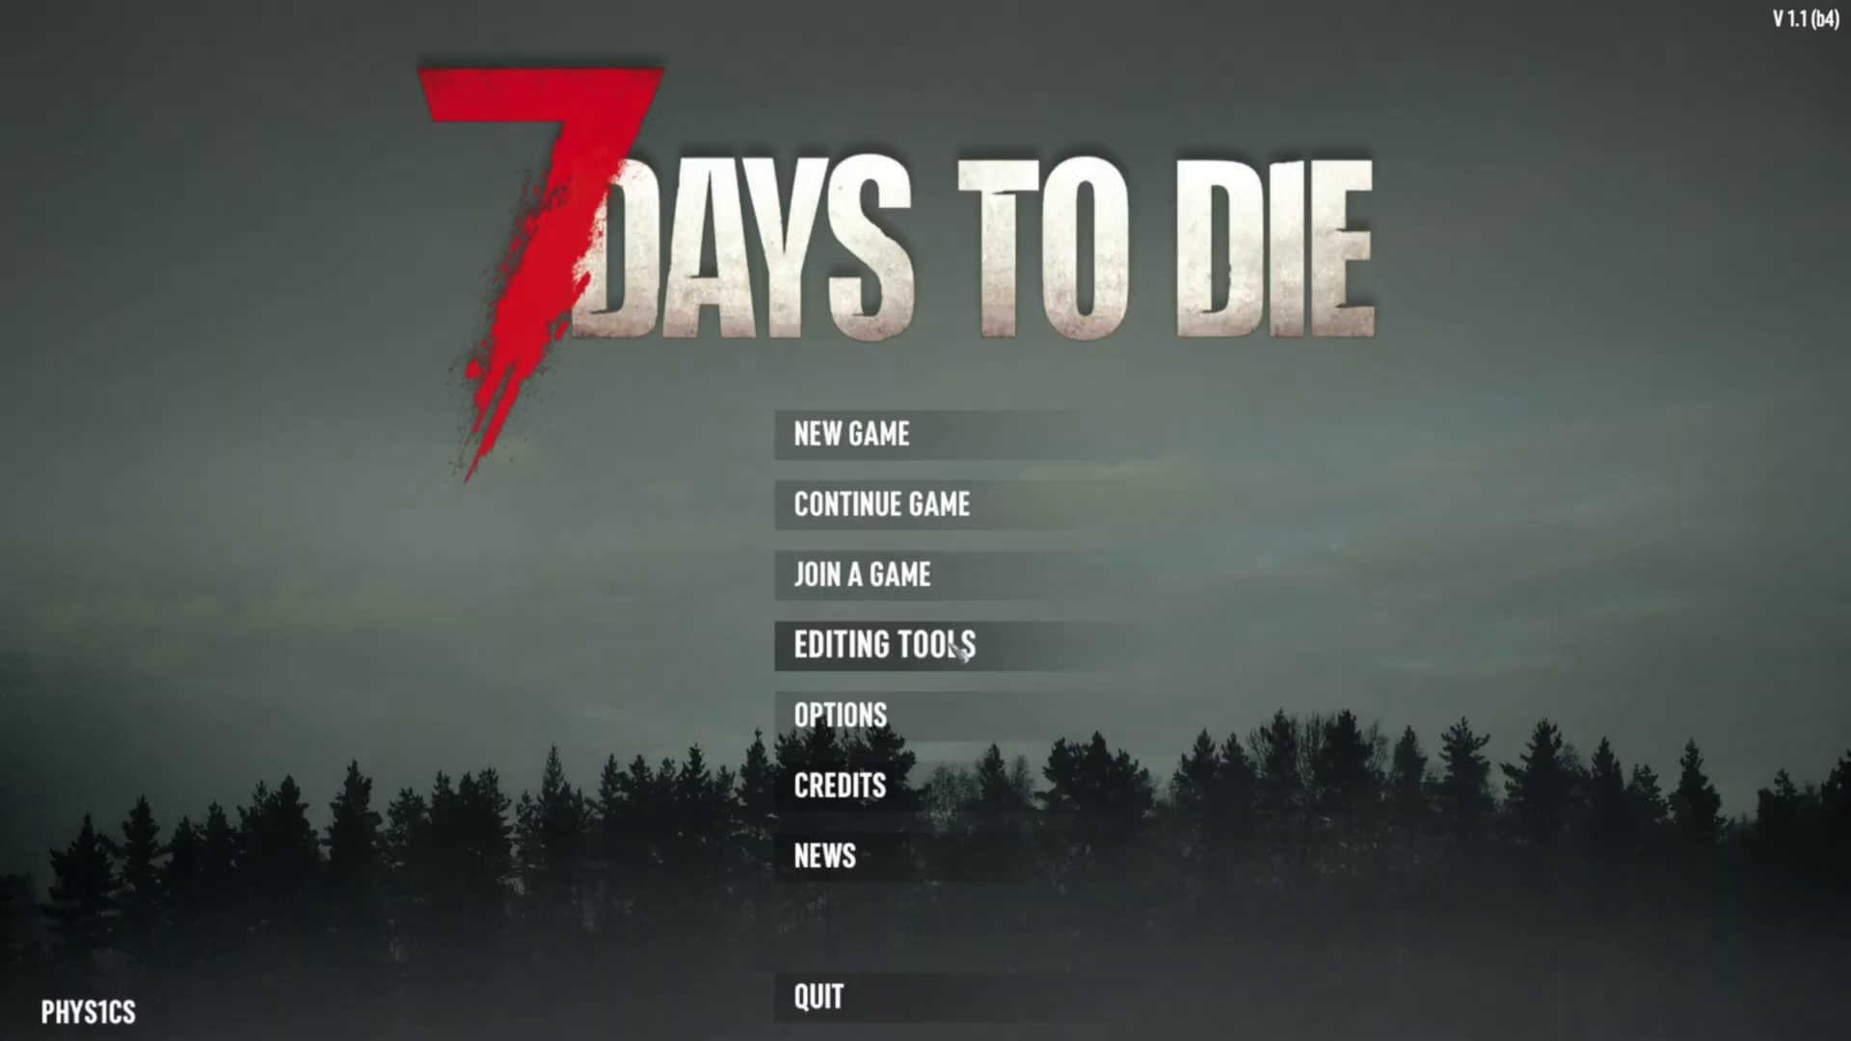
Start the Level/Prefab Editor from the game's main menu and load the aaa_testtrader prefab.
left_click(958, 649)
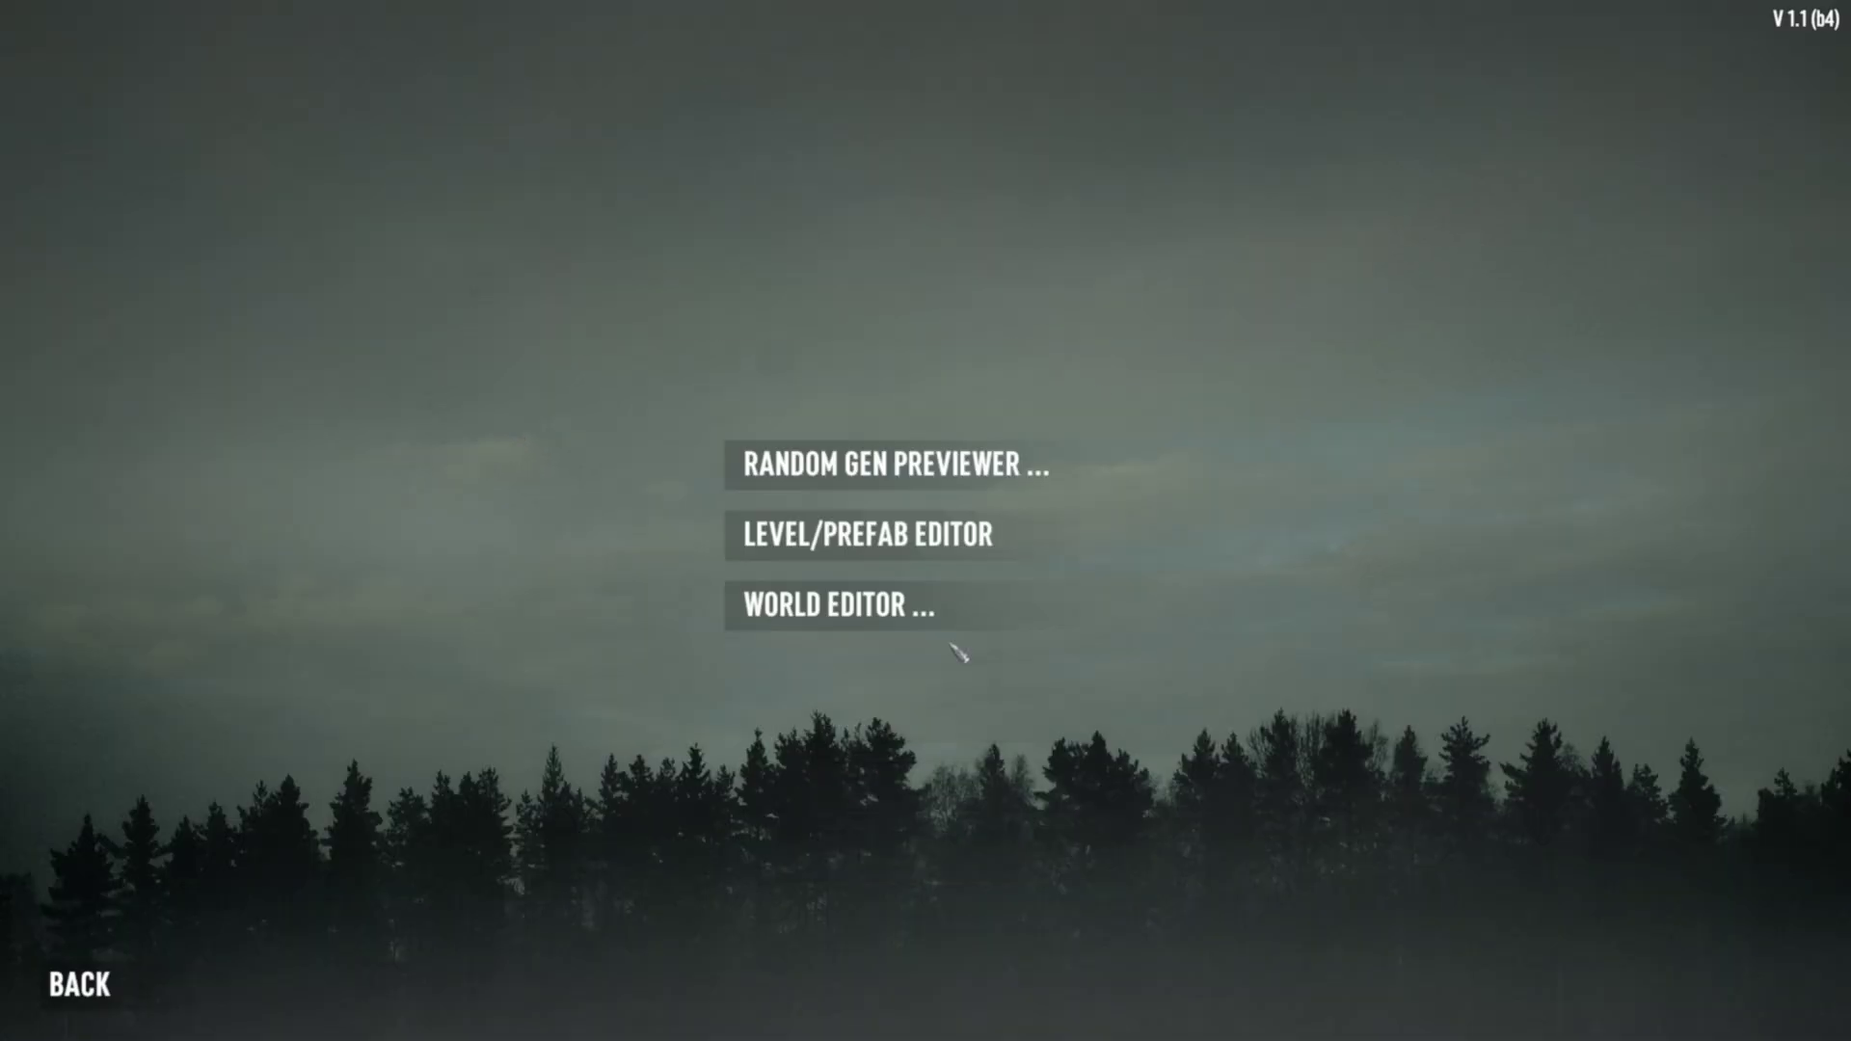
left_click(949, 530)
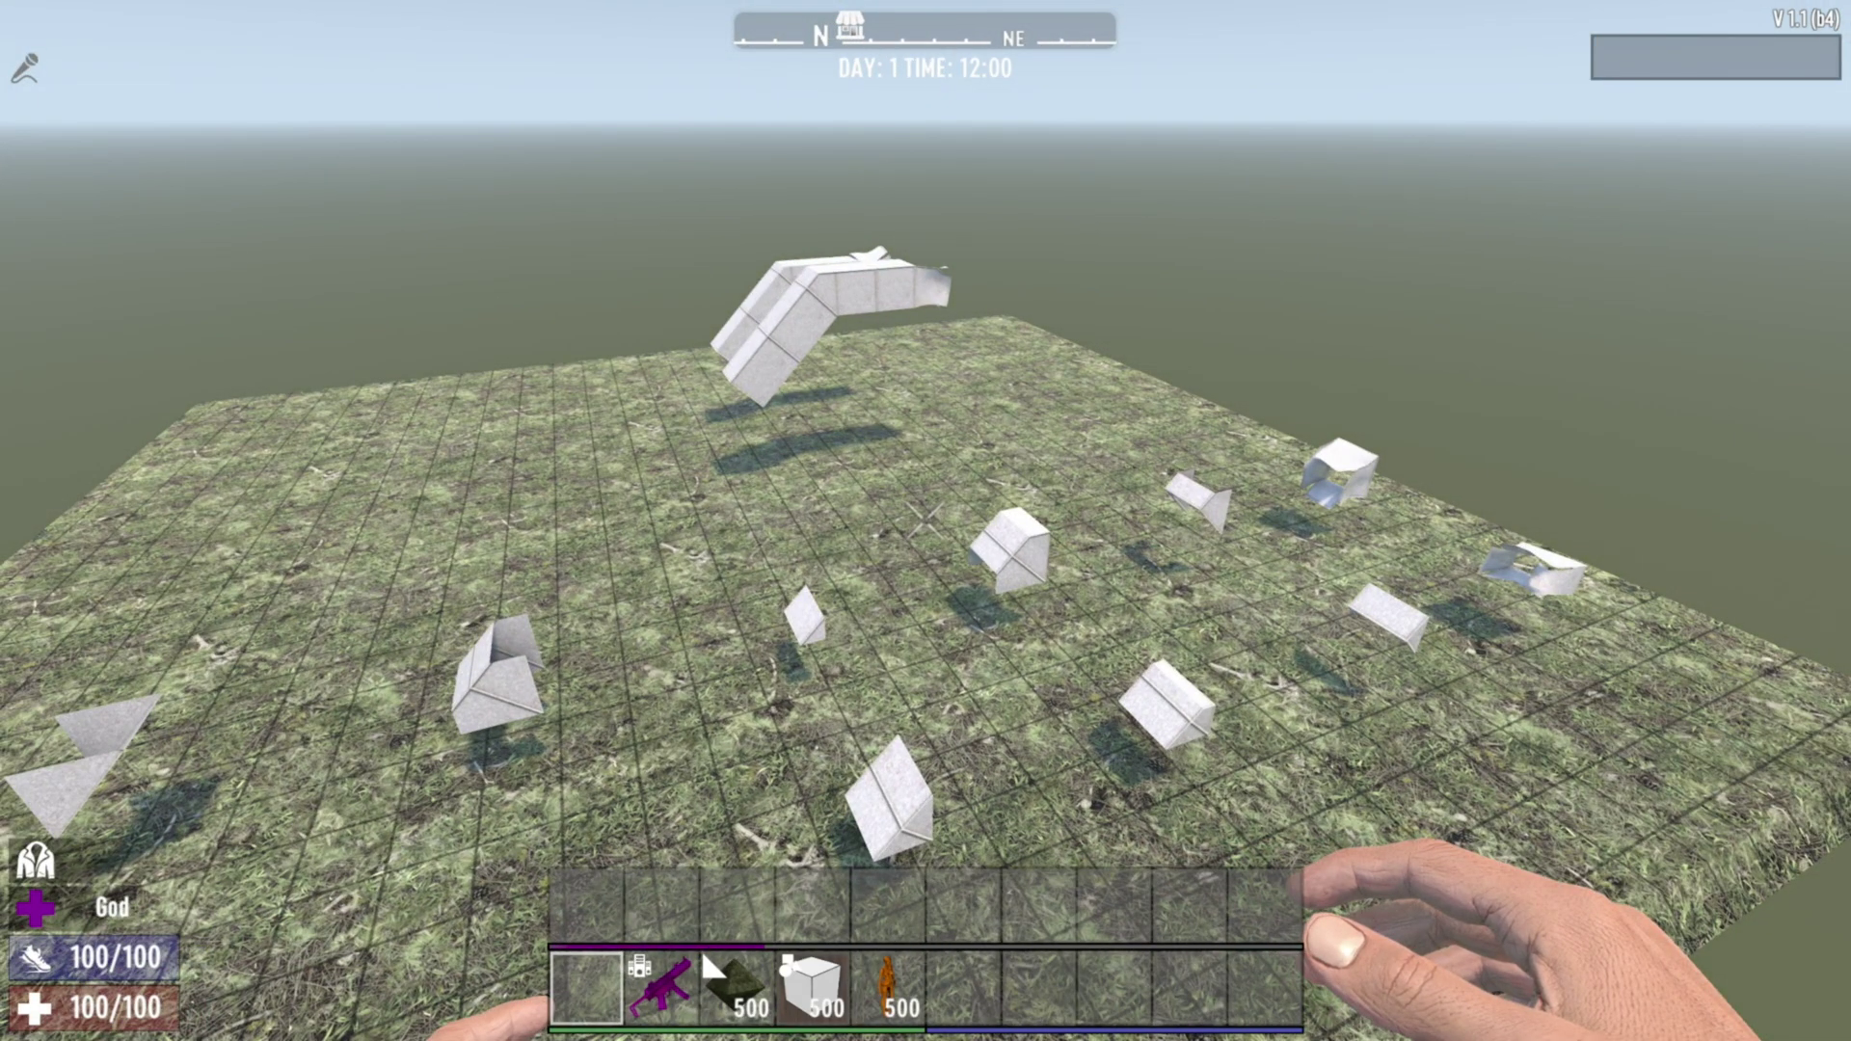
key("Escape")
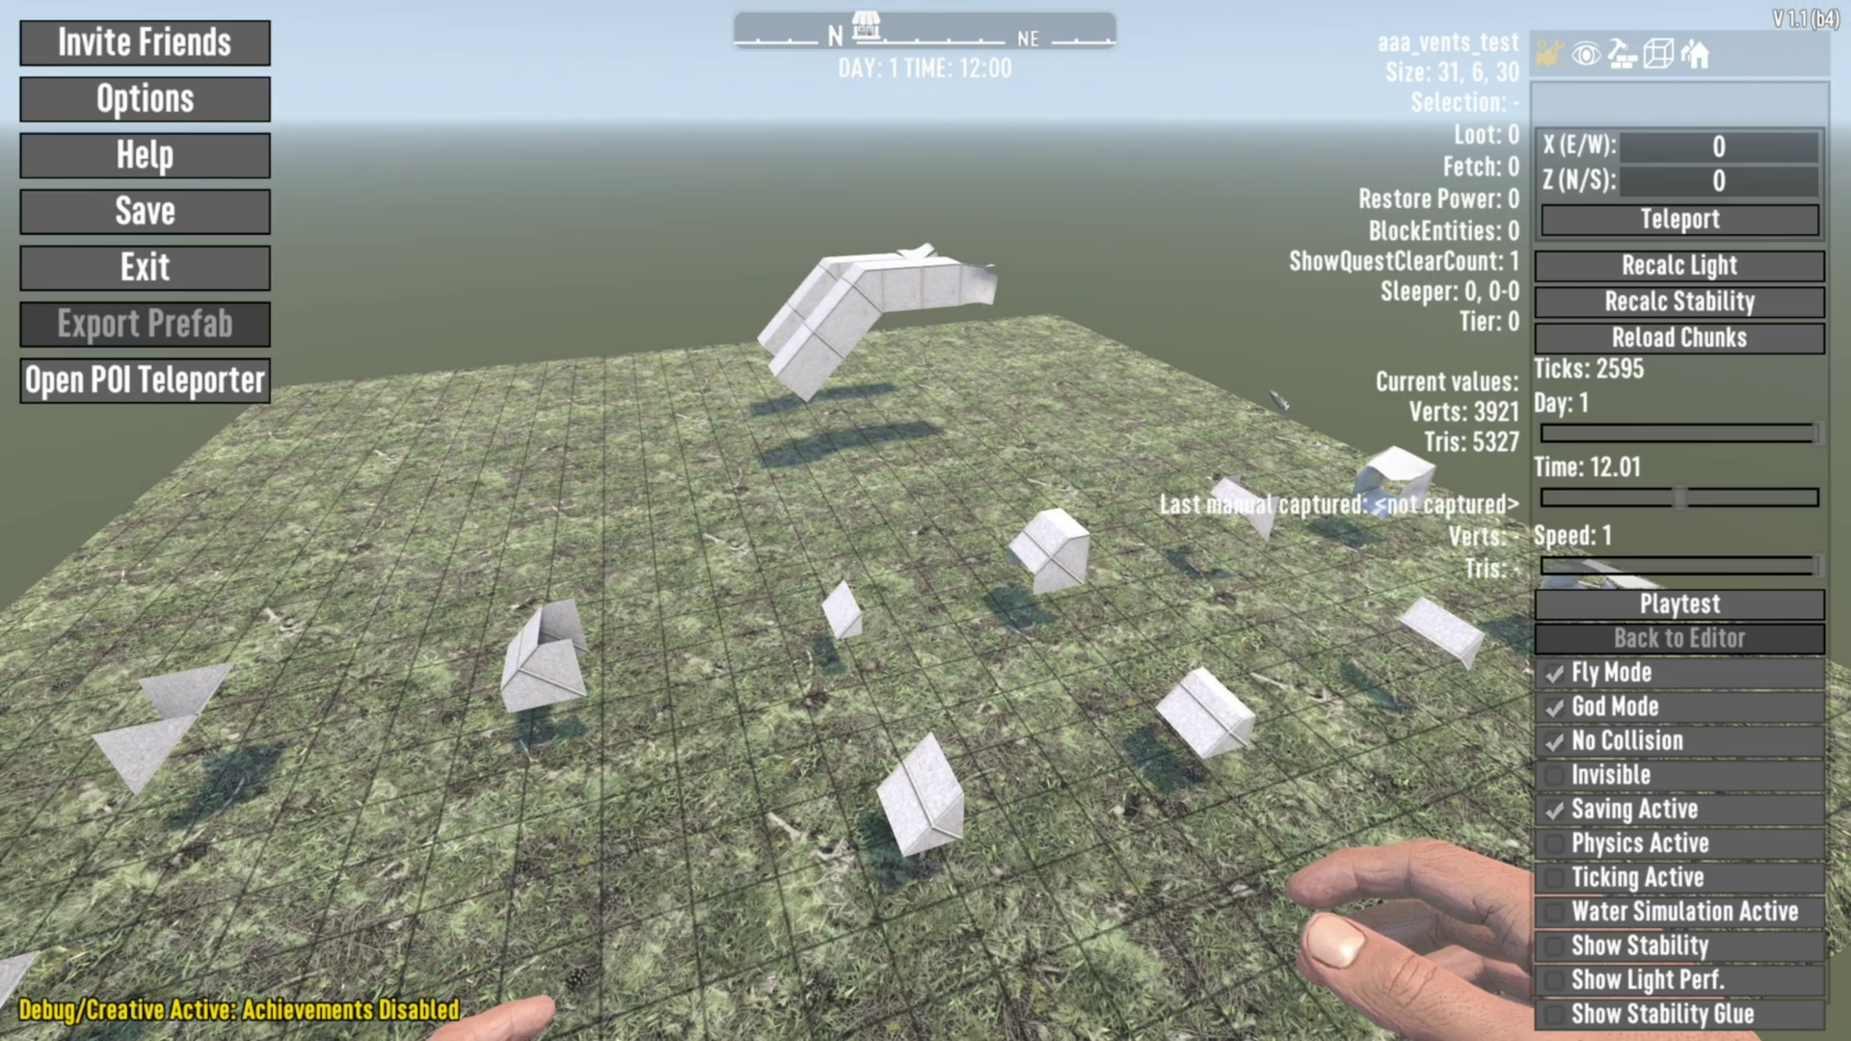
left_click(1637, 63)
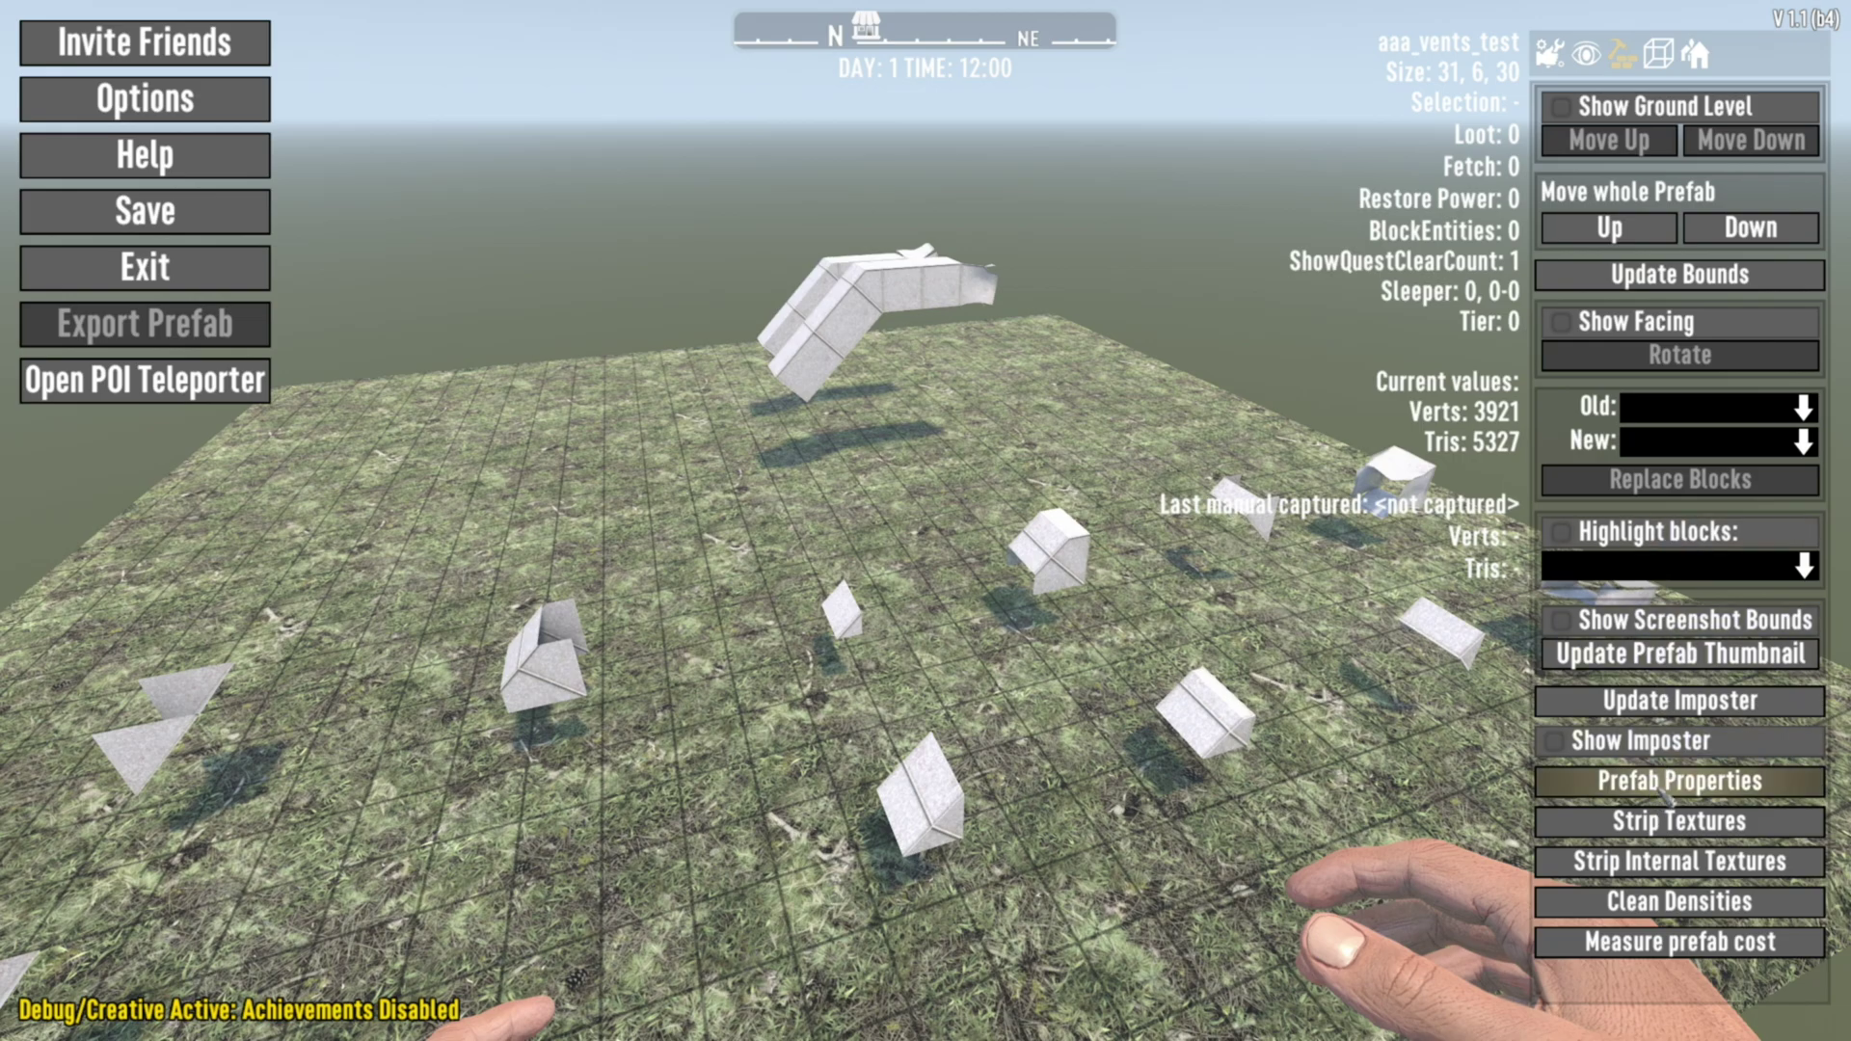
left_click(1695, 55)
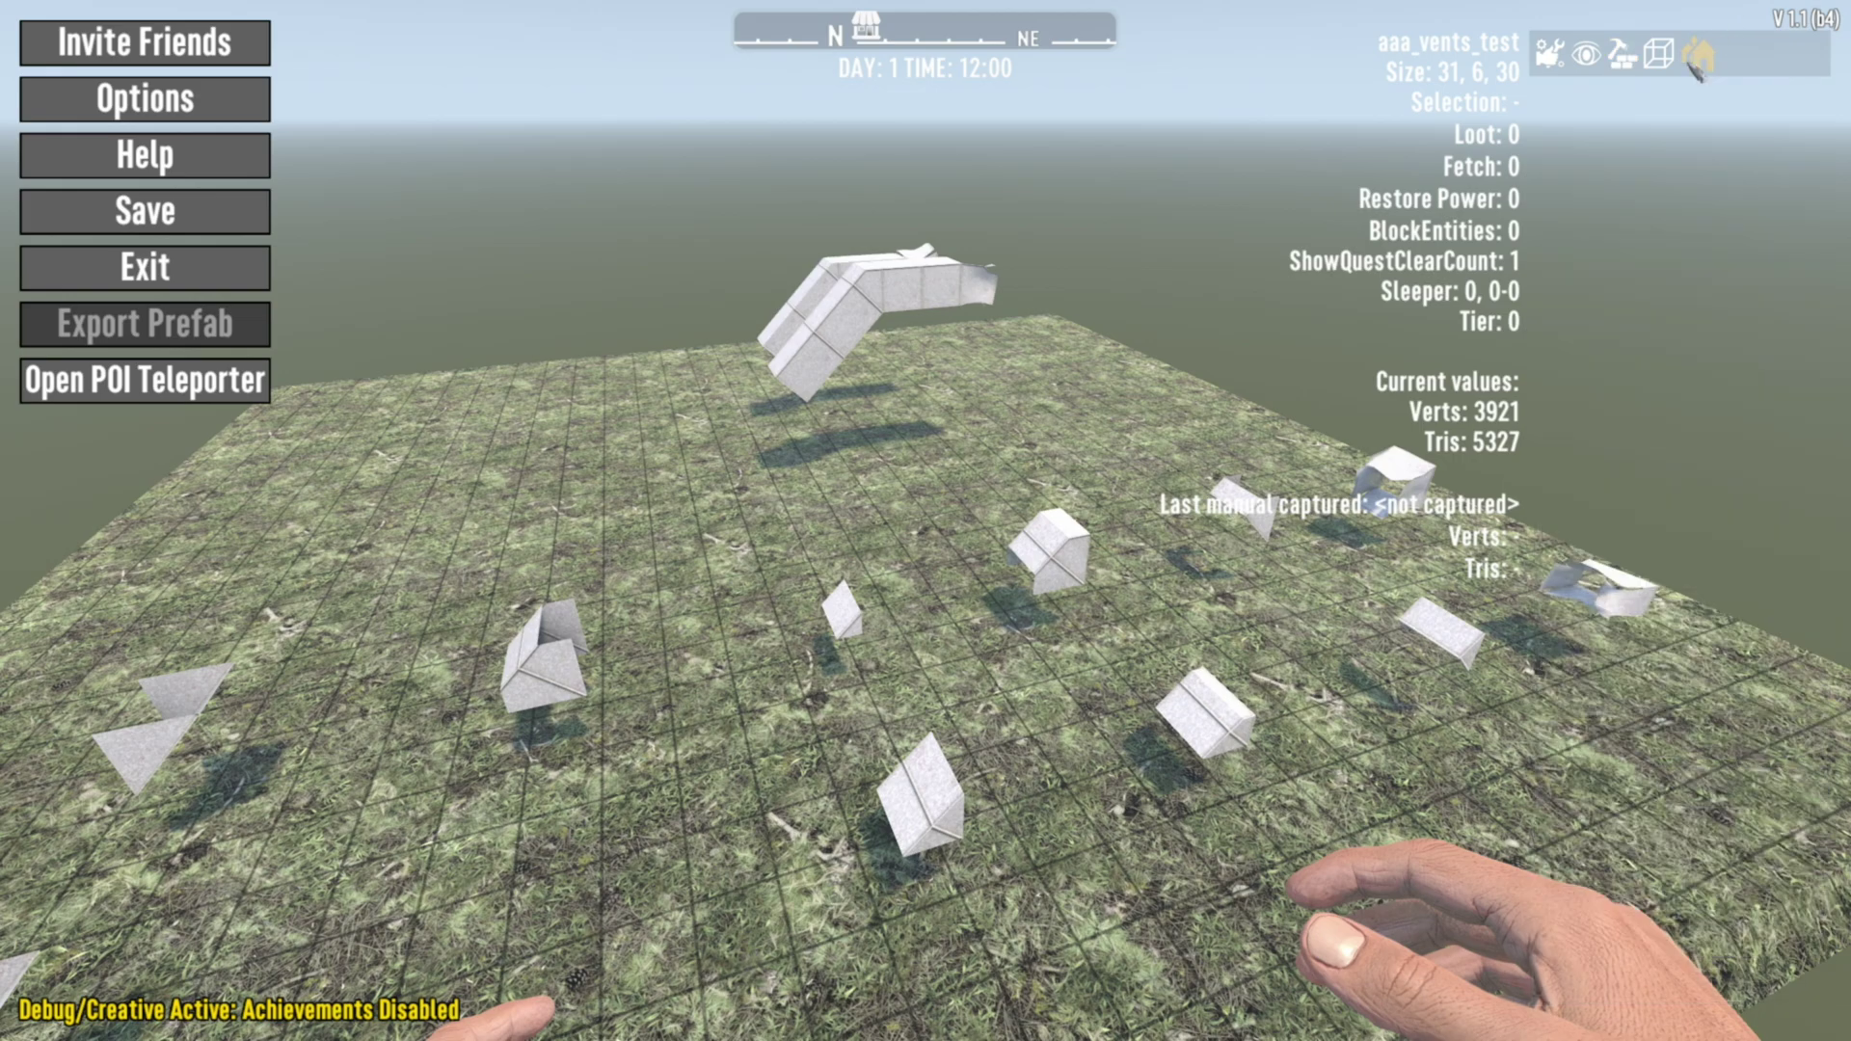
left_click(1641, 308)
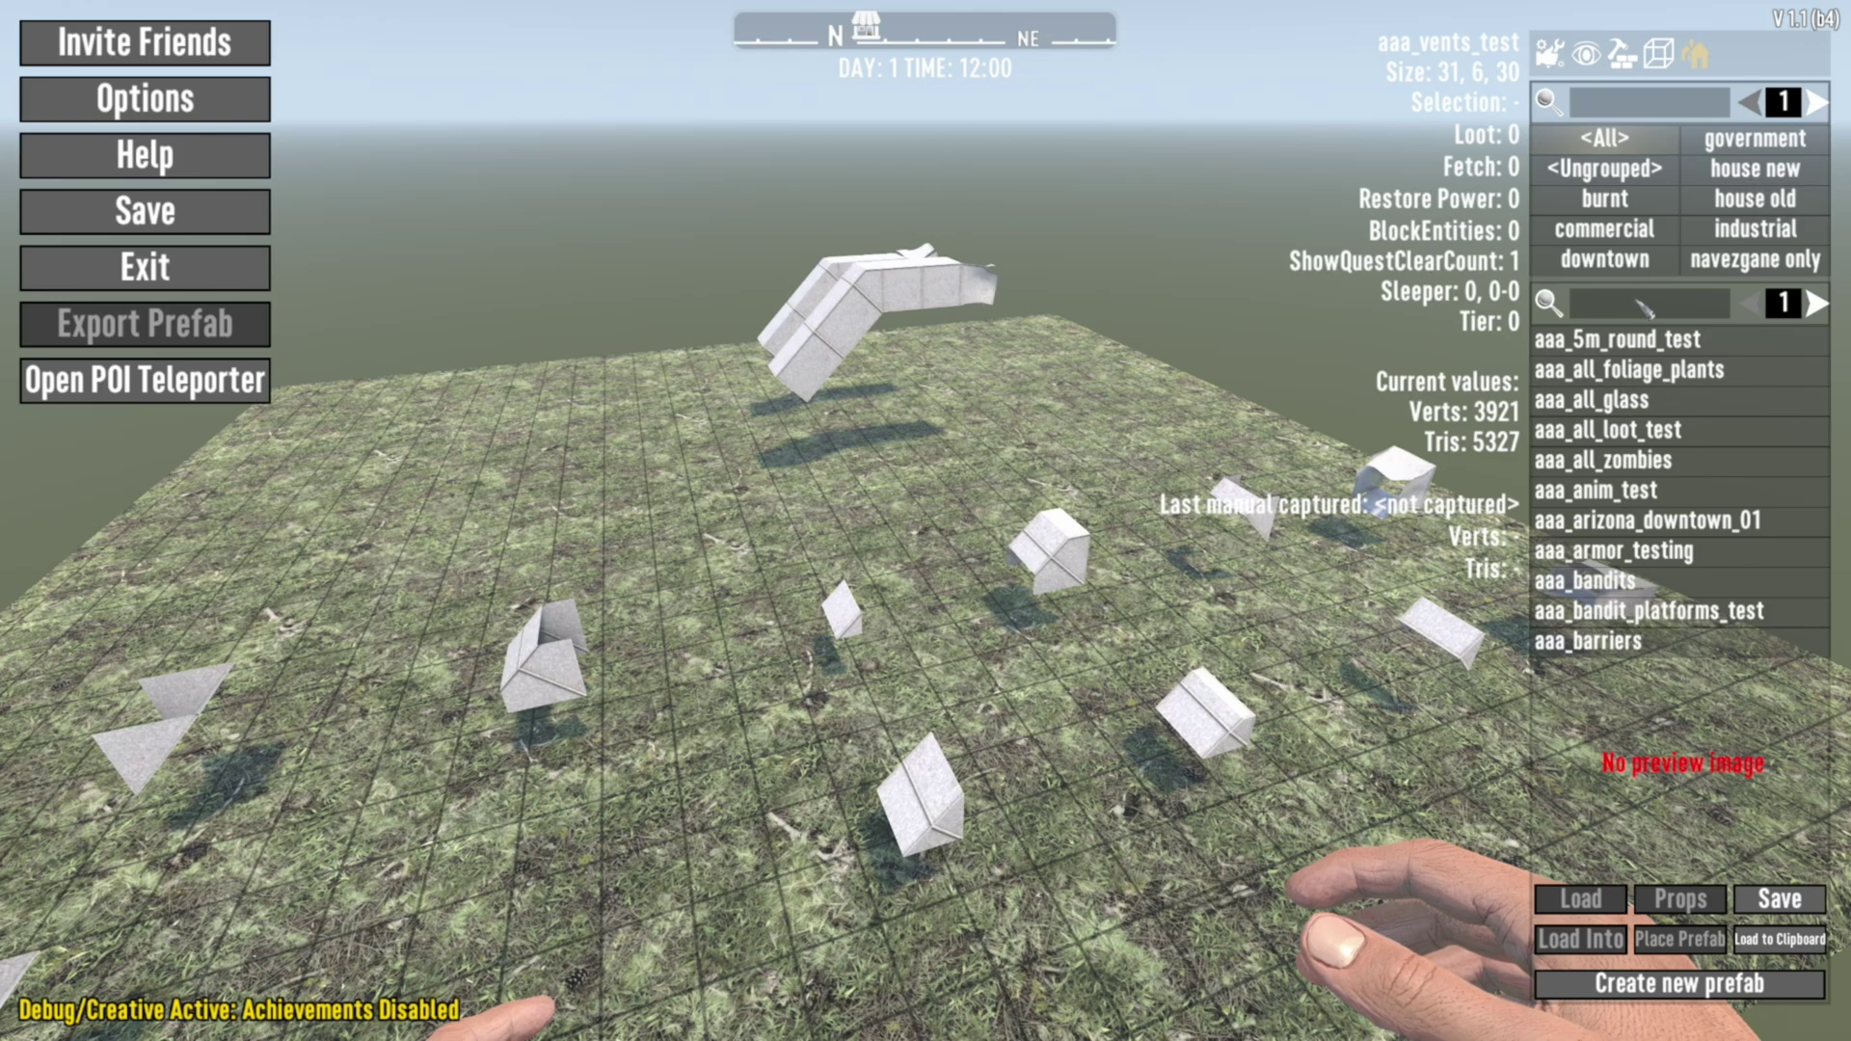
type("trader")
double_click(1699, 342)
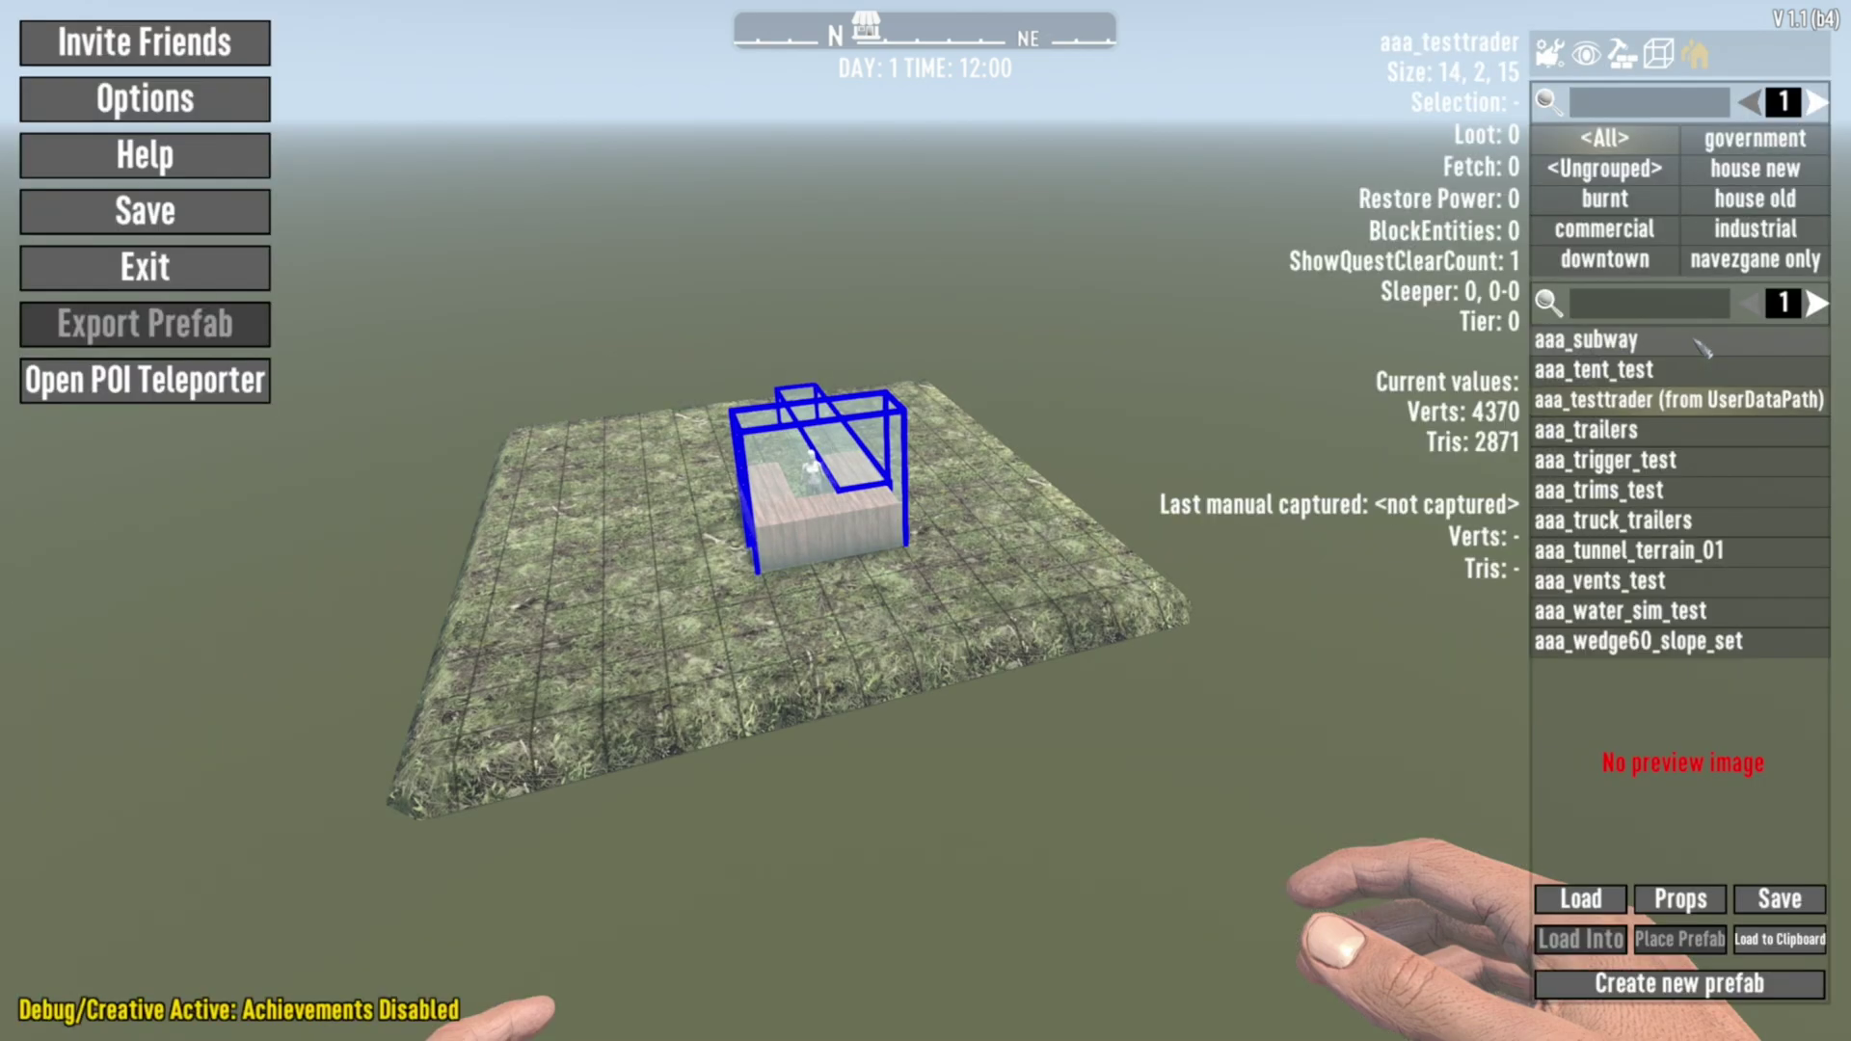
key("Escape")
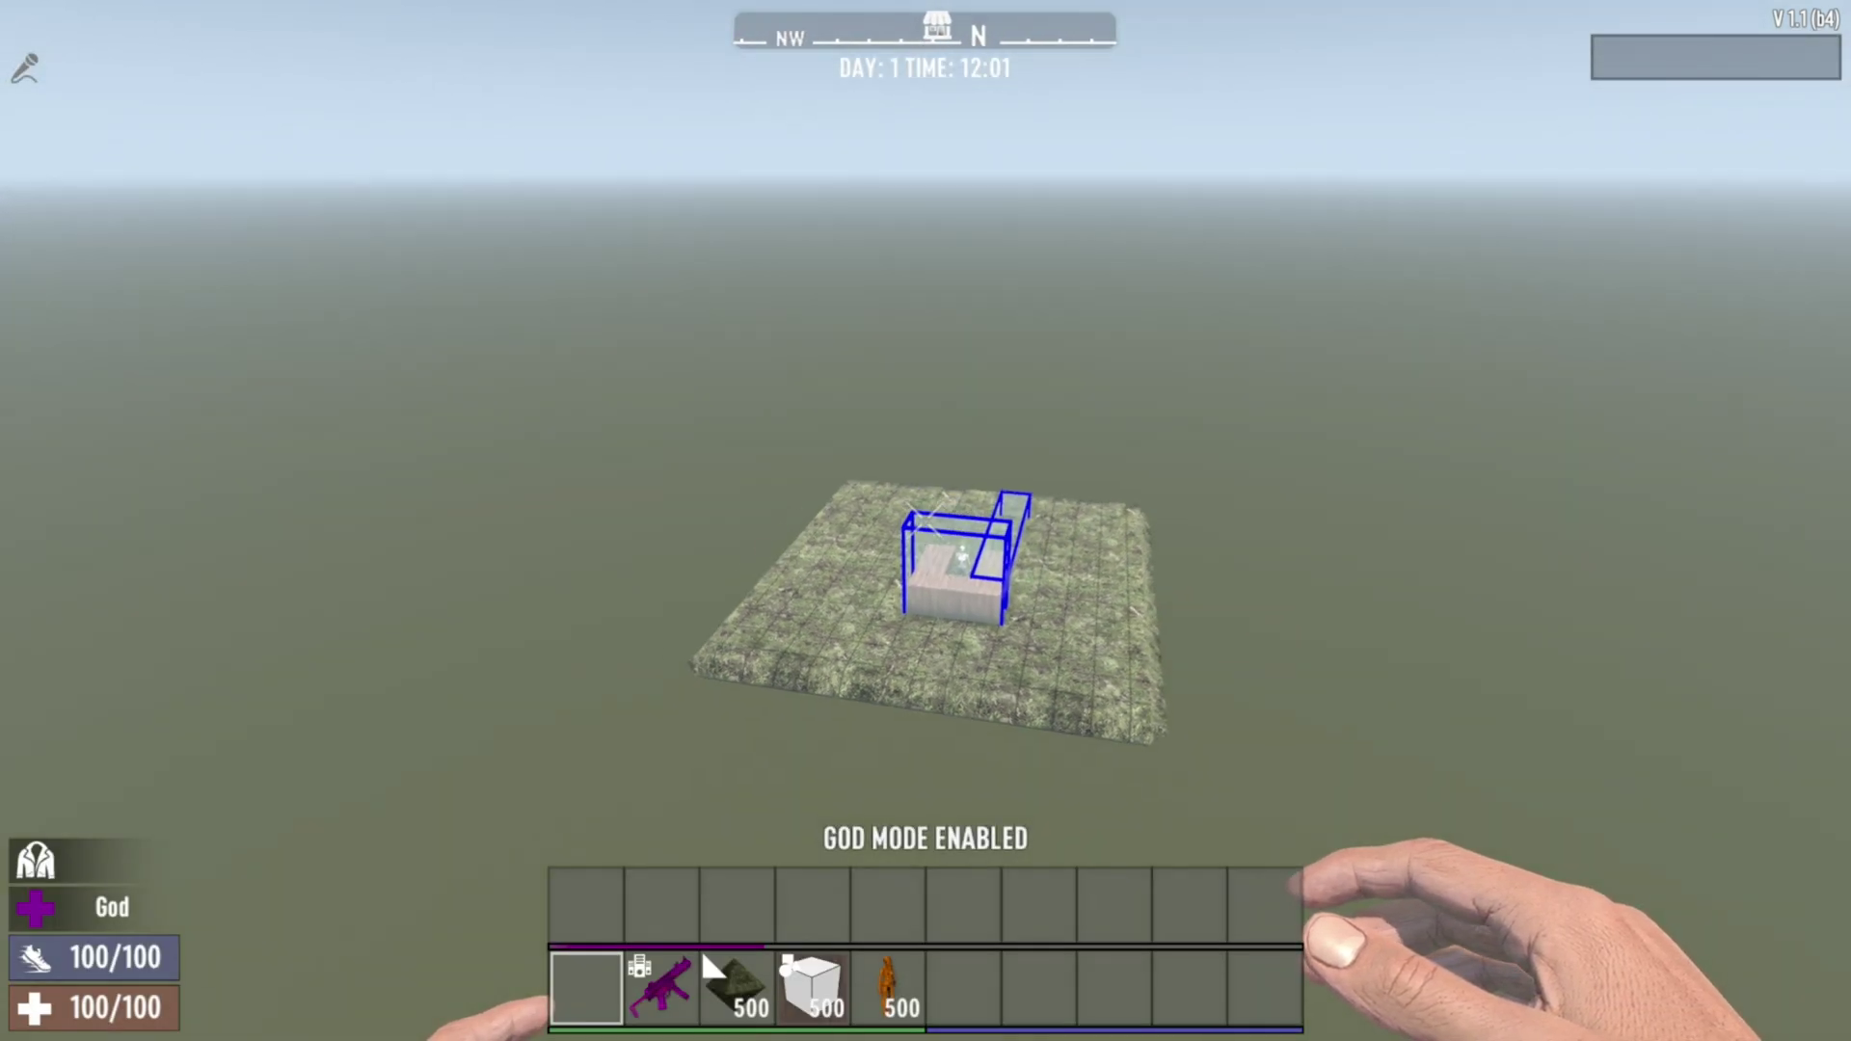
Add a teleport volume to the aaa_testtrader prefab.
key("Escape")
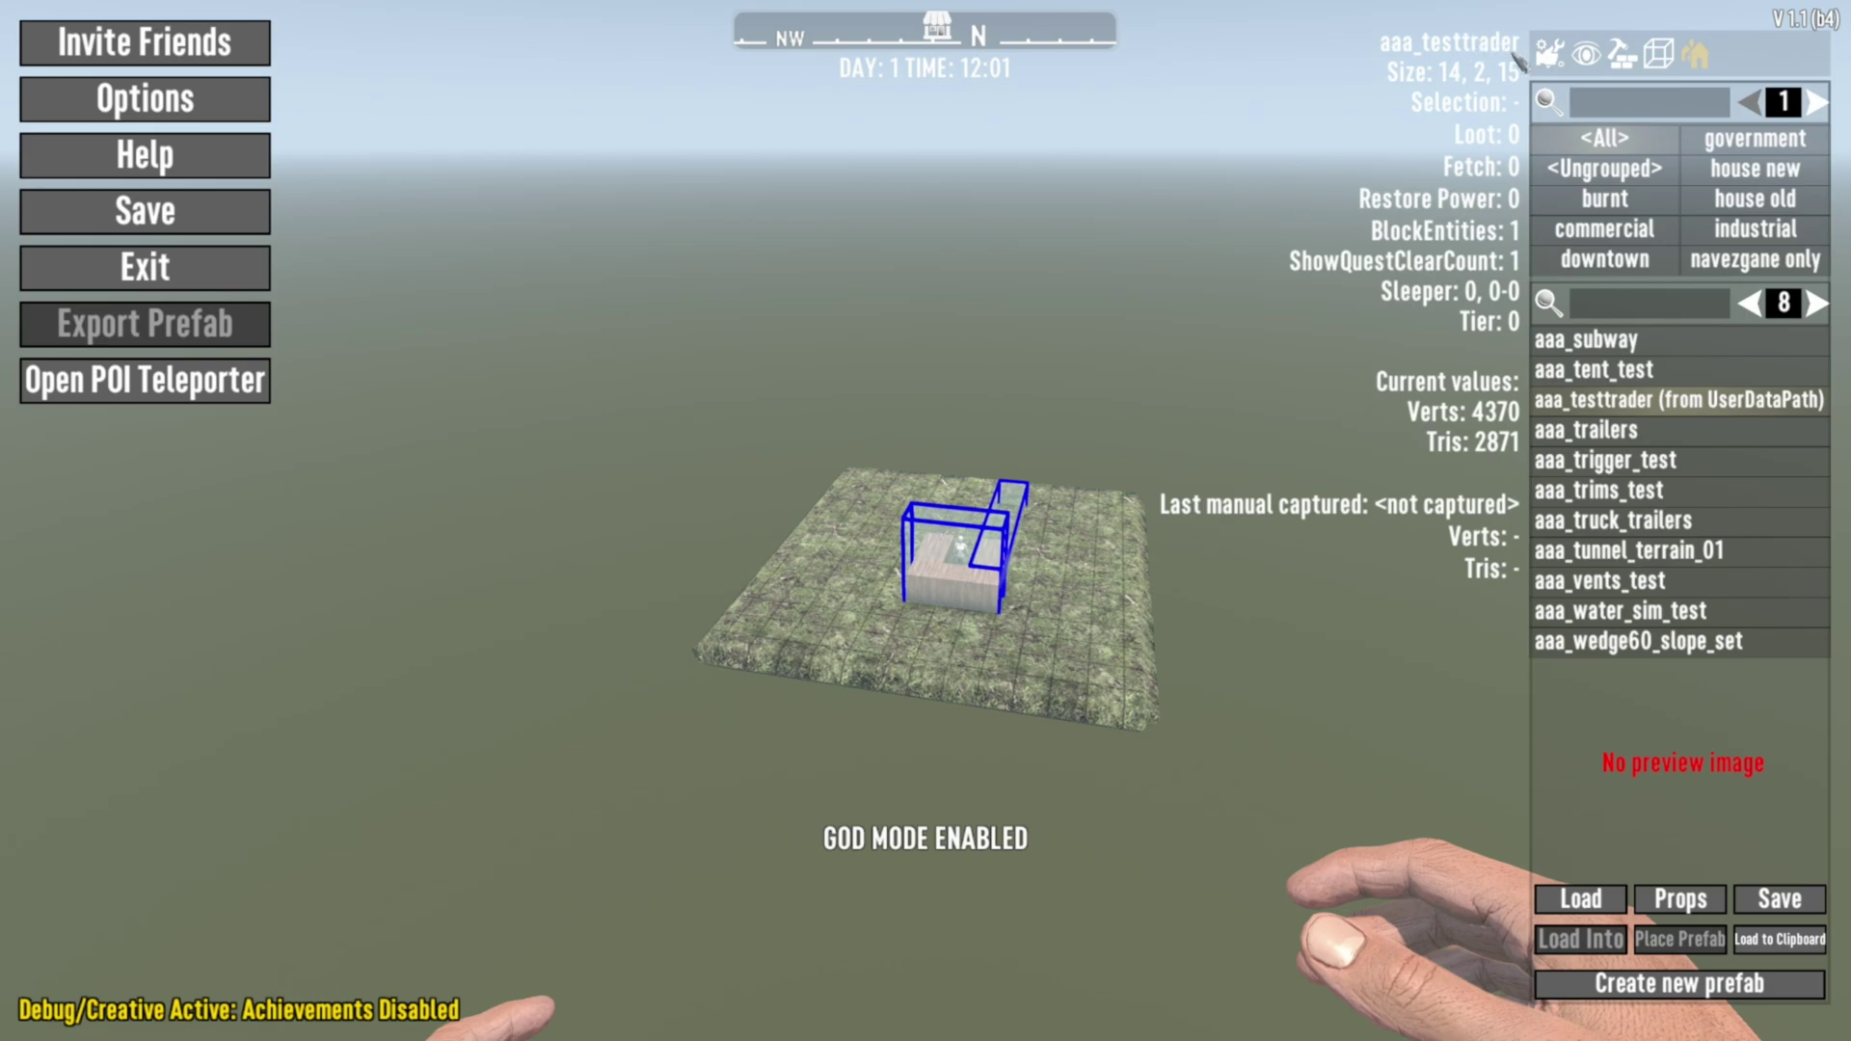
left_click(1658, 54)
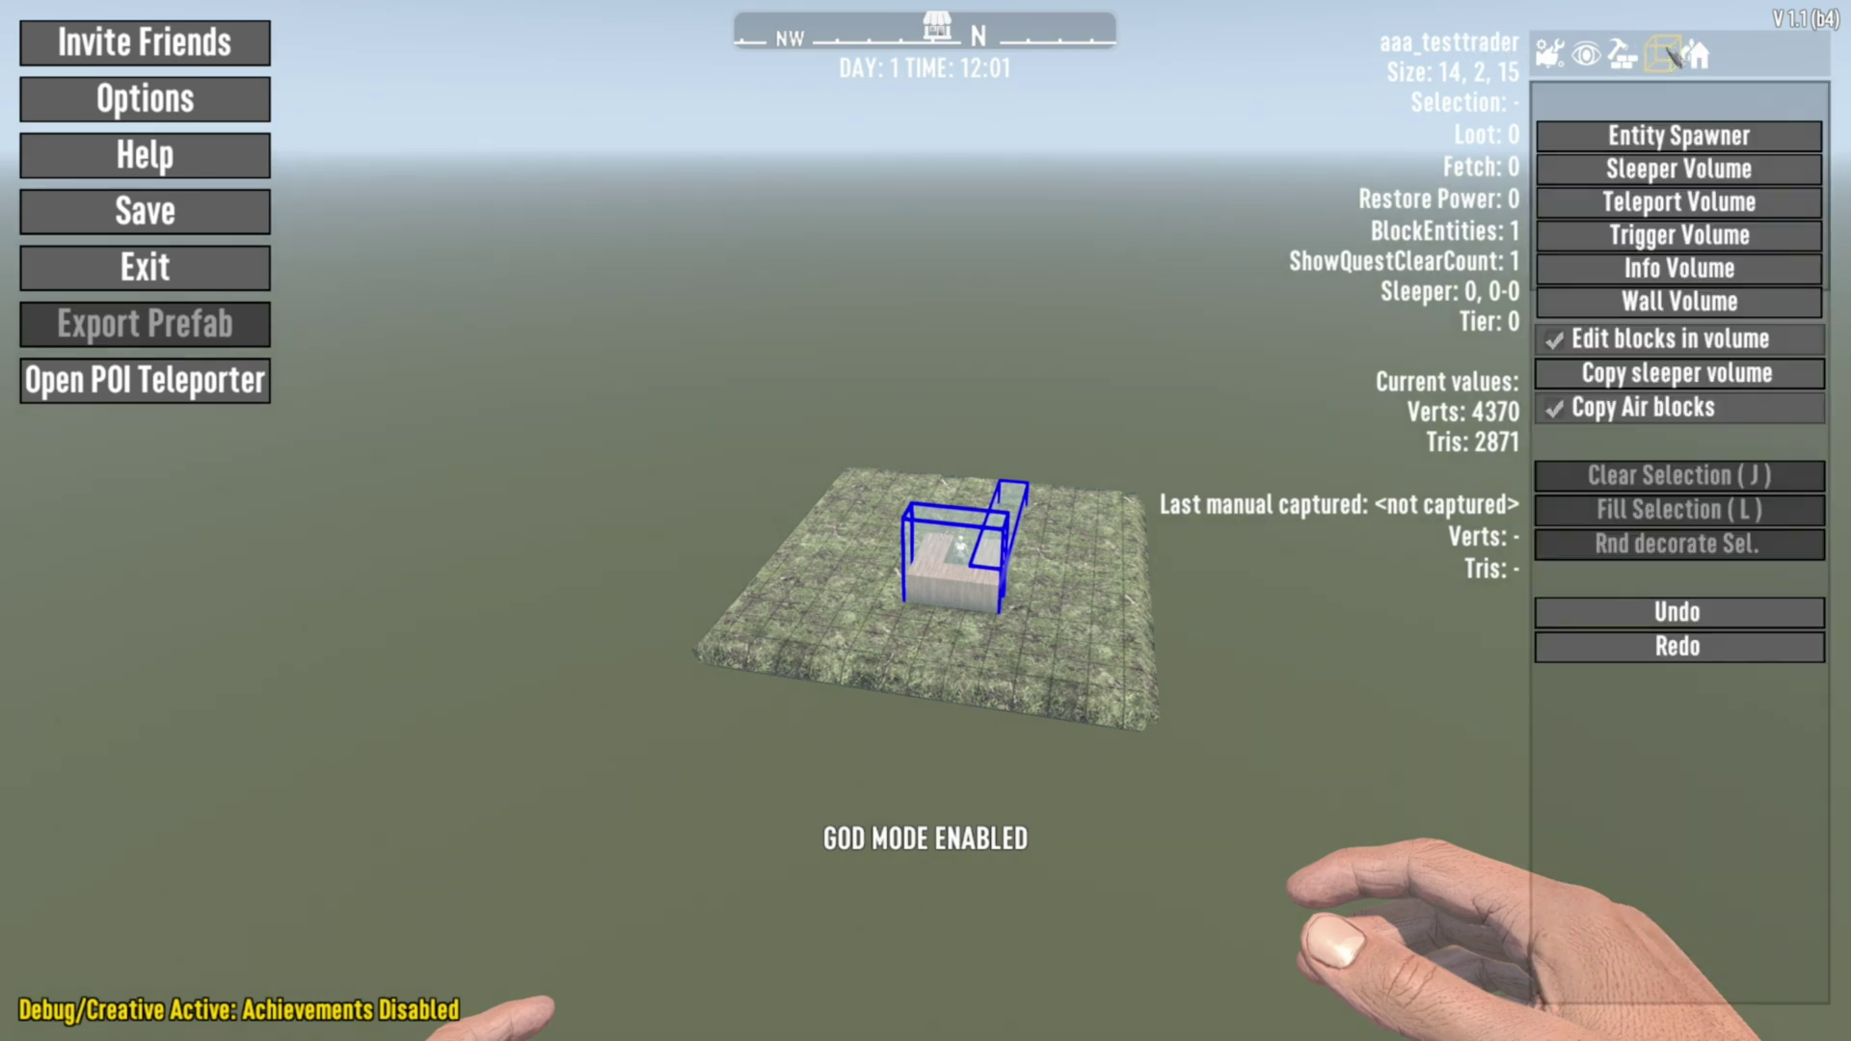
left_click(1673, 210)
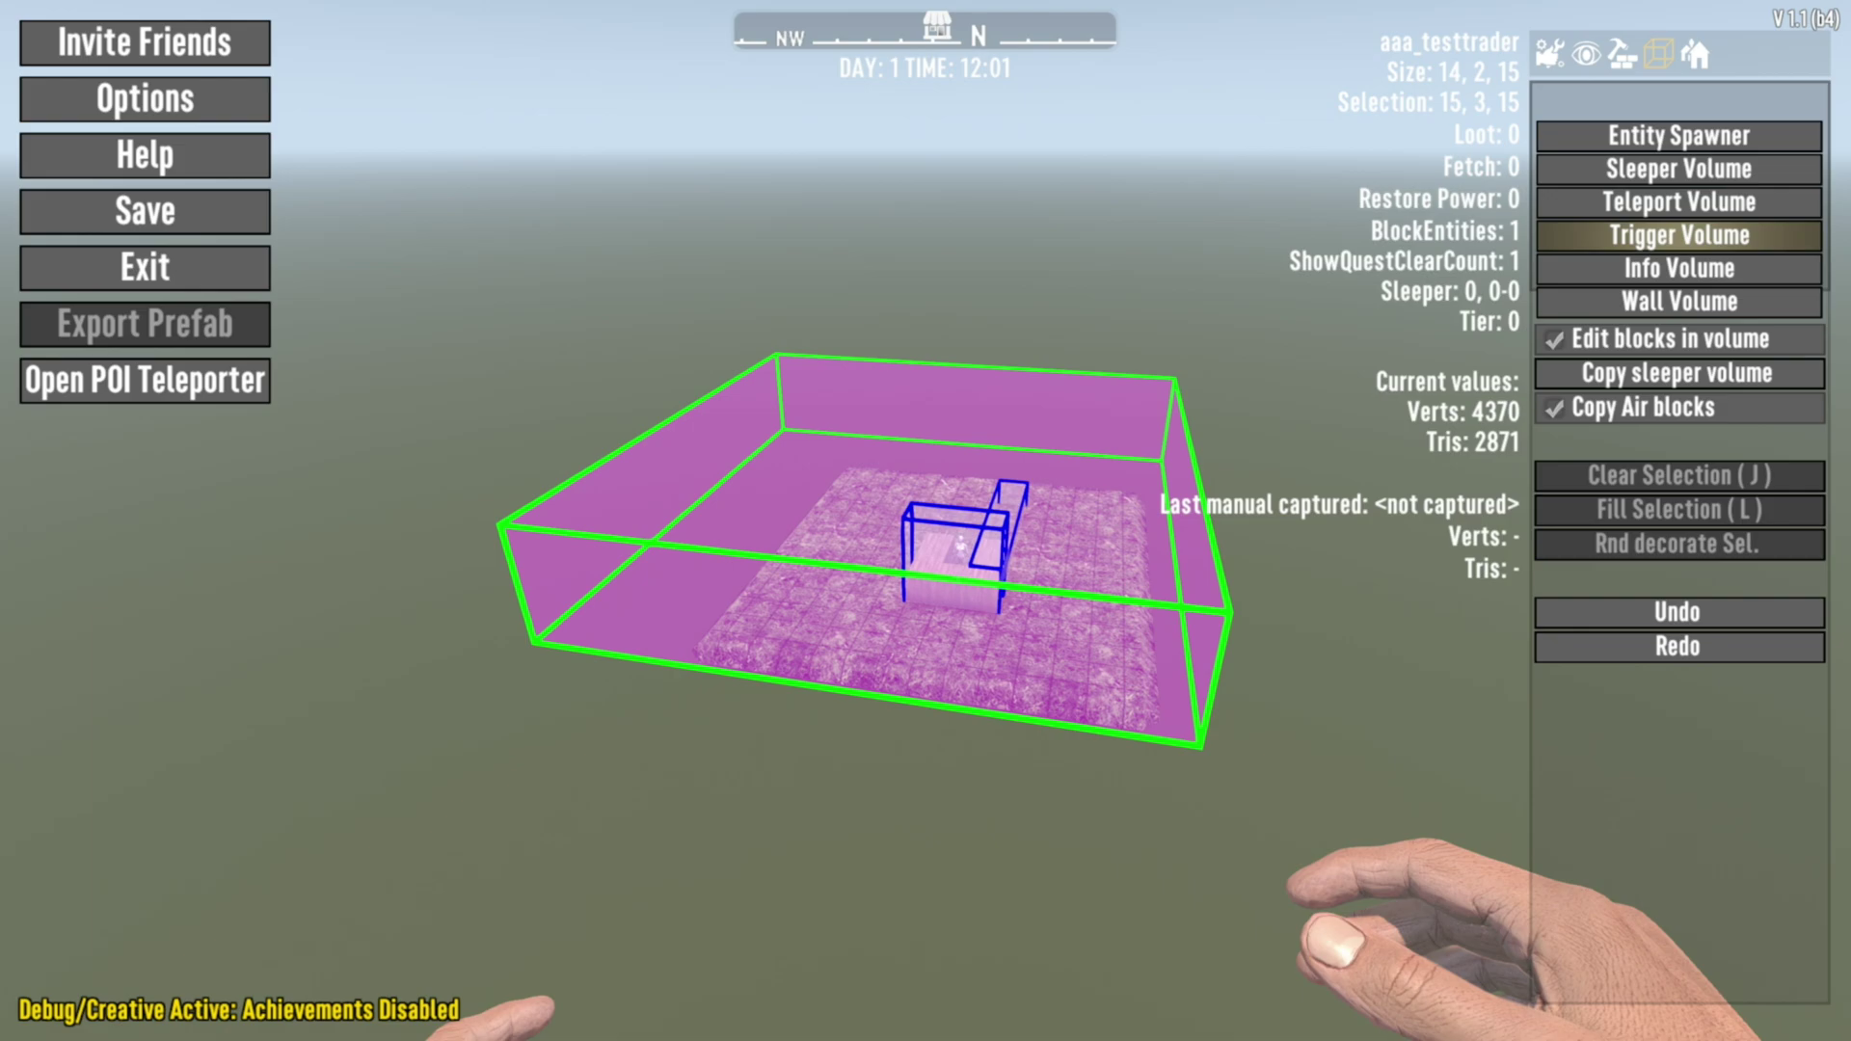
Shrink the teleport volume's footprint to about 10 by 11 blocks so it fits inside the grass platform.
key("Escape")
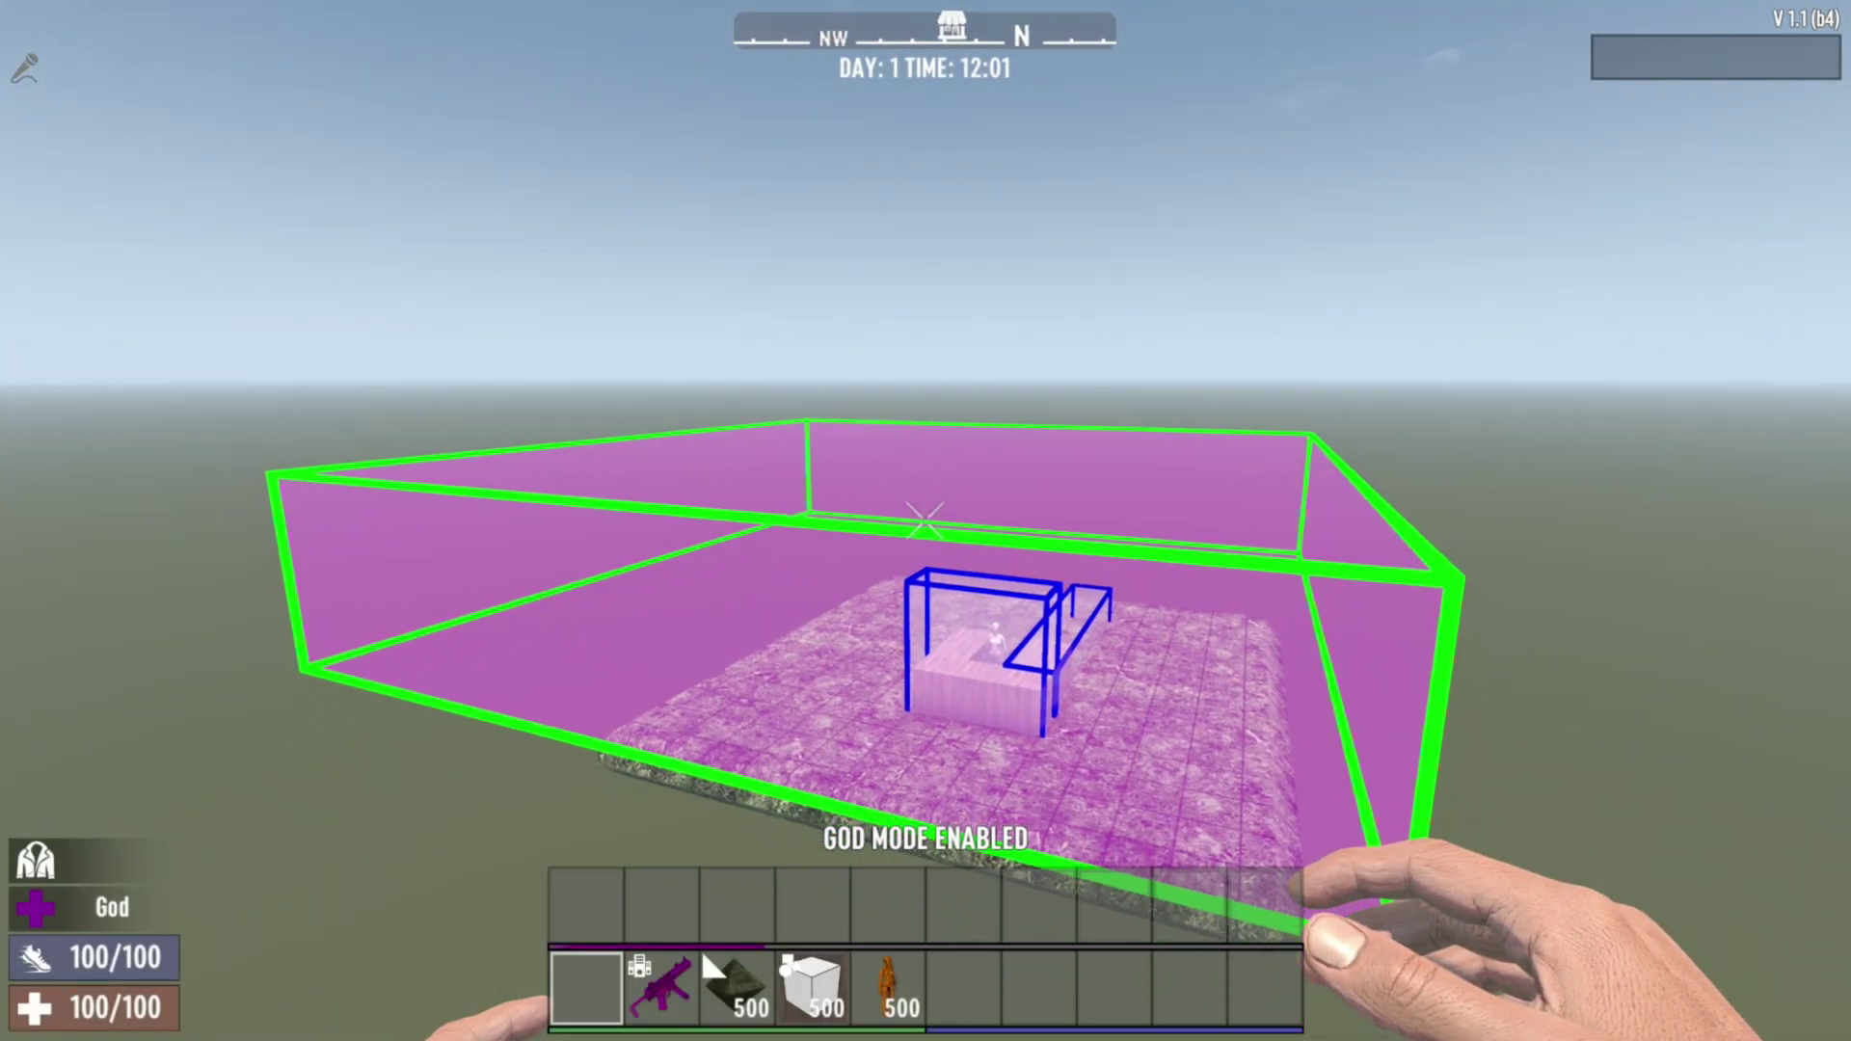
key("space")
key("a")
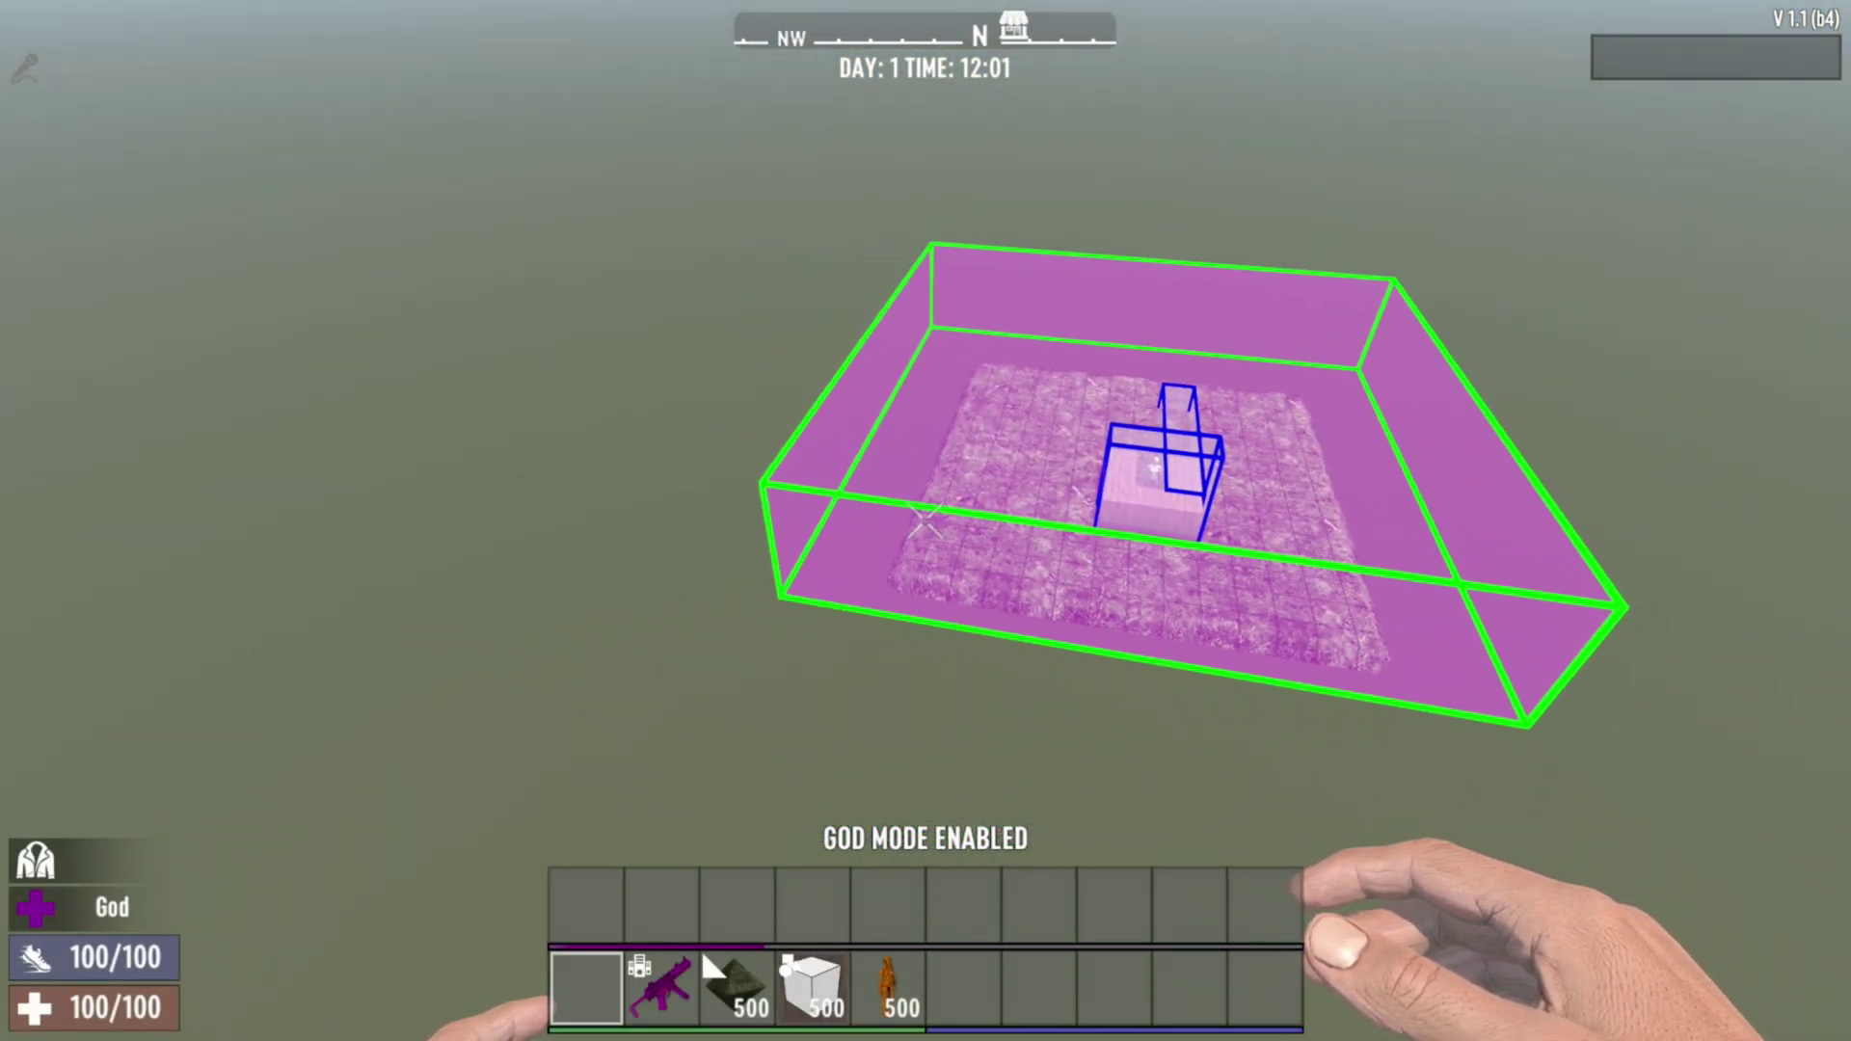
key("g")
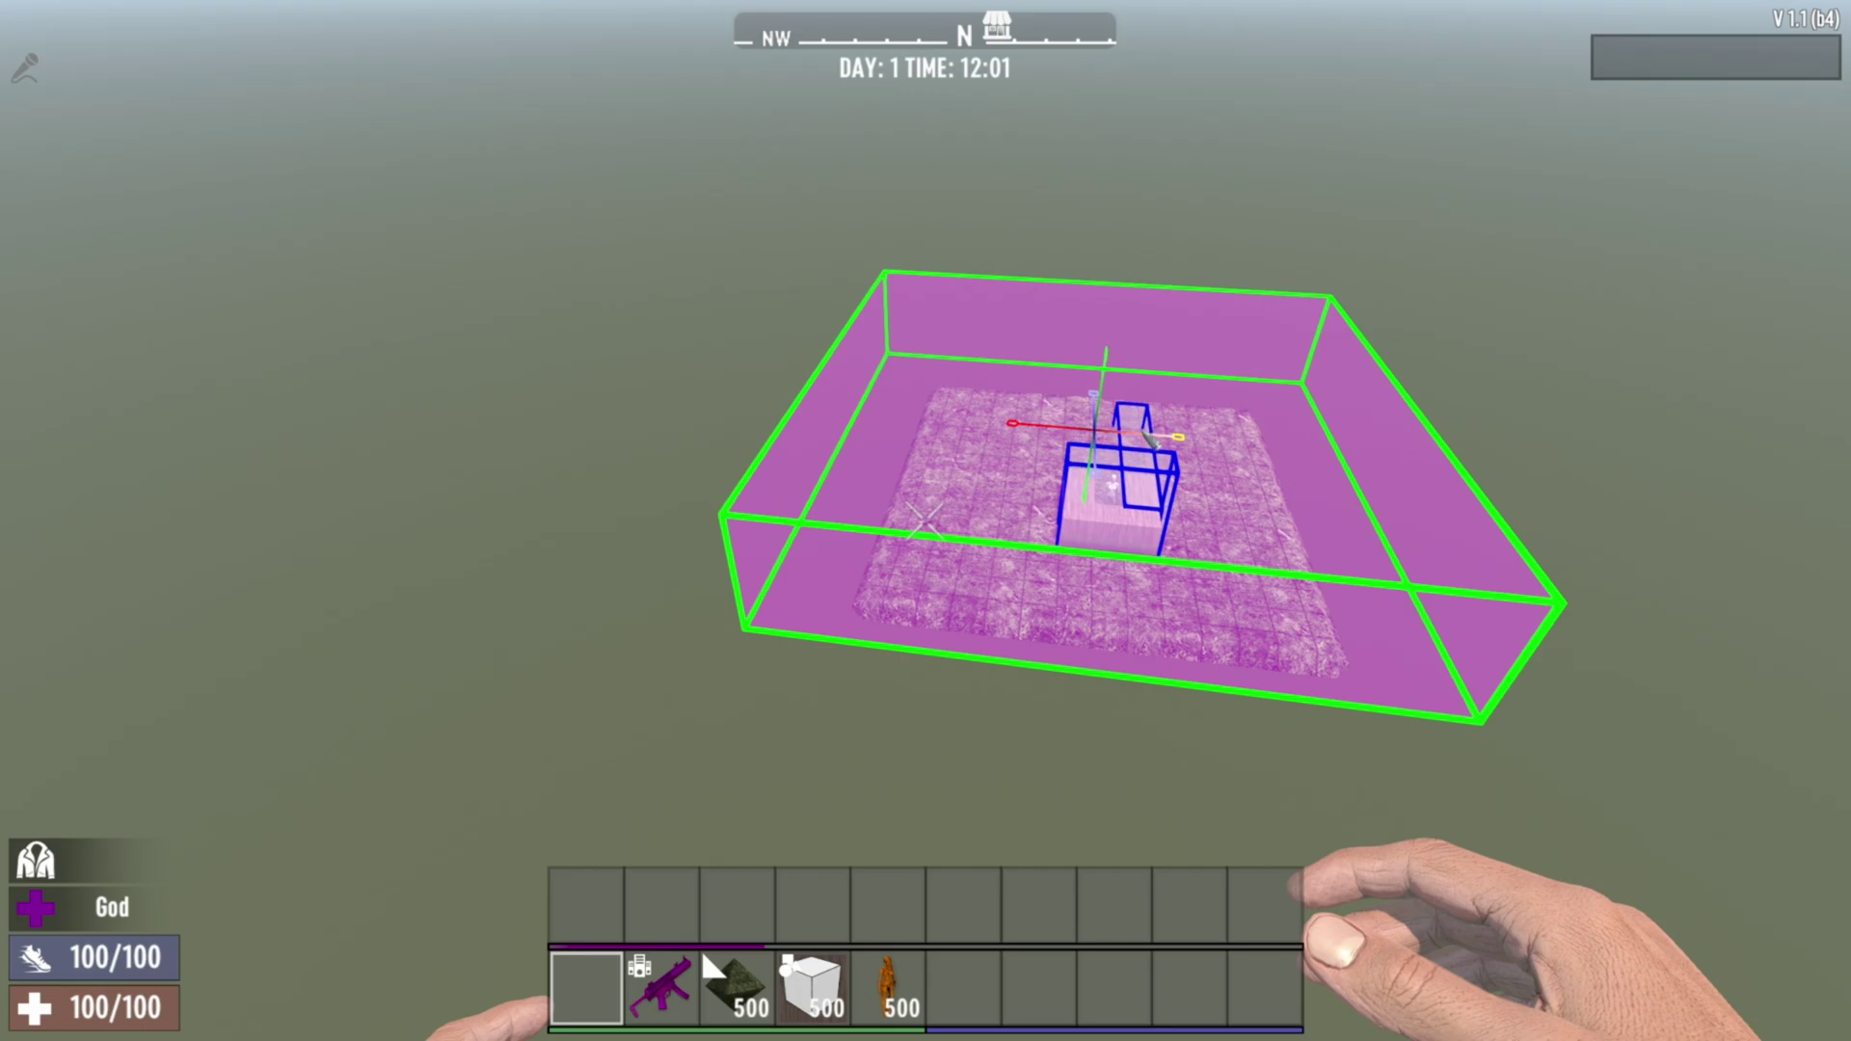
left_click_drag(1034, 438, 1142, 400)
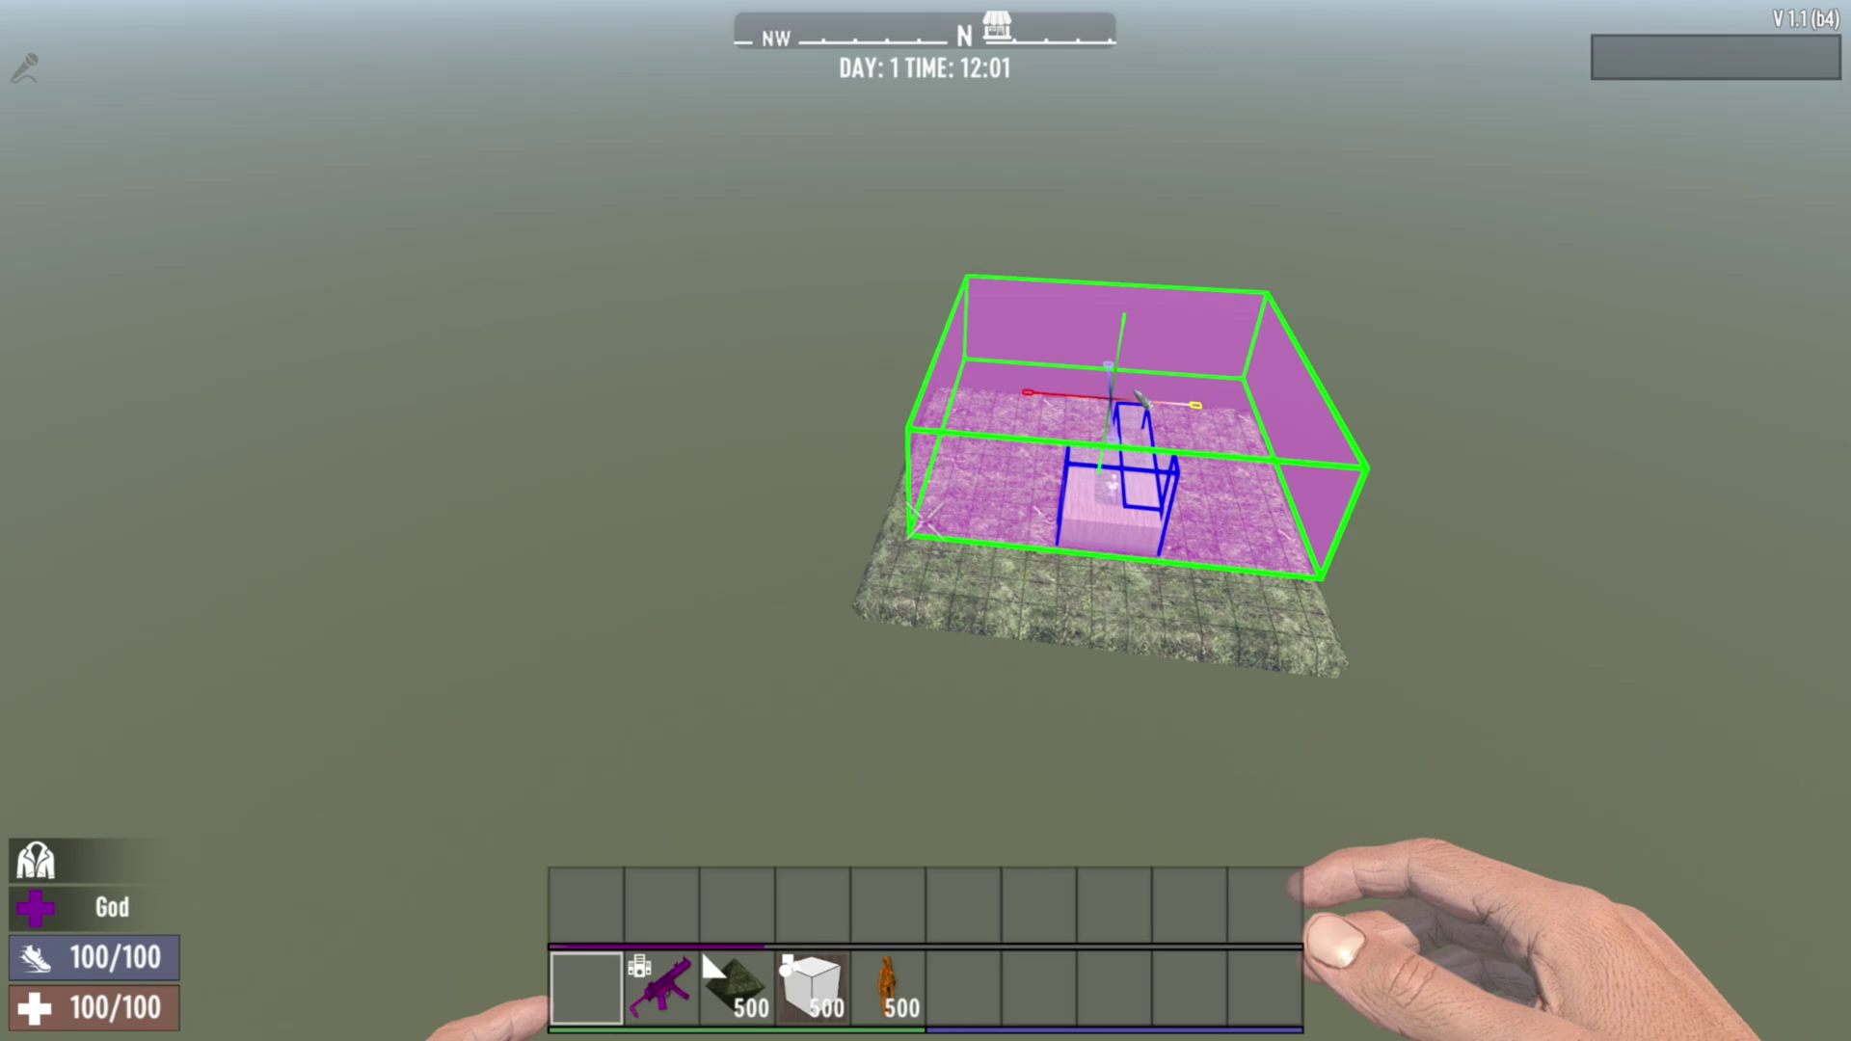
left_click_drag(1124, 316, 1121, 345)
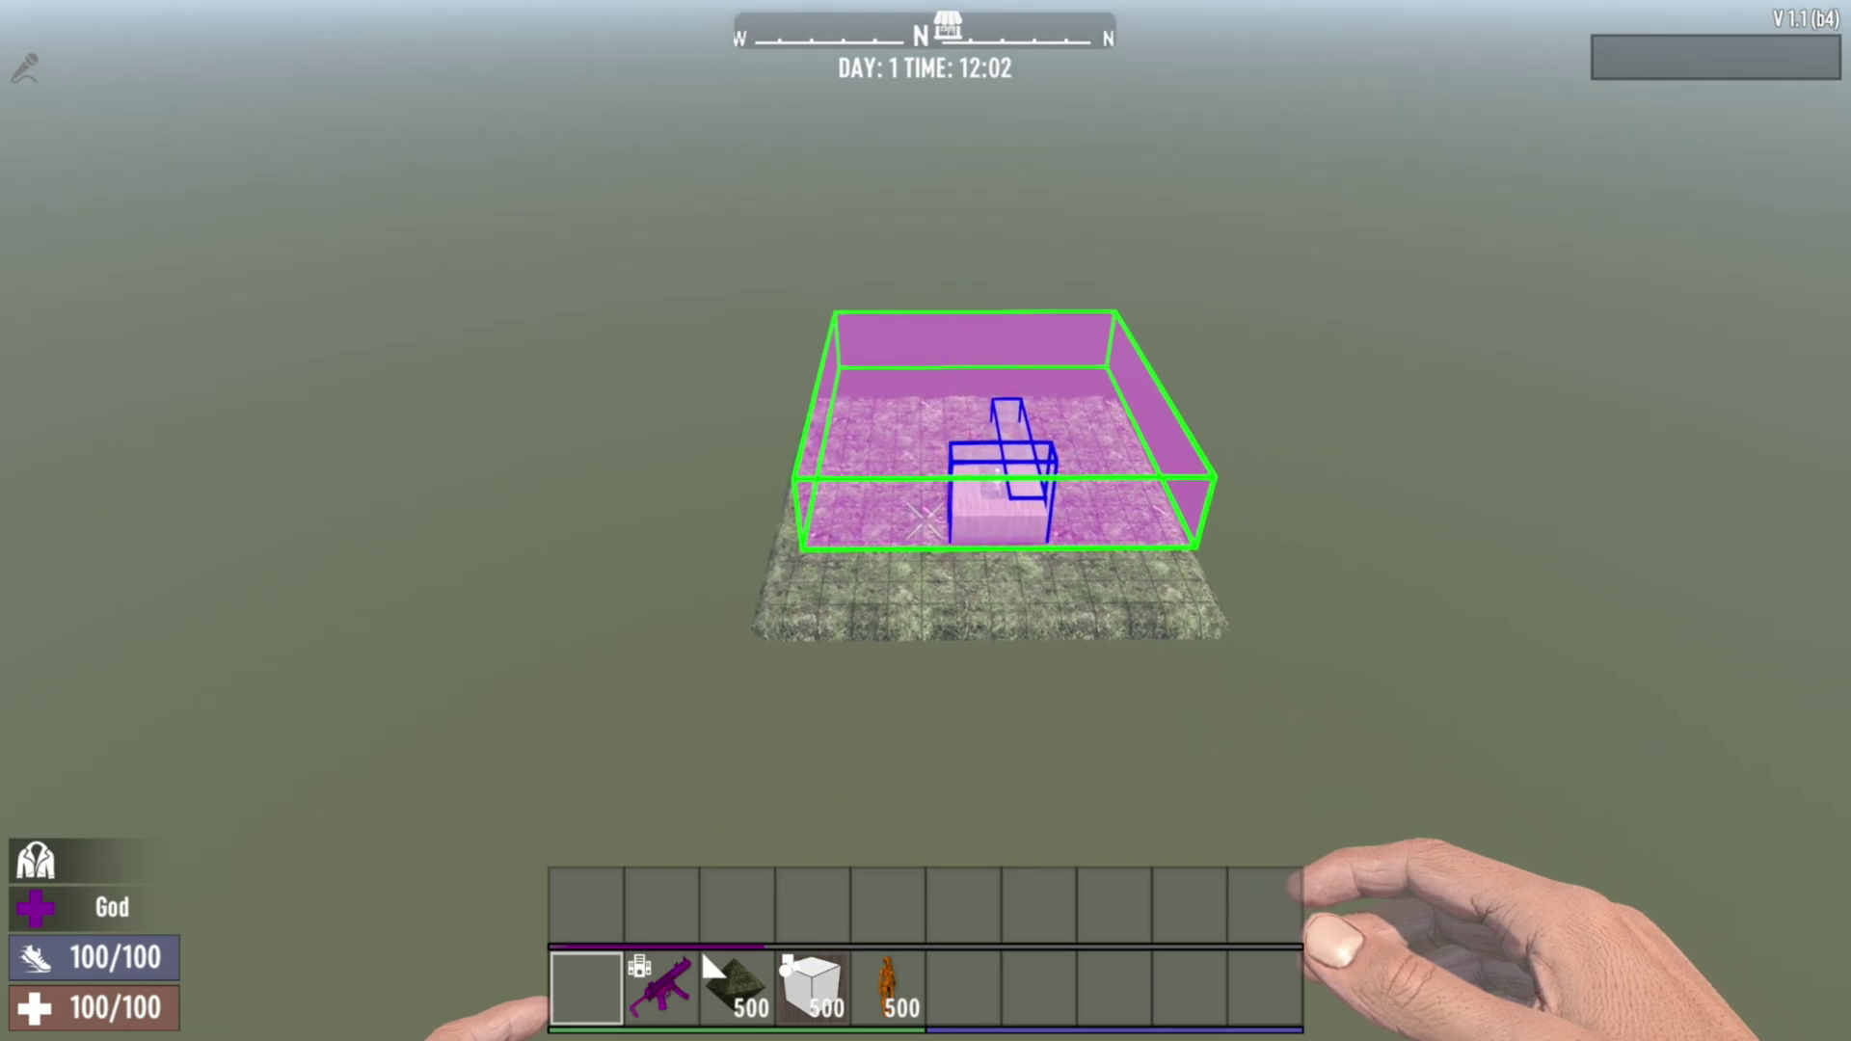
Lower the teleport volume onto the grass around the trader counter and stretch it to about 9 blocks high.
key("shift+a")
key("a")
key("c")
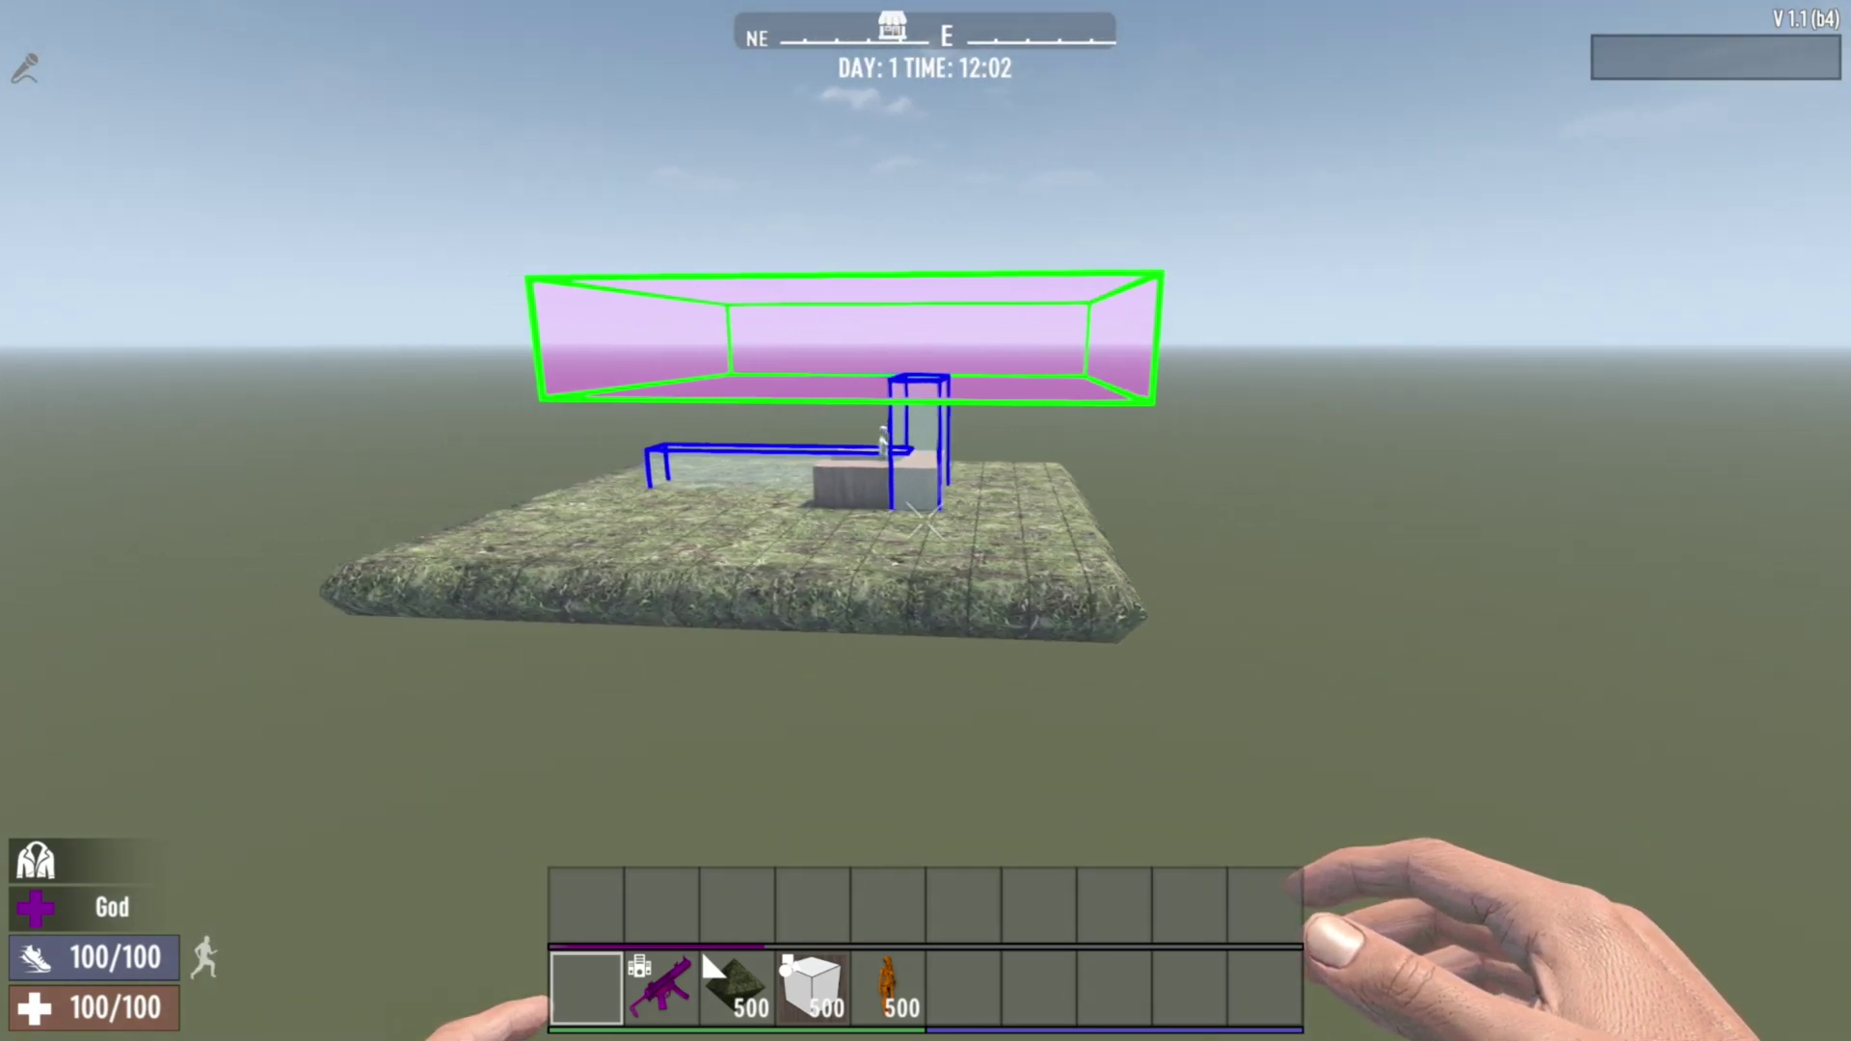
key("g")
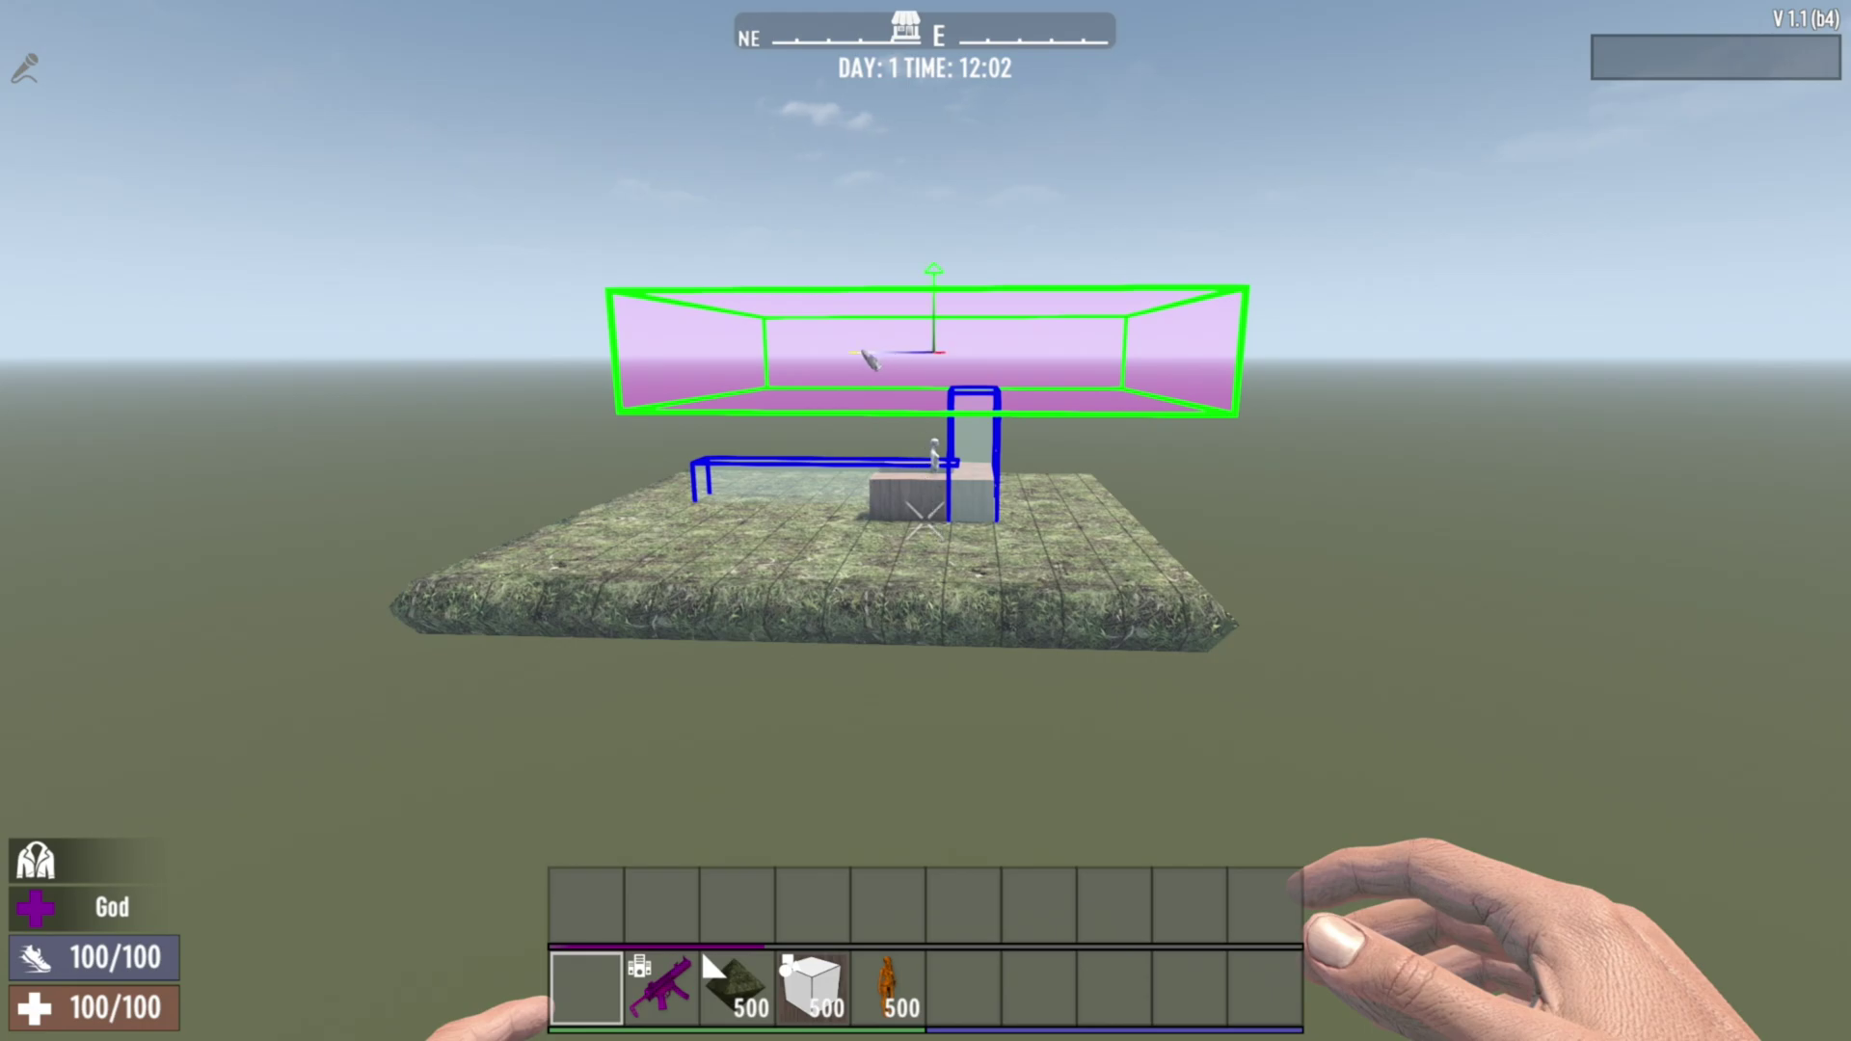
left_click_drag(862, 351, 861, 403)
key("d")
key("w")
key("d")
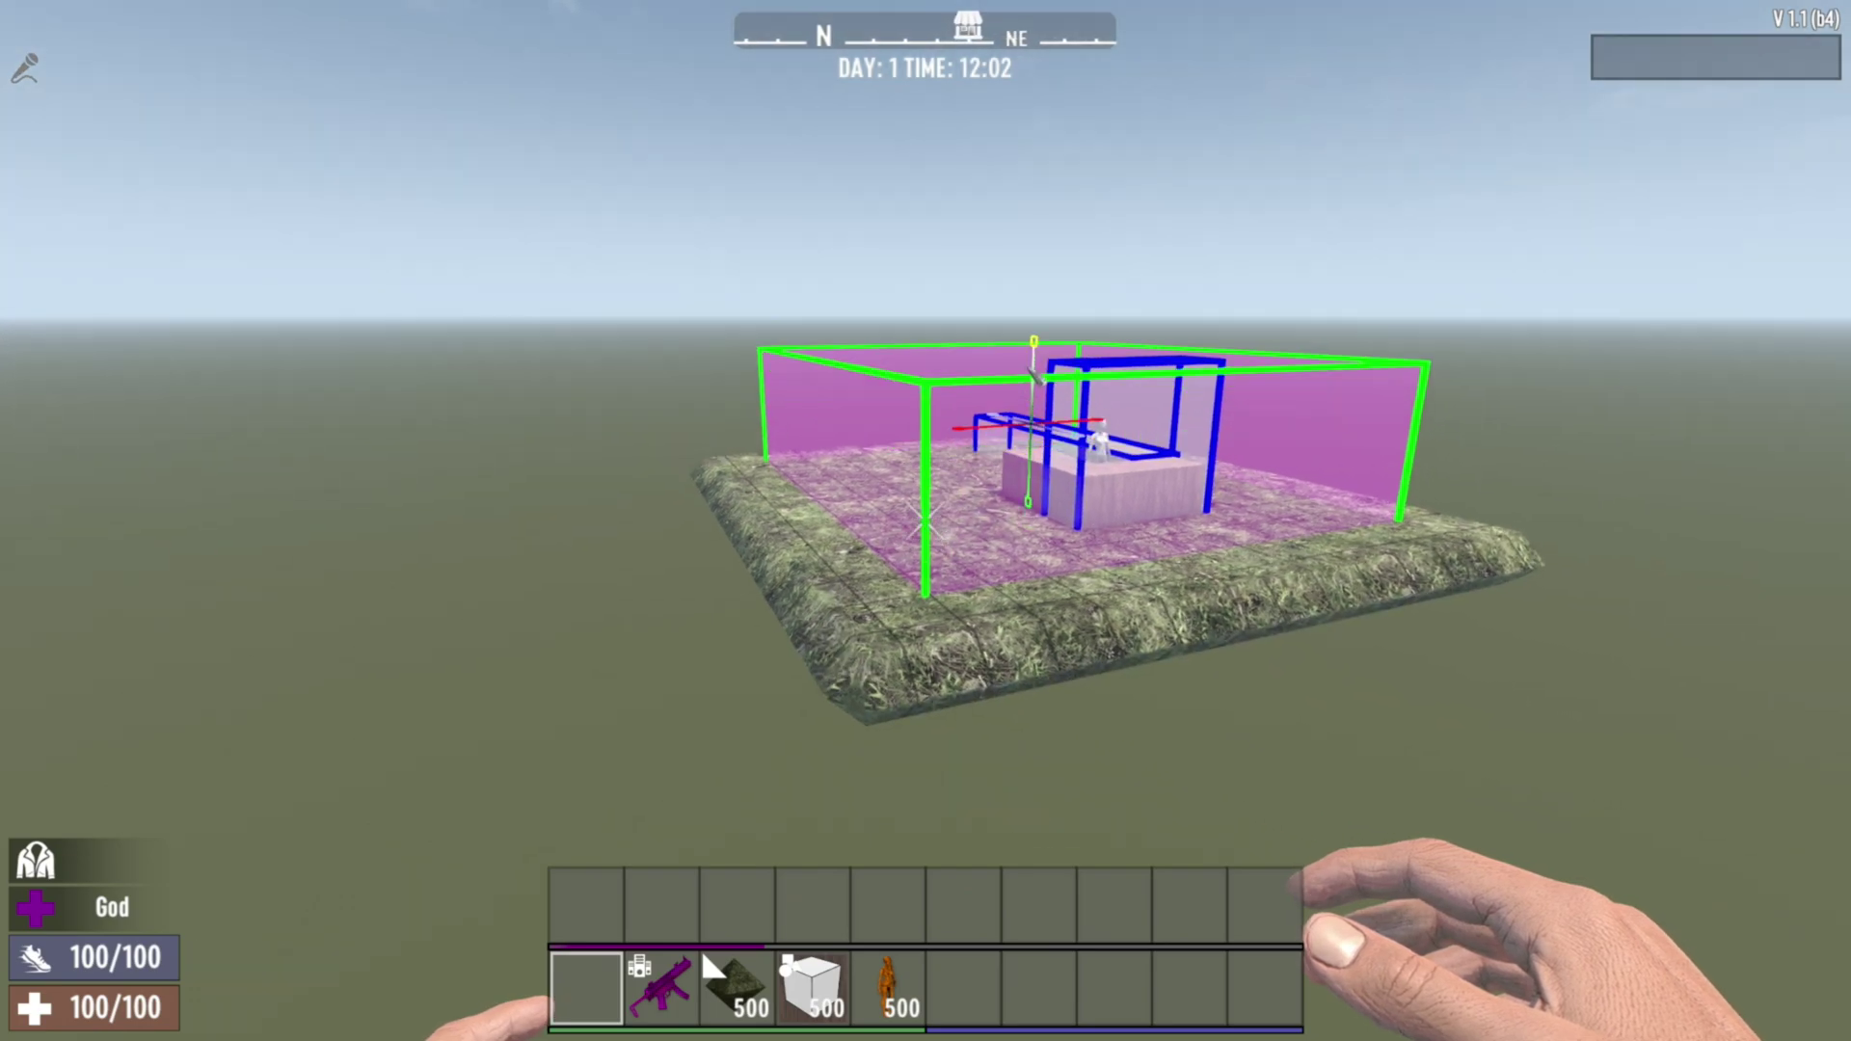
key("w")
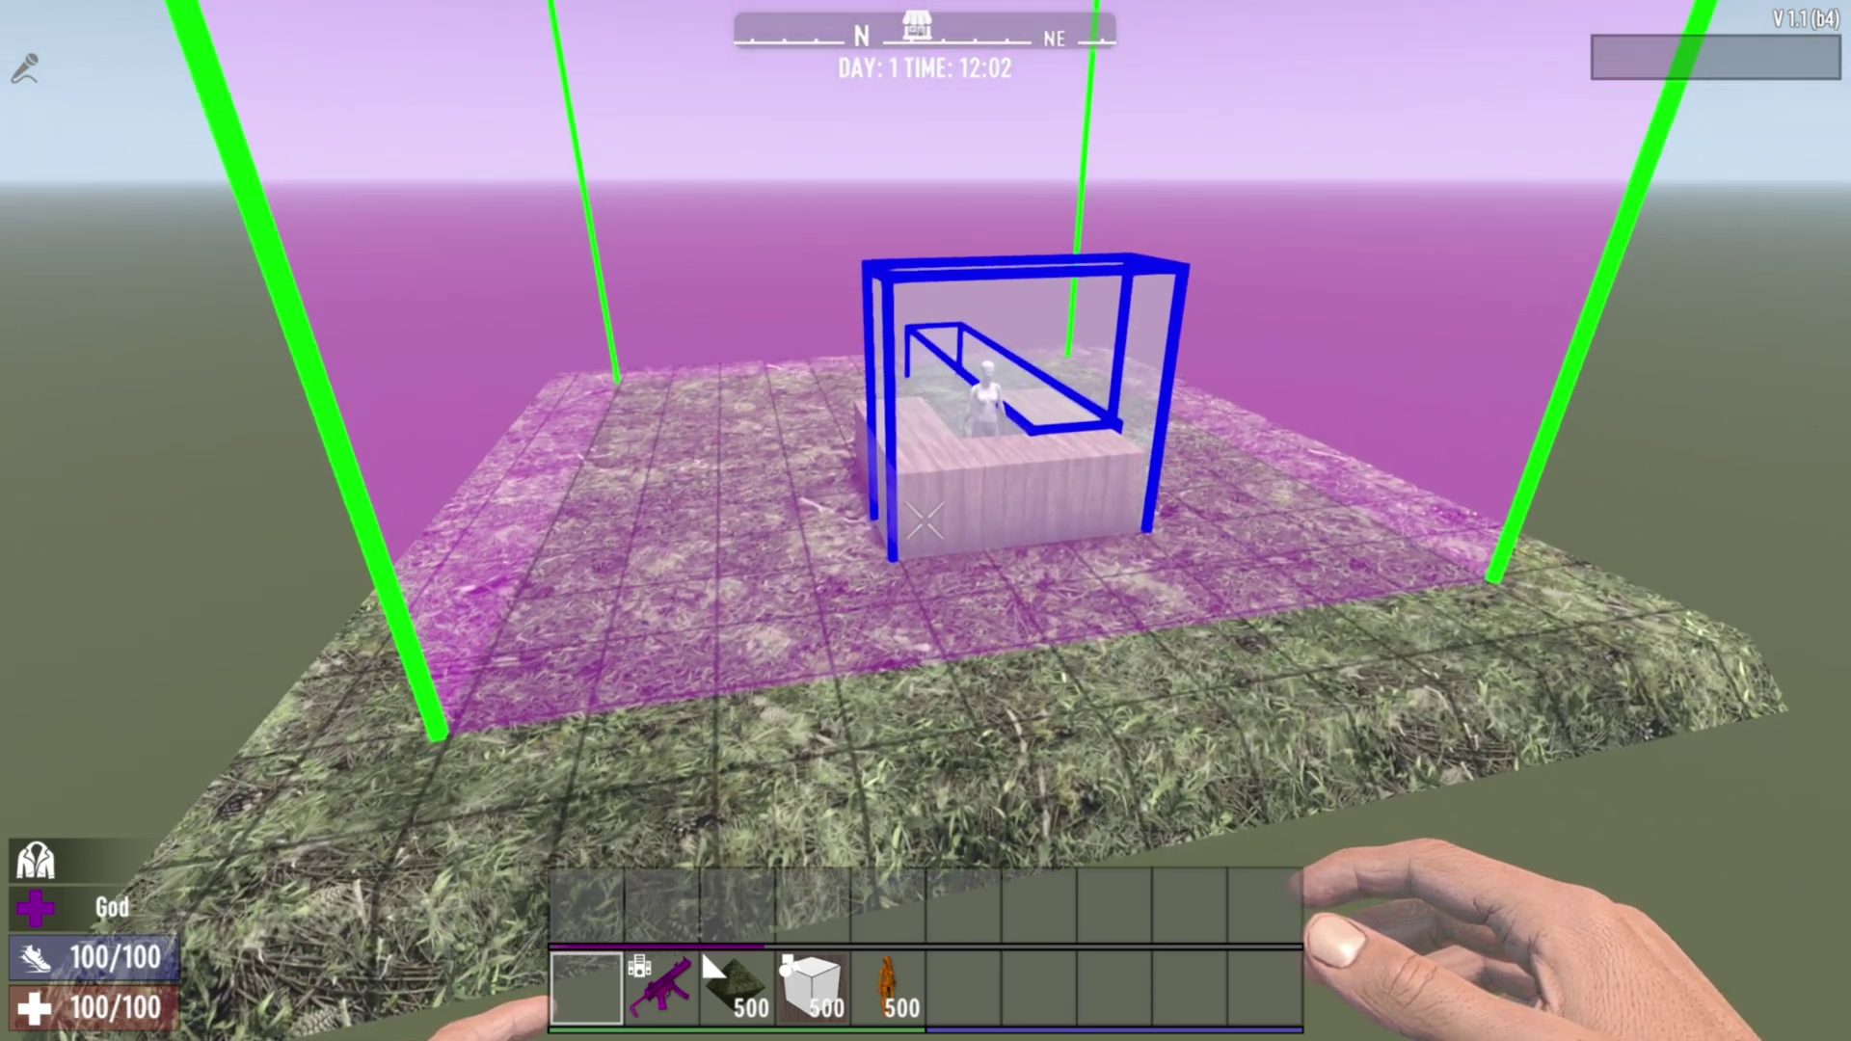
Examine how the teleport volume encloses the trader counter and wall volumes from inside and from a distance.
key("s")
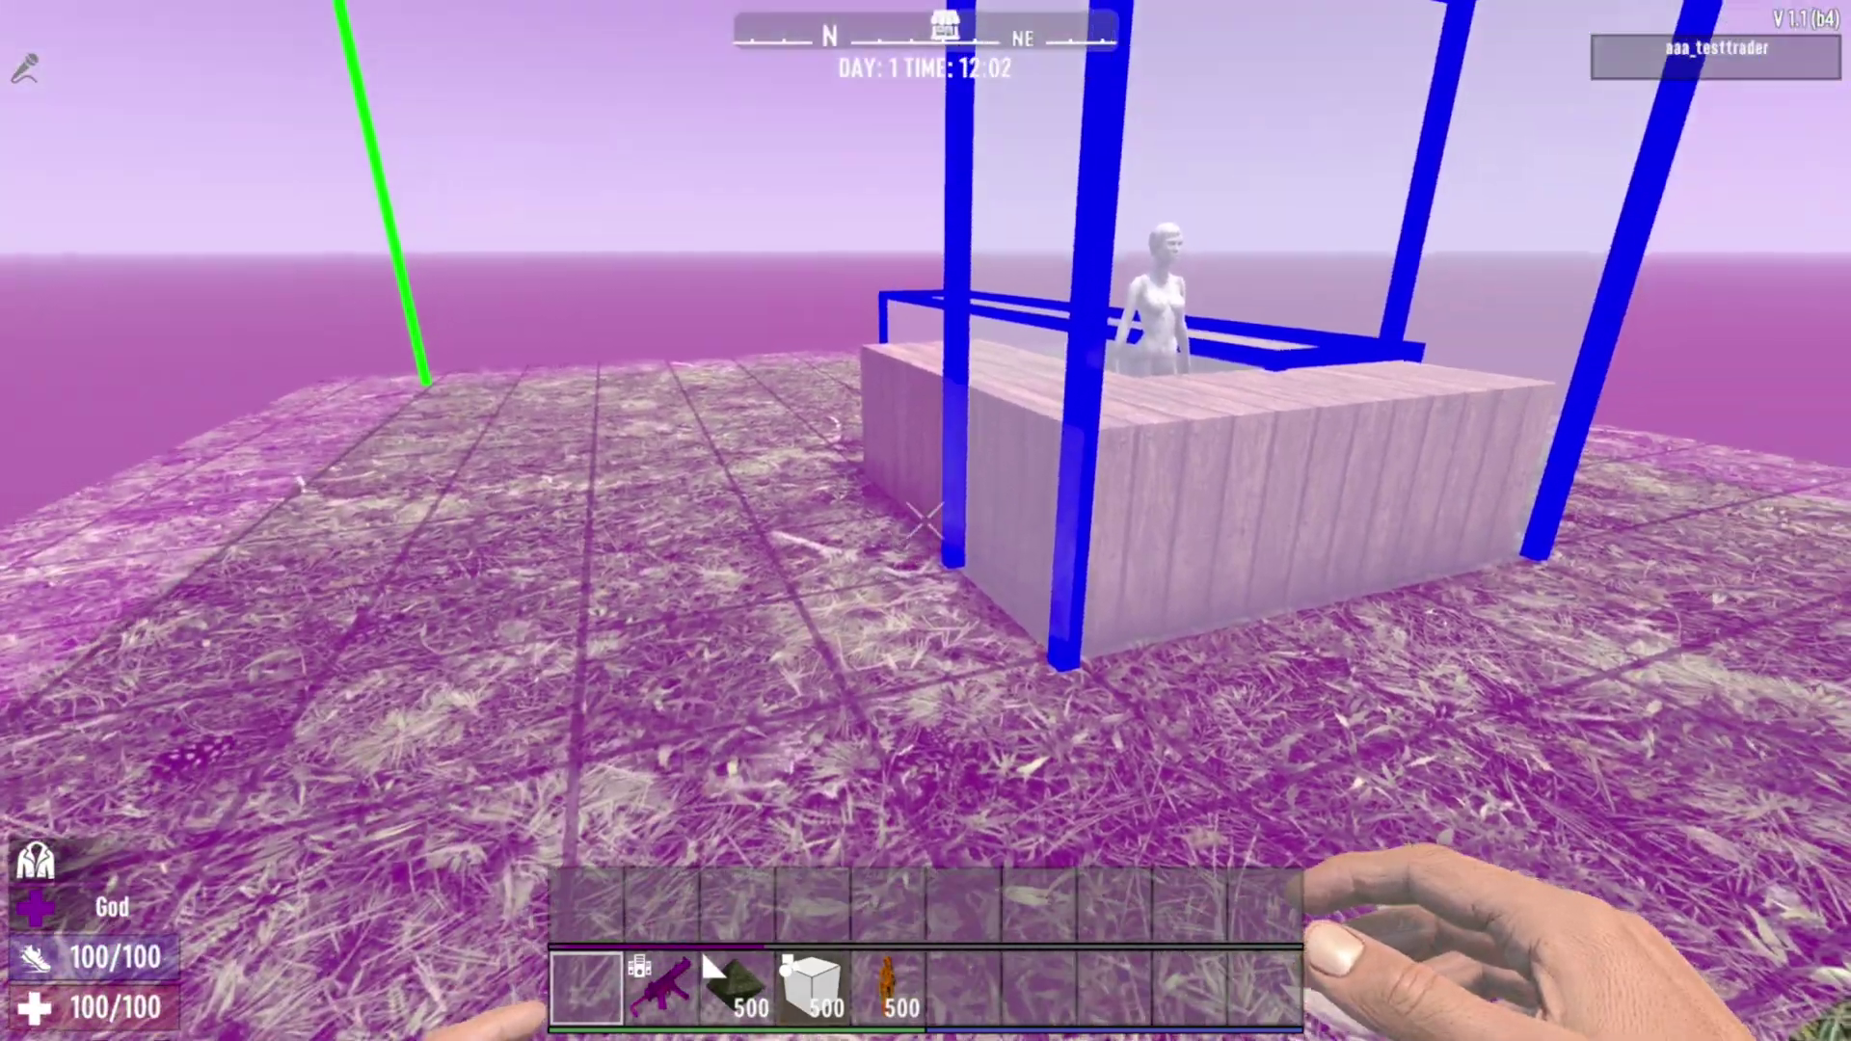
key("w")
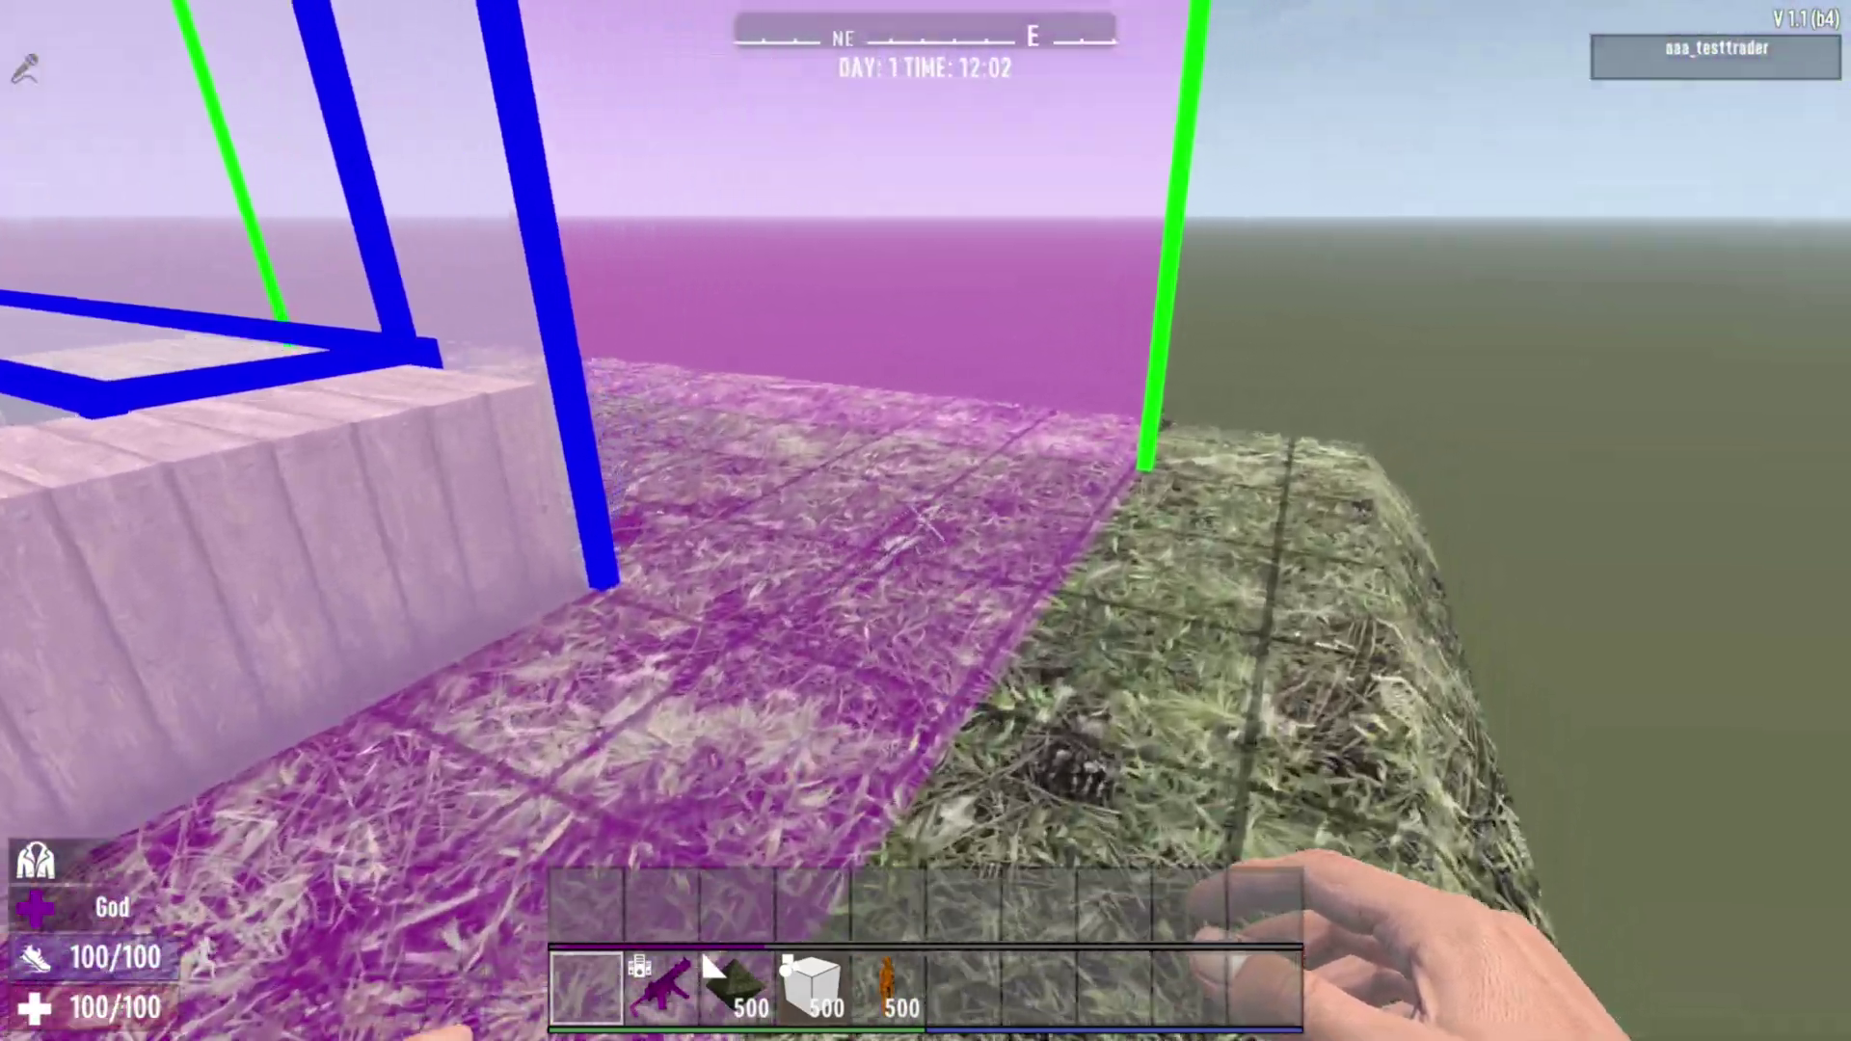
key("d")
key("a")
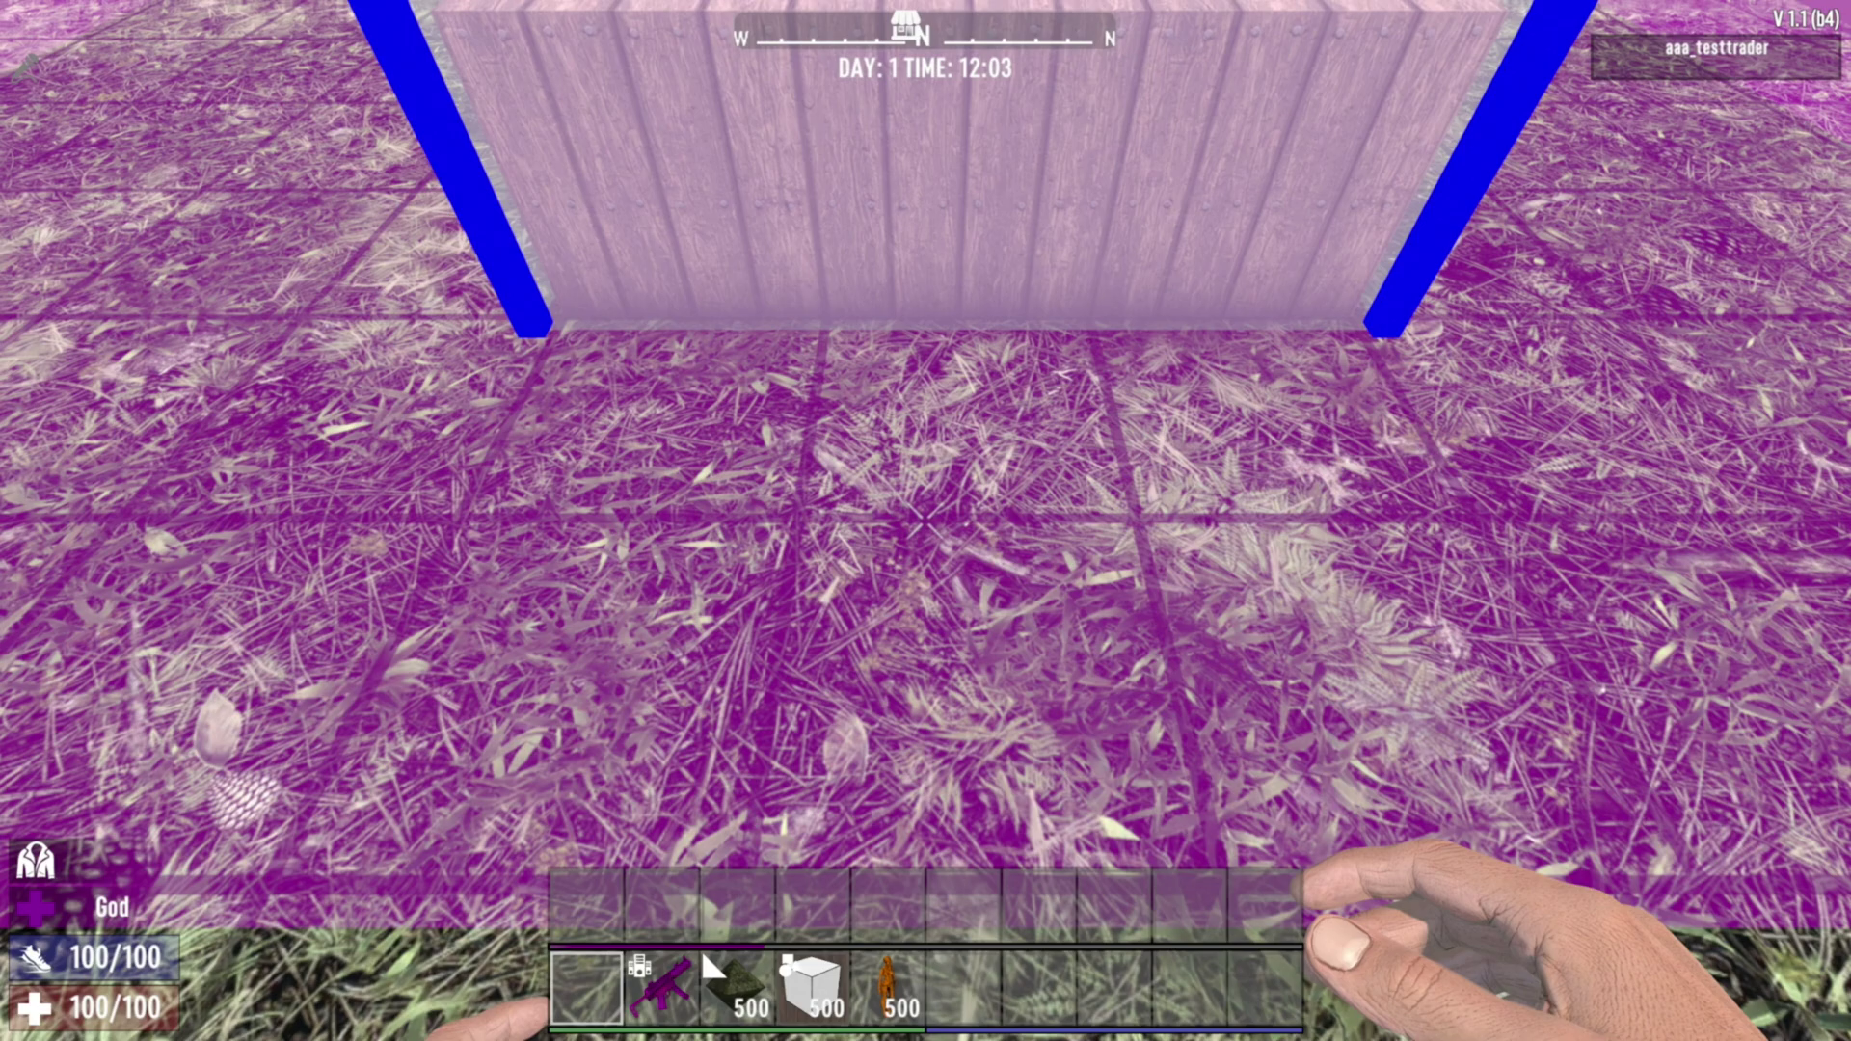
key("s")
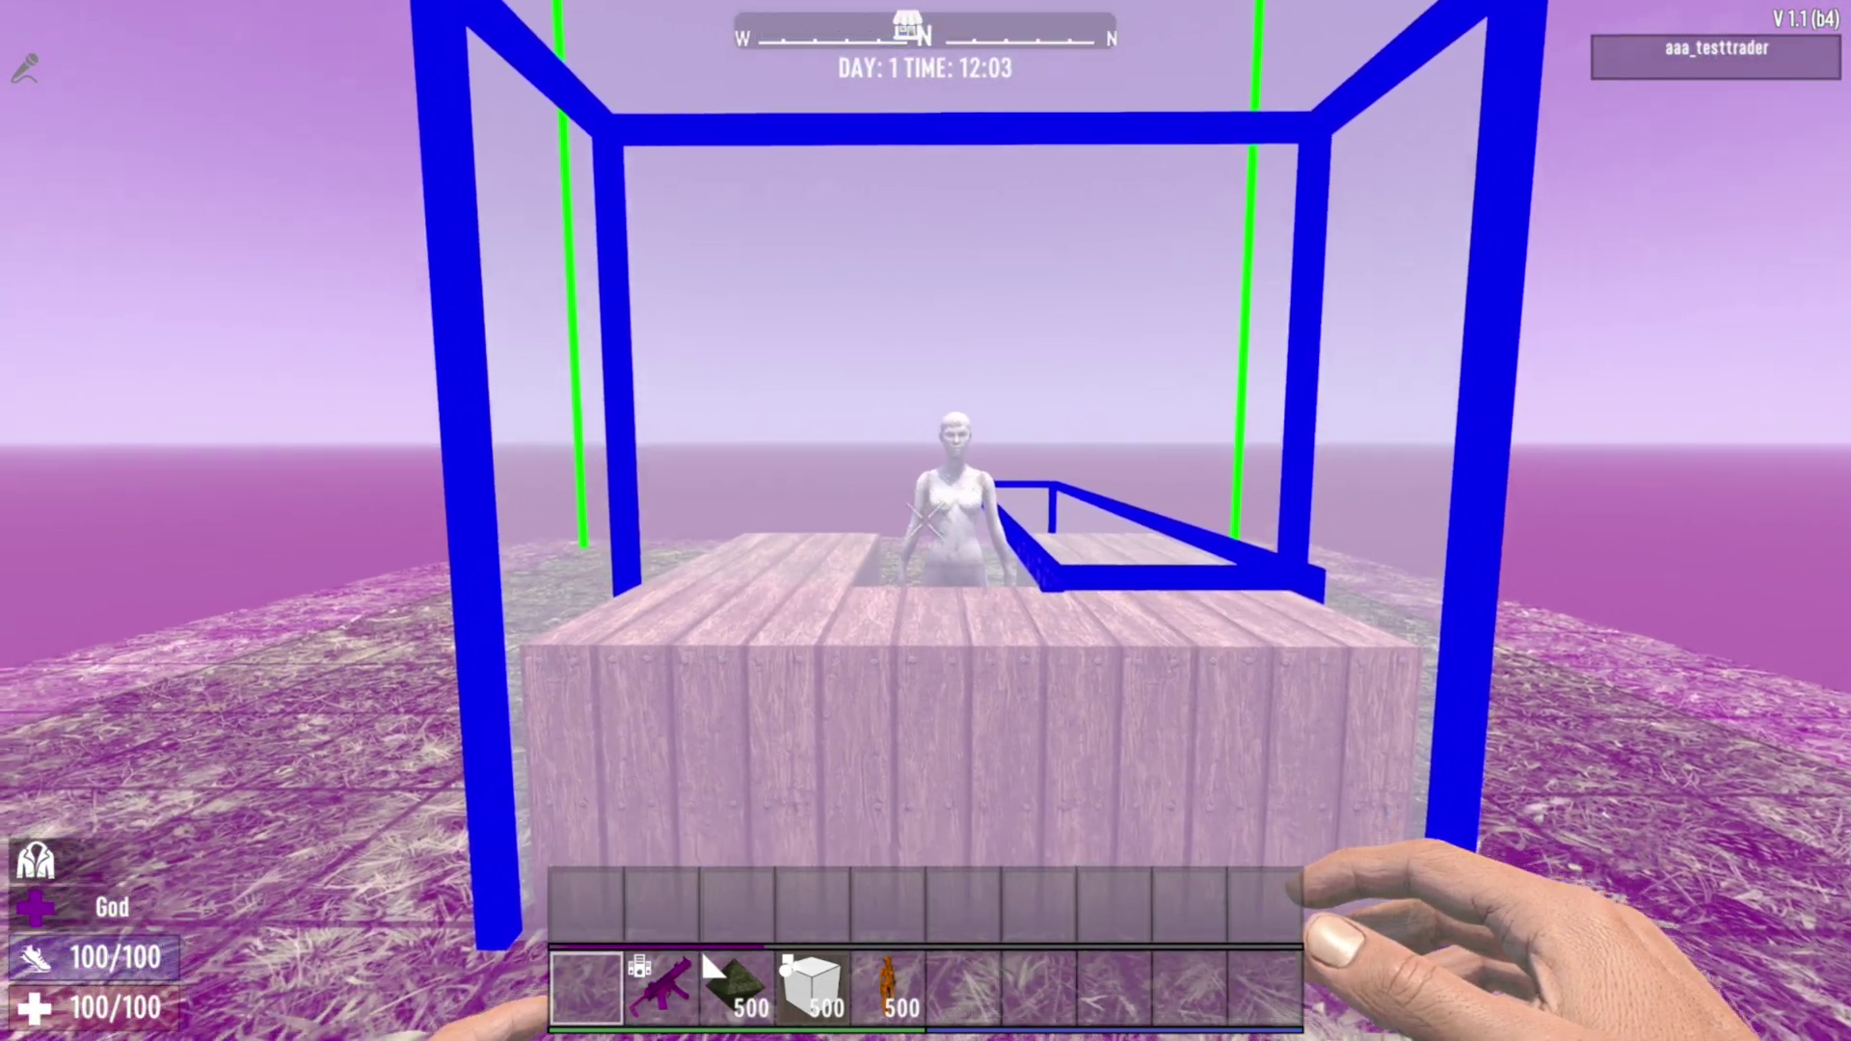
key("space")
key("s")
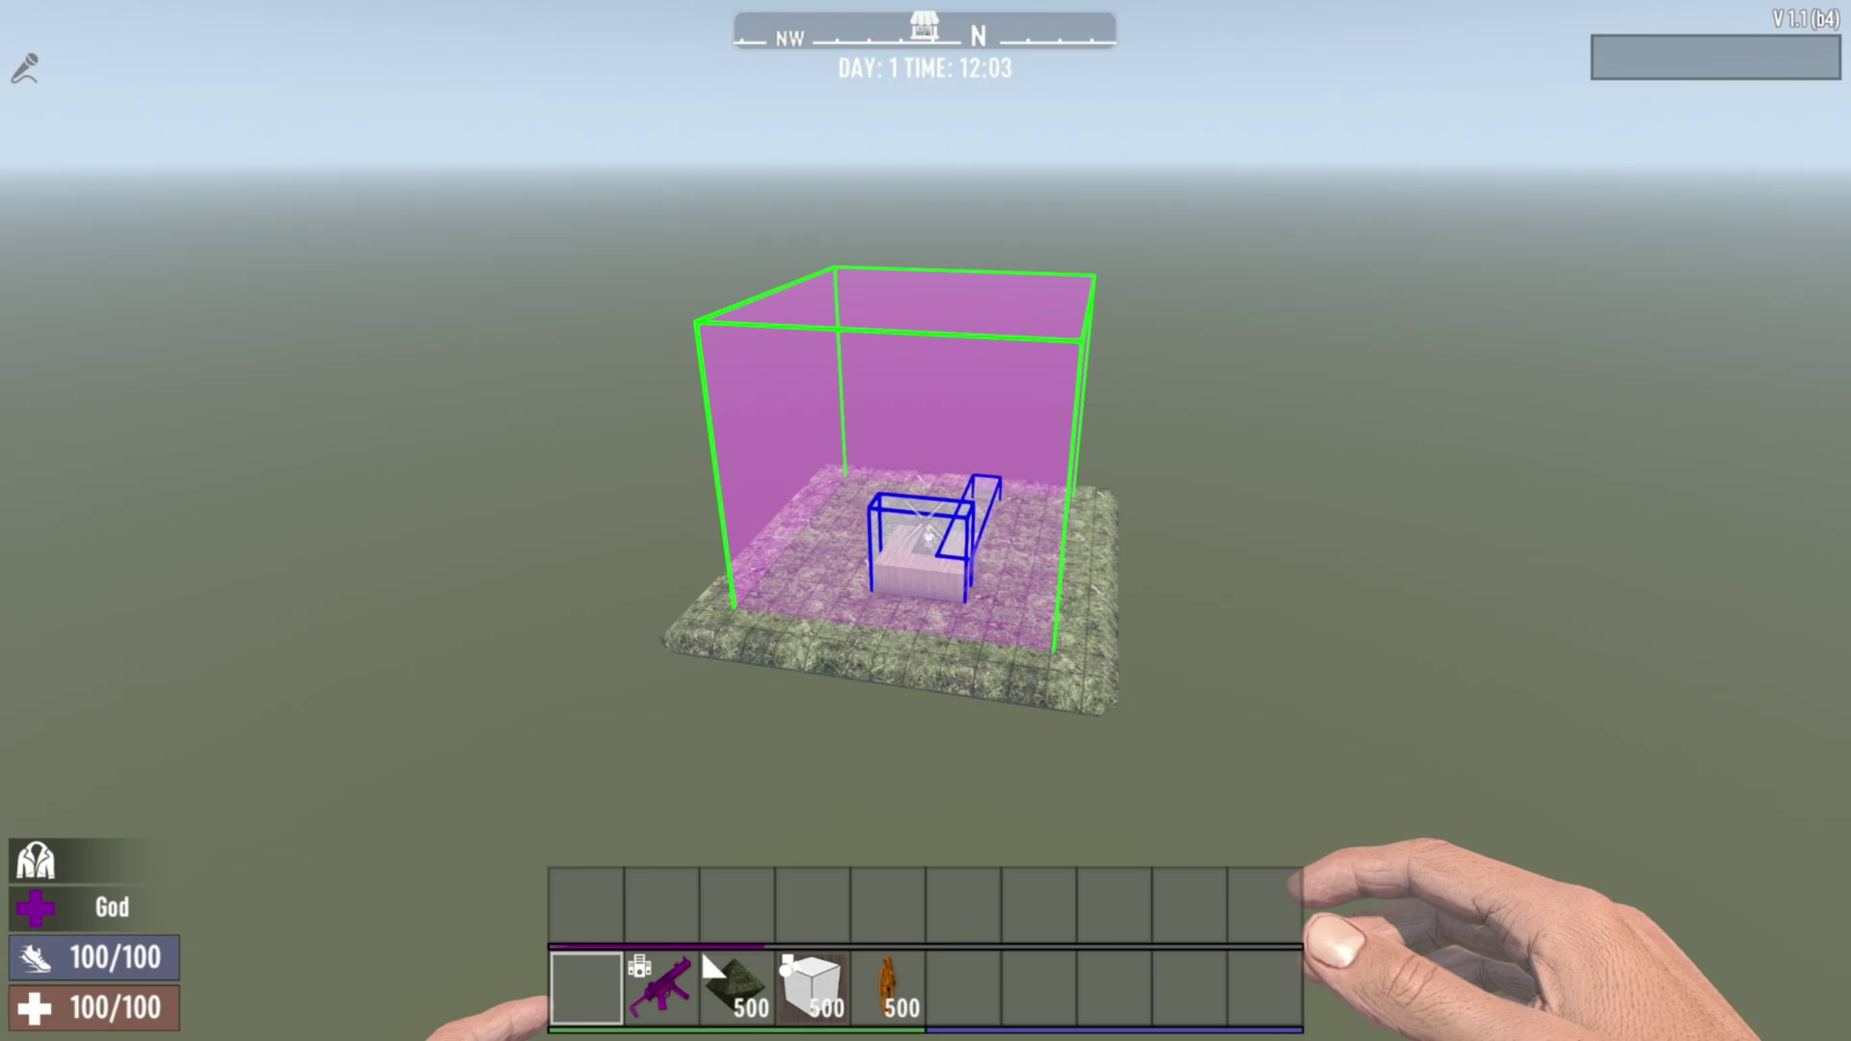
Turn off the display of trader teleports and wall volumes for the aaa_testtrader prefab.
key("Escape")
left_click(1548, 54)
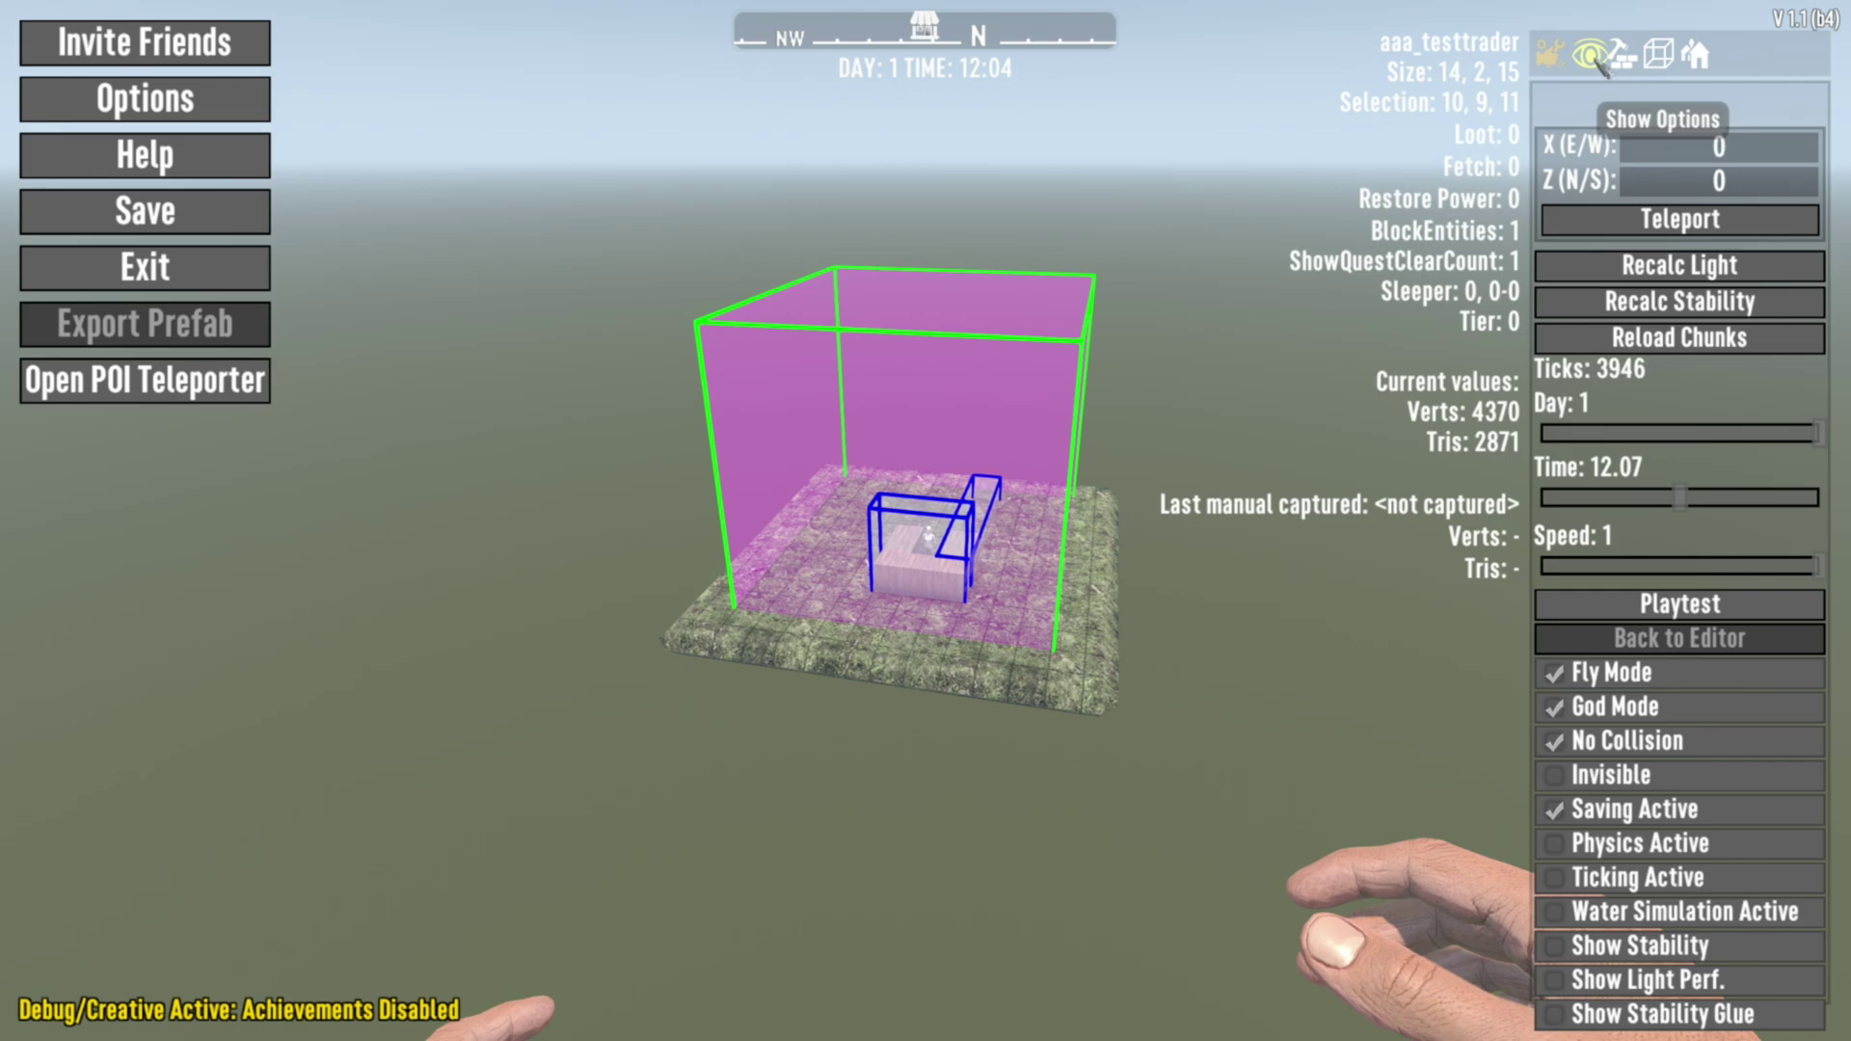
left_click(1586, 55)
left_click(1585, 208)
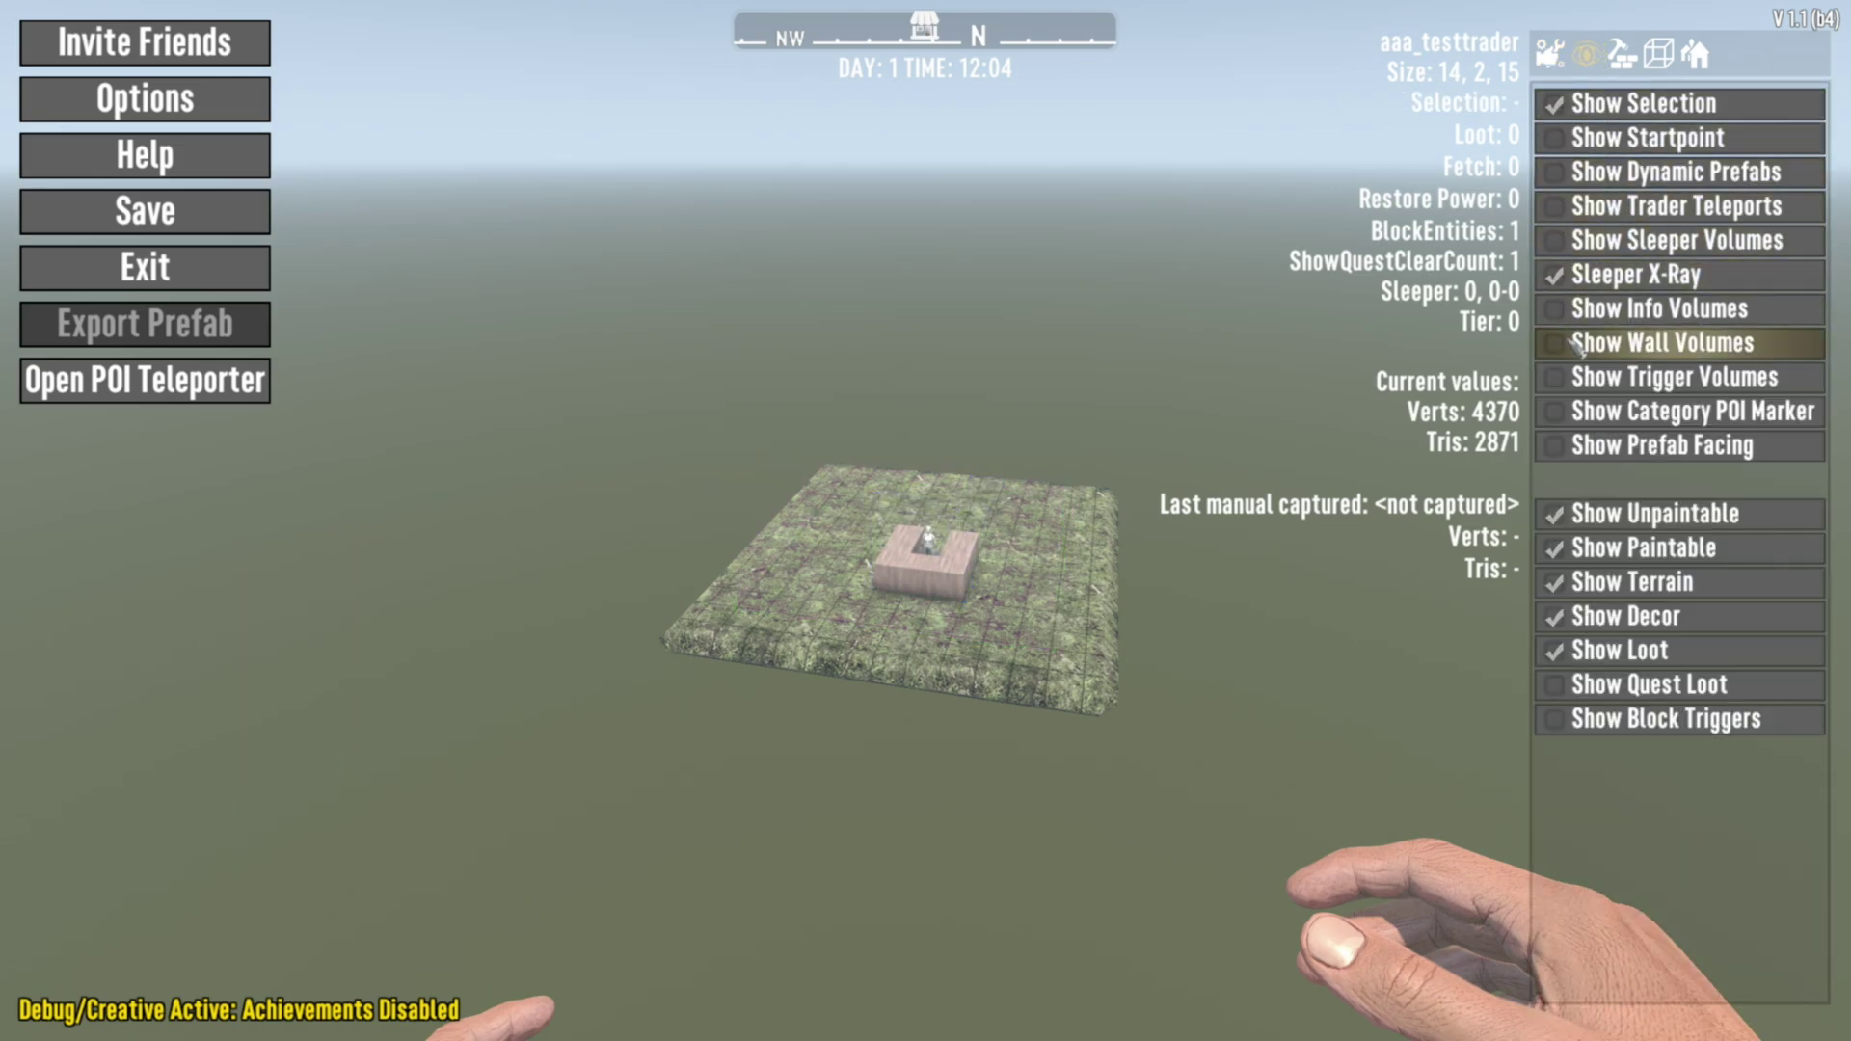
key("Escape")
Examine the wooden counter and the trader figure inside it up close from several sides.
key("w")
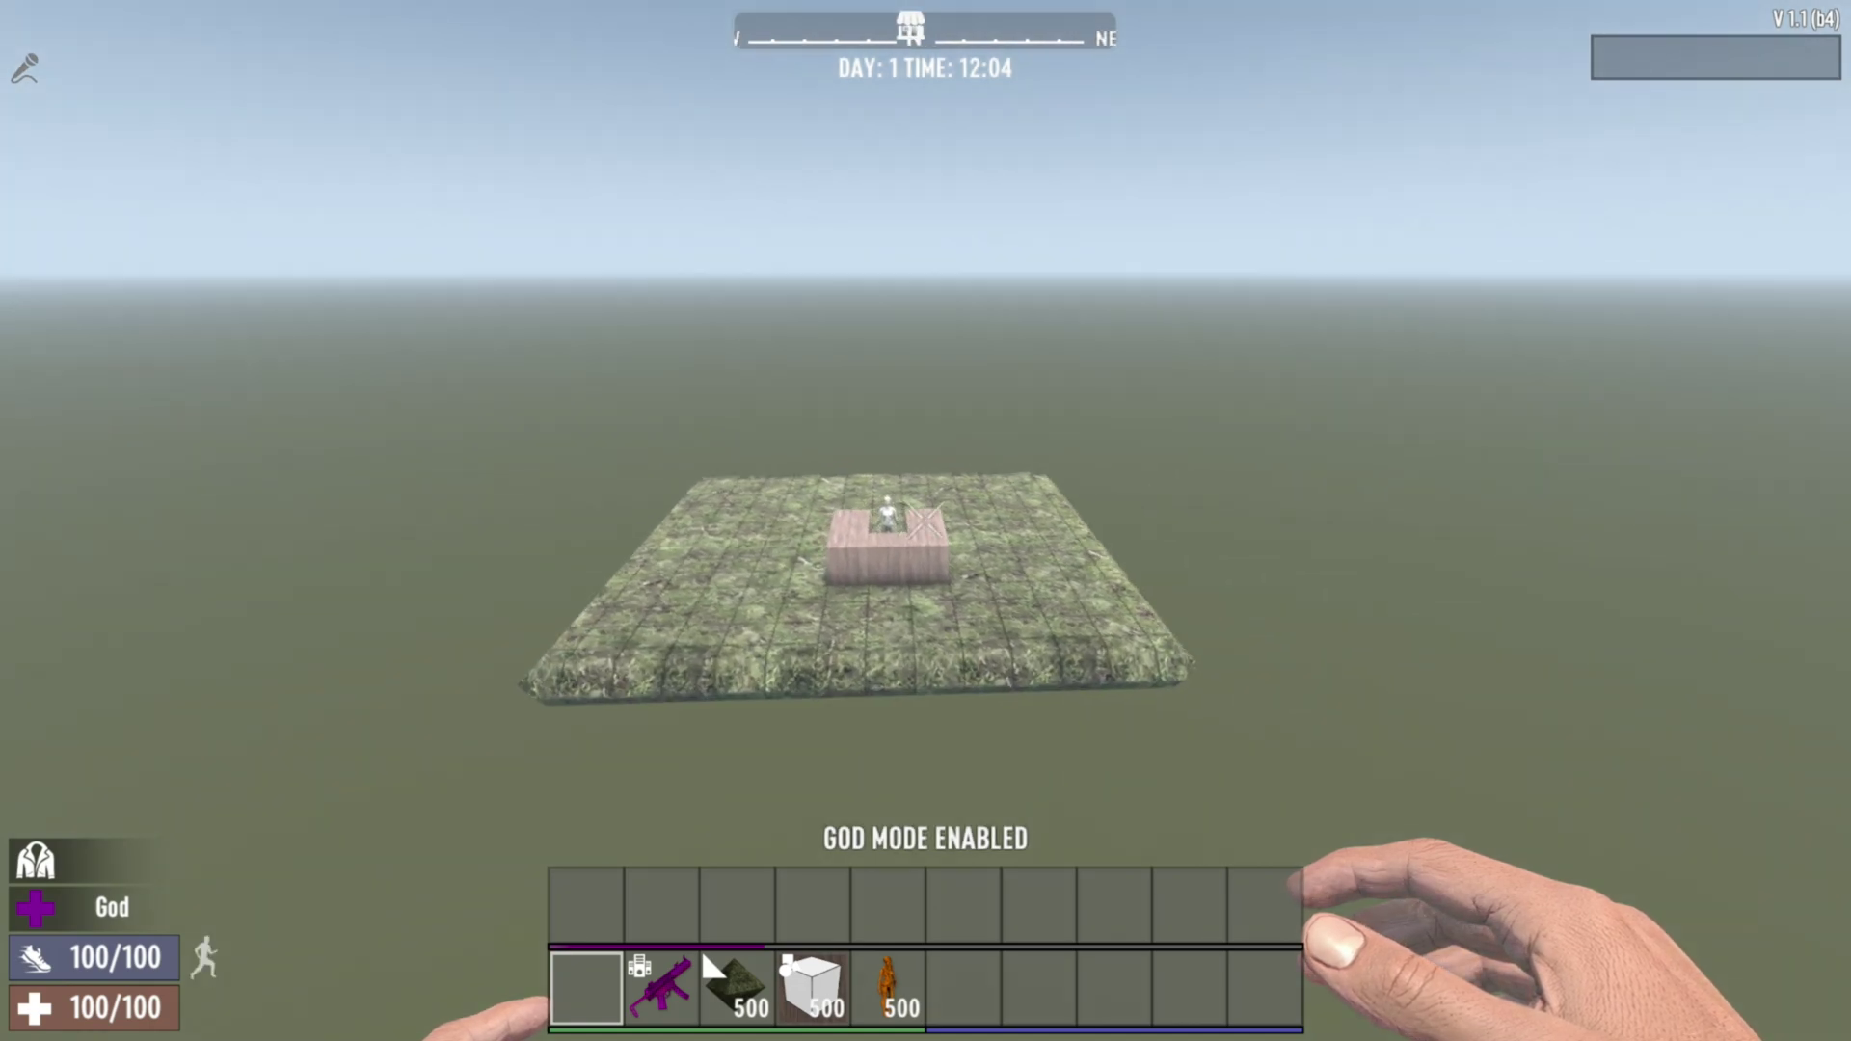
key("w")
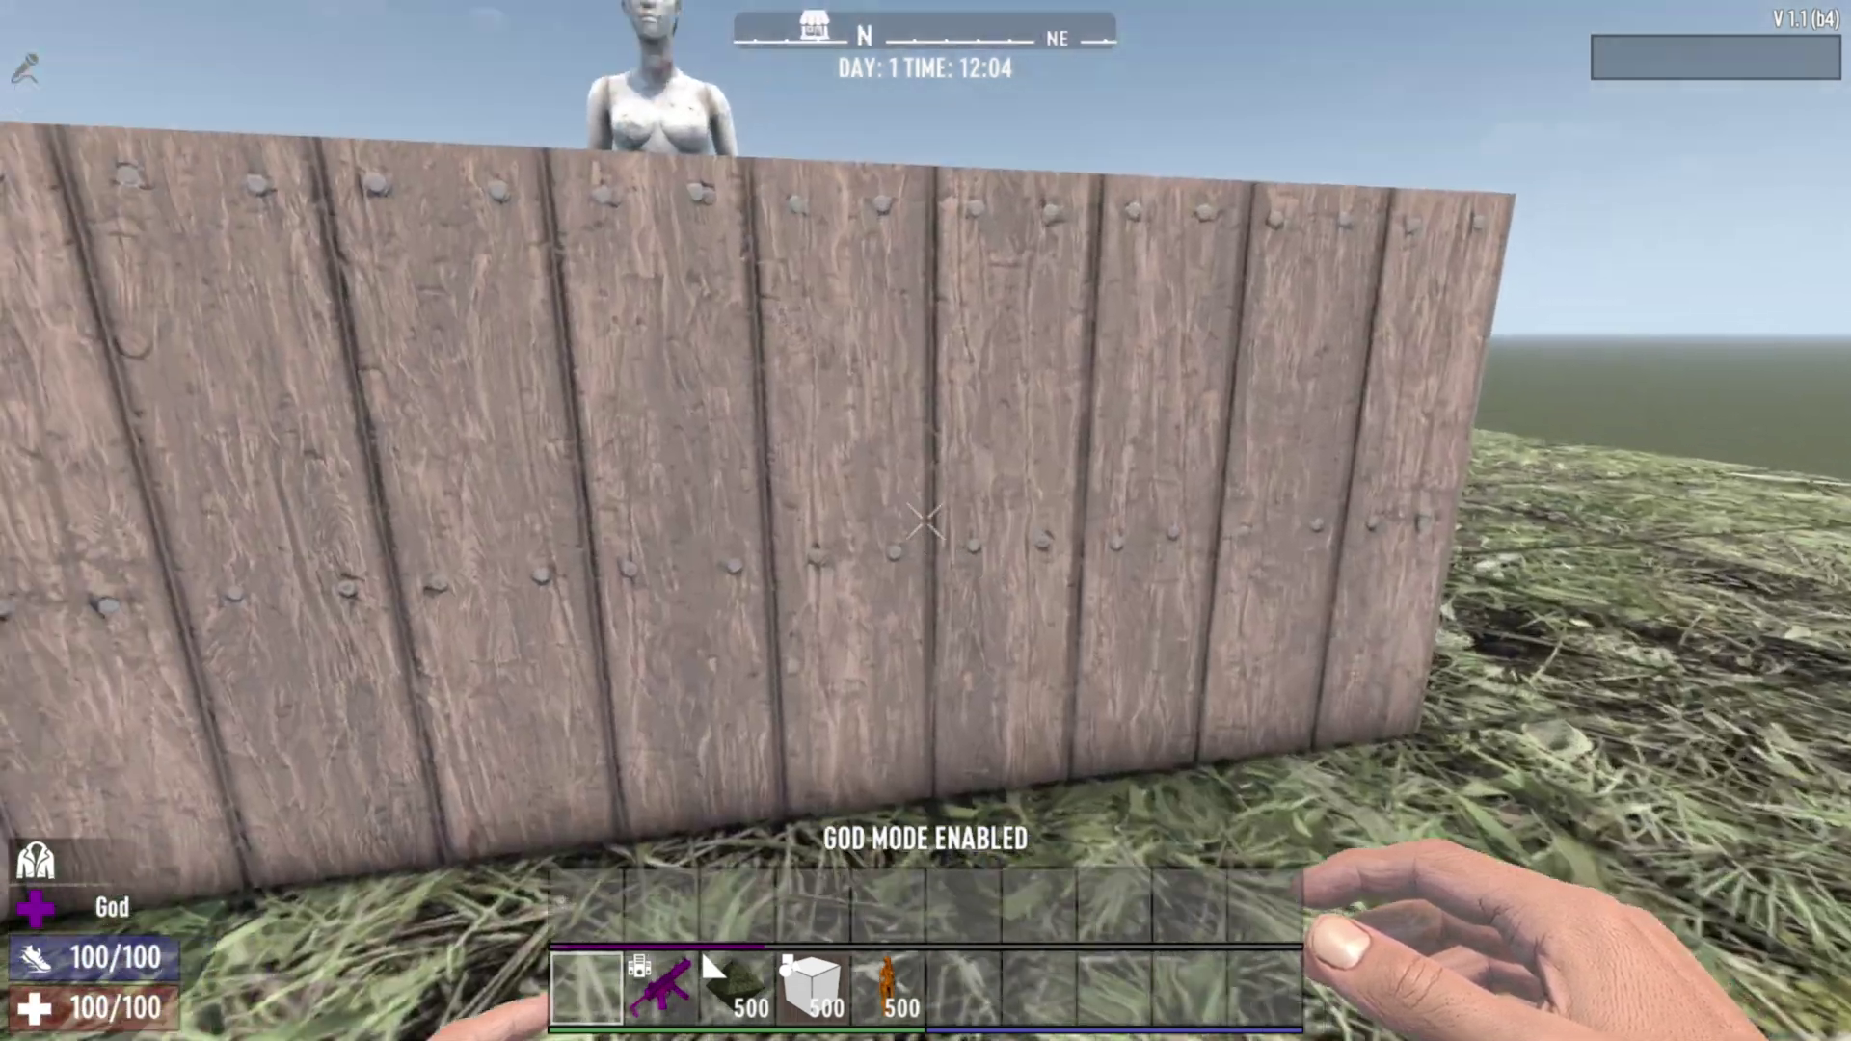
key("space")
key("c")
key("a")
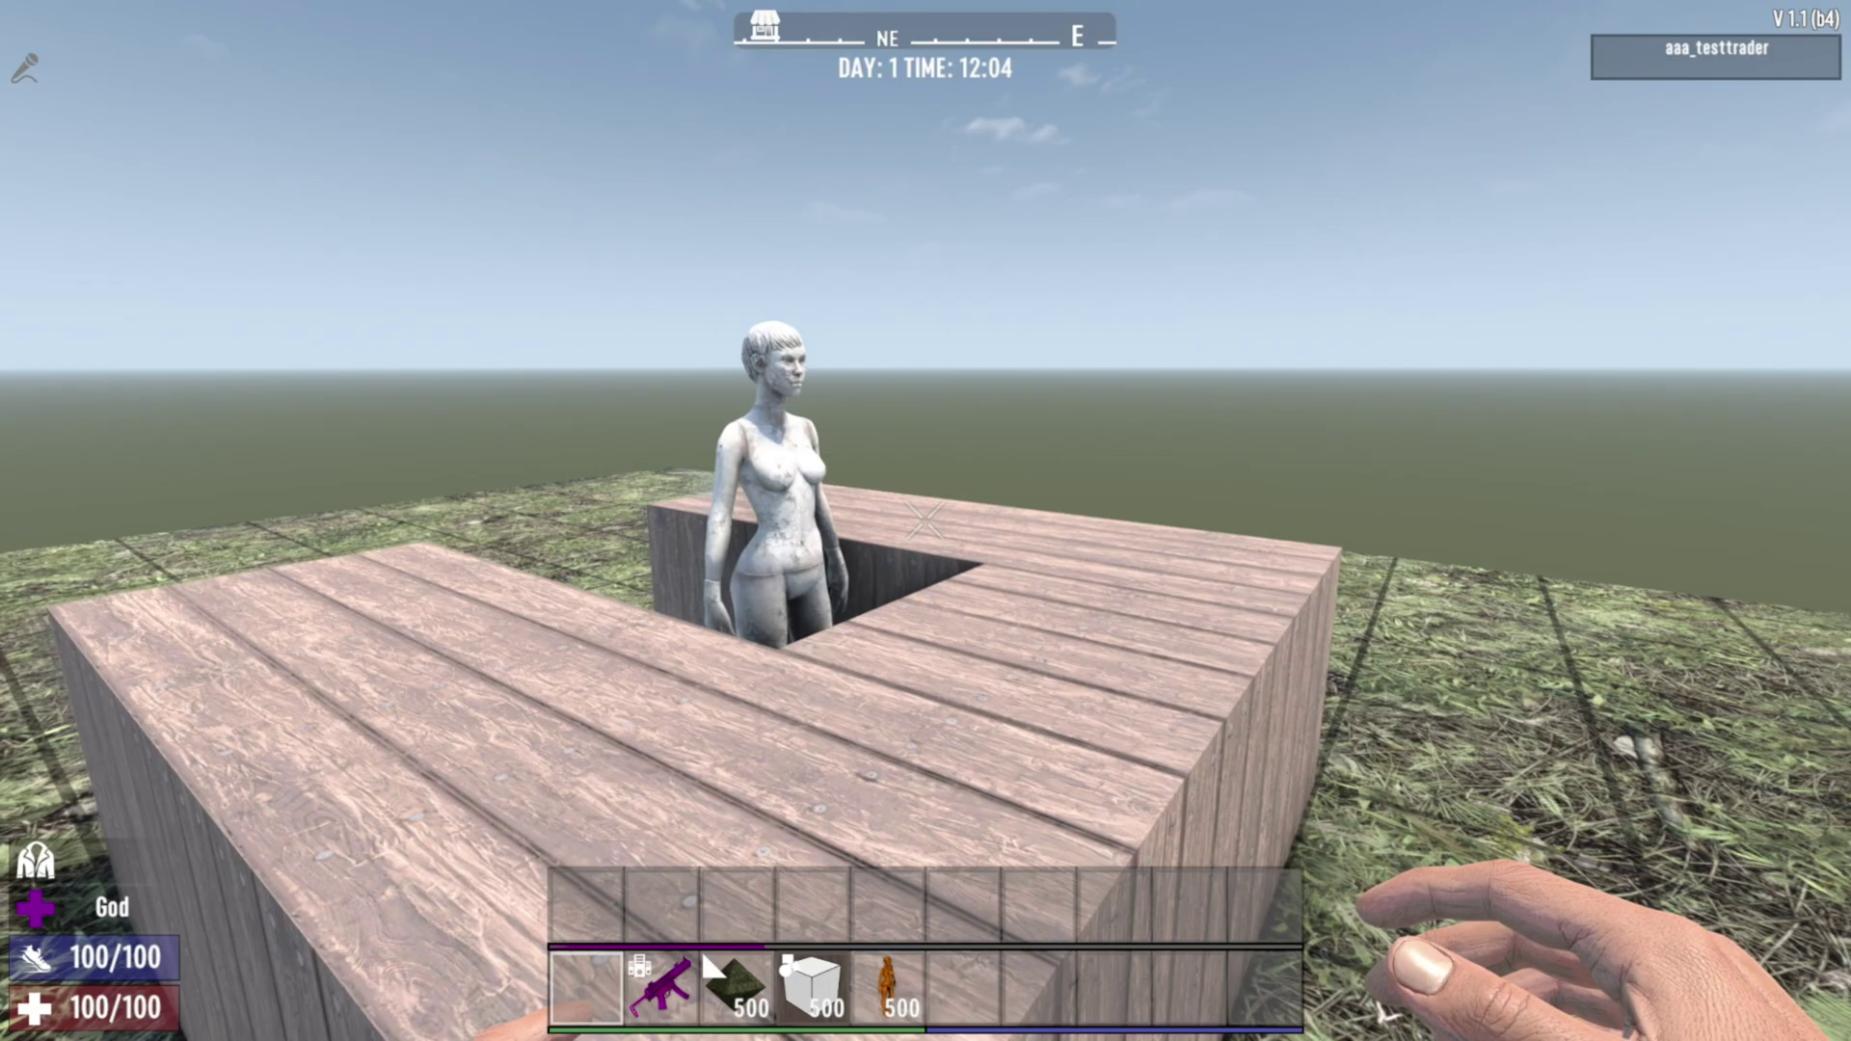
key("a")
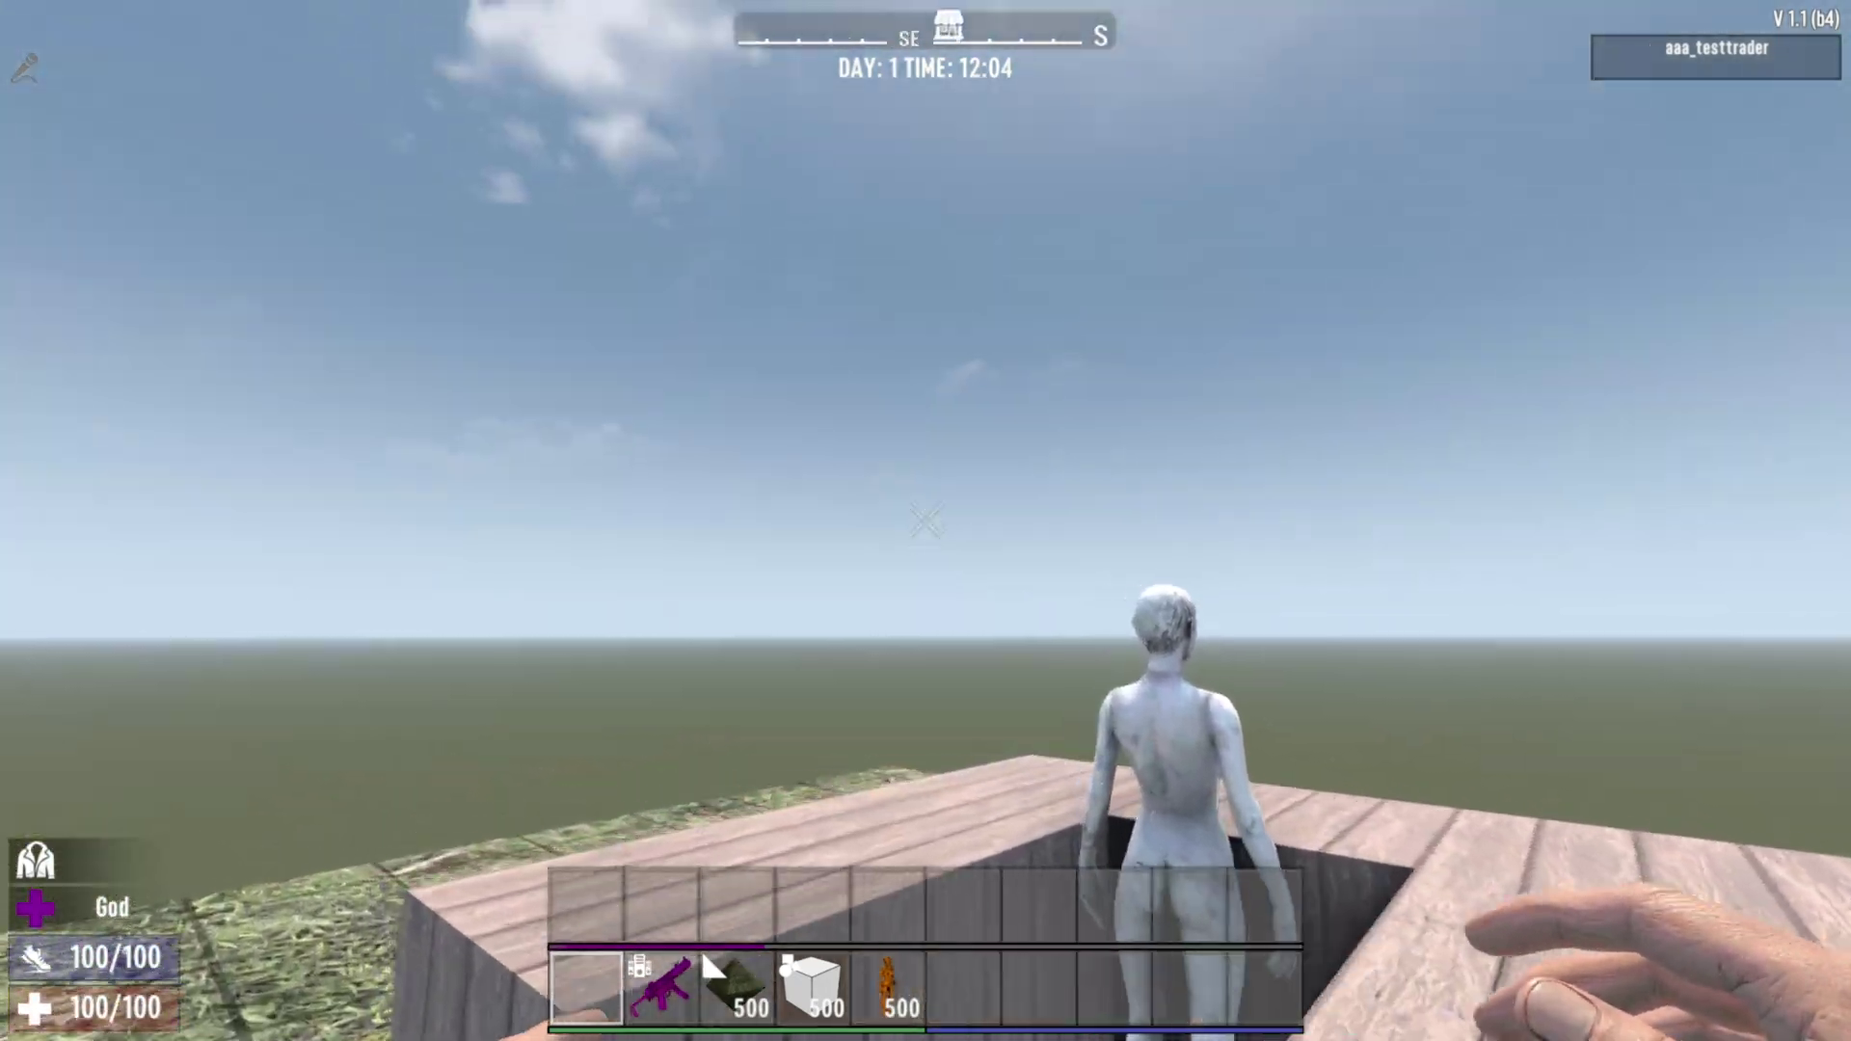
key("a")
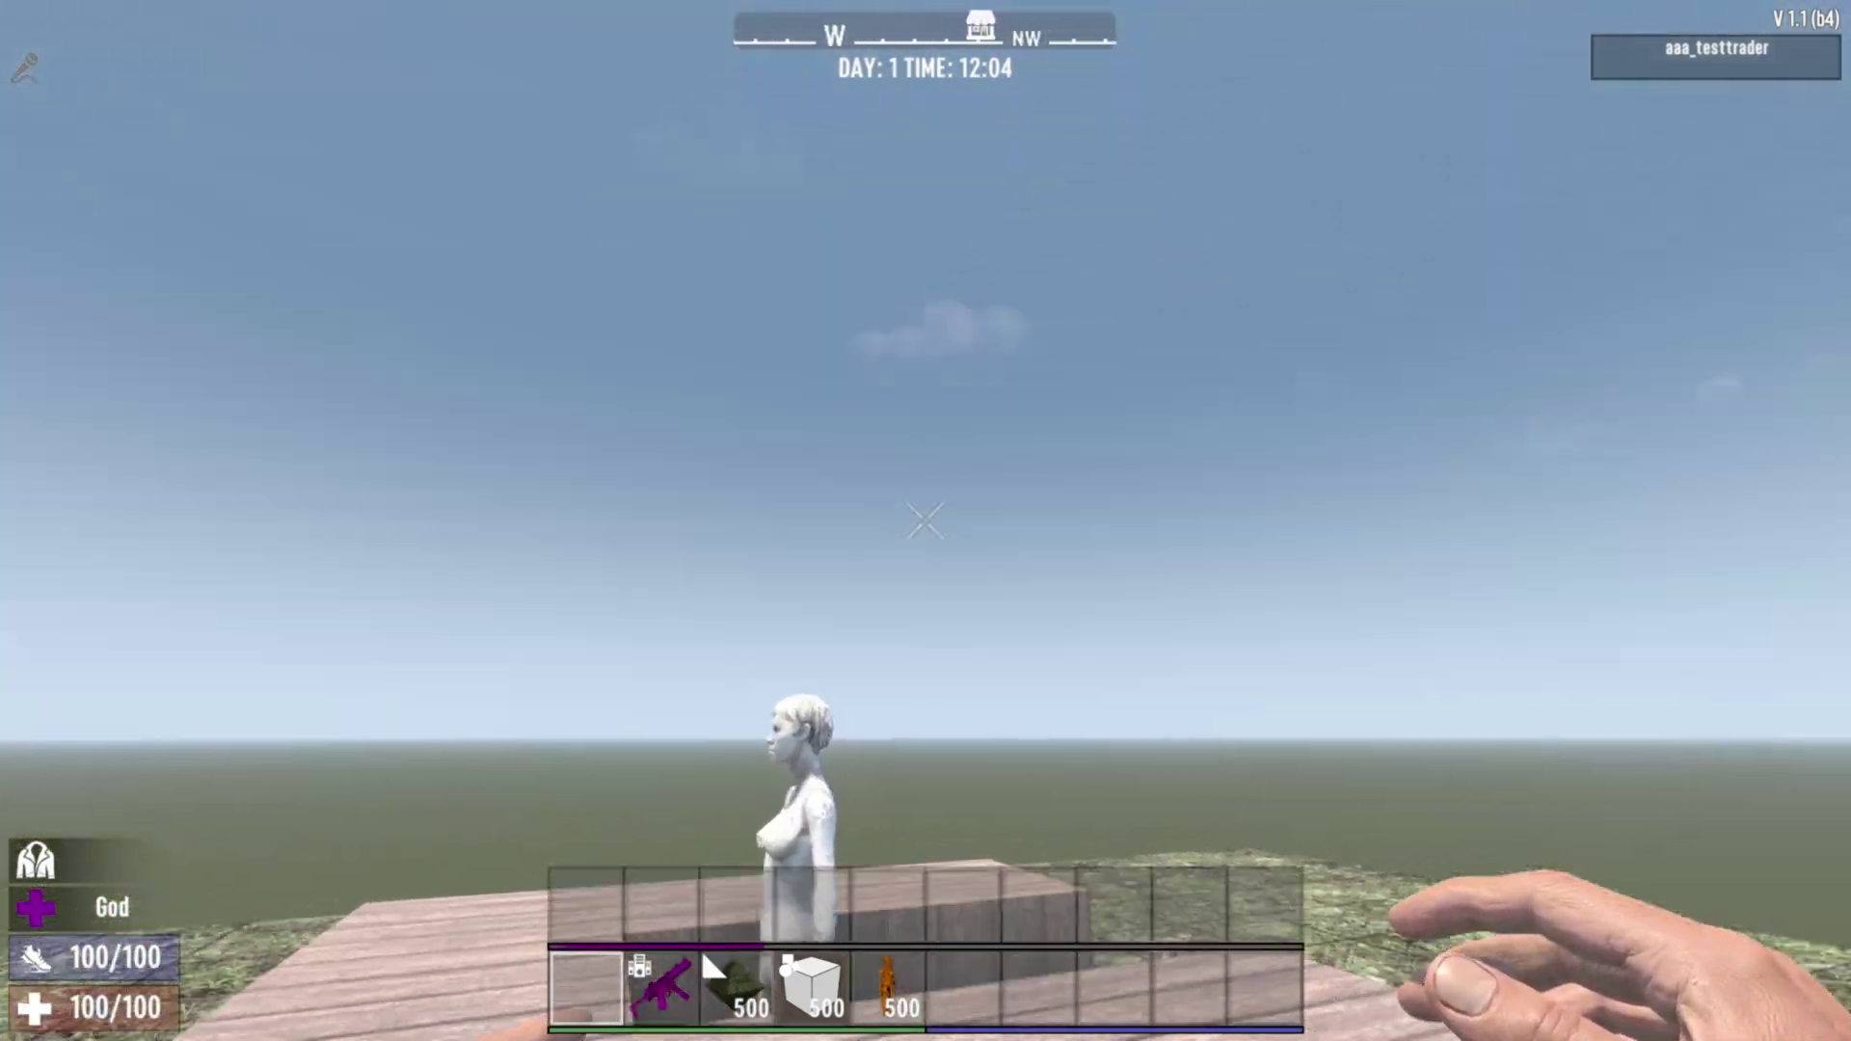
key("a")
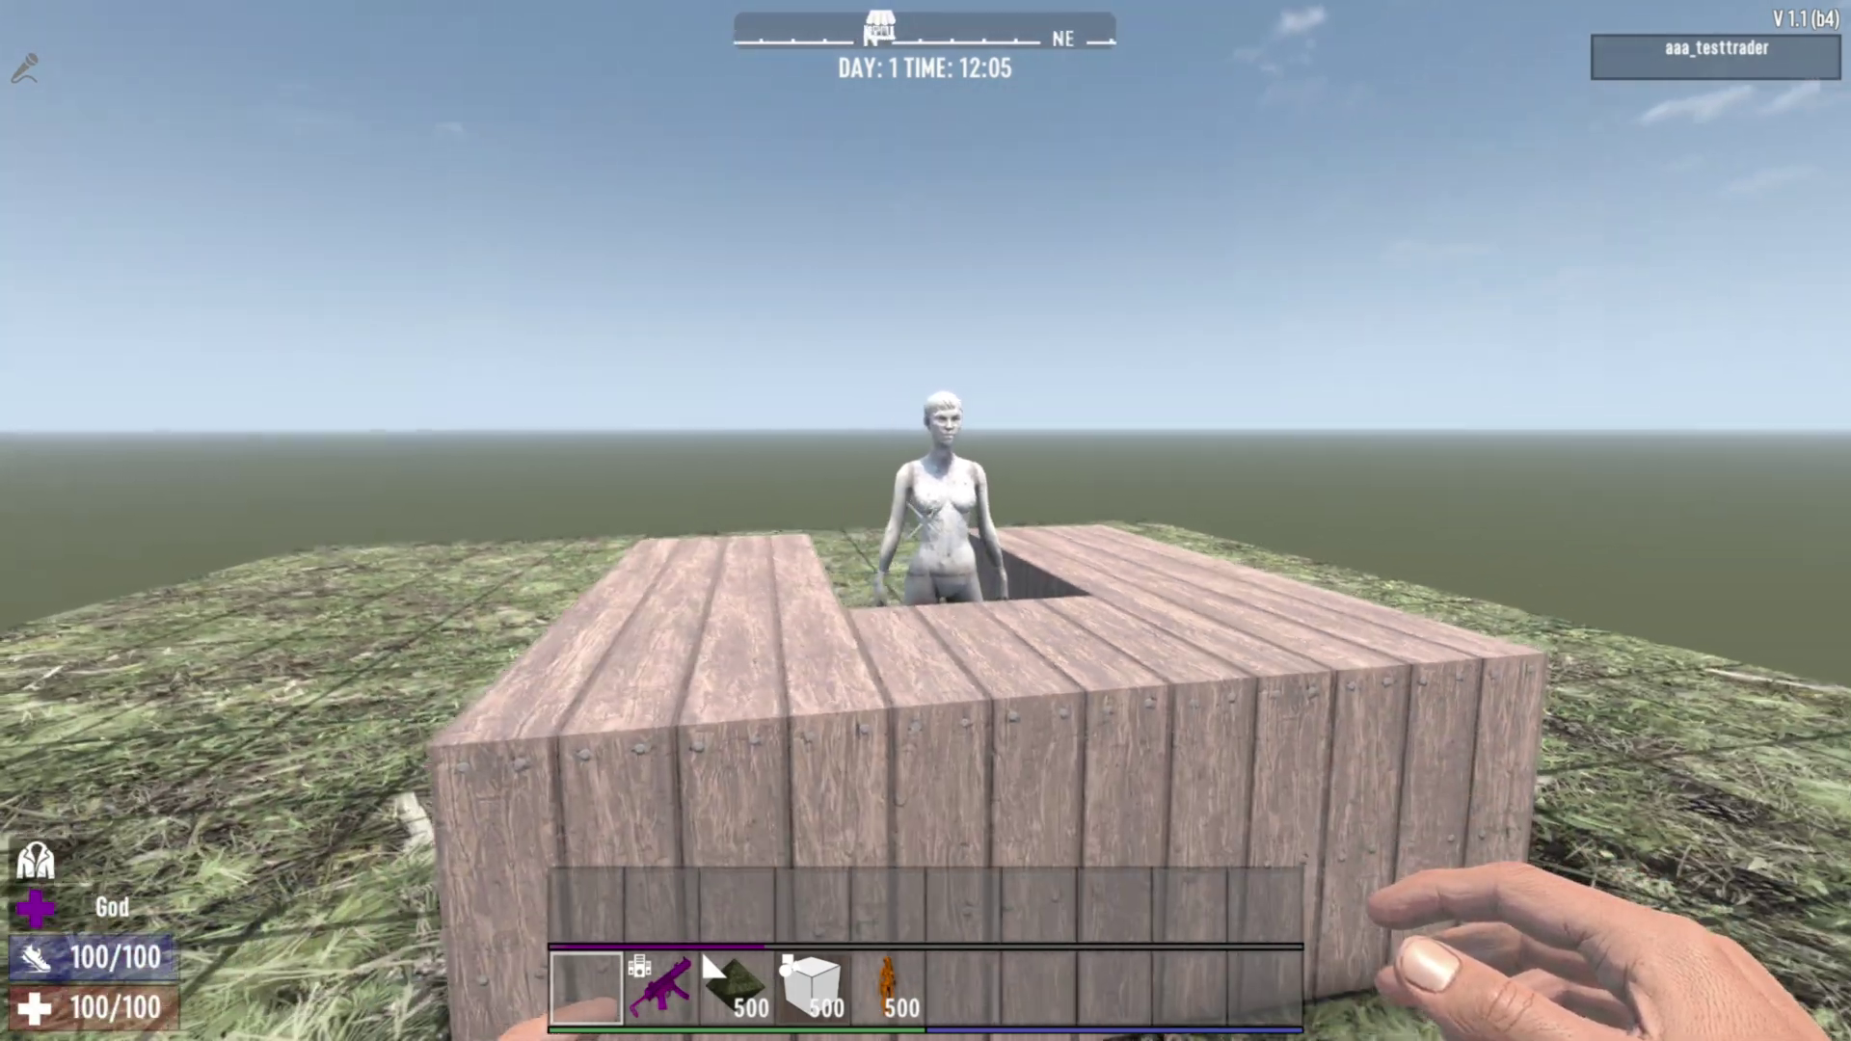
Survey the grass platform and counter from outside, and end with a front view of the trader figure over the counter.
key("s")
key("space")
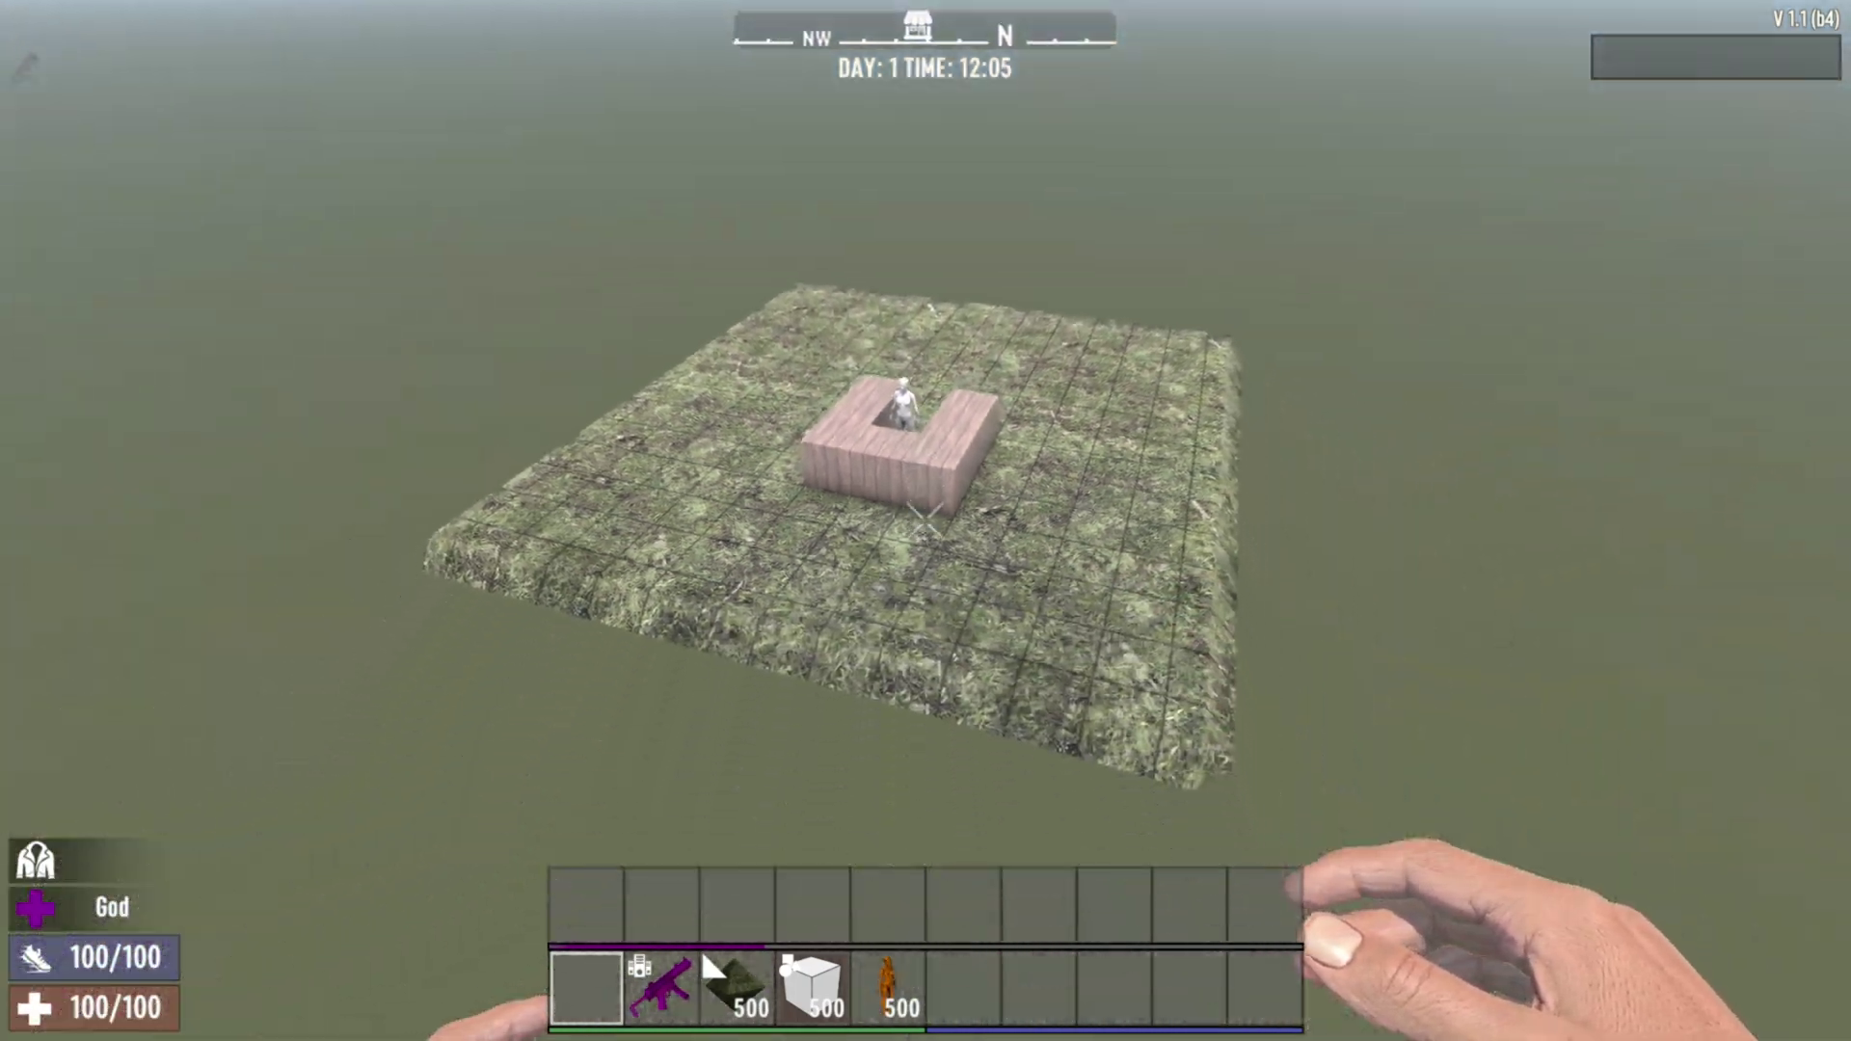
key("c")
key("w")
key("a")
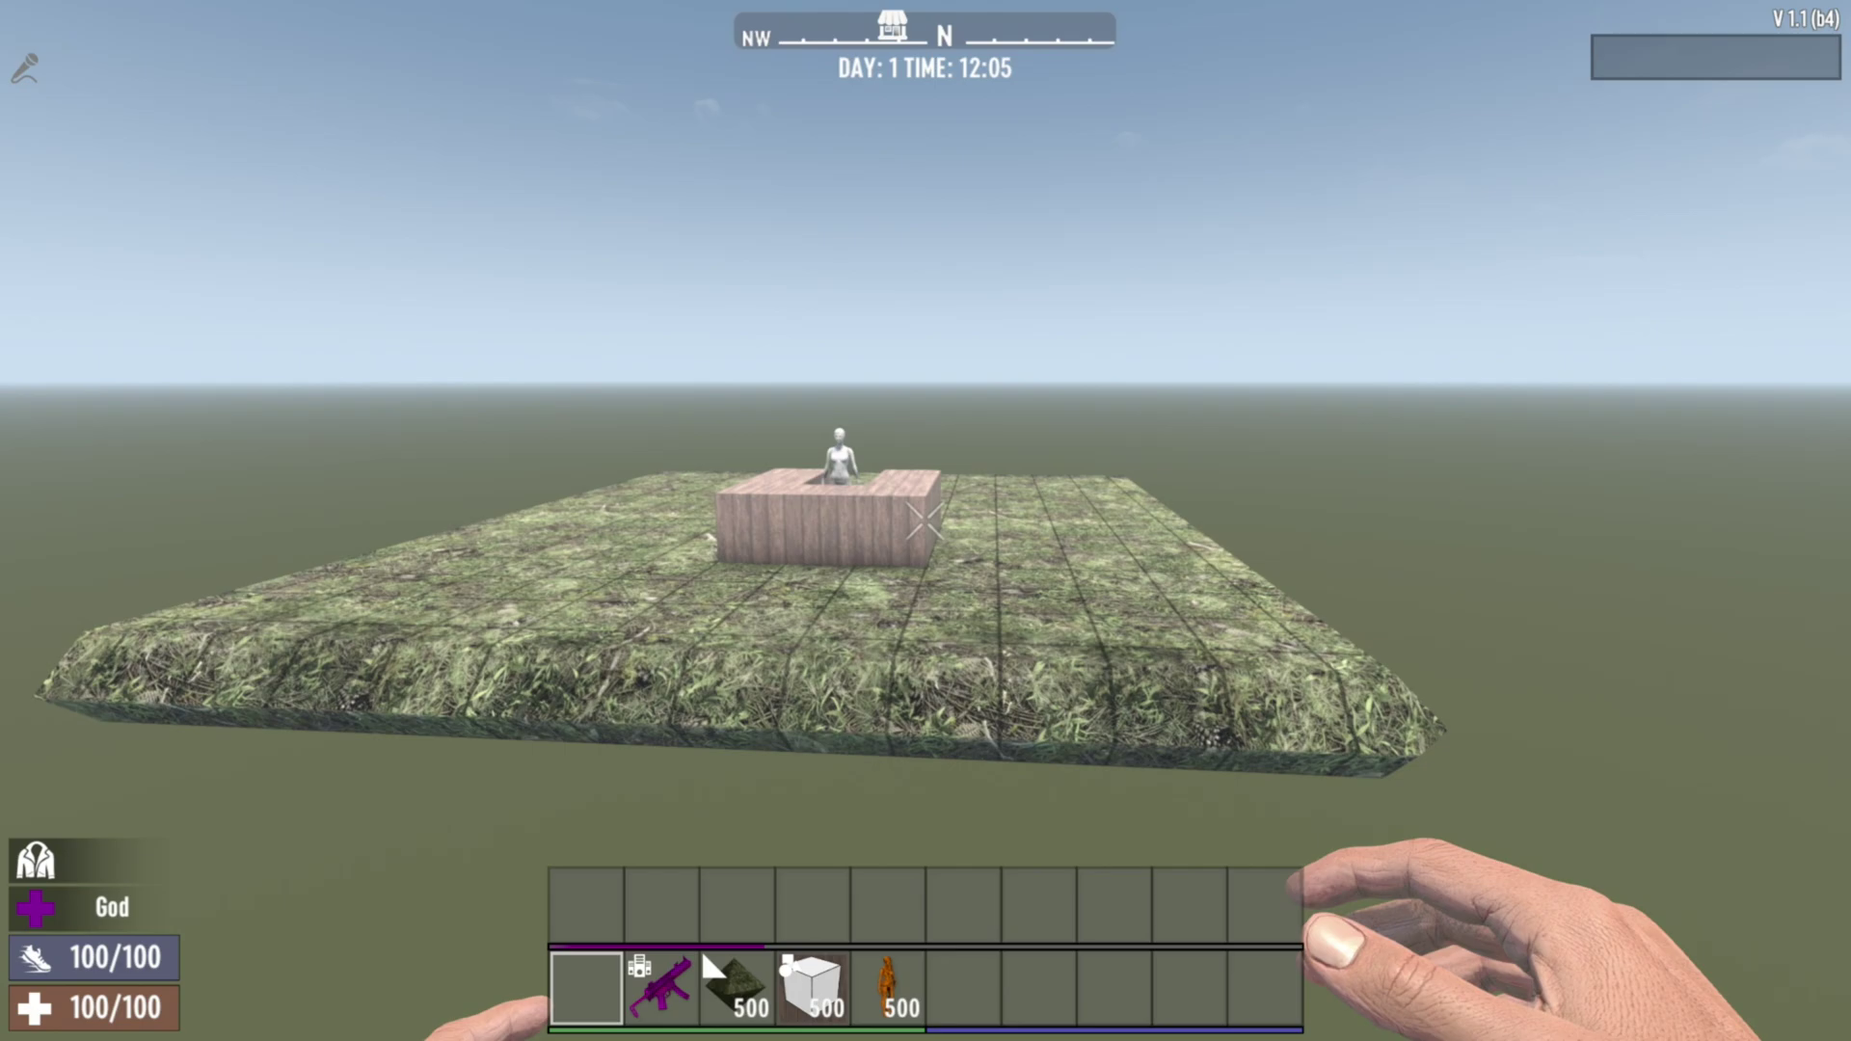
key("a")
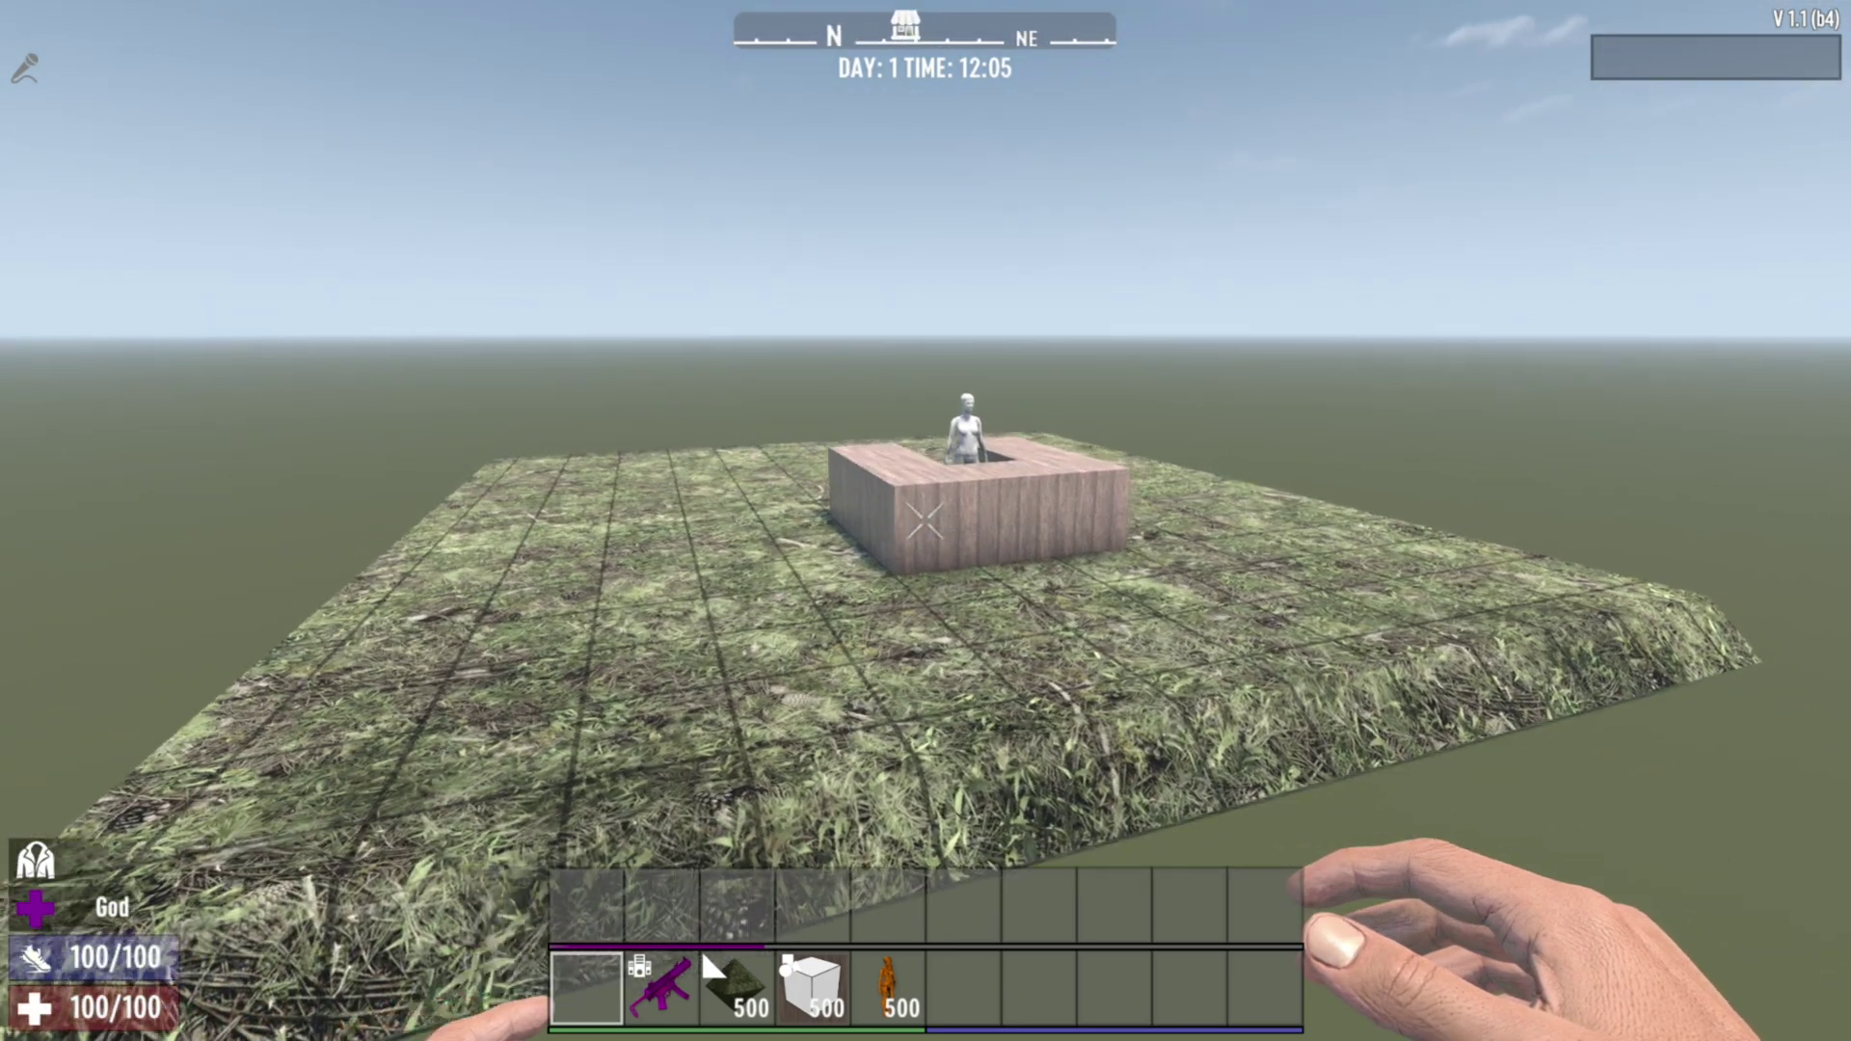
key("d")
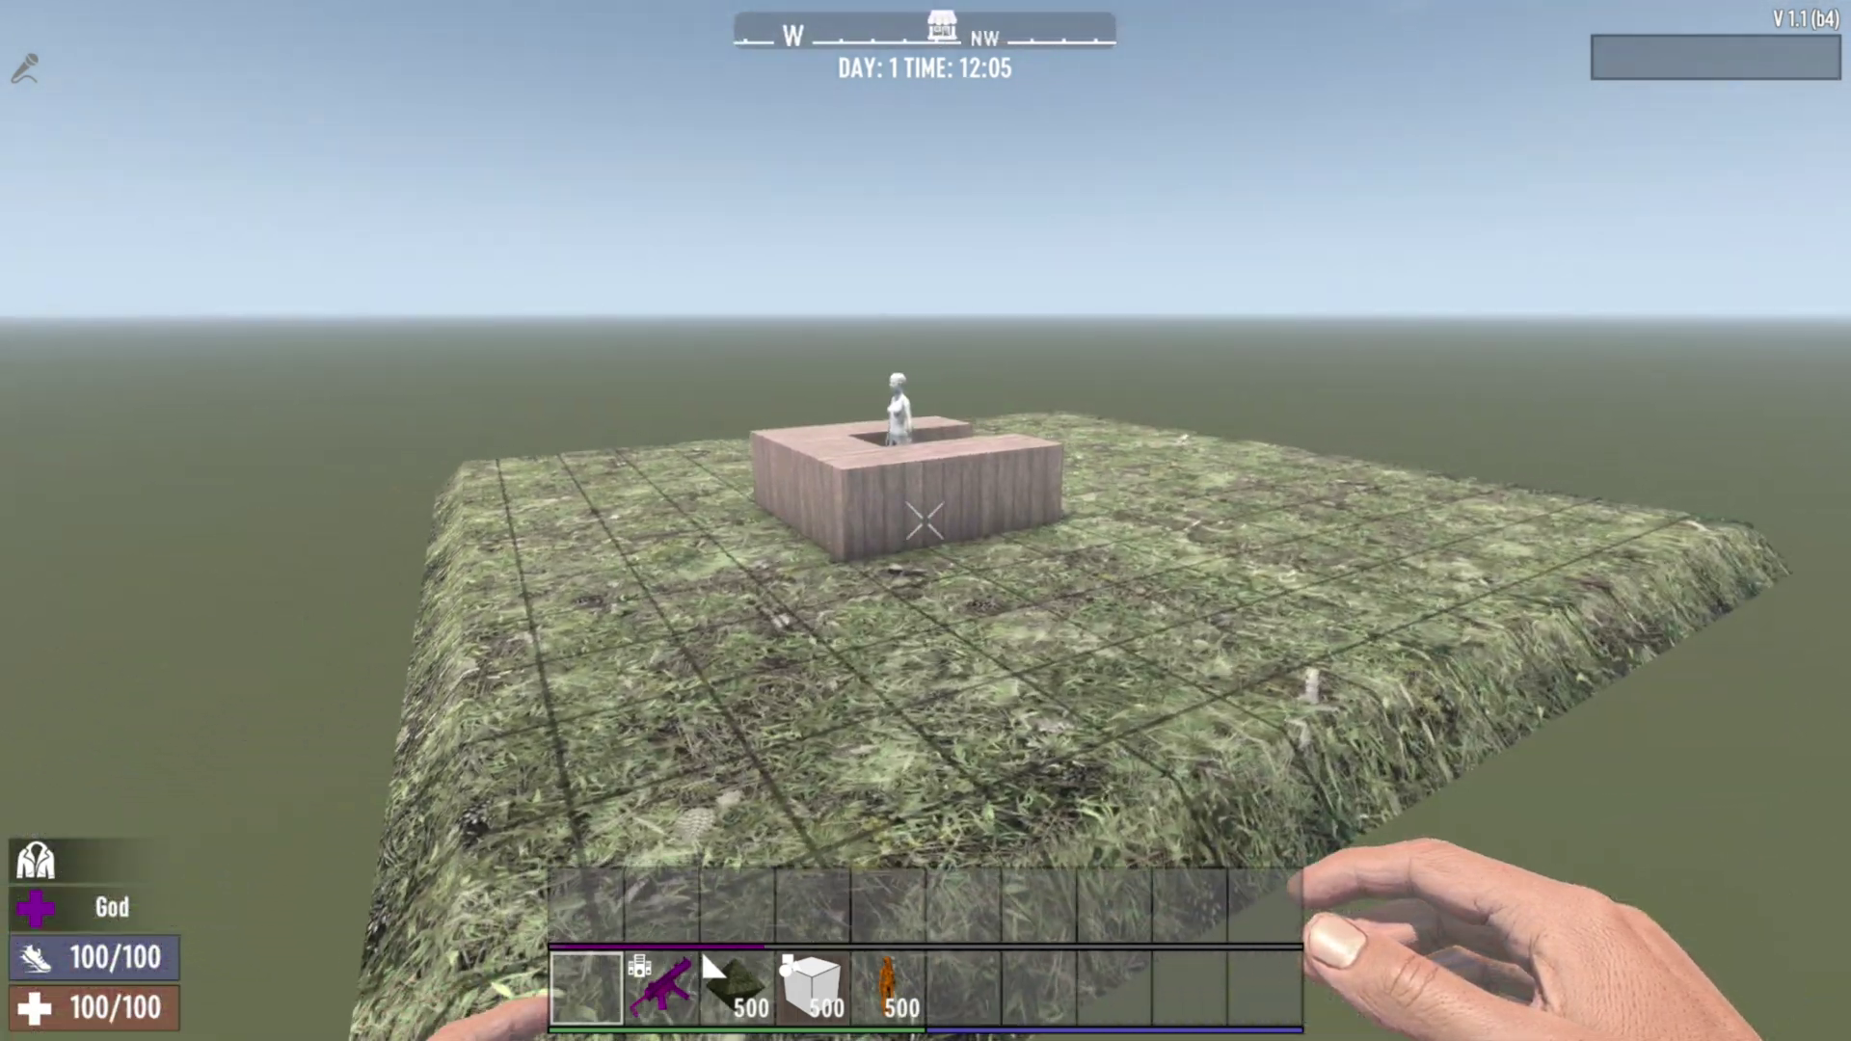
key("a")
key("w")
key("a")
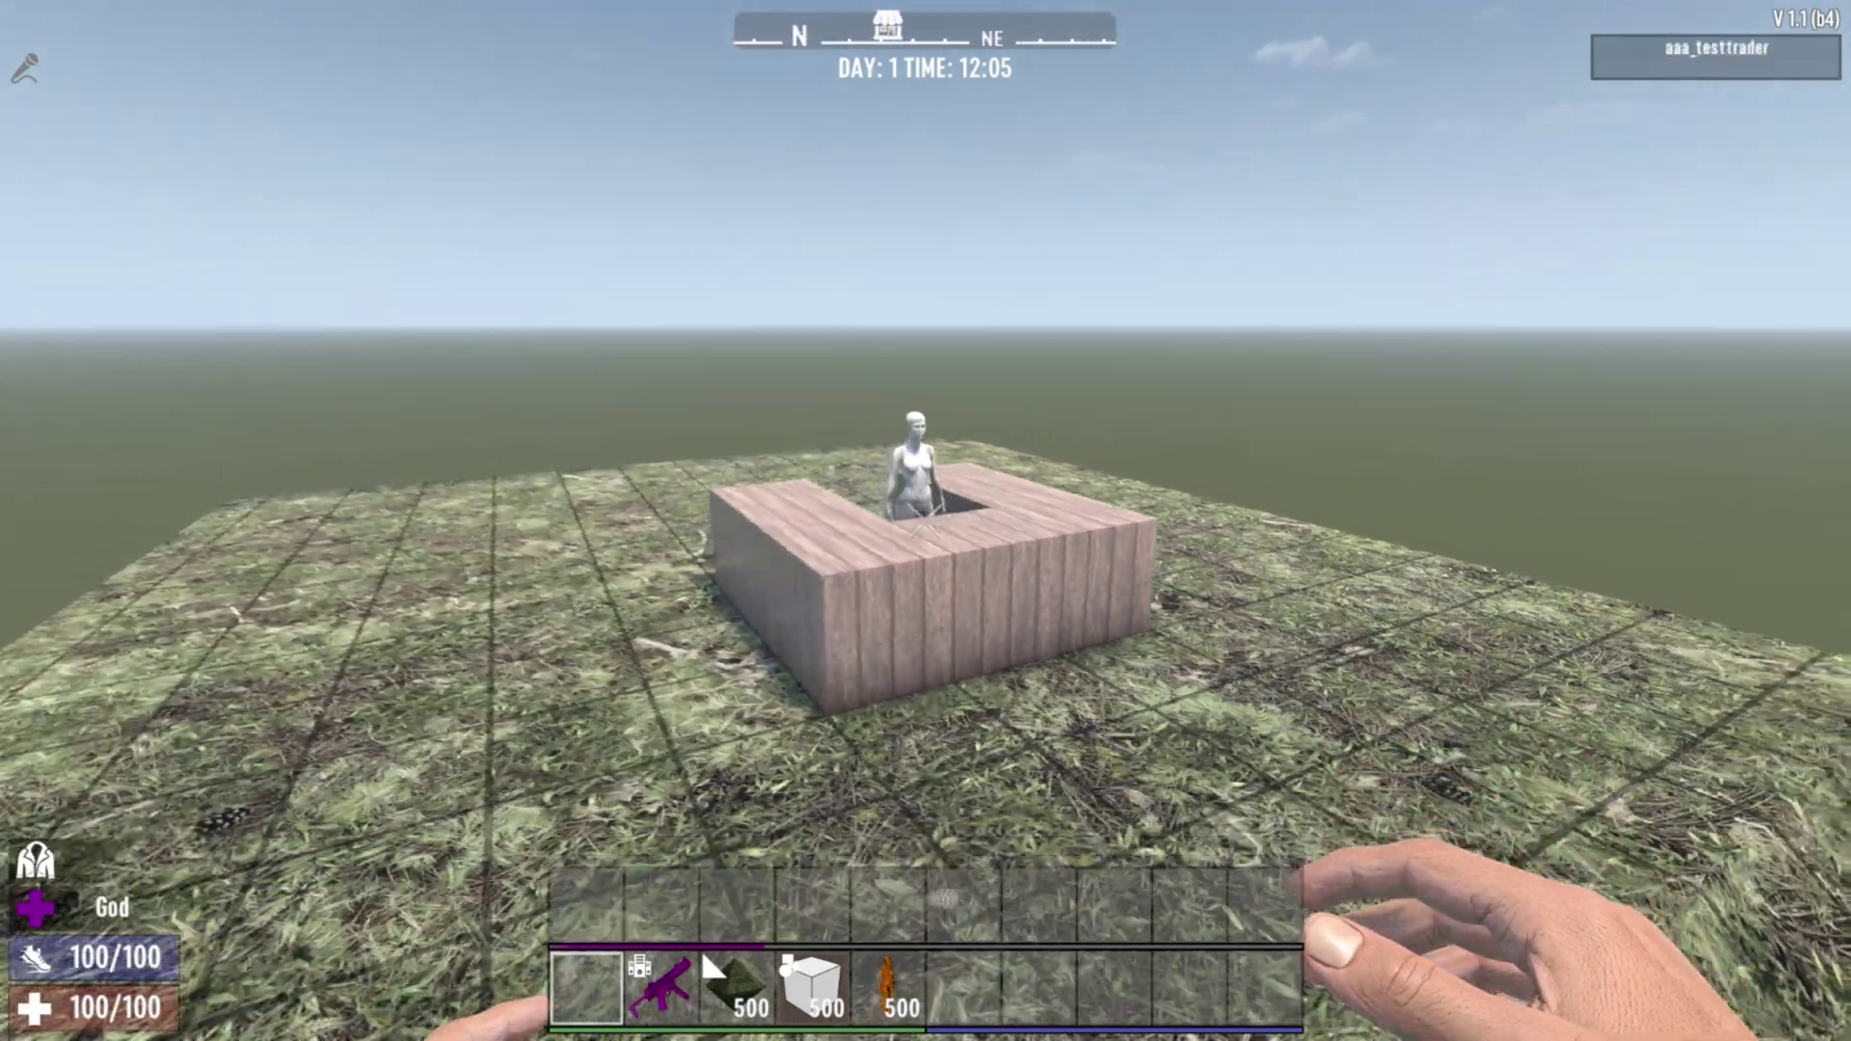
key("s")
key("d")
key("w")
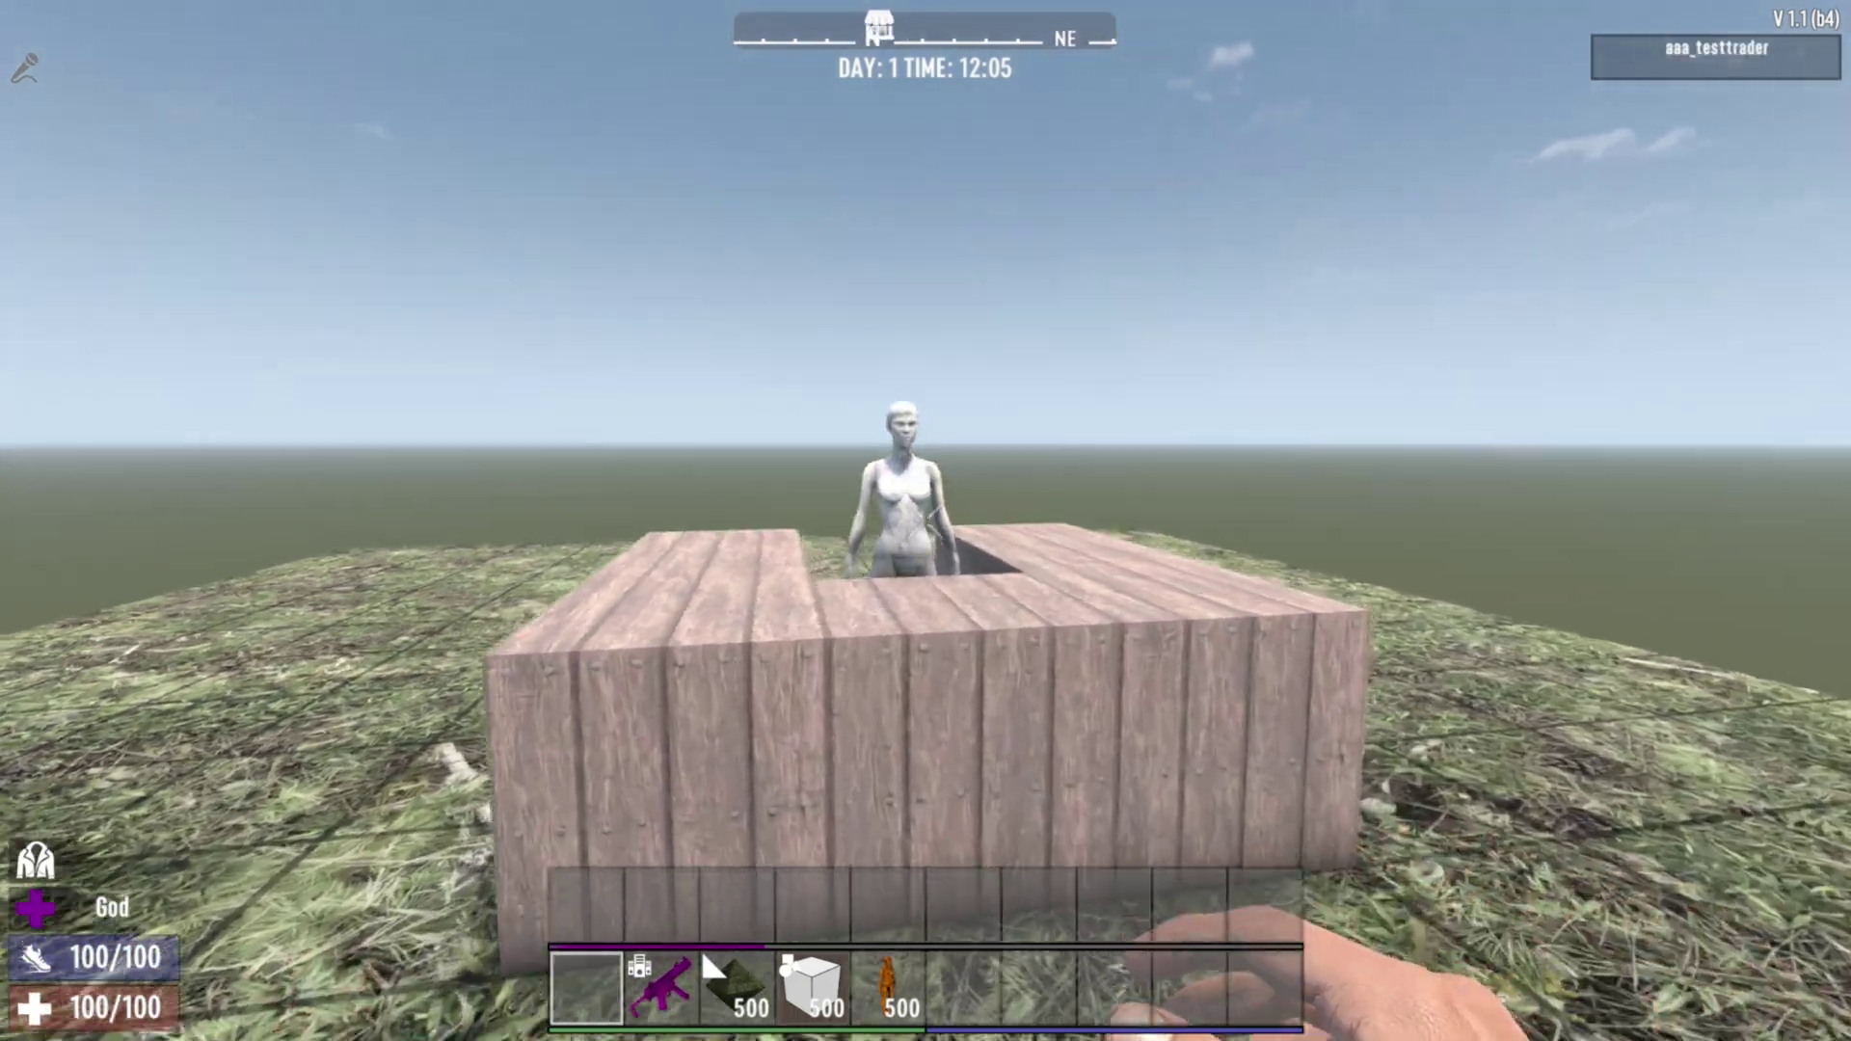
key("d")
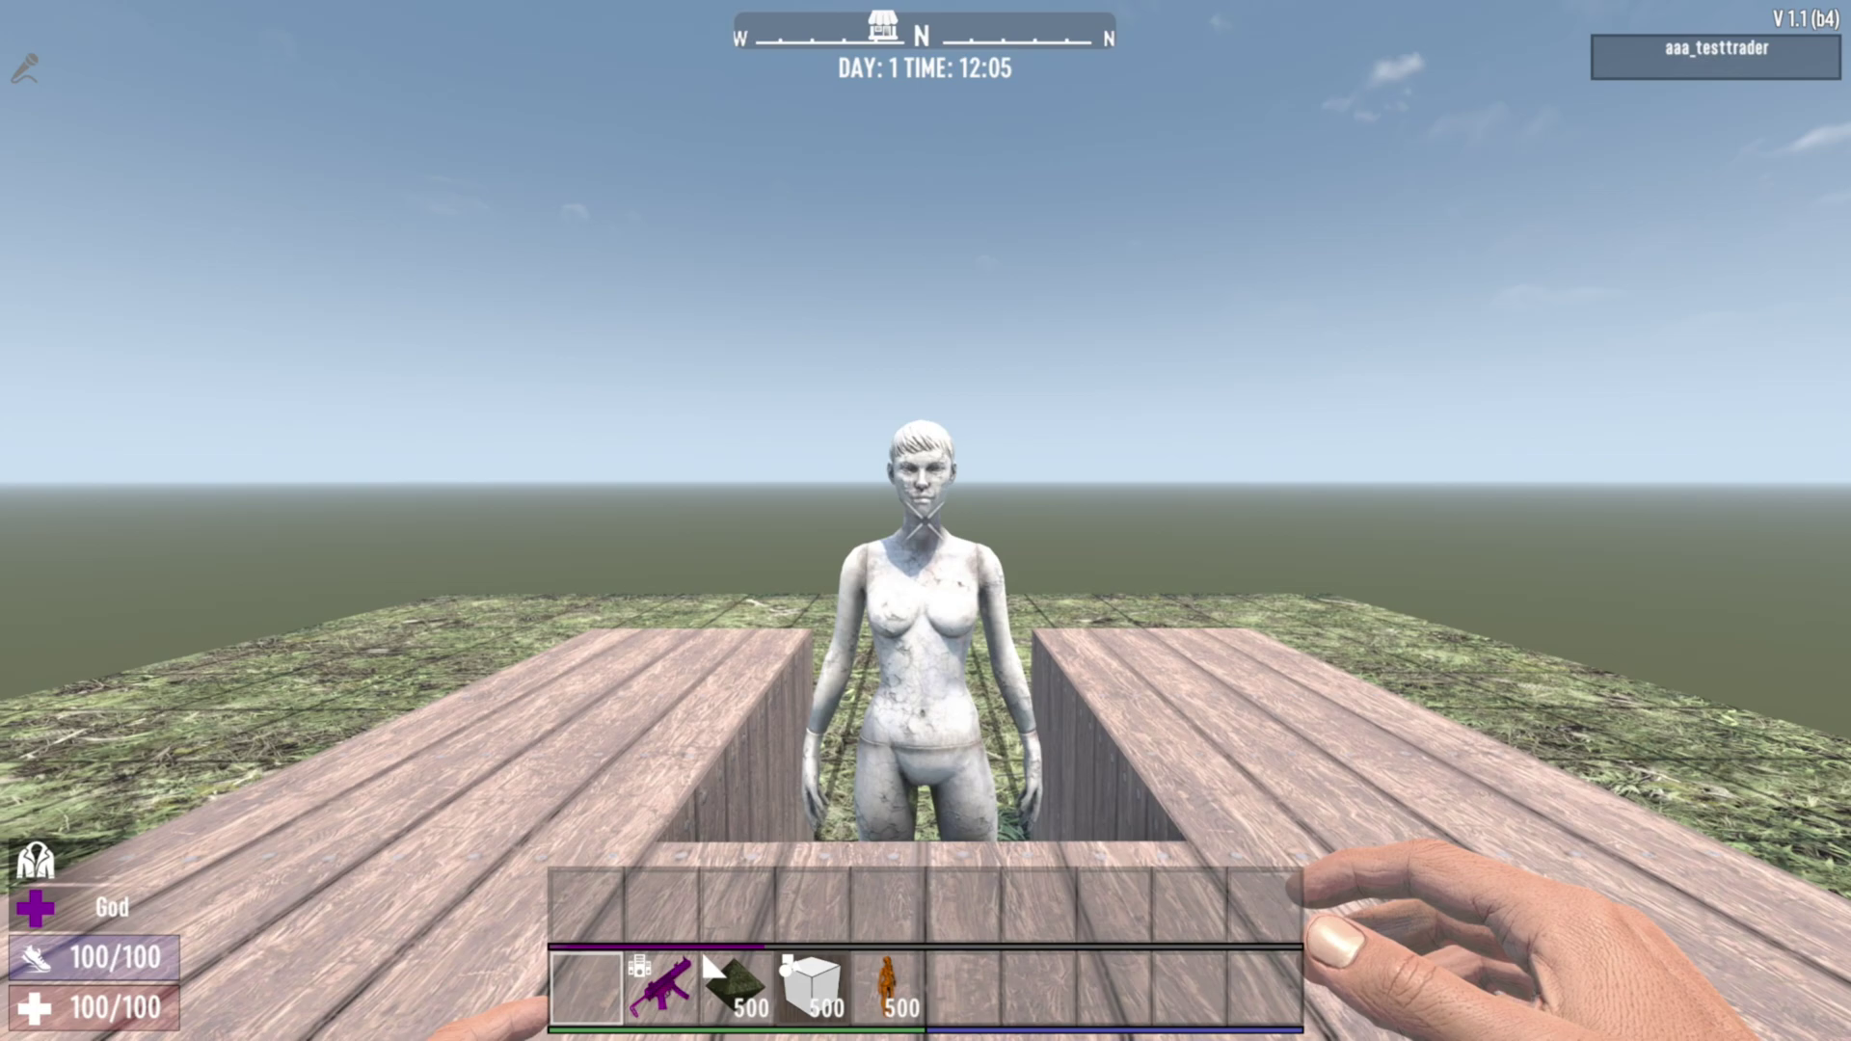
key("a")
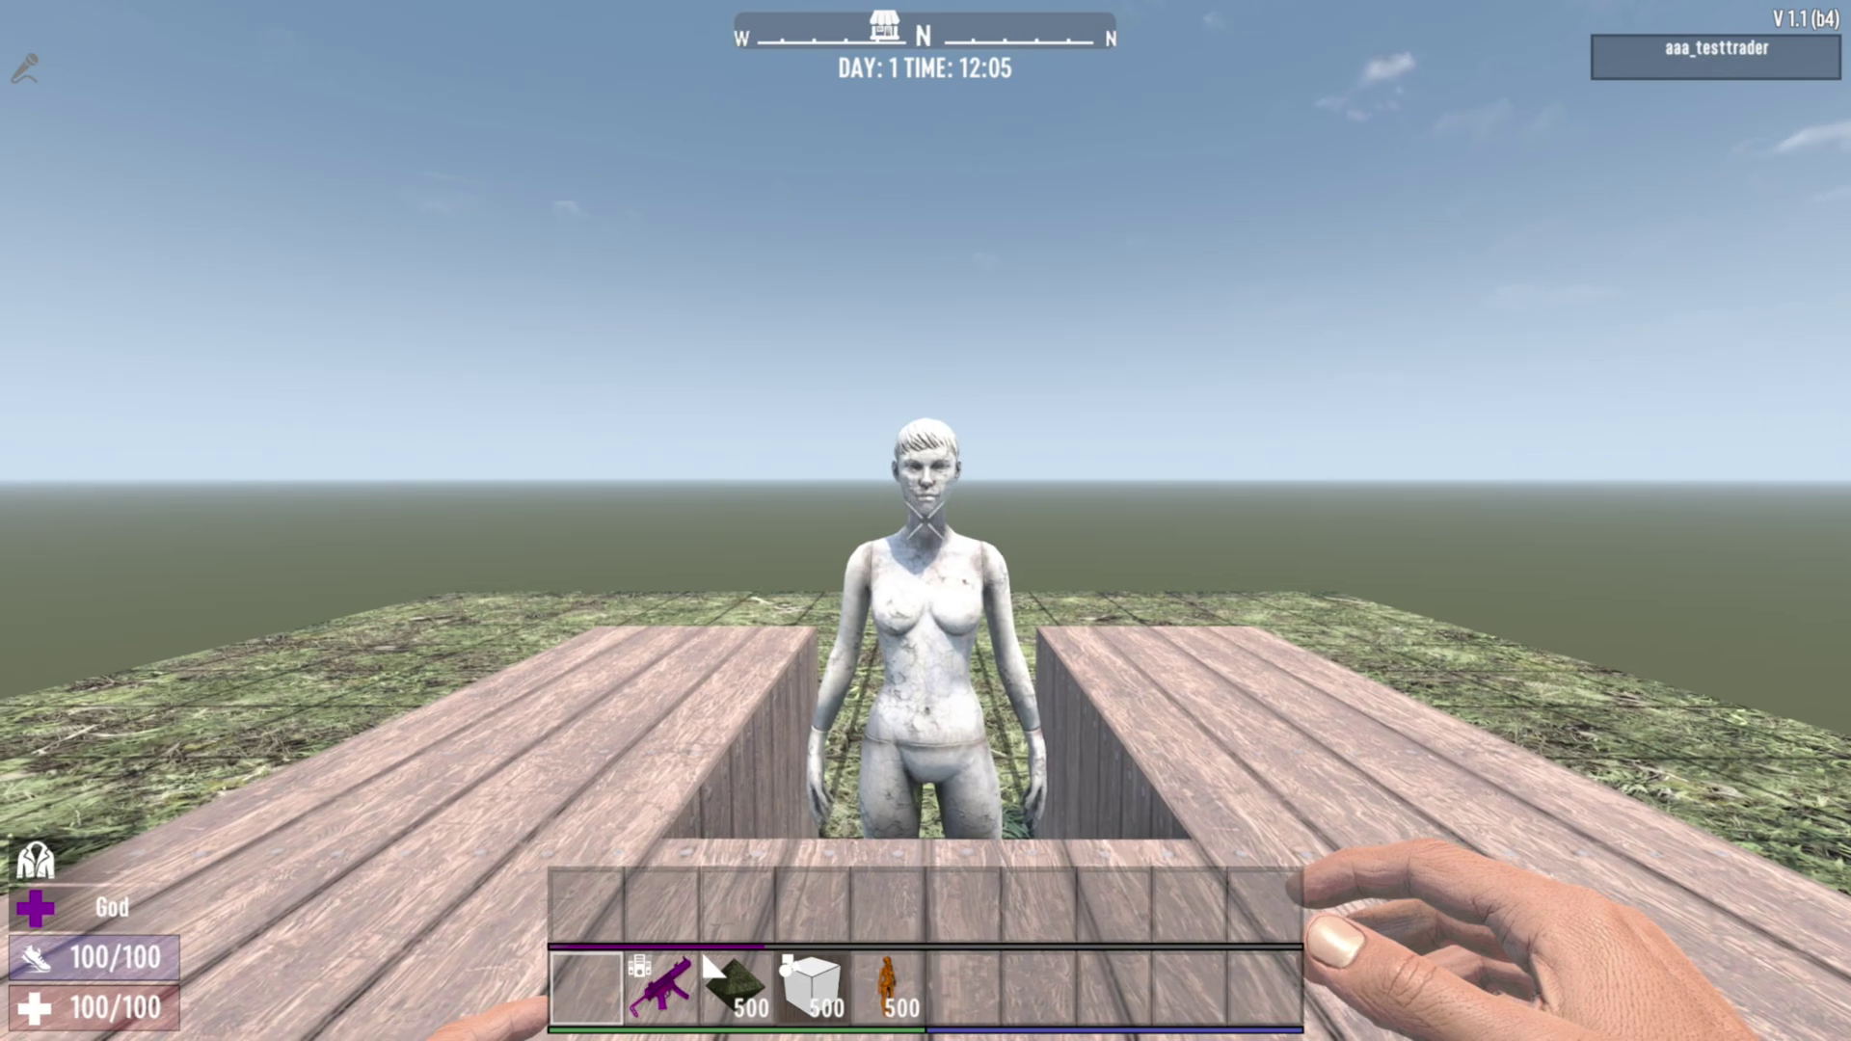